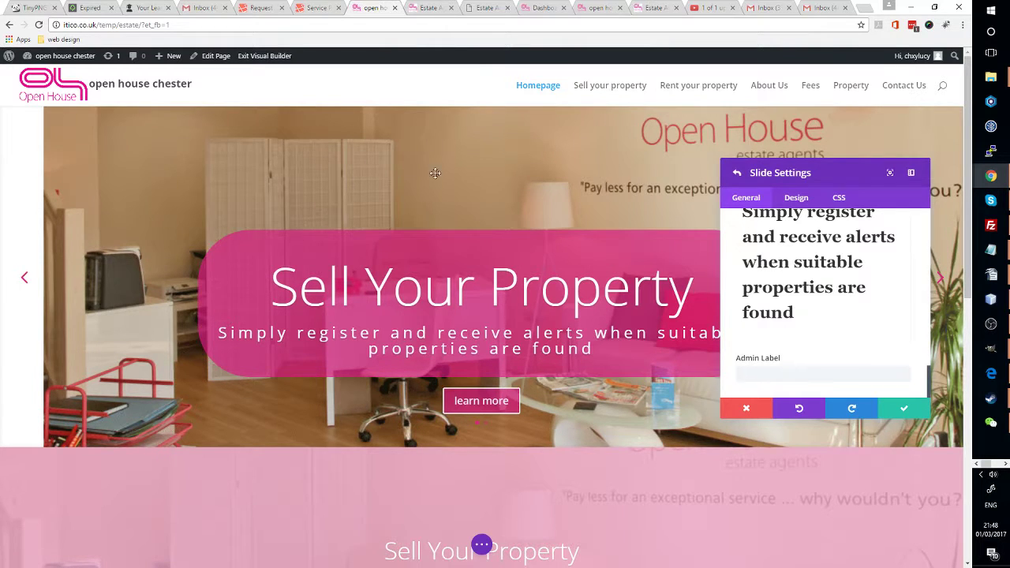
- Move the Slide Settings window clear of the slide text, accept the slide's settings and save the page
scroll(426, 158, down, 4)
scroll(419, 206, up, 4)
drag(838, 171, 91, 82)
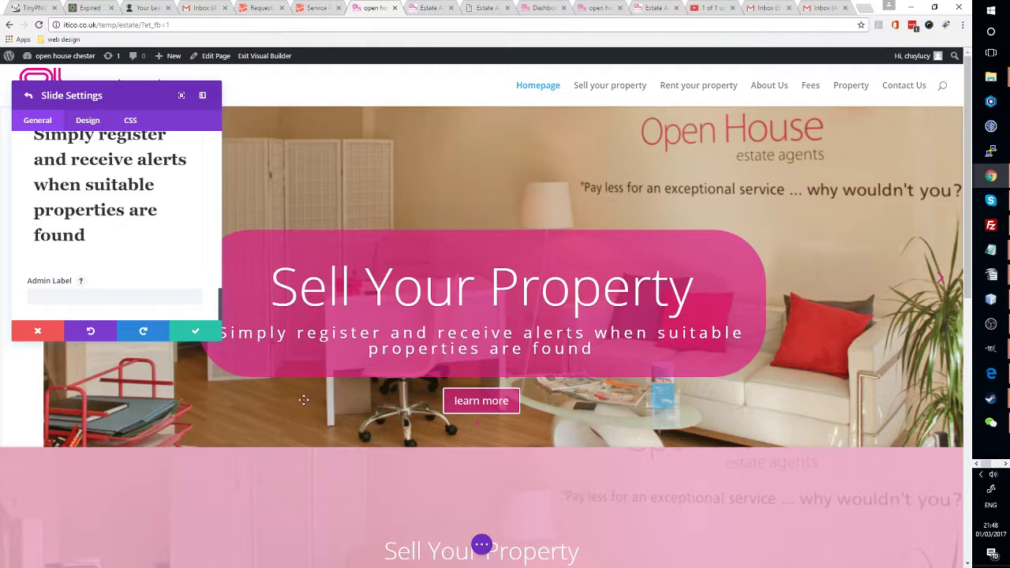
right_click(130, 352)
click(498, 348)
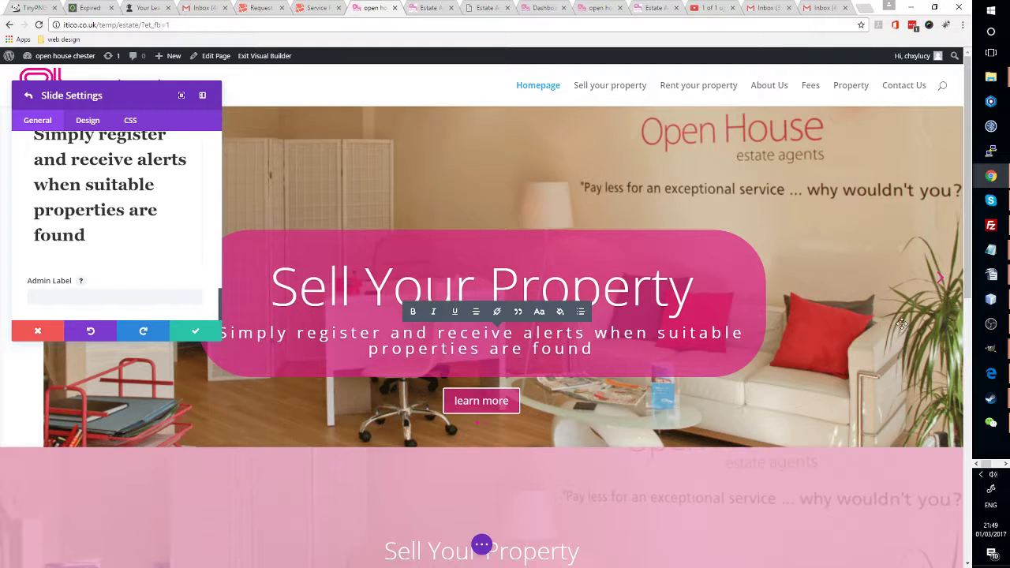
click(207, 331)
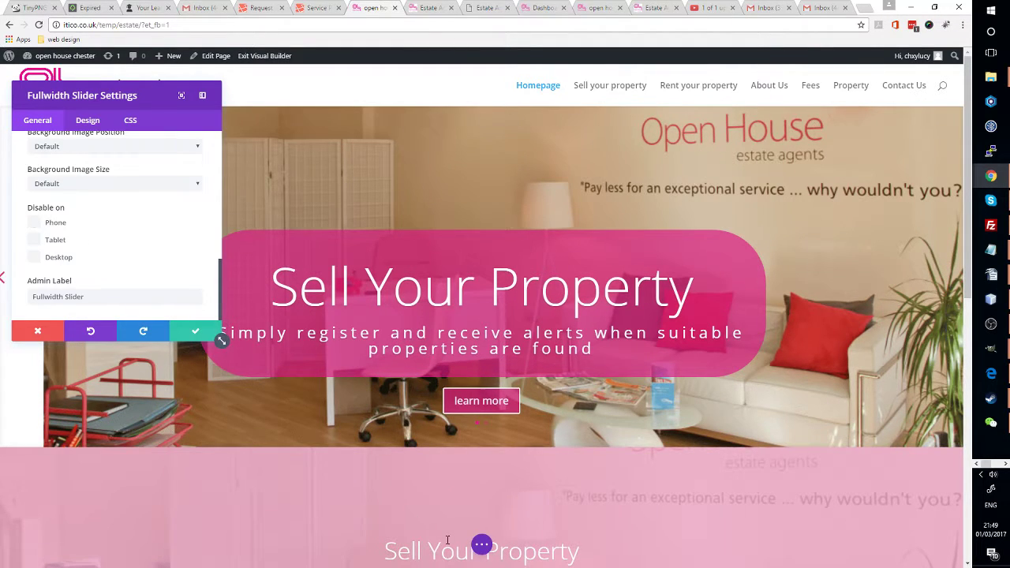
click(482, 544)
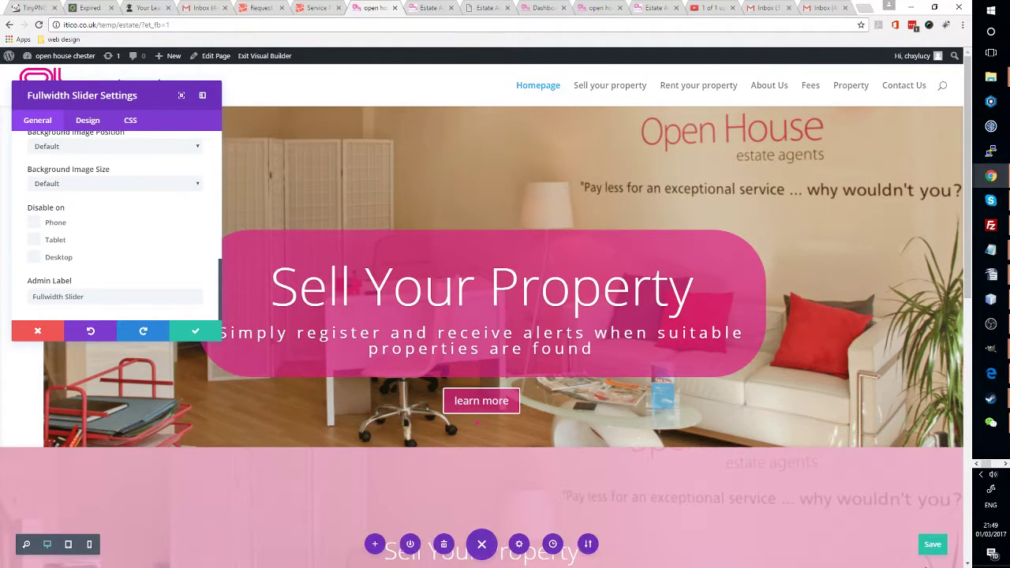
click(933, 550)
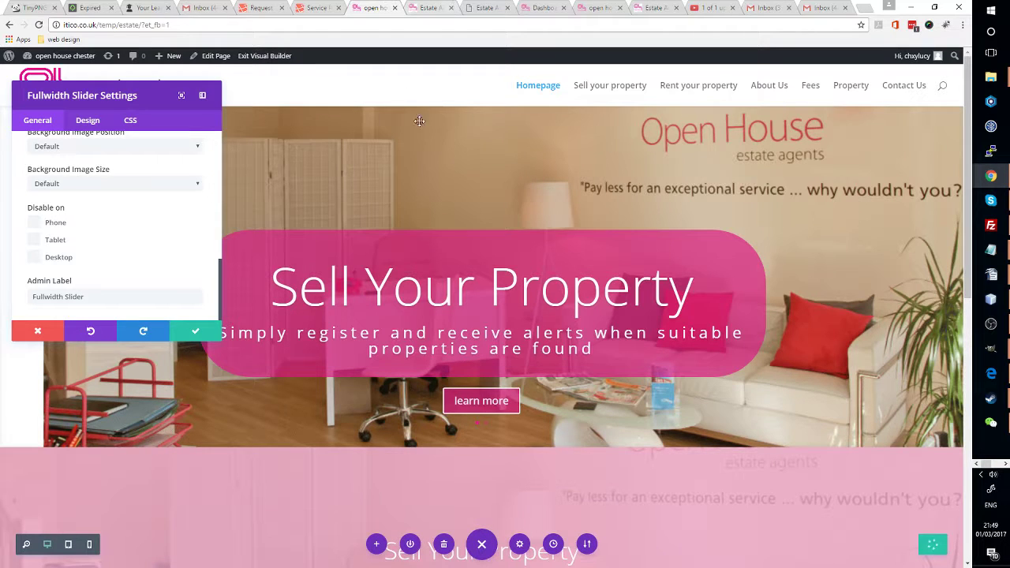
- Open the site dashboard in a new tab and go from there to the published homepage
click(437, 8)
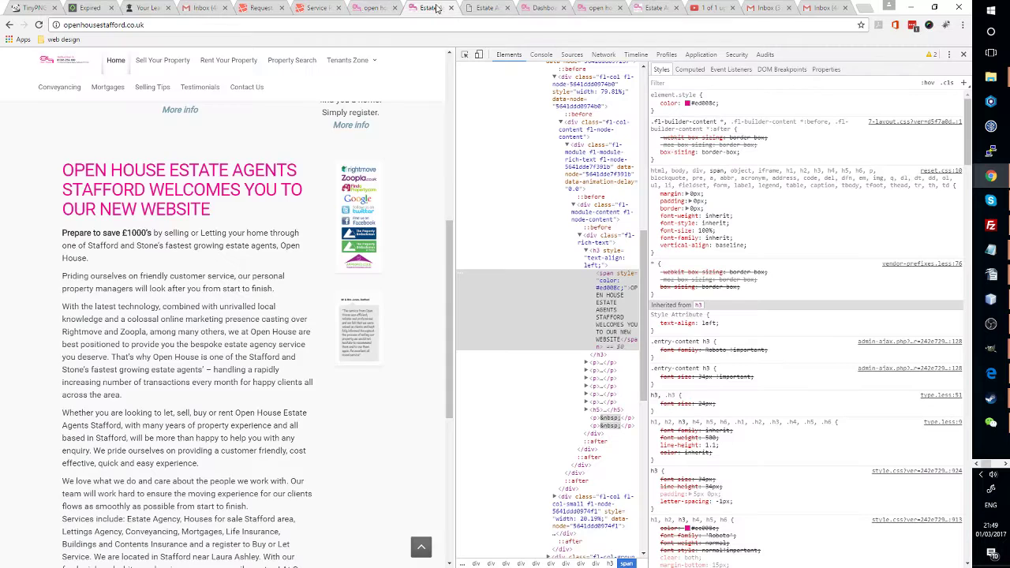
click(373, 10)
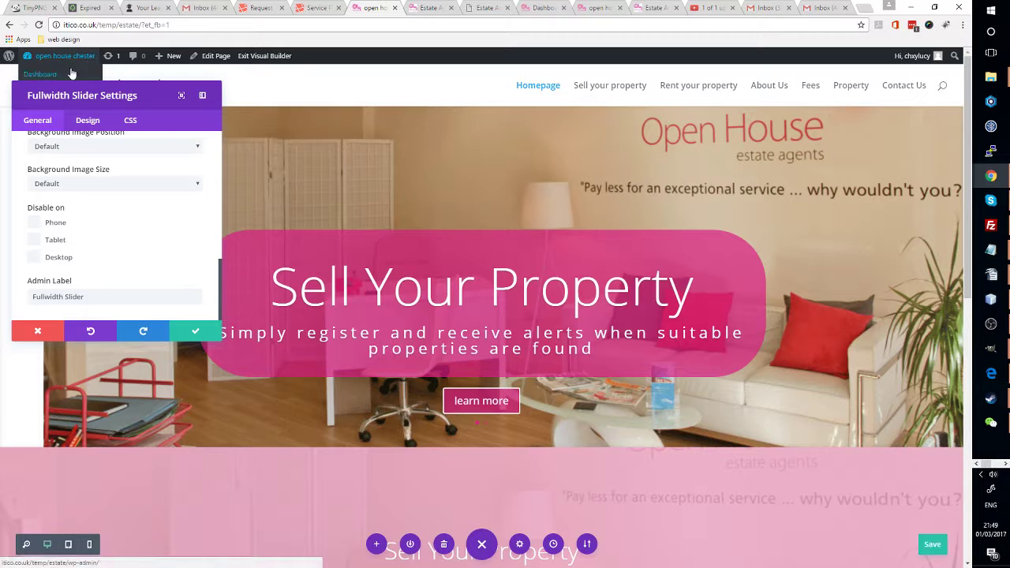
click(70, 71)
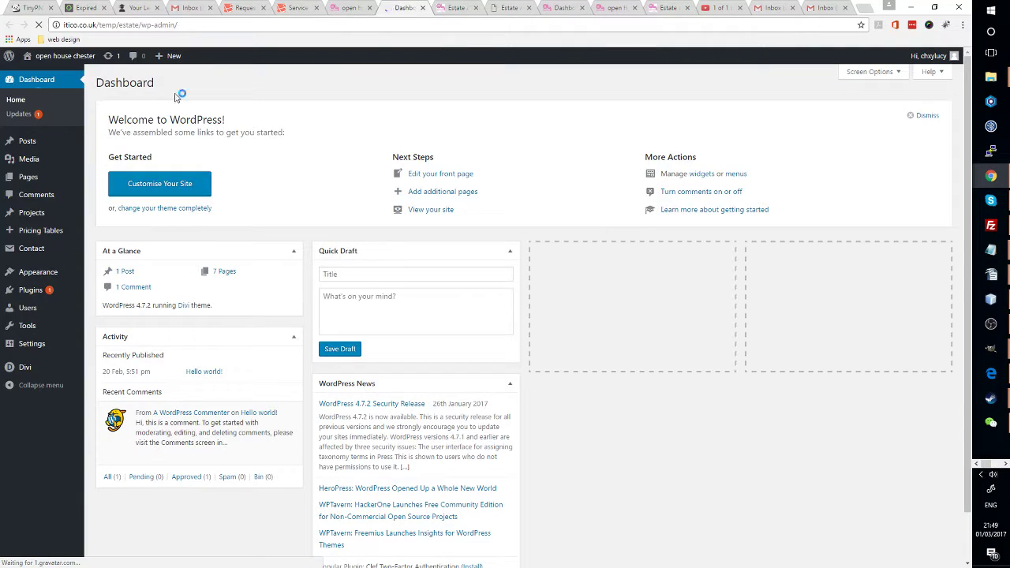
click(51, 57)
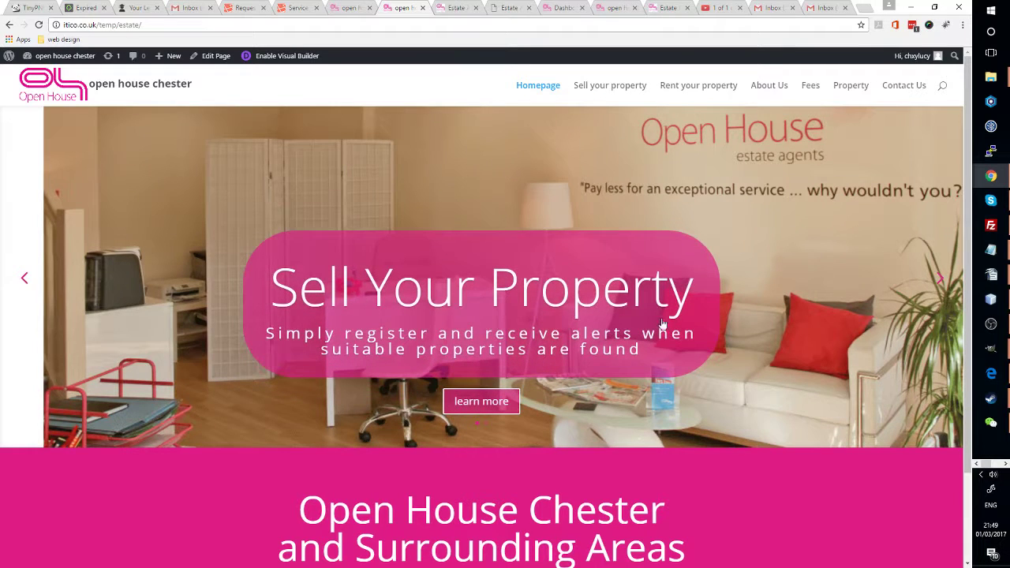
- Inspect the "Sell Your Property" slide title link in the browser's developer tools
right_click(706, 303)
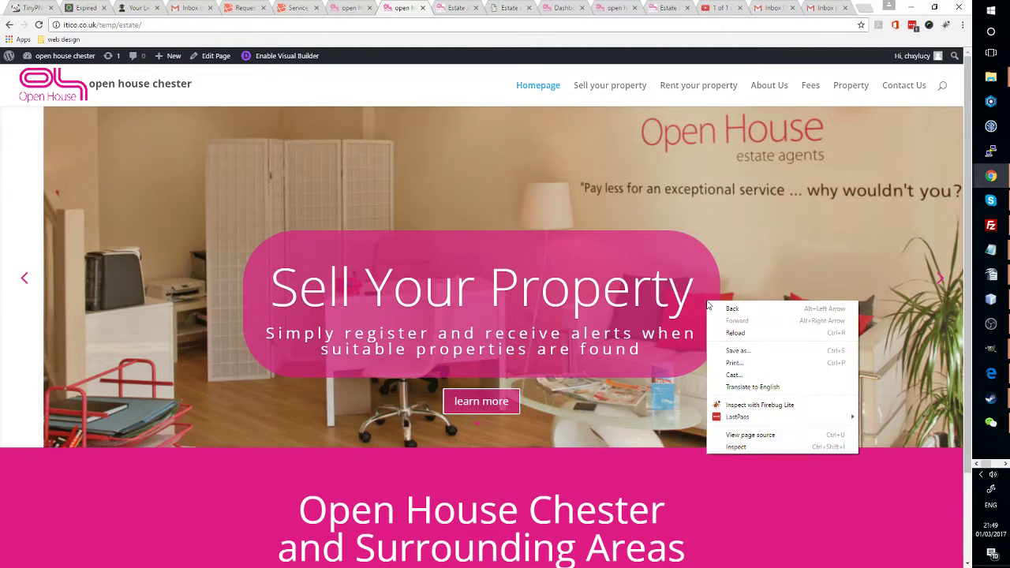
click(763, 260)
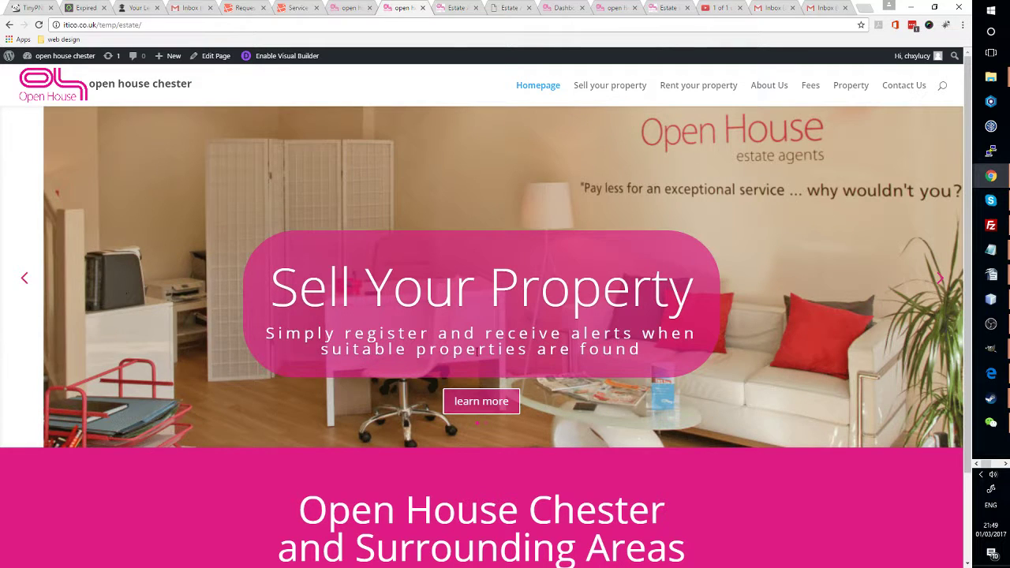
right_click(623, 256)
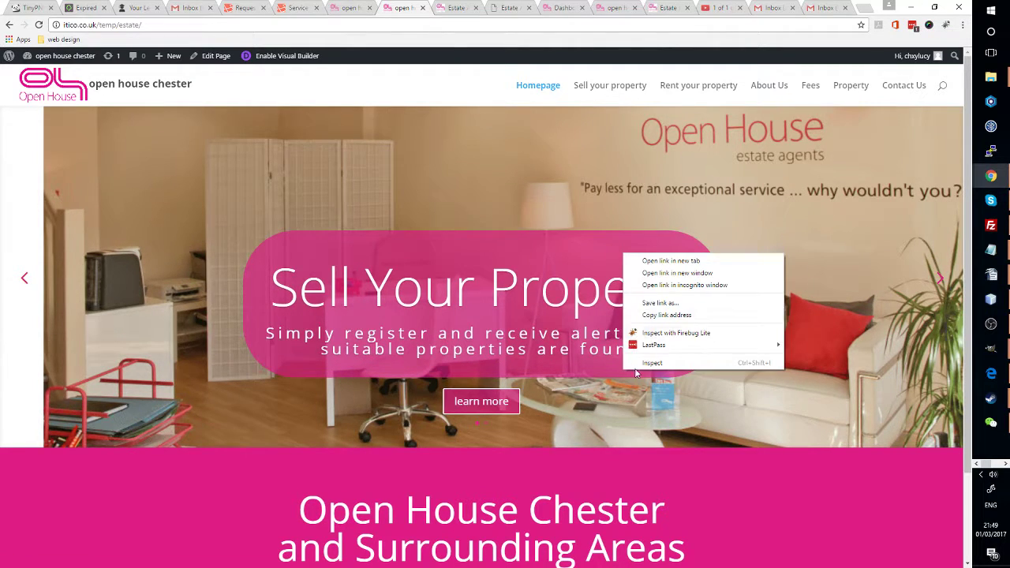
click(652, 364)
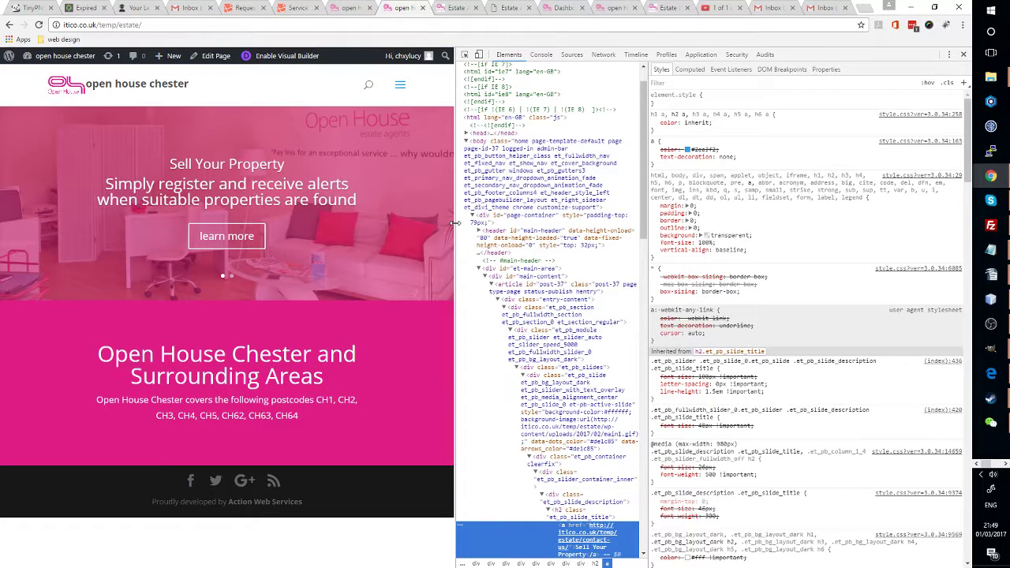
- Widen the page preview beside the developer tools and inspect the title box of the Landlords slide
drag(456, 217, 573, 224)
scroll(385, 254, down, 2)
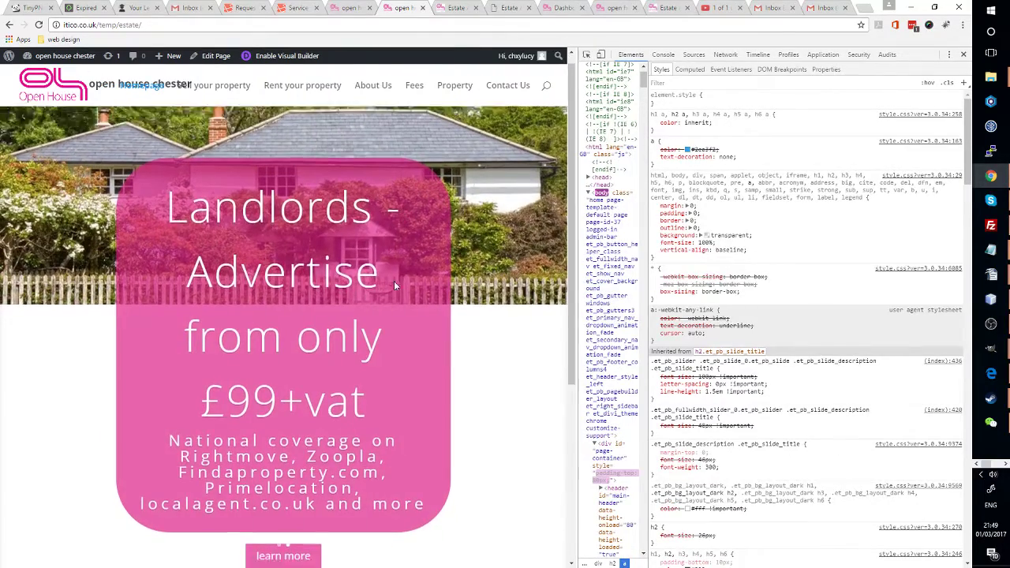
scroll(395, 294, up, 1)
right_click(416, 228)
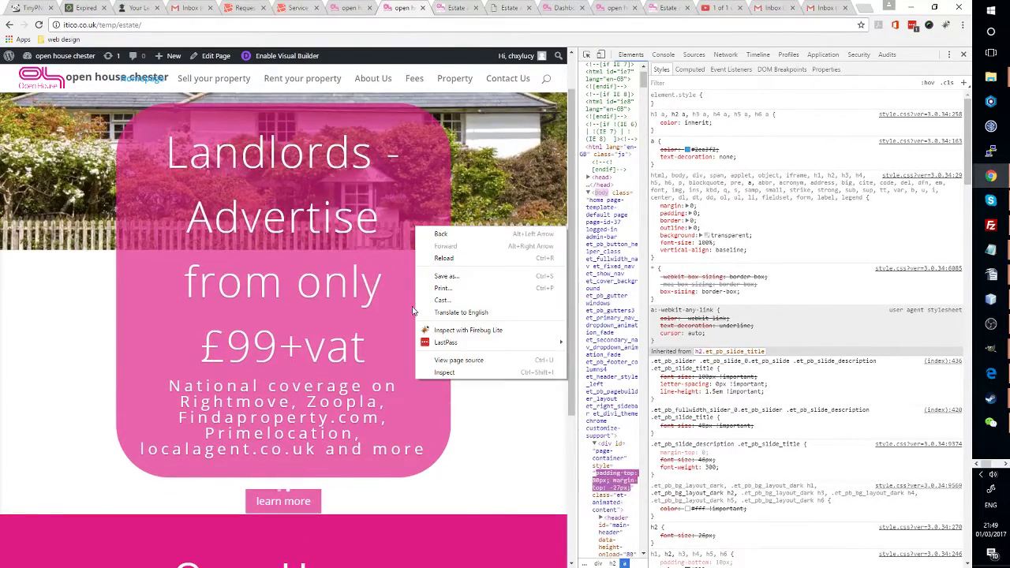
click(446, 375)
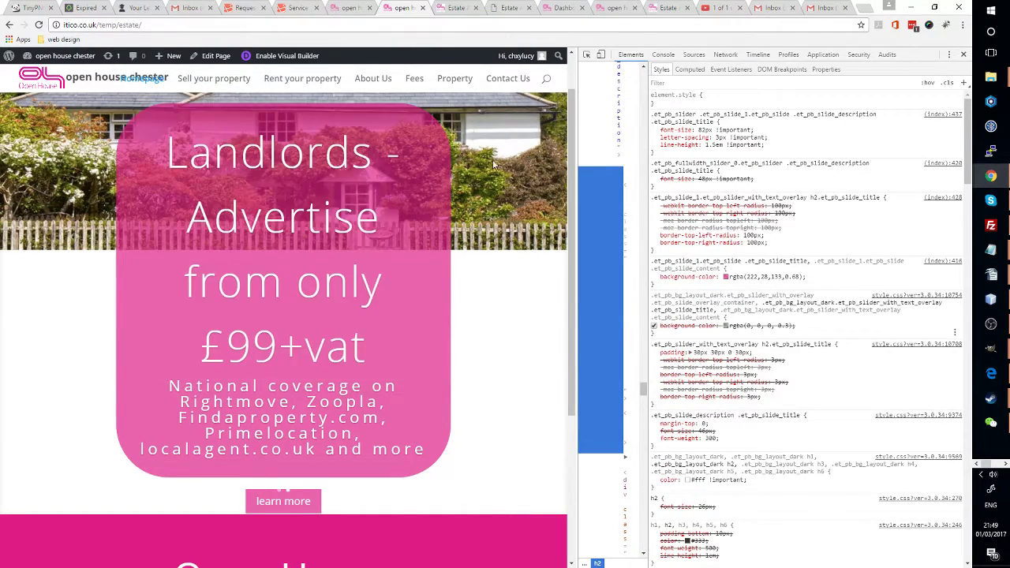
- Return to the visual builder, turn off Automatic Animation for the fullwidth slider, accept the setting and save the page
click(350, 7)
scroll(149, 246, up, 2)
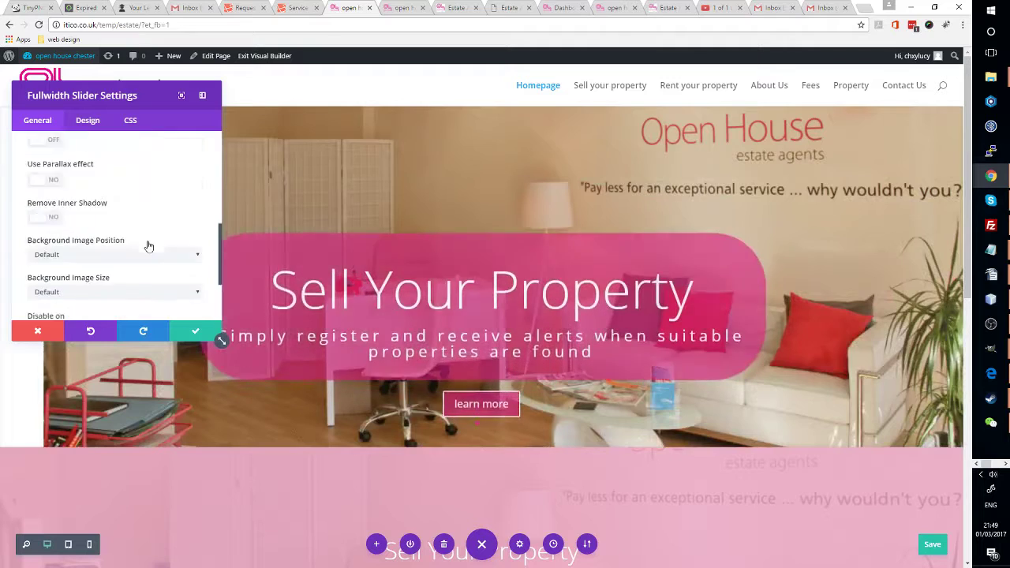
scroll(149, 246, up, 5)
scroll(139, 244, down, 3)
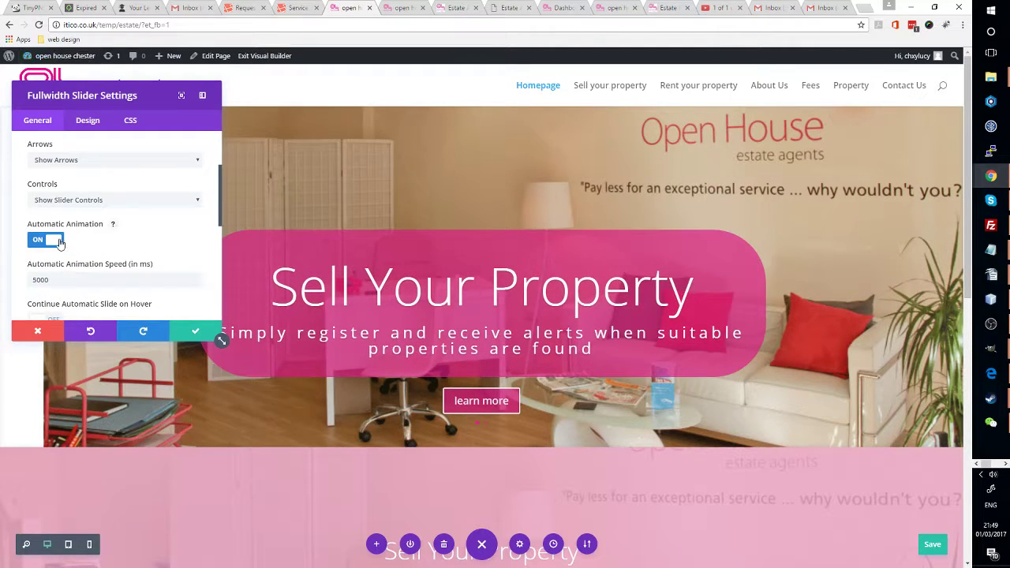
click(59, 243)
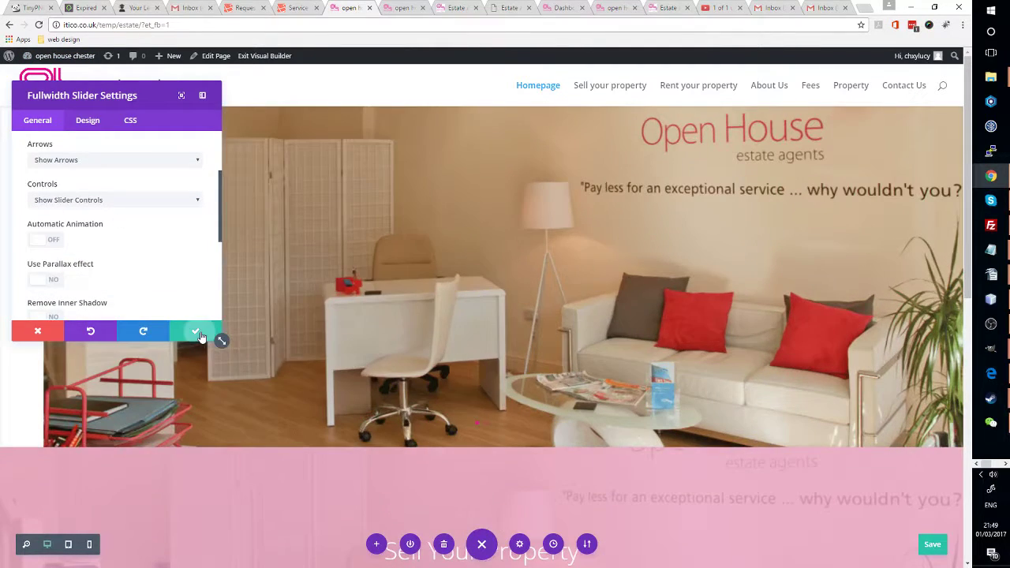
click(202, 333)
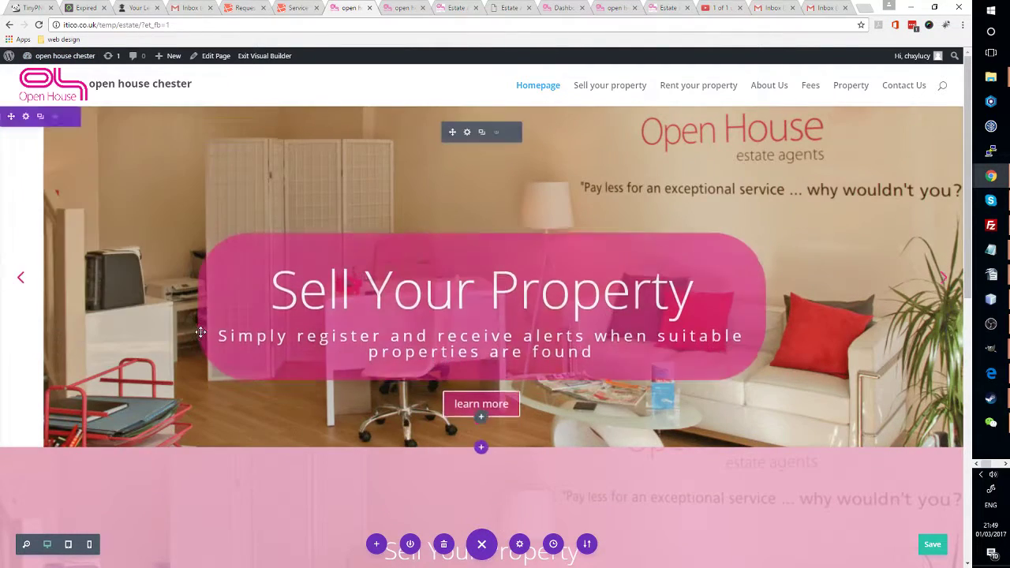
click(932, 545)
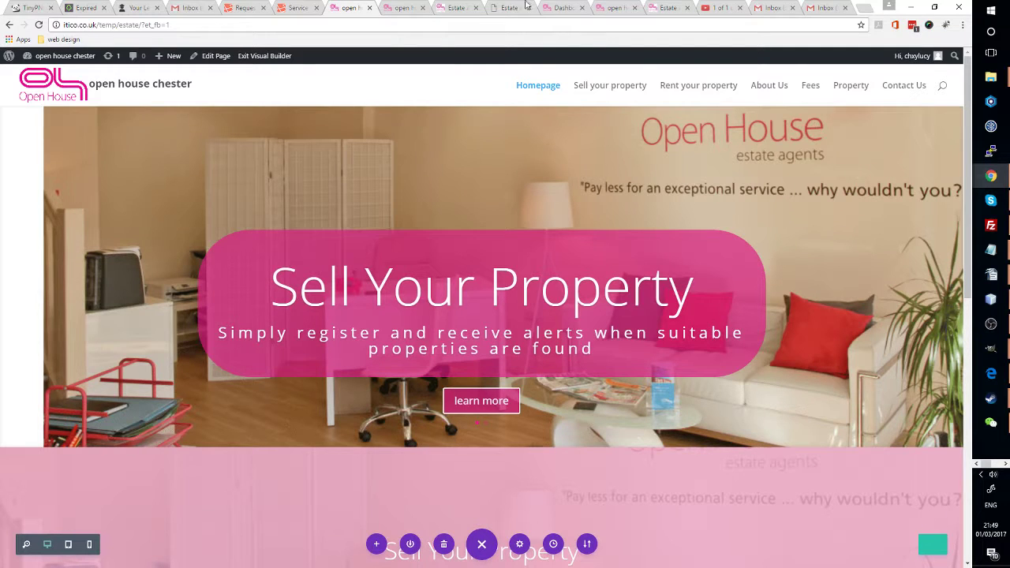
- Reload the published homepage and inspect the title box of the "Sell Your Property" slide
click(400, 7)
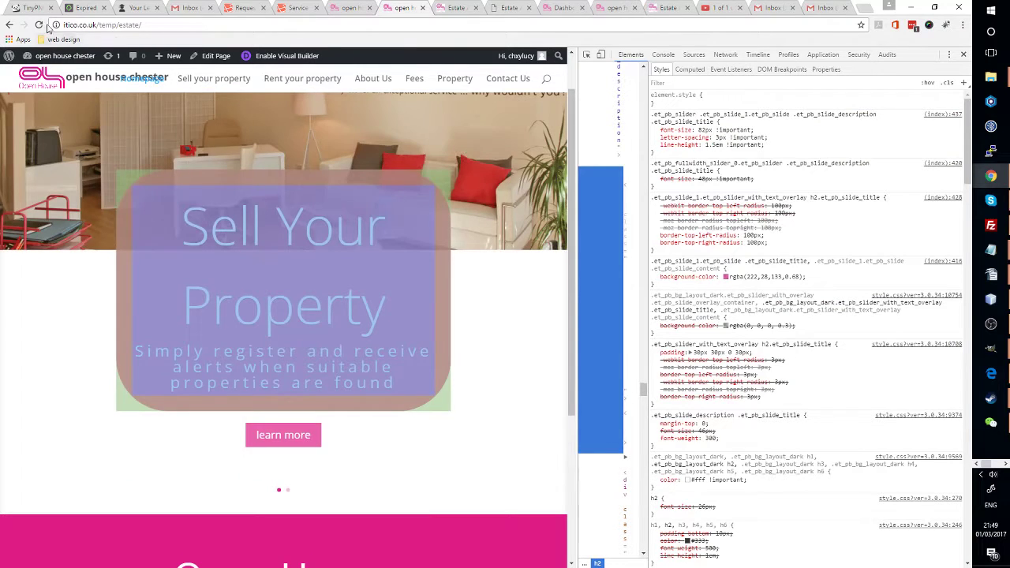
click(39, 25)
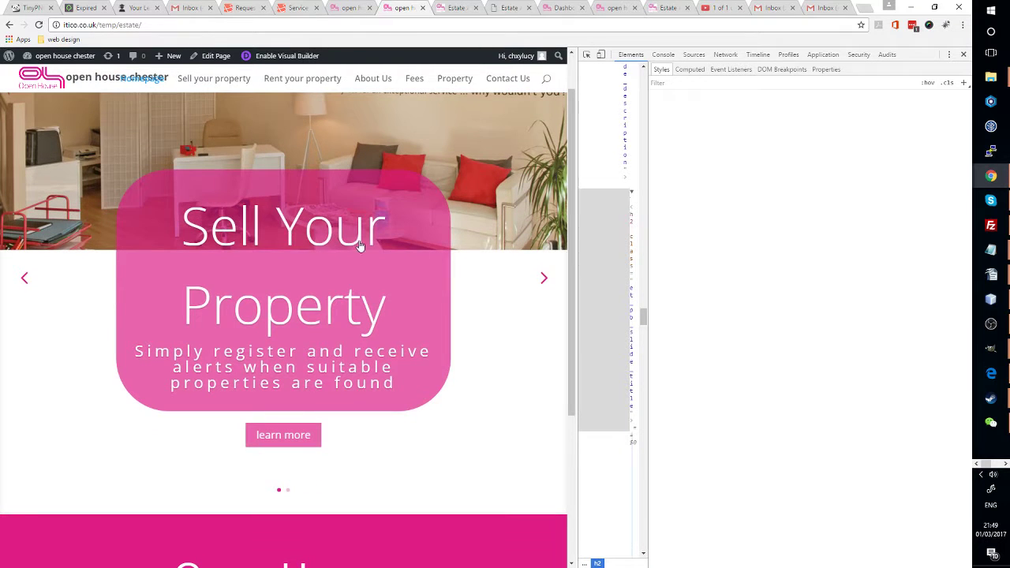
right_click(412, 230)
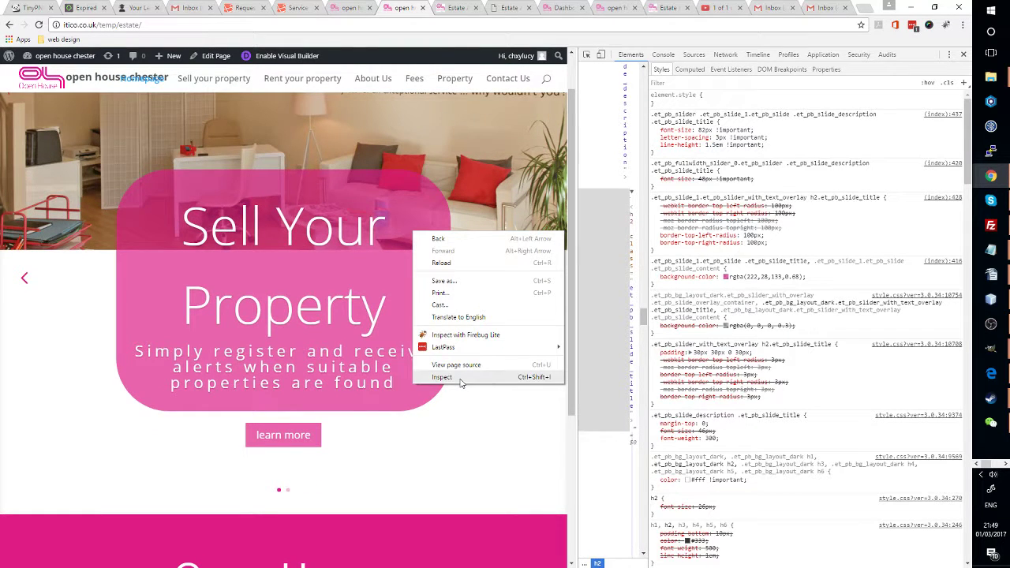
click(442, 377)
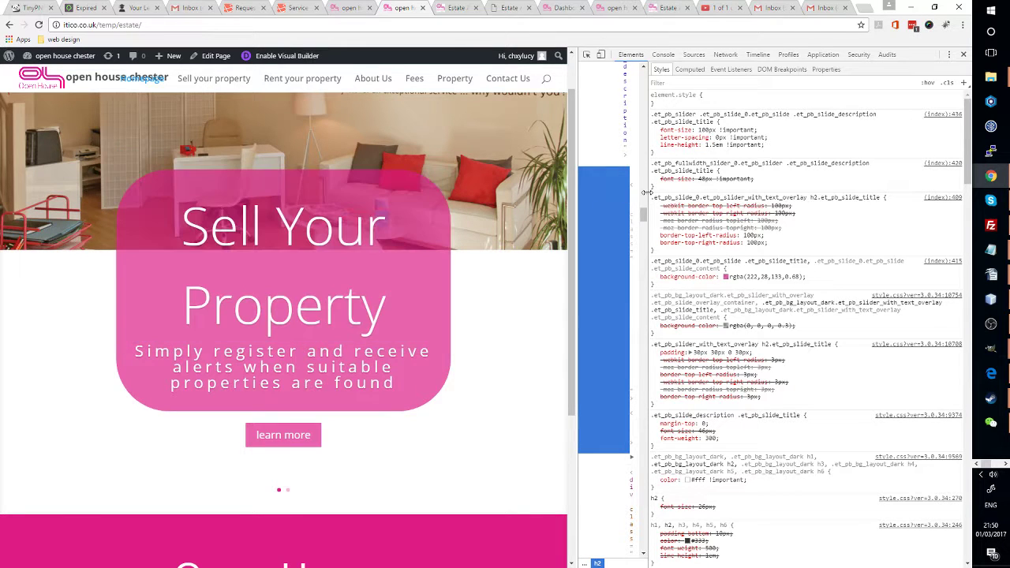
- Widen the element tree and select the first slide's et_pb_slide_description div
drag(677, 191, 915, 187)
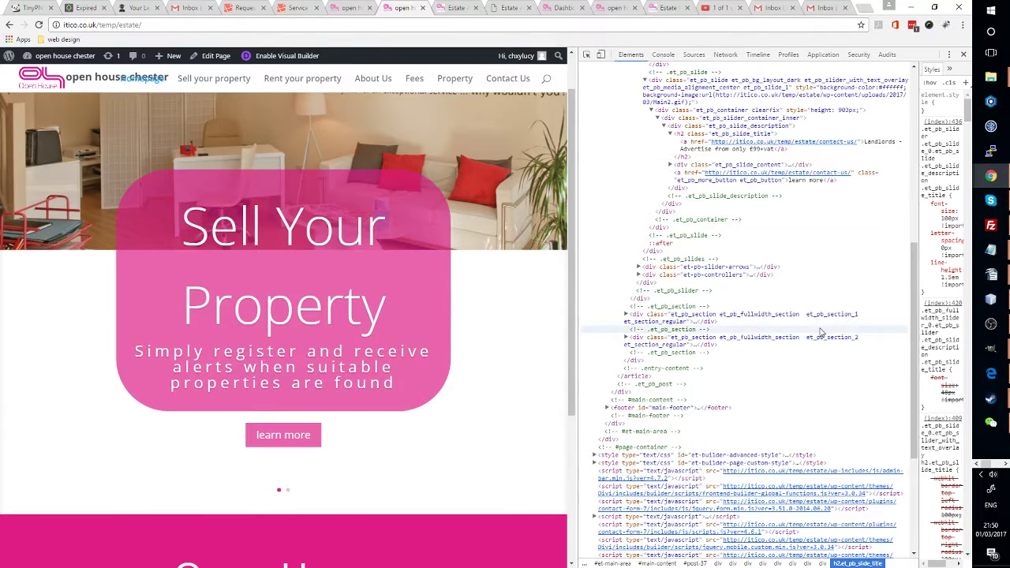
scroll(820, 331, up, 3)
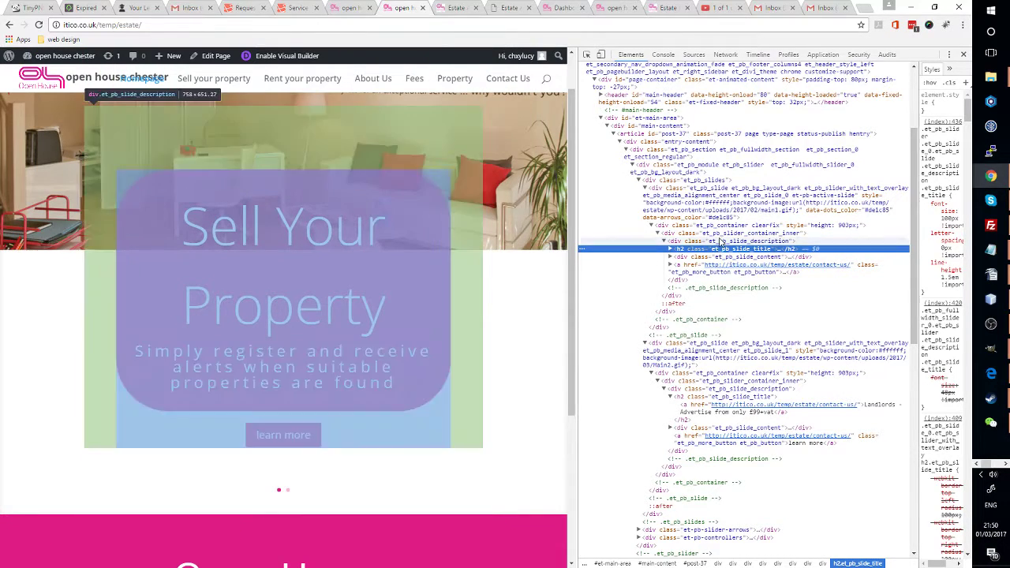
click(720, 241)
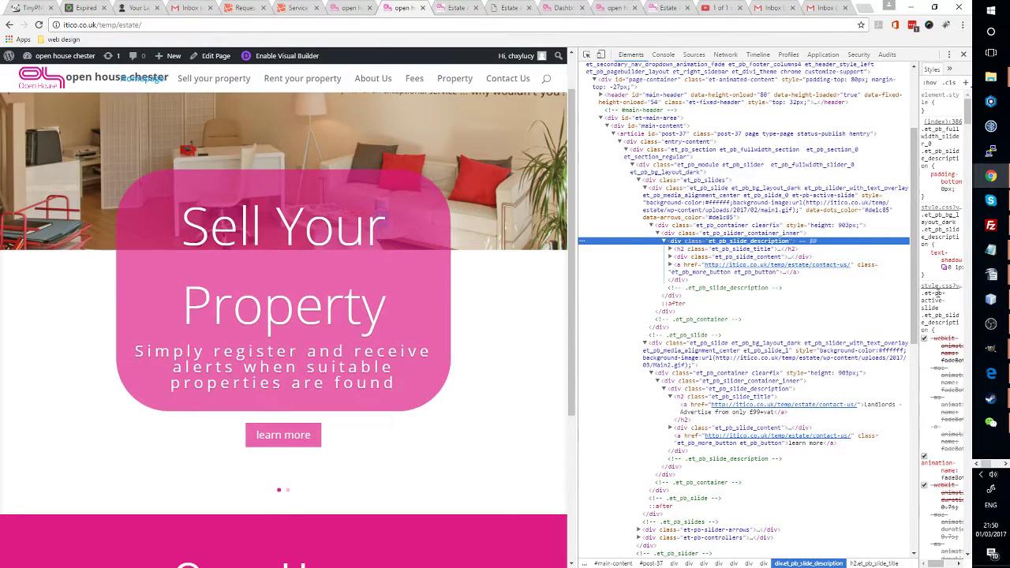
- Widen the styles area and examine the margin declaration in the .et_pb_slide_description rule
drag(918, 264, 746, 268)
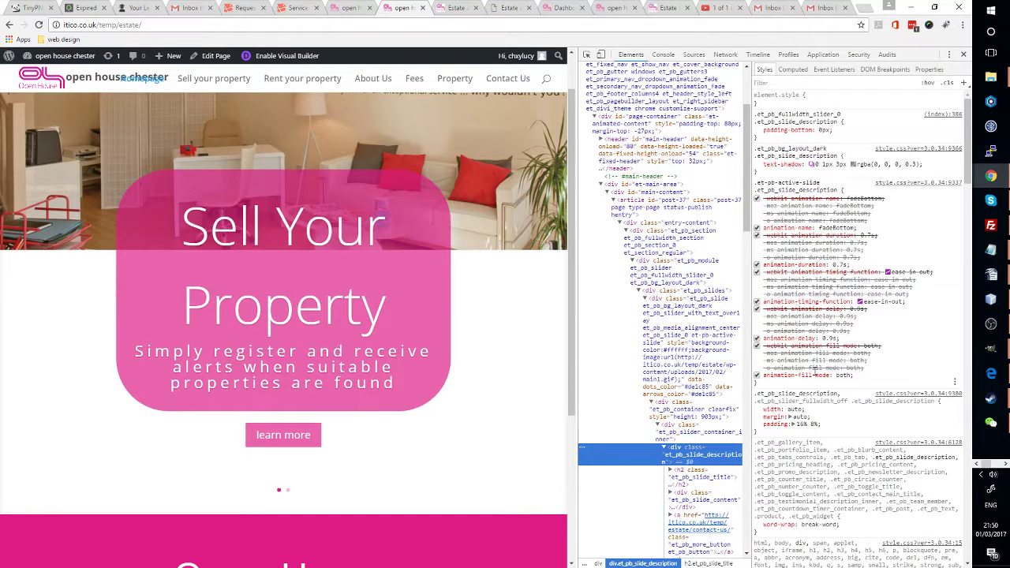
click(803, 416)
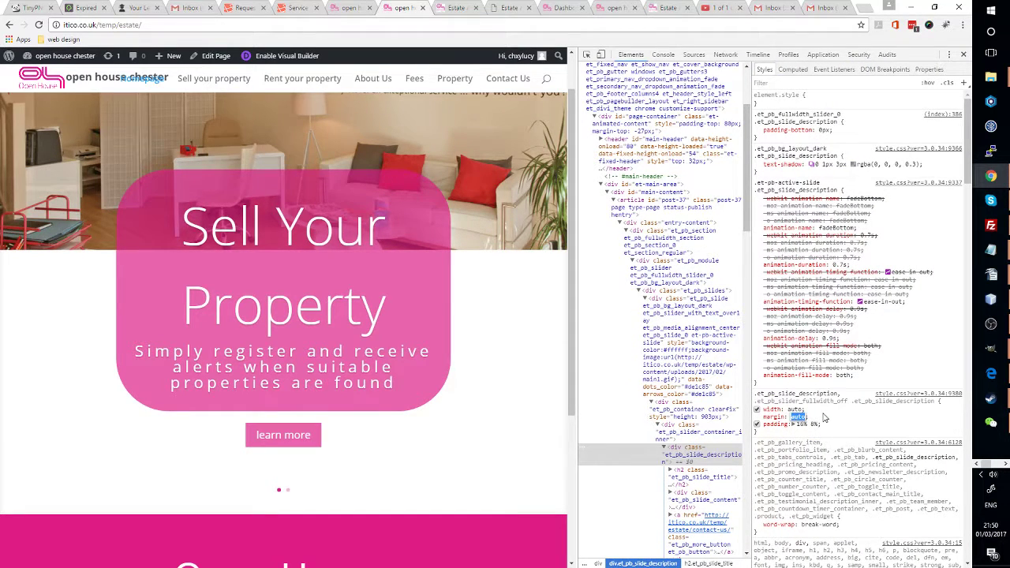
click(823, 415)
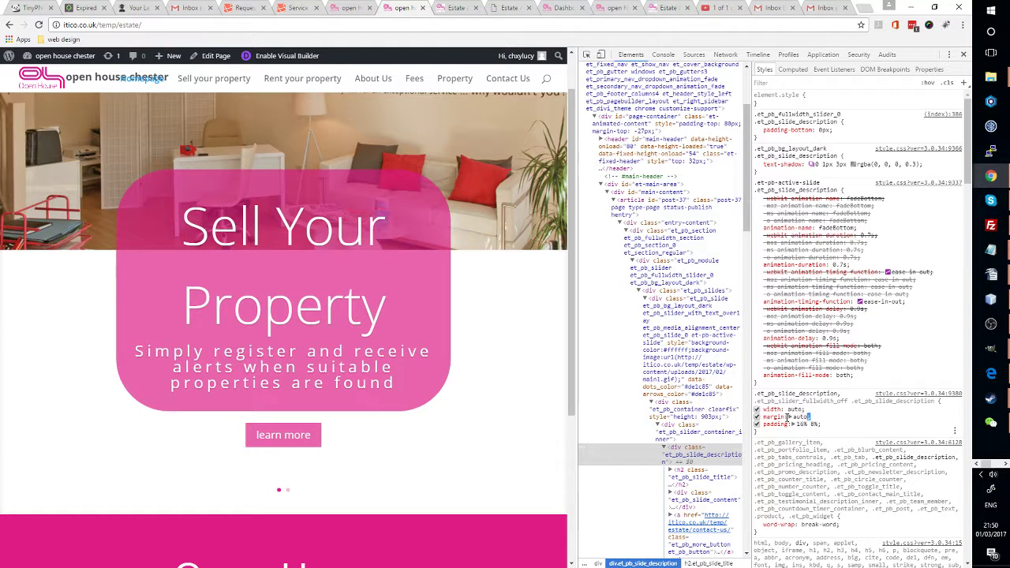
click(765, 416)
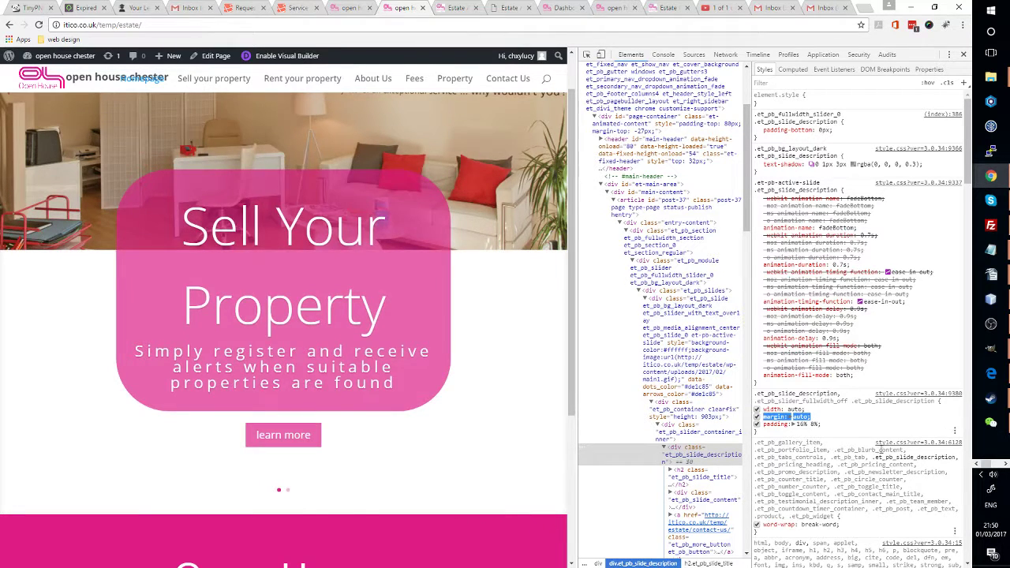
click(847, 428)
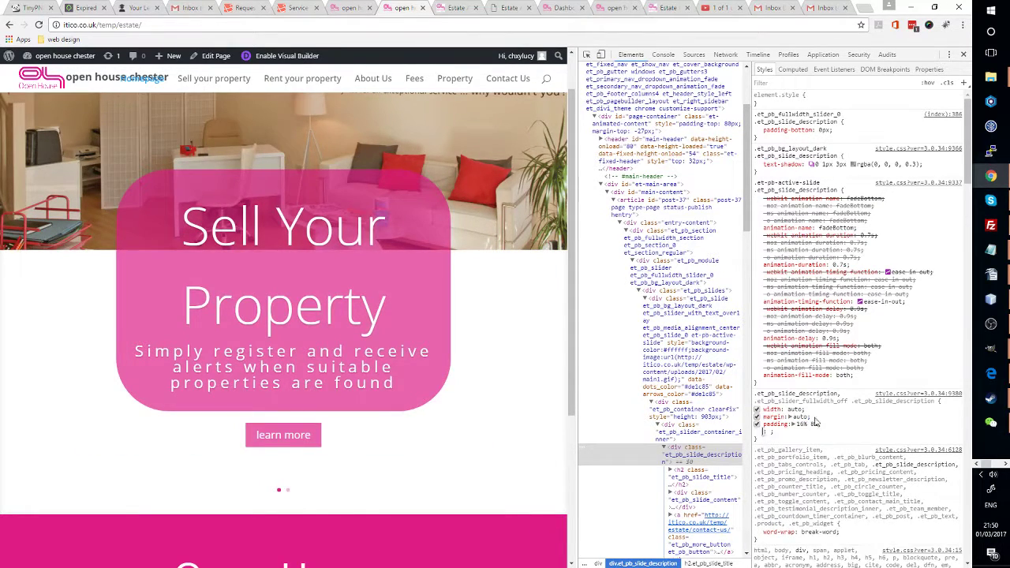
click(760, 417)
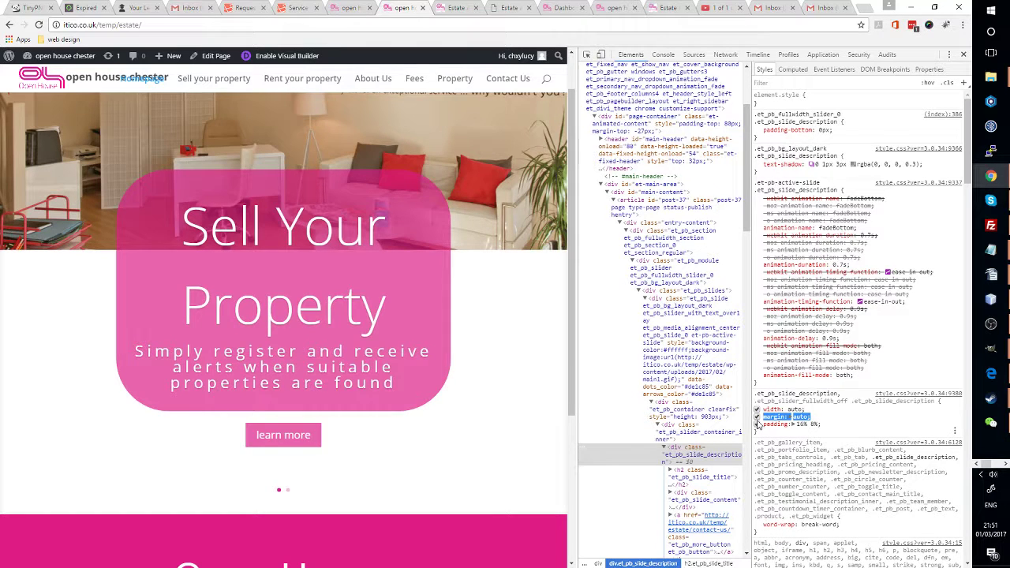
- Copy the .et_pb_slide_description selector from the rule that sets width, margin and padding
drag(836, 393, 744, 397)
key(ctrl+c)
click(839, 394)
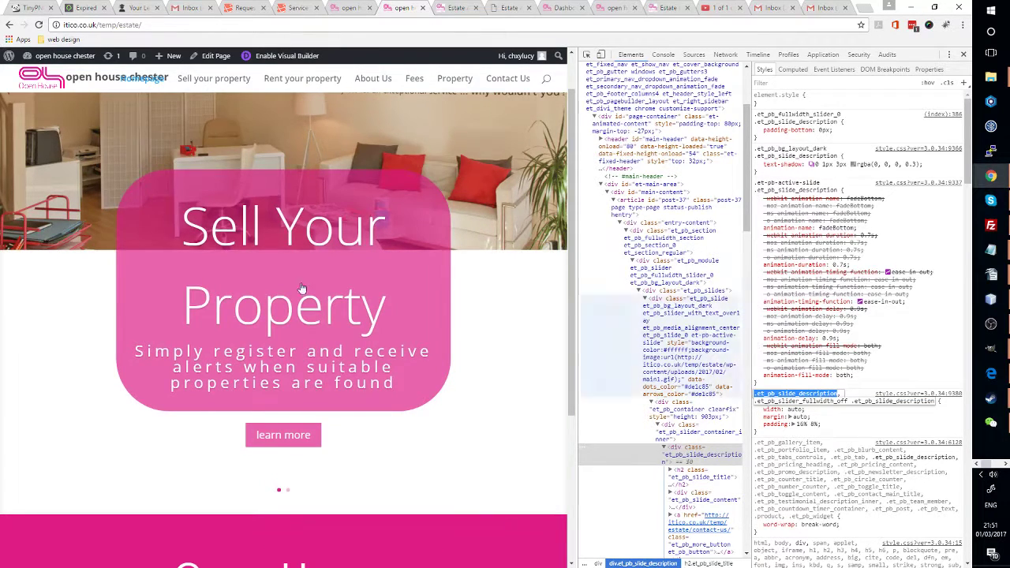
- Open the site's WordPress dashboard and go to the theme customiser's Additional CSS section
click(306, 7)
click(336, 7)
mouse_move(79, 59)
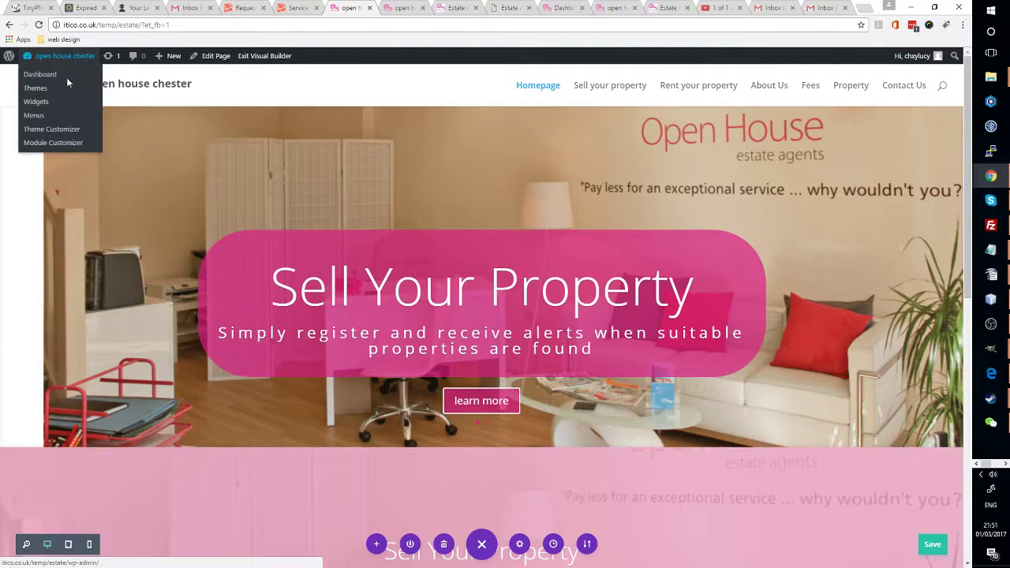
click(63, 74)
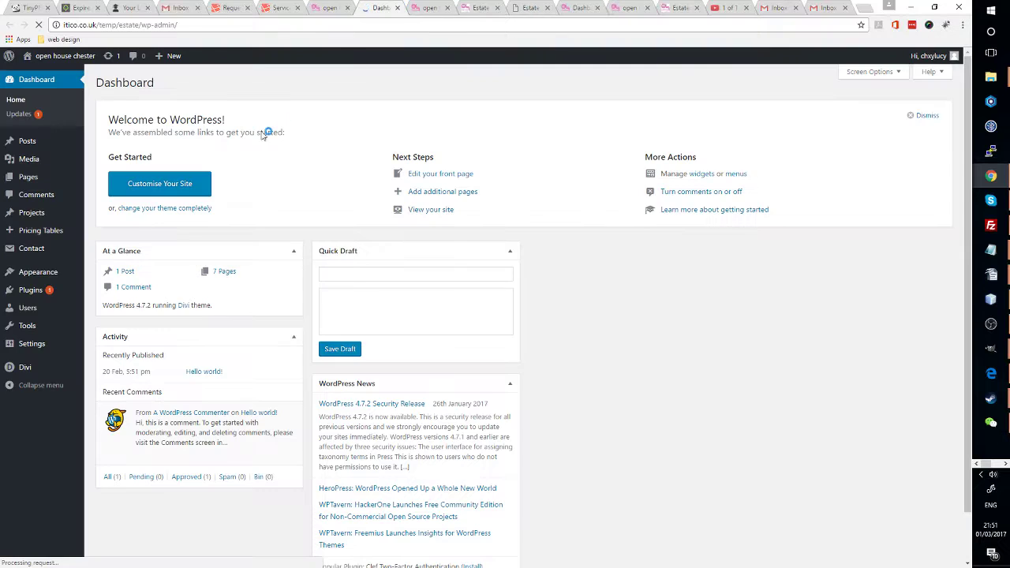
mouse_move(40, 272)
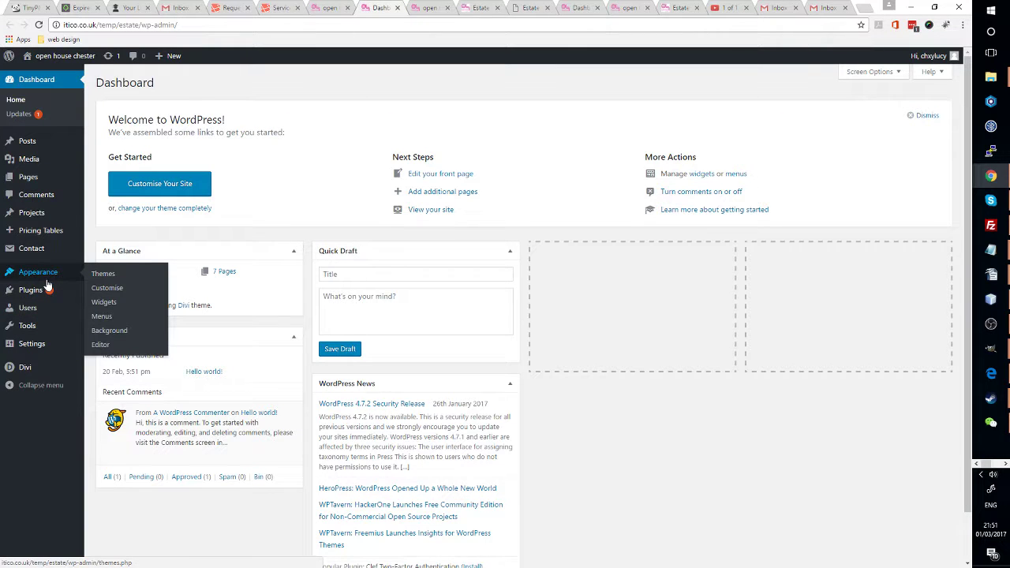
click(129, 288)
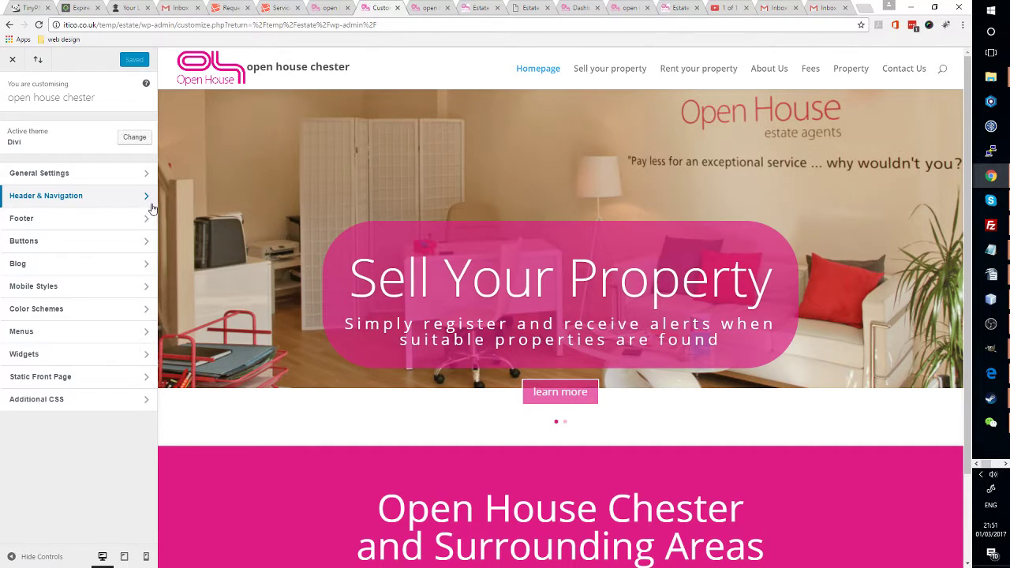
click(124, 401)
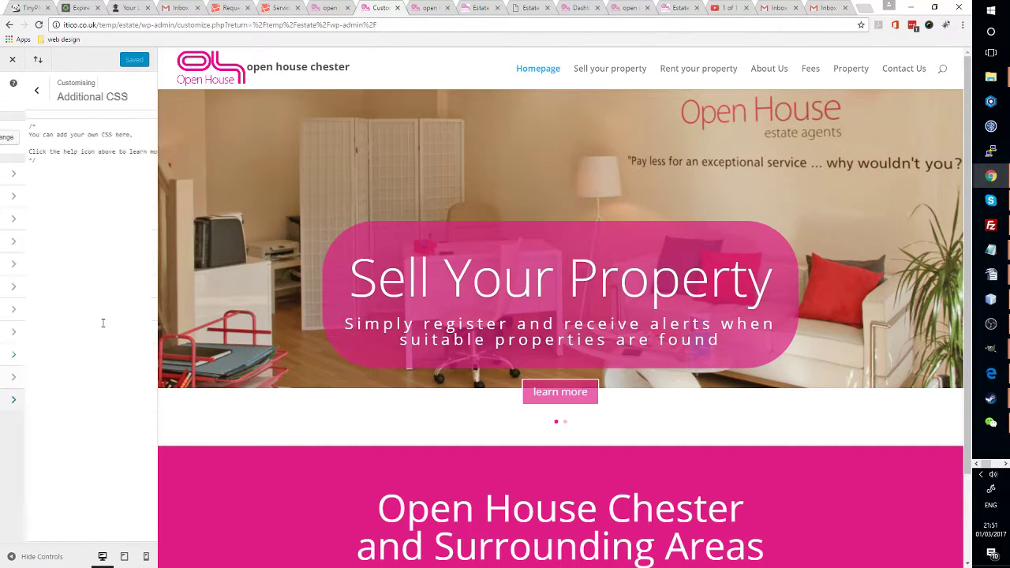
- Add an empty rule for the copied .et_pb_slide_description selector below the CSS comment
click(52, 204)
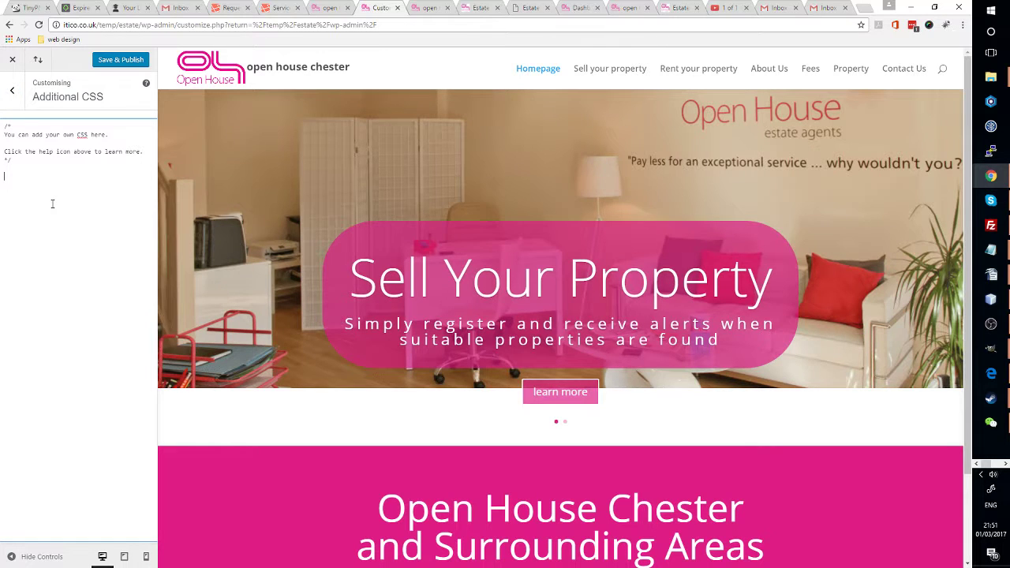
key(ctrl+v)
drag(6, 183, 7, 179)
text(#)
key(ctrl+z)
text({})
- Add margin-right: 30px; to the .et_pb_slide_description rule and publish the change
text(margin)
text(7)
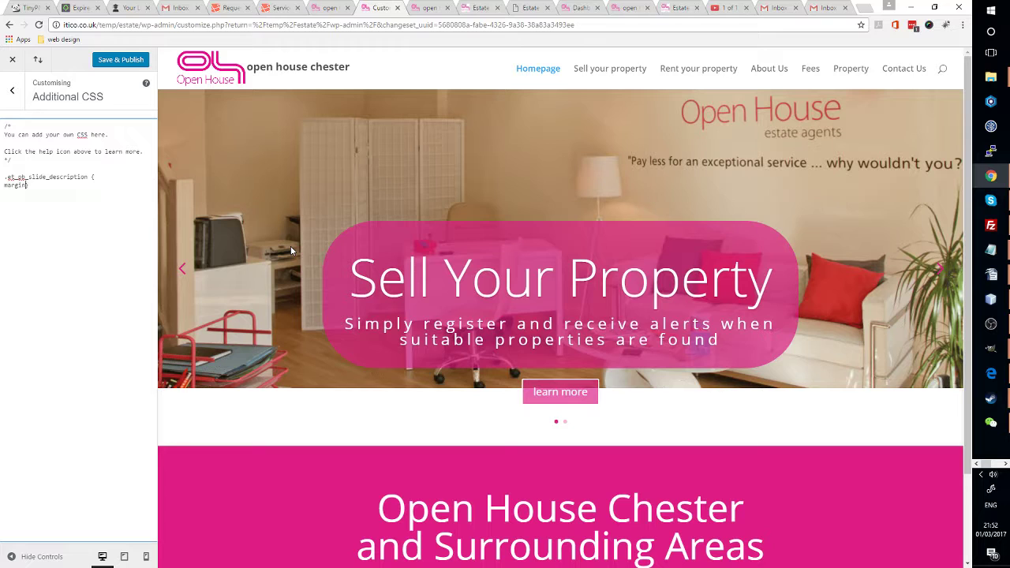
text(right:})
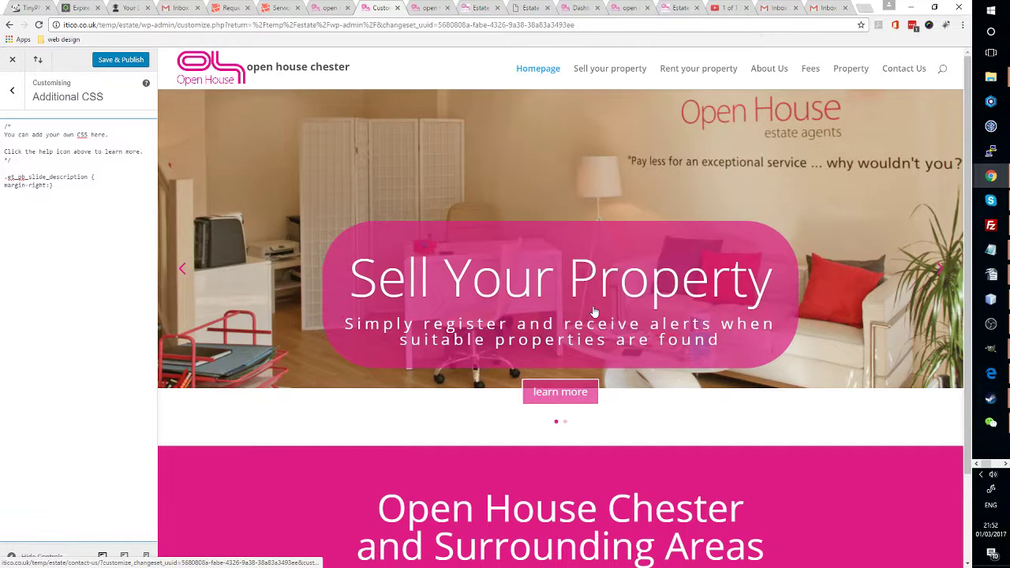
scroll(584, 312, down, 1)
scroll(583, 315, up, 1)
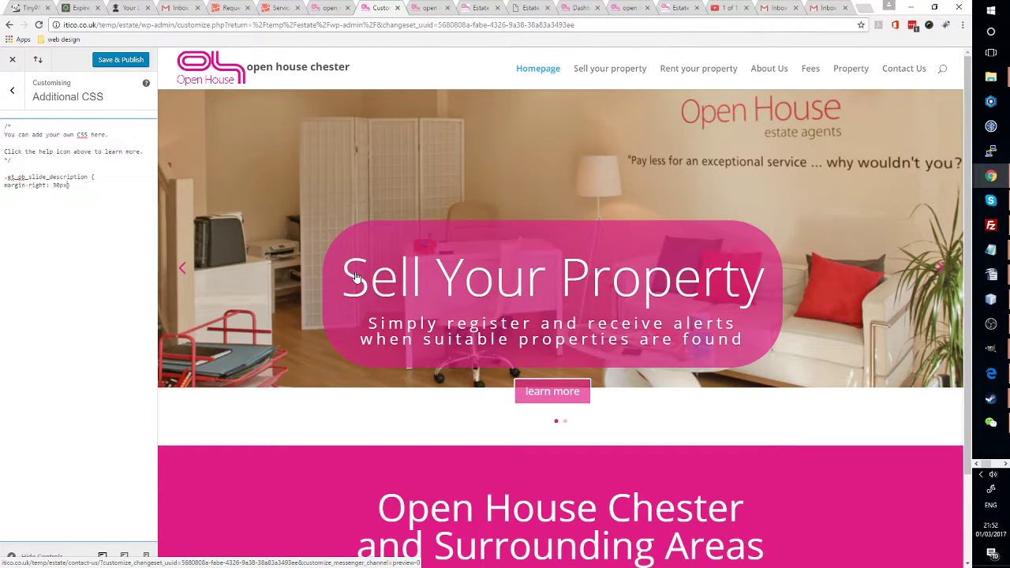
text(;)
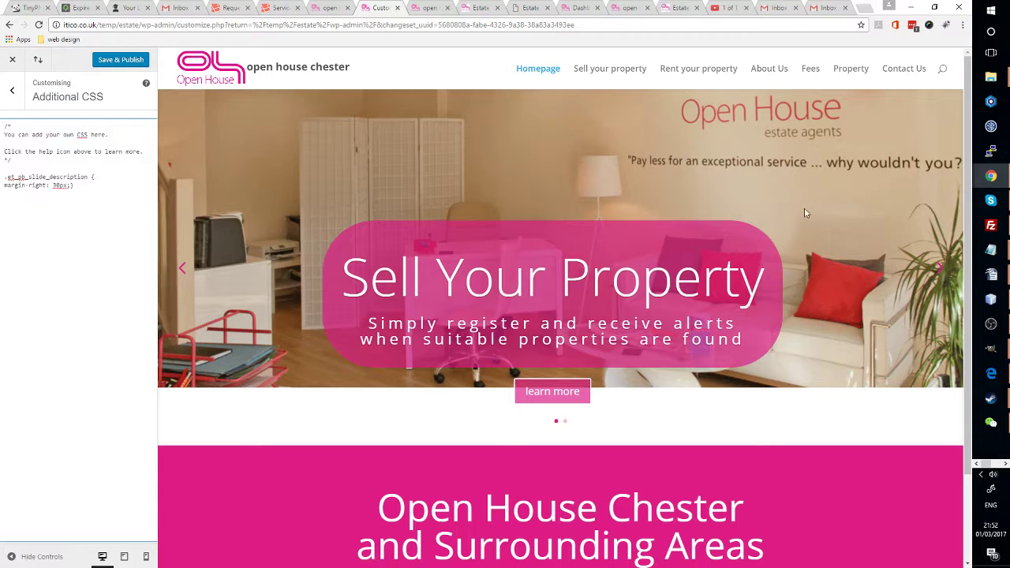
click(127, 61)
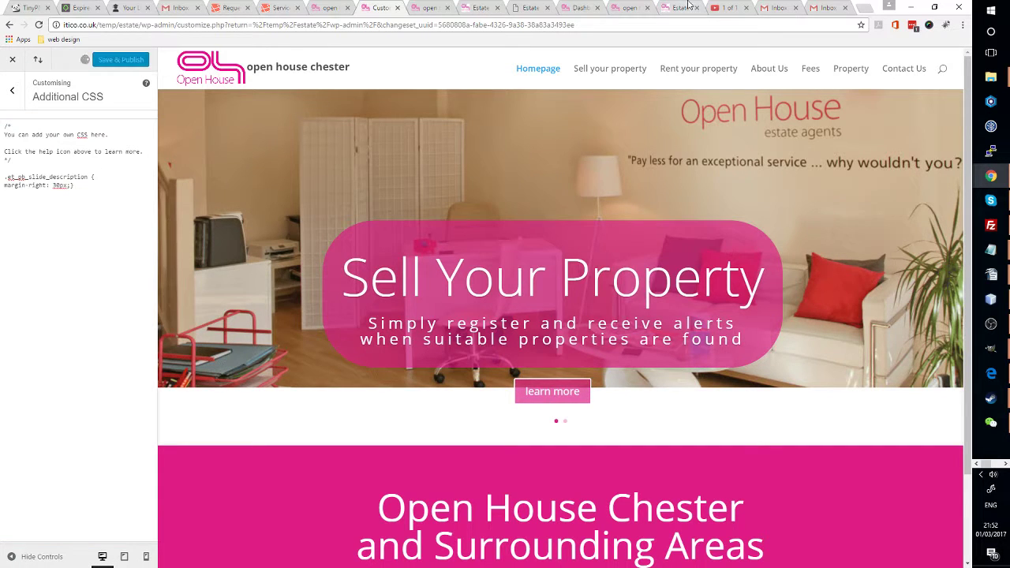
- Close the developer tools on the published homepage, reload it and check the slider's overlay box
click(442, 7)
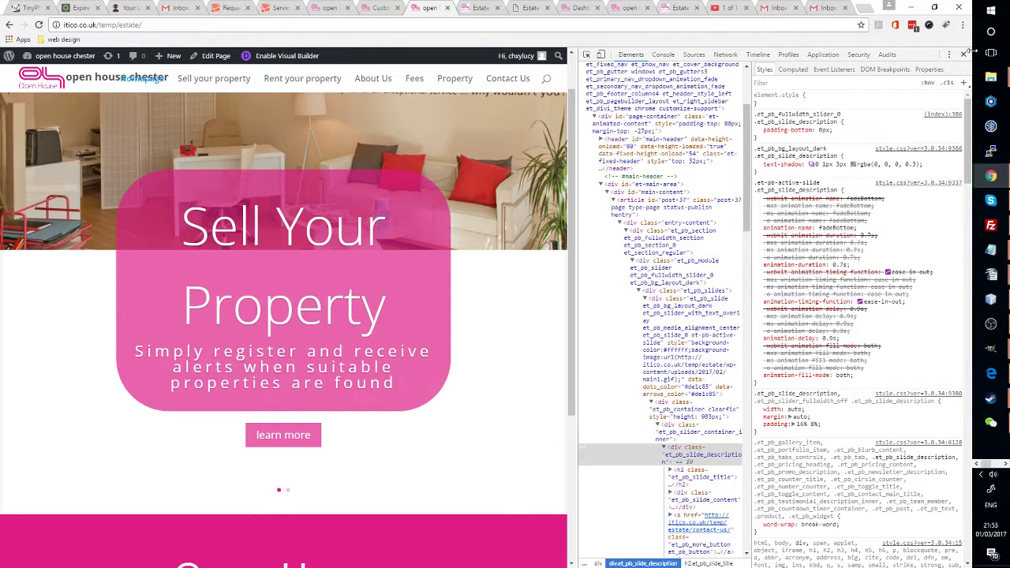
click(963, 54)
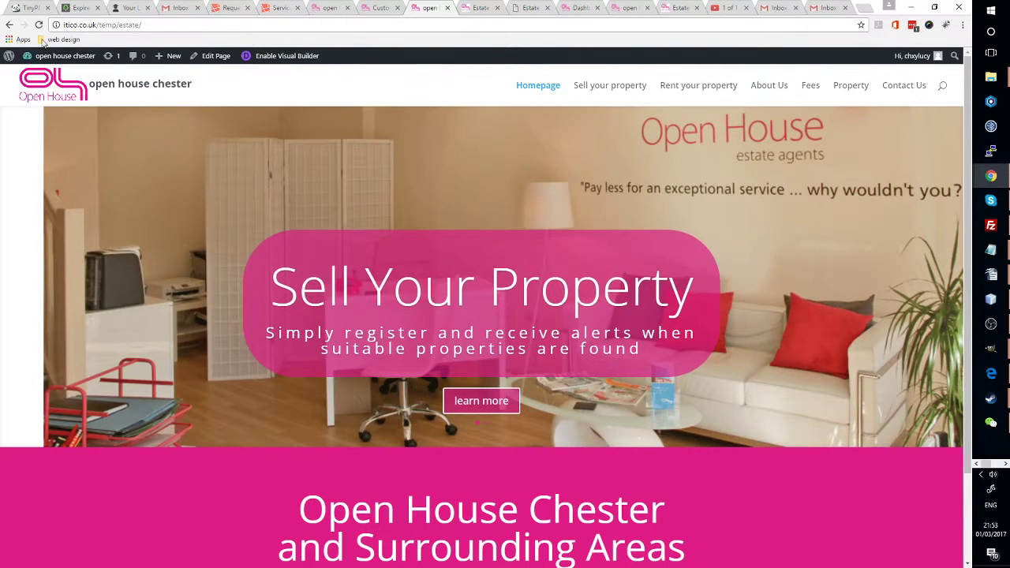
click(39, 24)
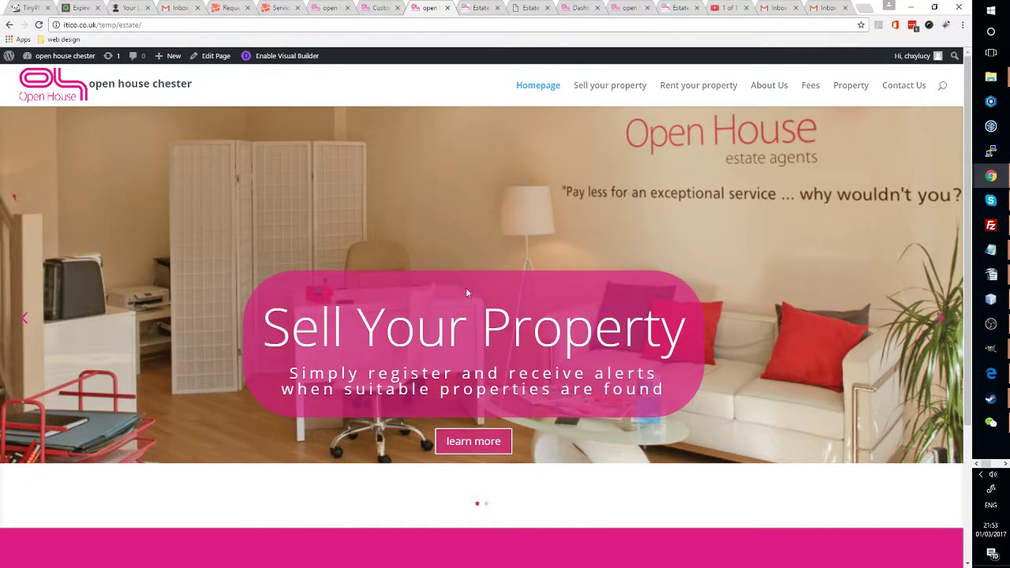
scroll(466, 292, down, 1)
scroll(469, 298, up, 1)
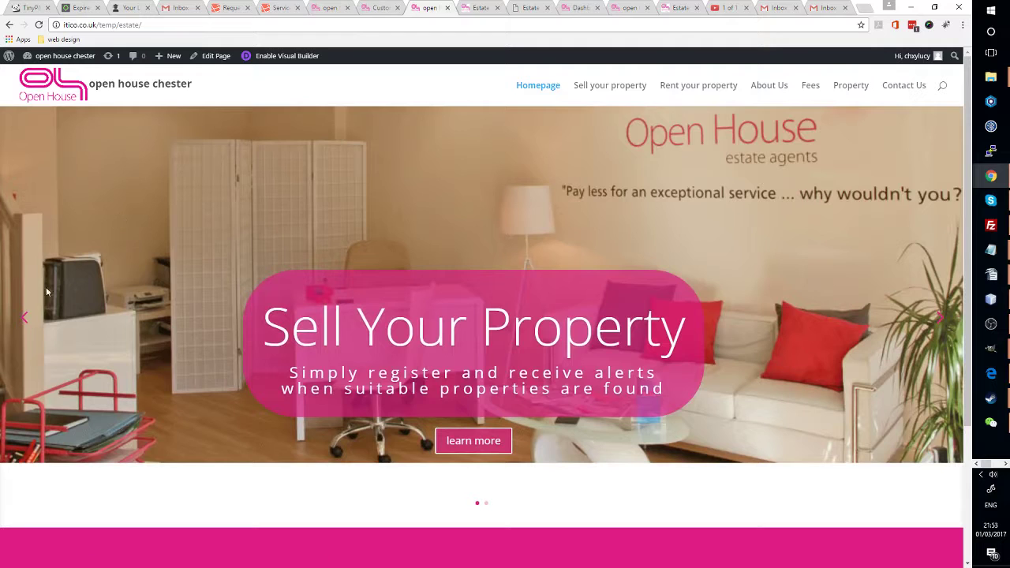
- Save the homepage in the Divi Visual Builder
click(365, 7)
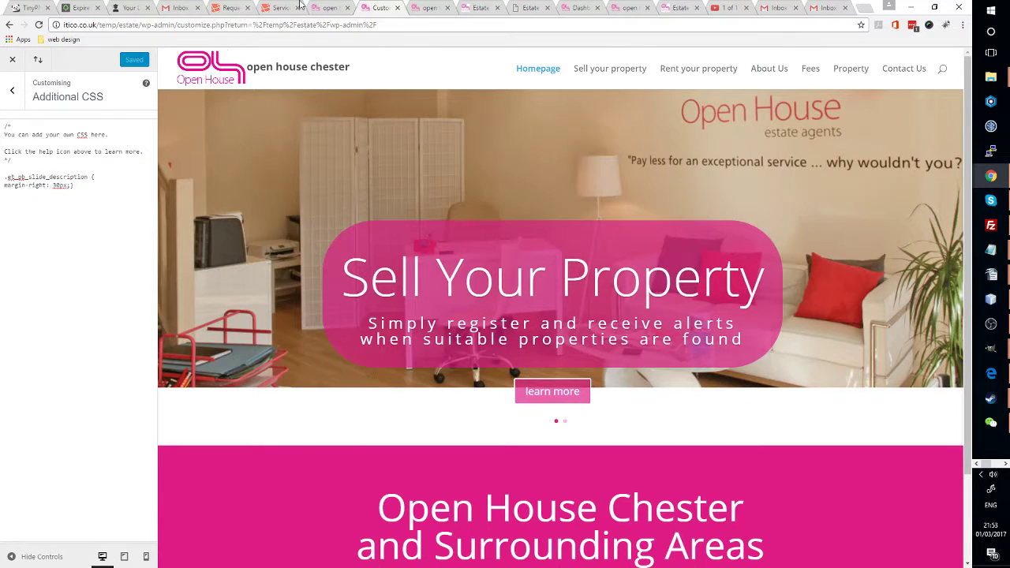
click(341, 7)
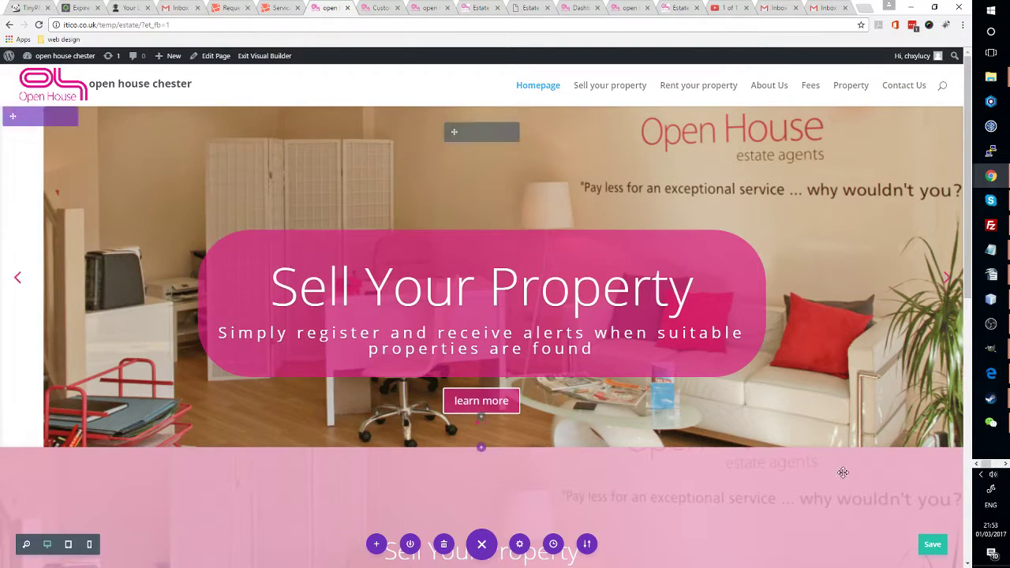
click(930, 543)
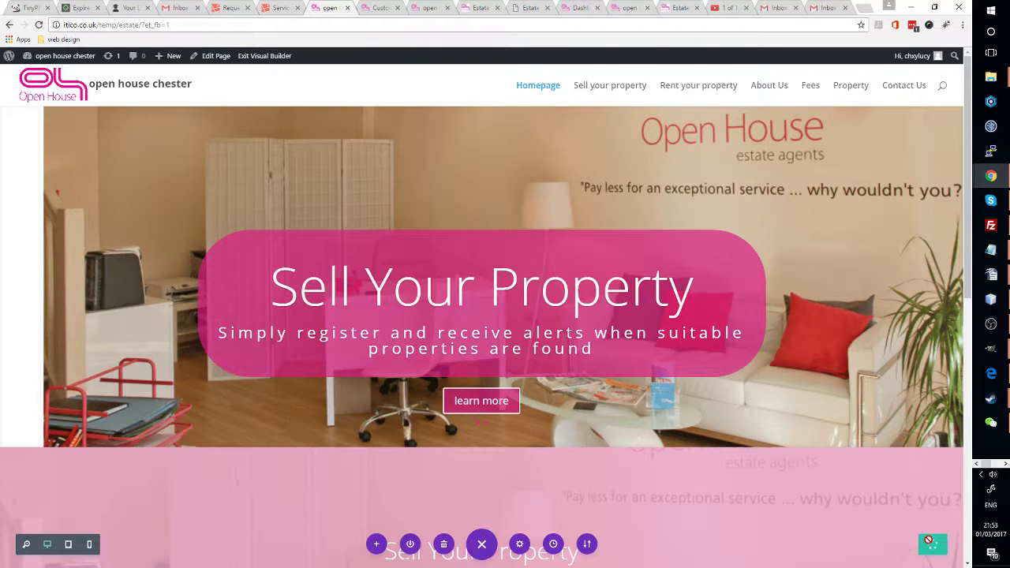
- Reload the published homepage again and check the position of the slider's overlay and image
click(423, 7)
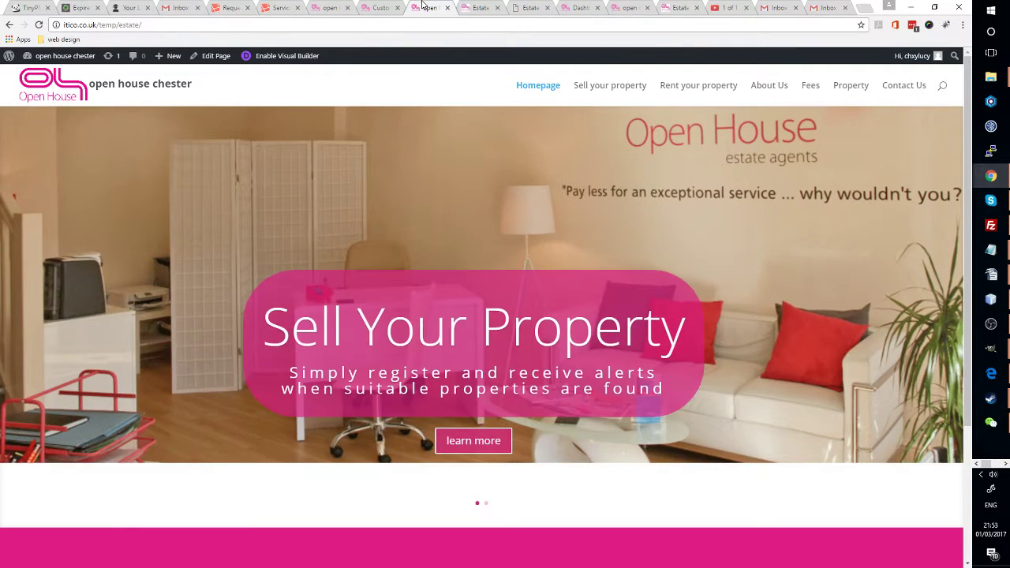
click(465, 7)
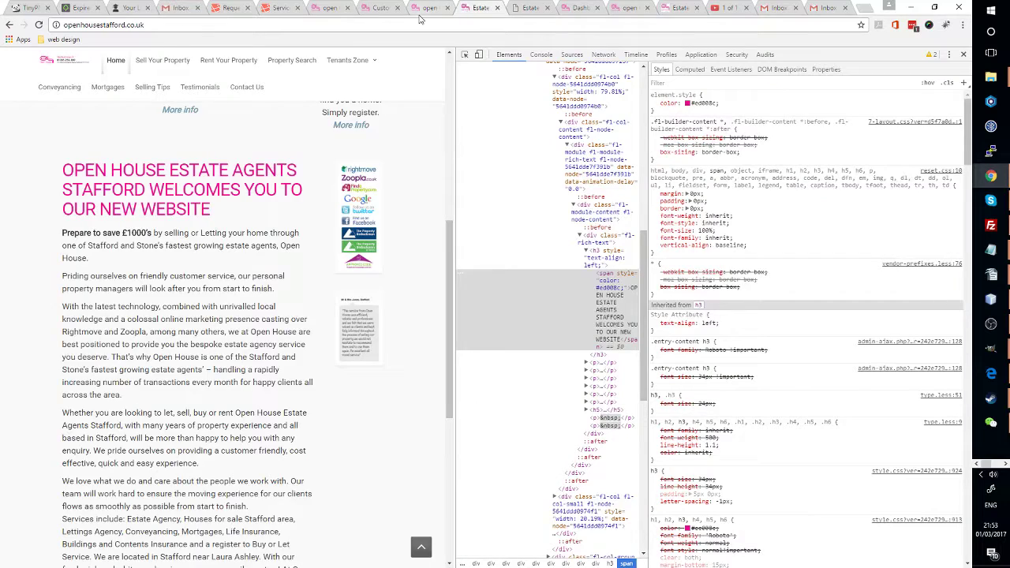
click(426, 8)
click(37, 24)
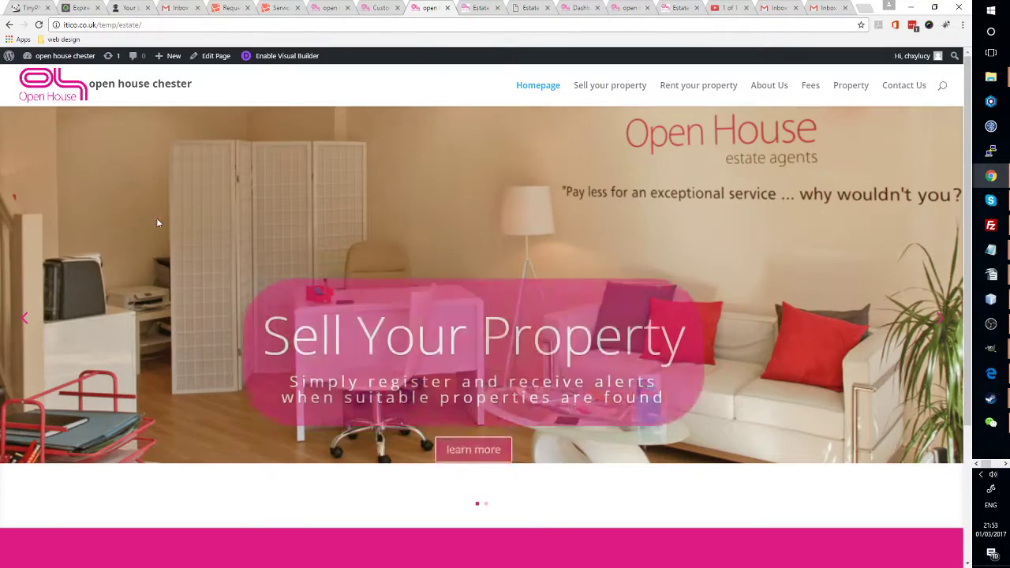
scroll(316, 277, down, 3)
scroll(327, 292, up, 3)
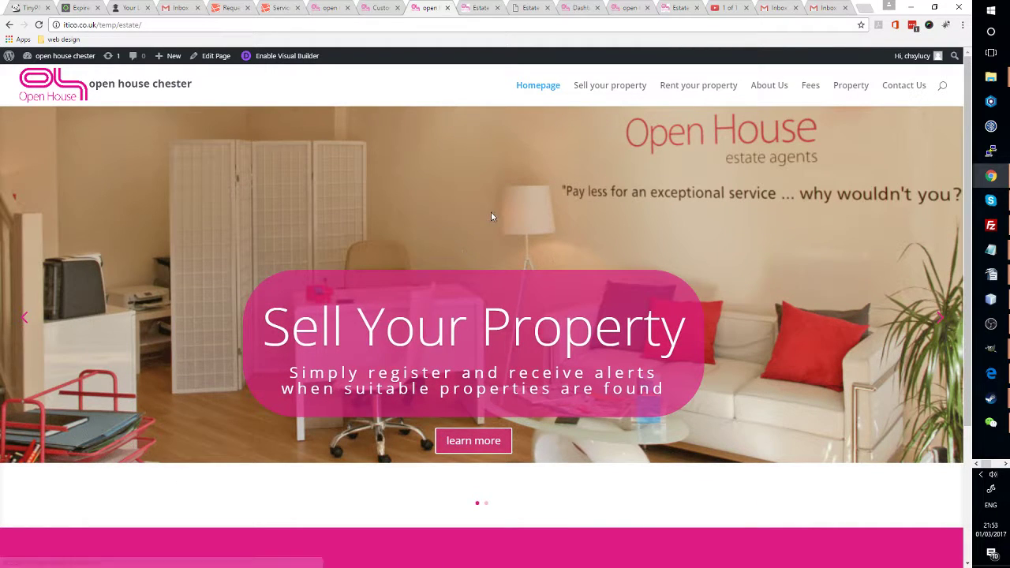
- Delete the margin-right declaration from the .et_pb_slide_description rule, leaving its braces empty, and publish
click(382, 8)
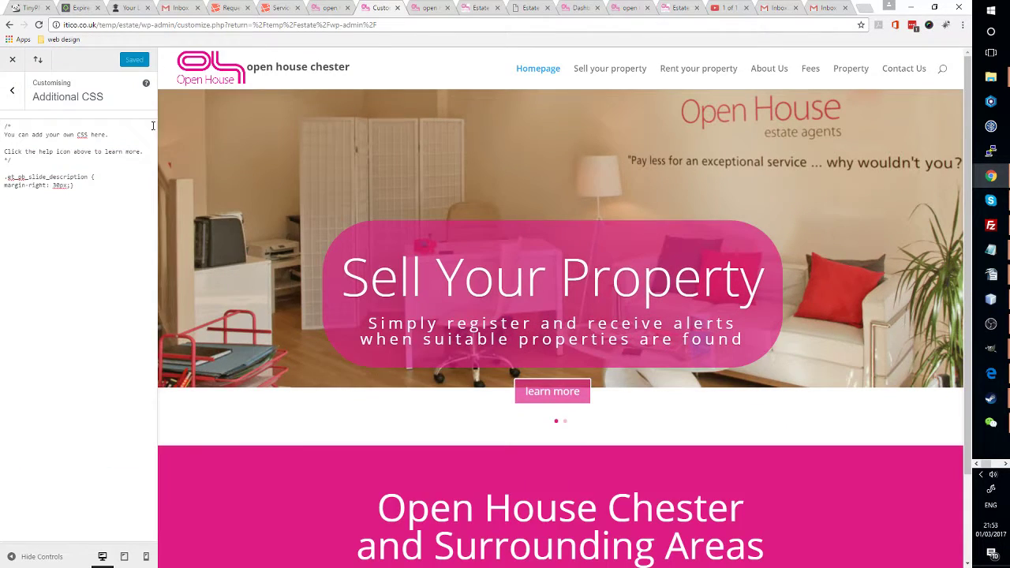
drag(72, 186, 95, 178)
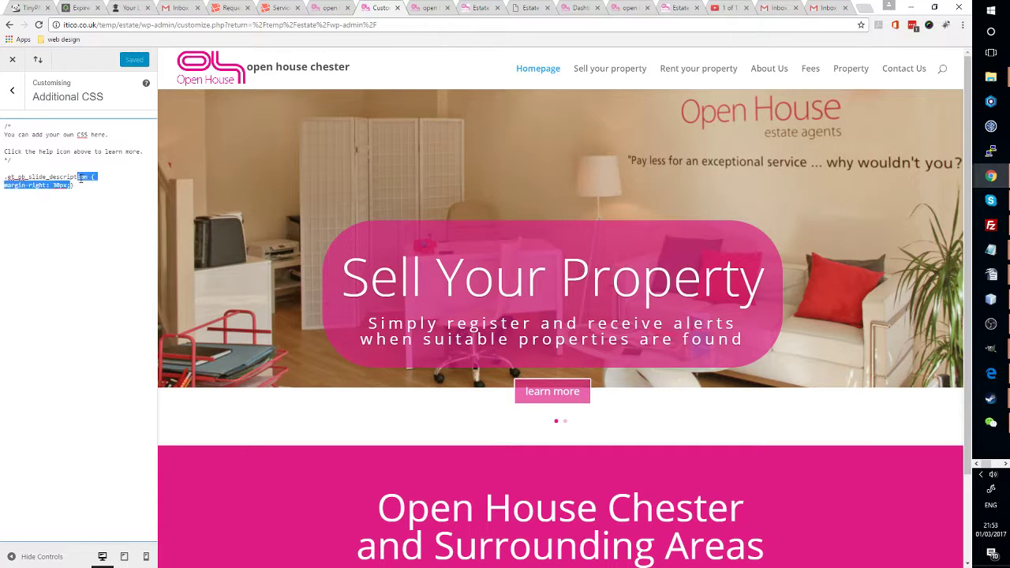
key(BackSpace)
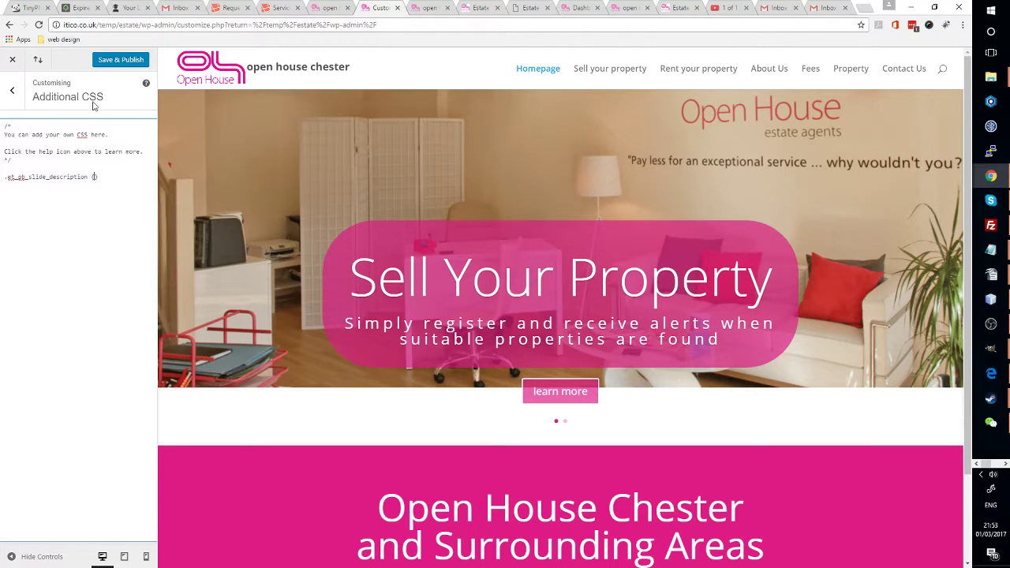
click(124, 63)
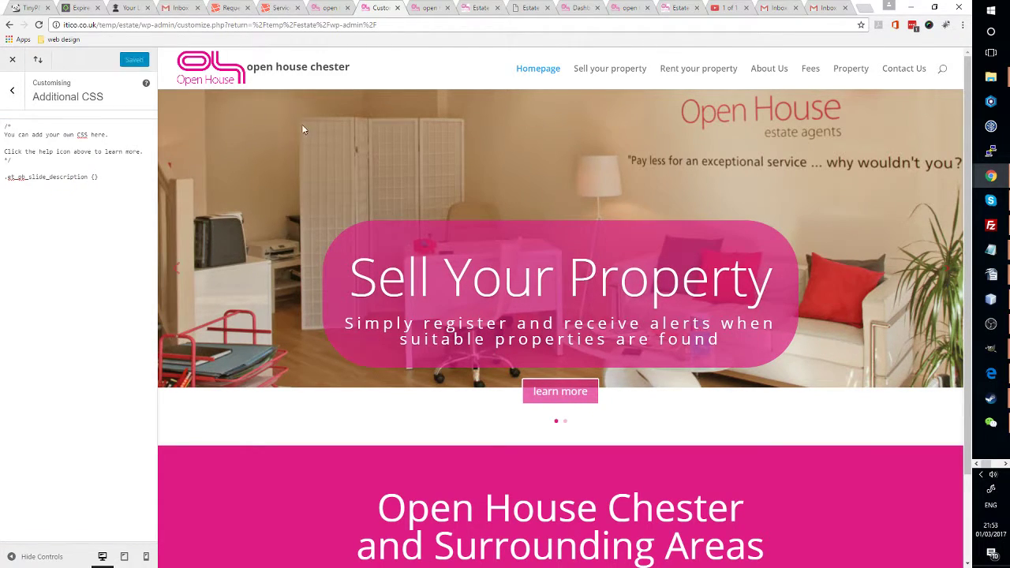
- Reload the published homepage, inspect the first slide's title and select its parent et_pb_slide_description div
click(422, 6)
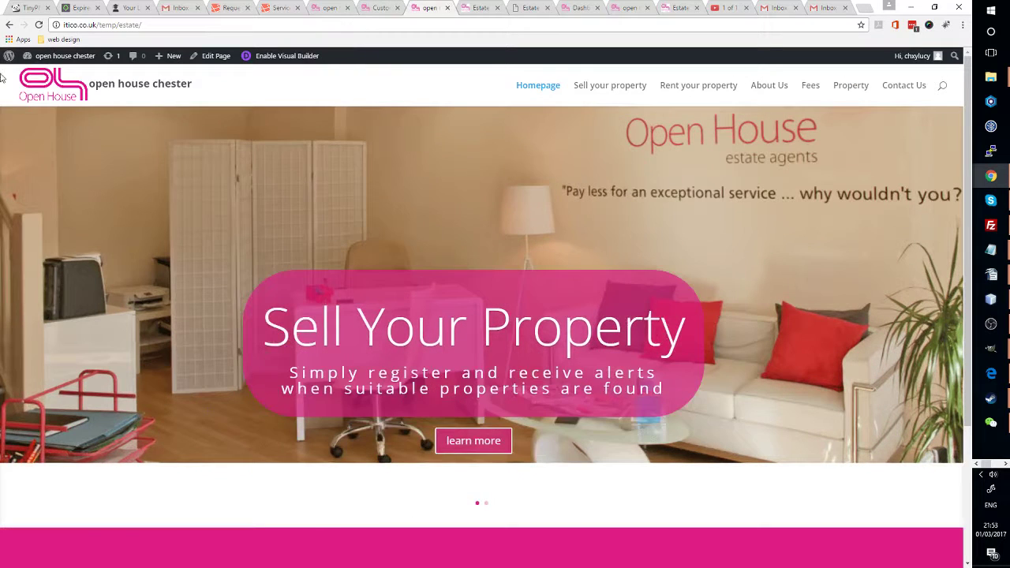
click(38, 24)
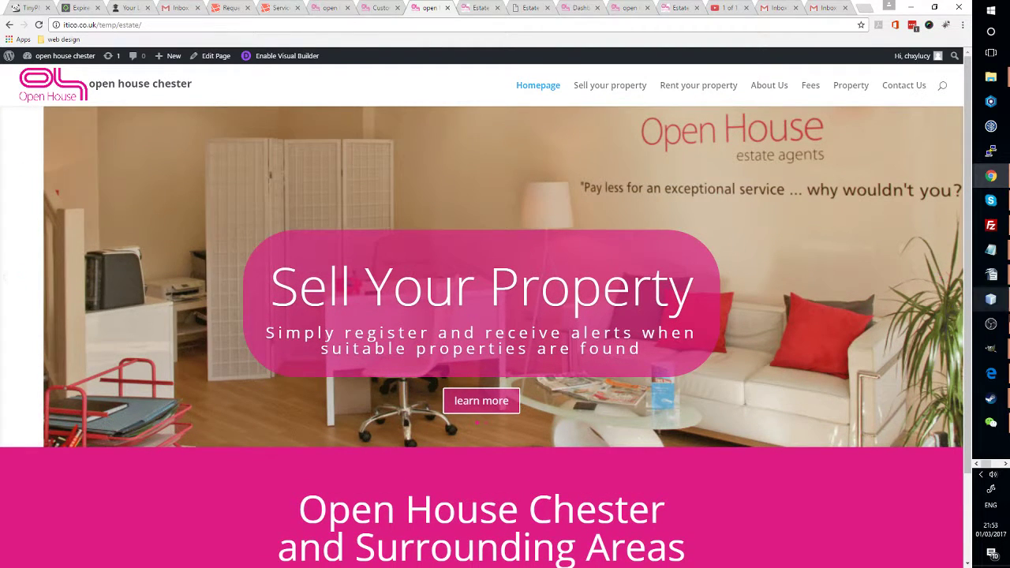
right_click(653, 273)
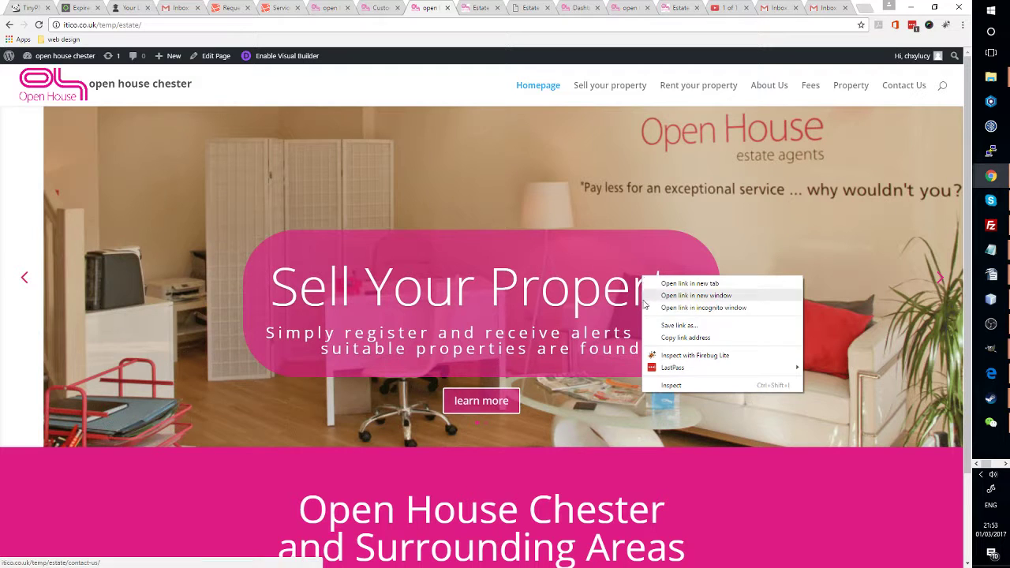
click(674, 384)
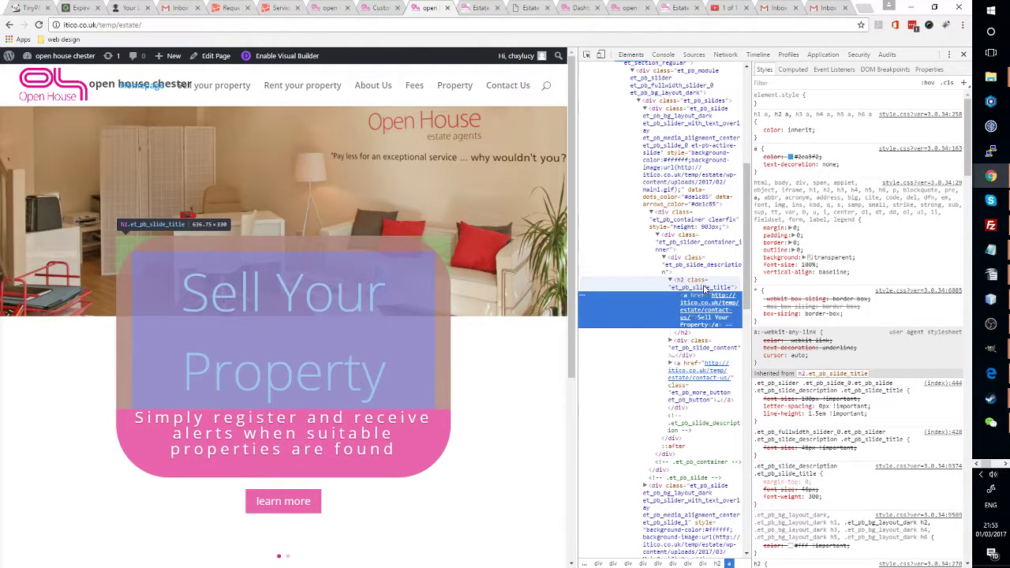
click(705, 290)
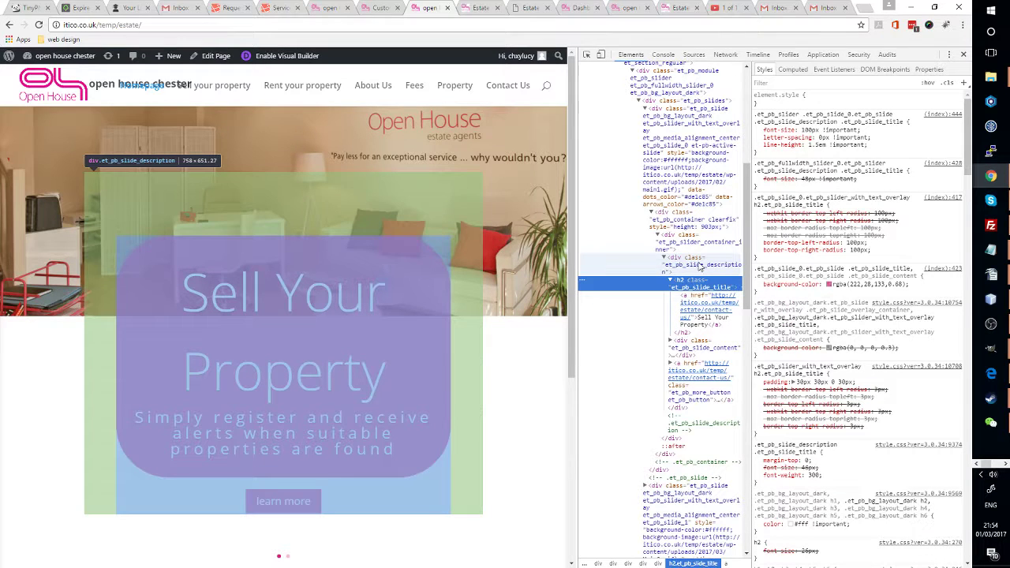
click(699, 267)
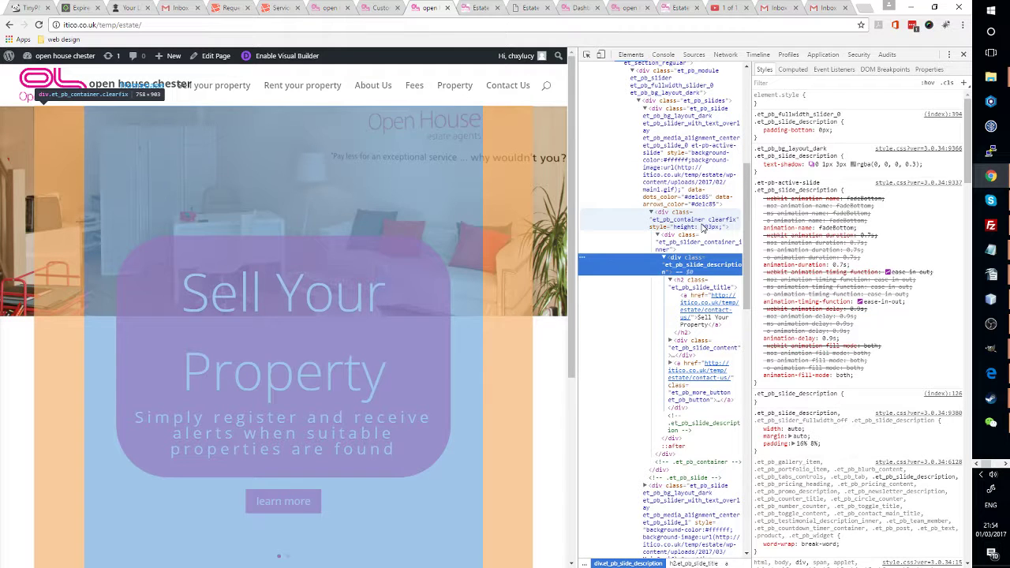
- Select the et_pb_container clearfix div in the first slide's markup and examine its style rules, expanding the padding shorthand
click(702, 225)
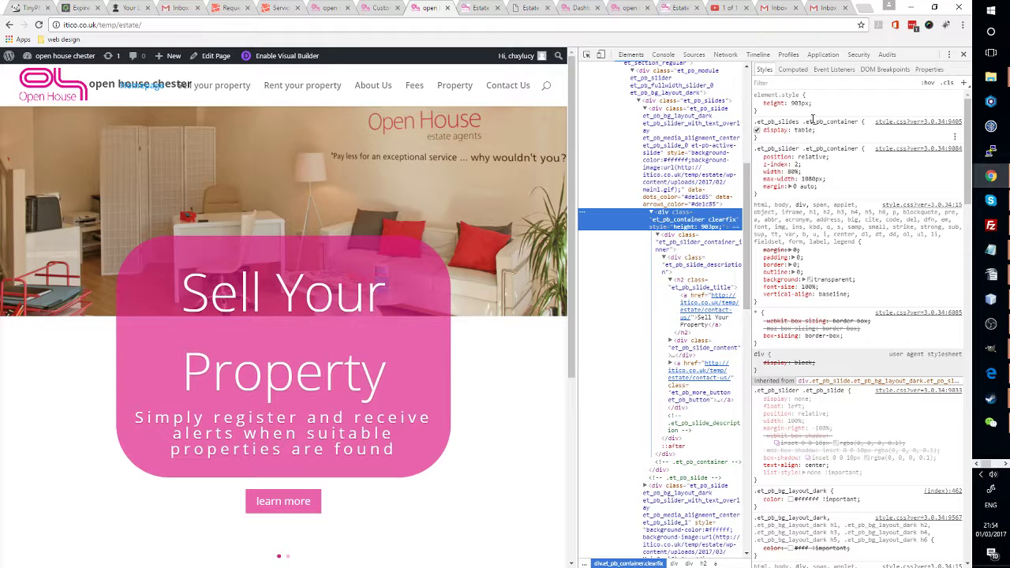
scroll(817, 135, down, 3)
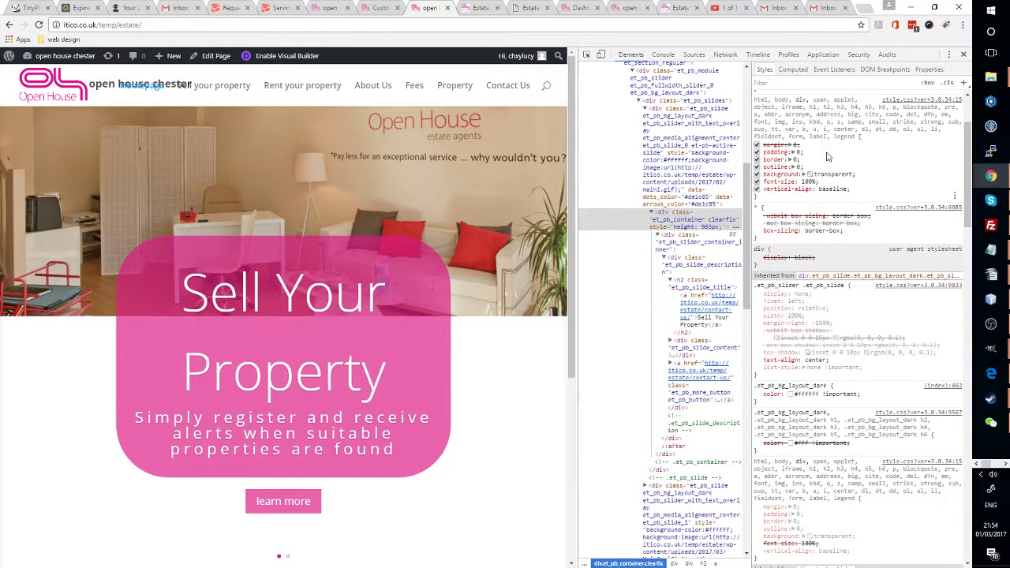
click(799, 152)
scroll(838, 212, down, 5)
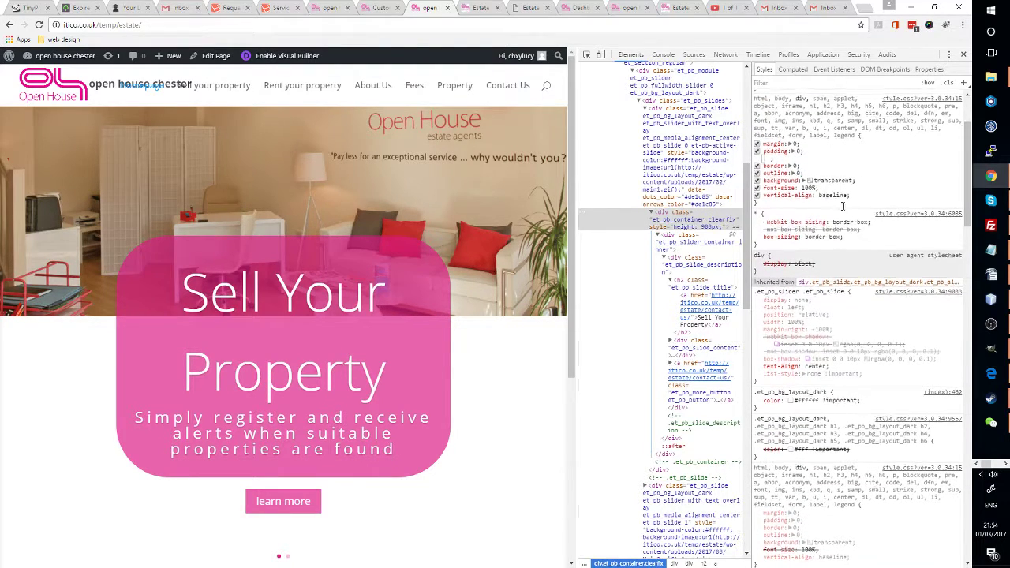
scroll(838, 211, down, 8)
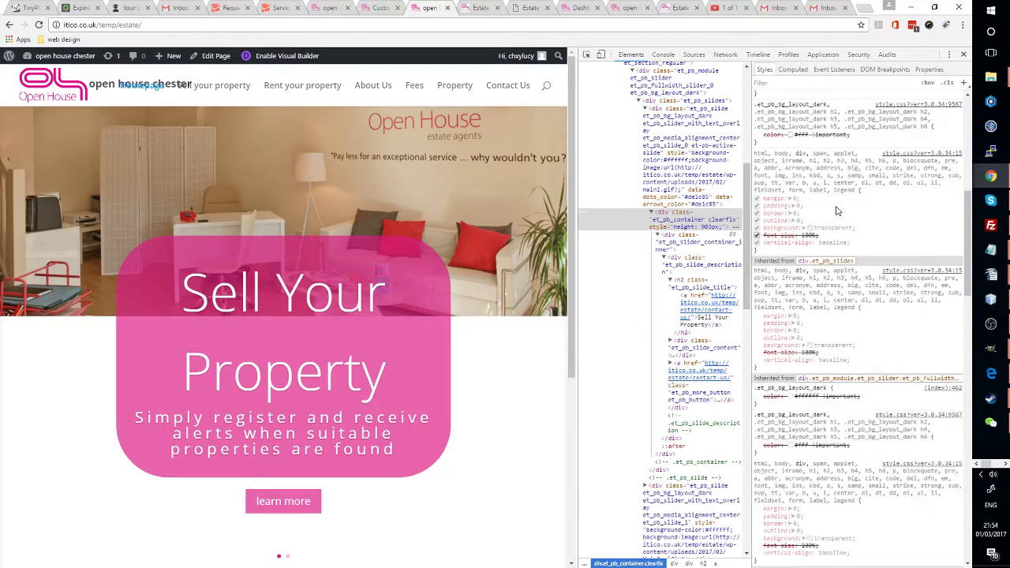
- View the container div's computed styles, expand margin-right and open its source rule in style.css
click(797, 72)
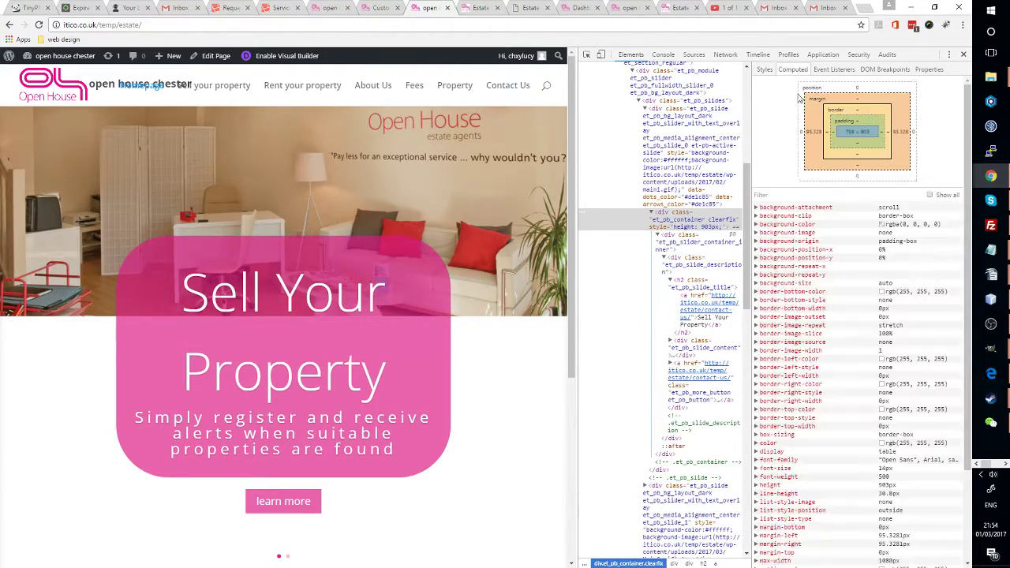
scroll(803, 372, down, 4)
scroll(802, 372, up, 4)
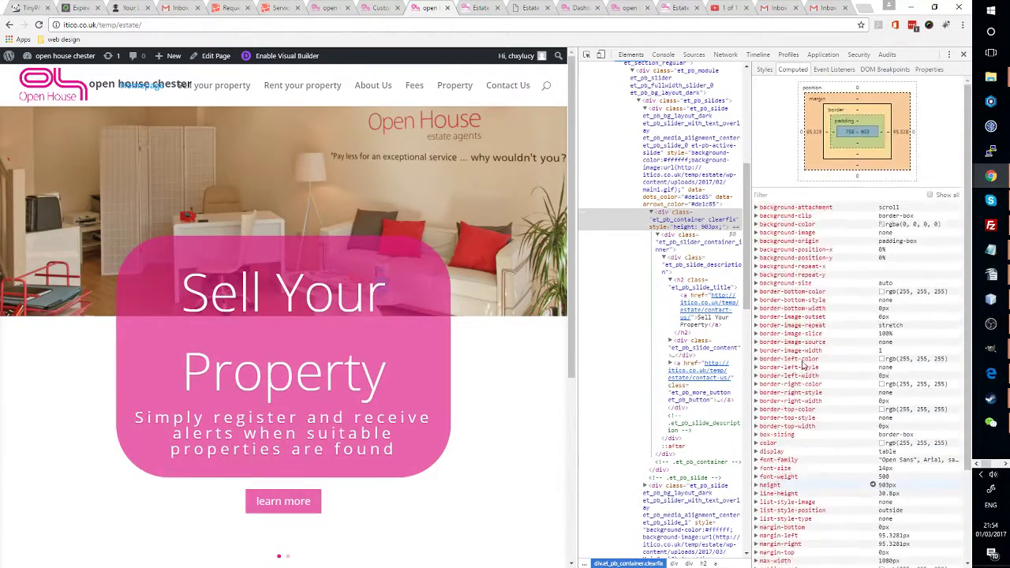
scroll(798, 371, down, 4)
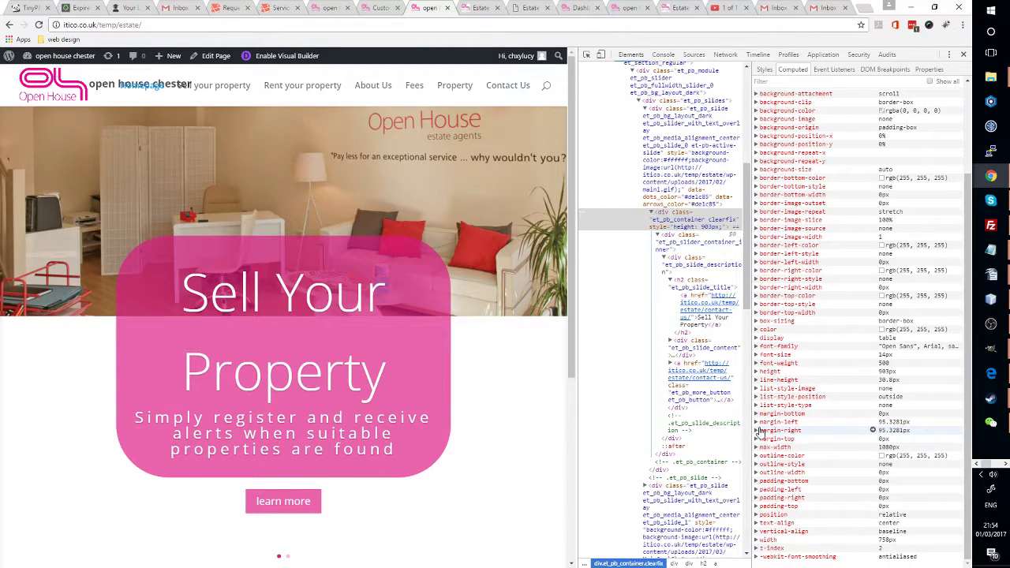
click(756, 430)
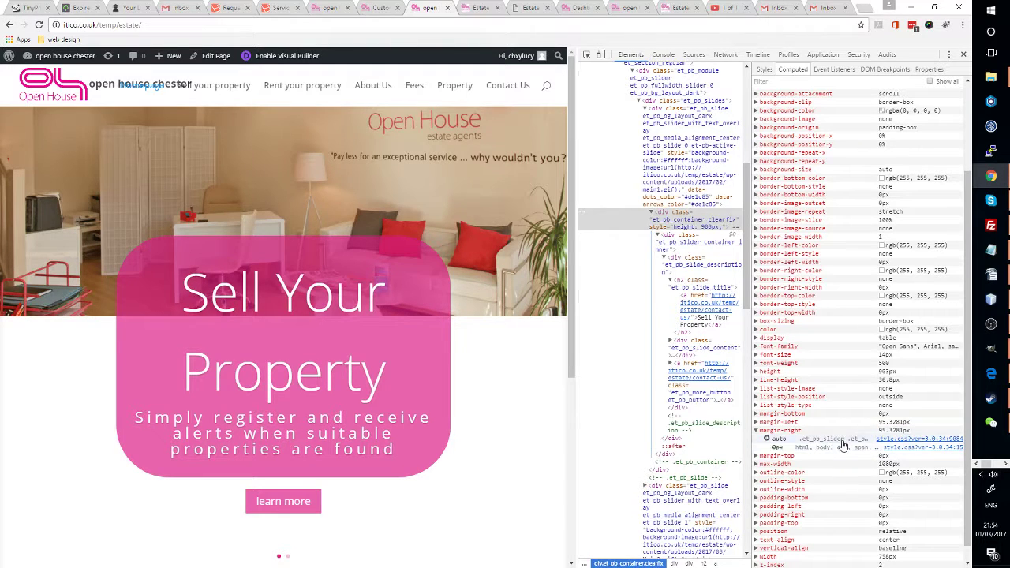
click(887, 445)
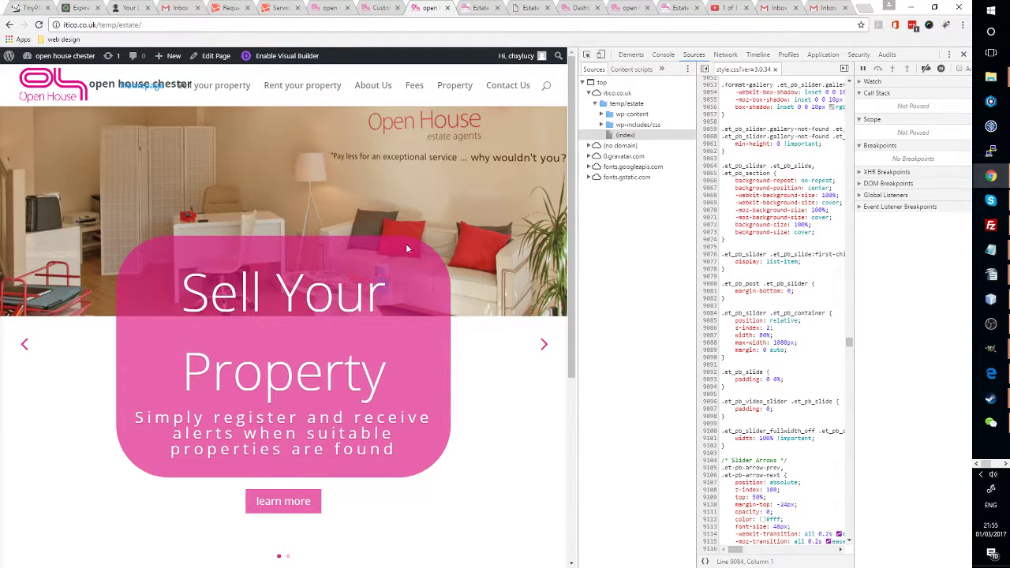
- Copy the .et_pb_container selector from the .et_pb_slider .et_pb_container rule at line 9084 of style.css
right_click(419, 262)
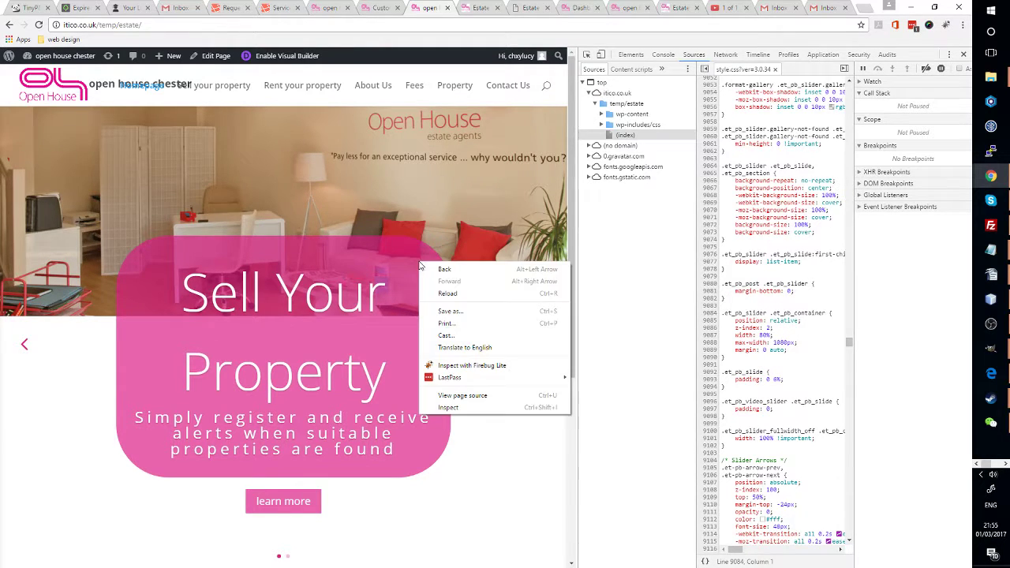
click(764, 394)
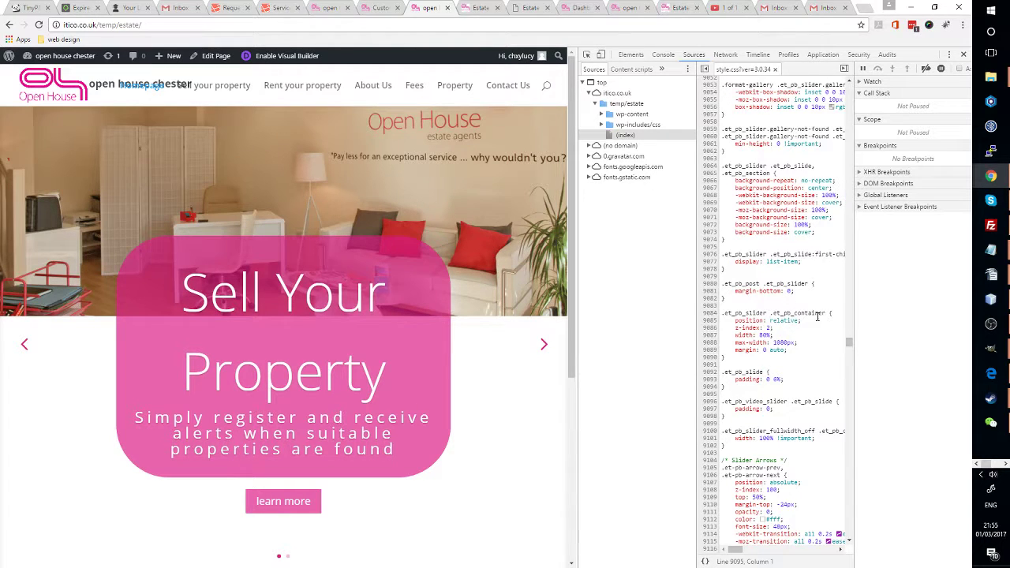
drag(826, 313, 770, 312)
key(ctrl+c)
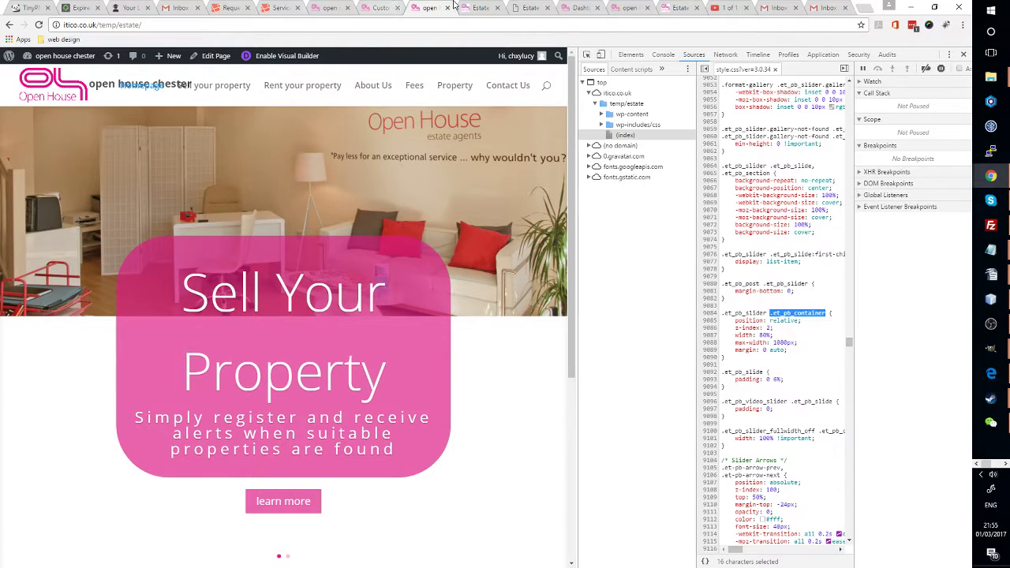
click(522, 6)
click(451, 7)
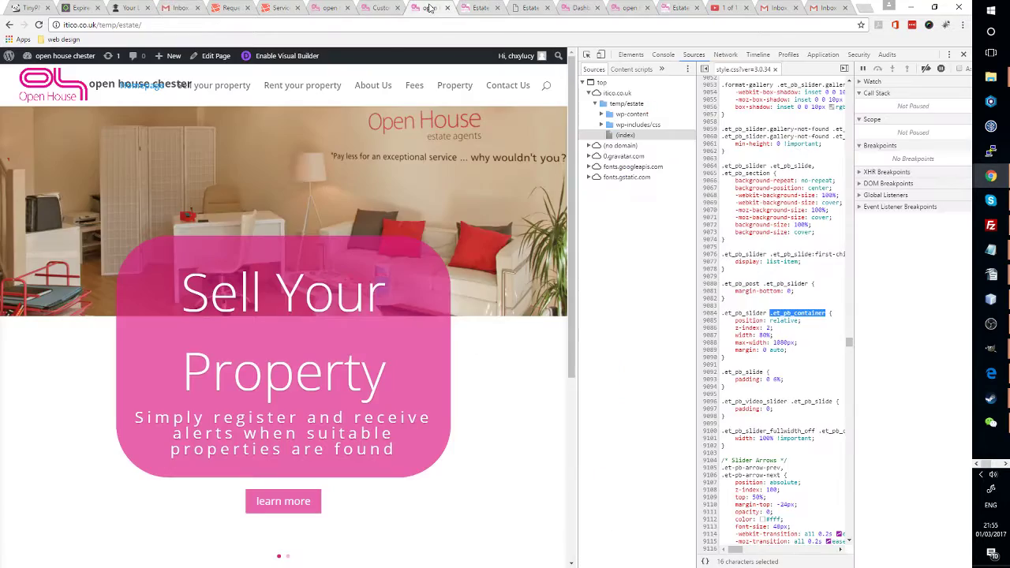
click(383, 7)
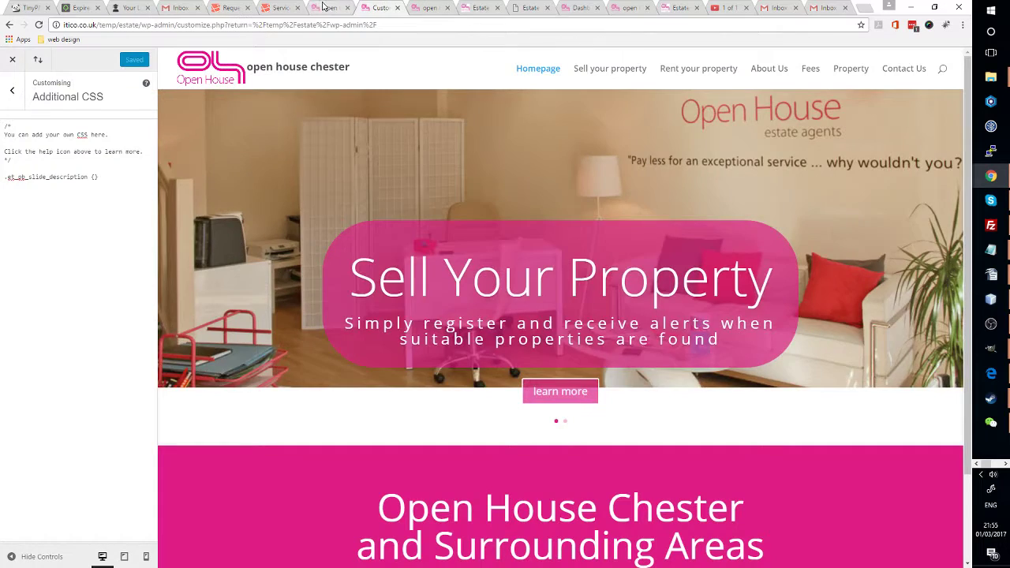
click(338, 7)
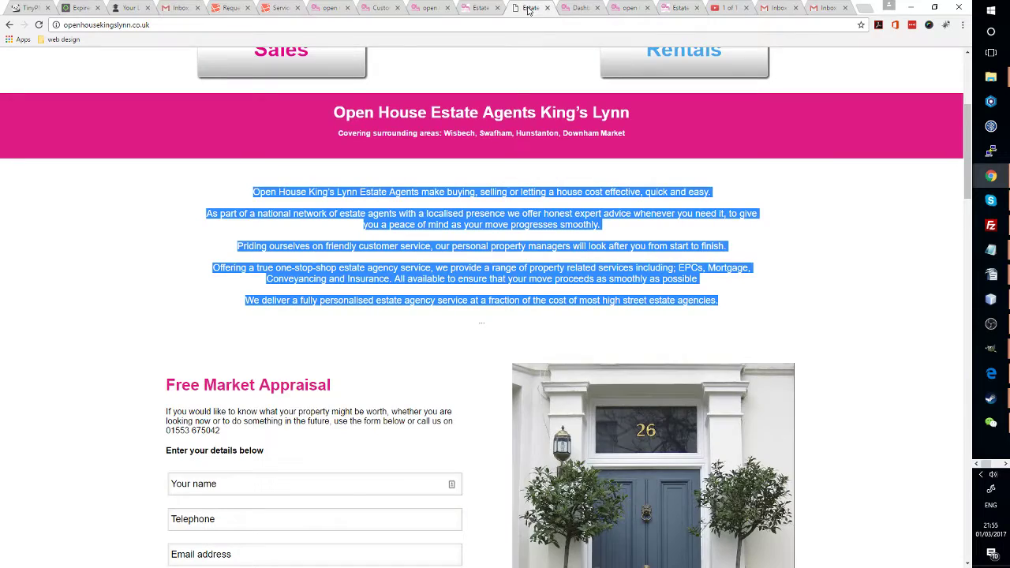
click(527, 8)
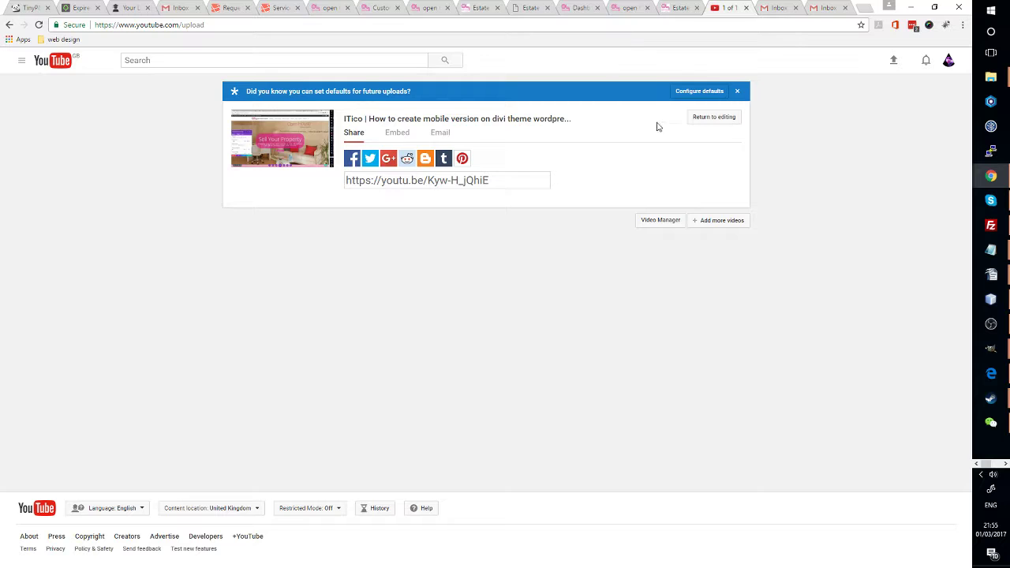
click(478, 173)
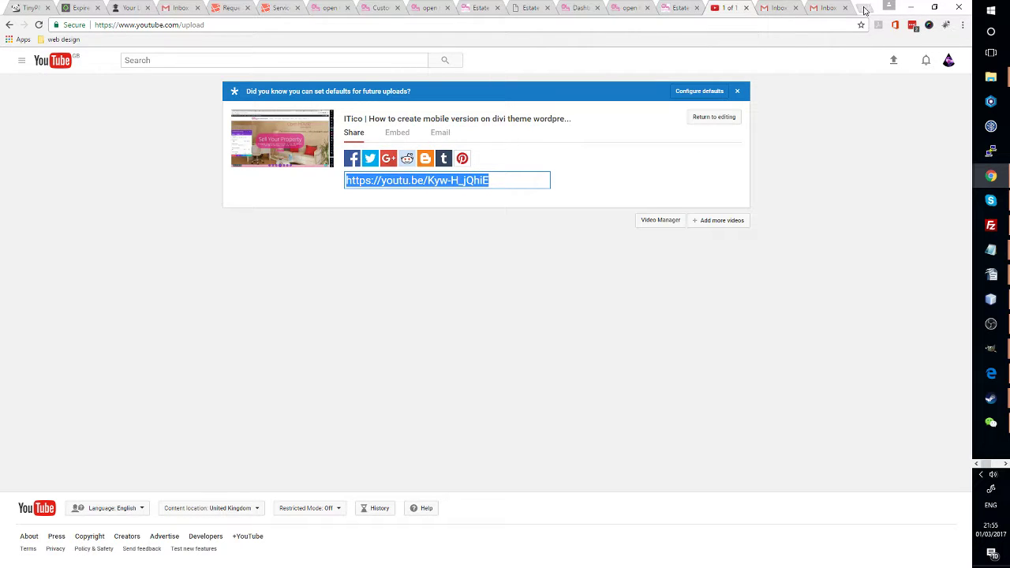
click(381, 7)
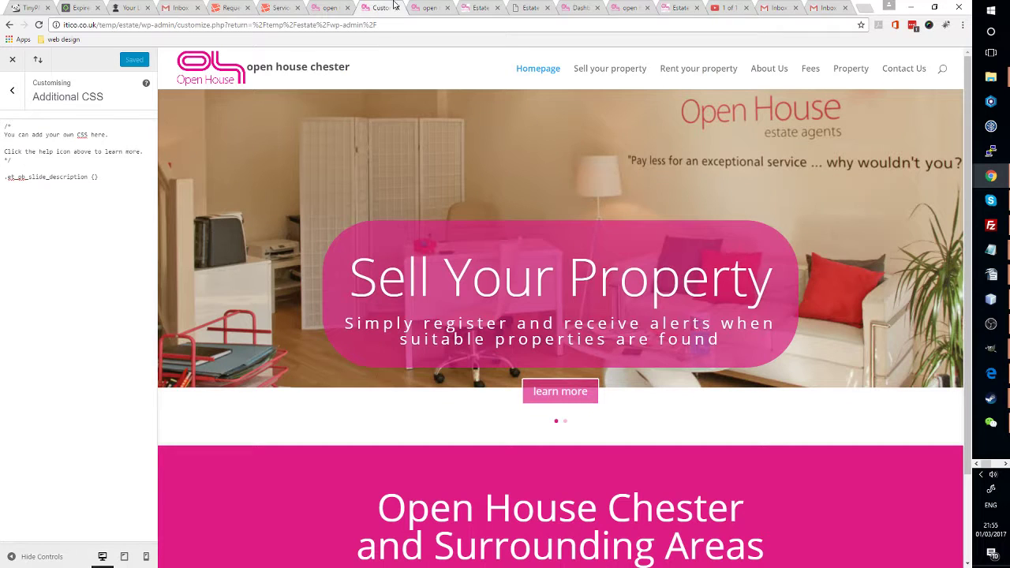
click(439, 6)
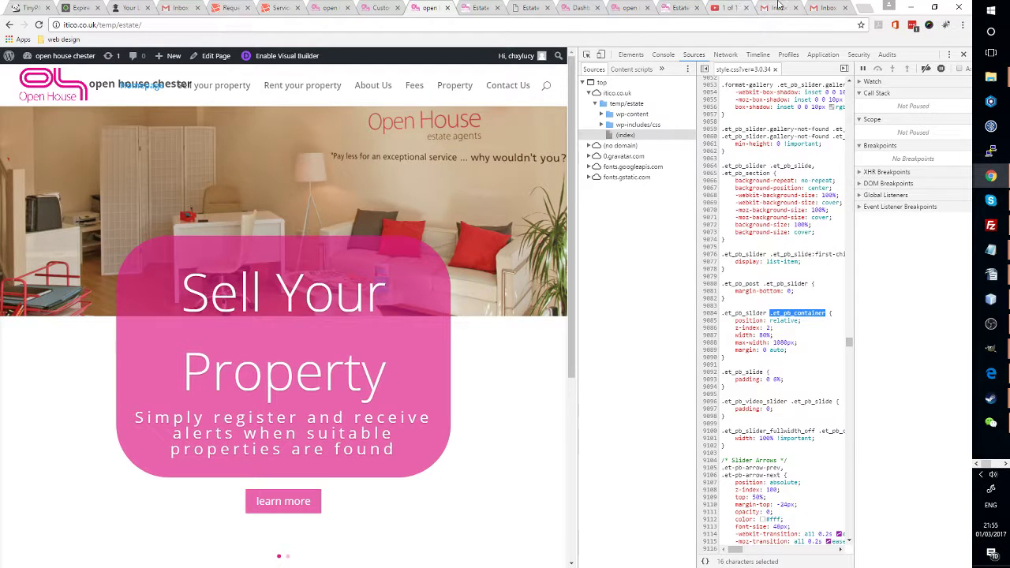
- Paste the .et_pb_container selector on a new line below .et_pb_slide_description in the Customizer's Additional CSS
click(389, 7)
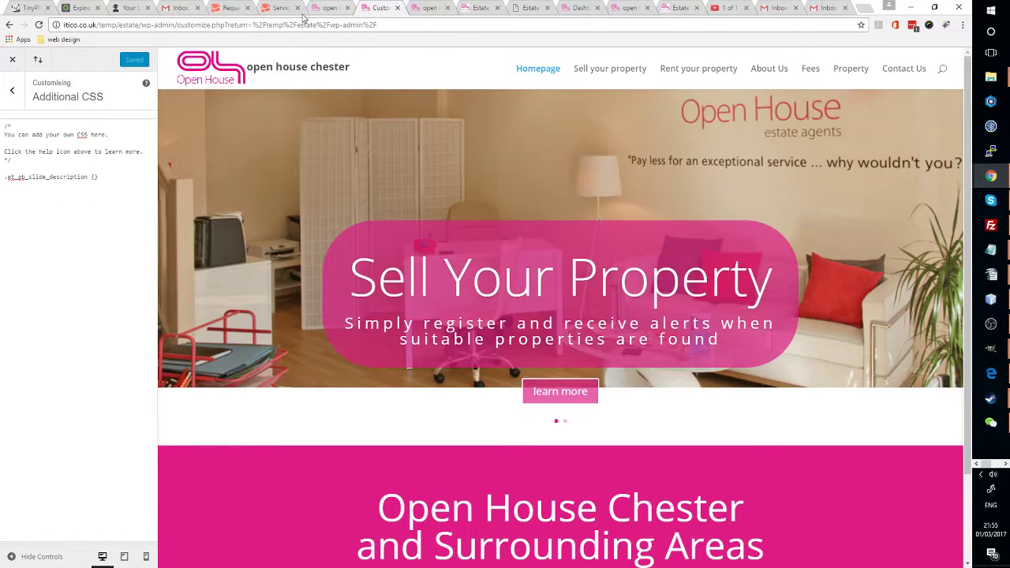
click(132, 175)
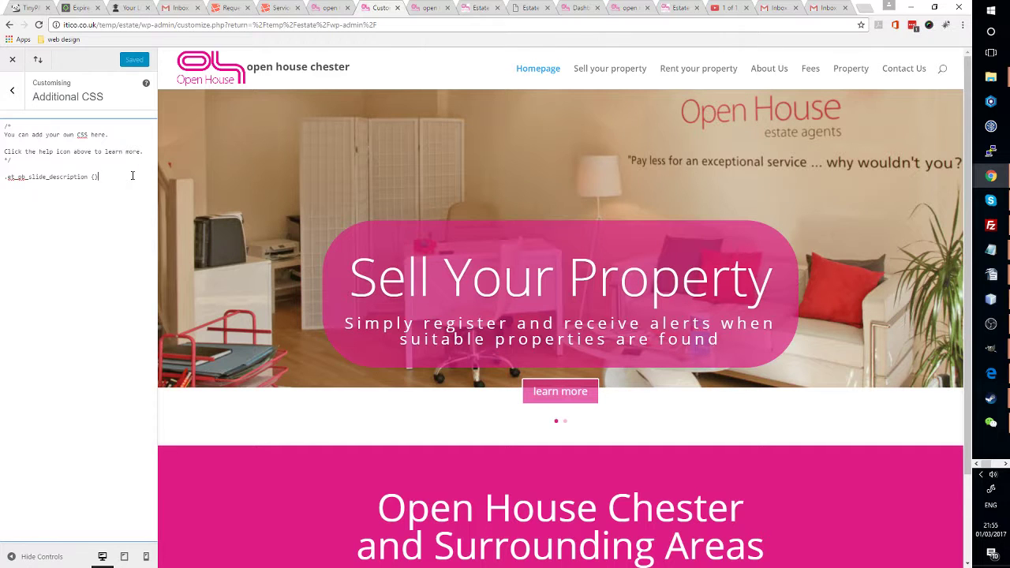
key(Return)
key(ctrl+v)
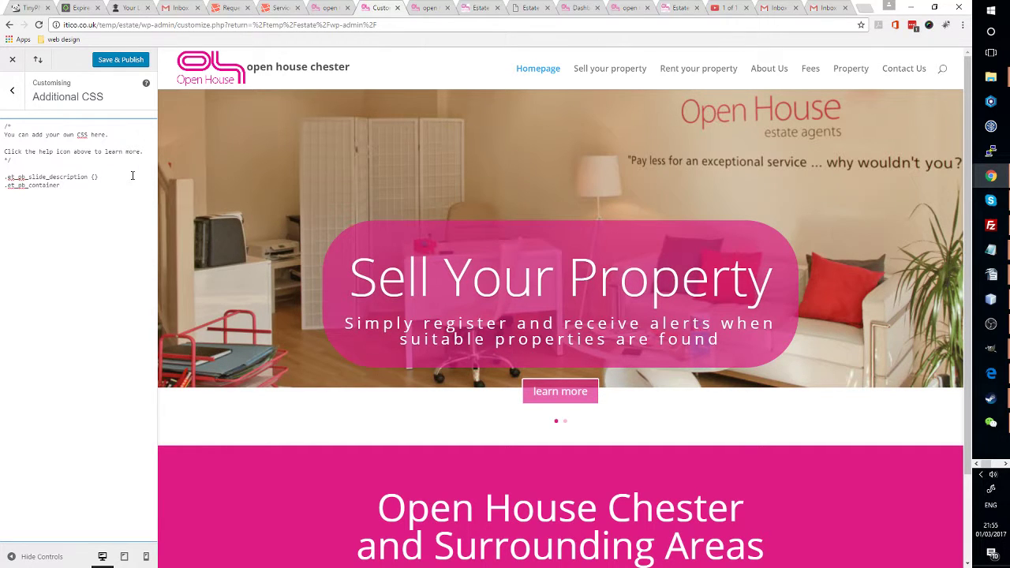
- Copy the .et_pb_slider selector from style.css and add it on a new line below .et_pb_container in Additional CSS
click(422, 7)
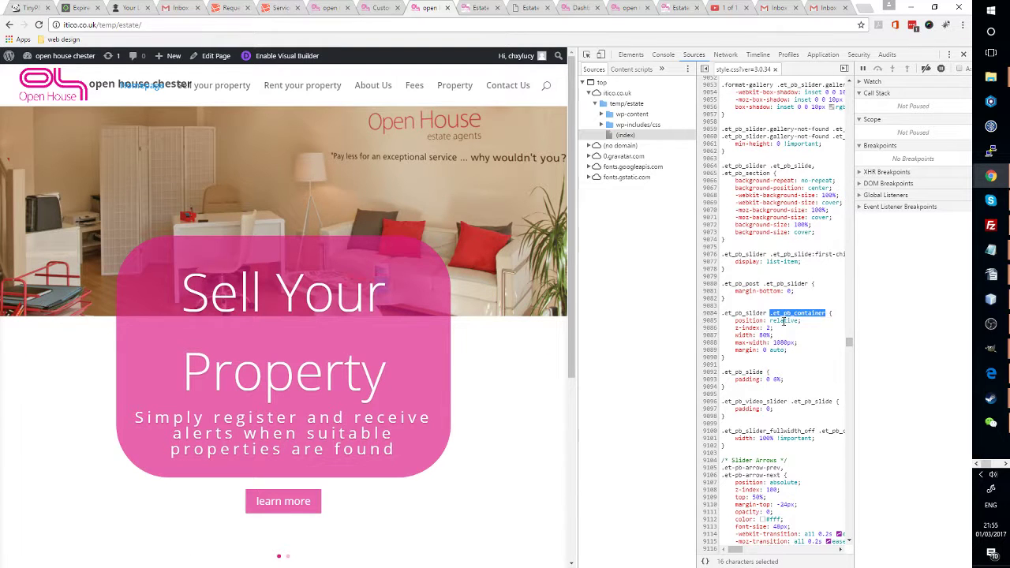
drag(767, 310, 696, 318)
key(ctrl+c)
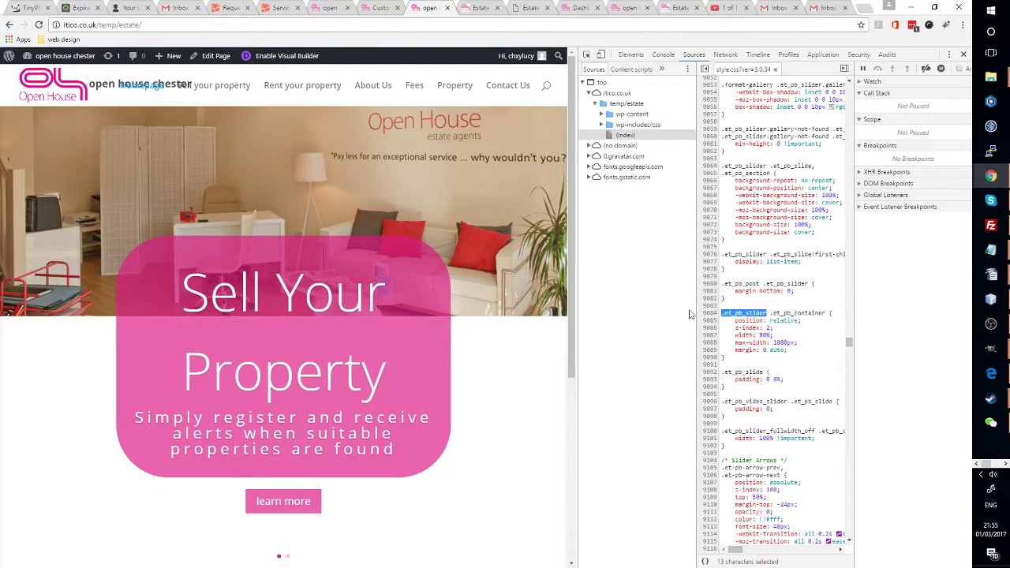
click(381, 7)
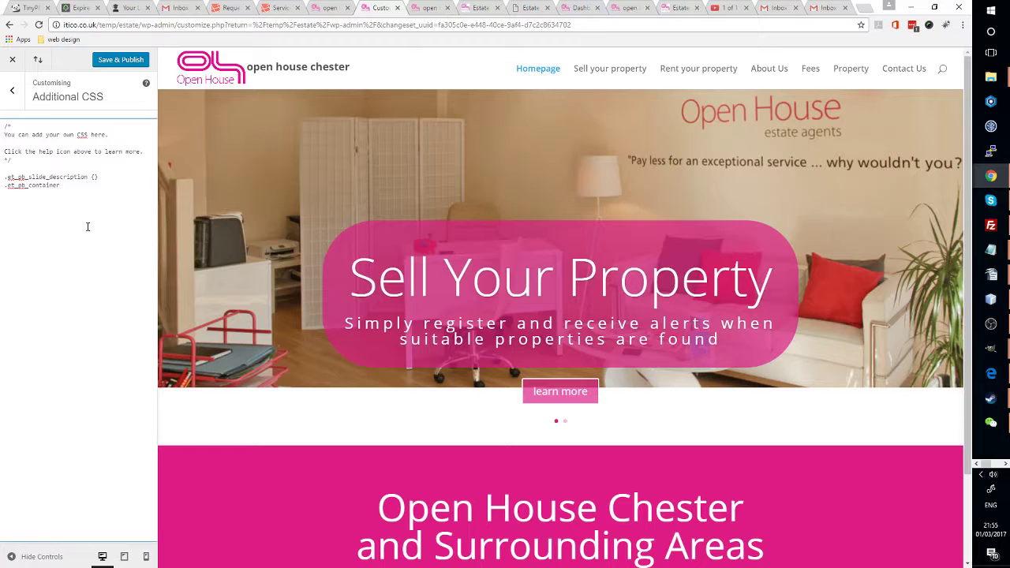
key(ctrl+v)
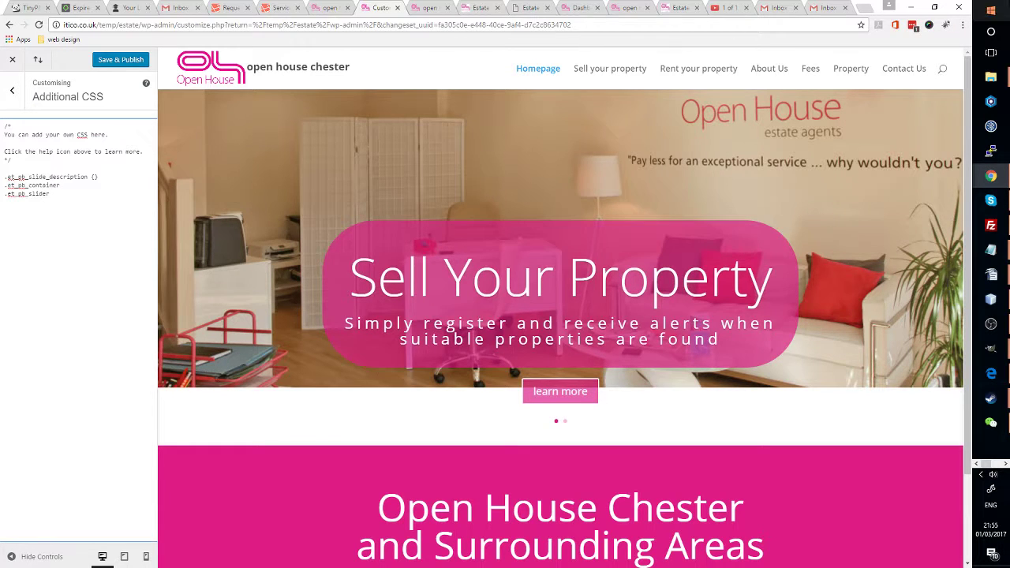
- Inspect the first slide's title on the published homepage again and locate its enclosing et_pb_container div
click(426, 7)
right_click(396, 300)
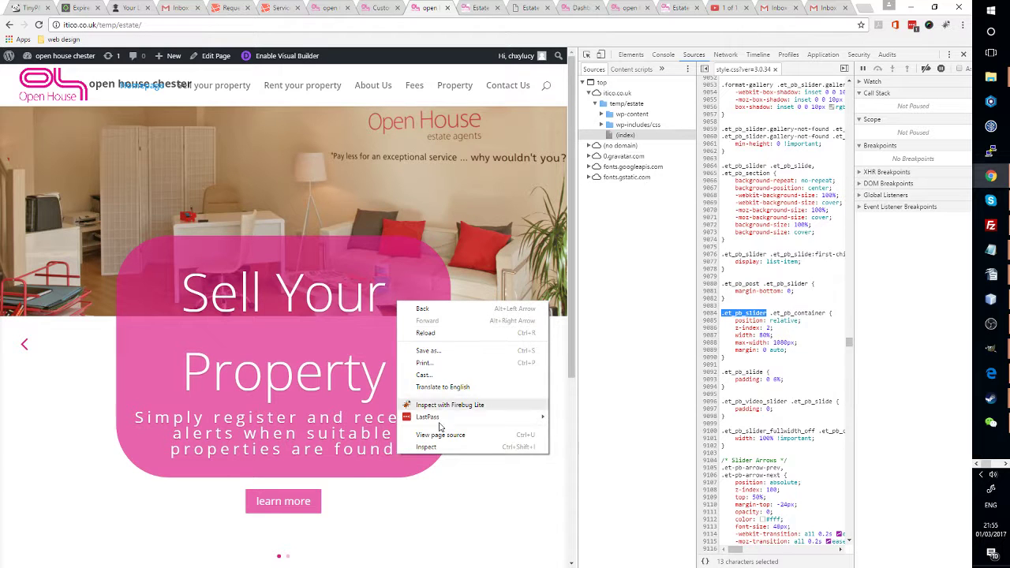
click(449, 453)
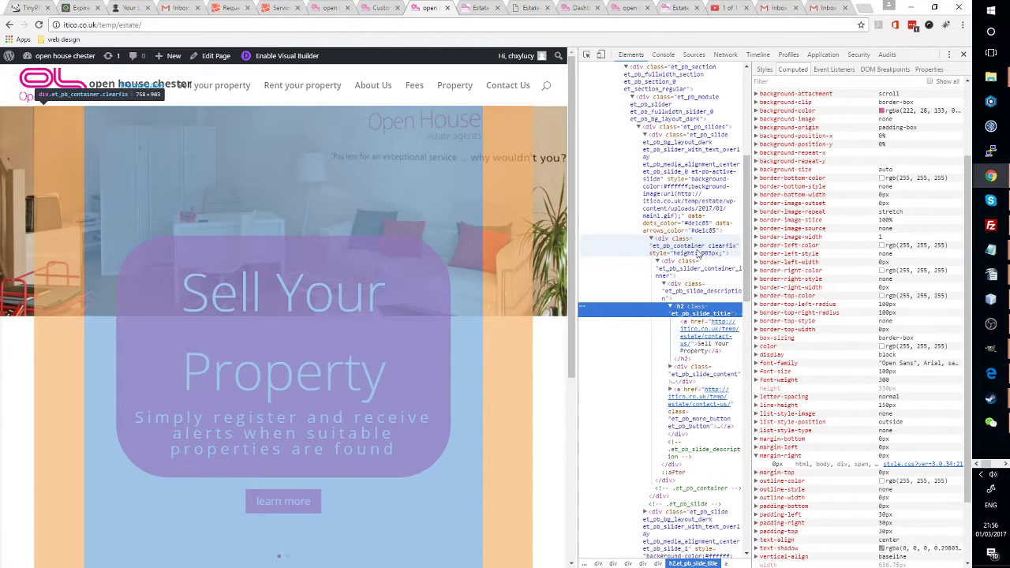
- Replace the .et_pb_slider line by completing the rule as .et_pb_container { margin-right: 30px;} in Additional CSS, and publish
click(382, 7)
drag(54, 193, 1, 198)
key(BackSpace)
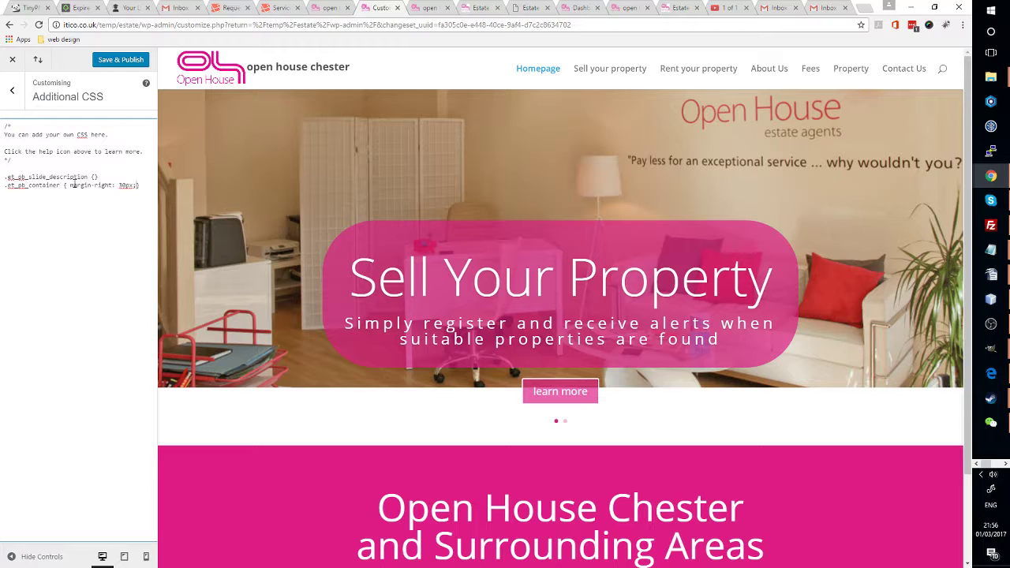
scroll(610, 188, down, 2)
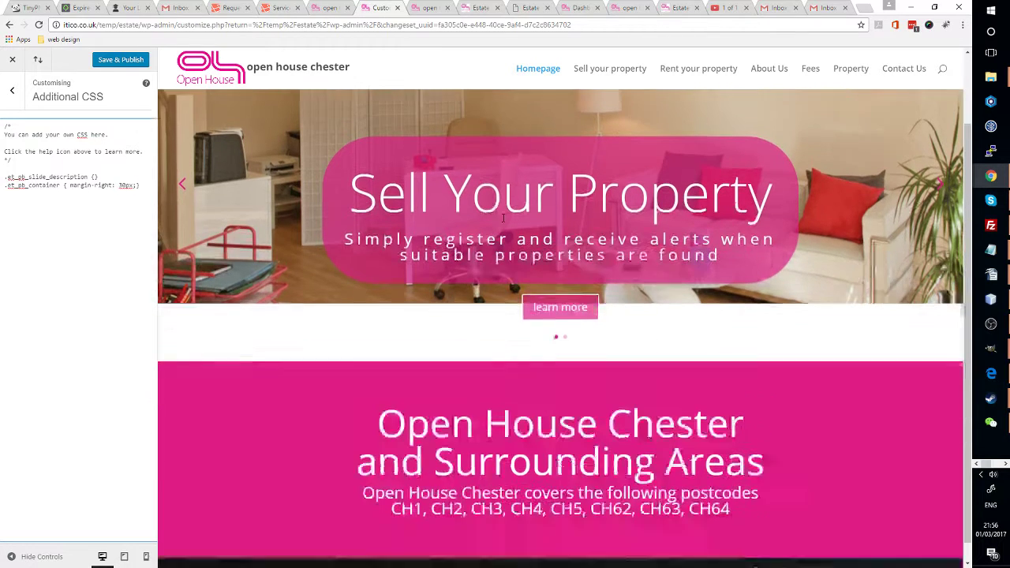
click(128, 62)
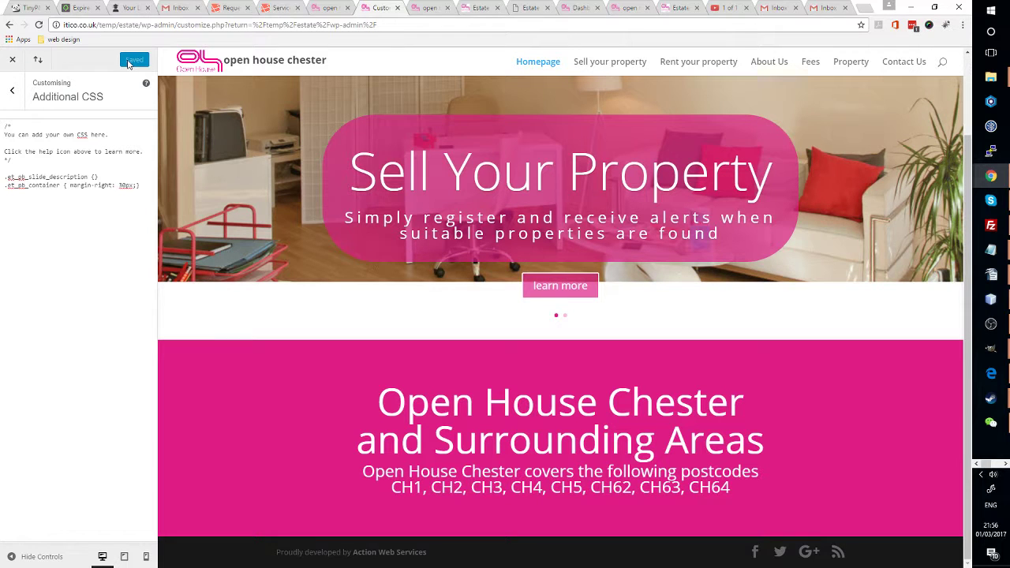
- Add !important to the .et_pb_container margin-right declaration and set its value to 0px
click(130, 198)
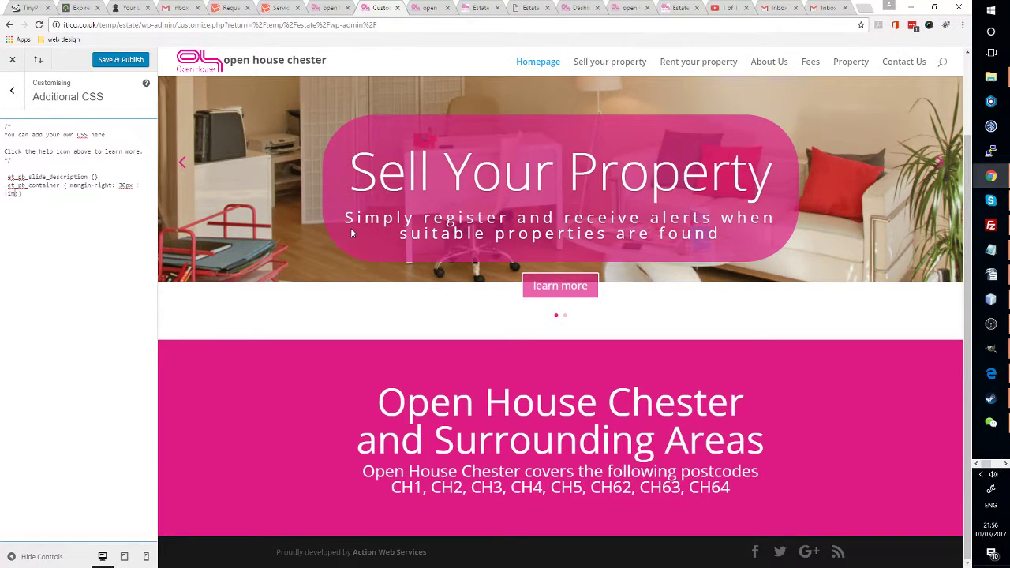
text(ant)
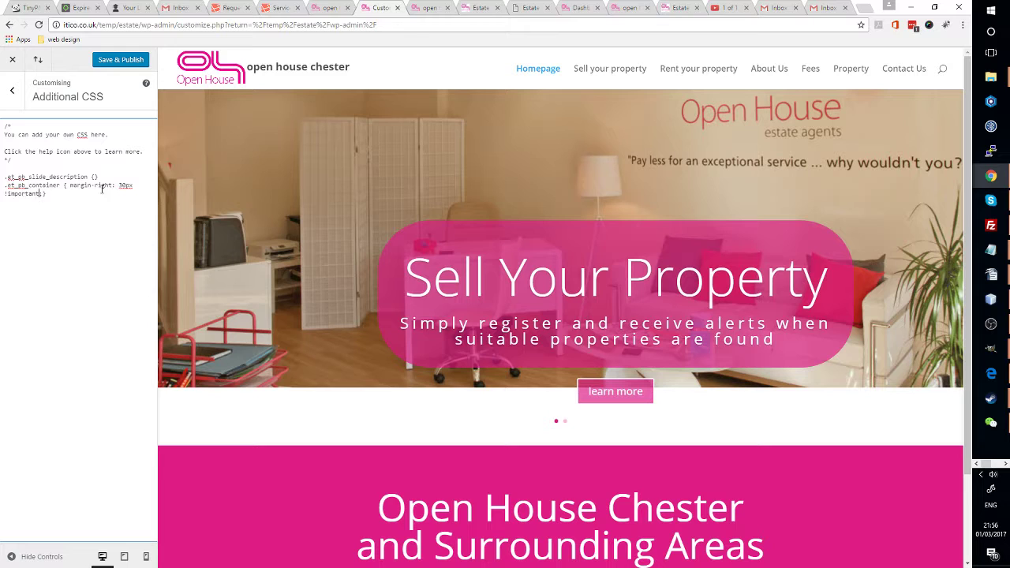
drag(118, 185, 120, 184)
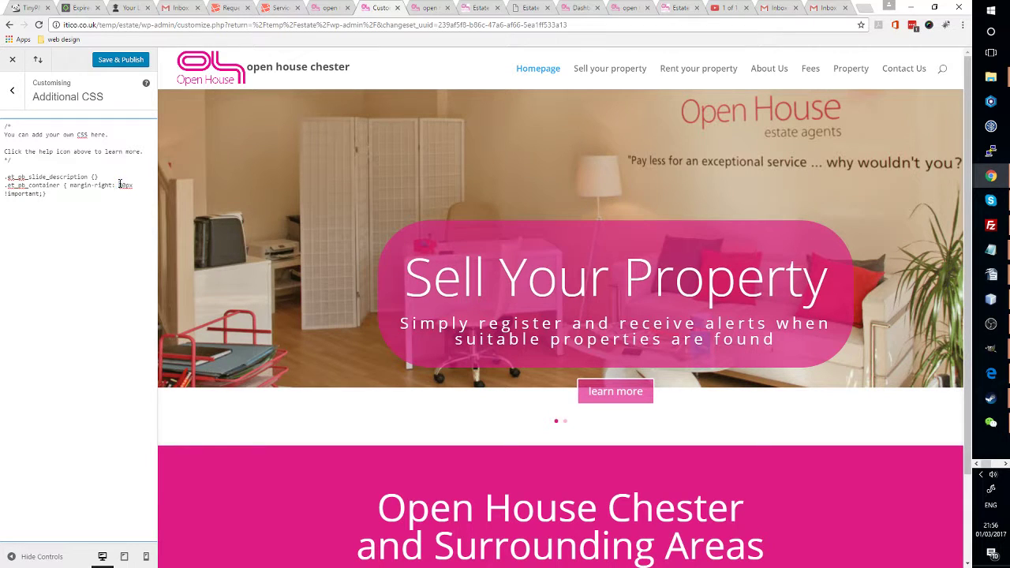
key(BackSpace)
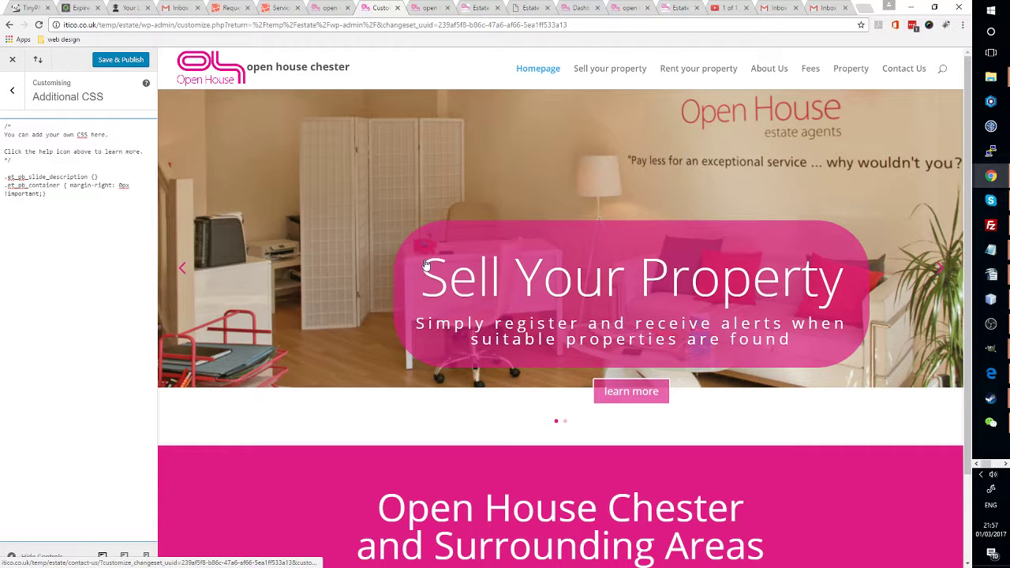
- Publish the Additional CSS change and reload the homepage in the Visual Builder
click(113, 60)
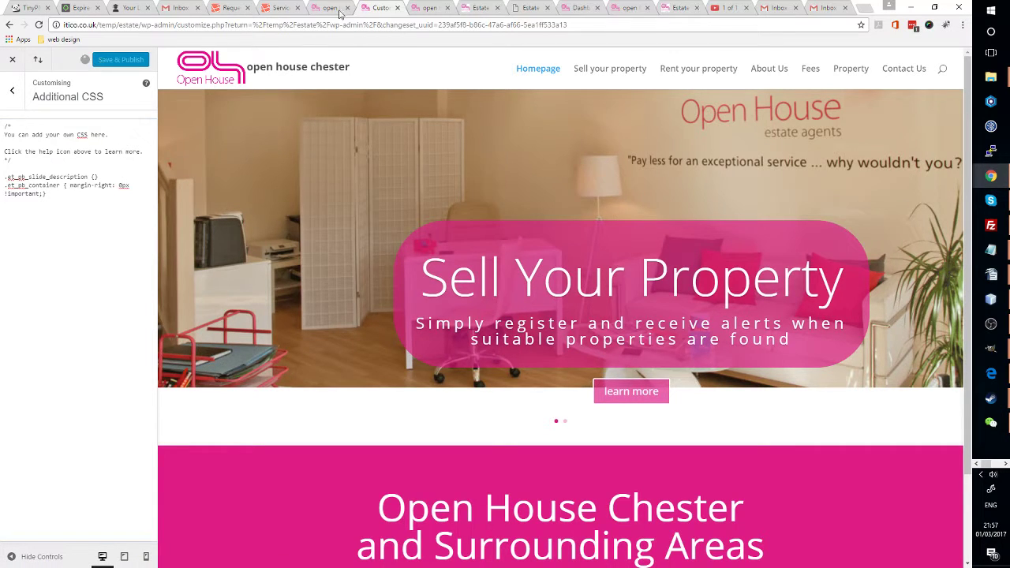
click(329, 8)
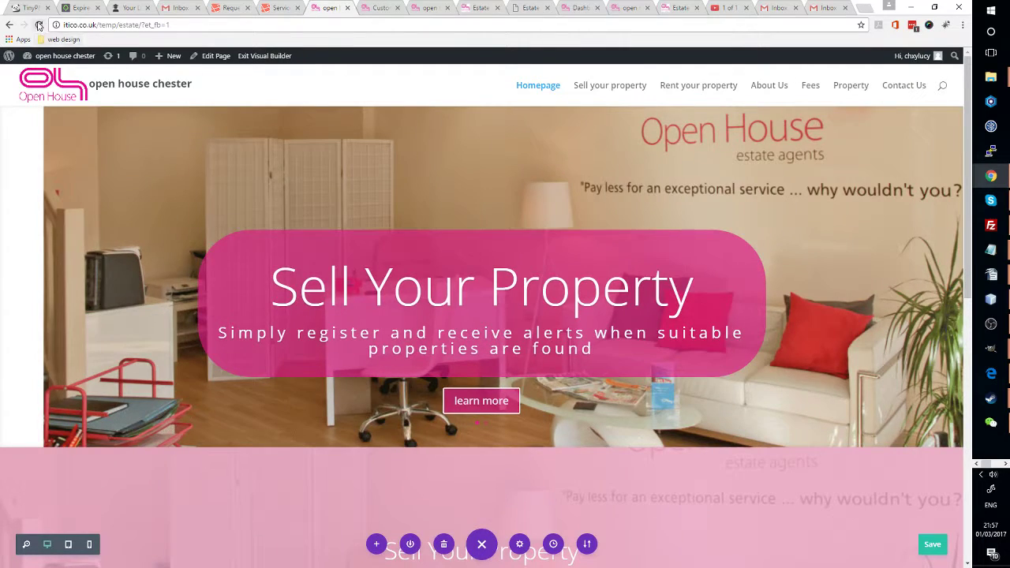
click(39, 25)
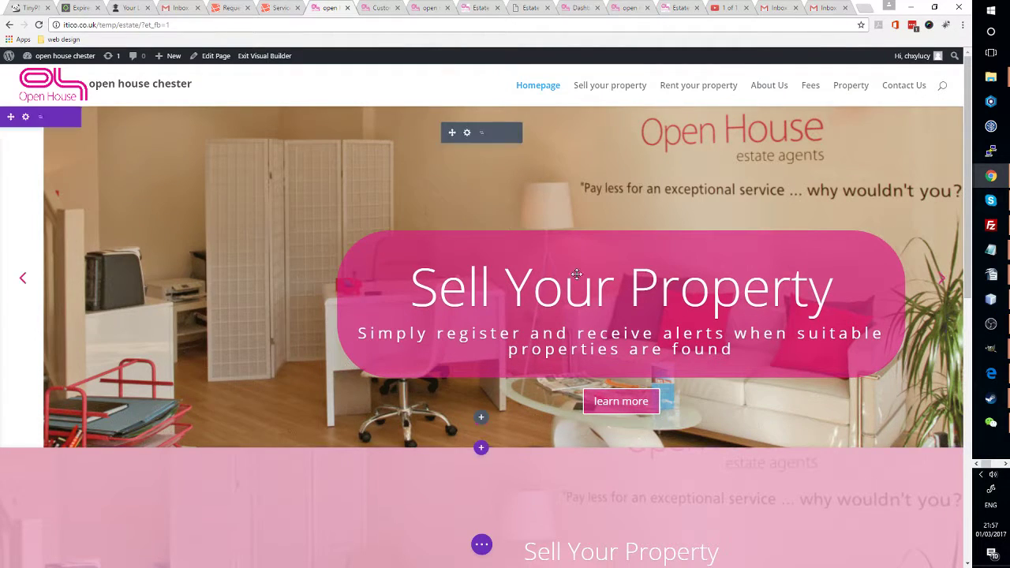
- Compare the text box positions in the upper and lower fullwidth sliders on the Visual Builder page
scroll(210, 263, down, 3)
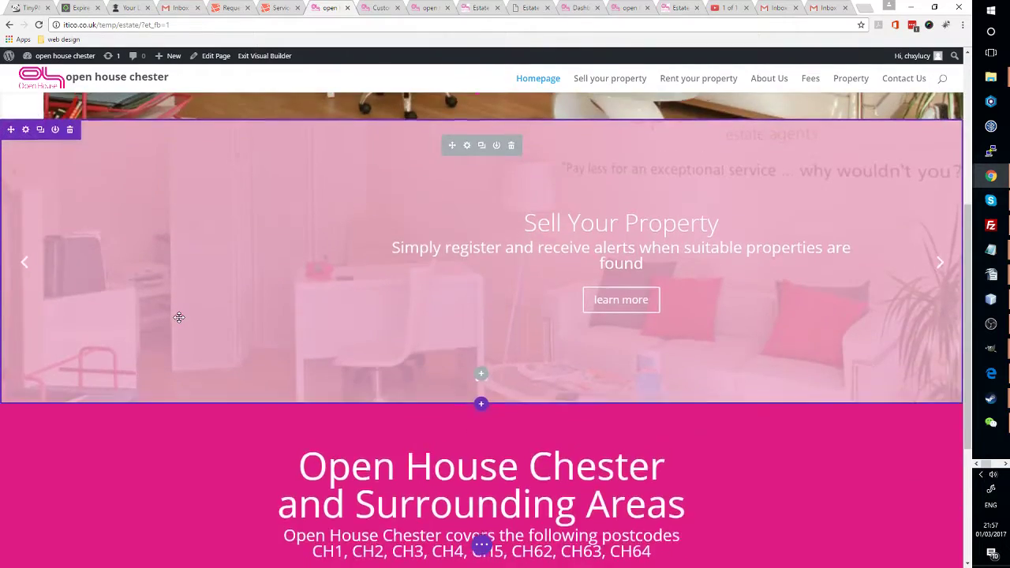
scroll(179, 317, up, 3)
scroll(179, 317, down, 3)
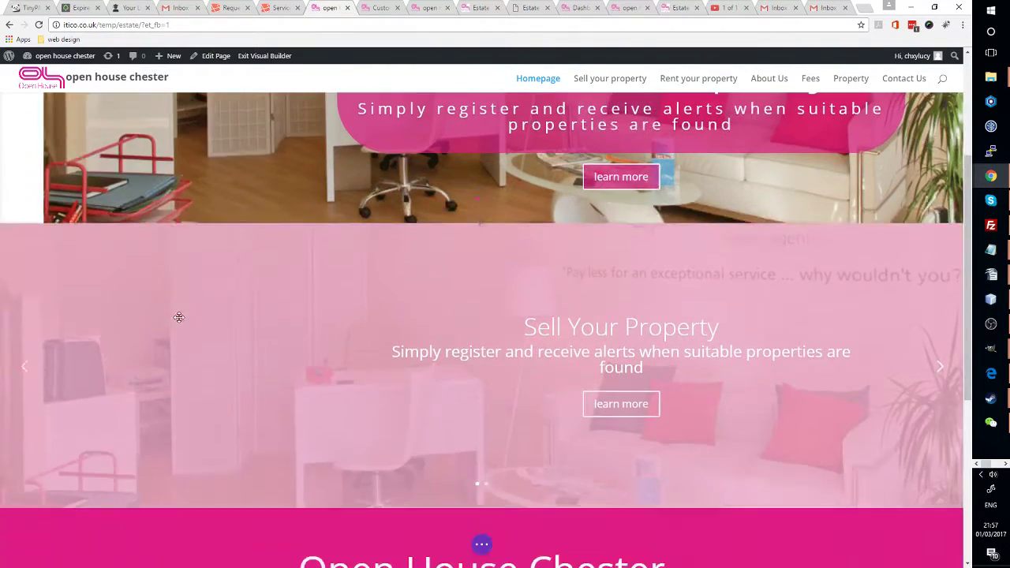
scroll(522, 256, up, 1)
scroll(522, 255, up, 2)
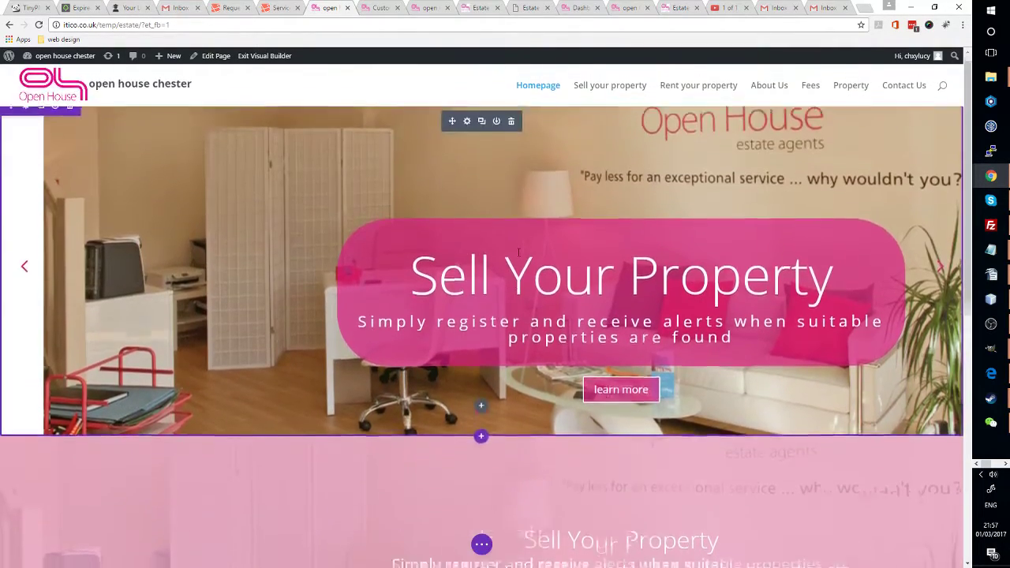
scroll(519, 249, down, 2)
scroll(517, 253, up, 2)
scroll(514, 250, down, 1)
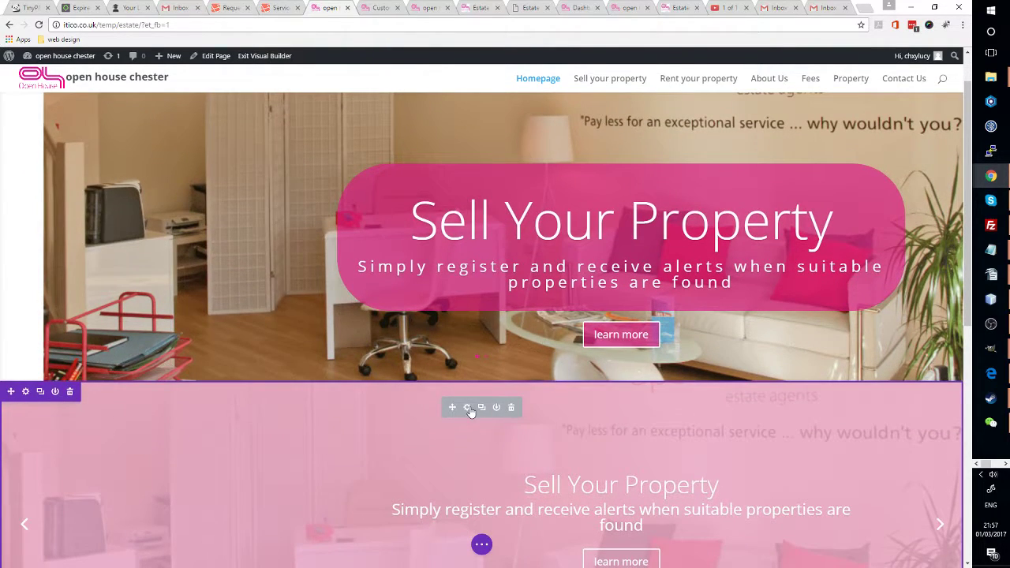
- Open the lower slider's Fullwidth Slider Settings and review its general options, including the Disable on devices
click(467, 407)
scroll(131, 248, down, 10)
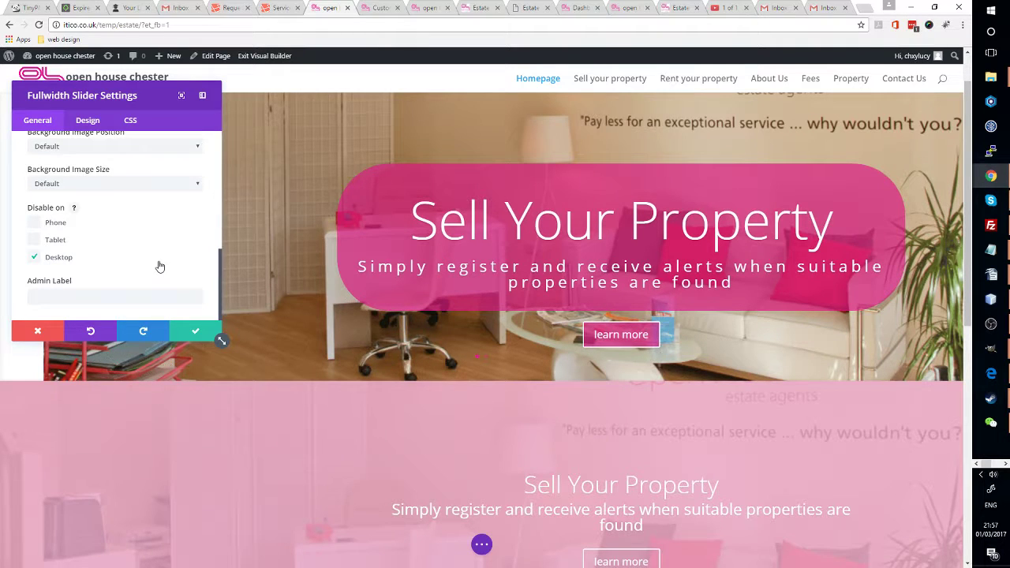
scroll(160, 265, up, 3)
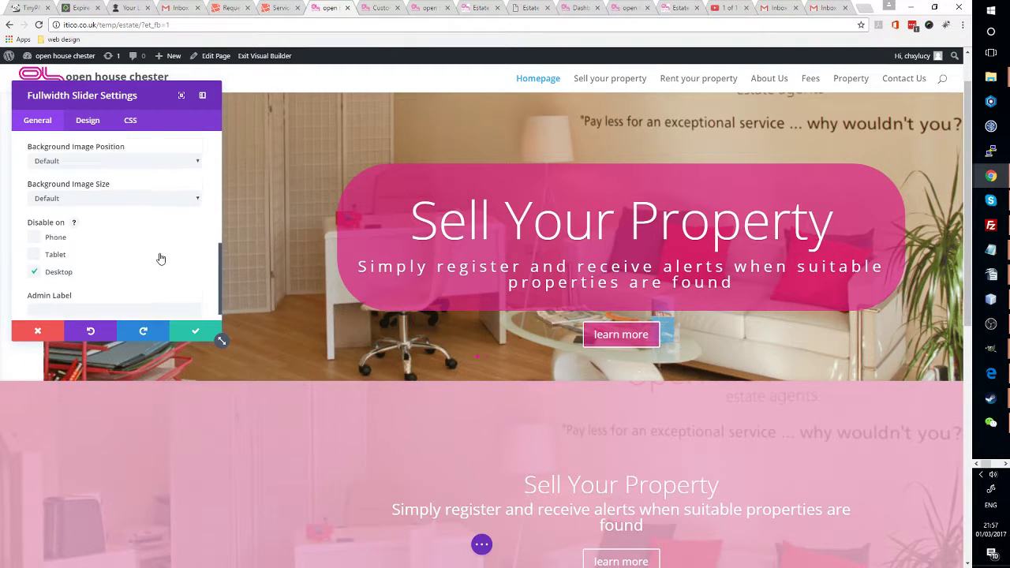
scroll(160, 257, up, 3)
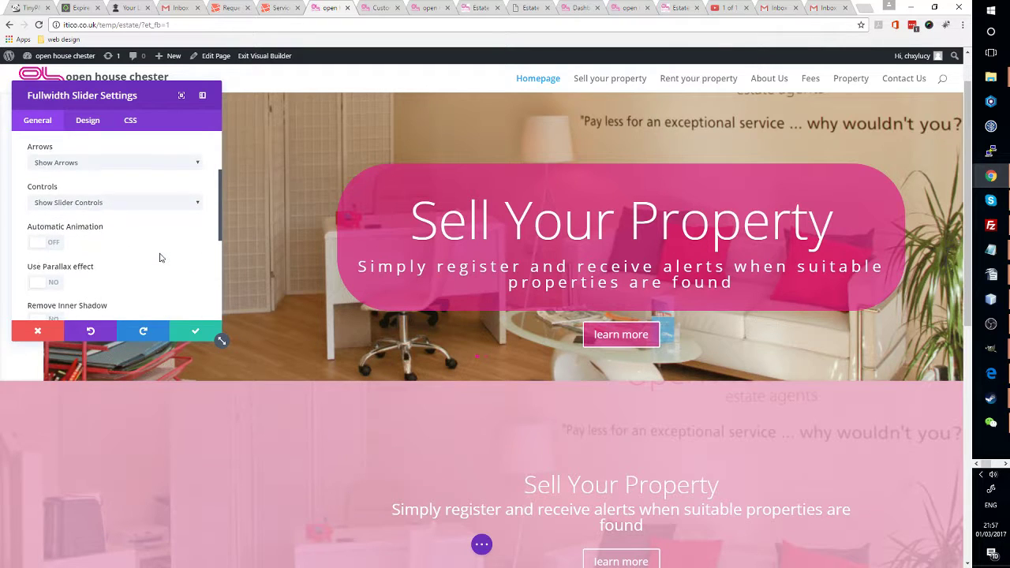
scroll(160, 257, down, 1)
scroll(159, 258, down, 4)
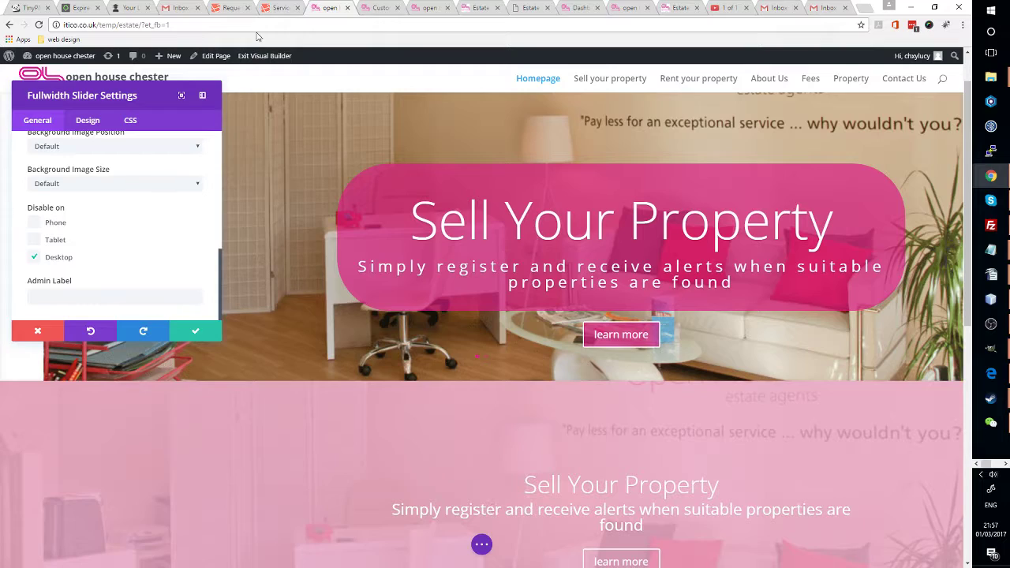
click(282, 7)
click(364, 7)
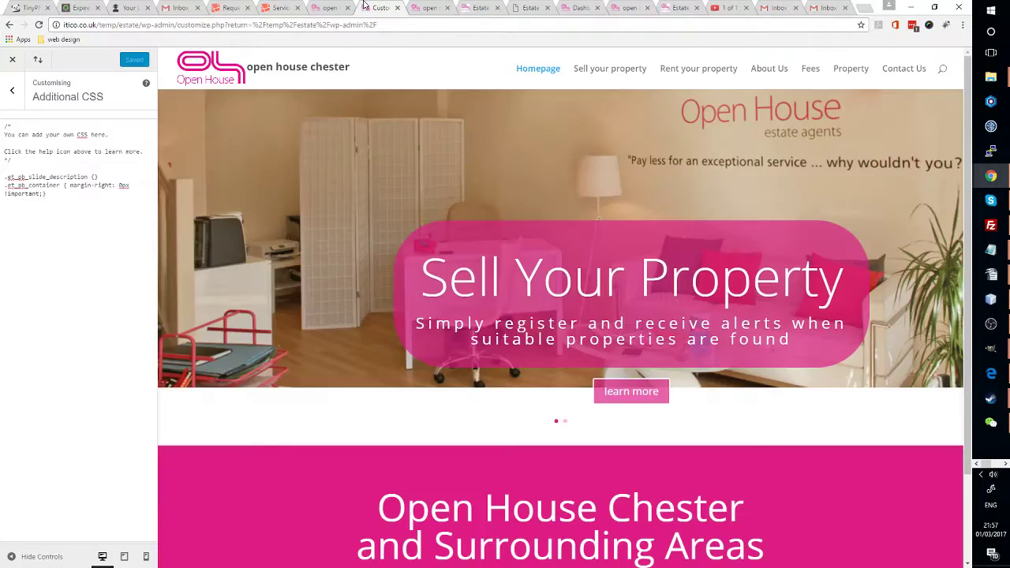
click(336, 7)
click(436, 7)
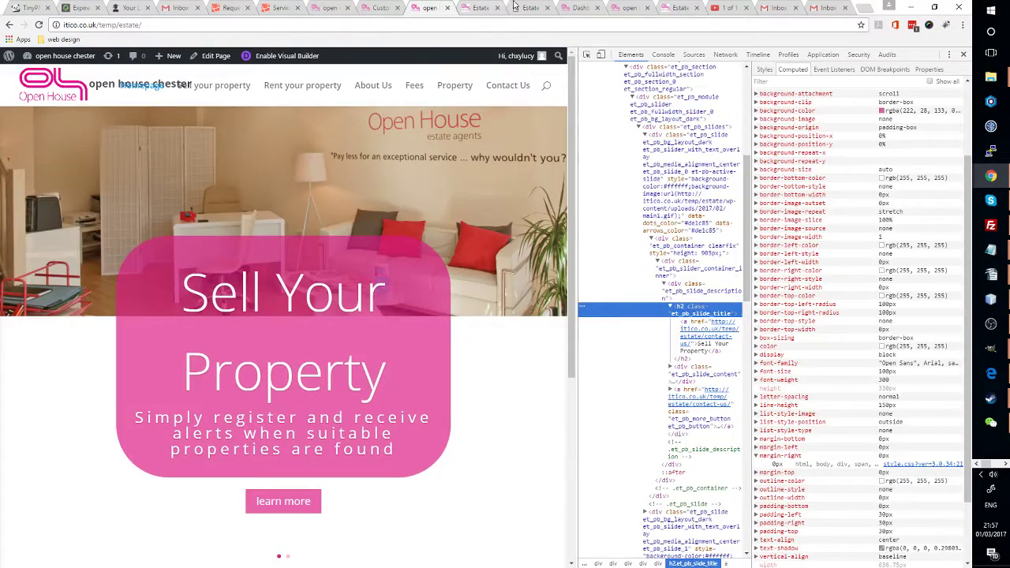
click(524, 7)
click(477, 7)
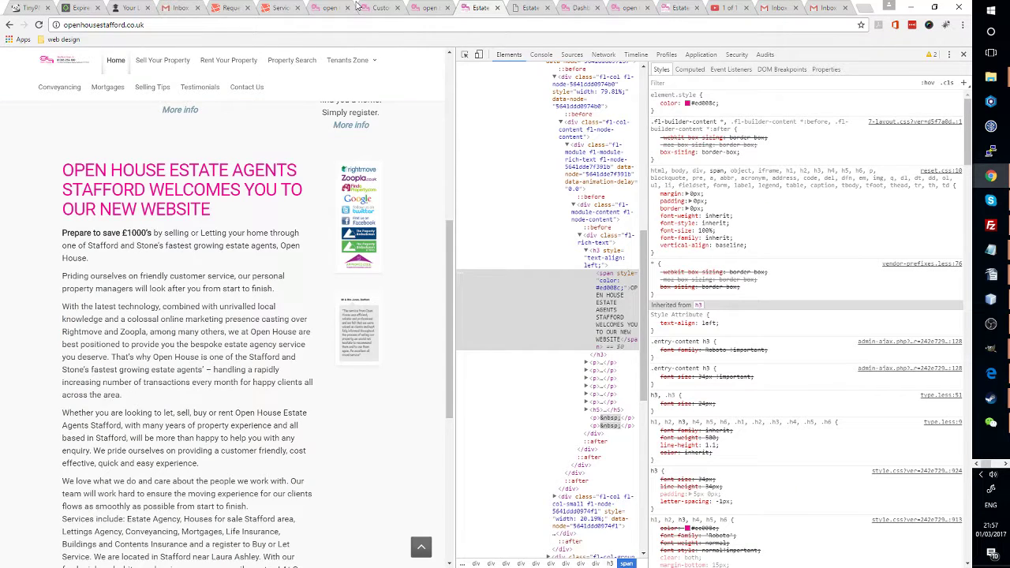
click(324, 7)
- Open the Theme Customizer for the Visual Builder homepage in a separate browser tab
mouse_move(57, 57)
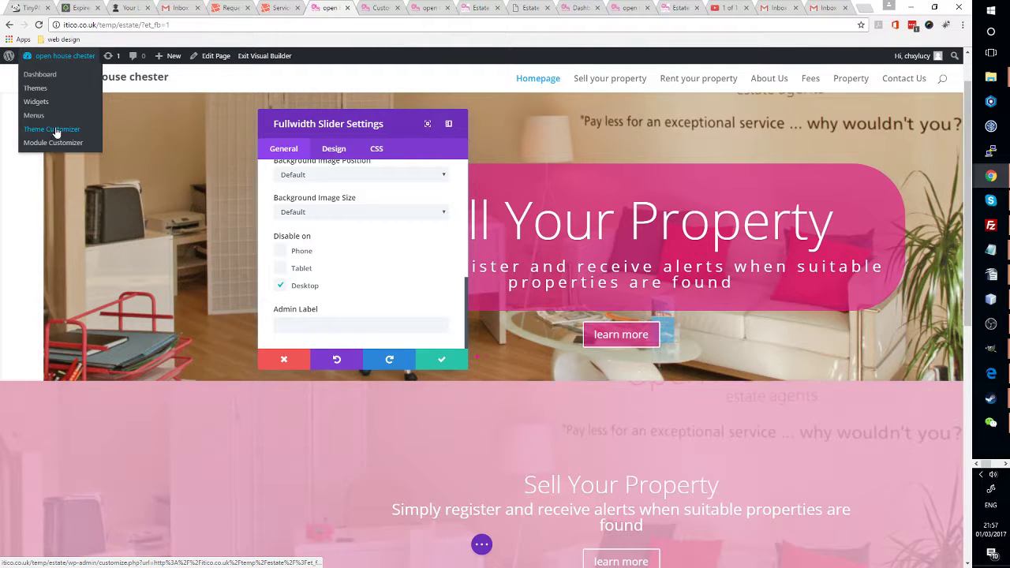
click(52, 130)
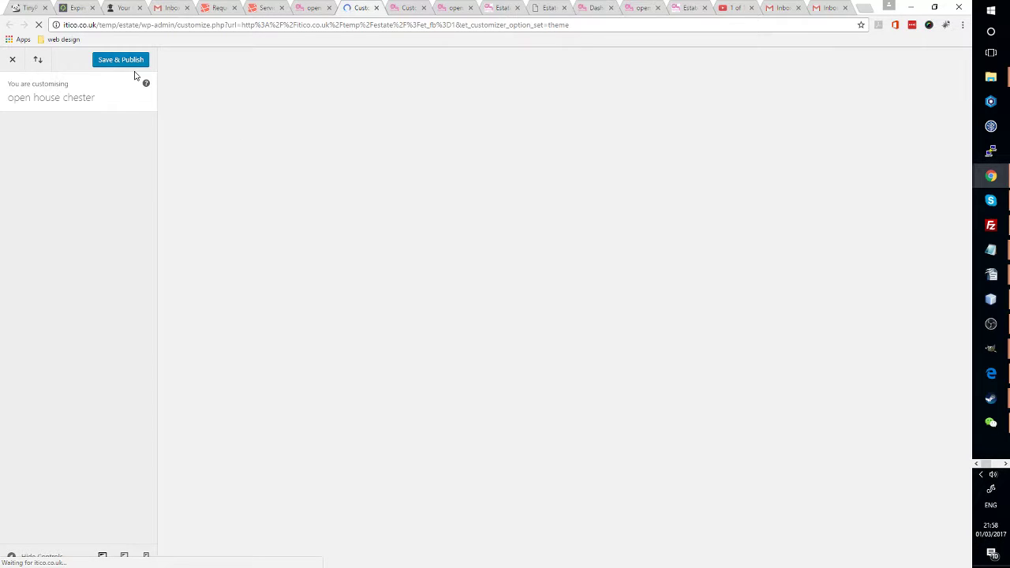
click(404, 6)
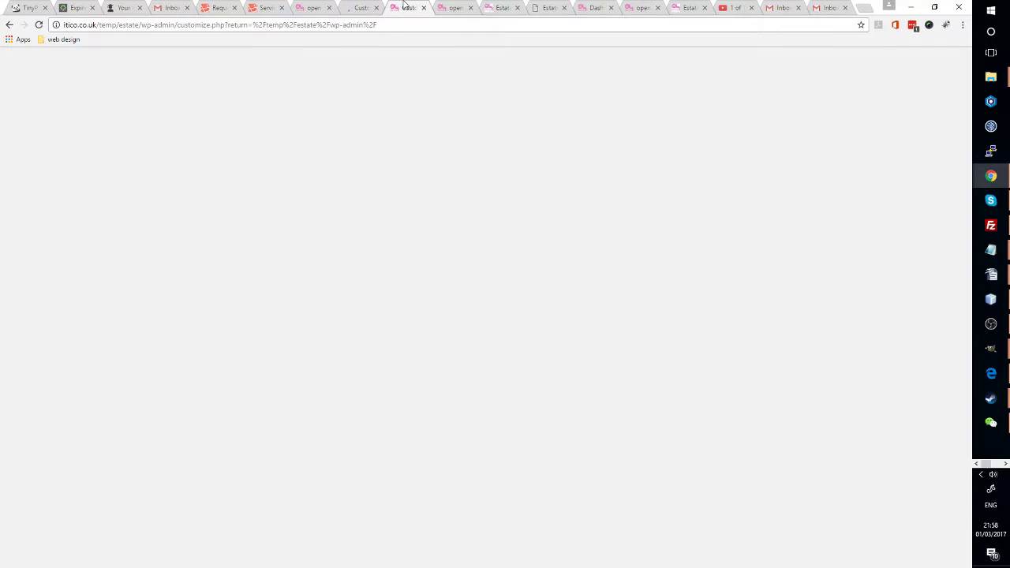
click(356, 8)
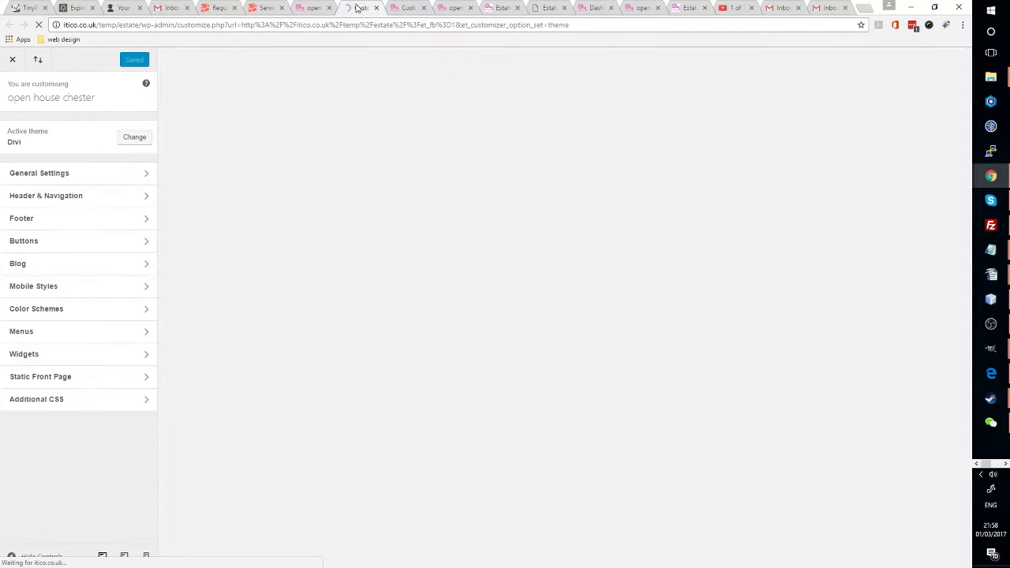
- Set the CSS ID of the lower fullwidth slider to ITico_sided in its module settings
click(315, 8)
scroll(336, 219, up, 5)
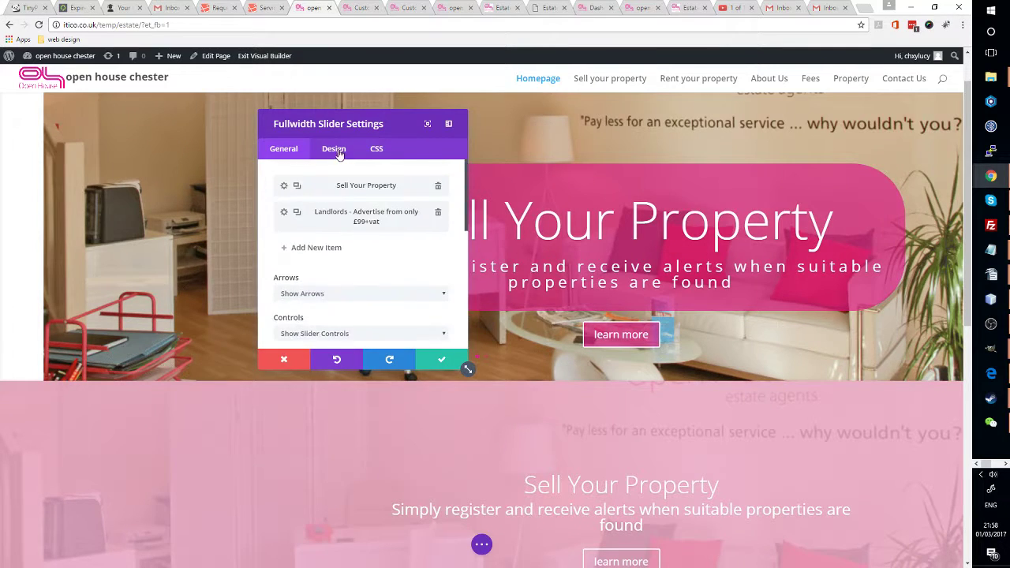
click(376, 149)
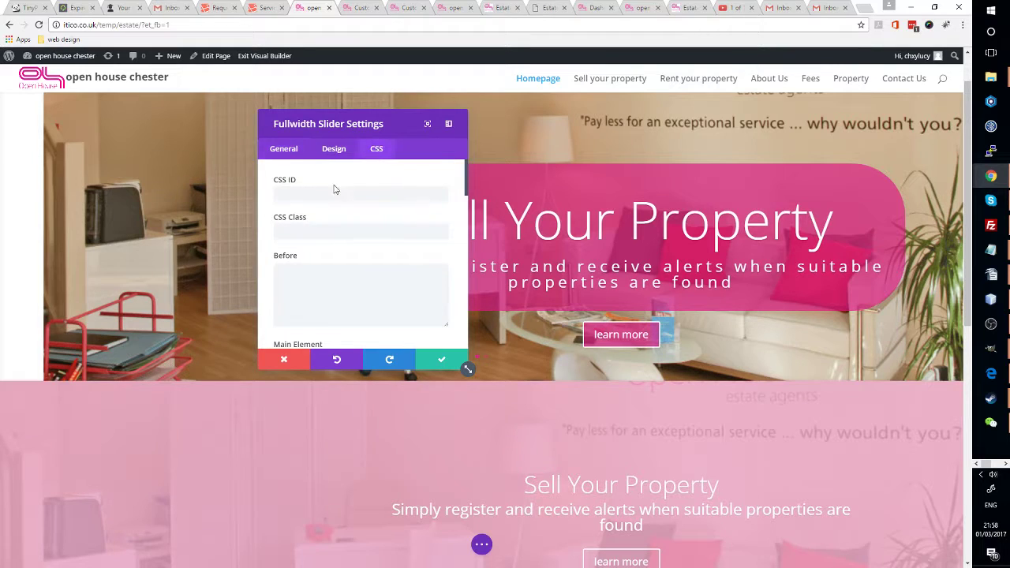
click(294, 190)
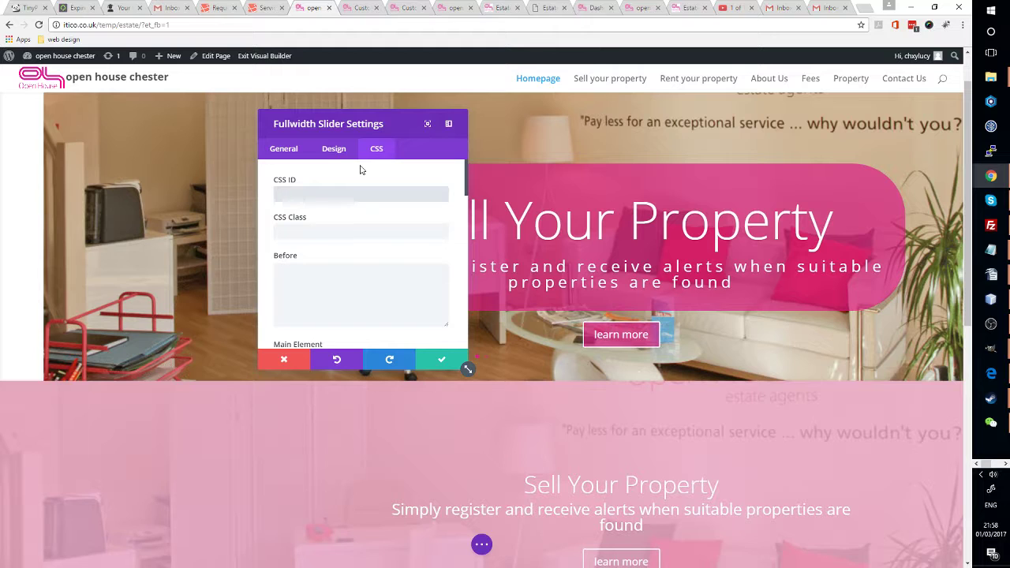
text(sided)
key(BackSpace)
key(BackSpace)
key(BackSpace)
key(BackSpace)
text(ITico_sided)
- Copy the slider's new CSS ID and save the module settings
drag(339, 192, 254, 192)
key(ctrl+c)
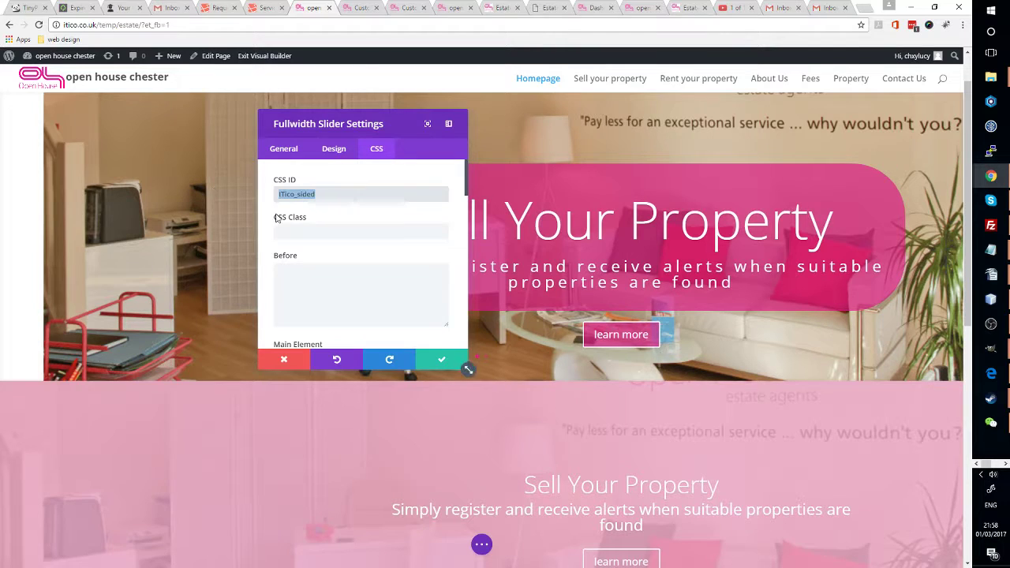
click(441, 360)
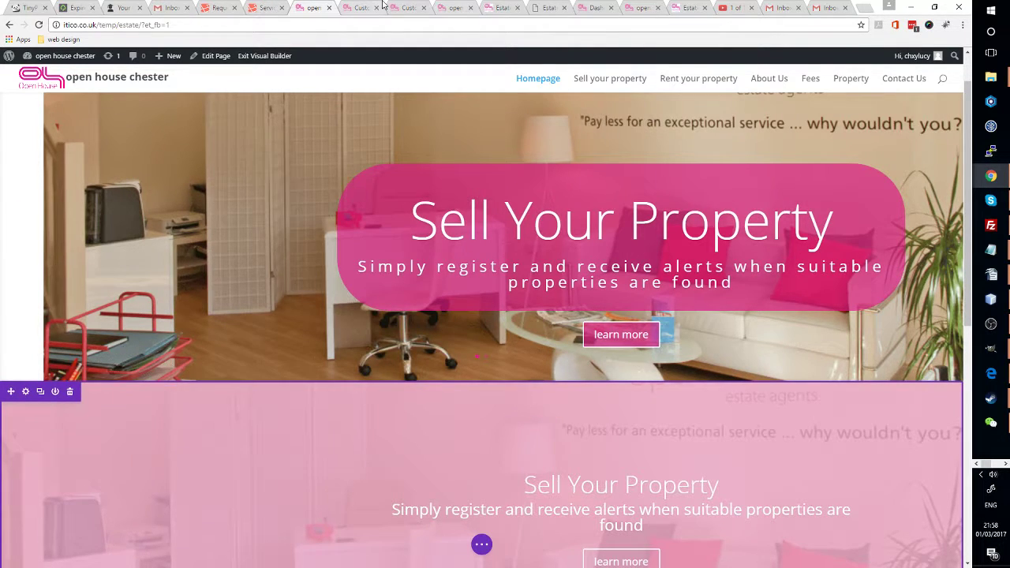
- Prefix the .et_pb_slide_description and .et_pb_container selectors in Additional CSS with #ITico_sided, then publish and reload the Customizer
click(407, 7)
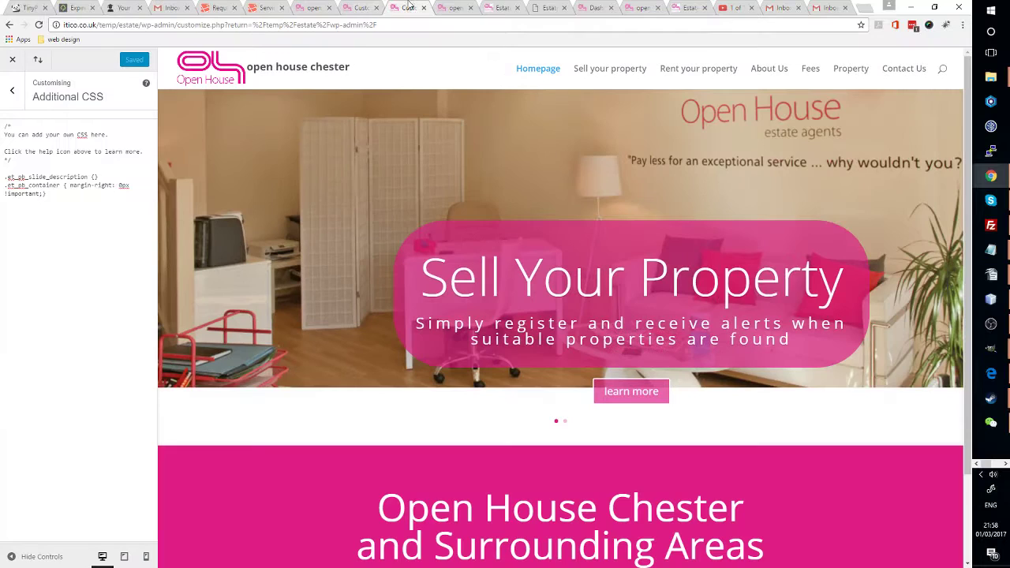
click(4, 176)
text(#)
key(ctrl+v)
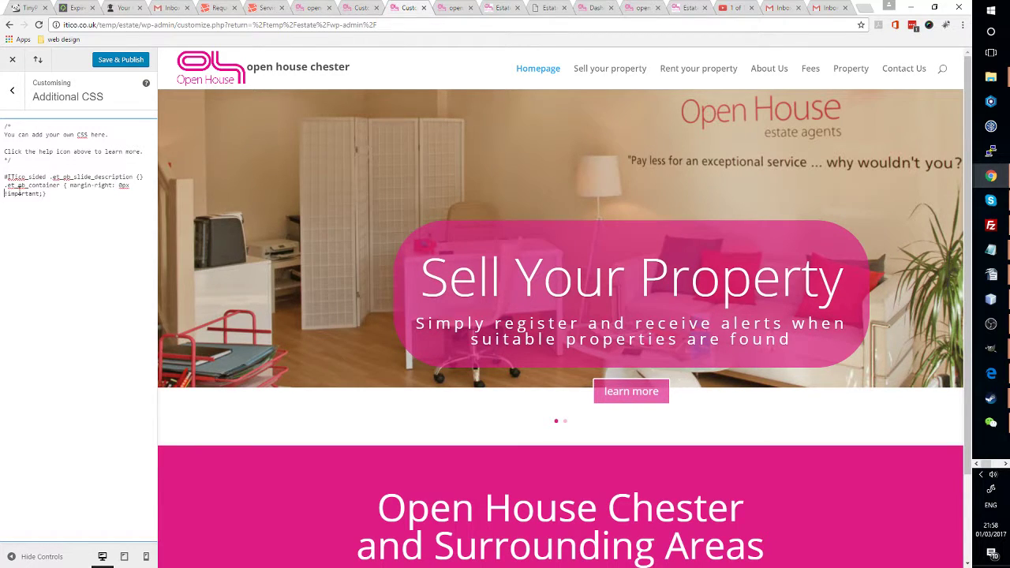
text(#)
key(ctrl+v)
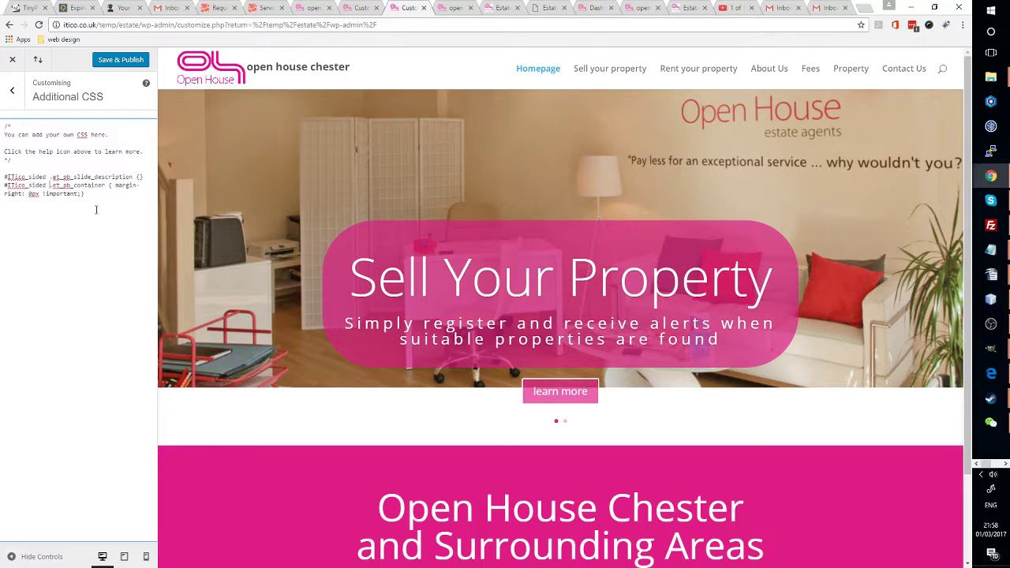
click(127, 62)
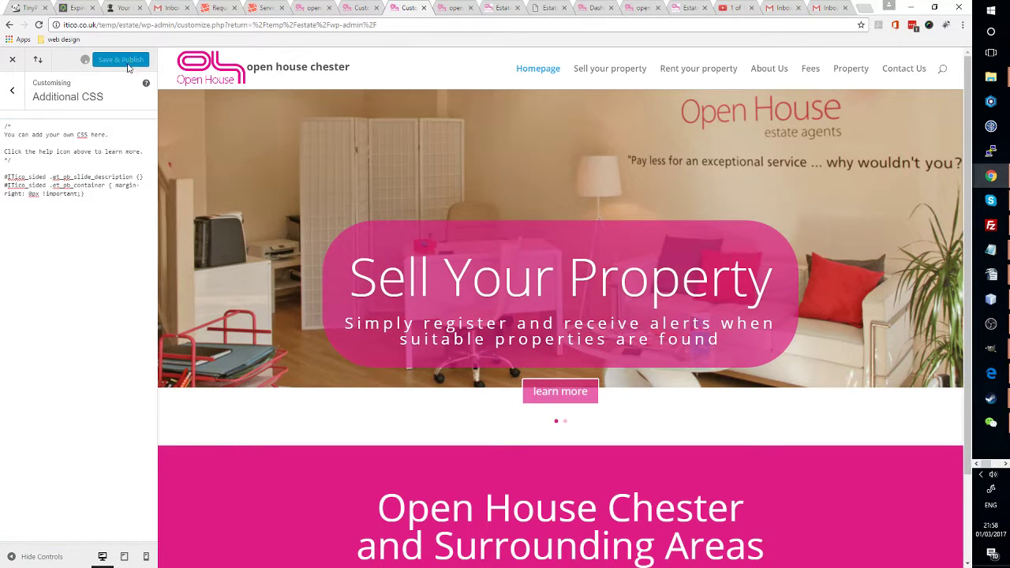
click(41, 25)
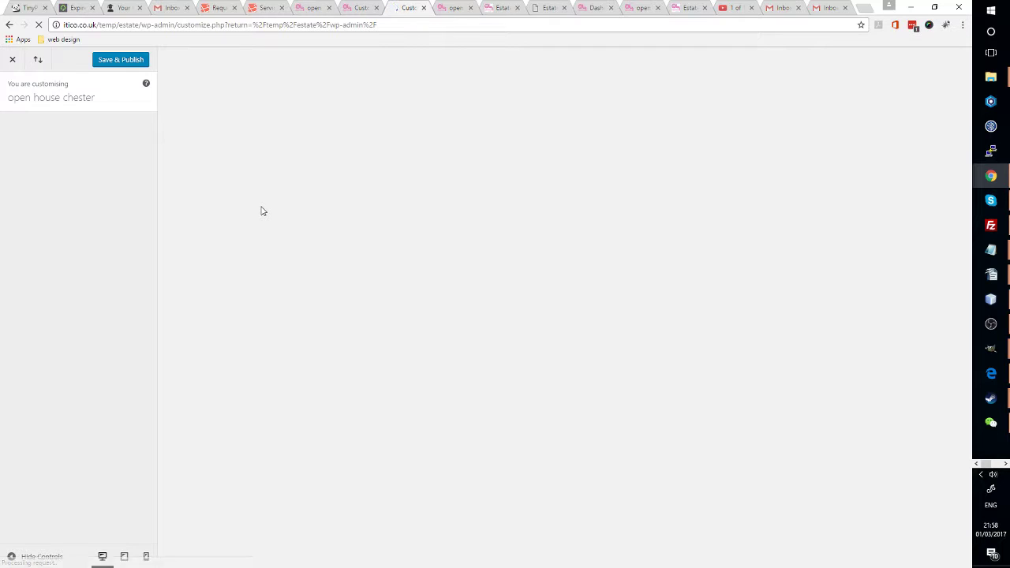
- Return to the Visual Builder homepage and save the page
key(ctrl+Tab)
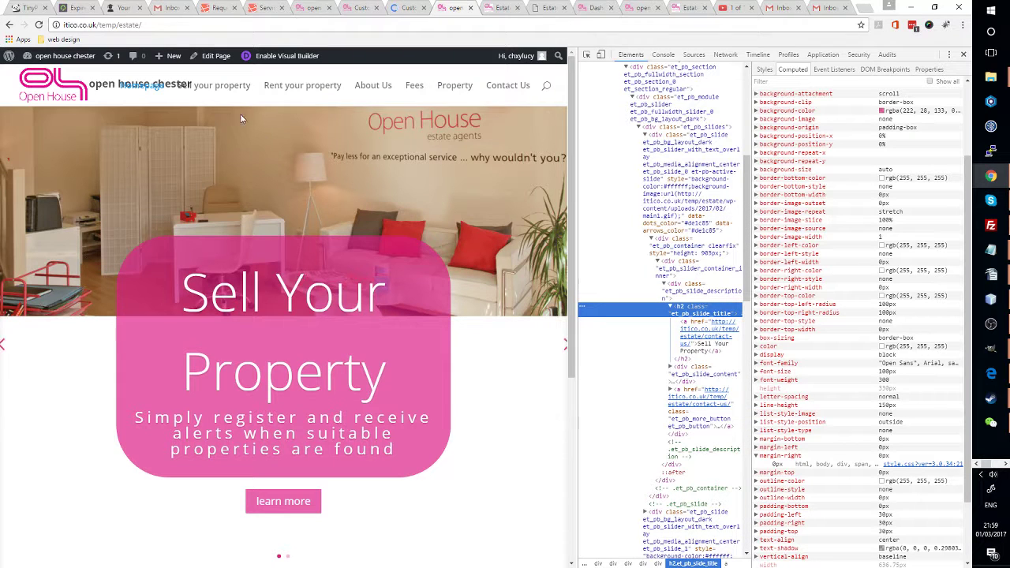
click(318, 7)
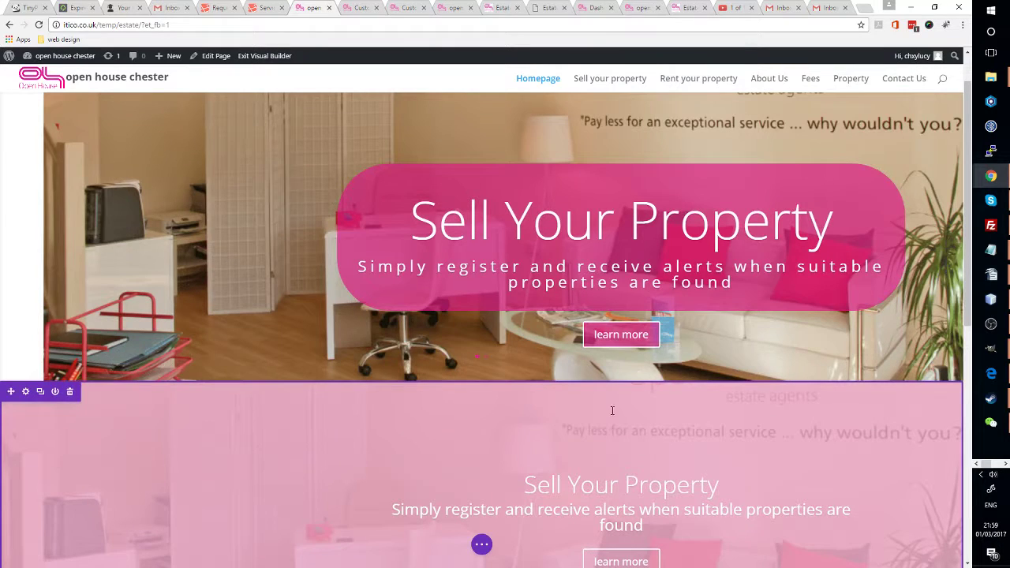
click(481, 544)
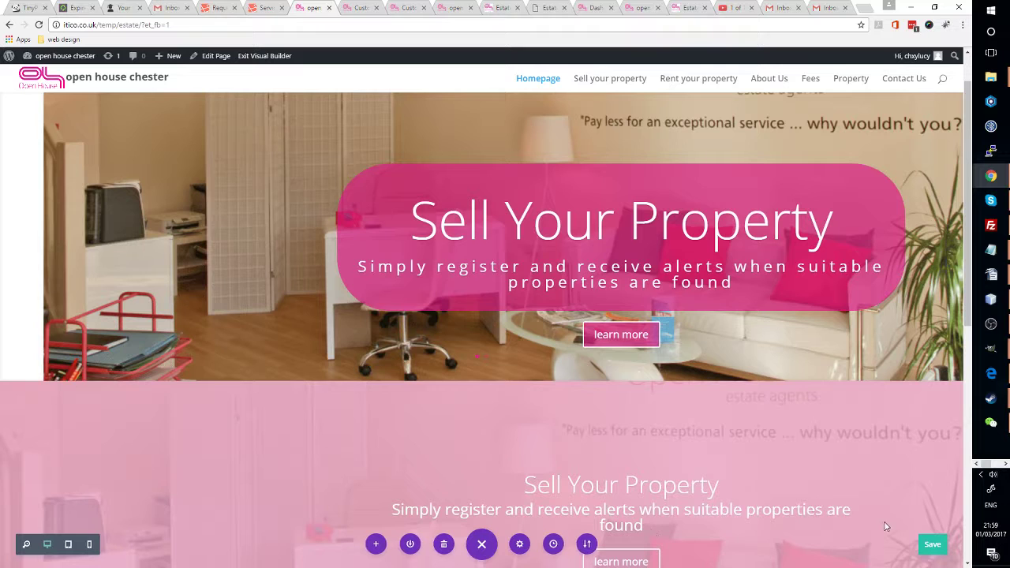
click(927, 542)
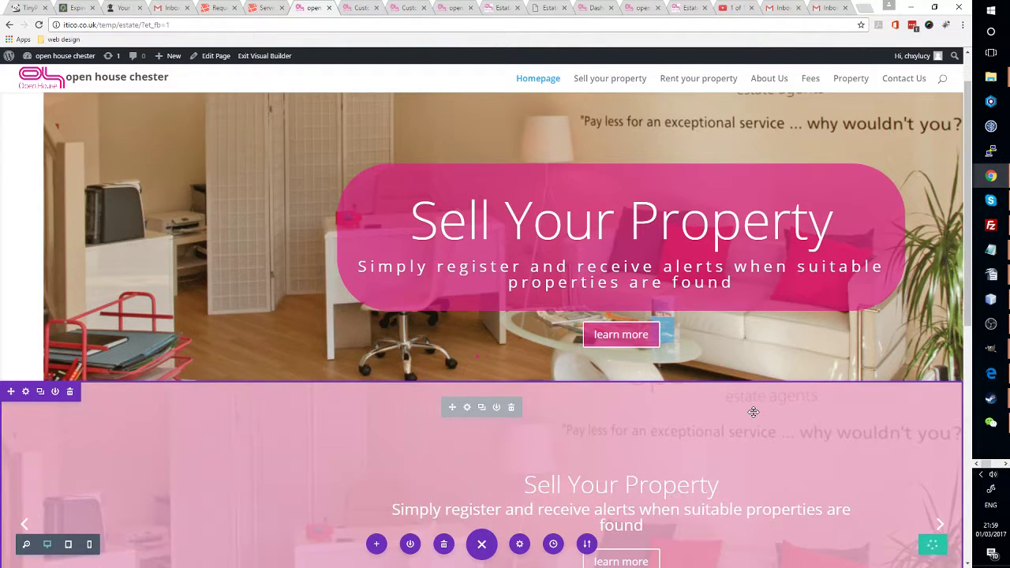
- Switch to the Customizer and examine the position of the slider's text overlay in the homepage preview
click(359, 7)
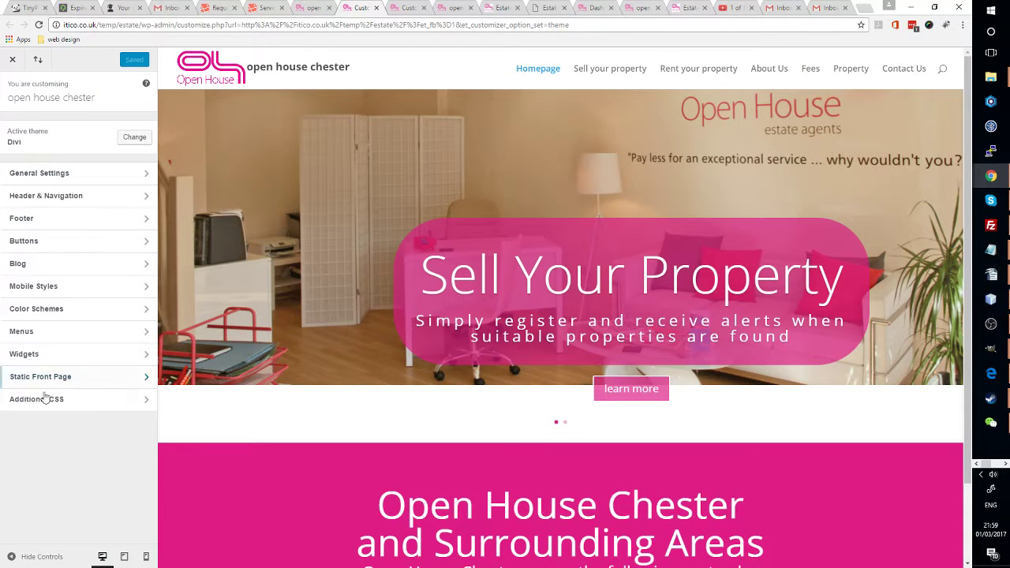
scroll(693, 380, down, 2)
scroll(693, 380, up, 2)
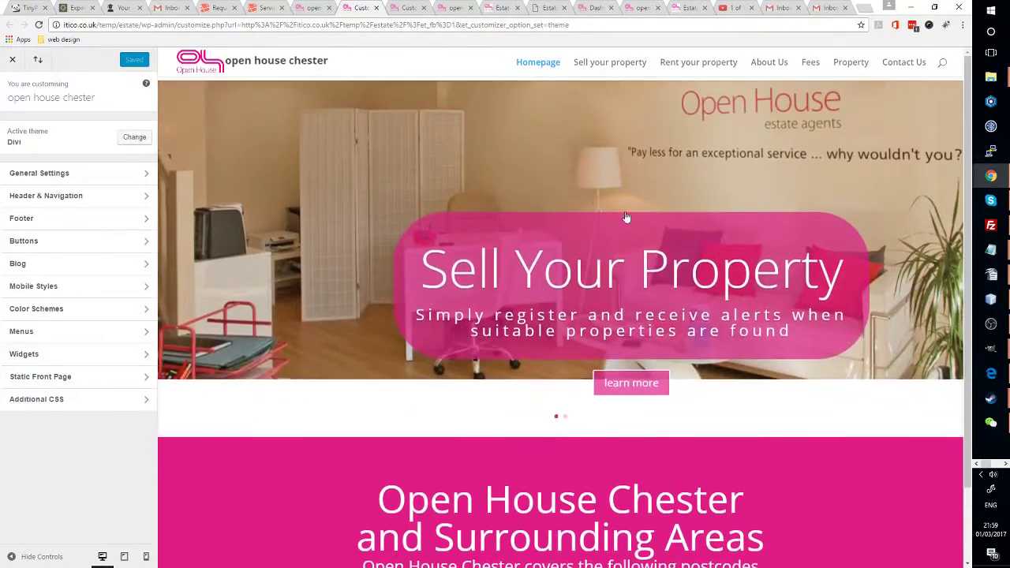
right_click(404, 243)
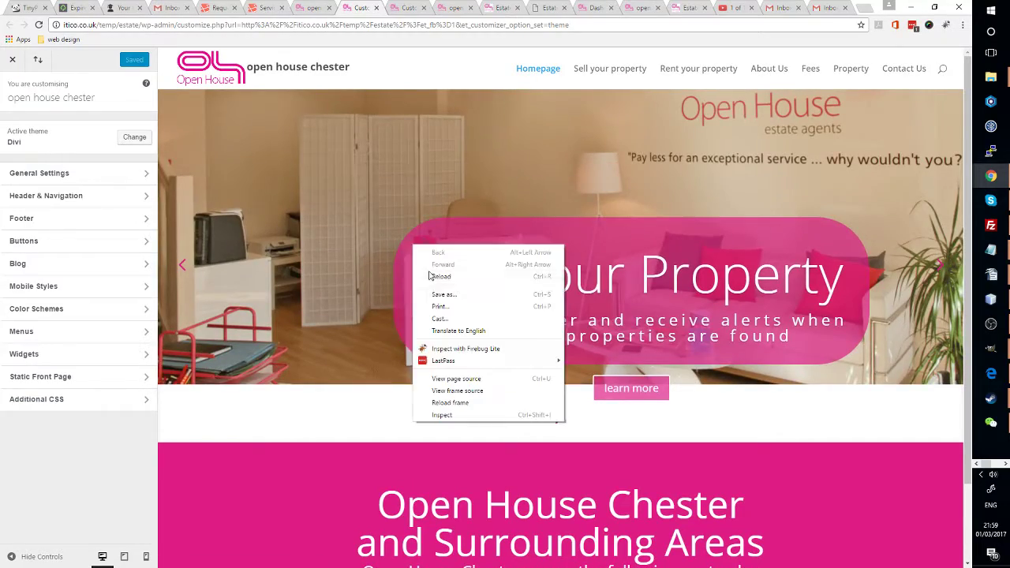
click(595, 352)
scroll(595, 352, down, 1)
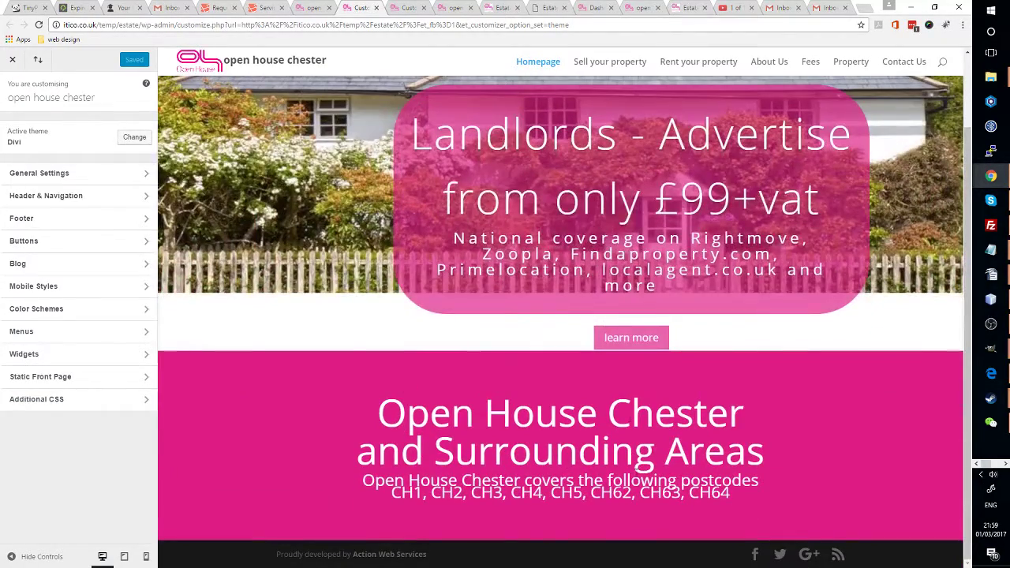
- Reload the Visual Builder homepage and compare the overlay positions of its two sliders with the Customizer preview
click(296, 6)
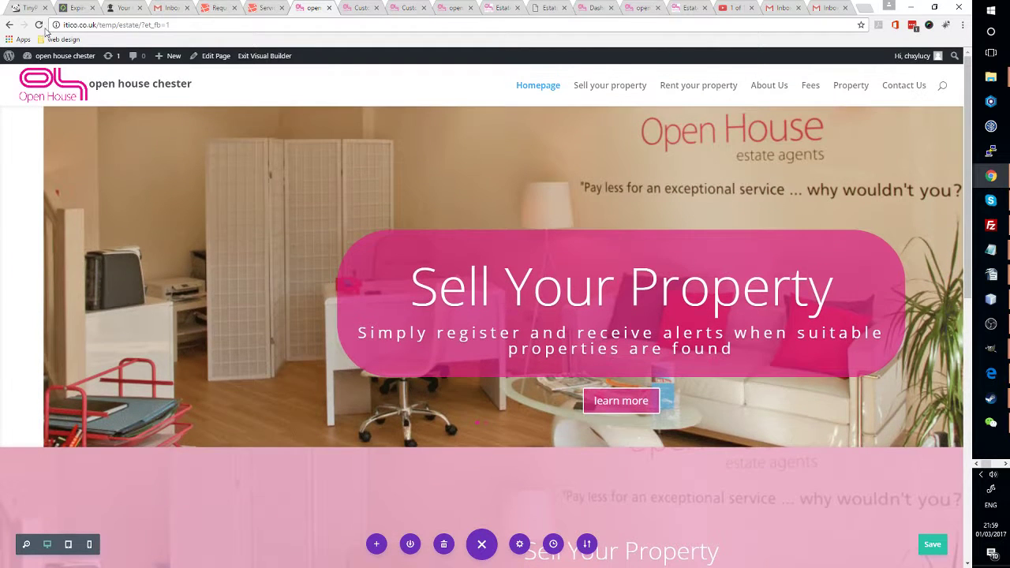
click(39, 25)
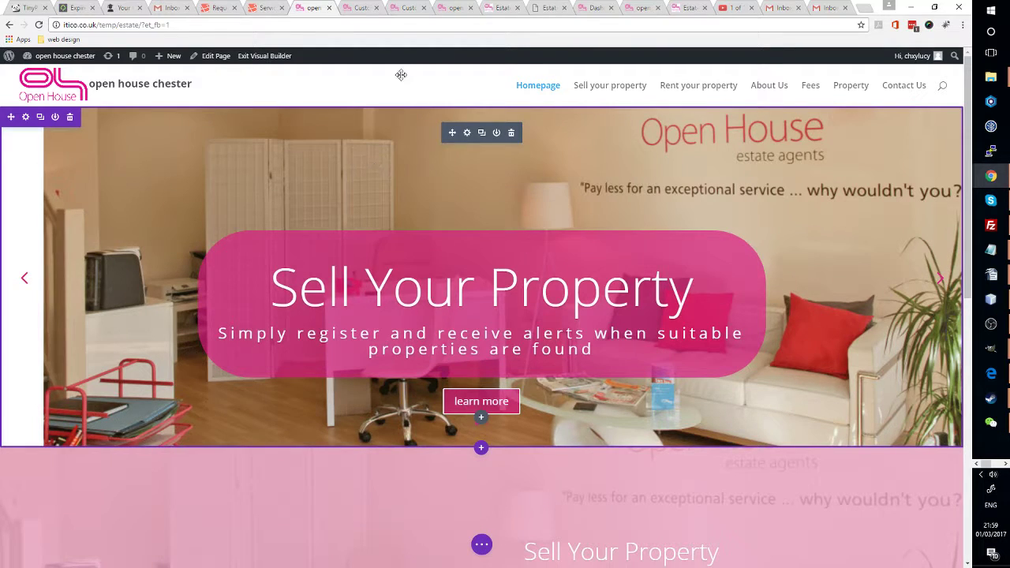
scroll(408, 402, down, 4)
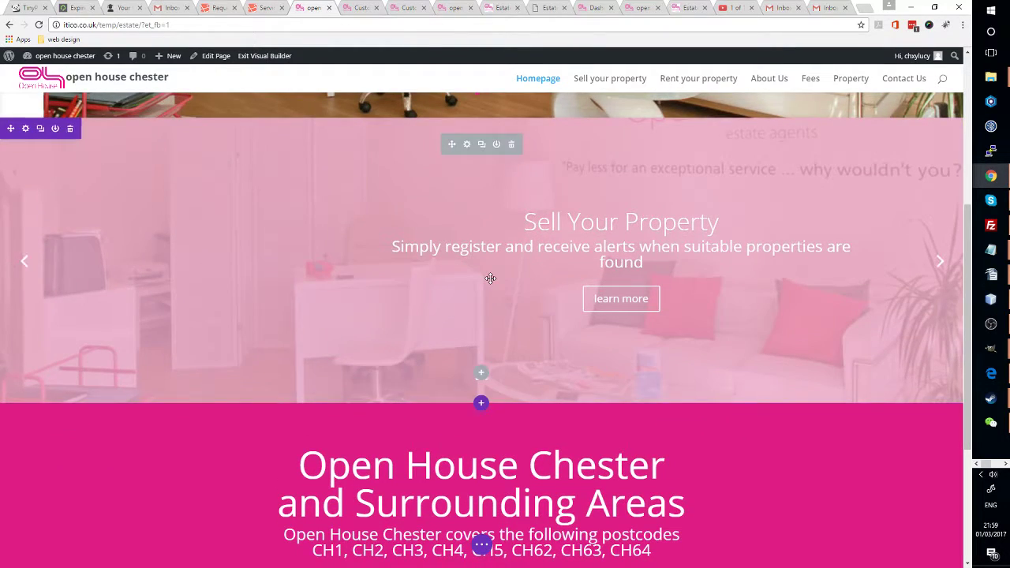
scroll(474, 280, up, 4)
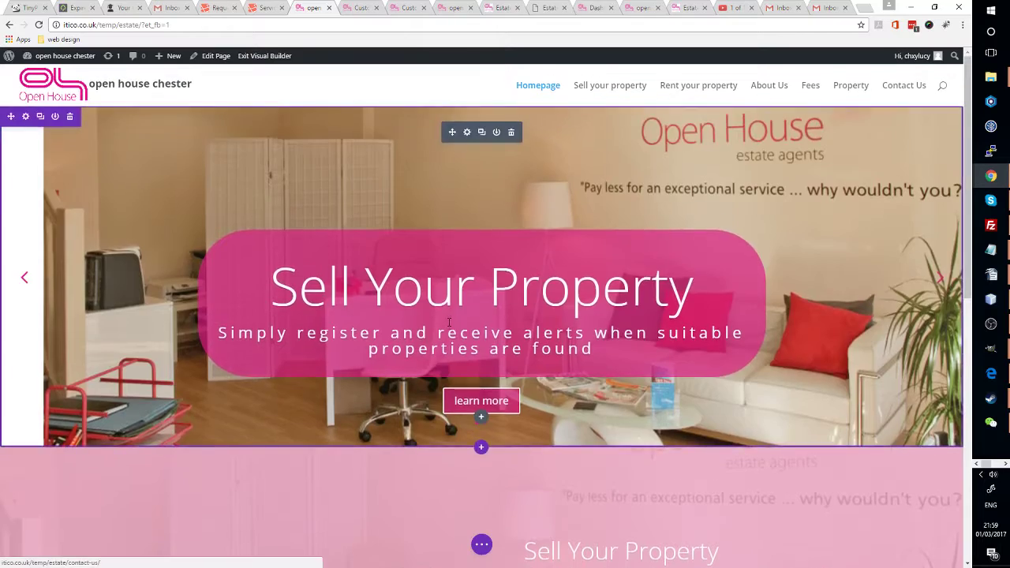
scroll(458, 300, down, 3)
scroll(452, 332, up, 2)
scroll(451, 332, down, 4)
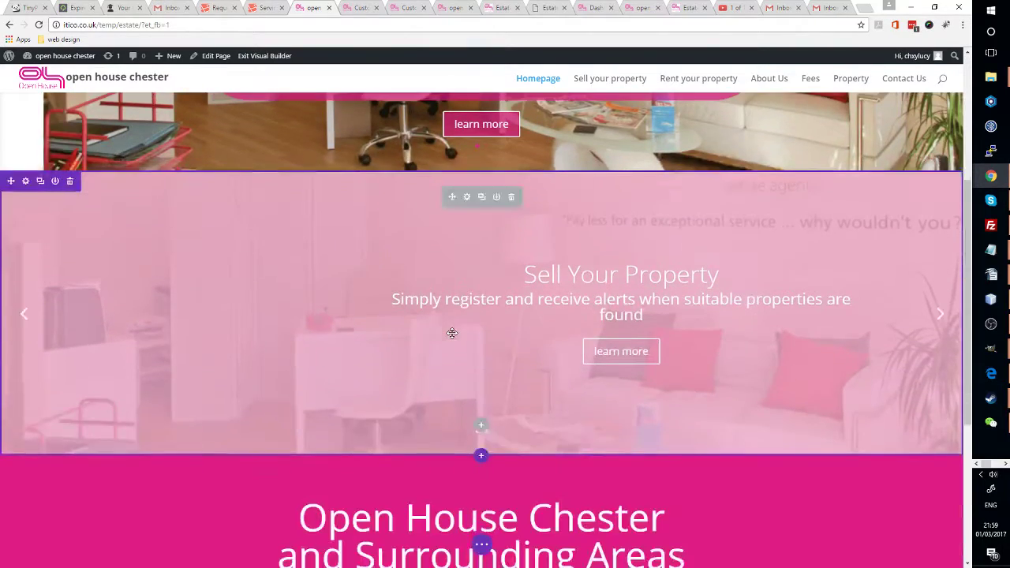
scroll(447, 342, up, 4)
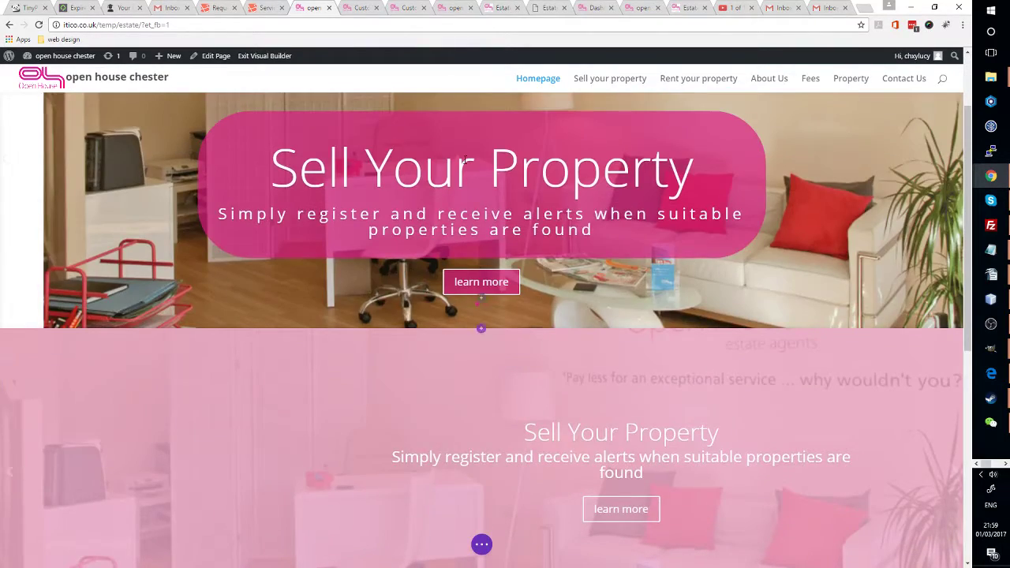
click(370, 7)
scroll(556, 339, up, 2)
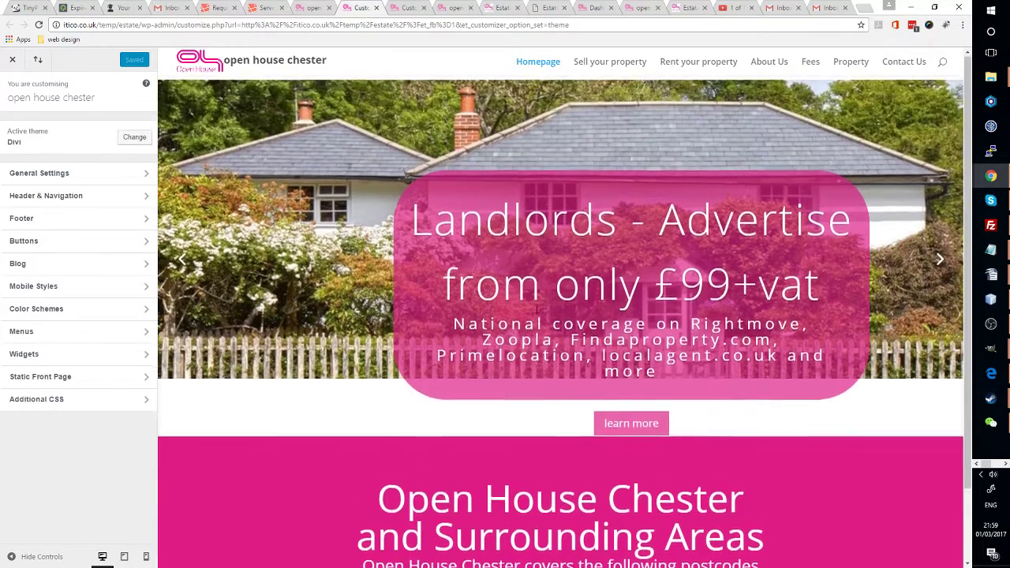
click(314, 7)
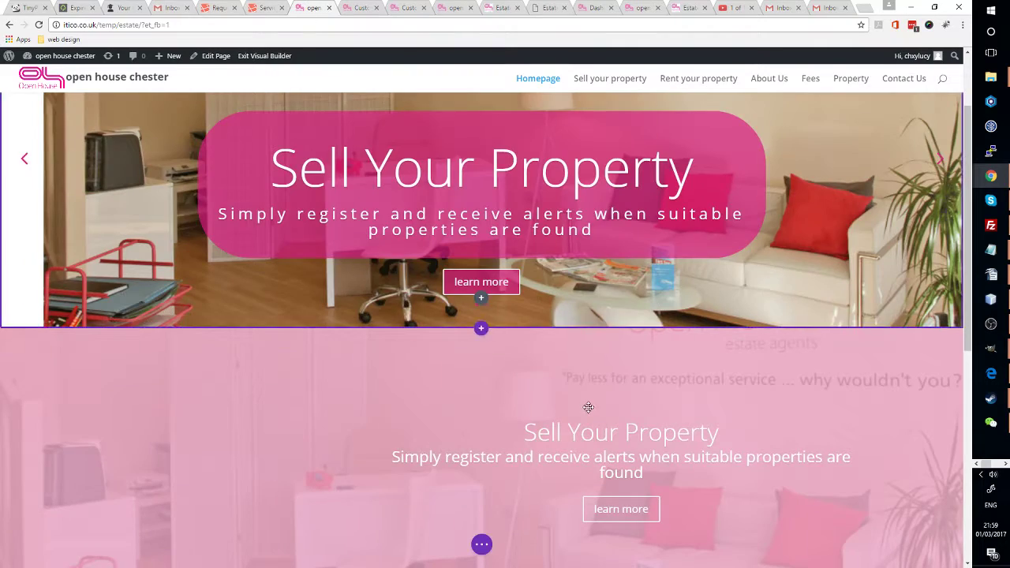
- Copy the CSS ID ITico_sided from the lower fullwidth slider, clear it there and save the module settings
scroll(589, 408, down, 3)
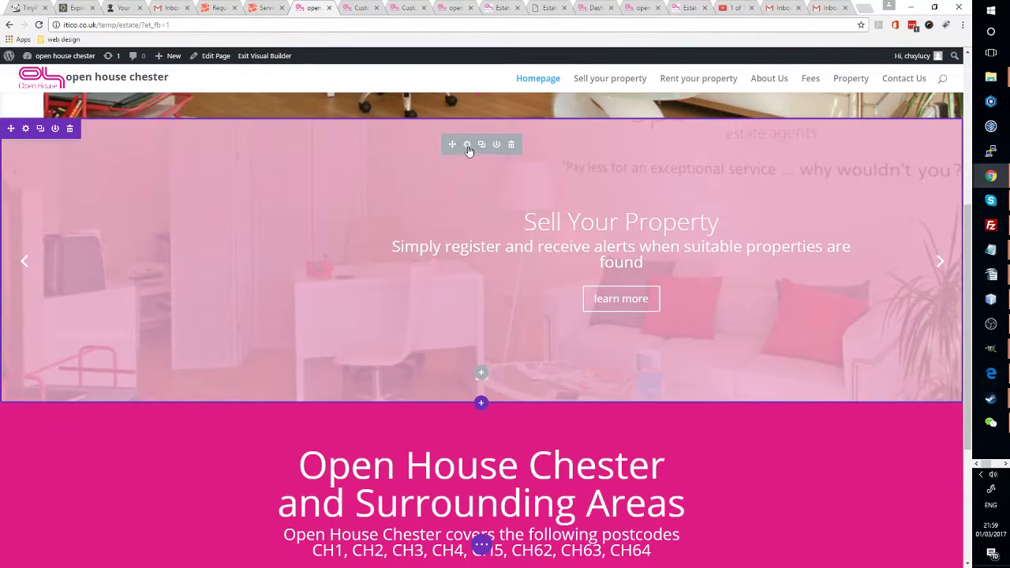
click(466, 144)
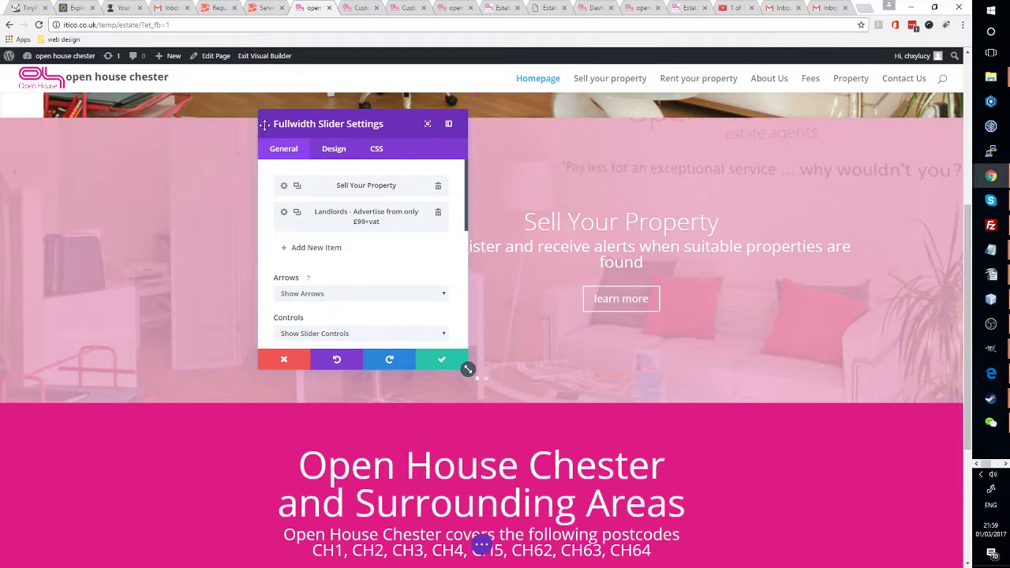
click(371, 150)
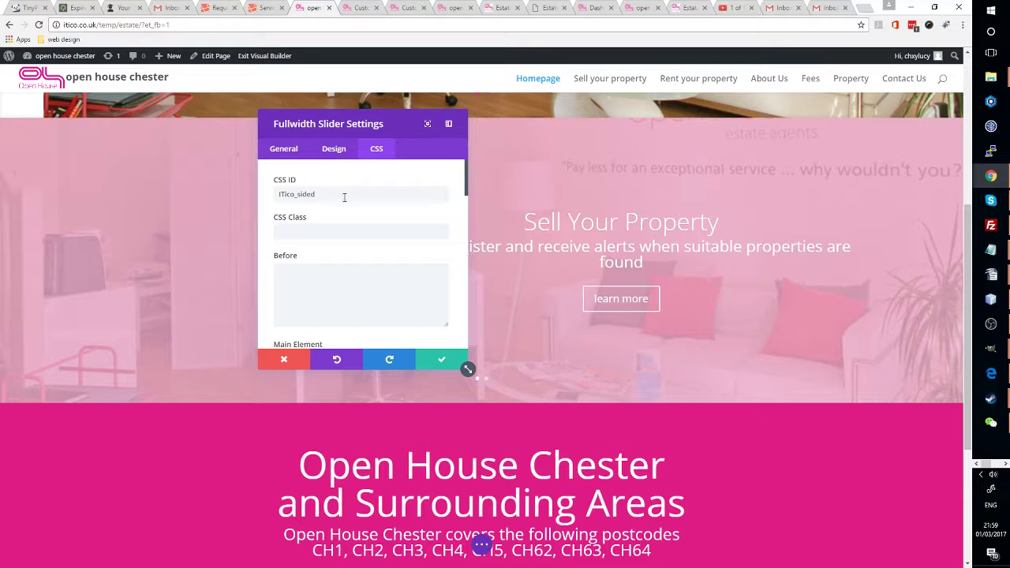
drag(344, 197, 201, 186)
key(ctrl+c)
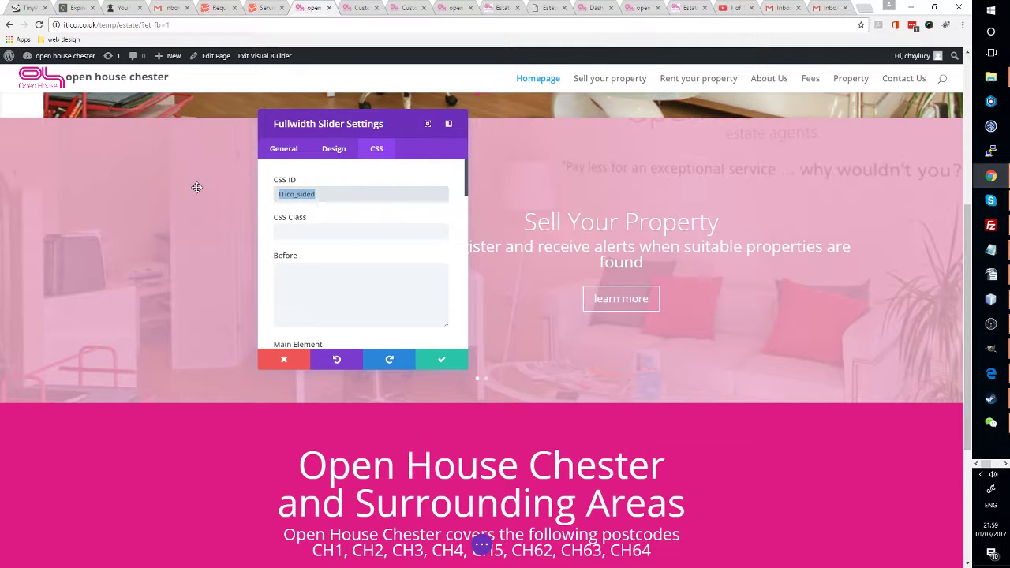
key(BackSpace)
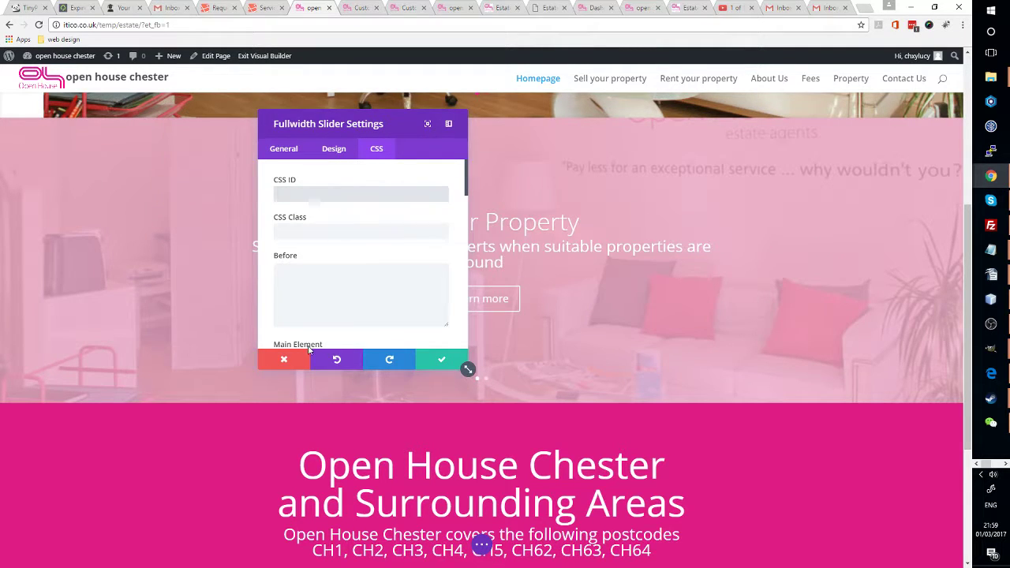
click(442, 359)
- Paste ITico_sided as the CSS ID of the upper fullwidth slider, save its module settings and compare both sliders
scroll(427, 363, up, 1)
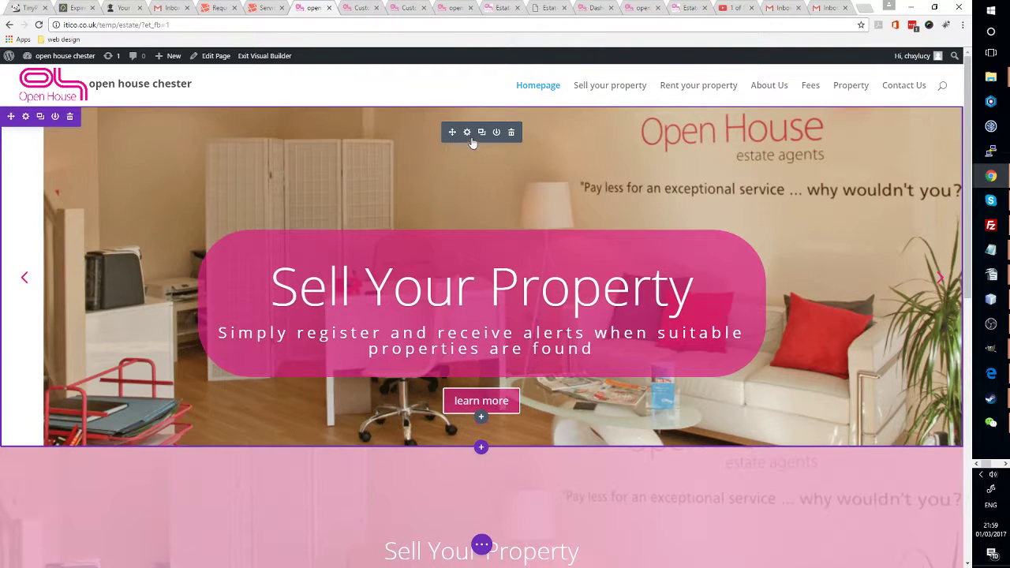
click(468, 133)
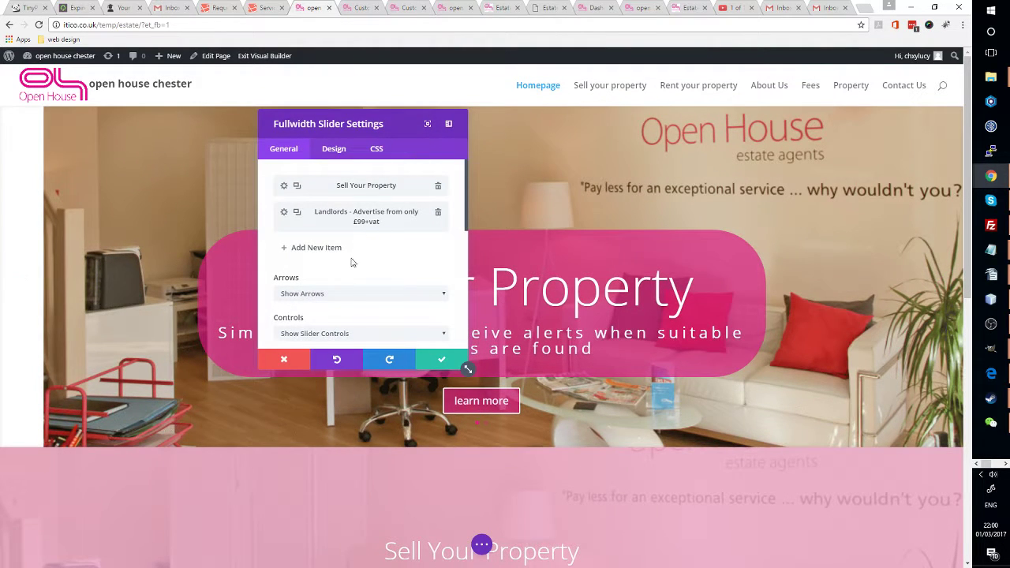
scroll(332, 293, down, 10)
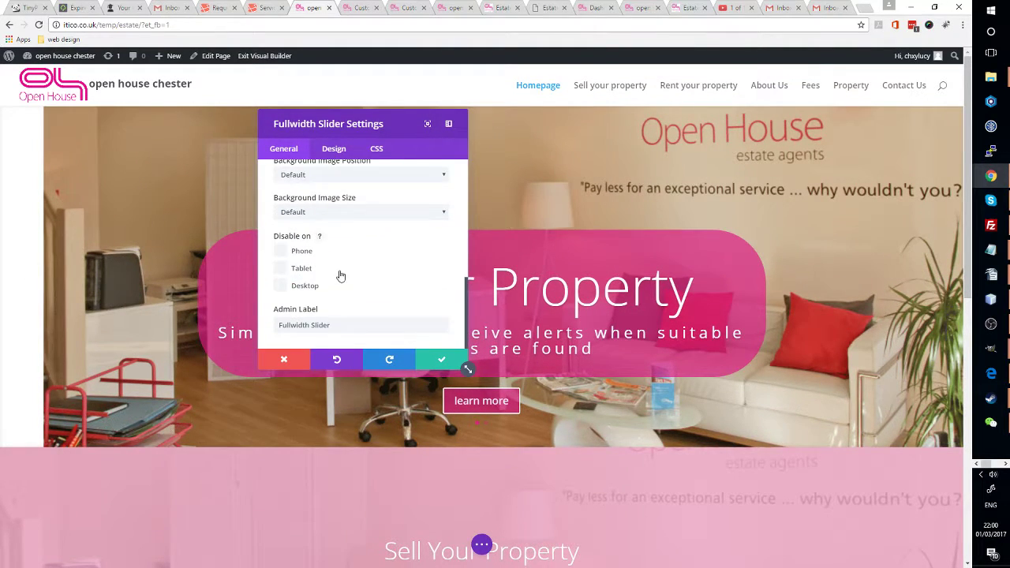
scroll(339, 303, up, 10)
click(378, 150)
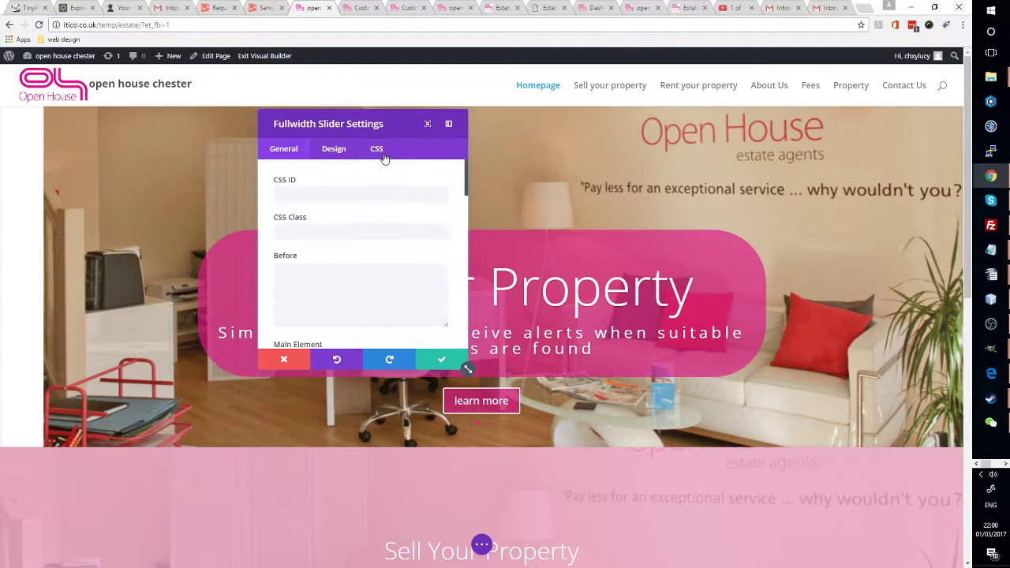
click(348, 198)
key(ctrl+v)
click(439, 364)
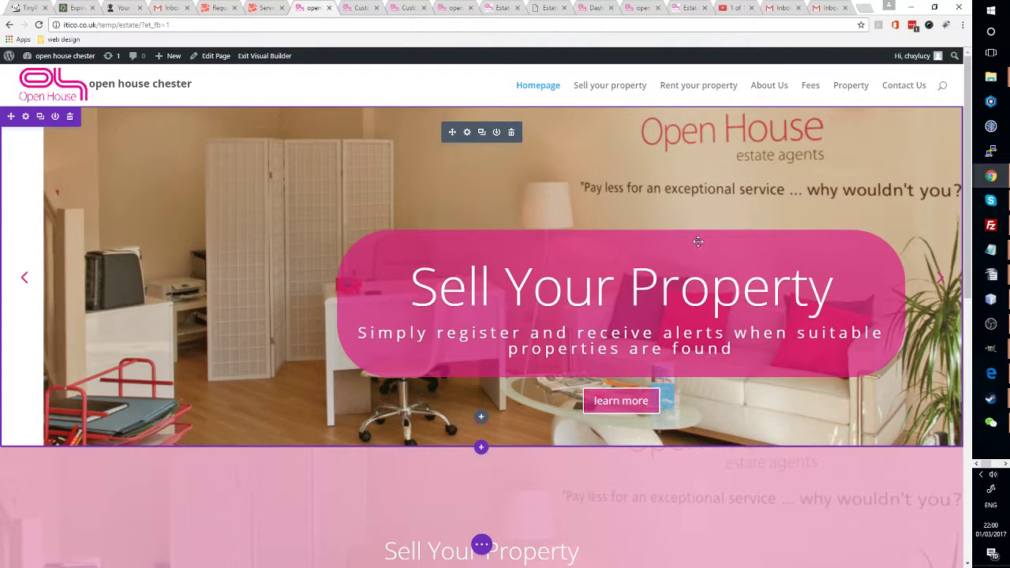
scroll(568, 260, down, 1)
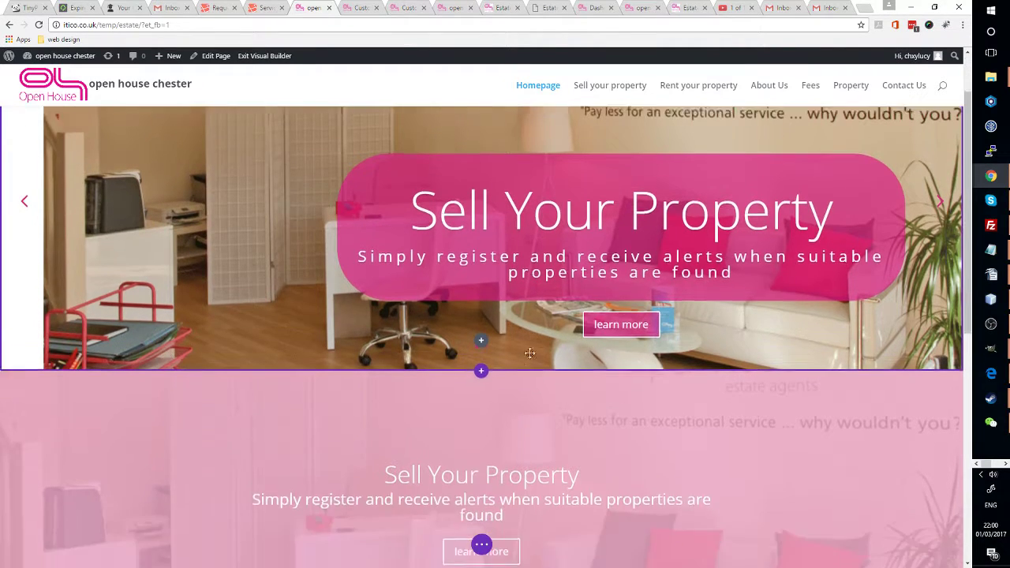
scroll(548, 293, up, 1)
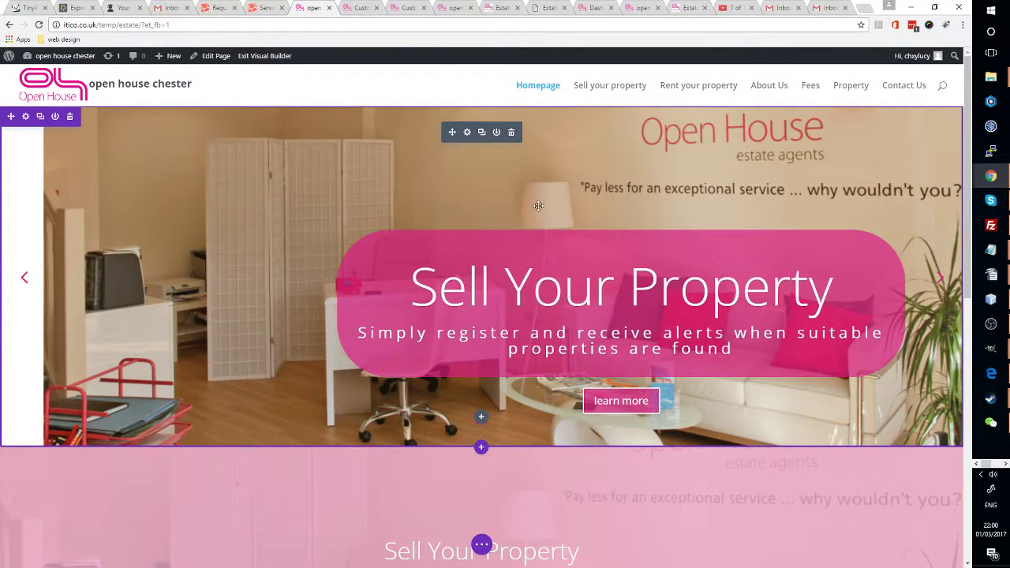
scroll(538, 206, down, 2)
scroll(538, 206, up, 2)
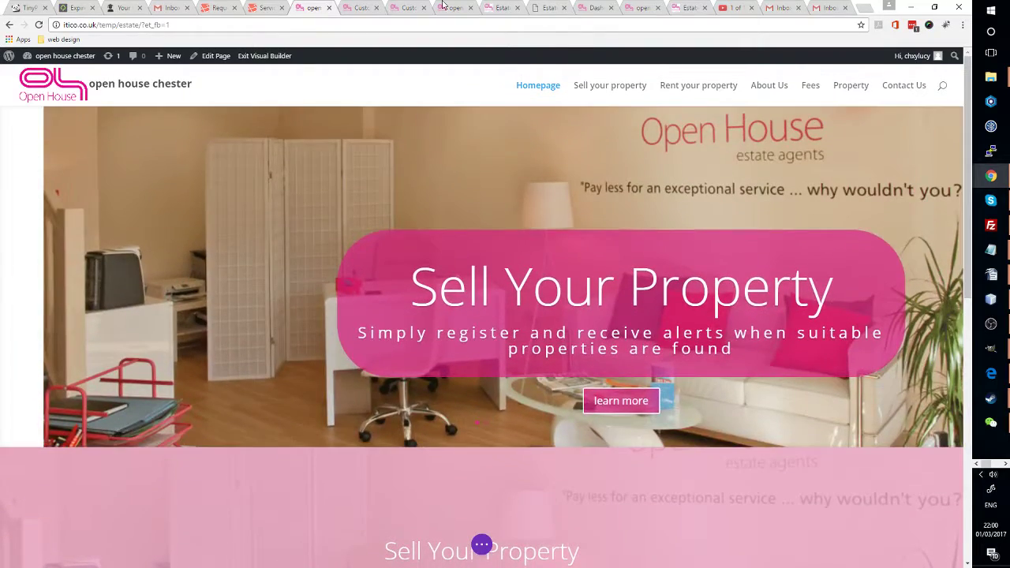
- Switch to the live homepage, close the developer tools and reload the page to check the slider
click(359, 6)
click(392, 7)
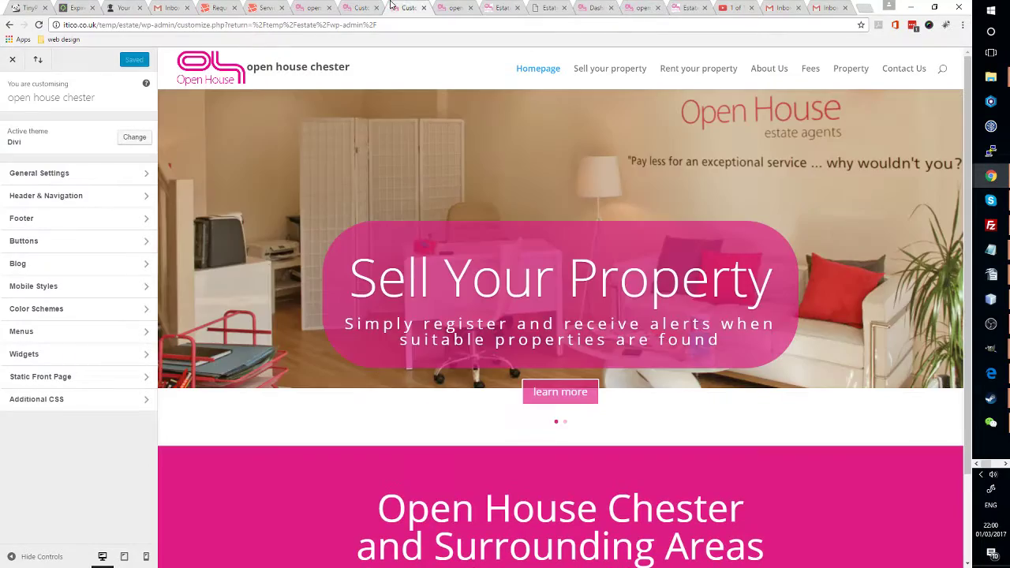
click(442, 7)
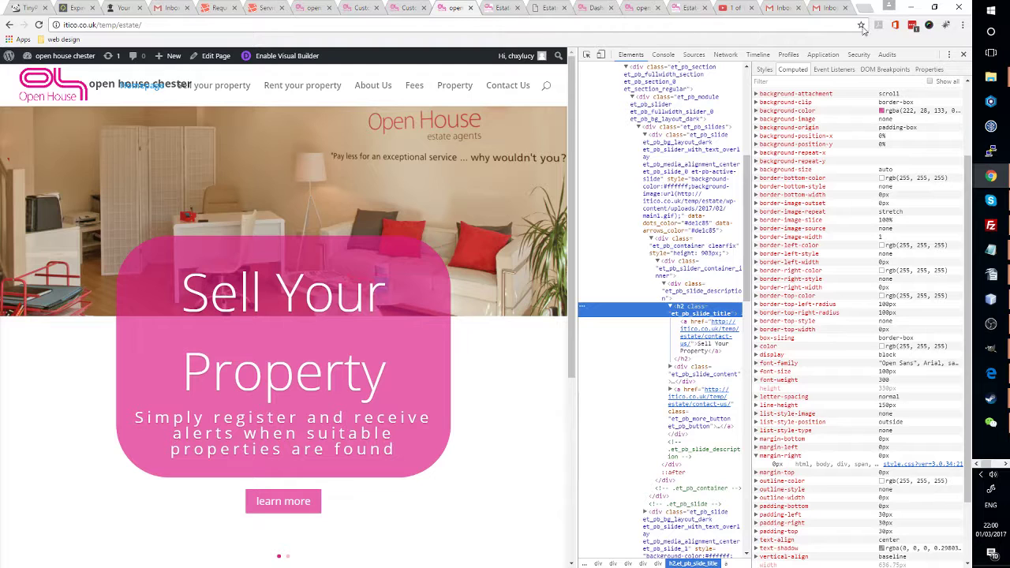
click(963, 54)
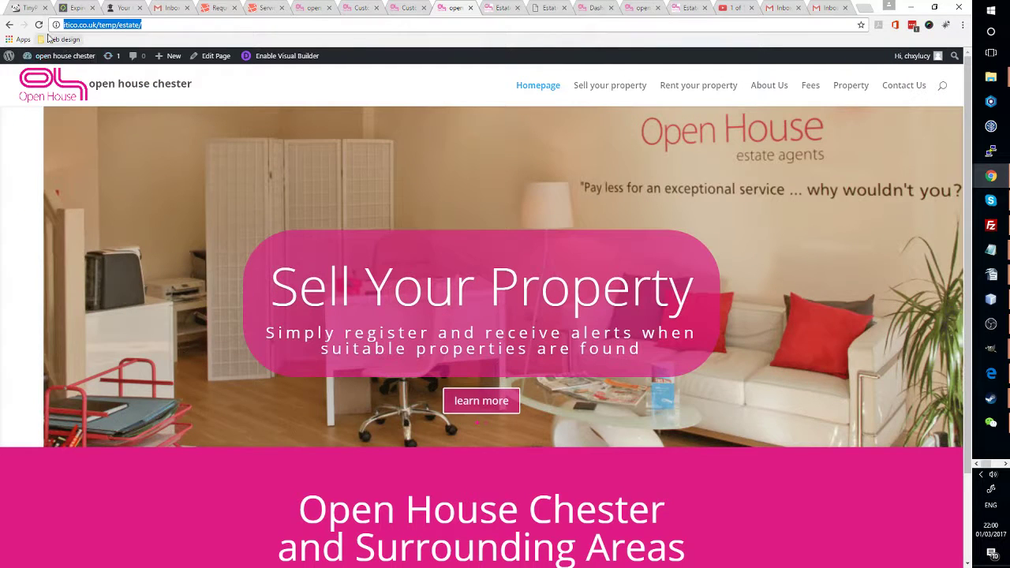
key(Return)
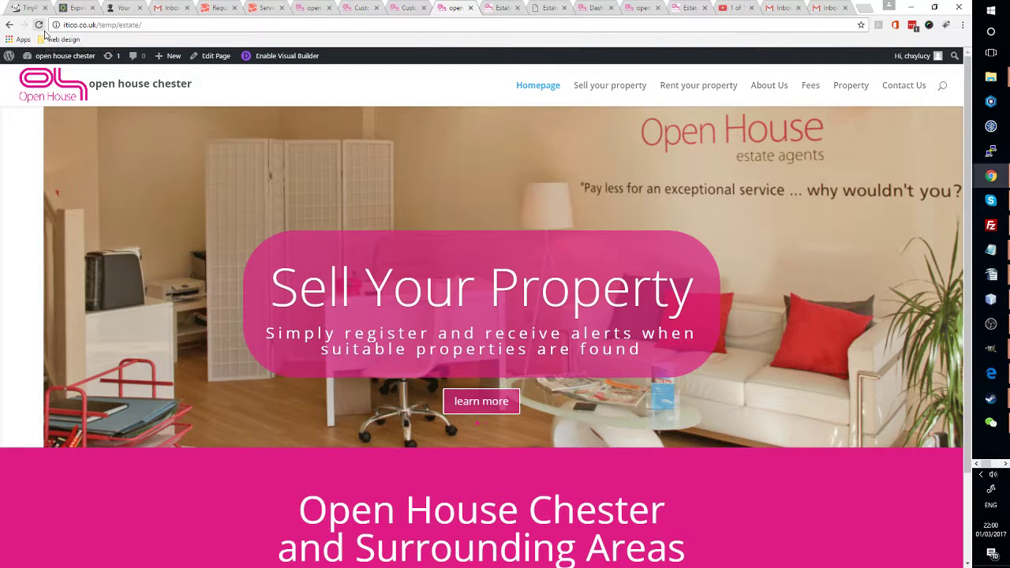
click(44, 31)
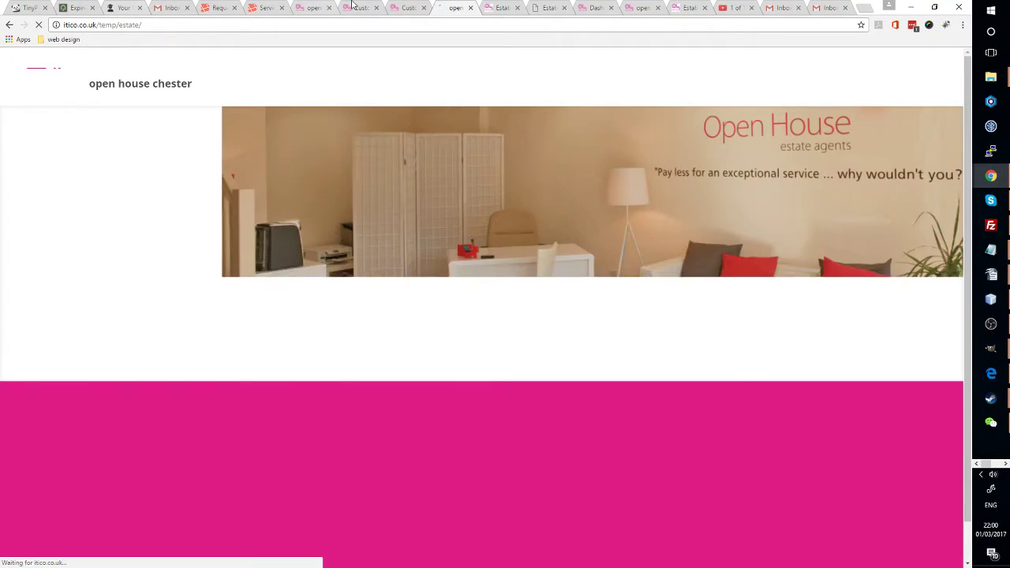
- Return to the Visual Builder homepage and save the page with the moved CSS ID
click(353, 6)
click(304, 7)
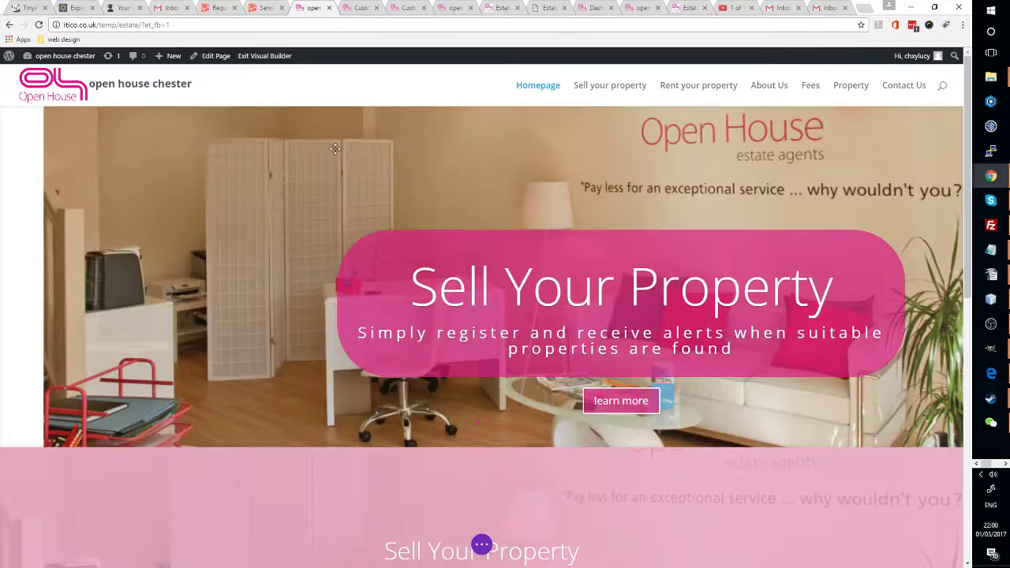
click(481, 543)
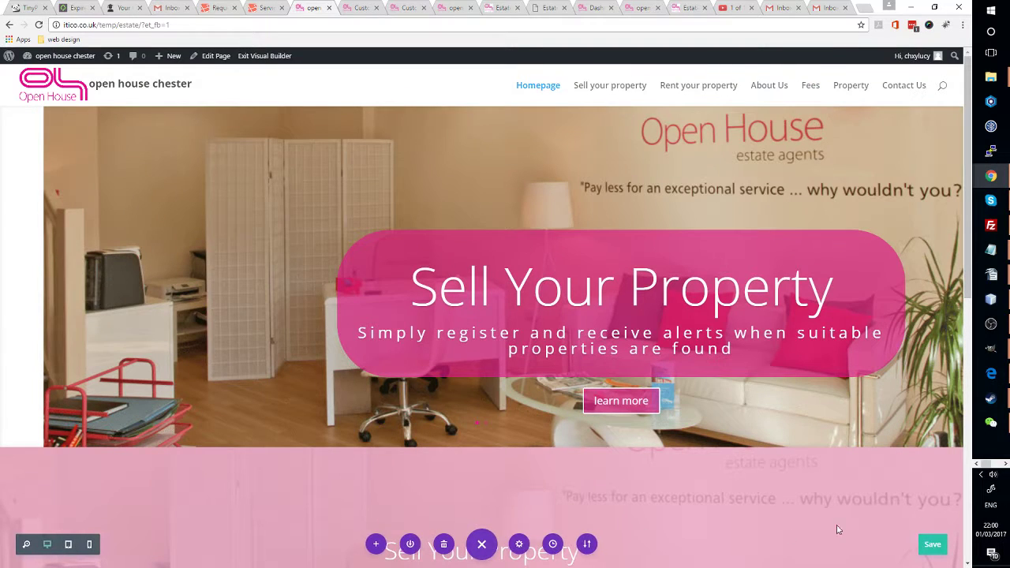
click(929, 545)
- Reload the live homepage and check the position of the slider's text overlay
click(455, 7)
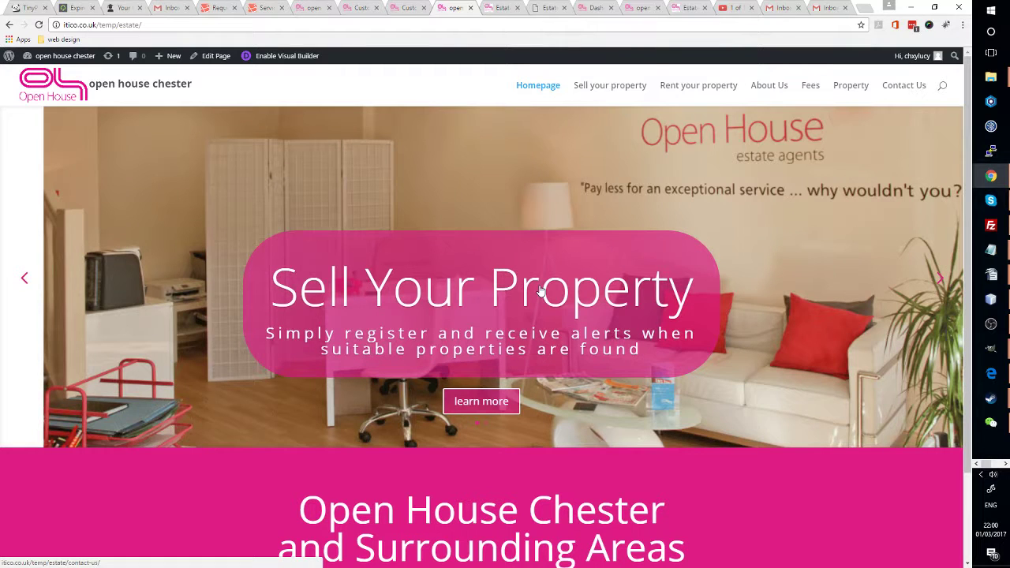
key(F5)
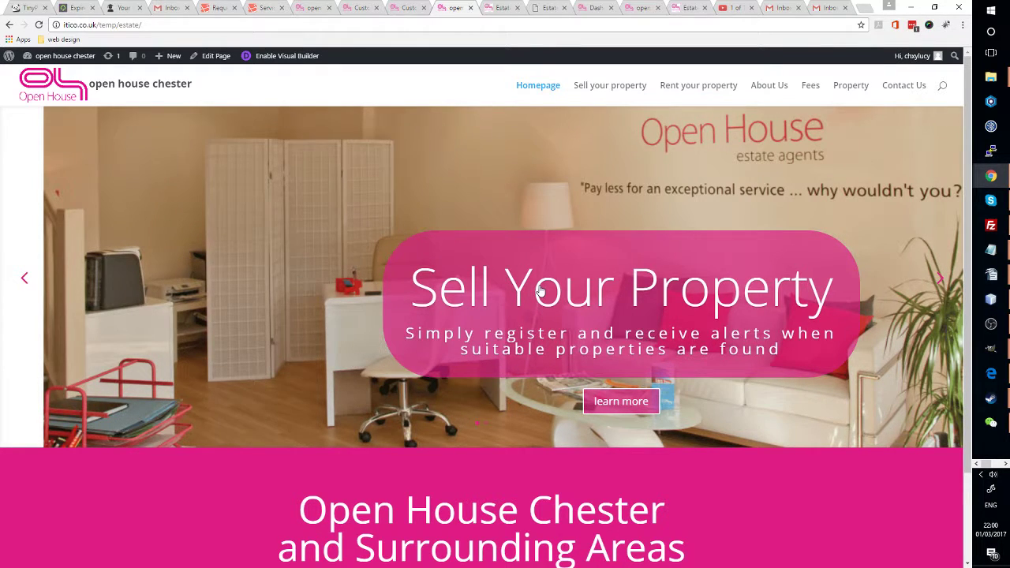
scroll(529, 290, down, 1)
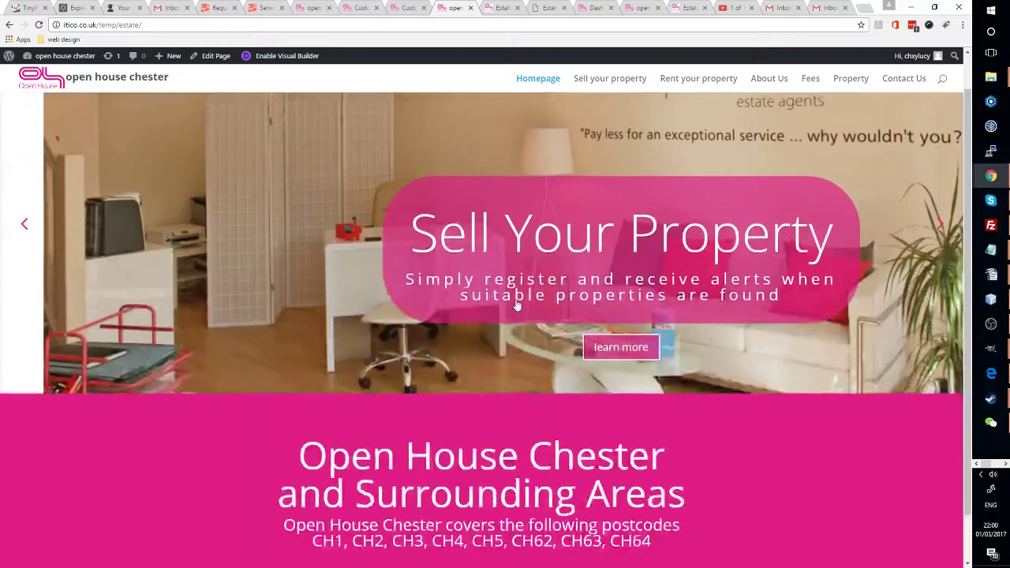
- Examine the position of the slider's text overlay and the pink postcode section beneath it on the live homepage
scroll(519, 300, up, 1)
scroll(515, 302, down, 1)
scroll(514, 300, up, 1)
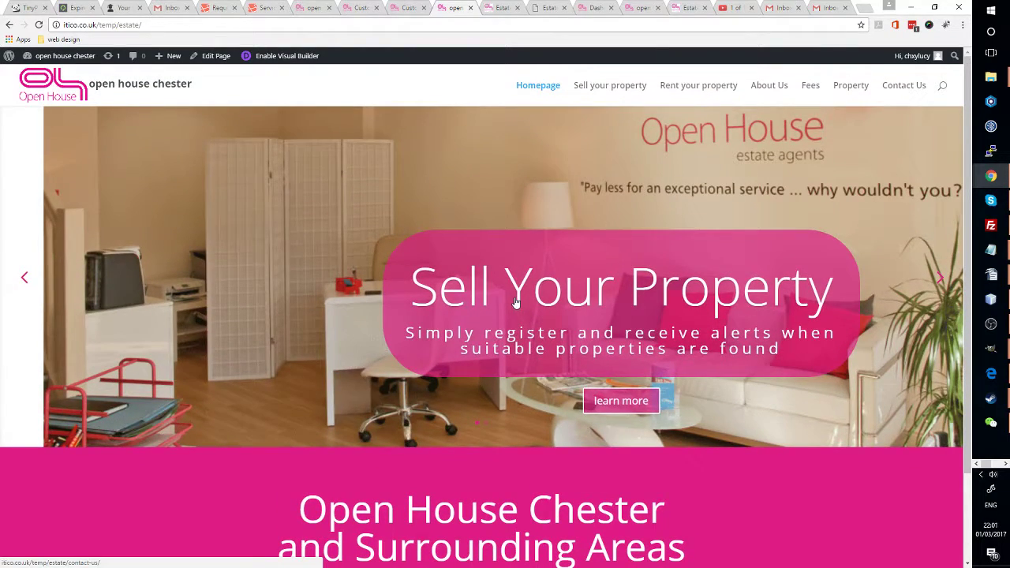
scroll(543, 347, down, 2)
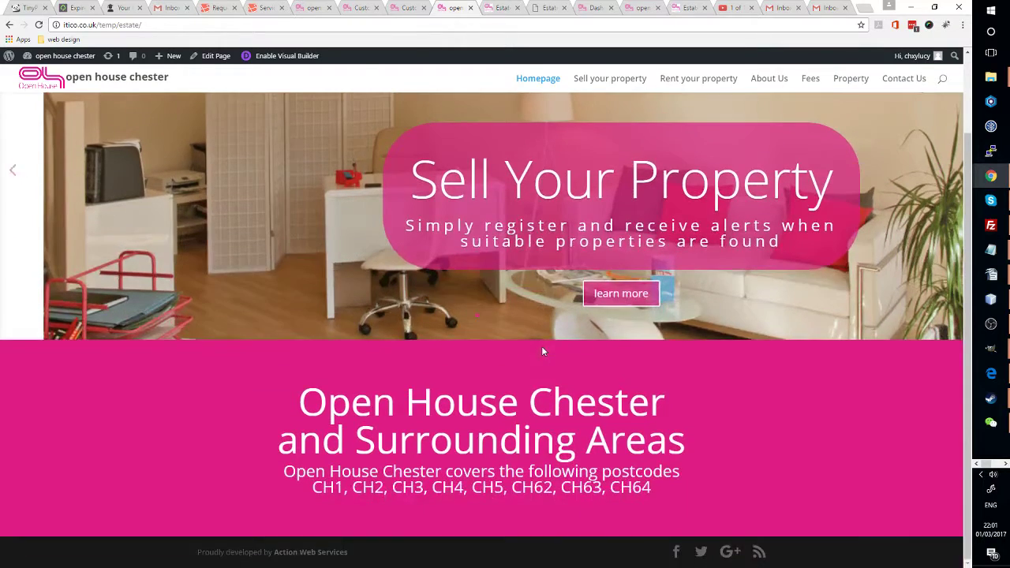
scroll(542, 351, up, 2)
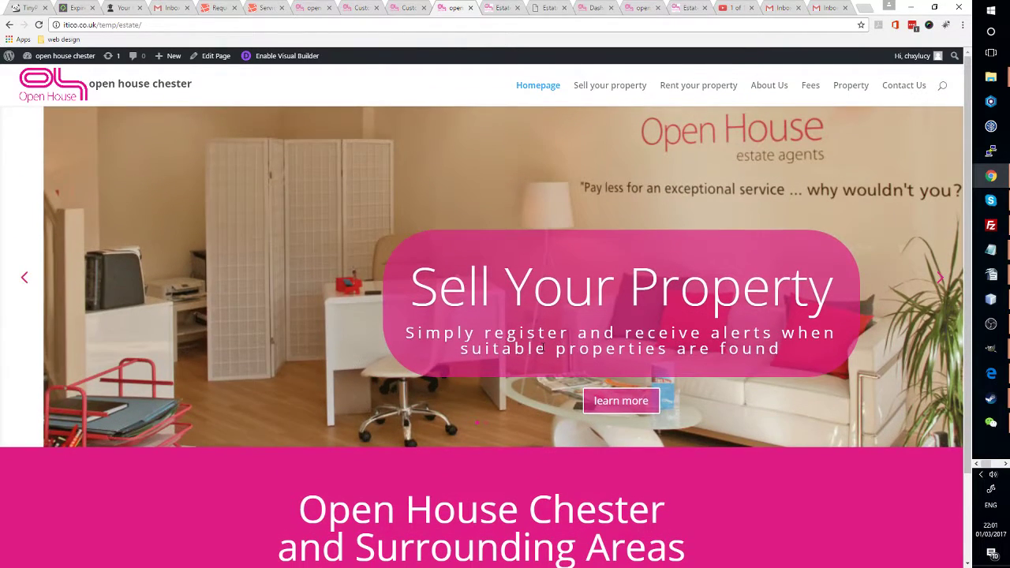
scroll(541, 348, down, 1)
scroll(541, 348, up, 1)
scroll(678, 395, down, 2)
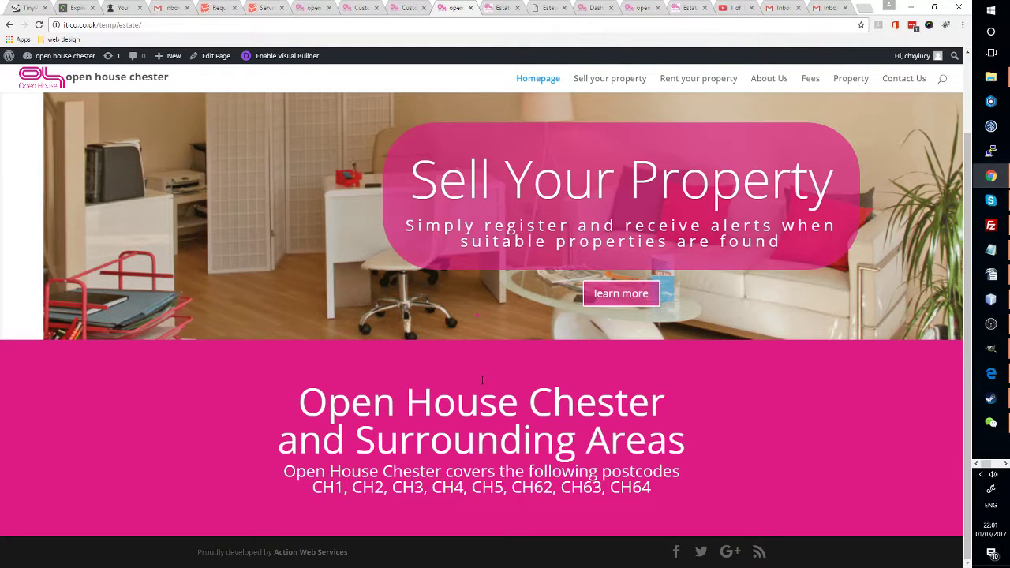
scroll(426, 371, up, 2)
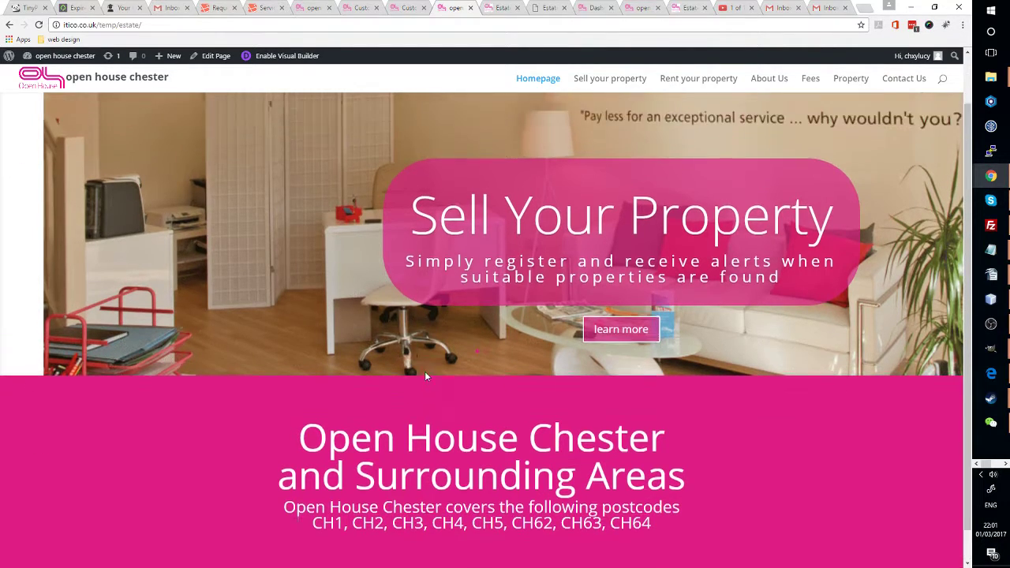
scroll(426, 372, down, 2)
scroll(426, 373, up, 2)
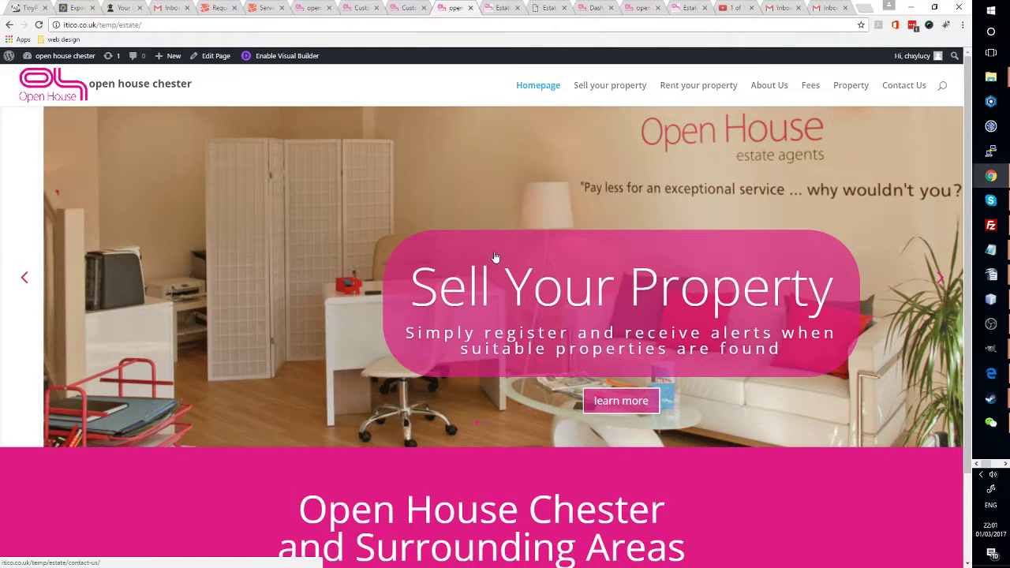
scroll(494, 258, down, 3)
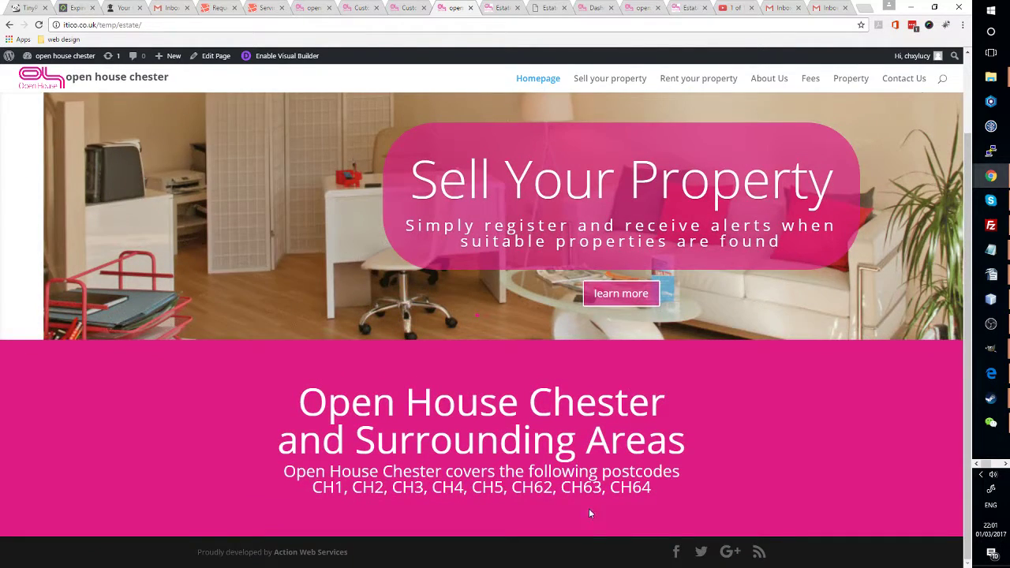
scroll(473, 363, up, 2)
scroll(354, 218, down, 2)
scroll(452, 380, up, 1)
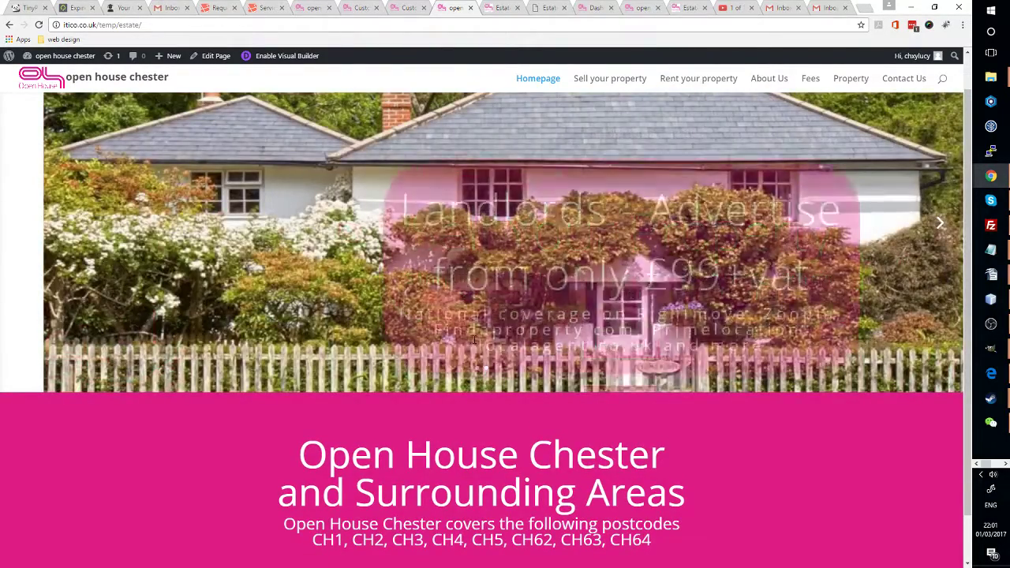
scroll(475, 337, up, 1)
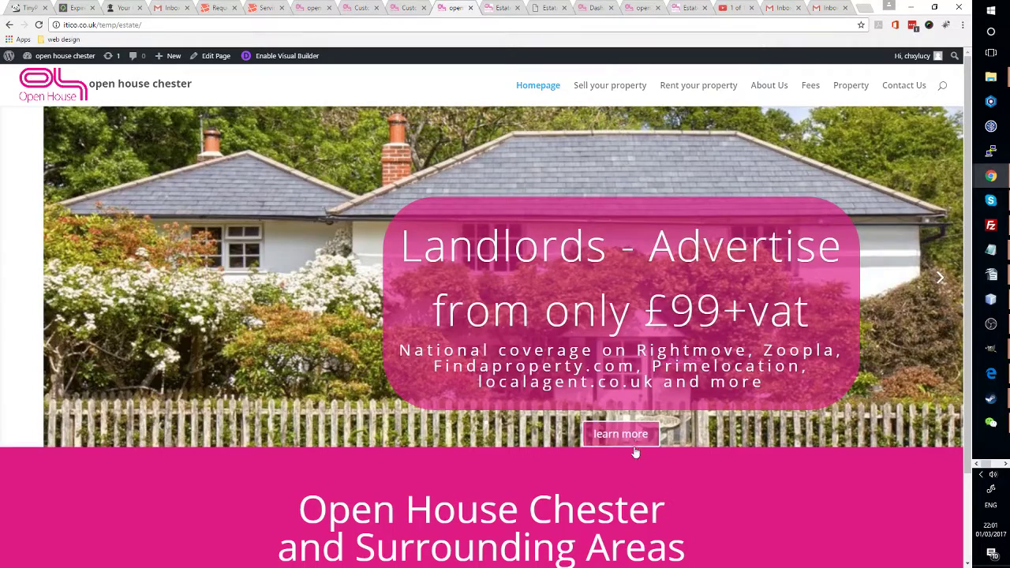
- Advance the live homepage slider to the Sell Your Property slide and check the position of its text overlay
scroll(635, 484, down, 2)
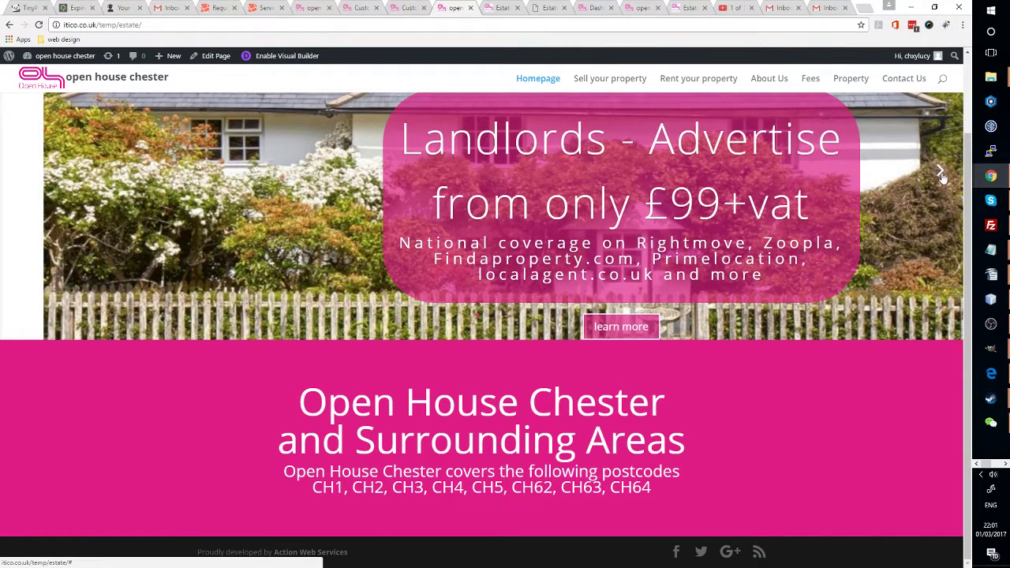
click(940, 172)
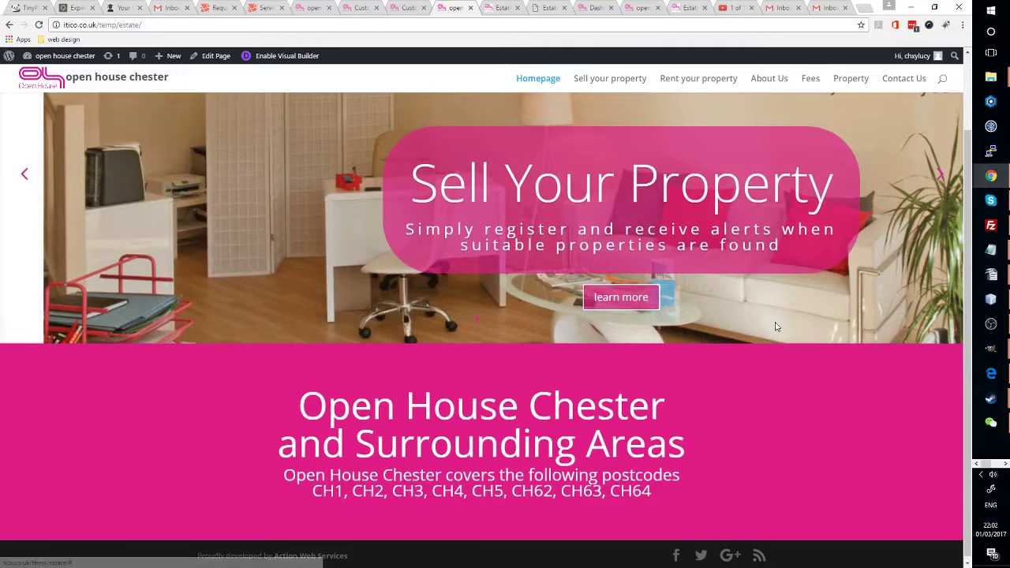
scroll(789, 261, up, 2)
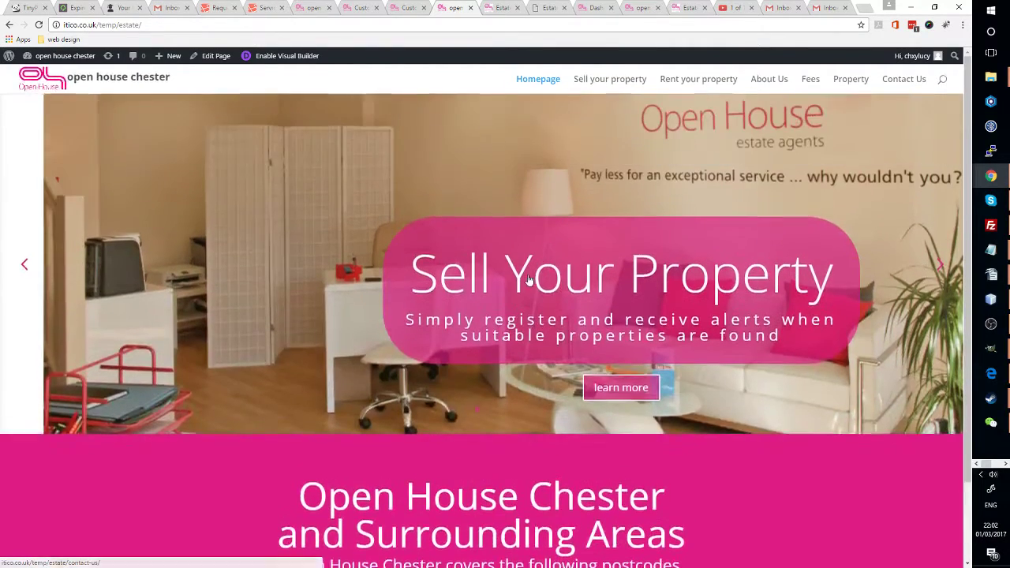
scroll(626, 417, down, 1)
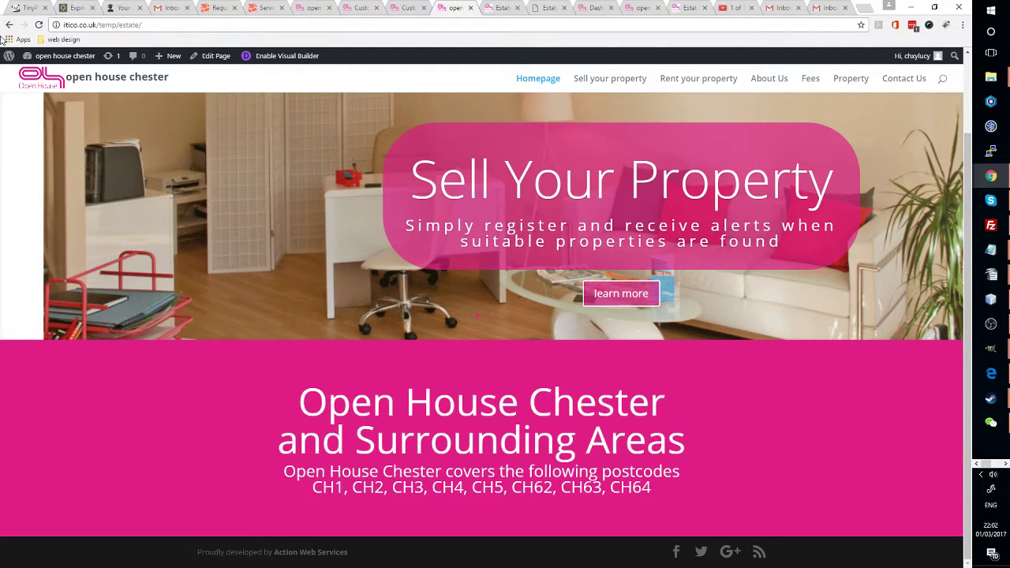
- Inspect the active slide's markup on the live homepage and close the developer tools
right_click(17, 89)
key(Escape)
right_click(34, 124)
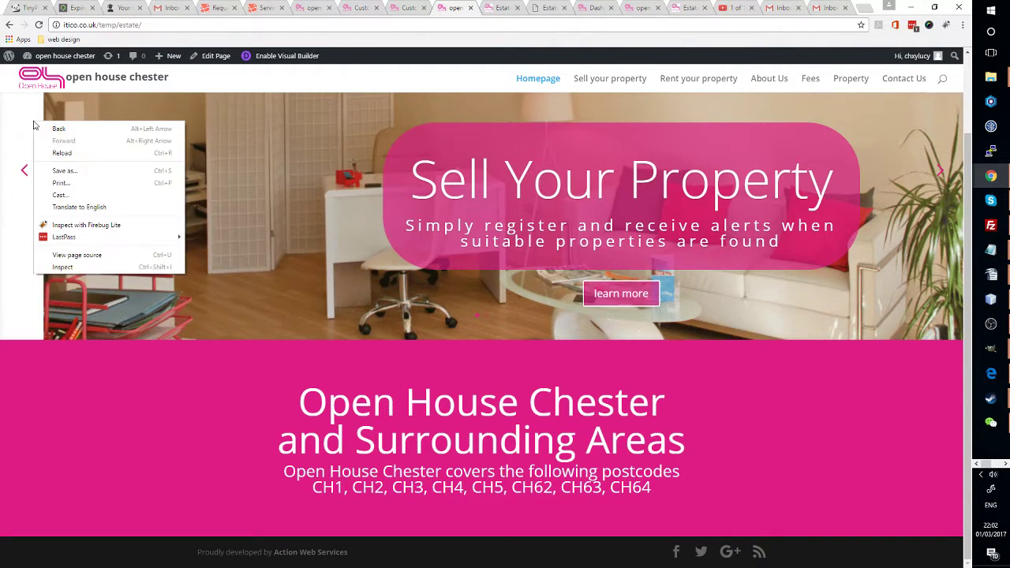
click(86, 269)
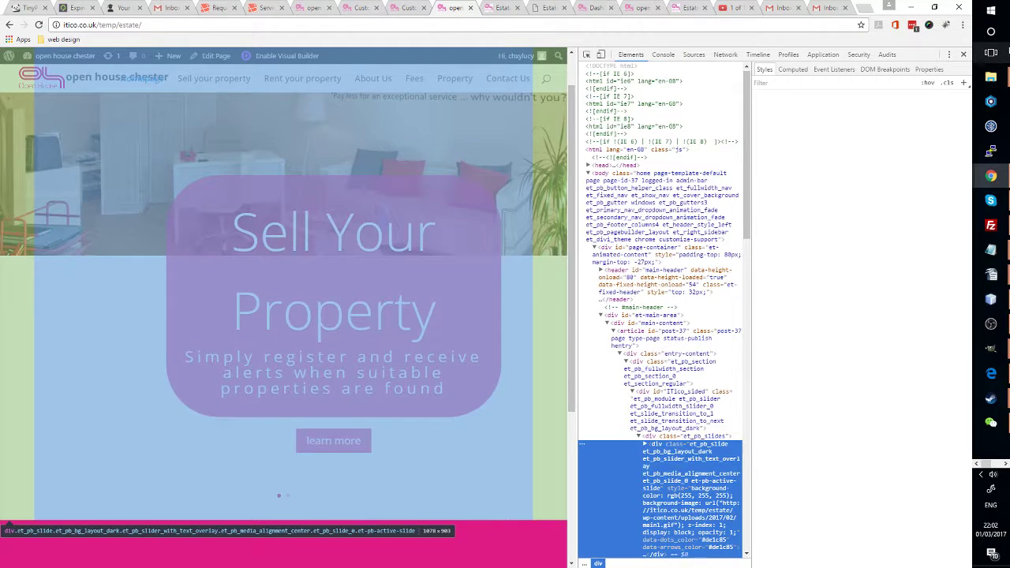
key(F12)
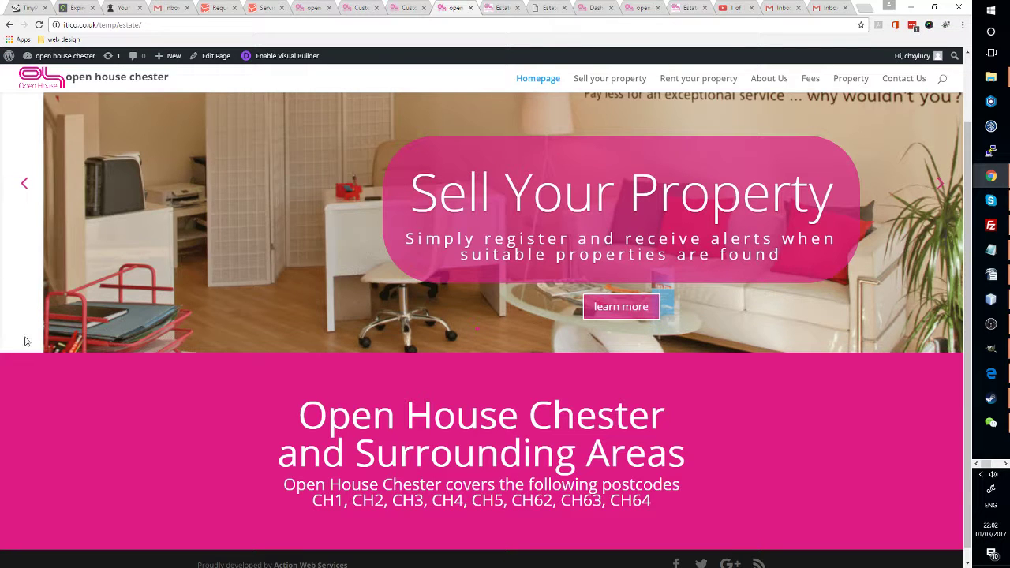
- Switch to the Visual Builder homepage and examine the sections below the second slider
click(421, 7)
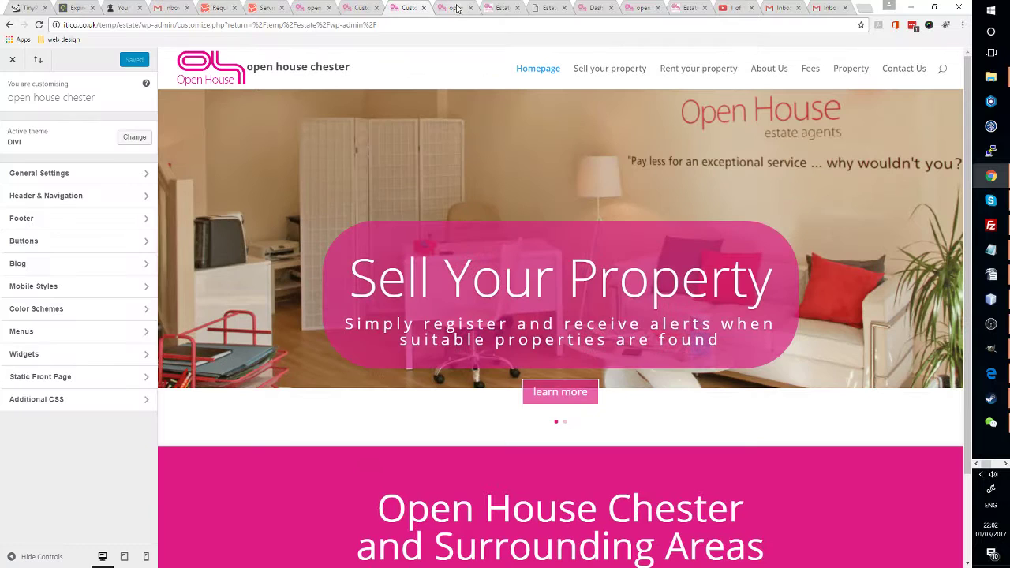
click(356, 7)
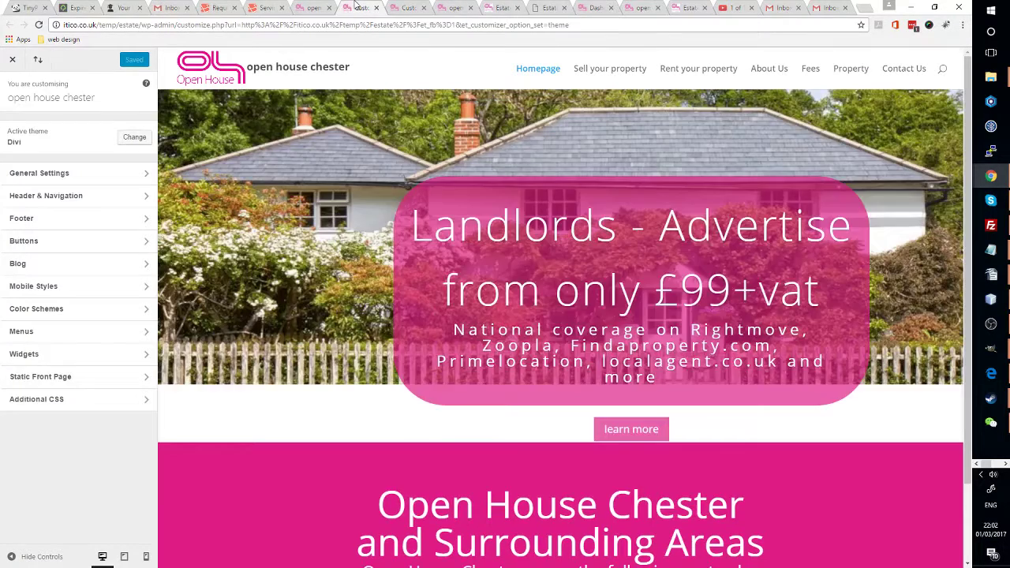
click(307, 7)
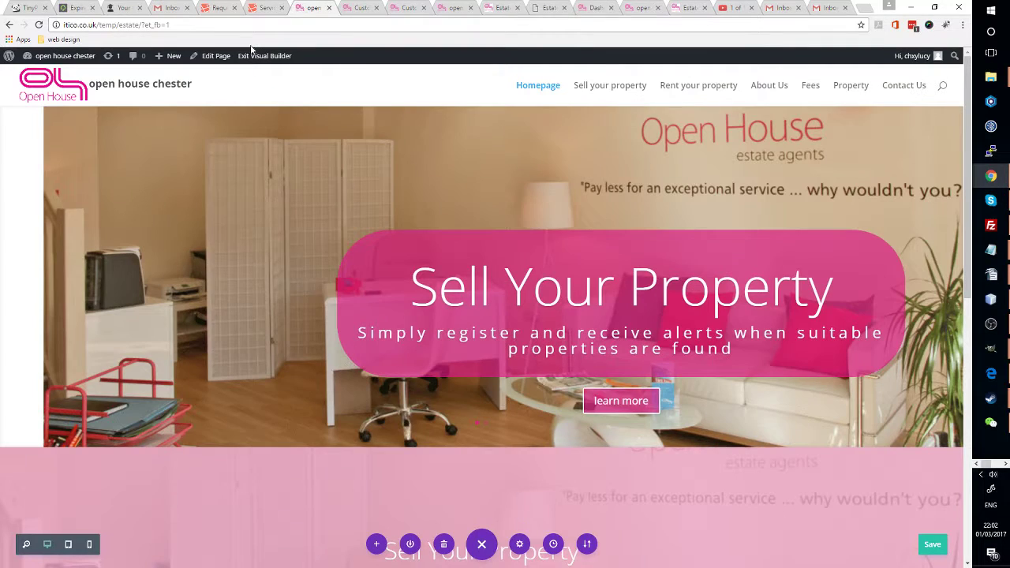
scroll(659, 401, down, 7)
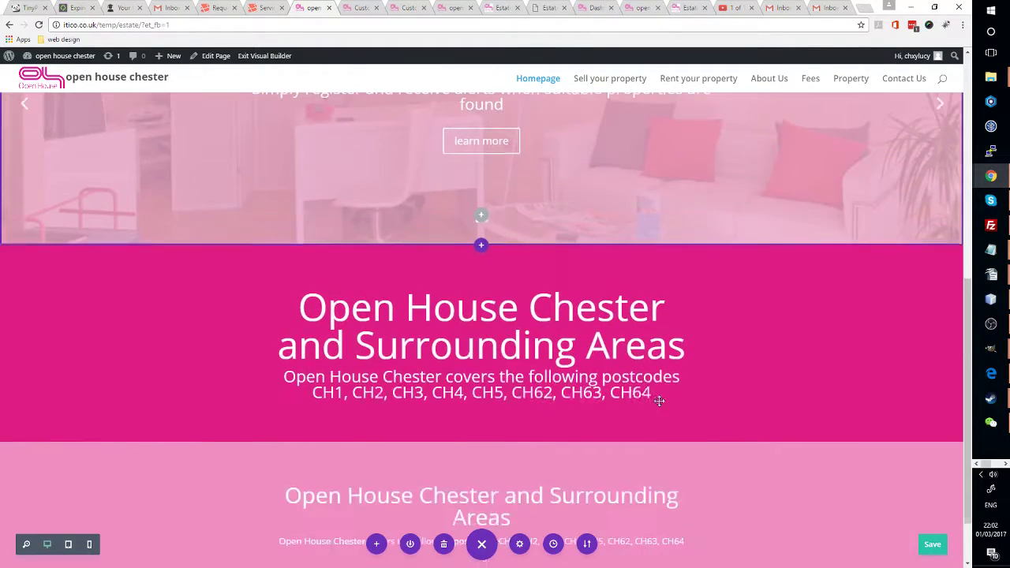
scroll(544, 411, down, 1)
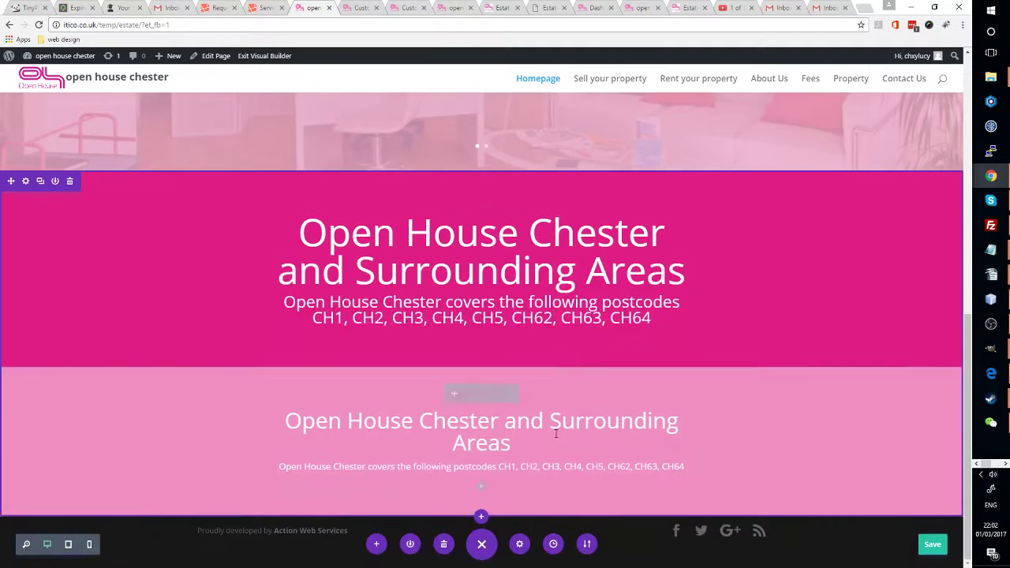
scroll(474, 363, up, 2)
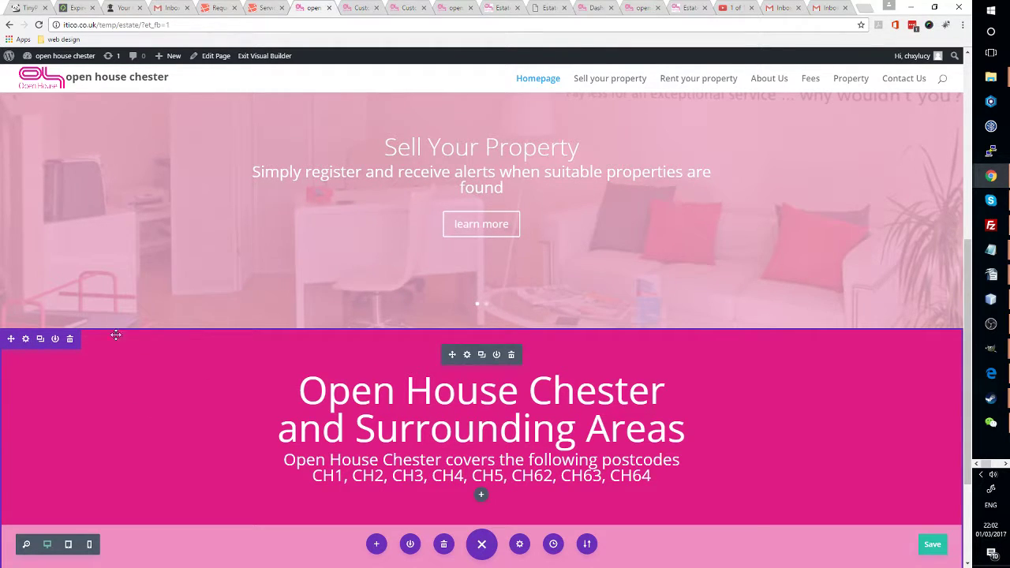
scroll(404, 493, down, 2)
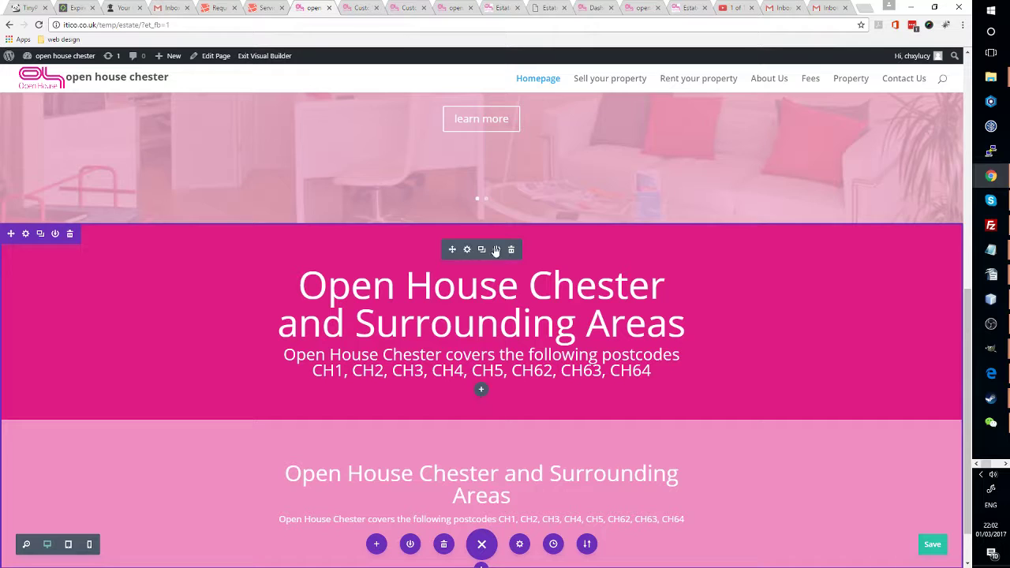
click(482, 222)
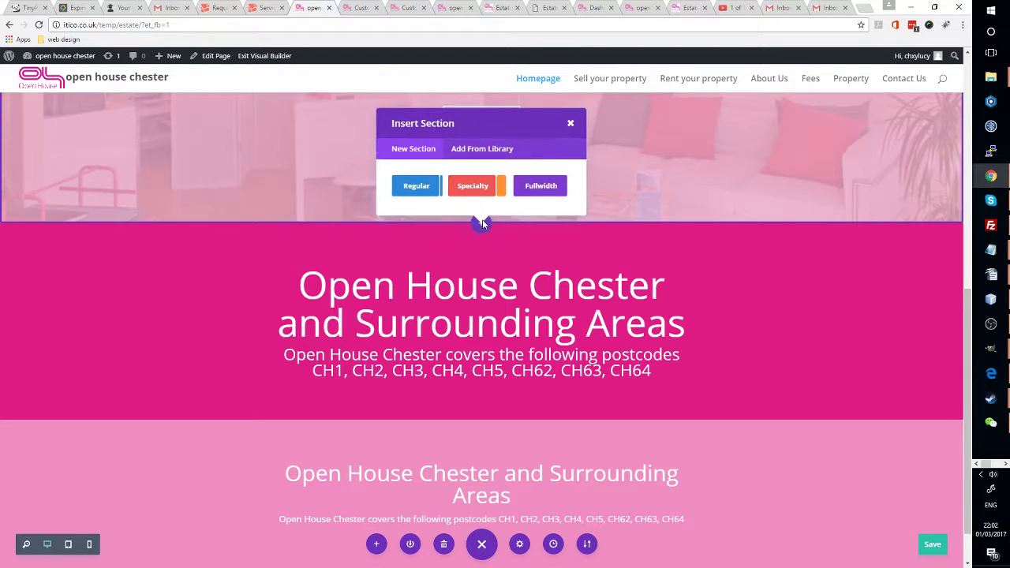
click(571, 124)
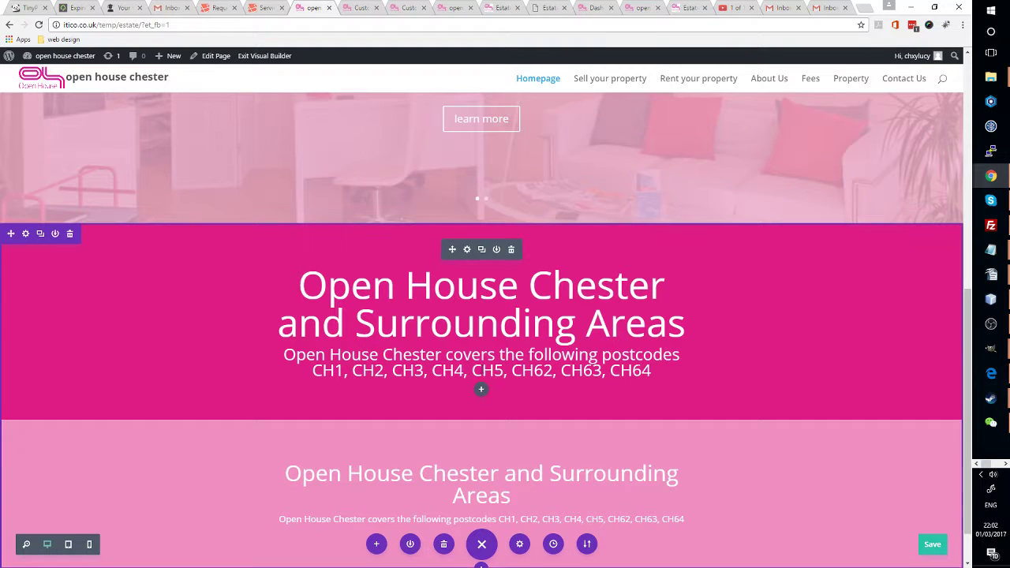
click(480, 391)
scroll(483, 309, down, 2)
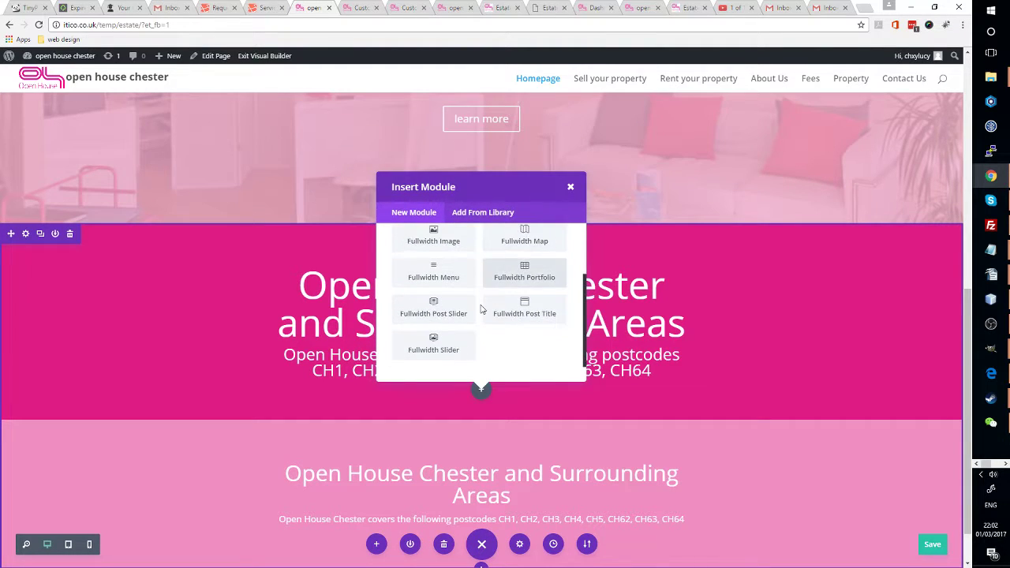
click(547, 467)
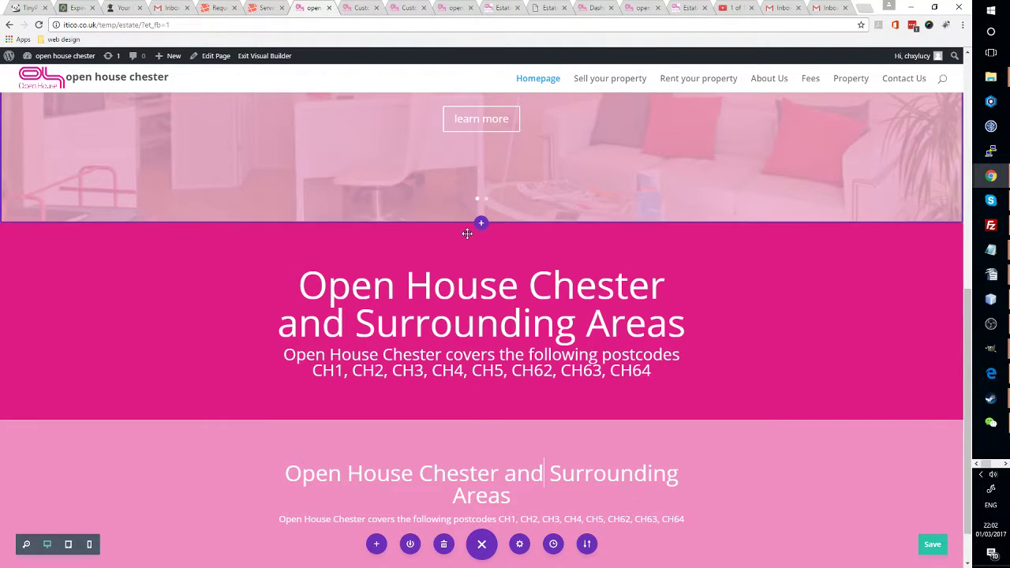
- Insert a regular section below the second slider with a three-quarter and one-quarter column row, adding no module
click(481, 221)
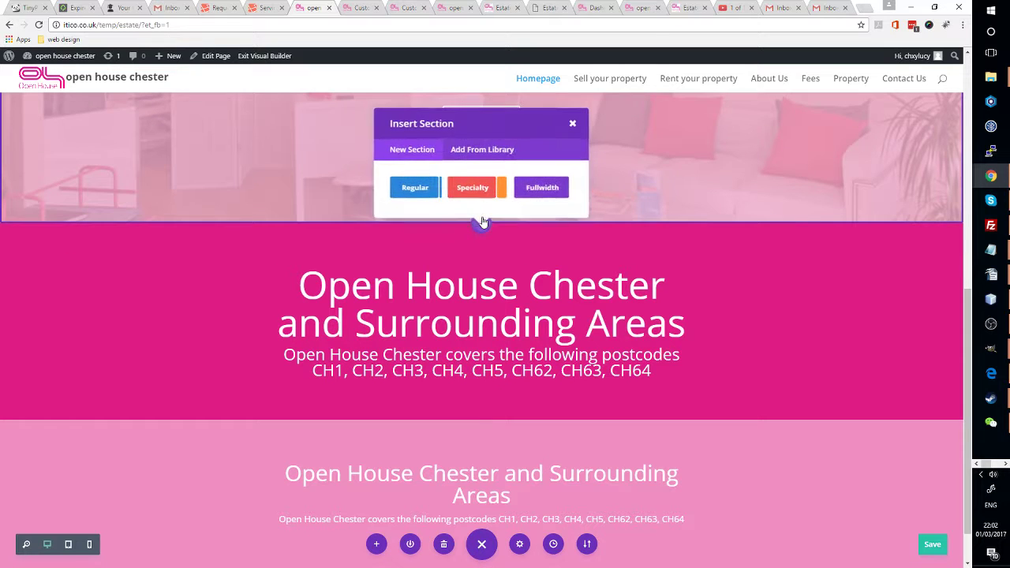
click(417, 185)
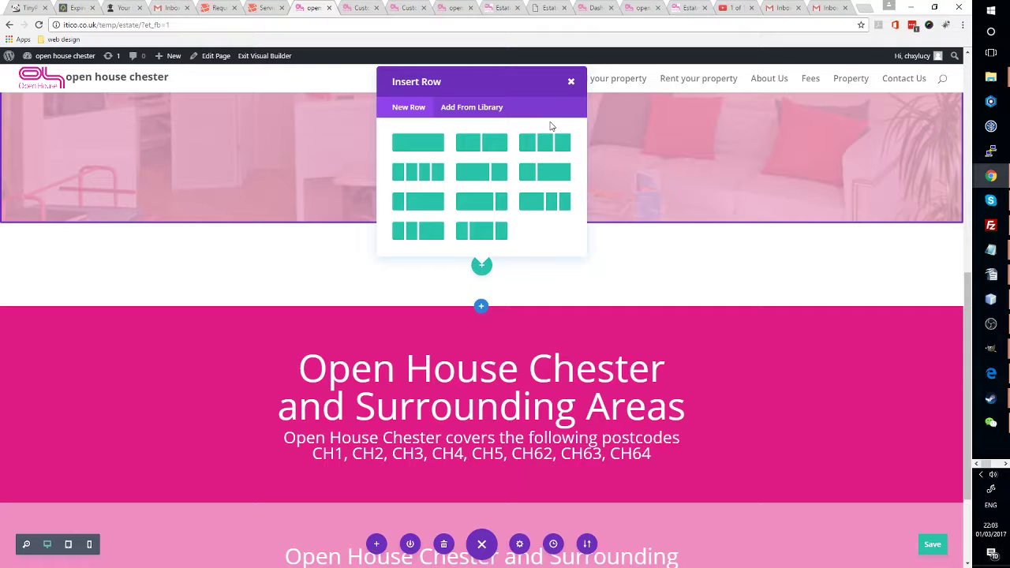
click(495, 202)
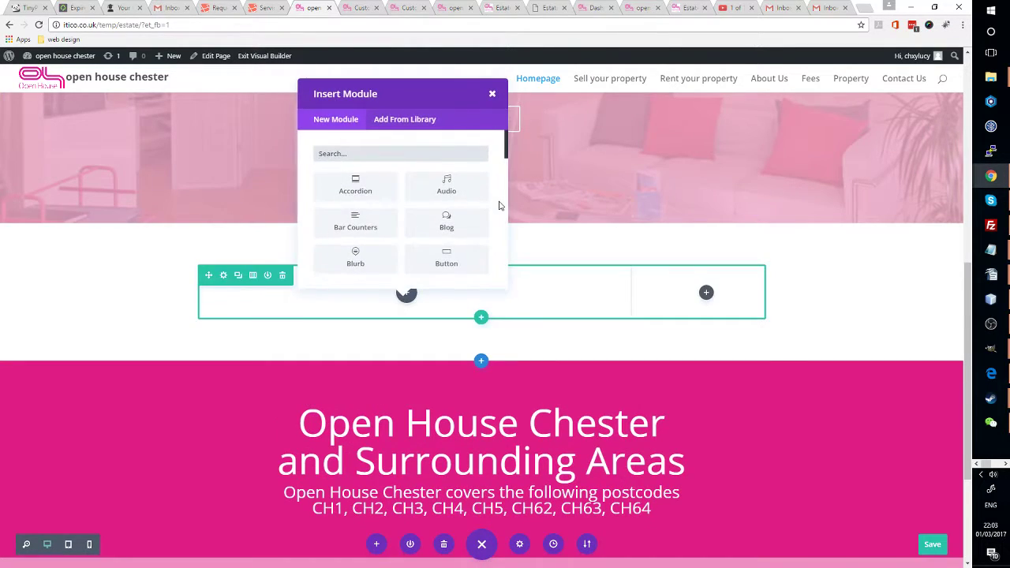
scroll(380, 185, down, 4)
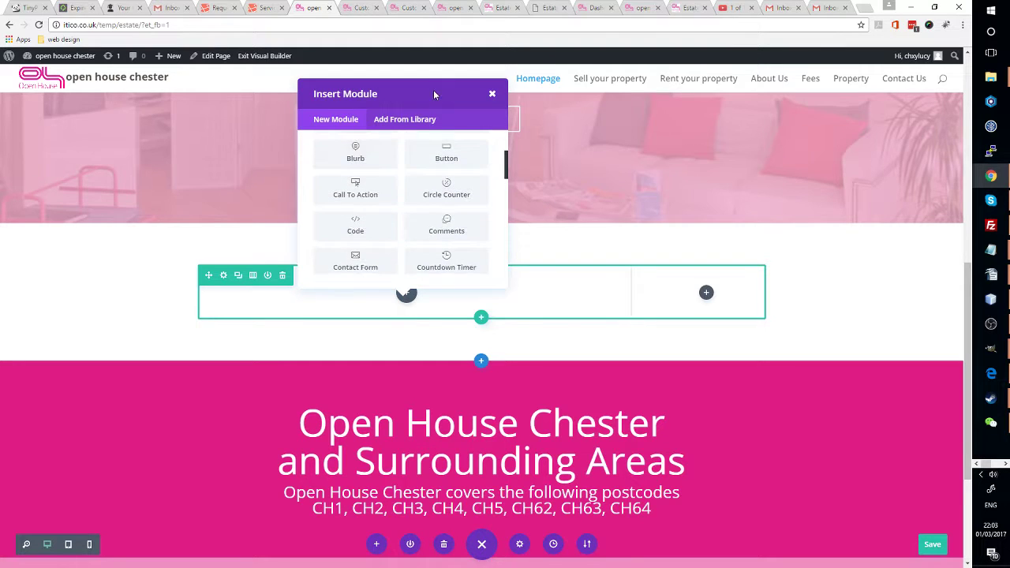
click(492, 95)
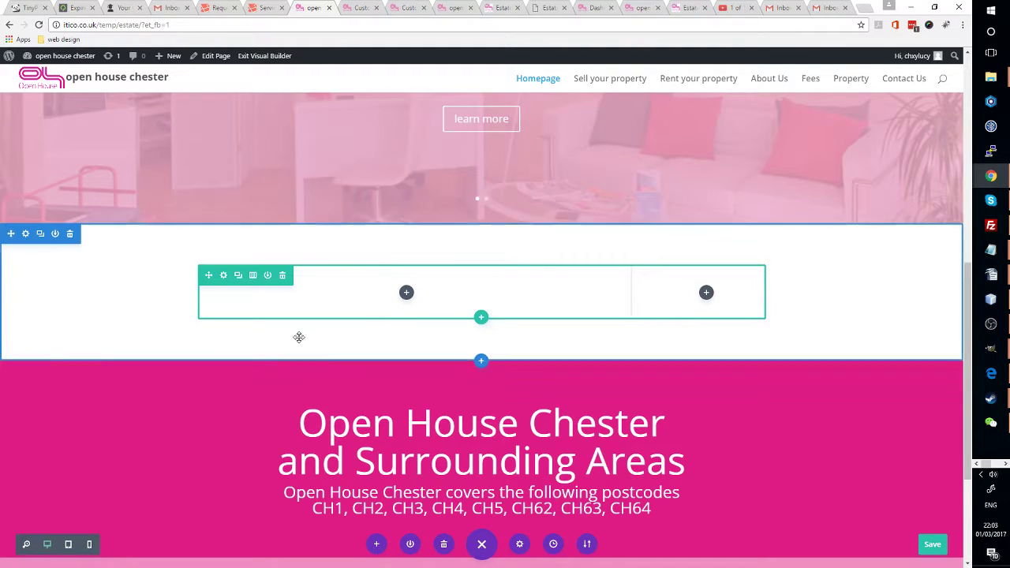
- Examine the new section's general settings, including background, parallax, padding and device visibility, and close them without changes
click(26, 233)
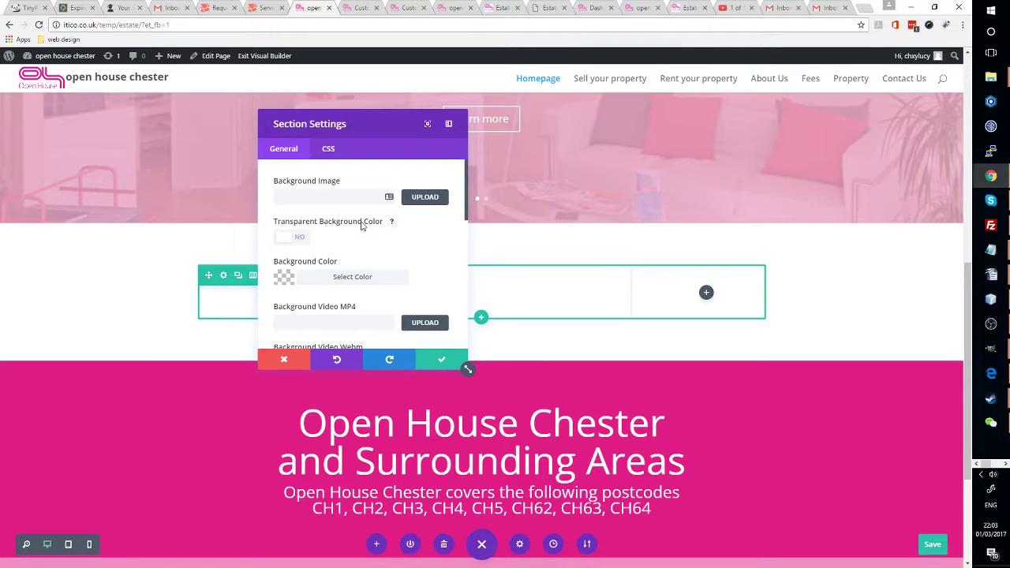
scroll(363, 224, down, 5)
scroll(361, 227, down, 5)
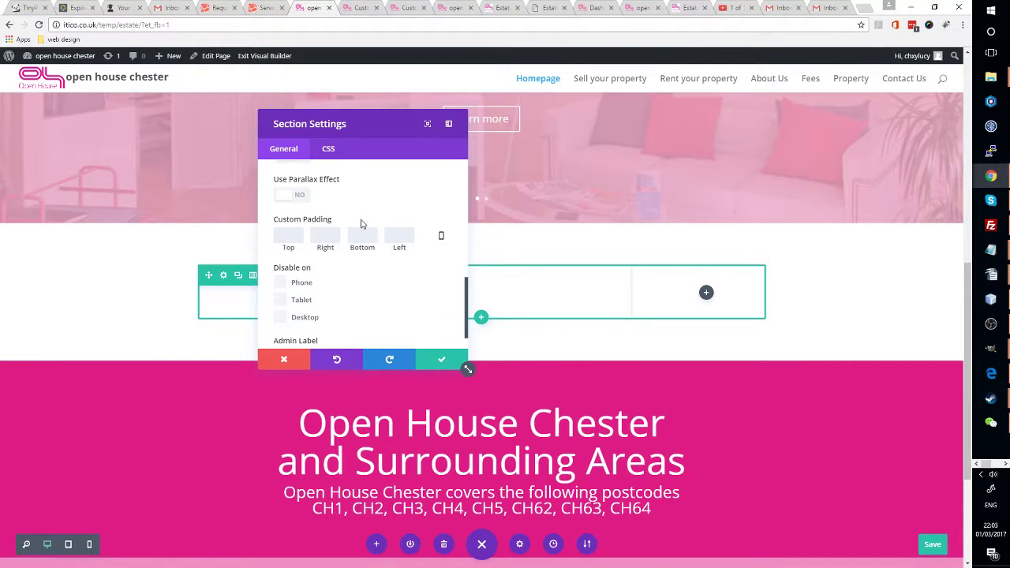
scroll(361, 220, up, 5)
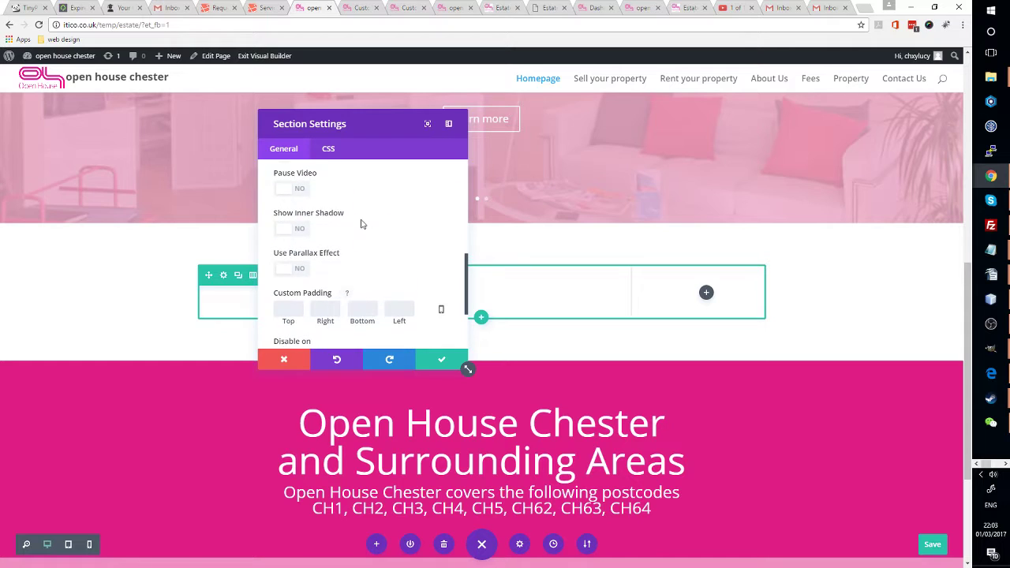
scroll(361, 221, up, 4)
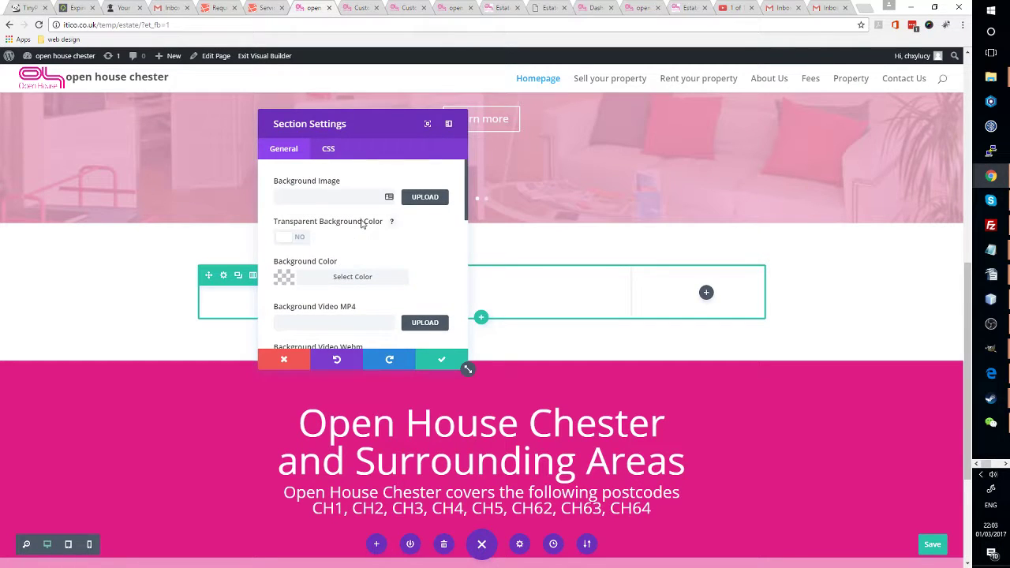
scroll(361, 222, down, 2)
scroll(362, 220, down, 5)
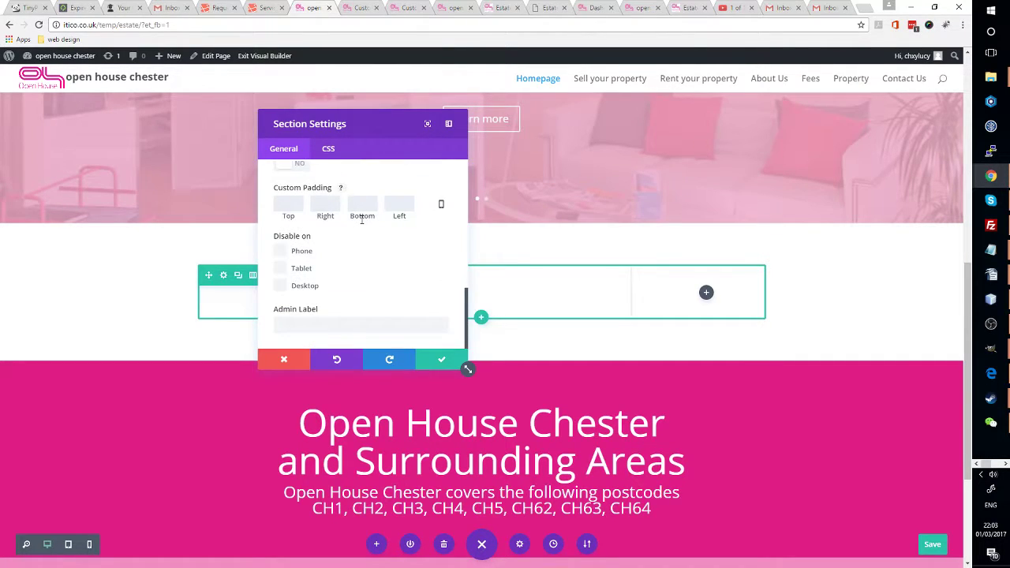
scroll(362, 220, up, 4)
scroll(361, 221, down, 4)
scroll(362, 224, up, 1)
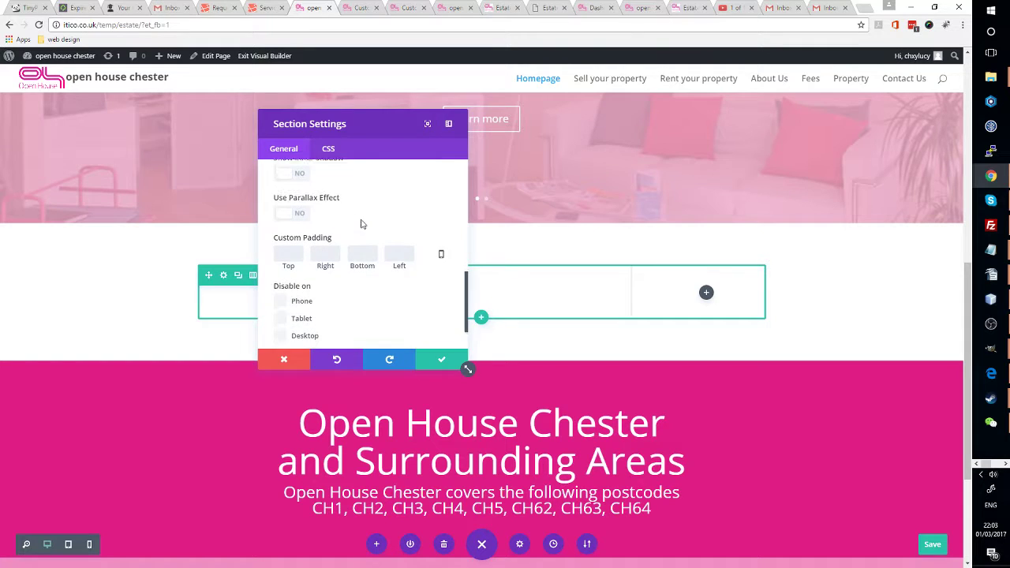
scroll(361, 224, up, 2)
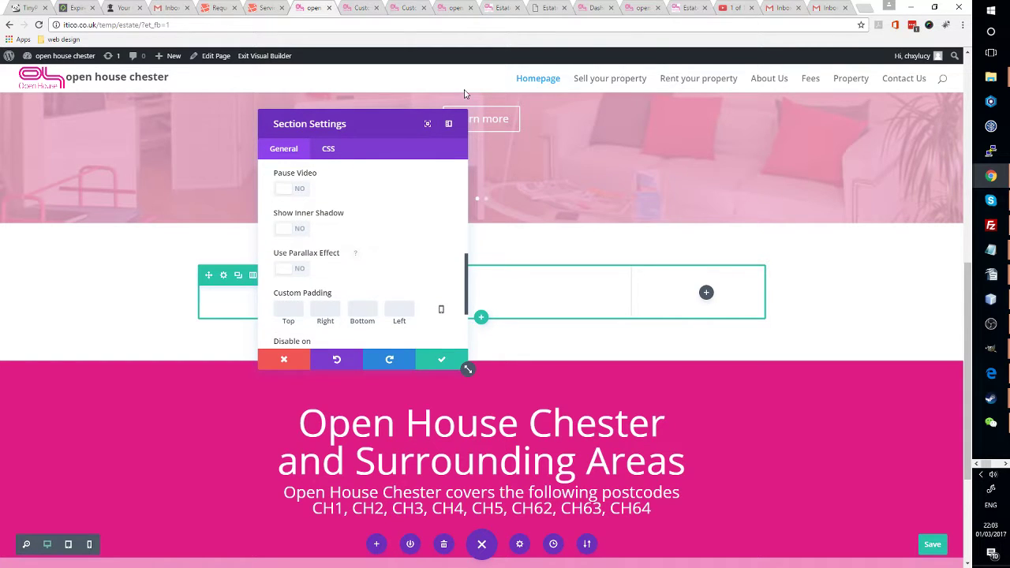
click(289, 361)
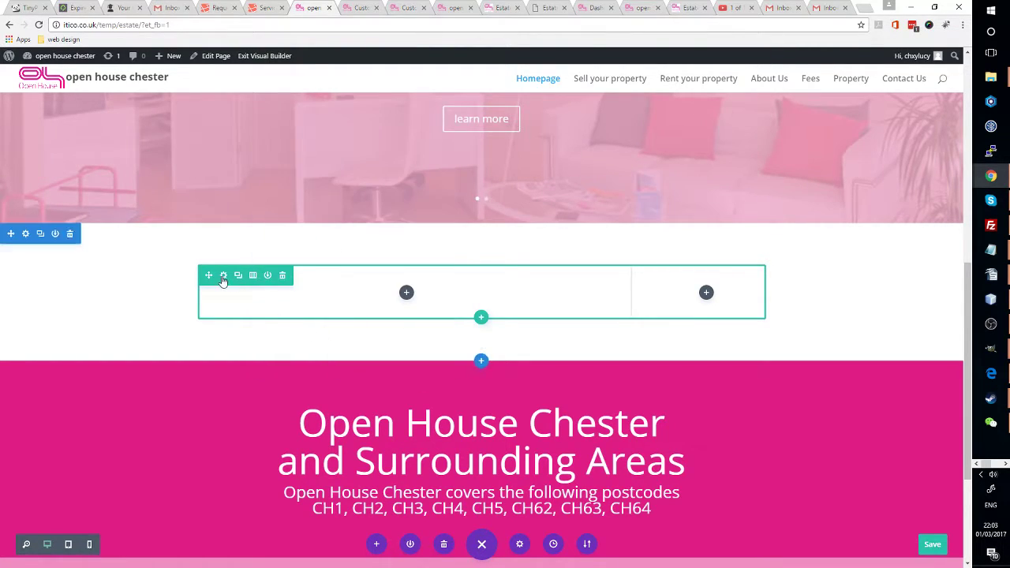
- Make the new section's row fullwidth and set its custom padding to 0px on all four sides
click(223, 276)
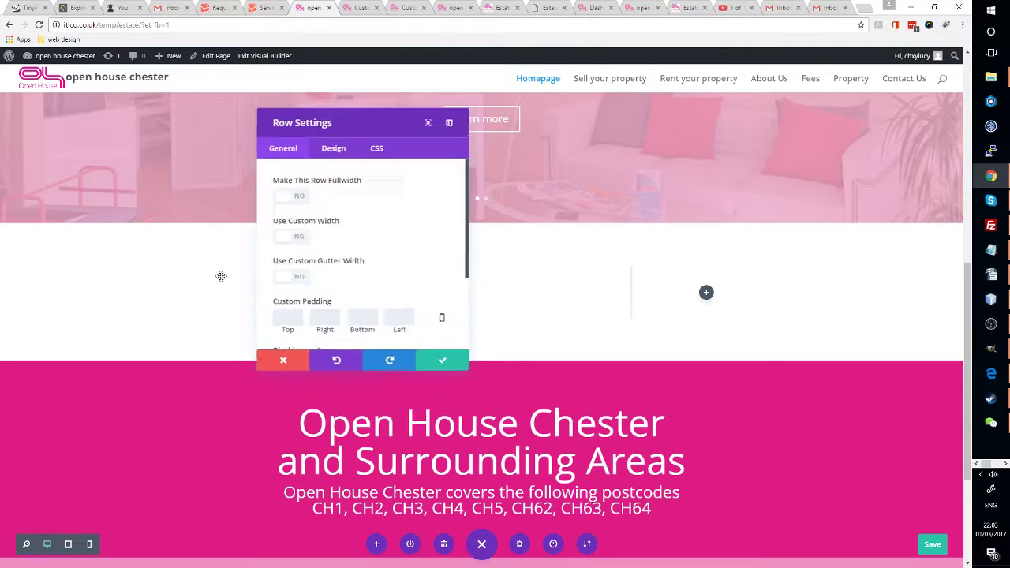
click(291, 198)
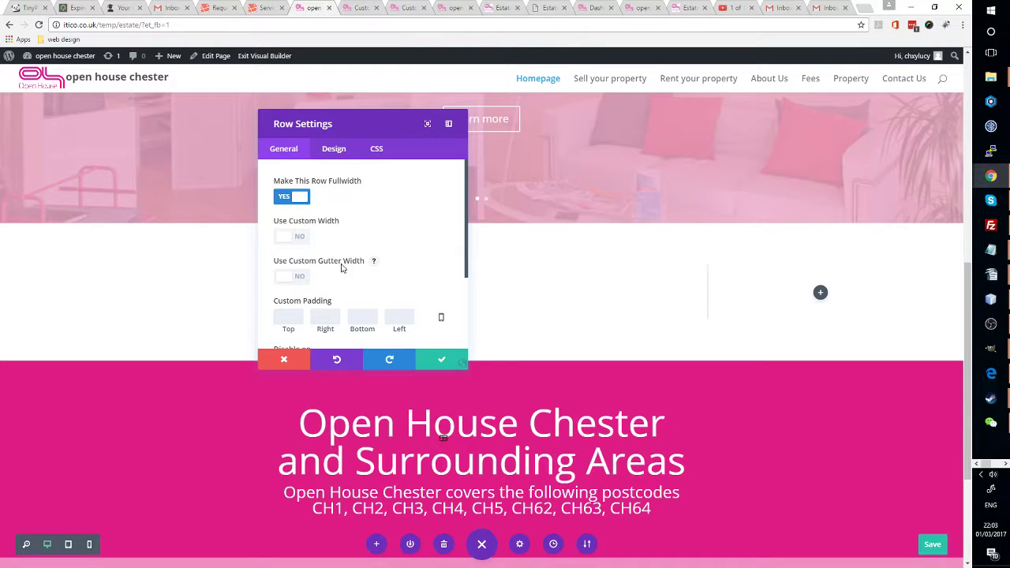
scroll(352, 252, down, 3)
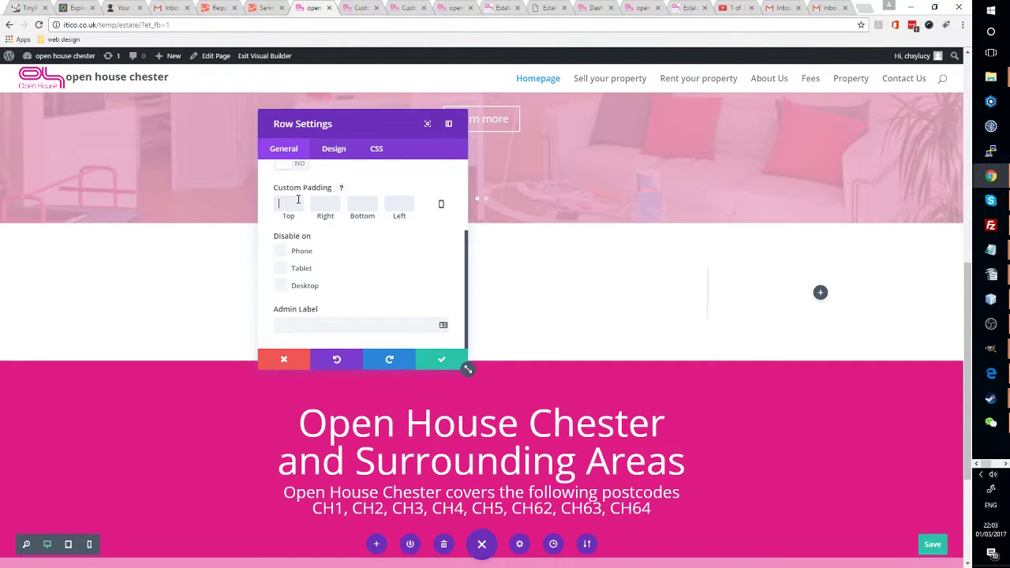
text(0)
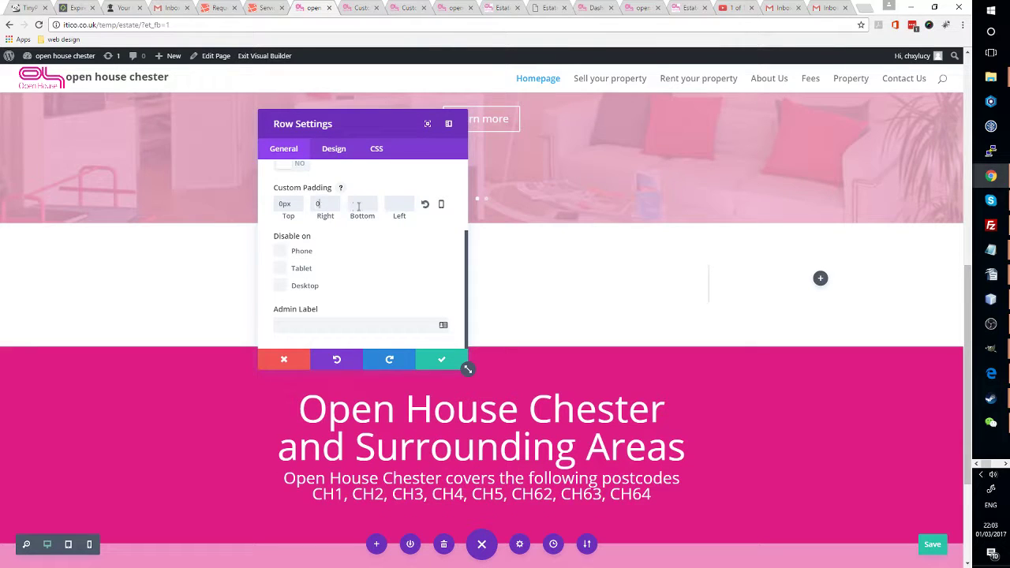
click(357, 206)
text(0)
click(398, 207)
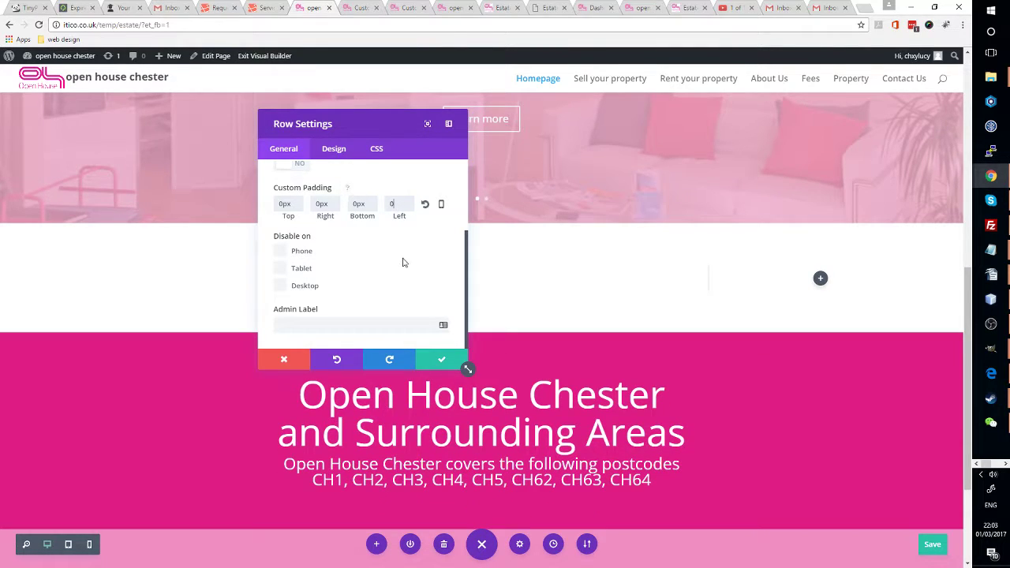
right_click(414, 244)
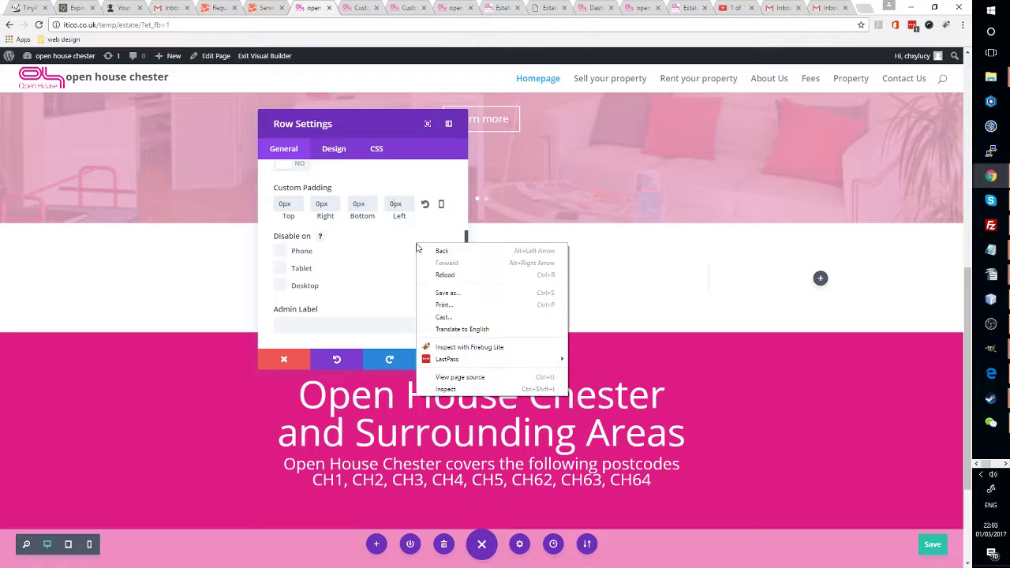
click(417, 224)
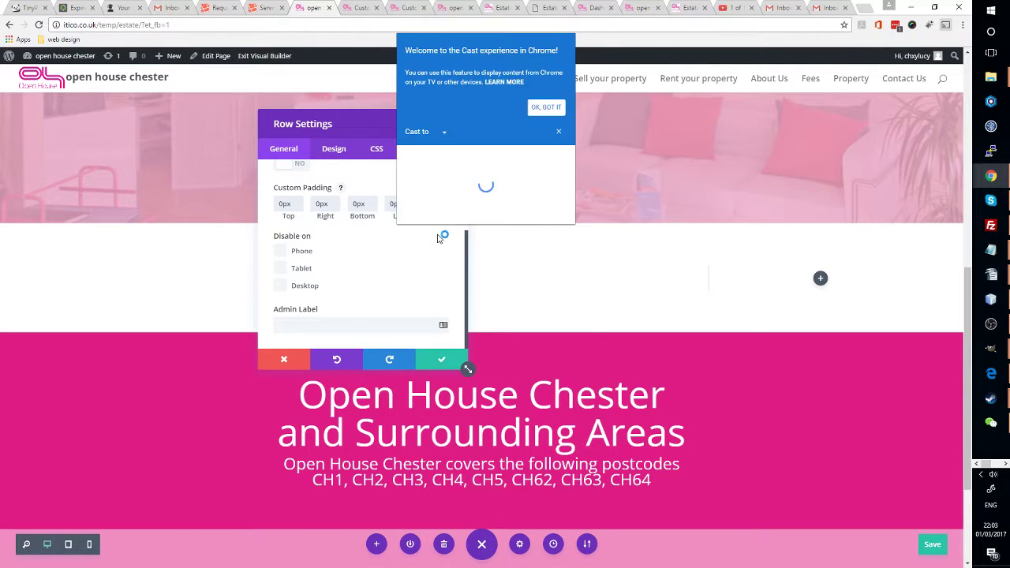
click(559, 131)
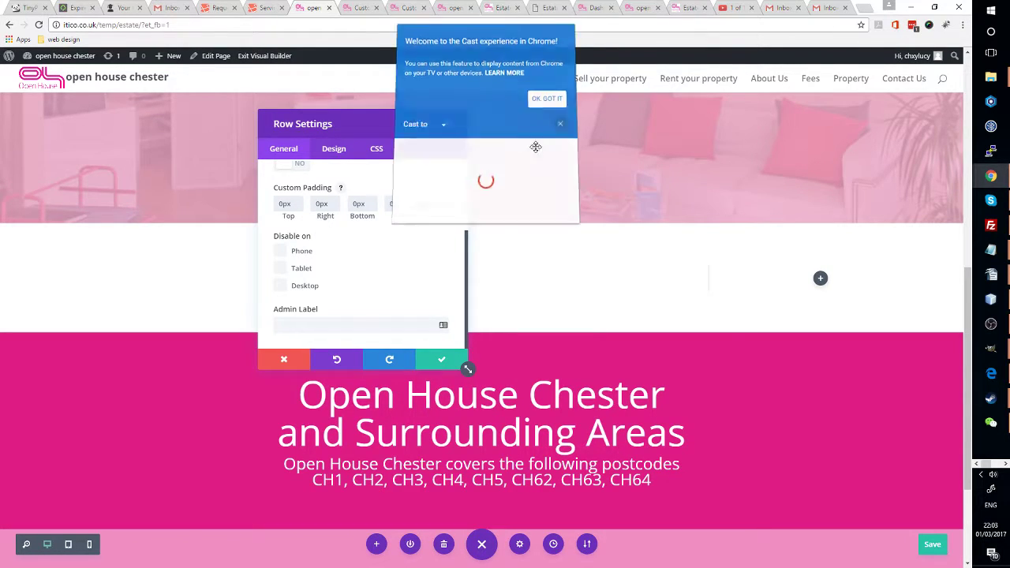
- Review the row's general settings for width, gutter, padding and device visibility
scroll(411, 246, up, 2)
scroll(412, 245, up, 1)
scroll(414, 252, down, 3)
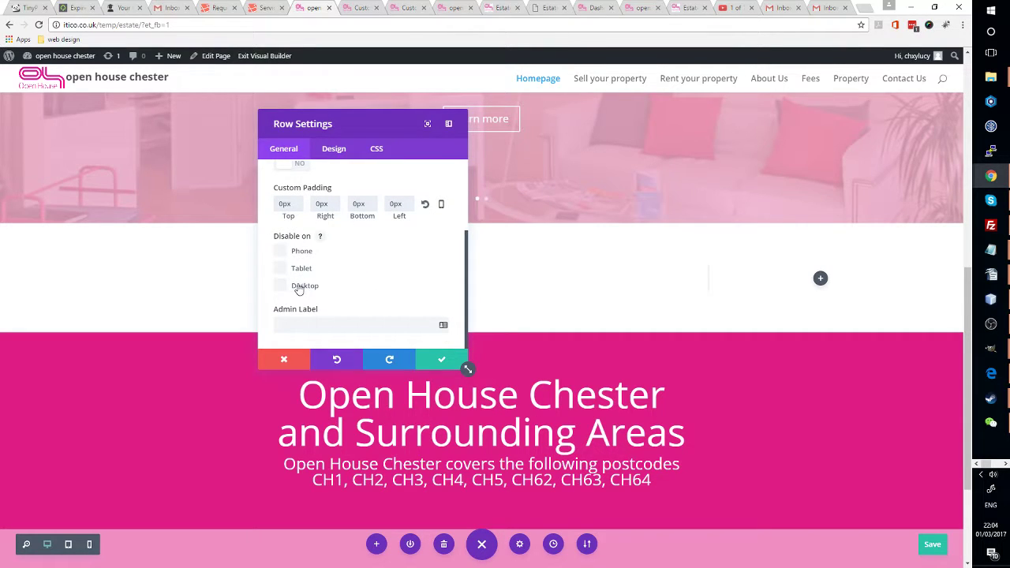
scroll(403, 307, up, 3)
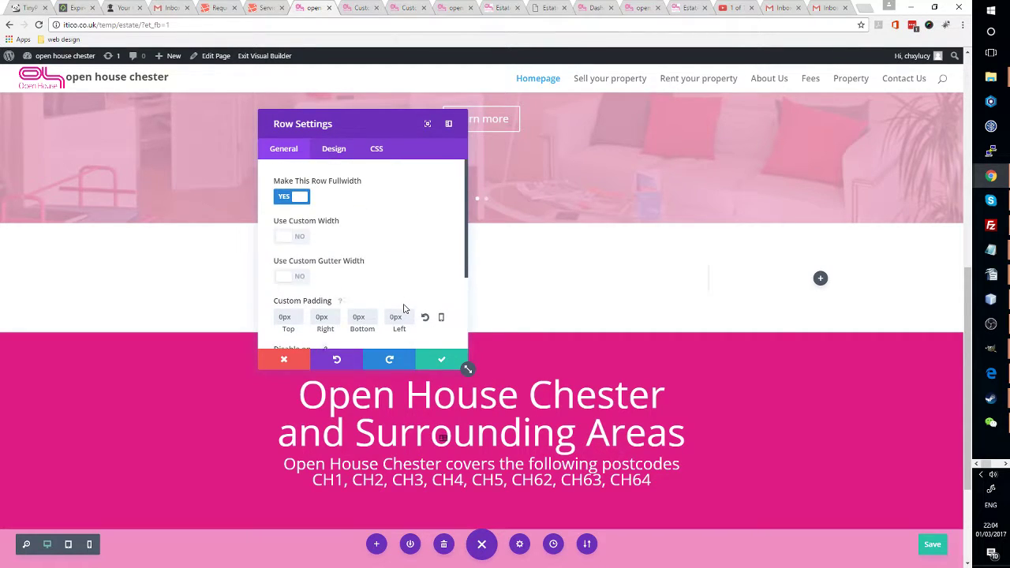
scroll(403, 308, down, 3)
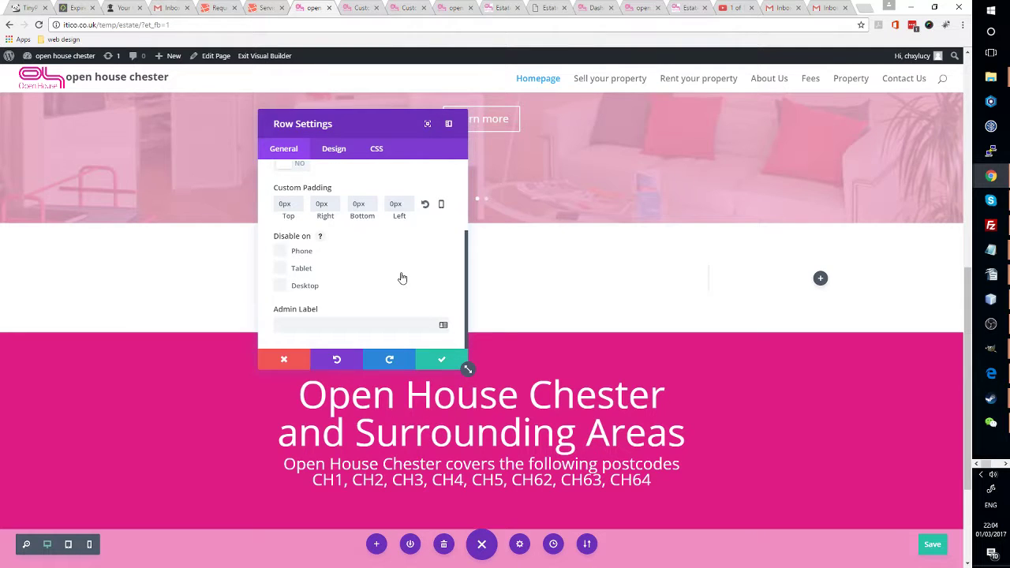
scroll(402, 286, up, 3)
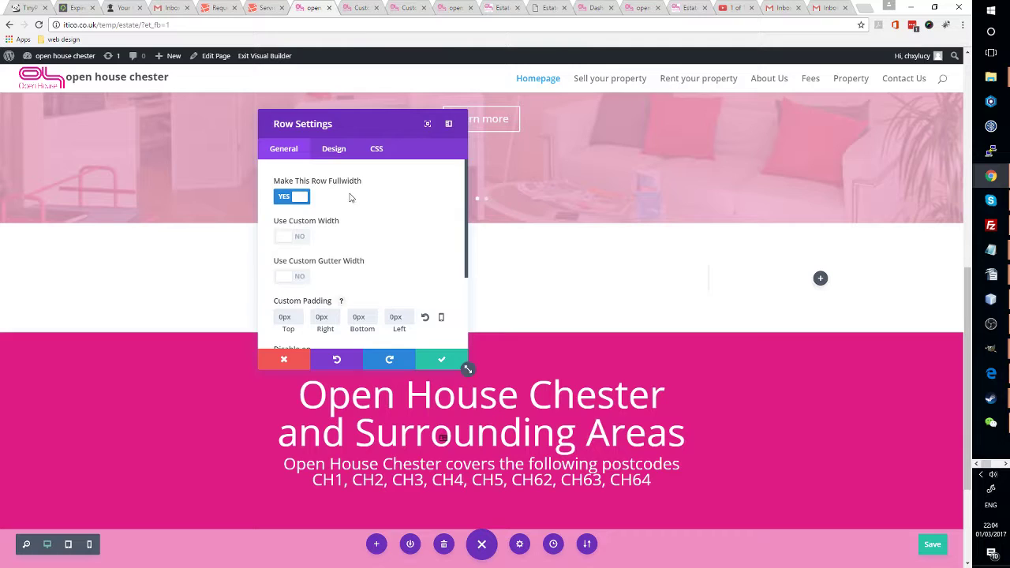
scroll(367, 300, down, 3)
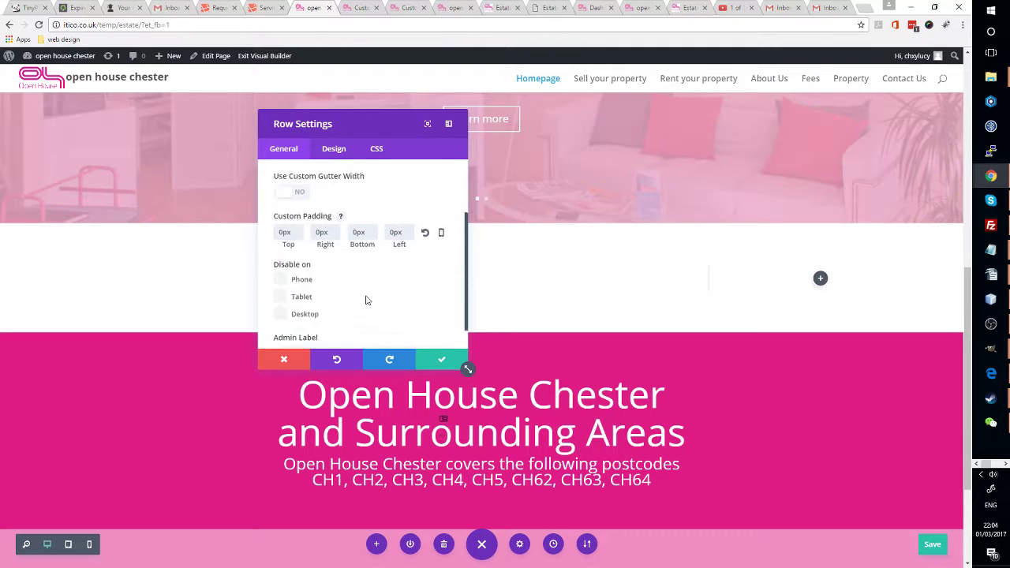
- Set the row's custom margin to 0px on all four sides and save the row settings
click(339, 144)
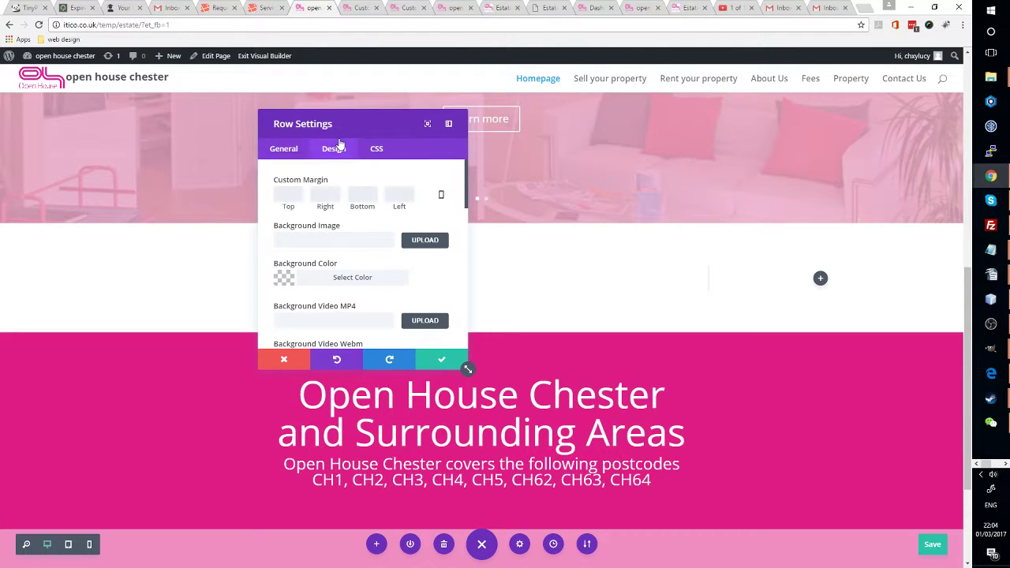
click(303, 194)
text(0)
text(0)
key(Tab)
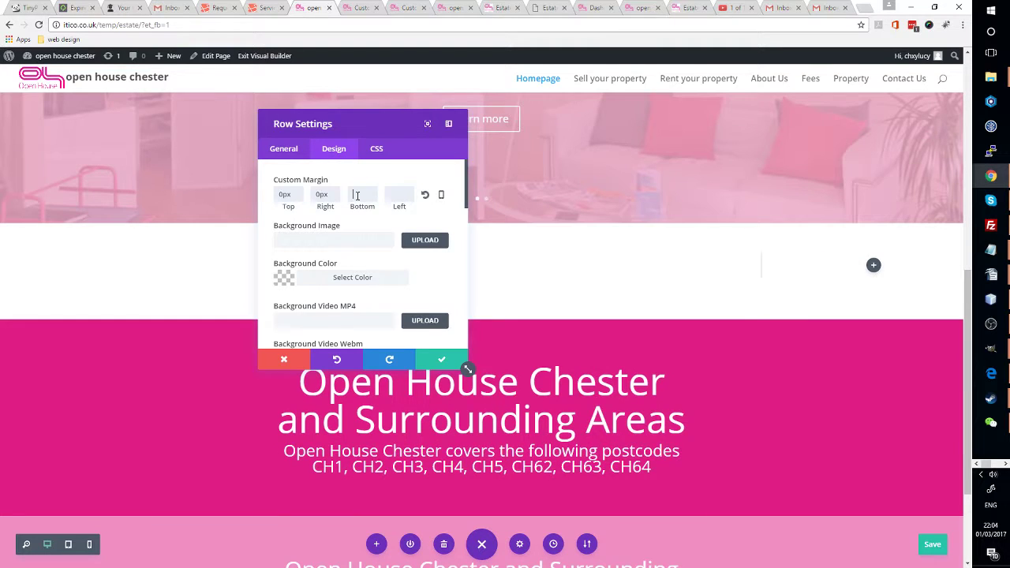
text(00)
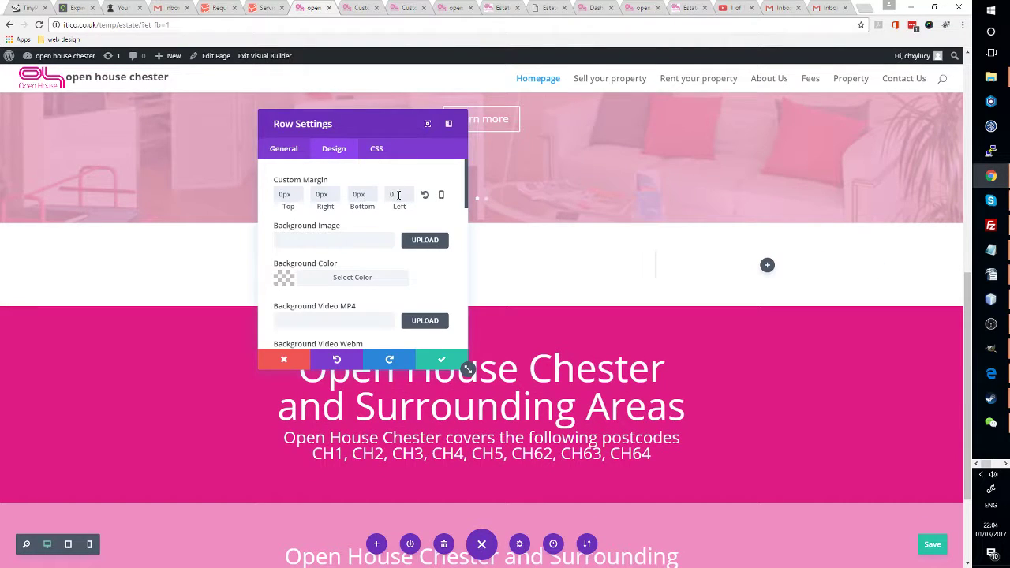
key(Tab)
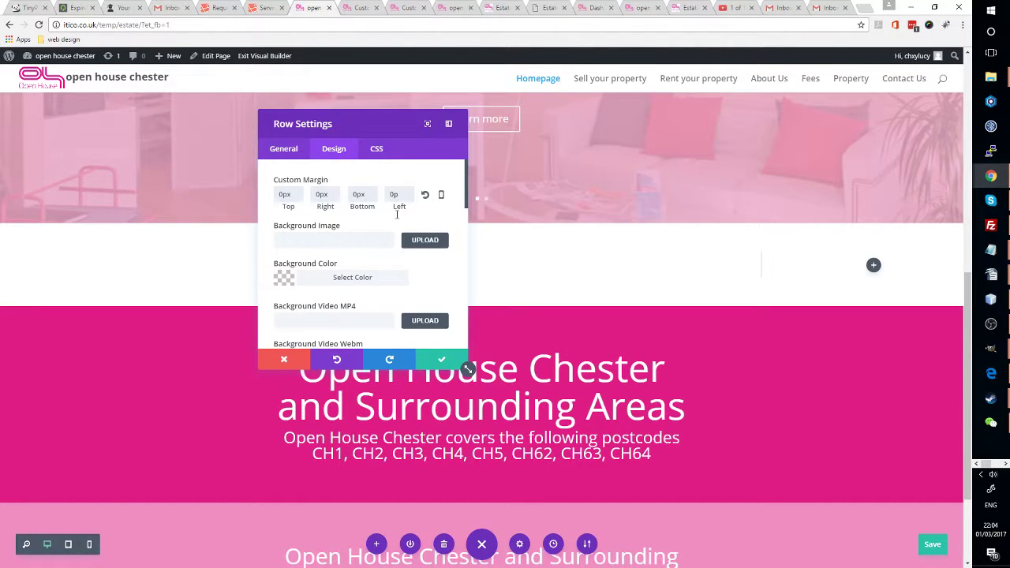
text(x)
scroll(327, 190, down, 3)
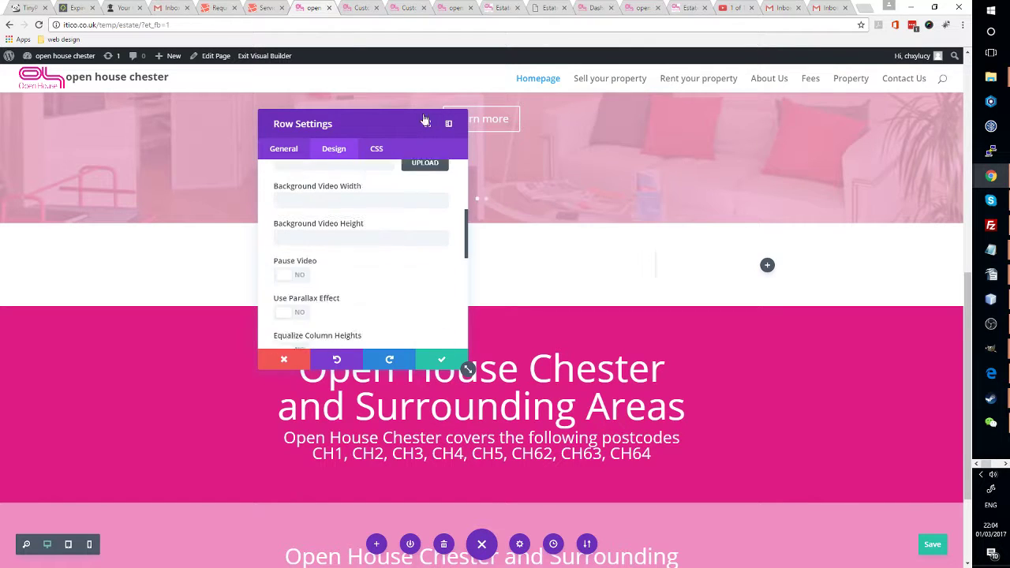
scroll(379, 313, up, 3)
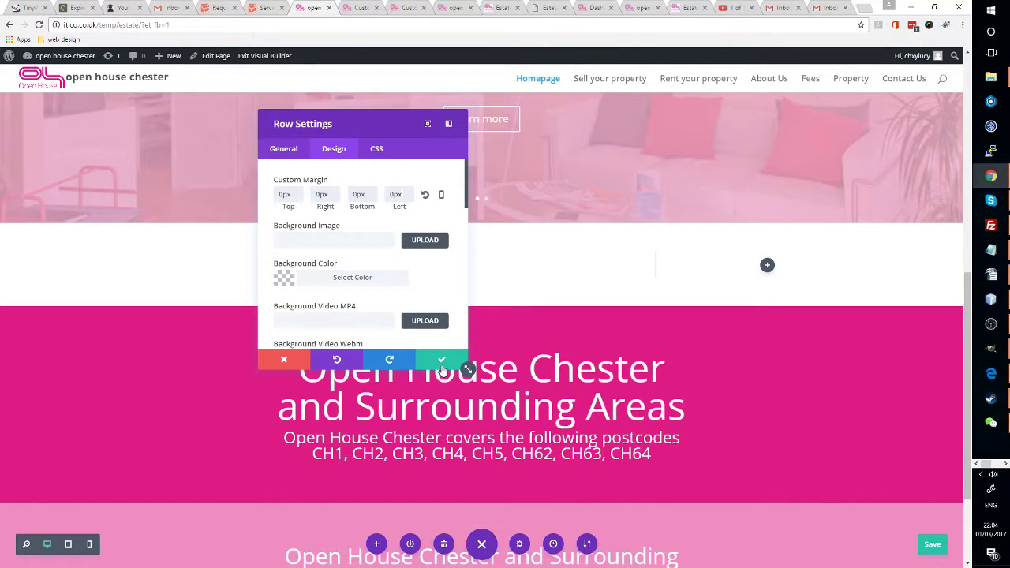
click(292, 156)
scroll(312, 232, up, 5)
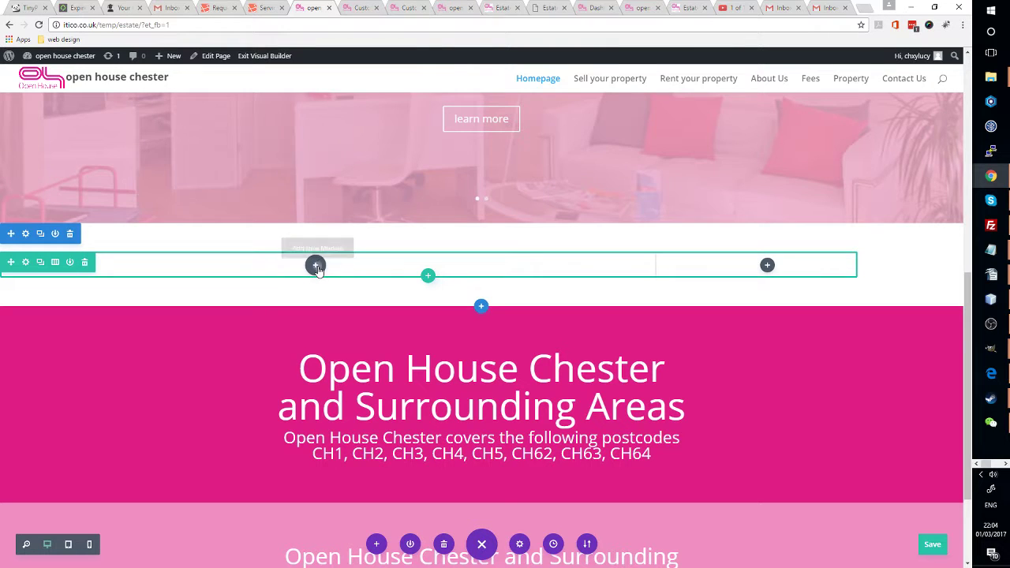
- Try a Post Title module in the row's wider column, then discard it along with the row
click(316, 266)
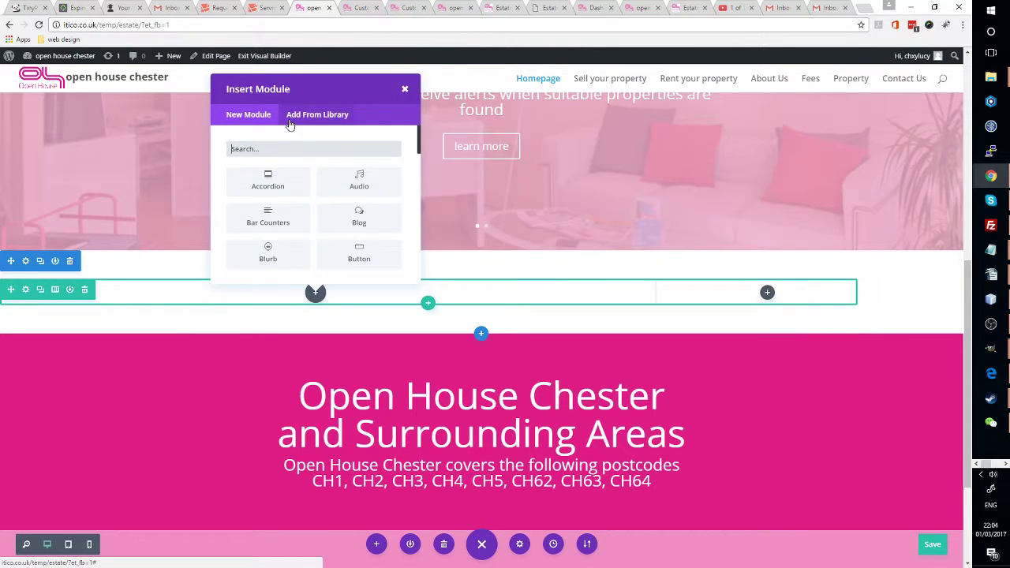
scroll(272, 225, down, 3)
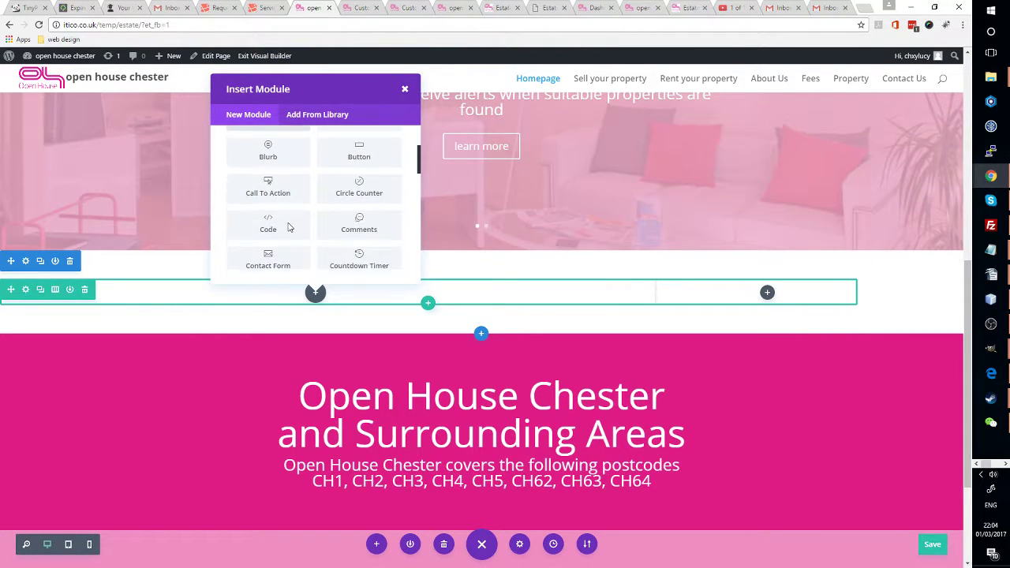
scroll(288, 227, down, 5)
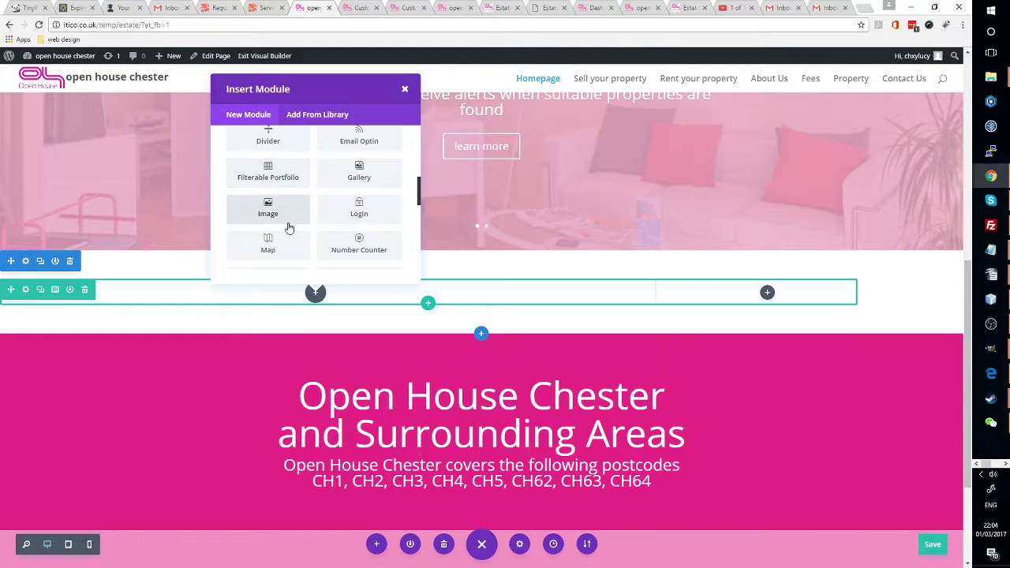
scroll(289, 227, down, 4)
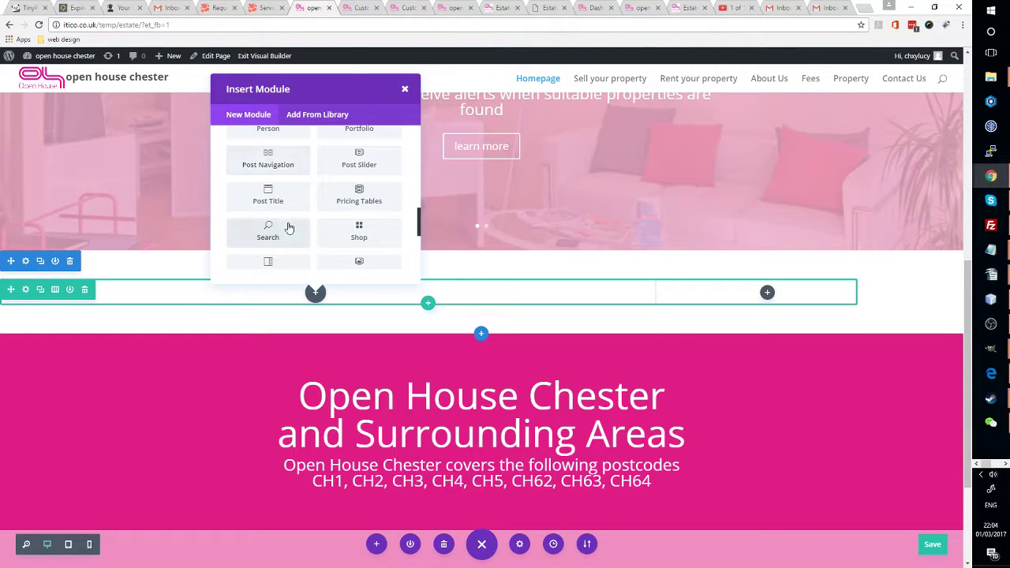
click(291, 208)
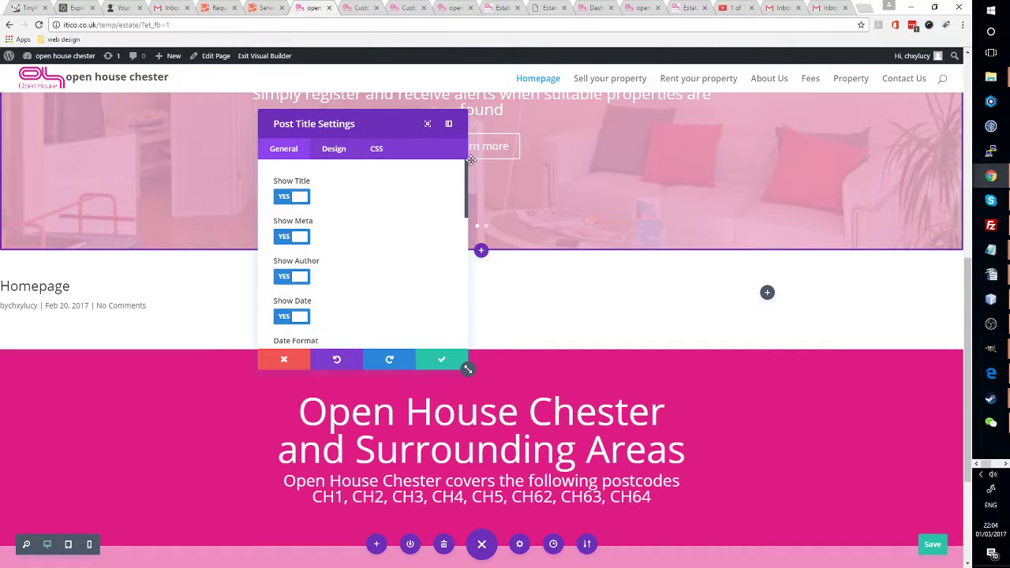
click(275, 359)
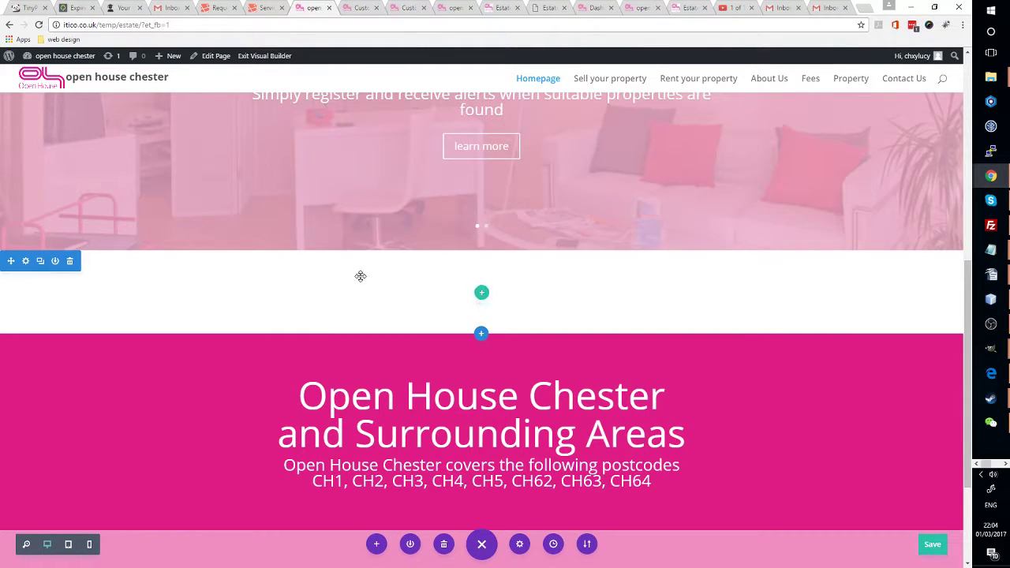
- Insert a row with a three-quarter and one-quarter column layout in the empty section and make it fullwidth
click(482, 293)
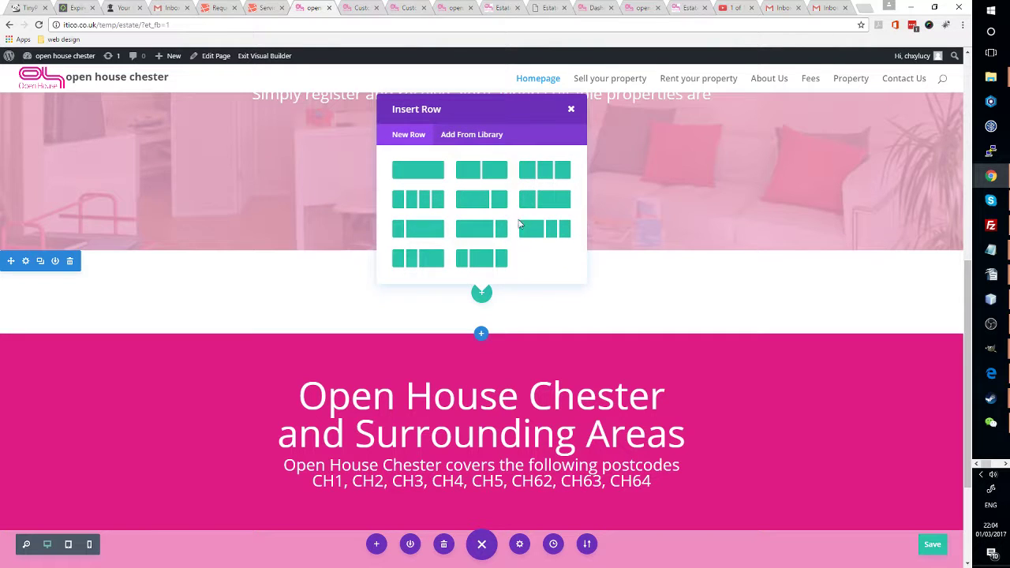
click(490, 235)
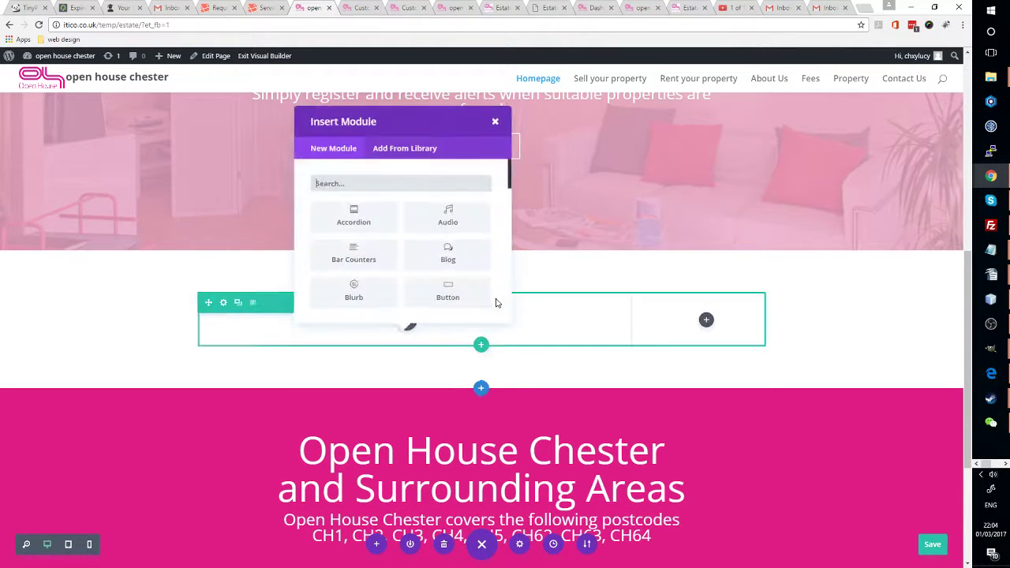
click(146, 293)
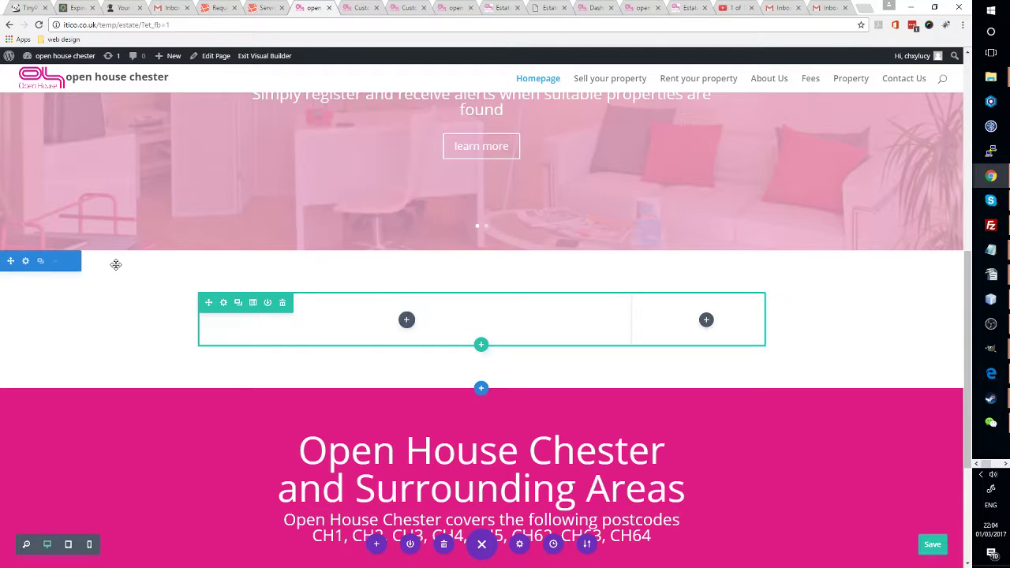
click(220, 304)
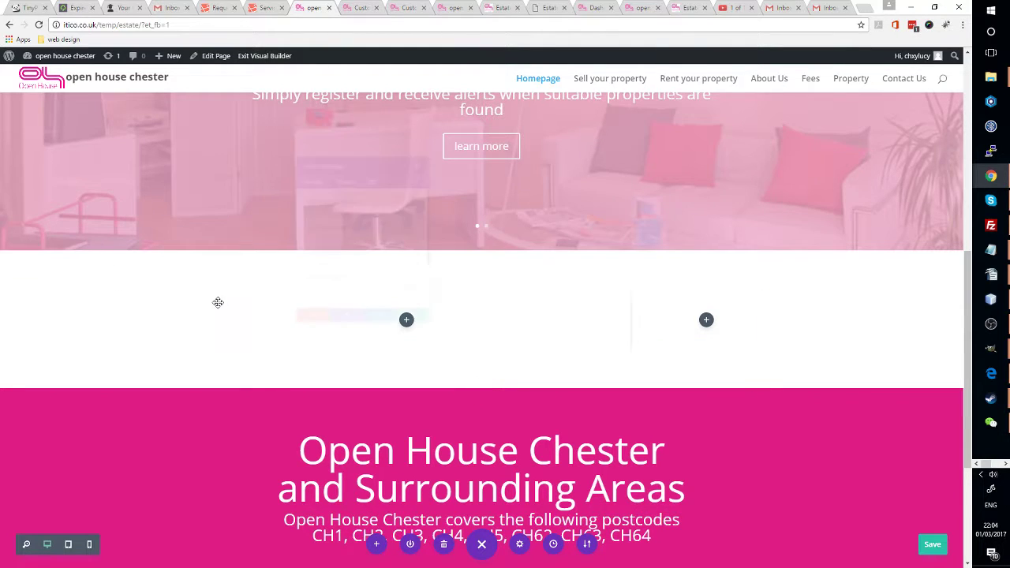
click(298, 197)
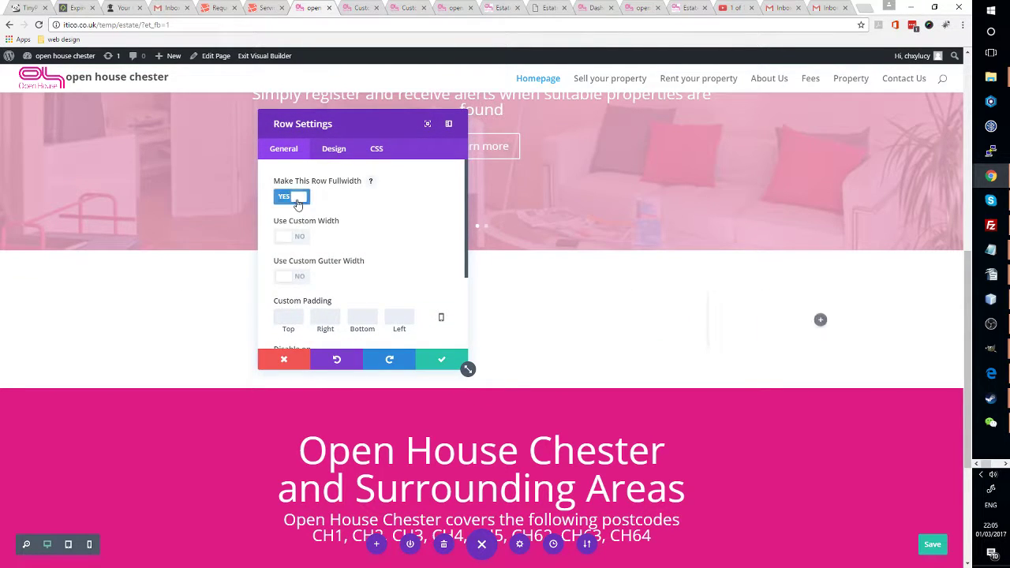
- Give the two-column row a custom width of 100% and a custom gutter width of 1
click(290, 238)
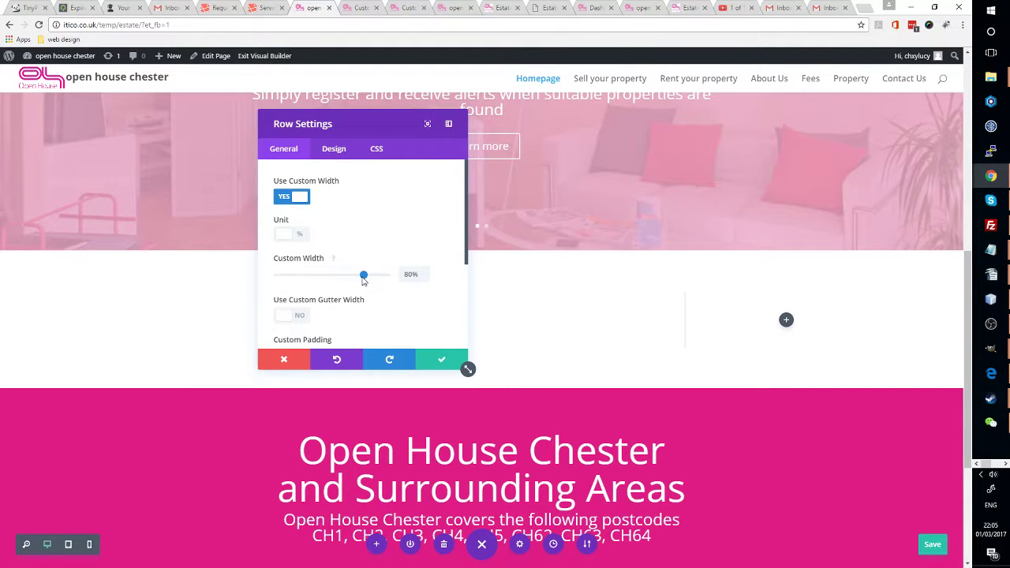
click(400, 277)
scroll(351, 273, down, 1)
click(303, 264)
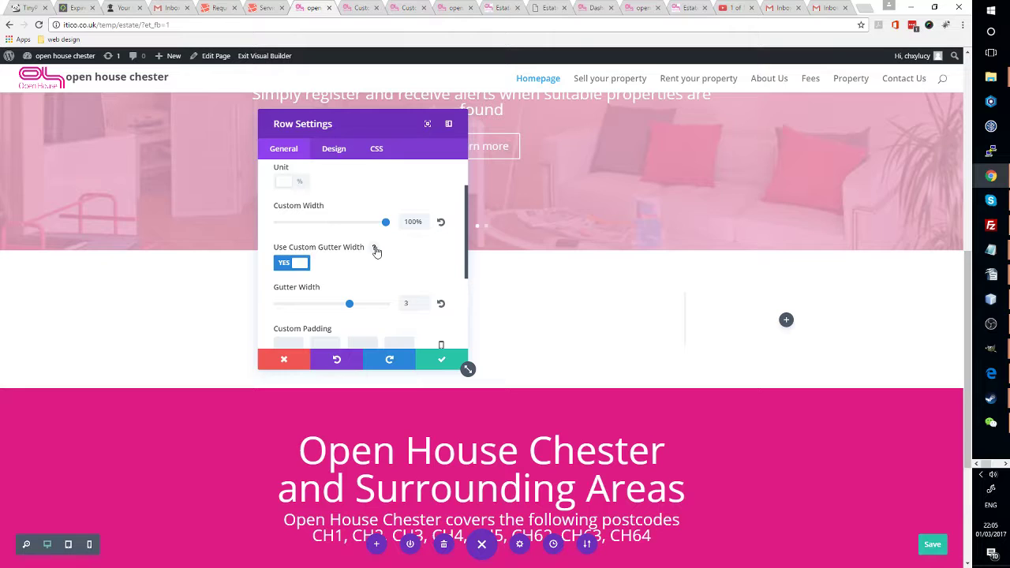
click(376, 250)
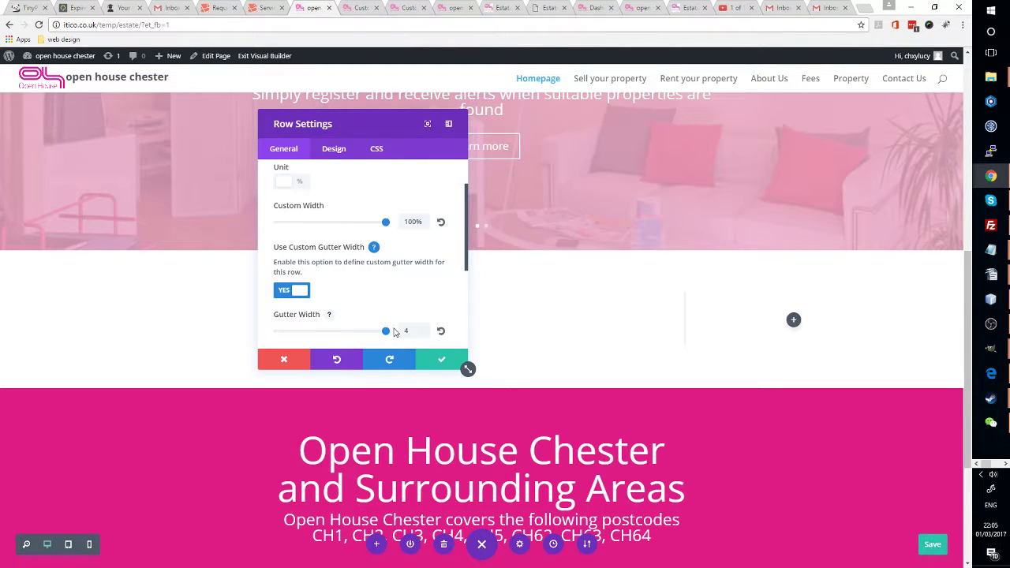
drag(394, 333, 243, 307)
- Set the two-column row's custom padding to 0px on all four sides
scroll(300, 292, down, 3)
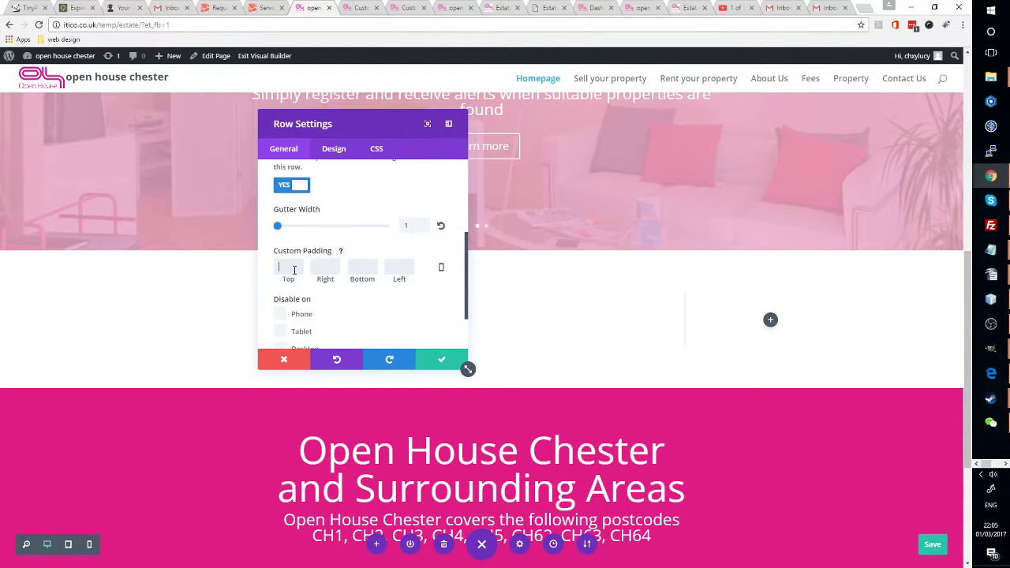
text(0)
text(p)
text(x)
text(4)
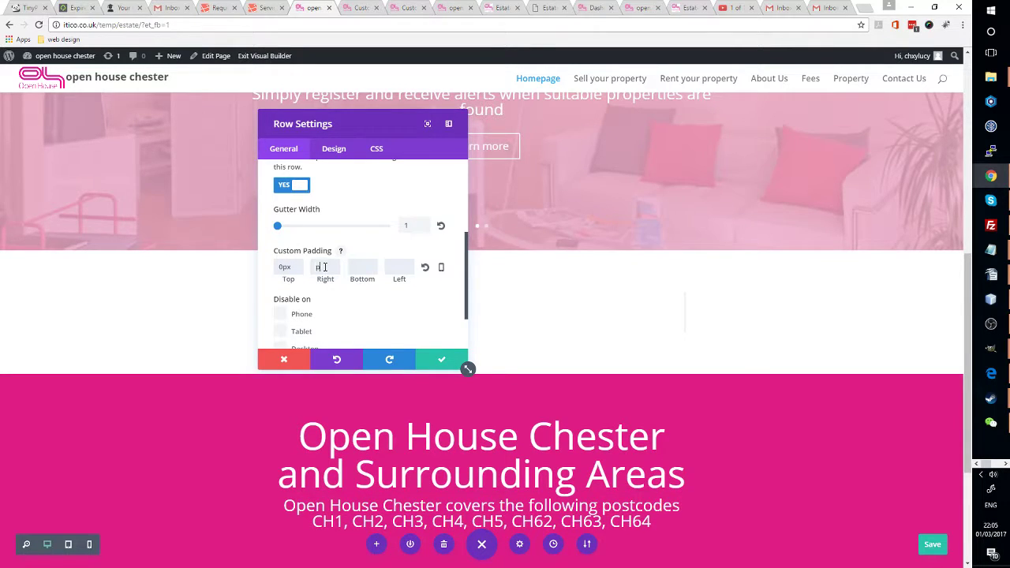
click(358, 271)
text(0px)
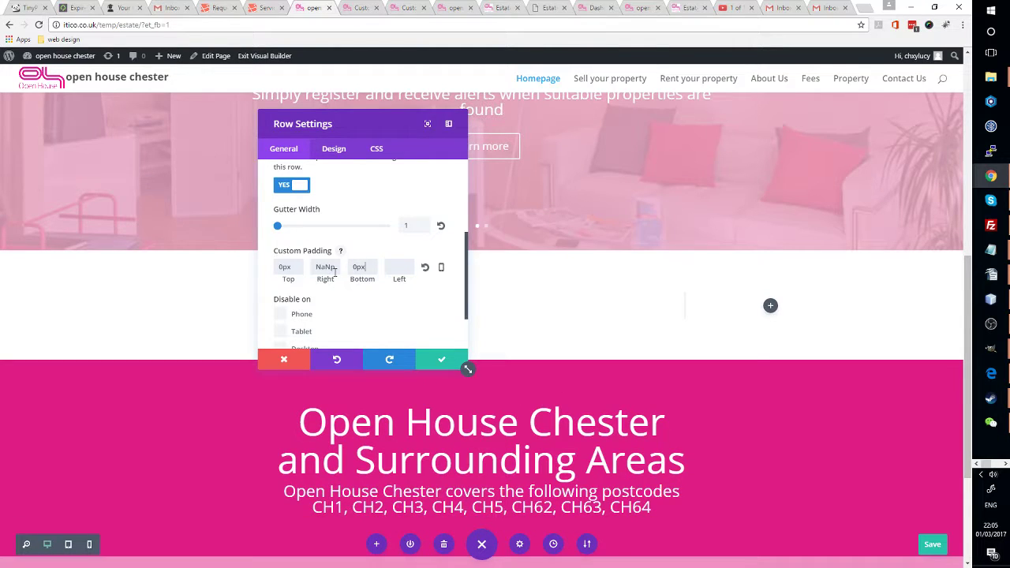
drag(338, 268, 300, 269)
text(0px)
click(404, 264)
text(0px)
scroll(378, 287, down, 1)
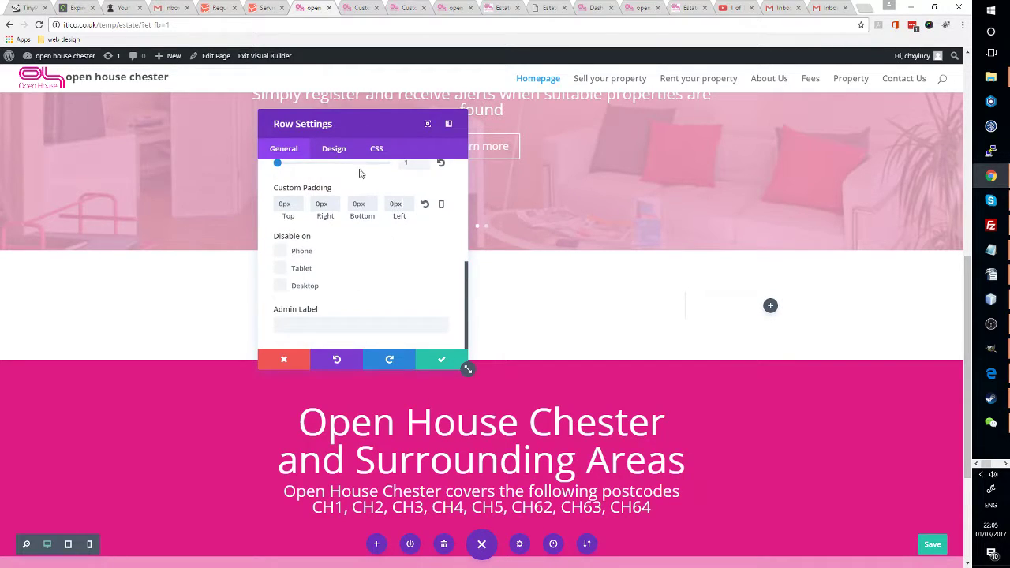
- Set the two-column row's custom margin to 0px on all four sides
scroll(359, 174, up, 5)
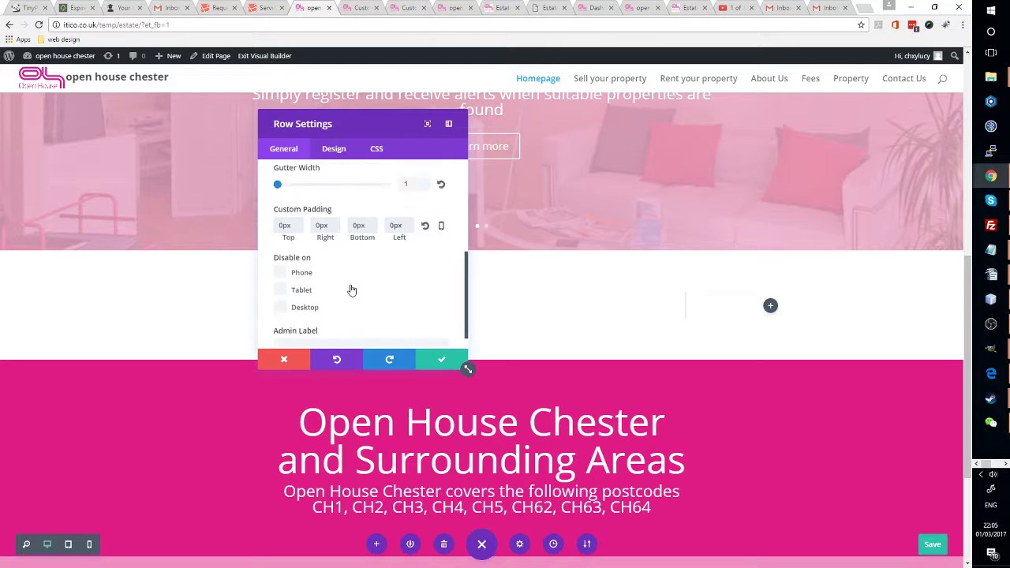
click(338, 155)
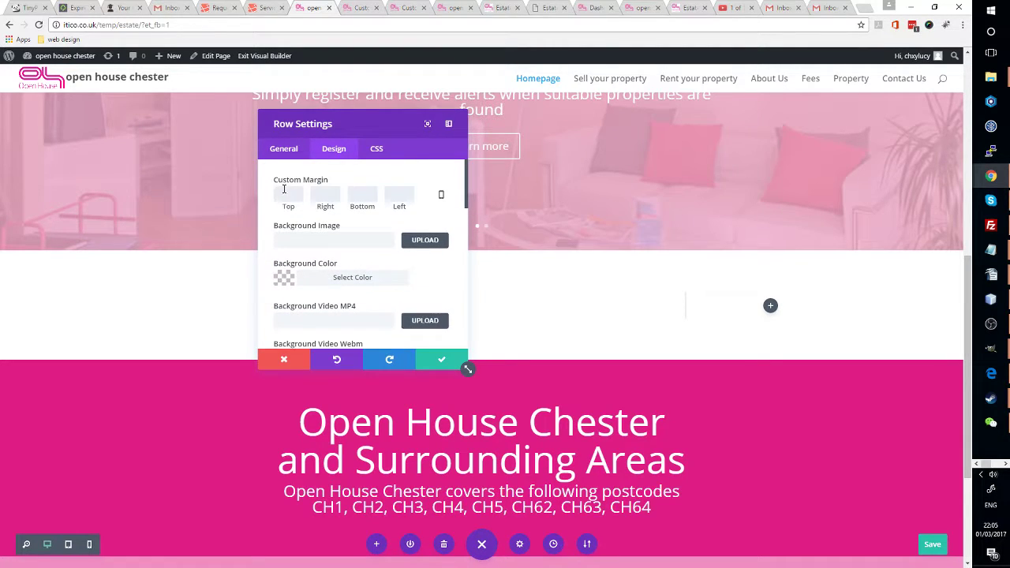
click(284, 193)
text(0)
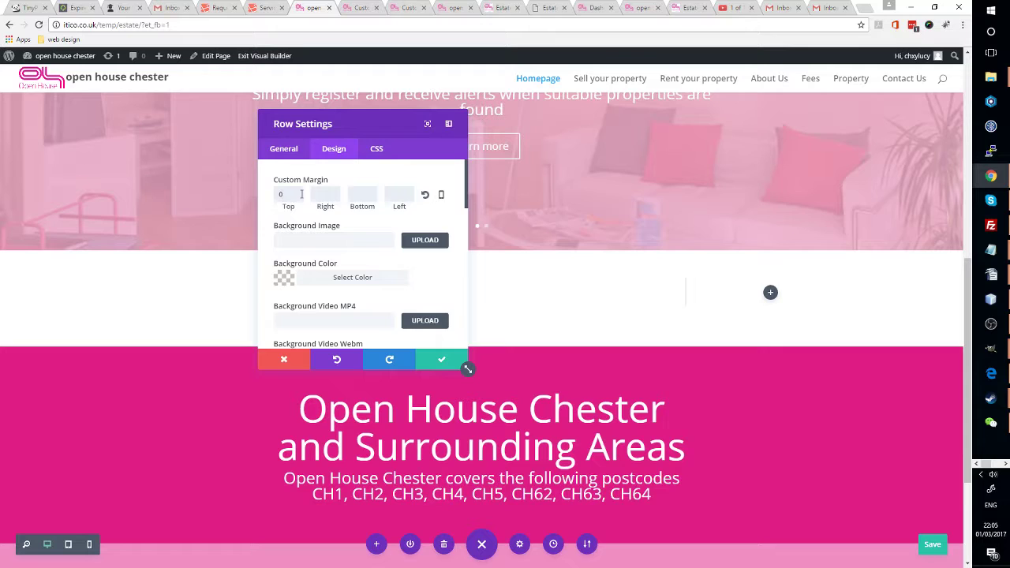
double_click(296, 194)
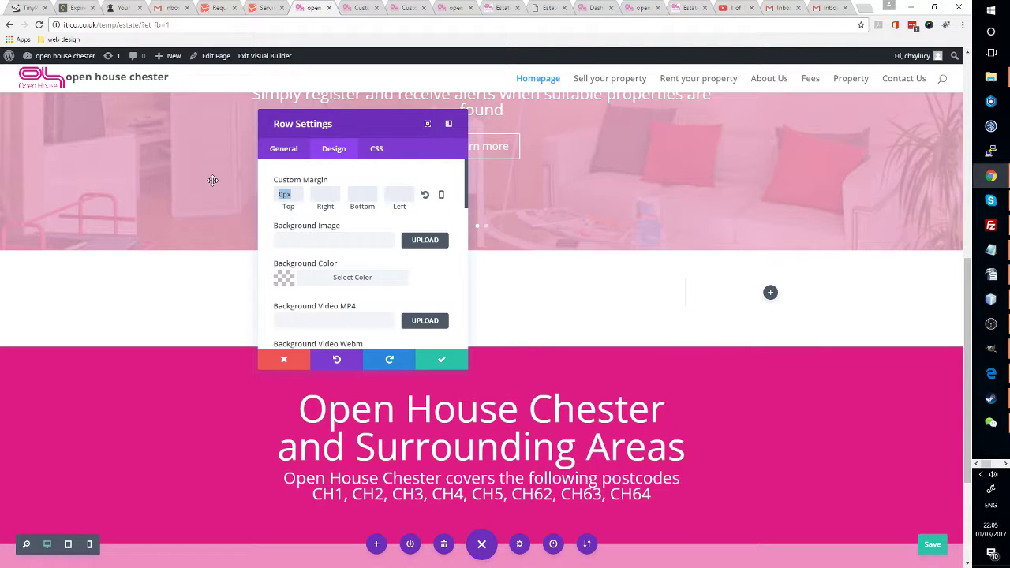
click(330, 194)
text(0)
click(374, 193)
text(0)
click(395, 193)
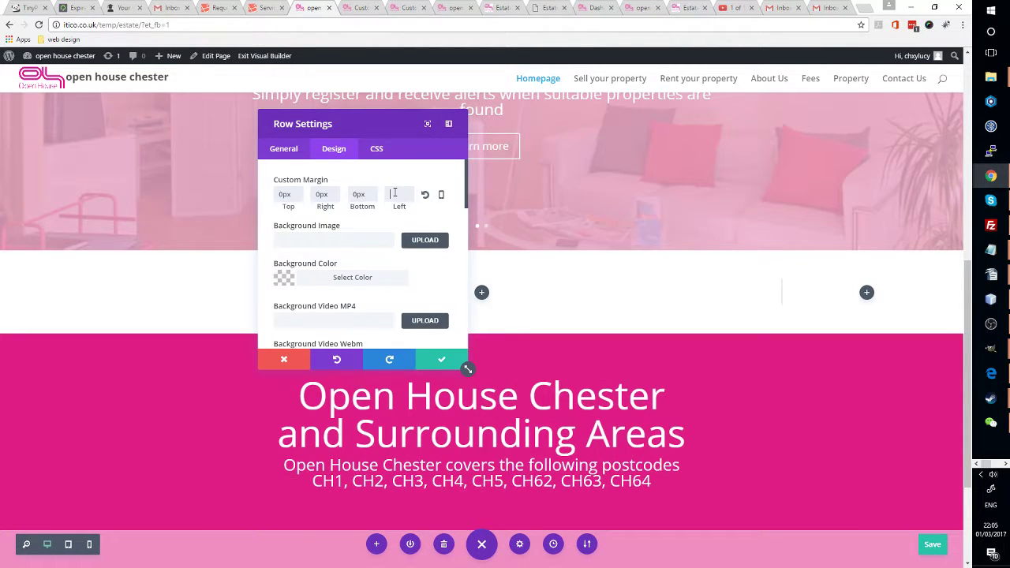
text(0)
scroll(434, 251, down, 3)
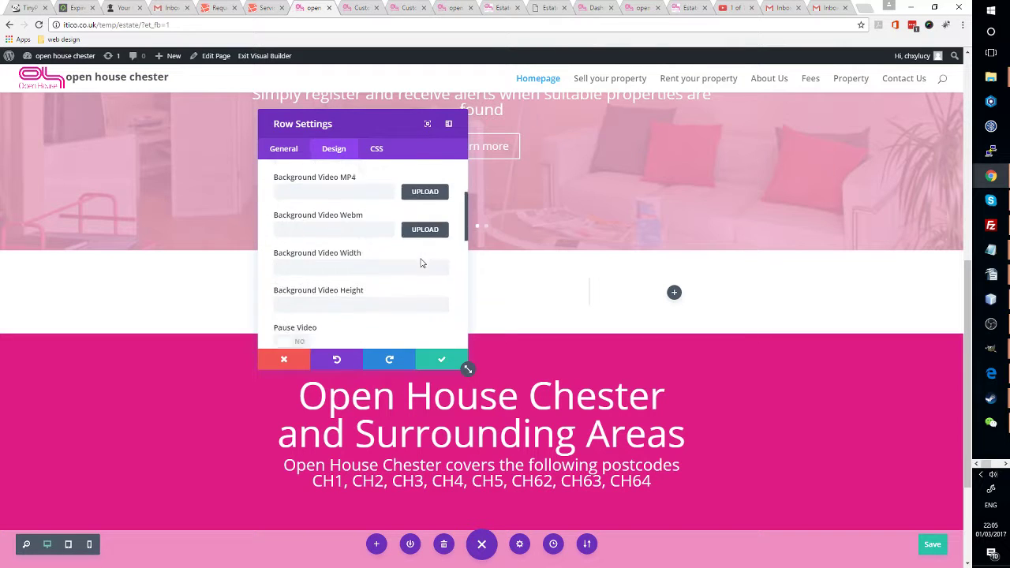
scroll(426, 256, up, 3)
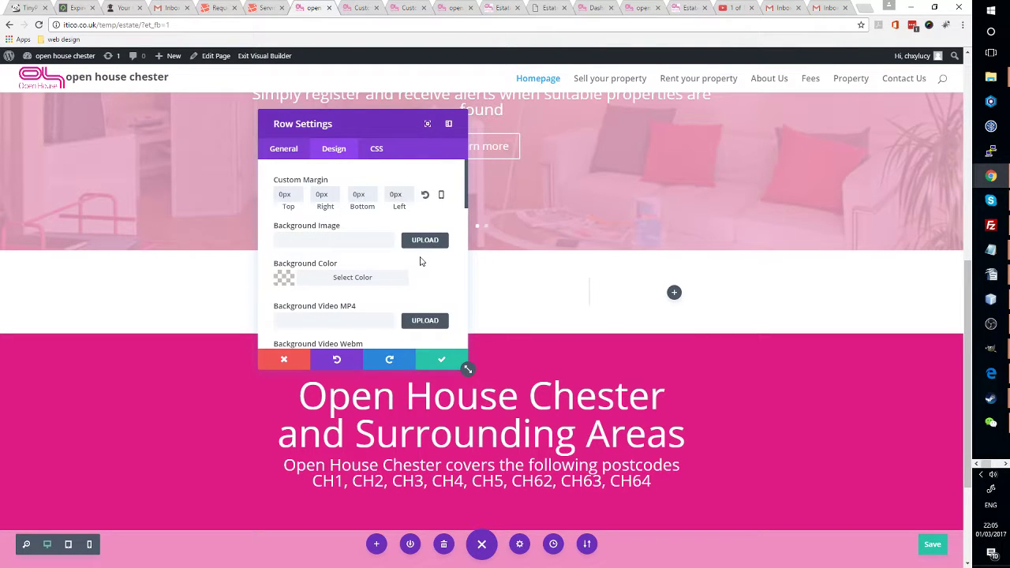
- Try the grey background colour #727272 on the two-column row, then discard the changes and delete the row
click(352, 278)
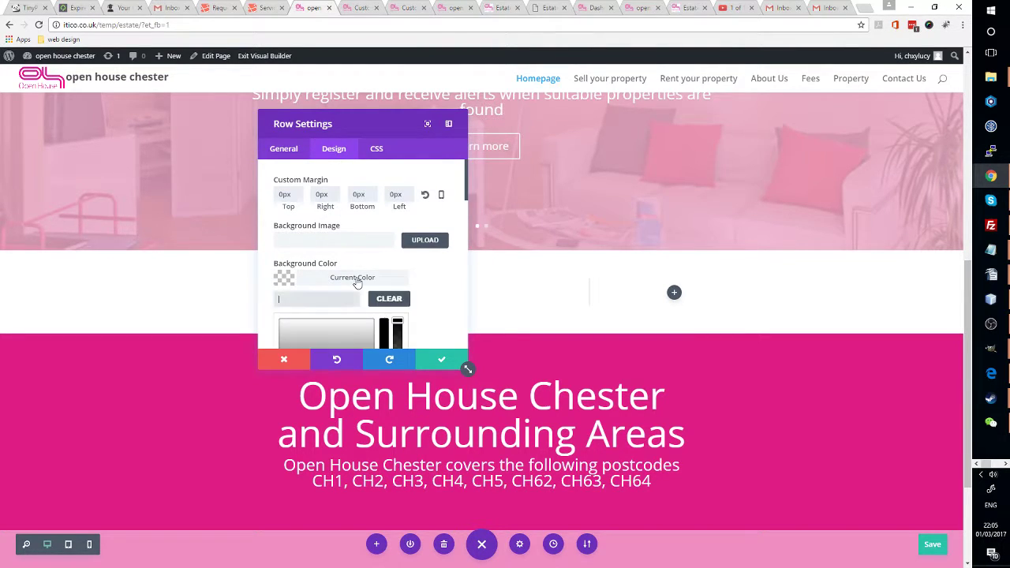
scroll(342, 322, down, 4)
scroll(331, 268, up, 1)
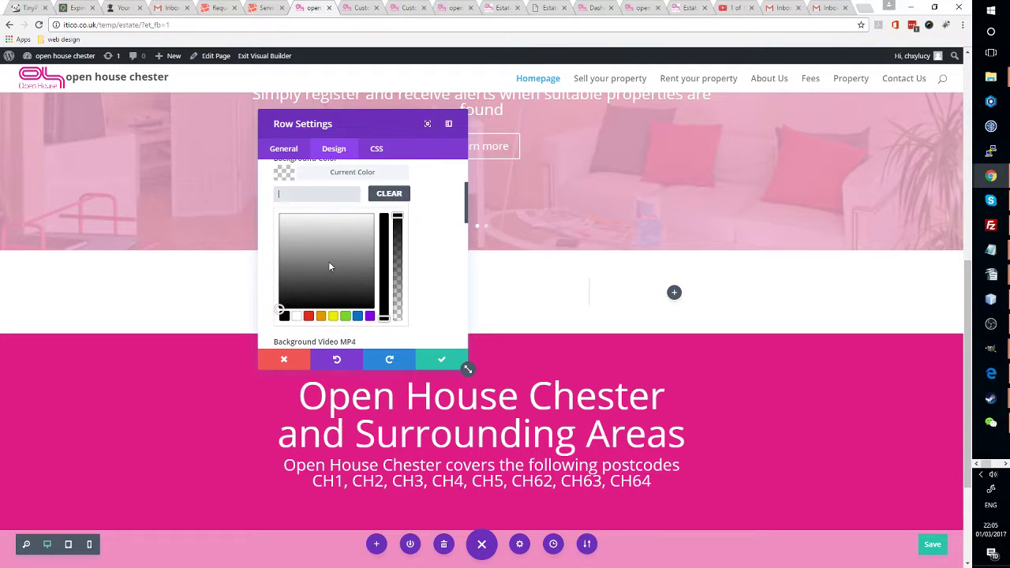
click(328, 262)
click(336, 256)
drag(361, 239, 329, 266)
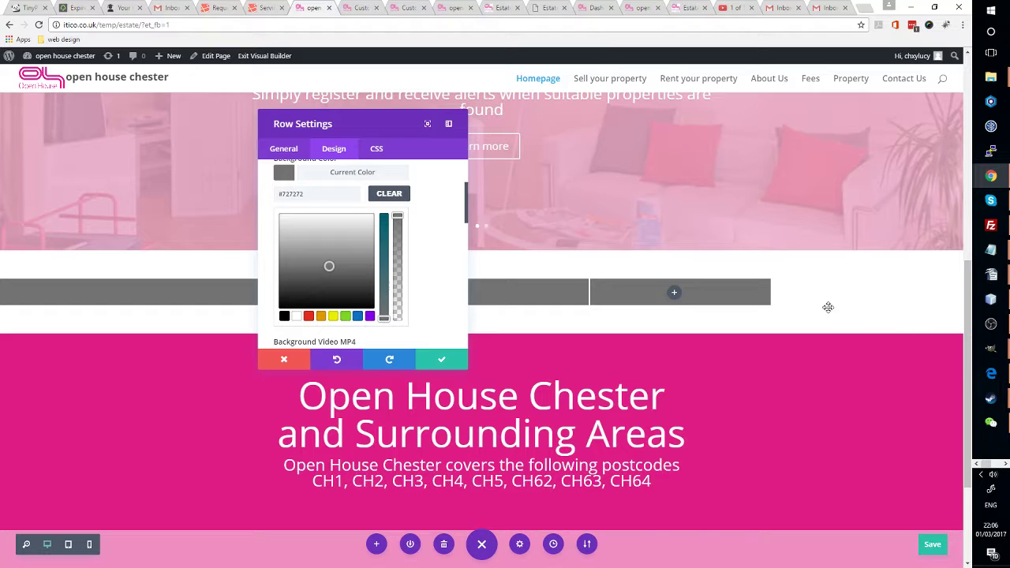
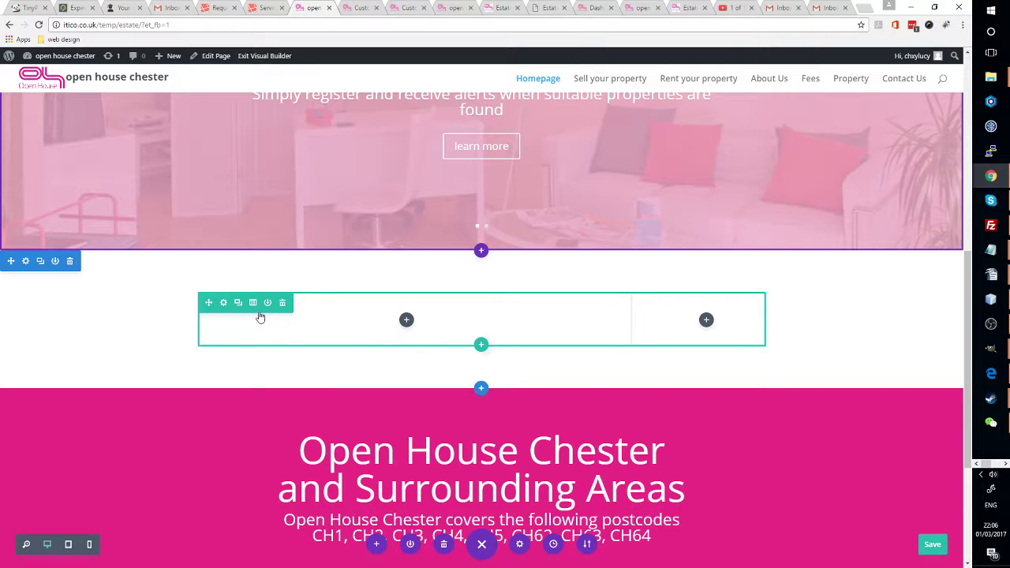
click(283, 306)
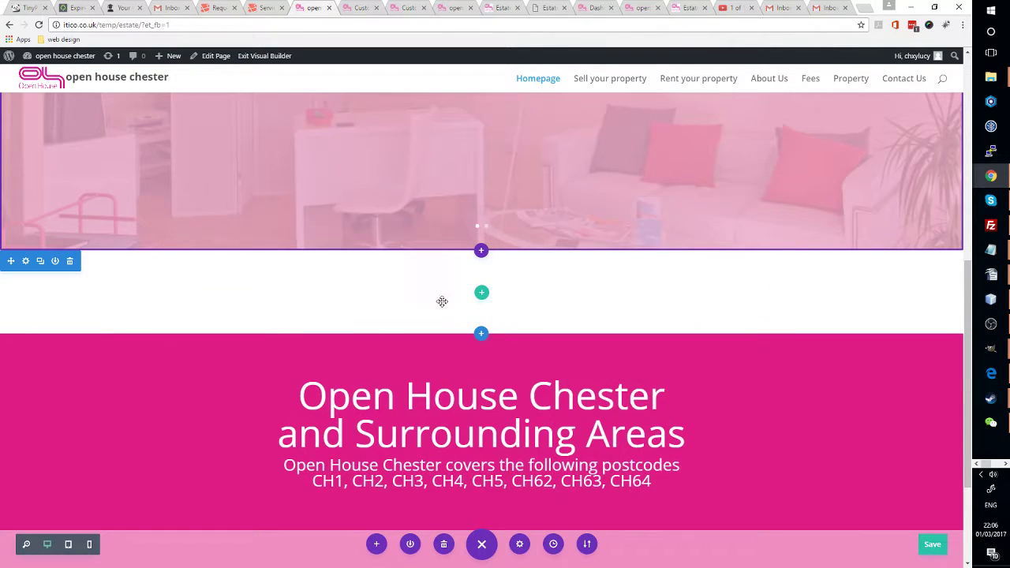
- Insert a single-column row in the empty section and make it fullwidth
click(480, 292)
click(433, 166)
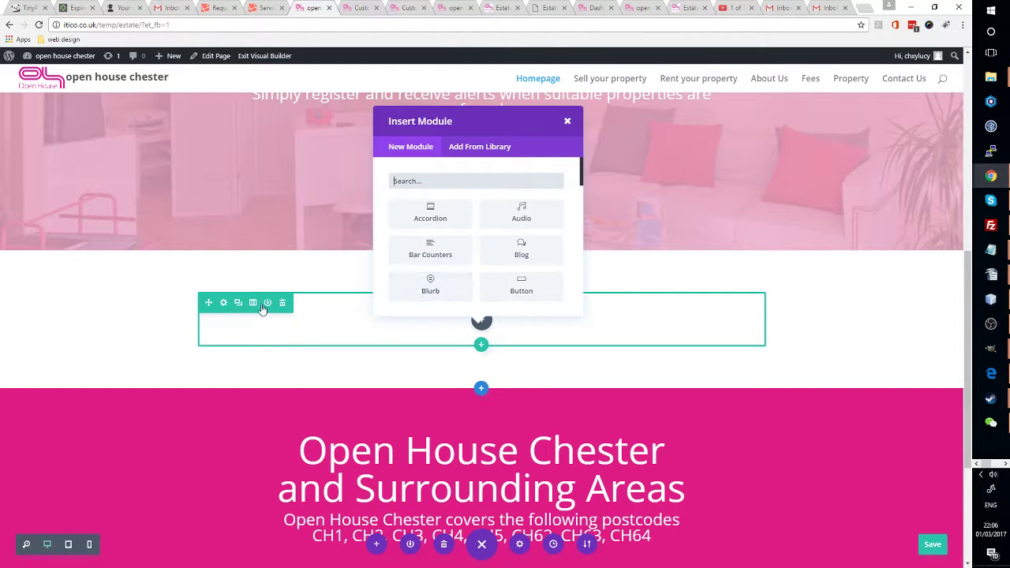
click(224, 302)
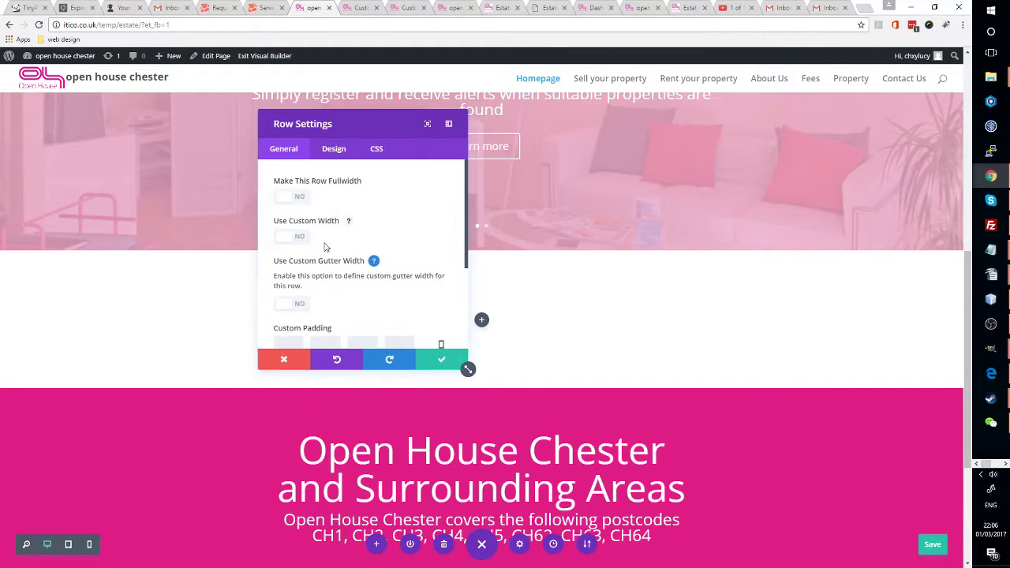
click(294, 198)
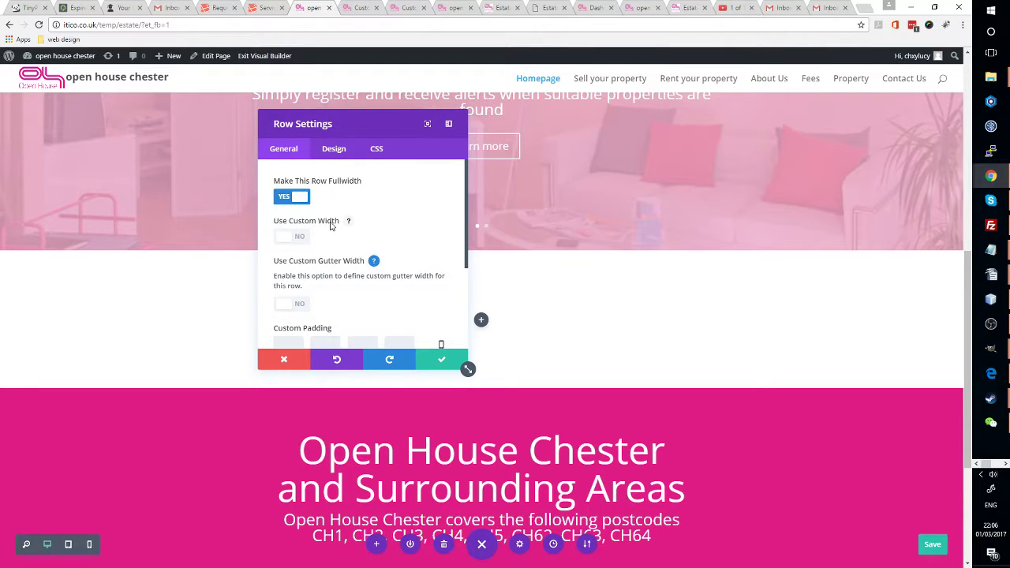
- Enable a custom width for the single-column row and set it to 100%
scroll(332, 226, down, 3)
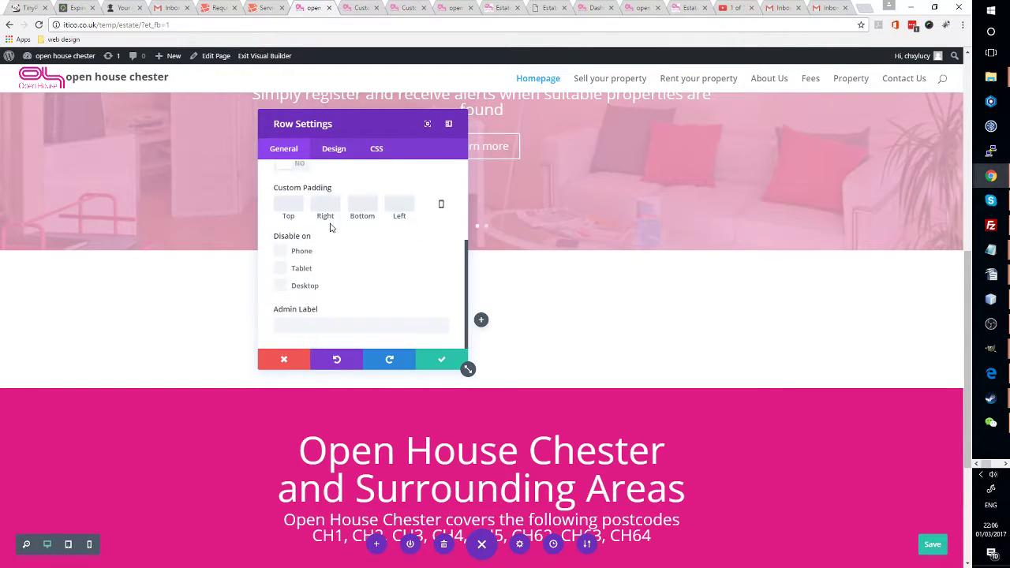
scroll(332, 226, up, 3)
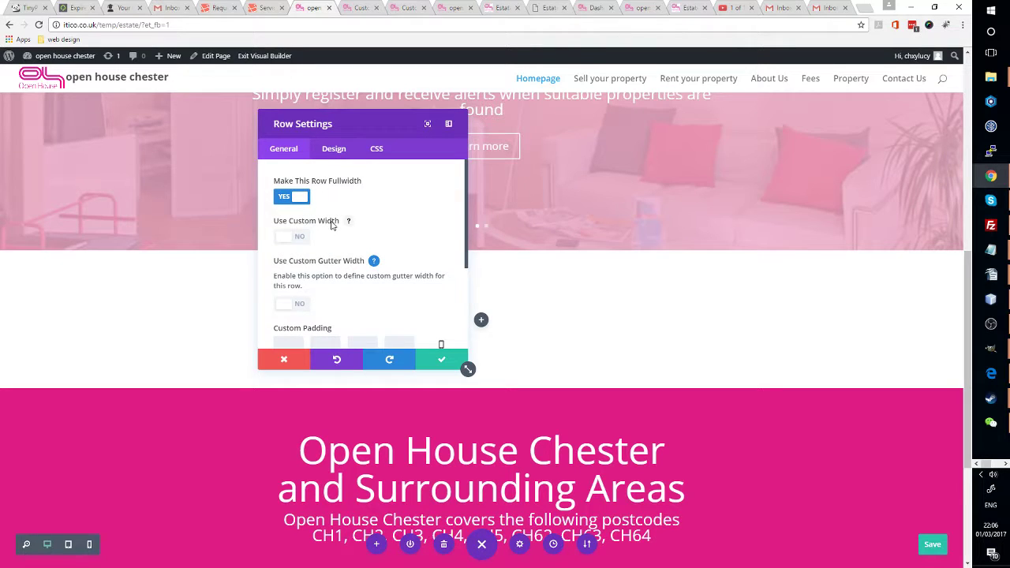
click(294, 238)
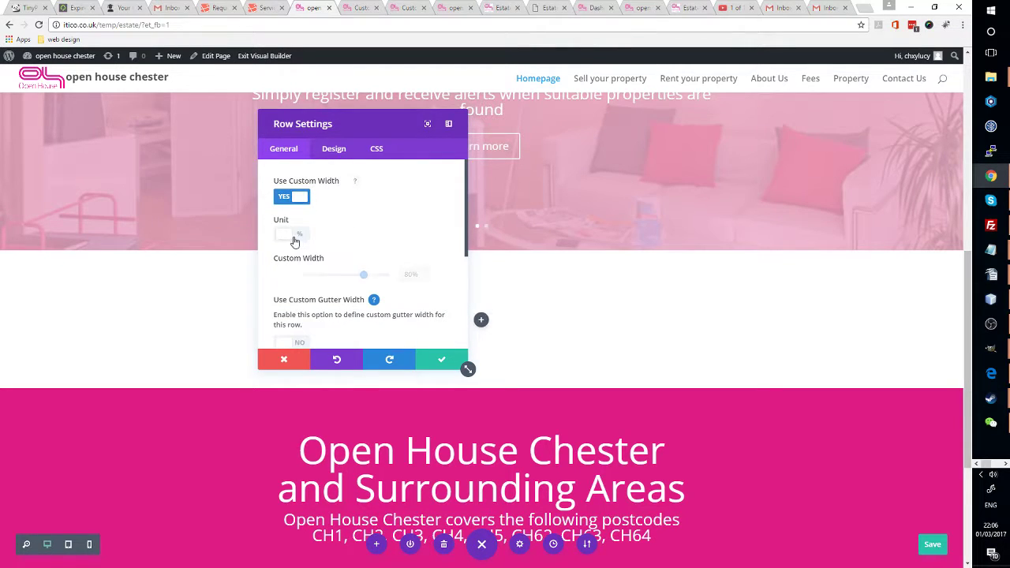
drag(364, 275, 414, 276)
- Set the single-column row's custom padding to 0px on all four sides
scroll(337, 233, down, 2)
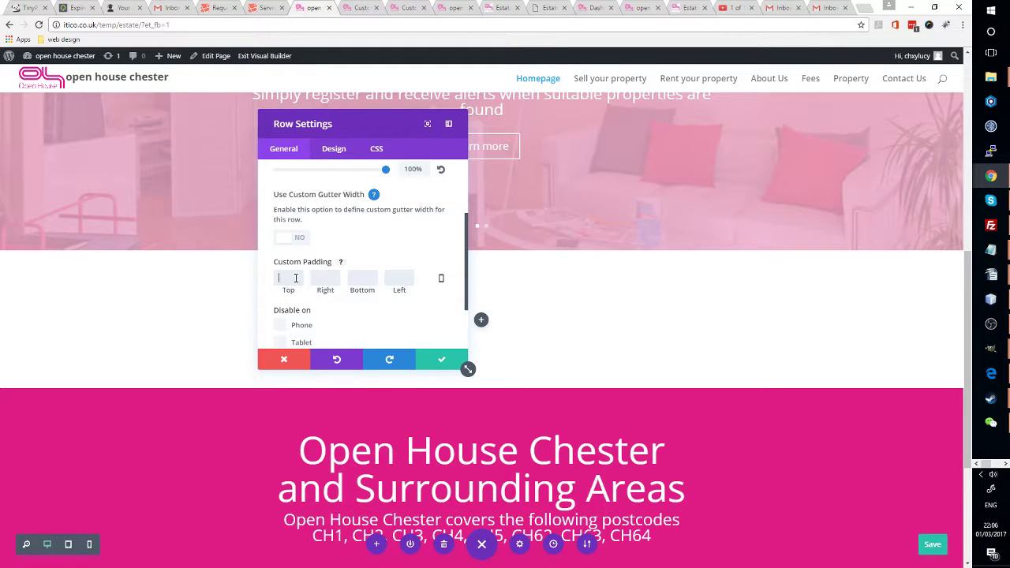
text(0)
click(324, 278)
text(0)
click(366, 278)
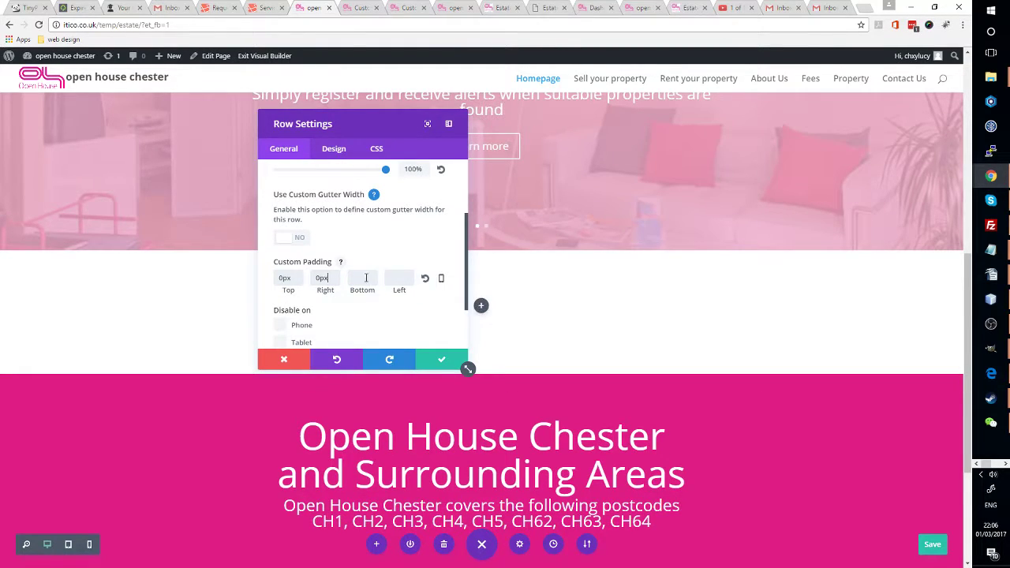
text(0)
click(402, 278)
text(0)
scroll(401, 278, down, 1)
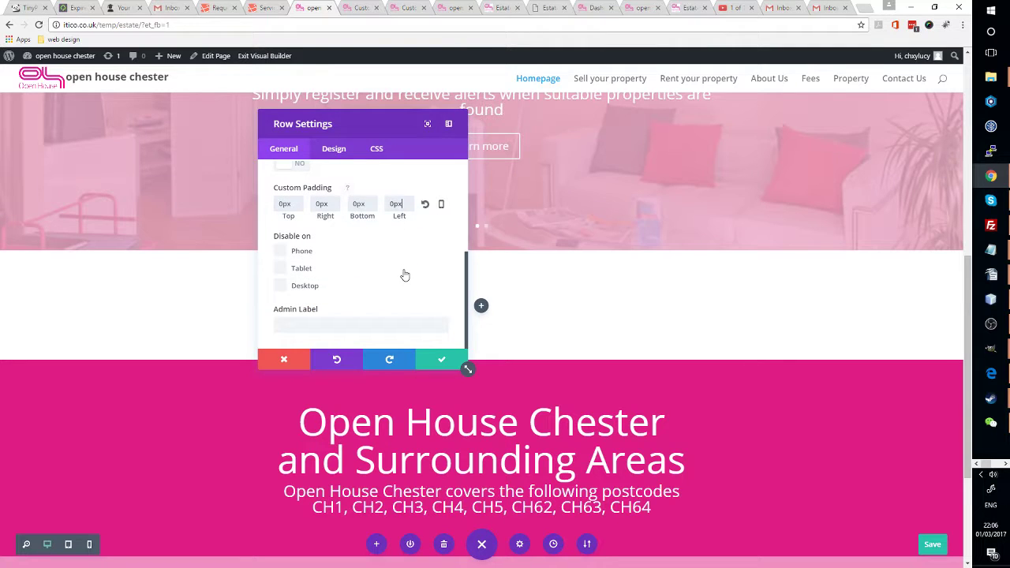
- Set the single-column row's custom margin to 0px on all four sides
click(334, 149)
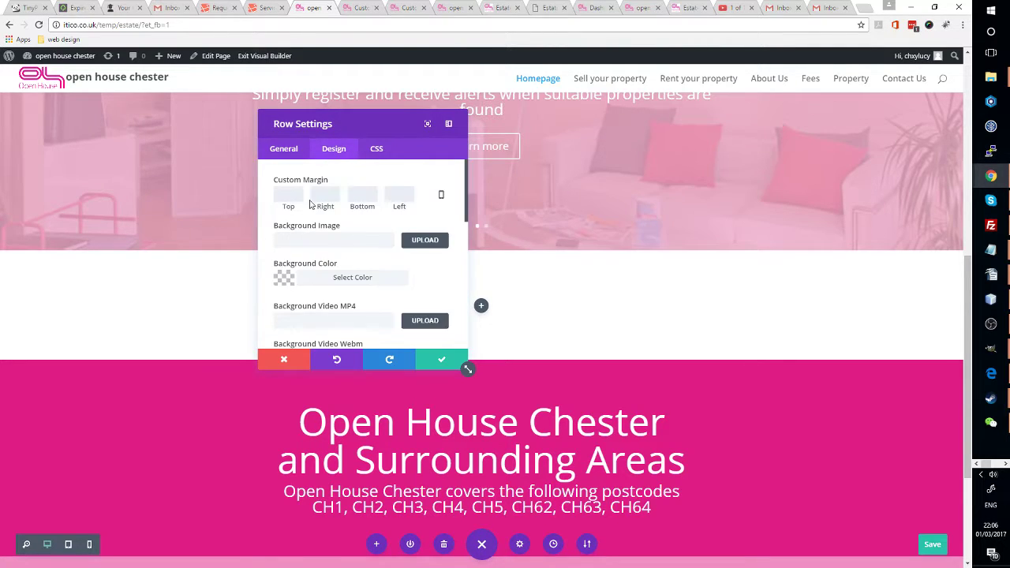
text(0)
click(325, 195)
text(0)
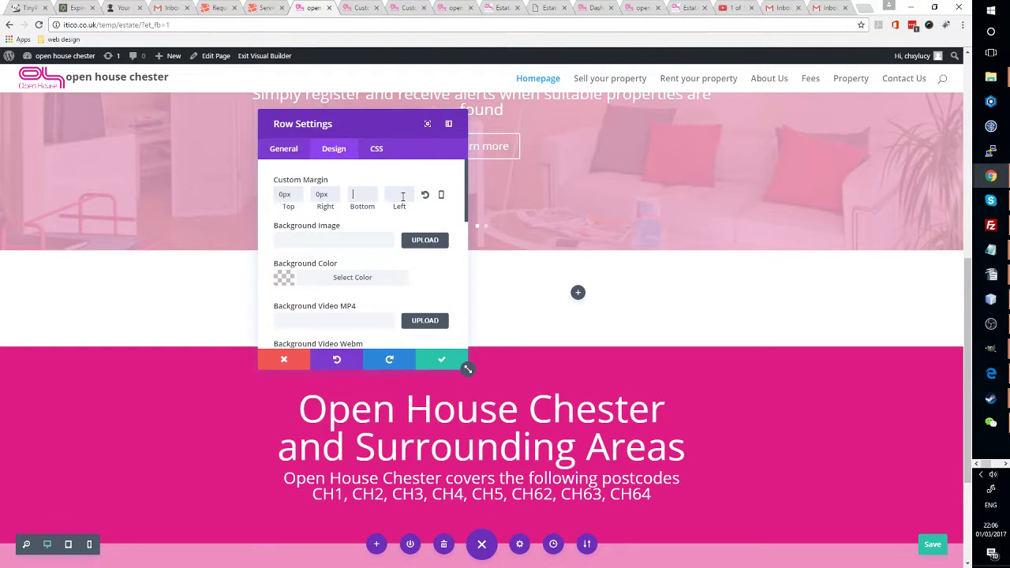
text(0)
click(402, 195)
text(0)
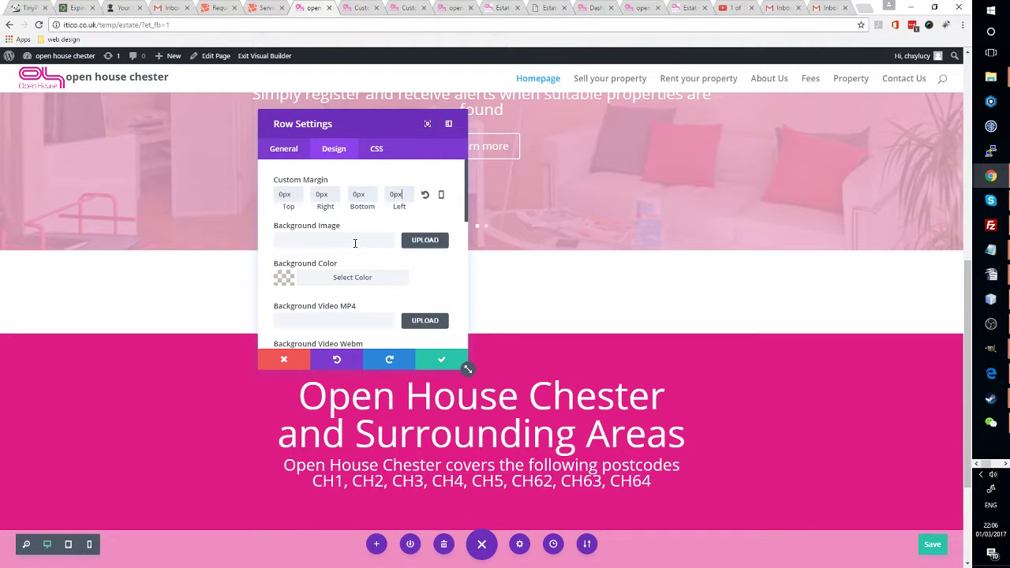
- Turn on Equalize Column Heights for the single-column row and save the row settings
scroll(356, 243, down, 3)
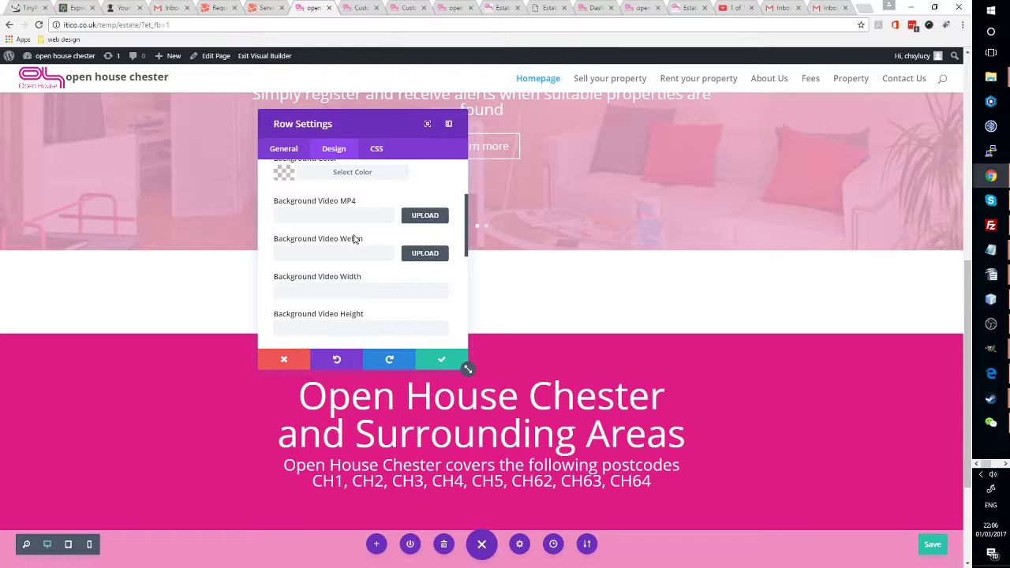
scroll(355, 239, down, 5)
scroll(355, 237, up, 8)
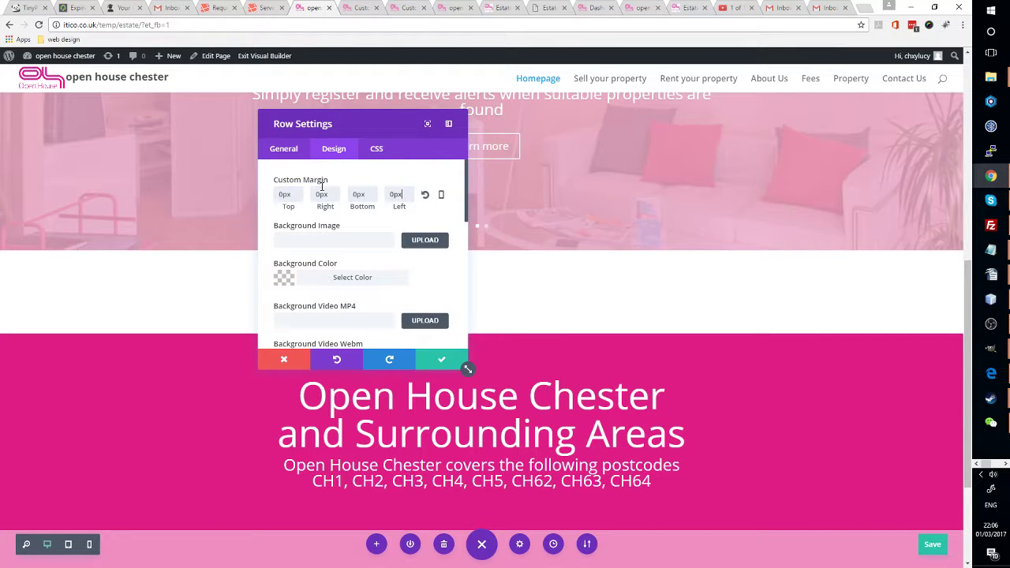
drag(389, 326, 388, 301)
scroll(387, 292, down, 4)
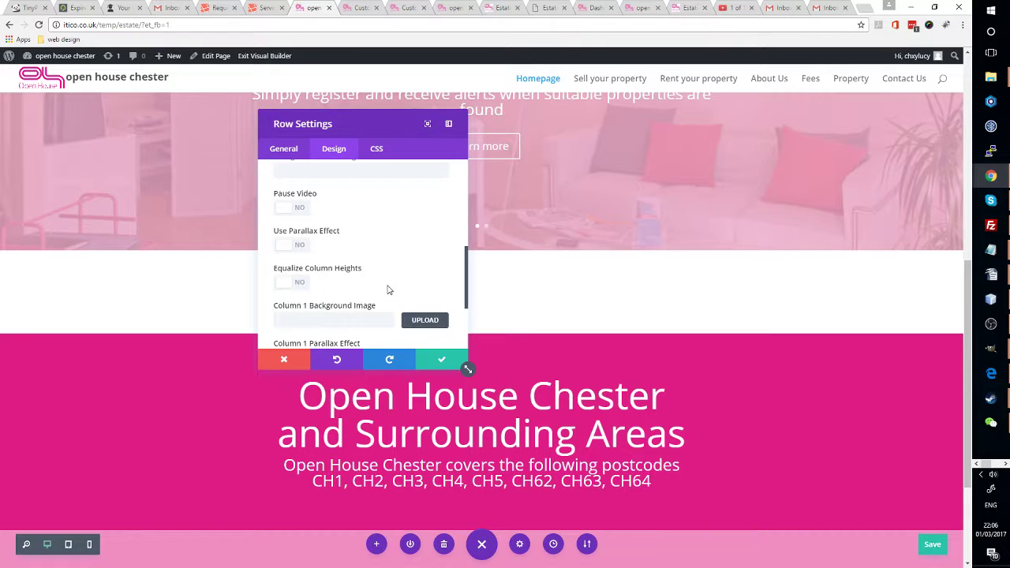
click(296, 283)
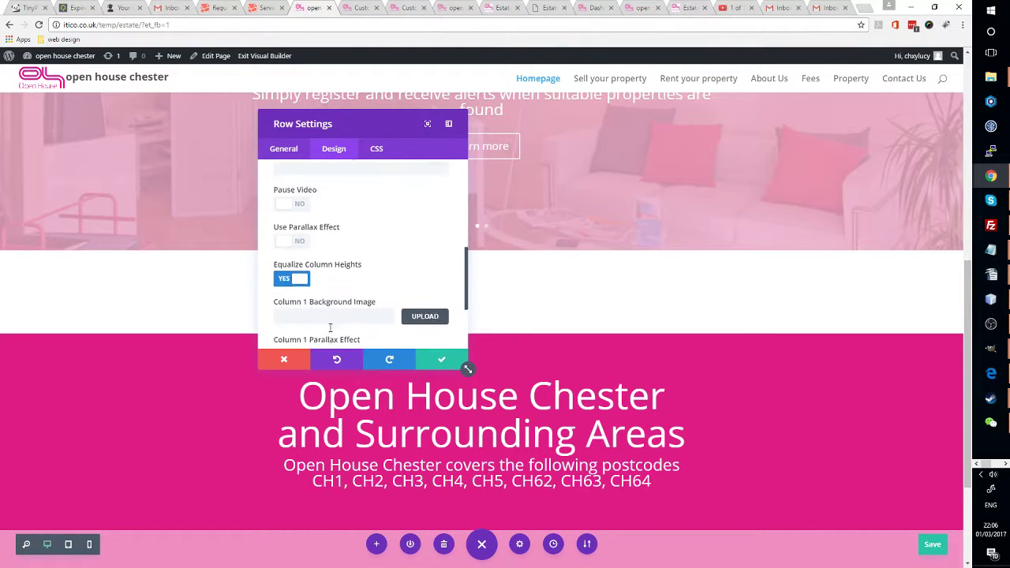
scroll(328, 304, down, 3)
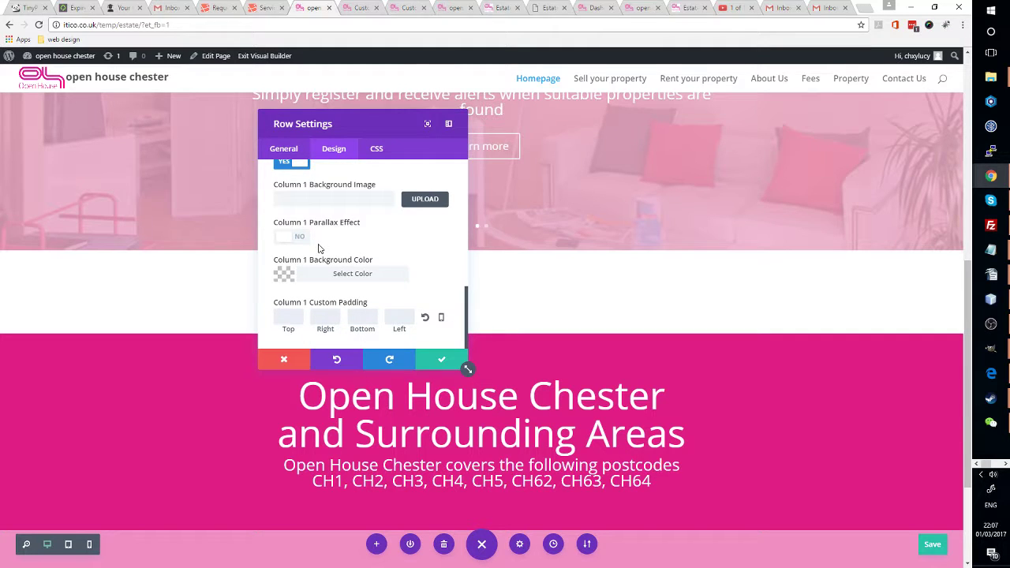
scroll(324, 231, up, 10)
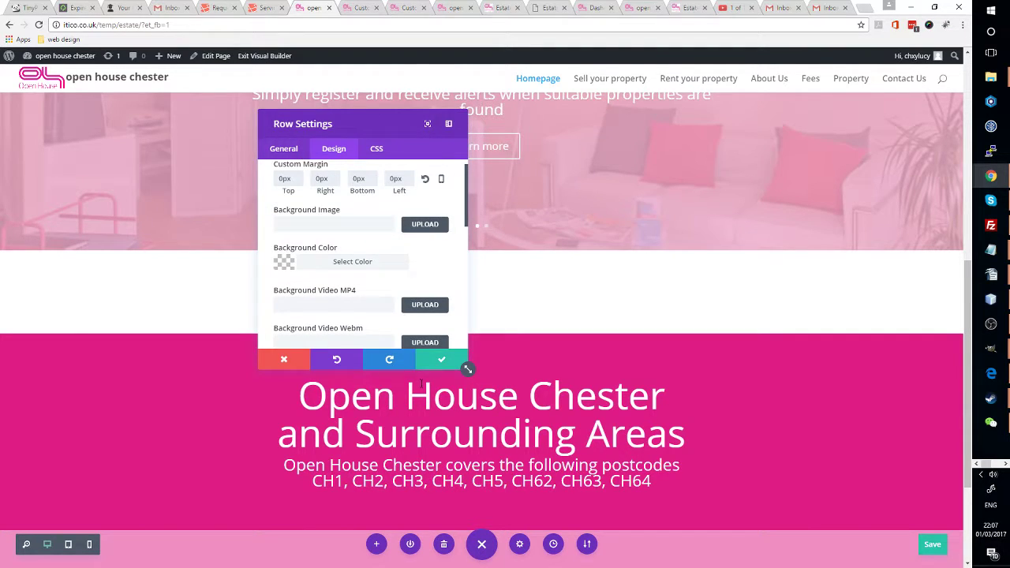
click(443, 361)
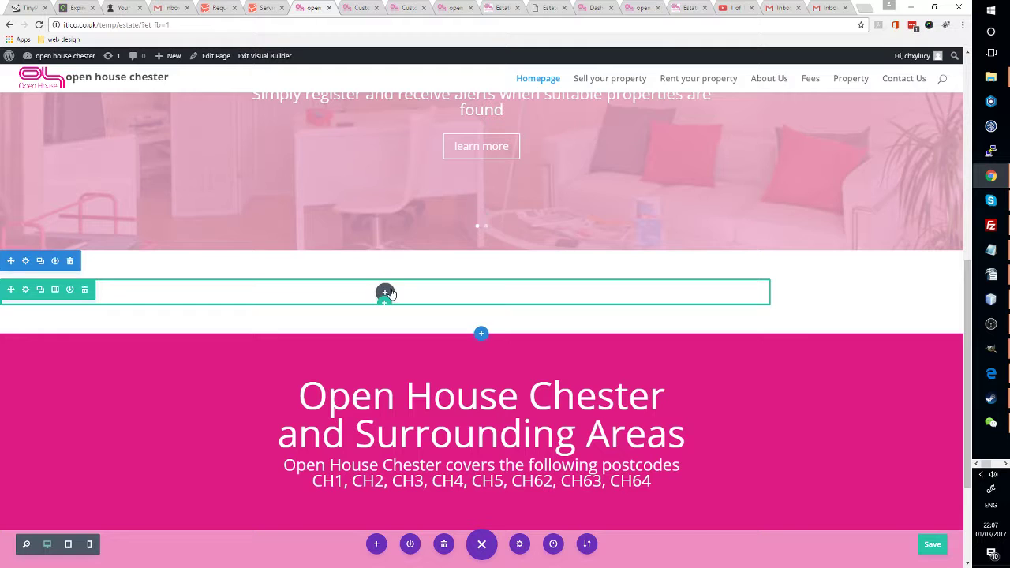
- Reopen the single-column row's settings and try the dark grey background colour #424242
click(386, 293)
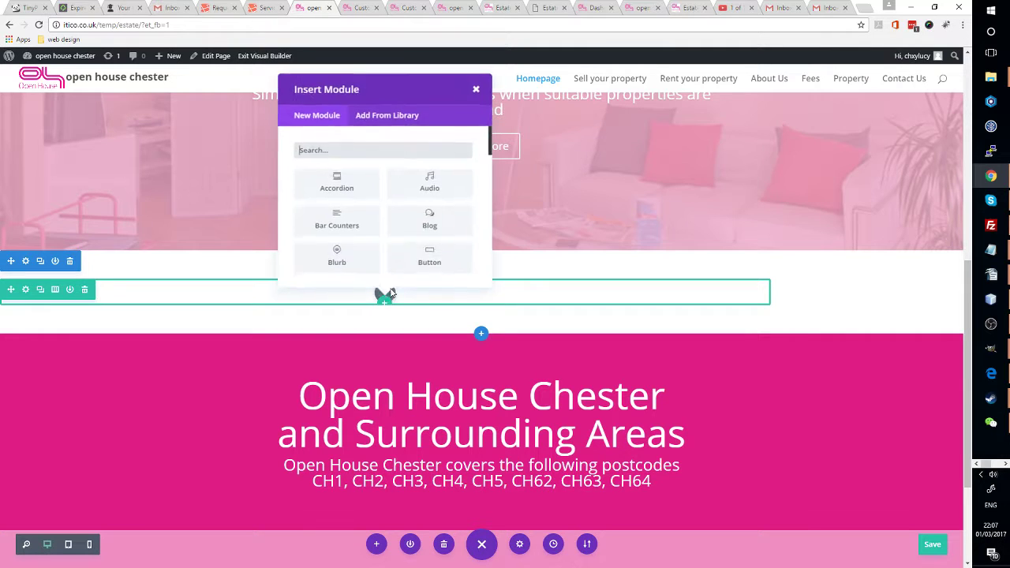
click(202, 355)
click(25, 289)
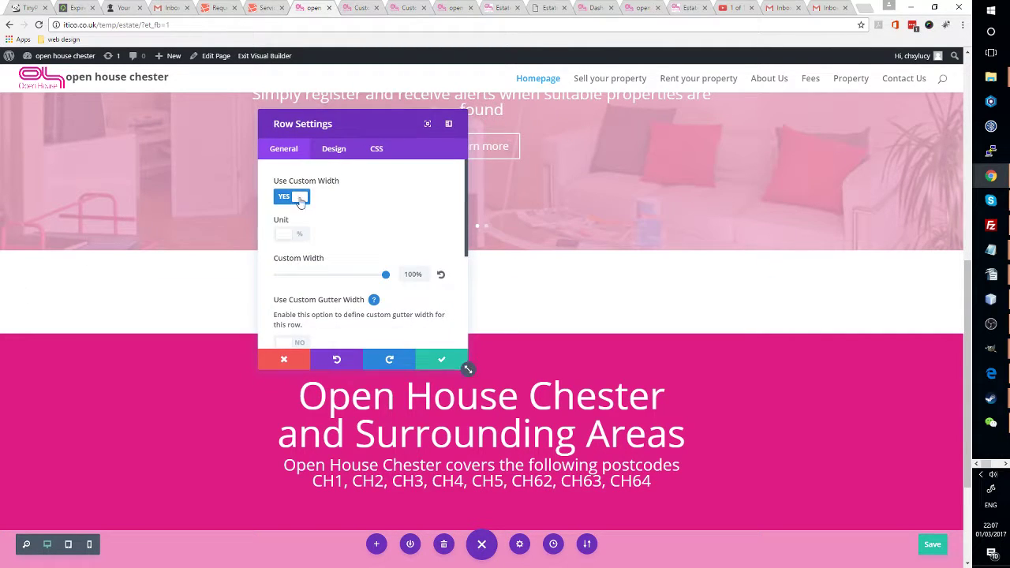
click(340, 156)
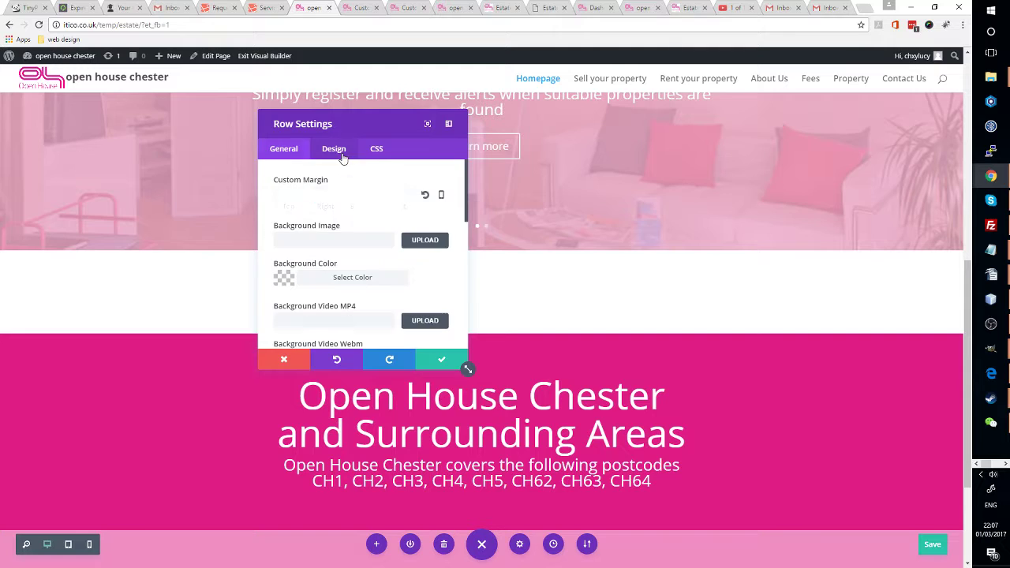
click(325, 277)
scroll(319, 330, down, 3)
click(321, 258)
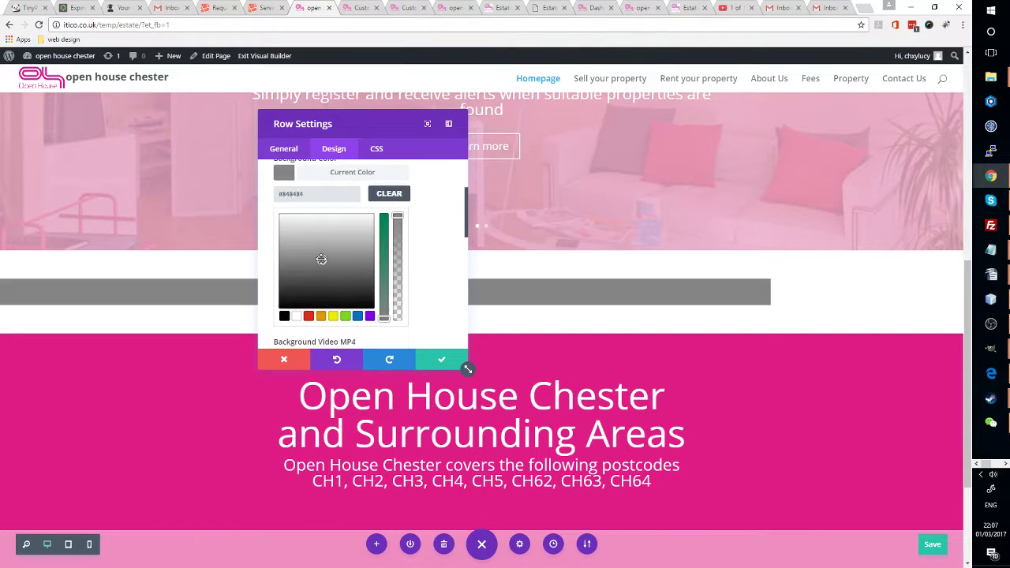
mouse_move(321, 259)
mouse_down()
mouse_move(346, 239)
mouse_move(329, 284)
mouse_up()
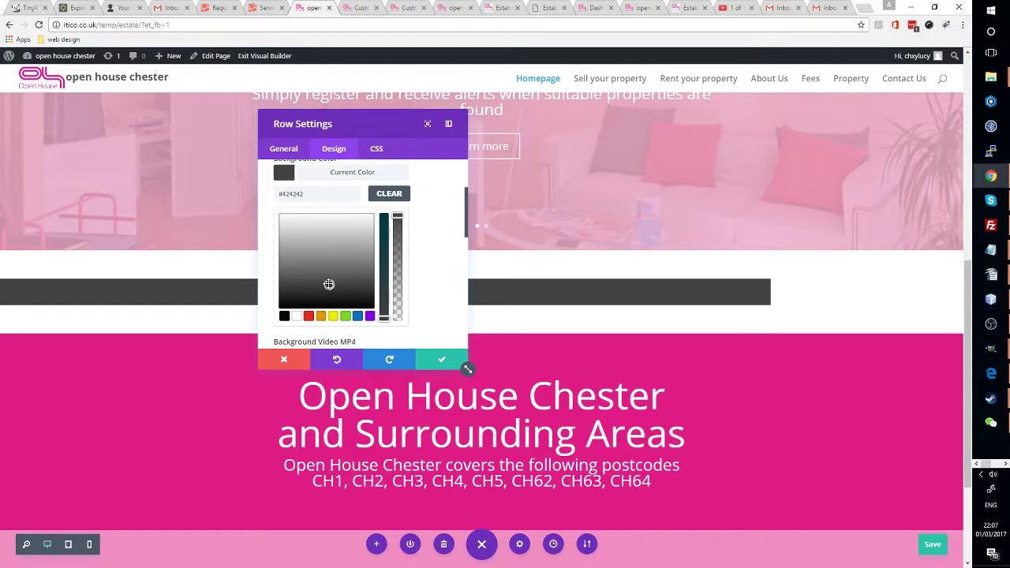
- Copy the heading's pink colour code #ed008c from its inspected styles on the openhousestafford.co.uk page
click(498, 7)
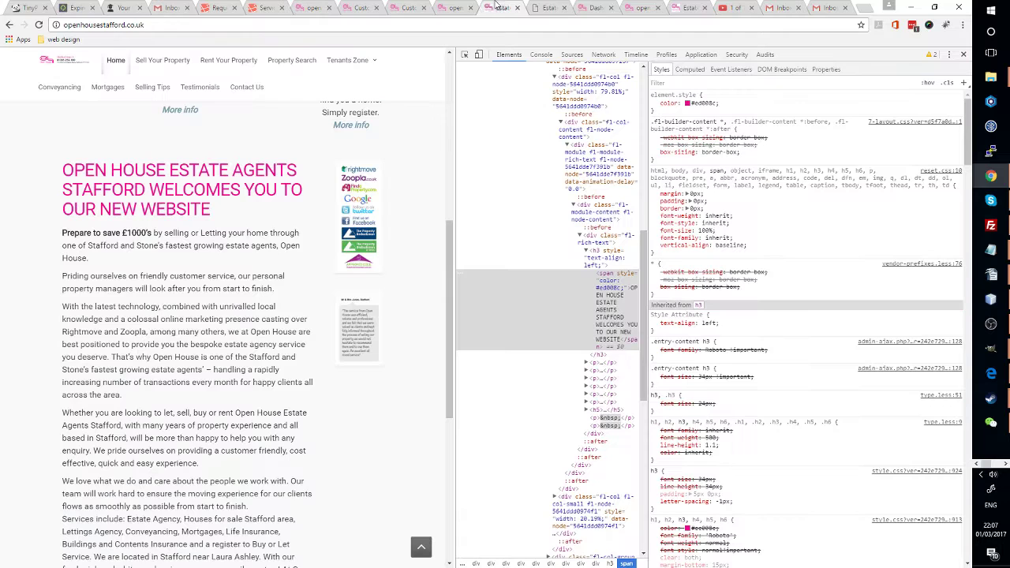
right_click(122, 189)
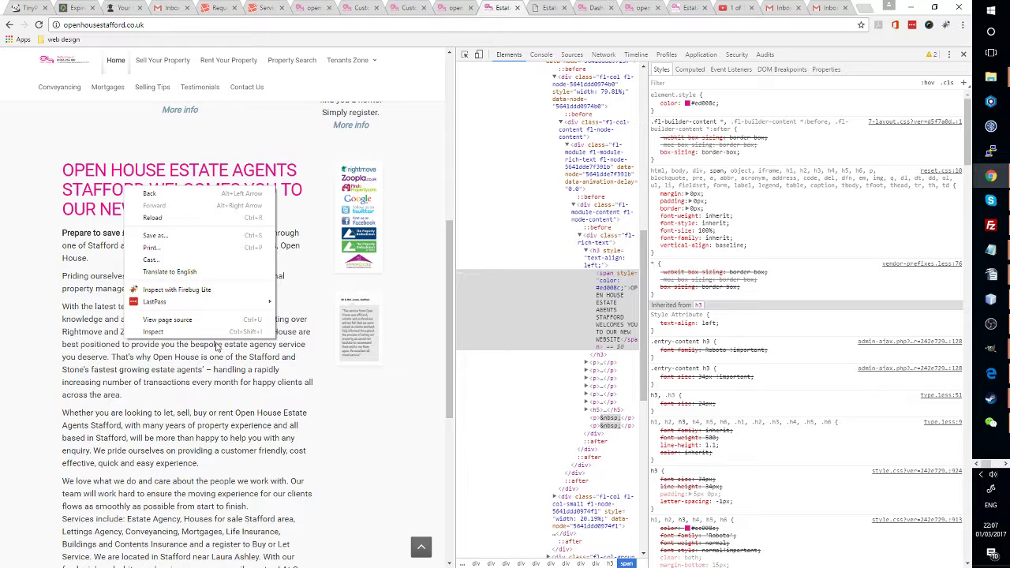
click(714, 113)
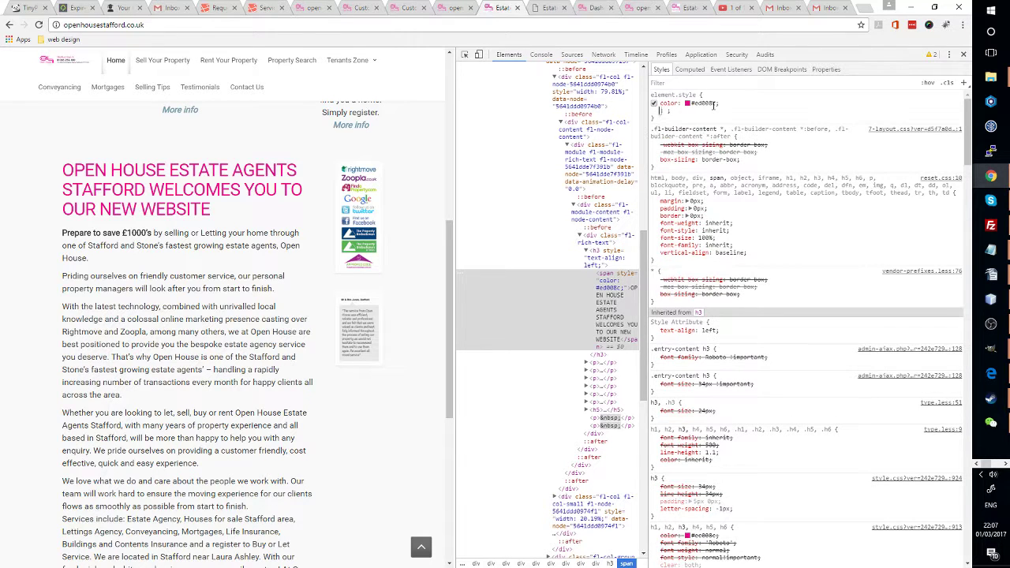
click(712, 103)
key(ctrl+c)
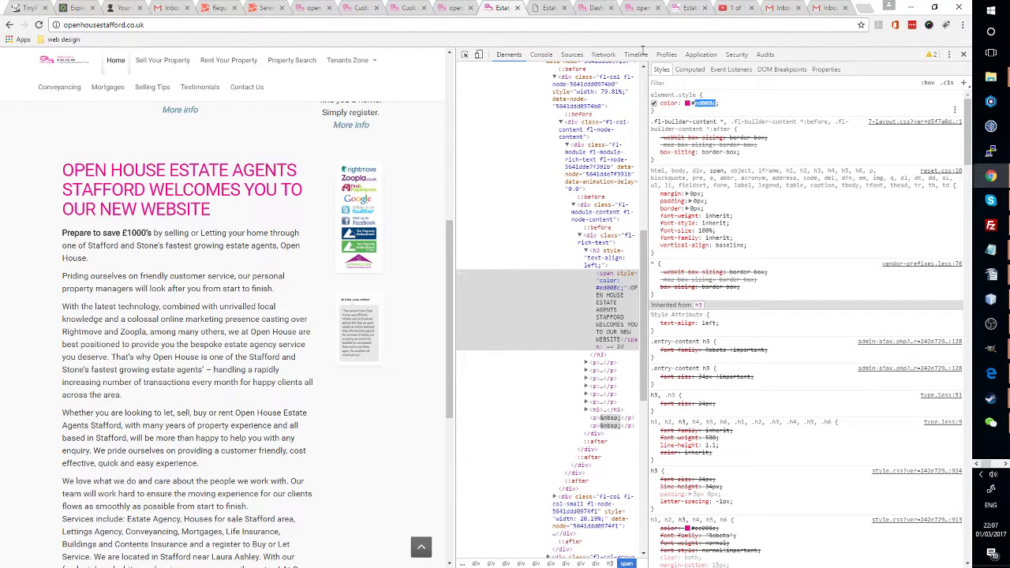
click(458, 7)
click(408, 7)
click(451, 6)
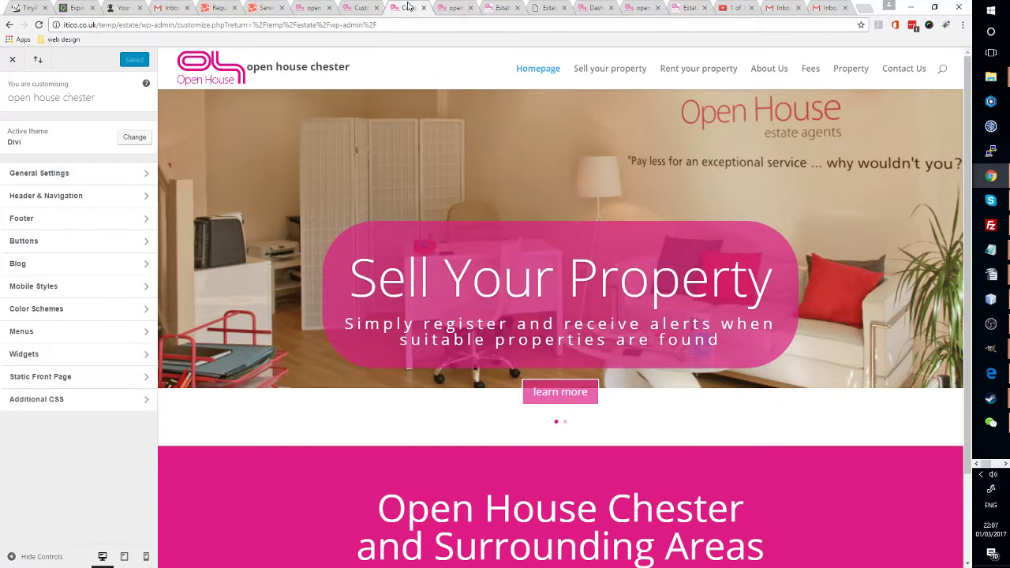
click(408, 7)
click(452, 6)
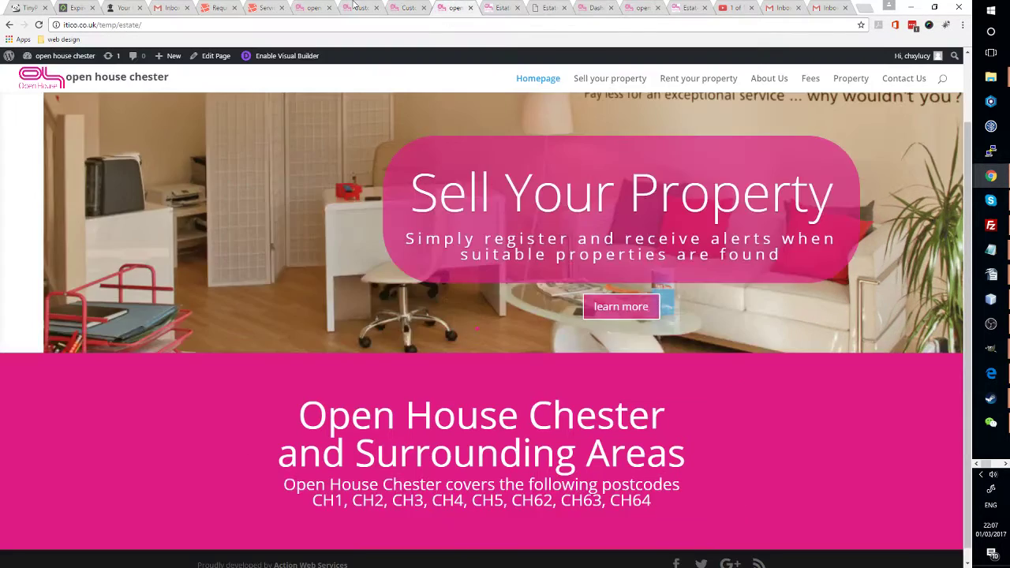
click(359, 7)
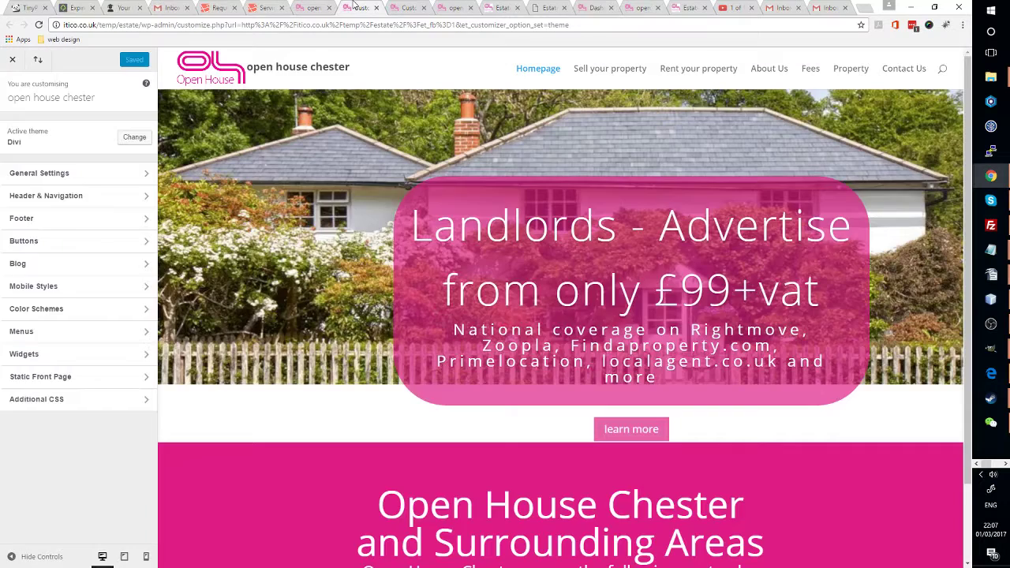
click(125, 399)
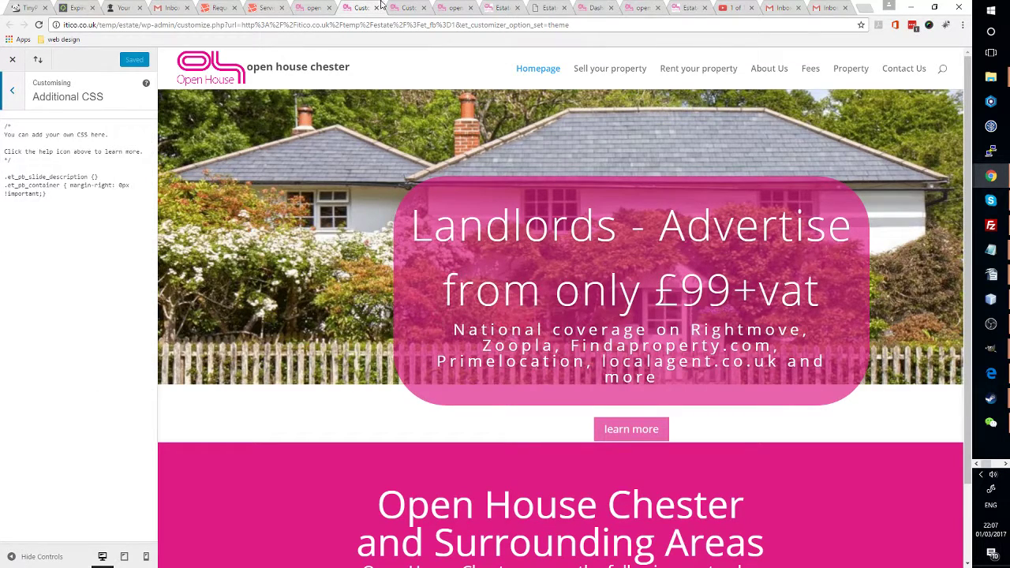
- Back in the Visual Builder, set the row's background colour to the copied #ed008c and save the row settings
click(311, 7)
drag(347, 194, 147, 205)
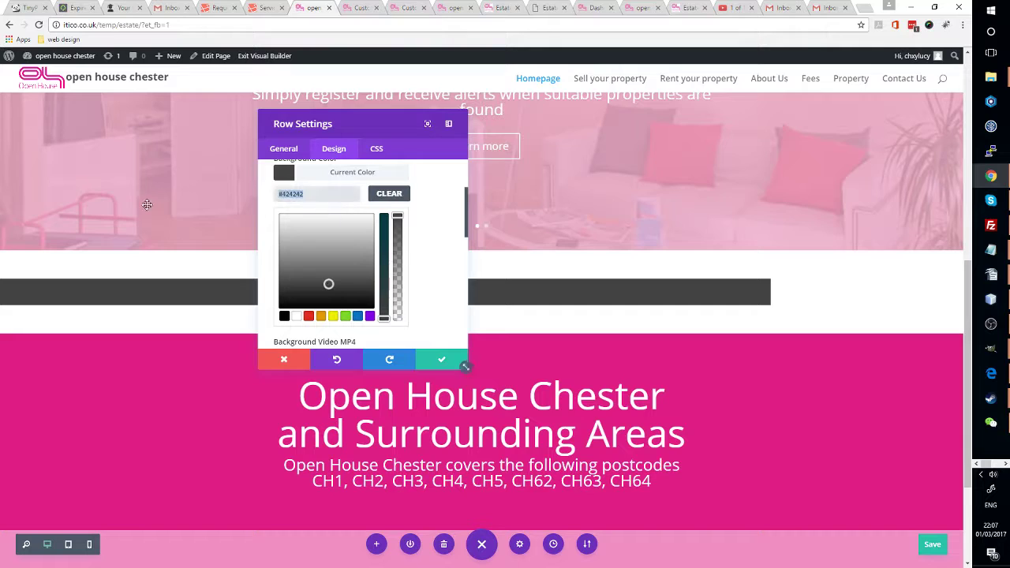
key(ctrl+v)
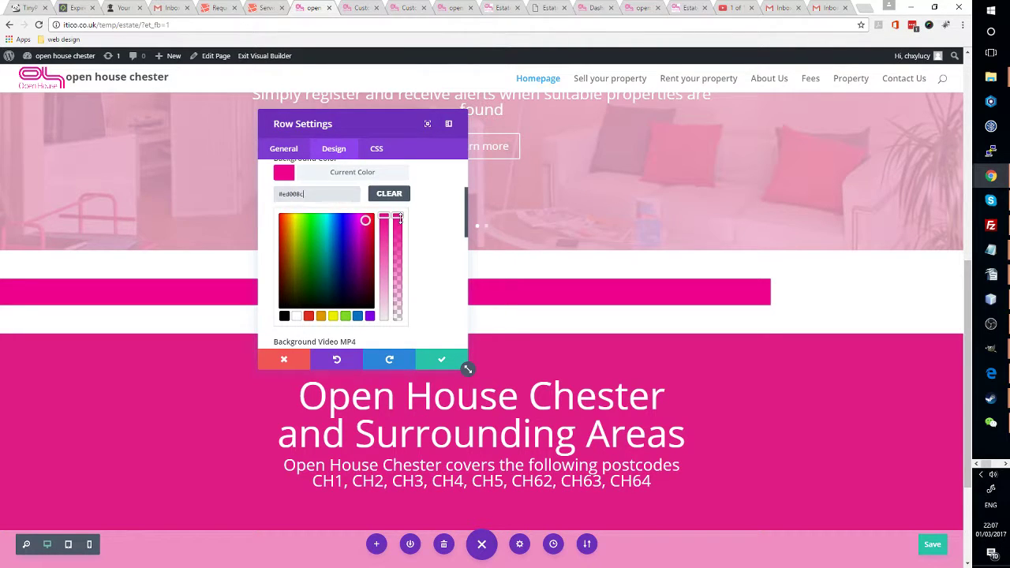
click(434, 358)
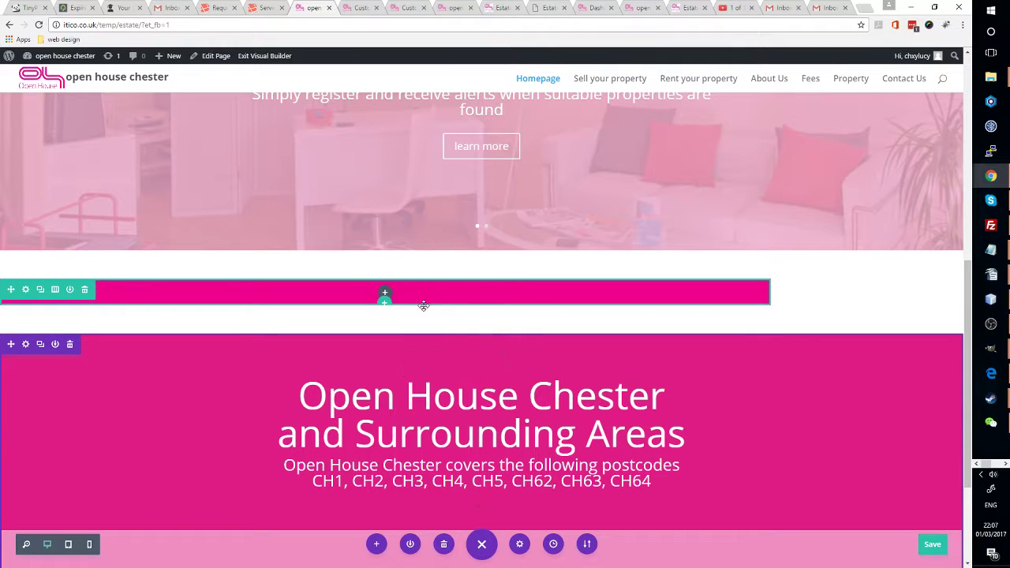
- Browse the available modules for the pink row and insert a Text module into it
click(385, 293)
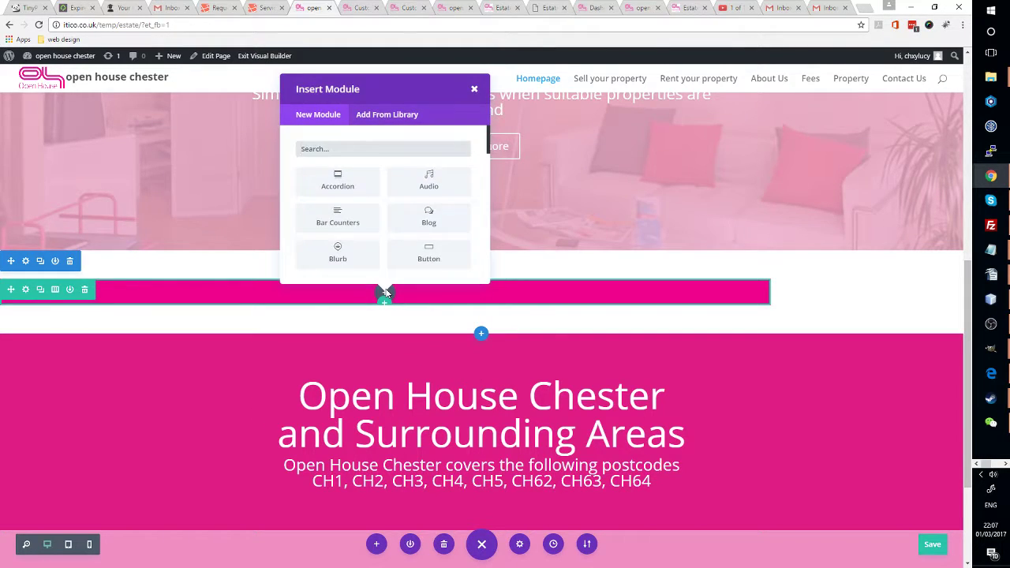
scroll(375, 232, down, 5)
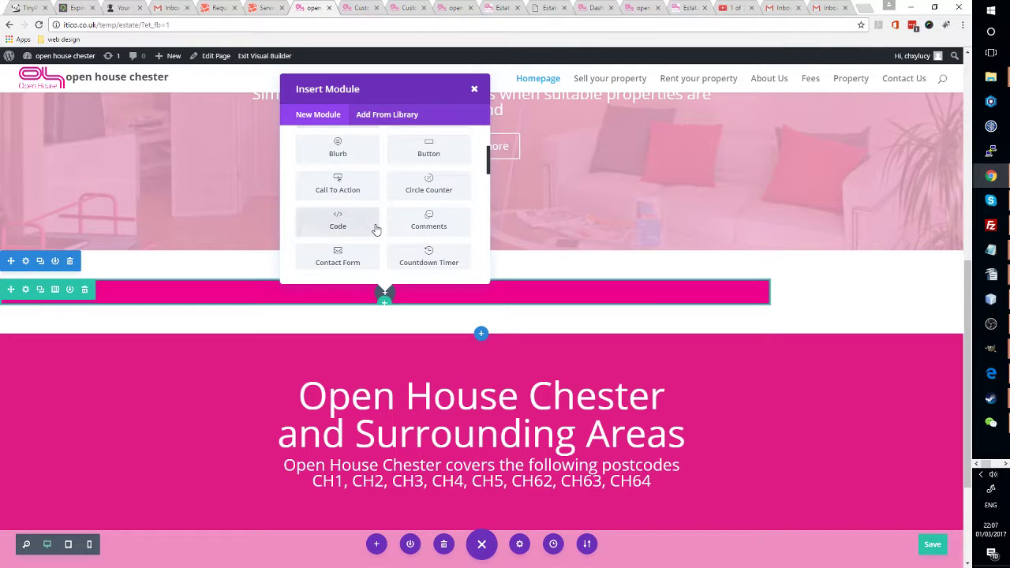
scroll(376, 234, down, 6)
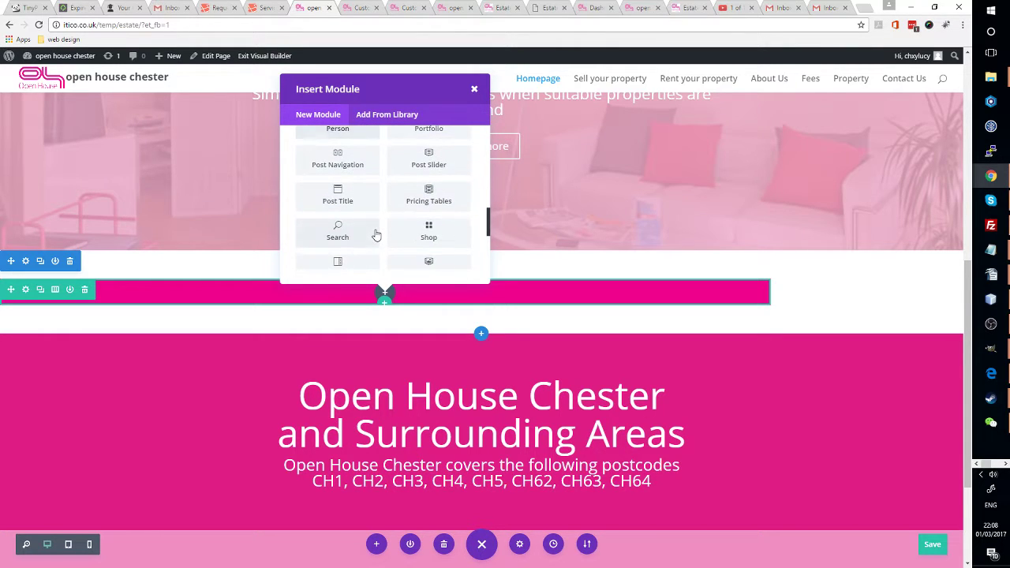
scroll(375, 235, down, 2)
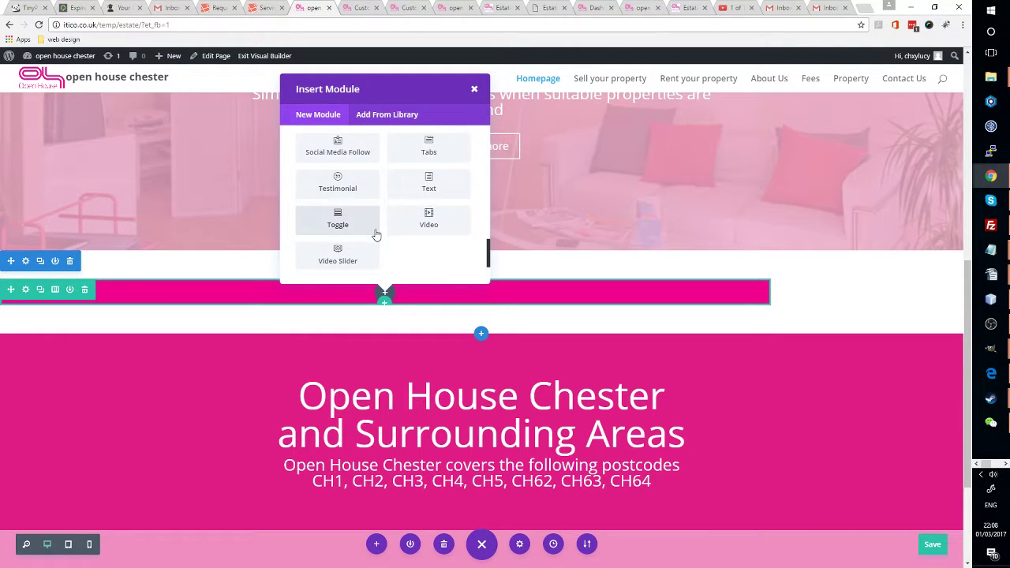
scroll(376, 236, up, 5)
scroll(376, 236, up, 4)
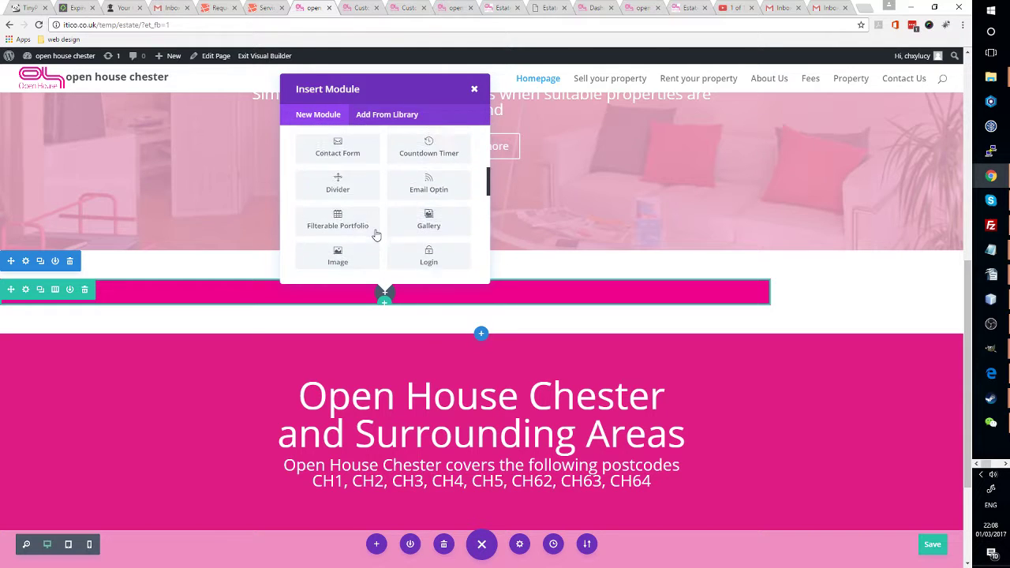
scroll(376, 235, up, 4)
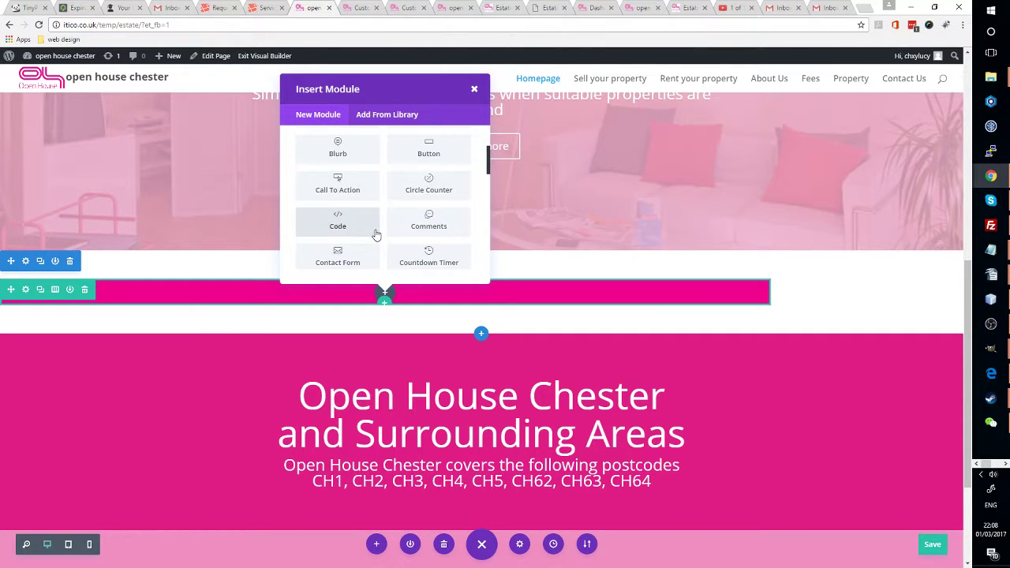
scroll(377, 235, down, 3)
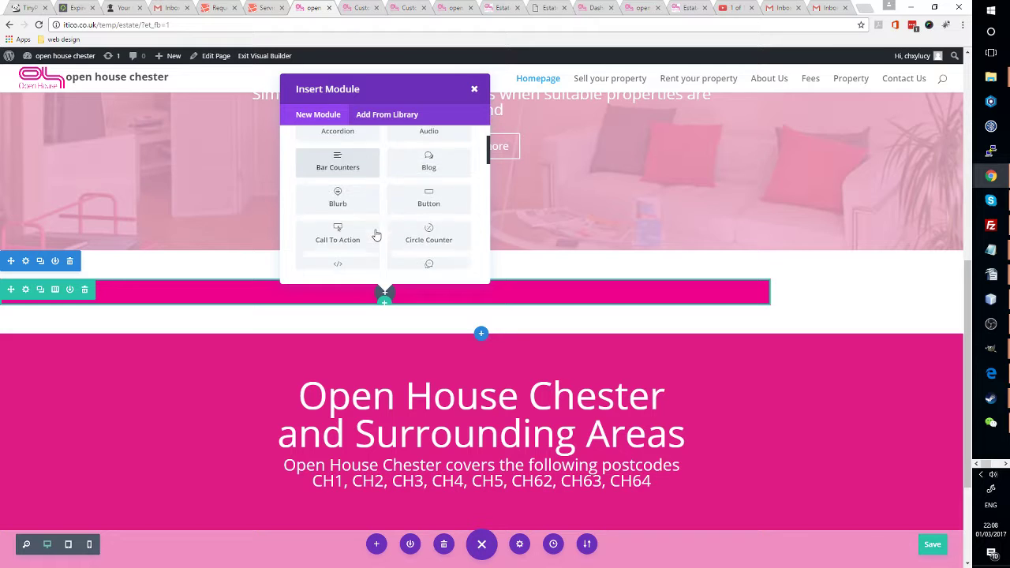
scroll(374, 230, down, 2)
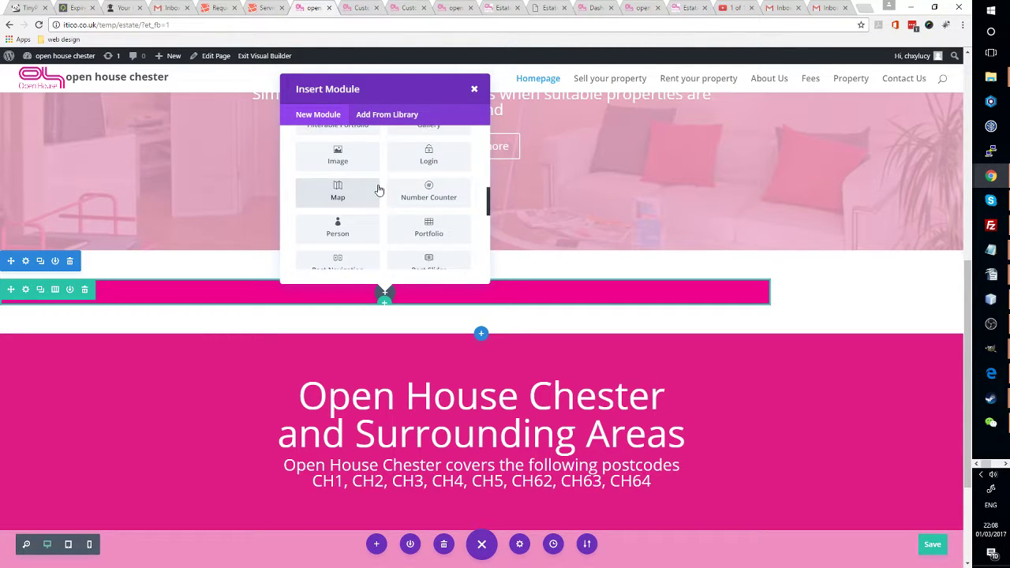
scroll(378, 190, down, 1)
scroll(378, 189, down, 1)
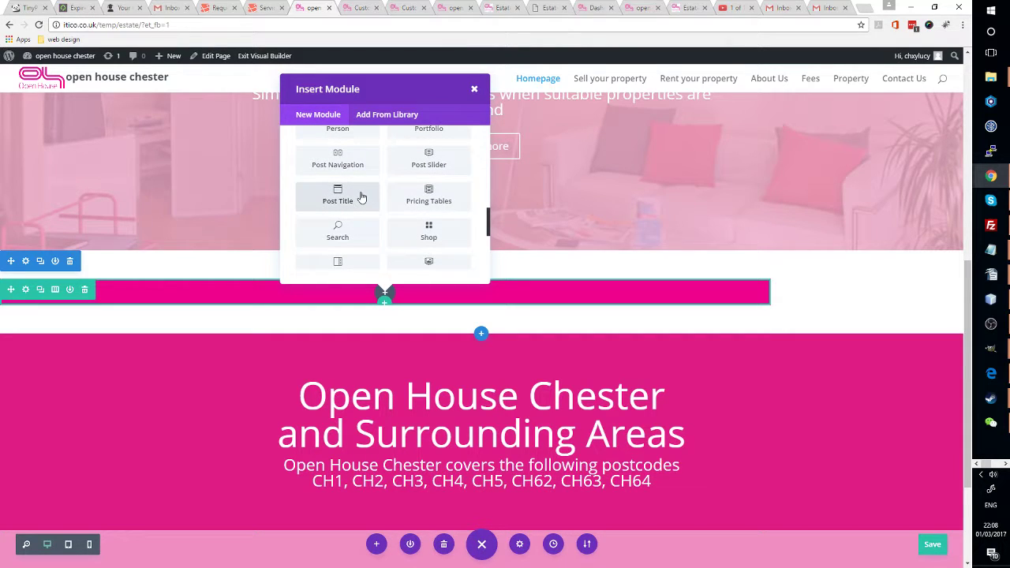
scroll(361, 197, down, 1)
scroll(361, 196, down, 1)
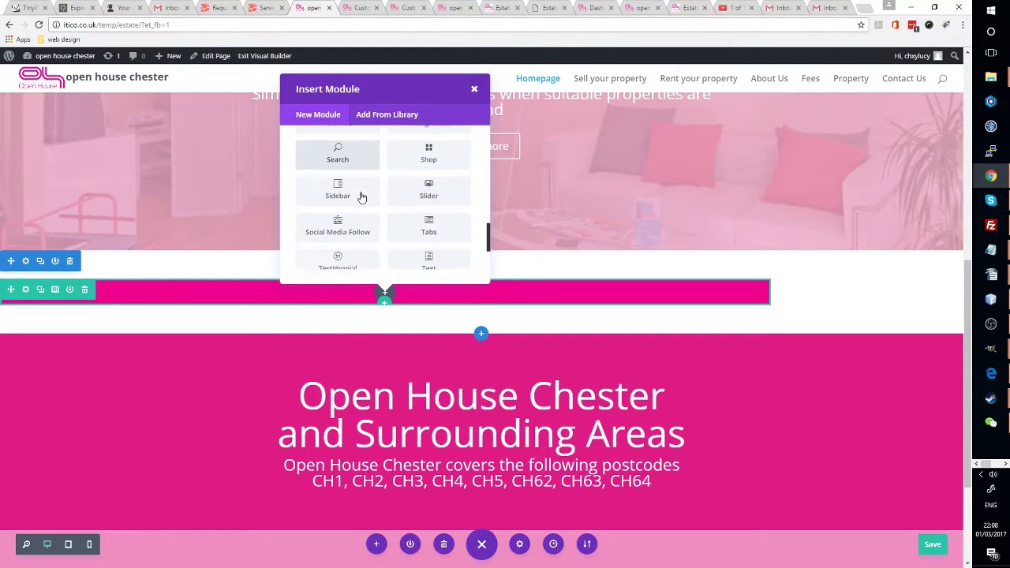
scroll(362, 196, down, 1)
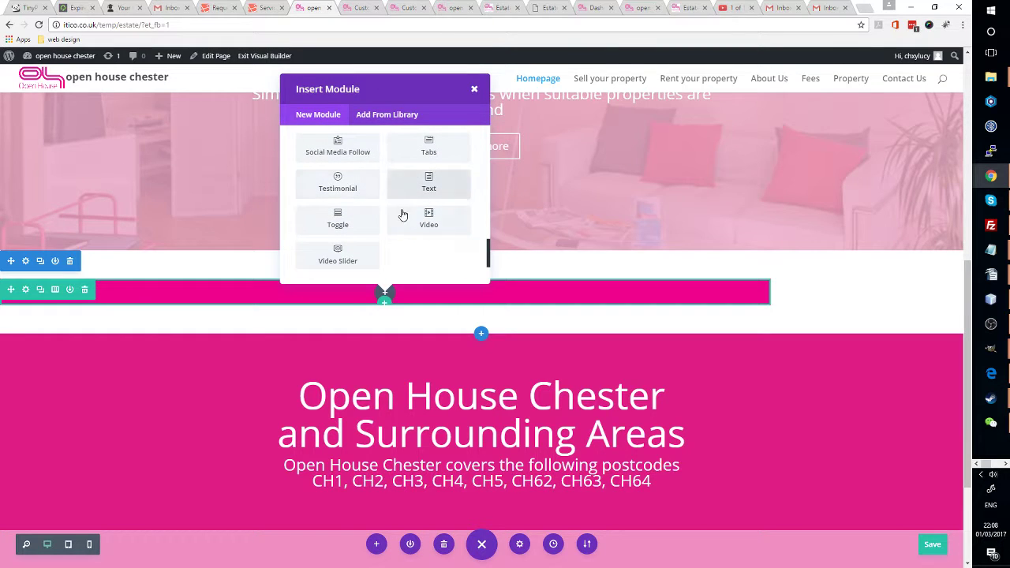
click(427, 187)
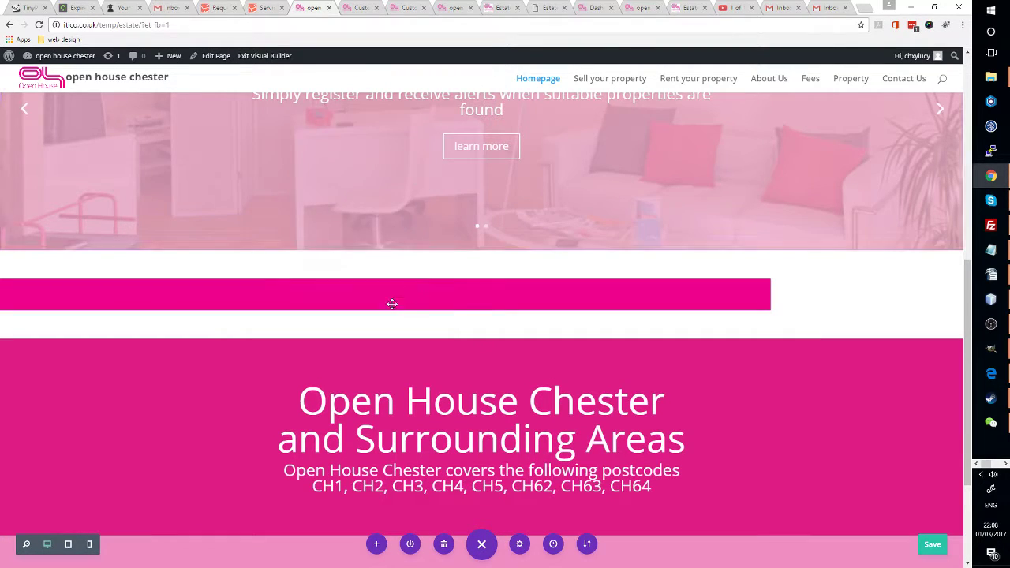
- Set the new text module's text color to Light and its orientation to Center, and save the module
click(317, 197)
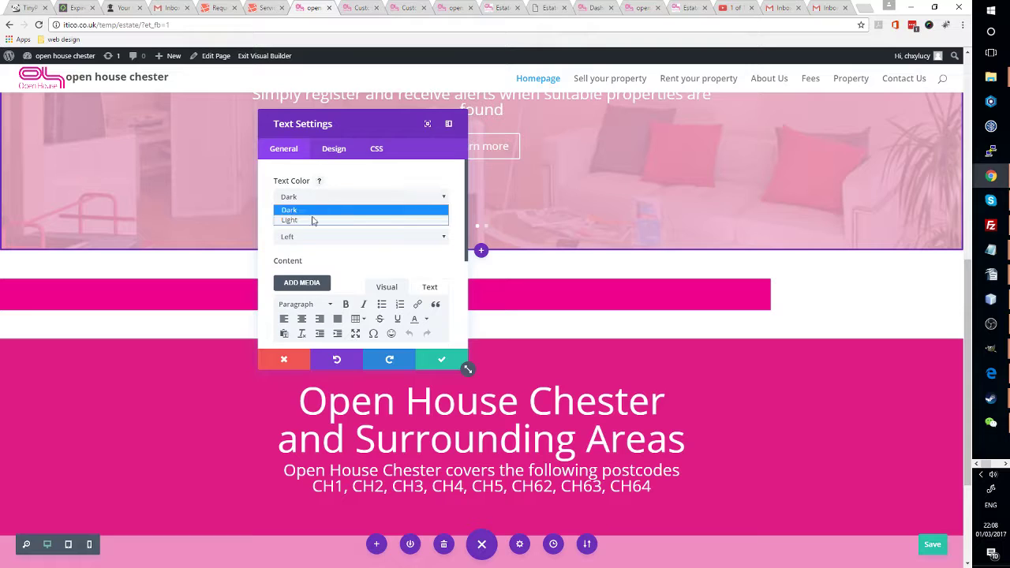
click(311, 219)
click(308, 236)
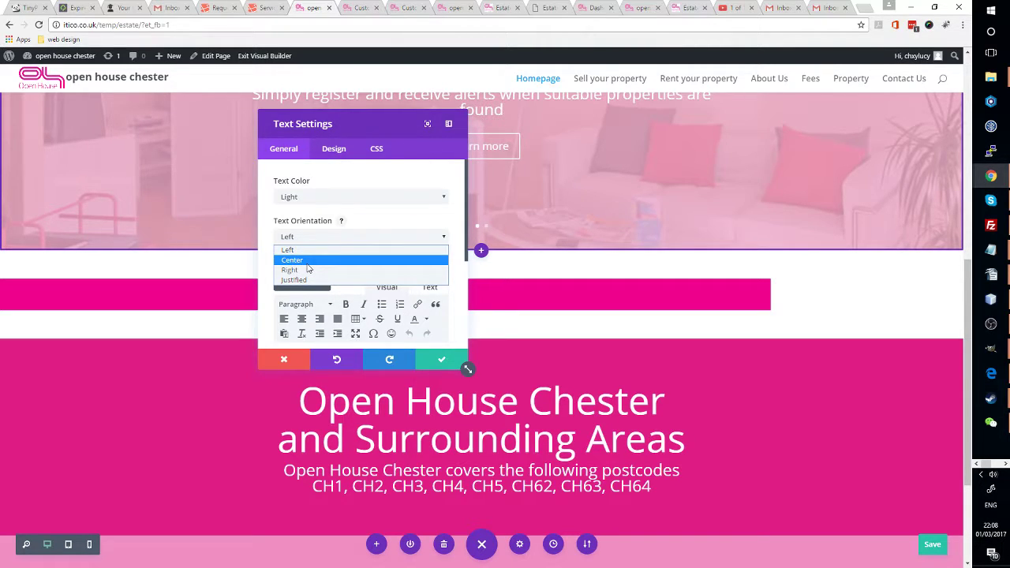
click(307, 263)
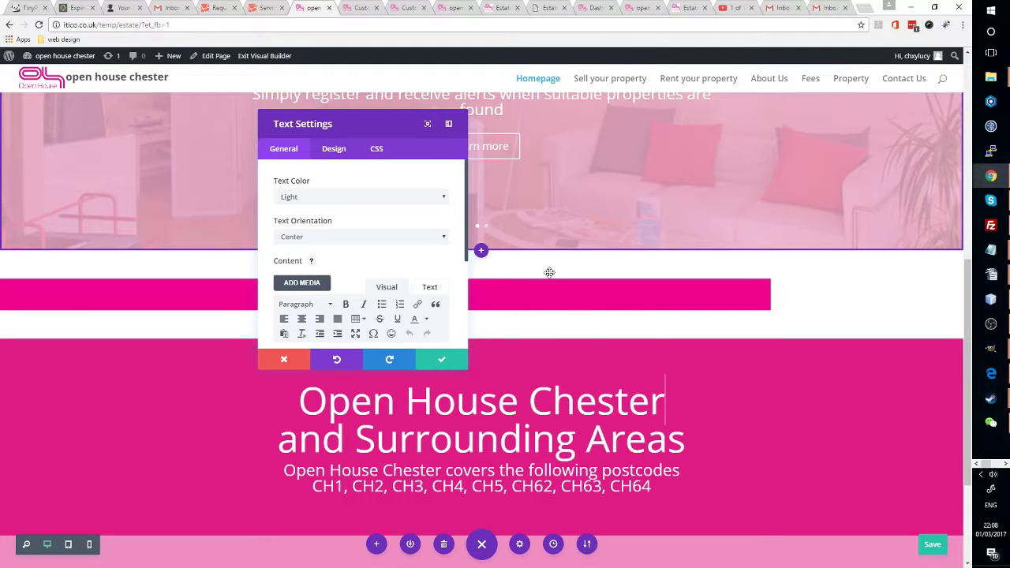
click(443, 360)
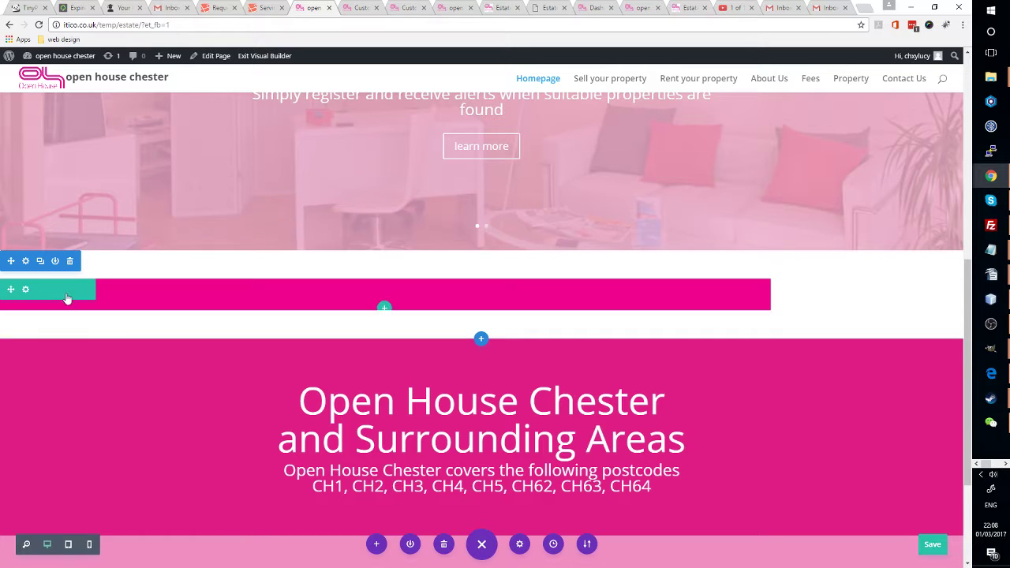
- Add another Text module to the pink row and set its text color to Light
click(385, 305)
scroll(371, 213, down, 5)
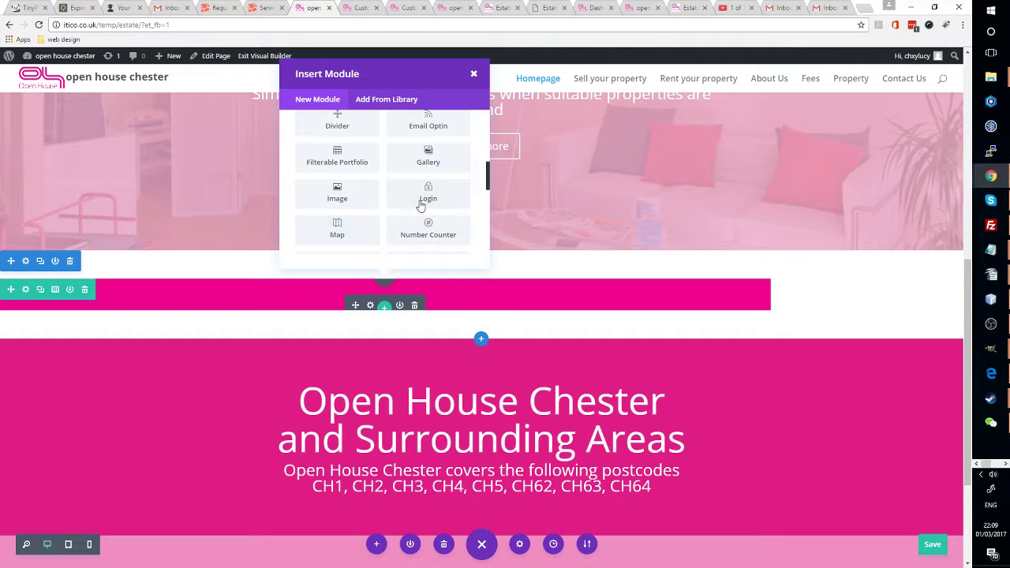
click(430, 215)
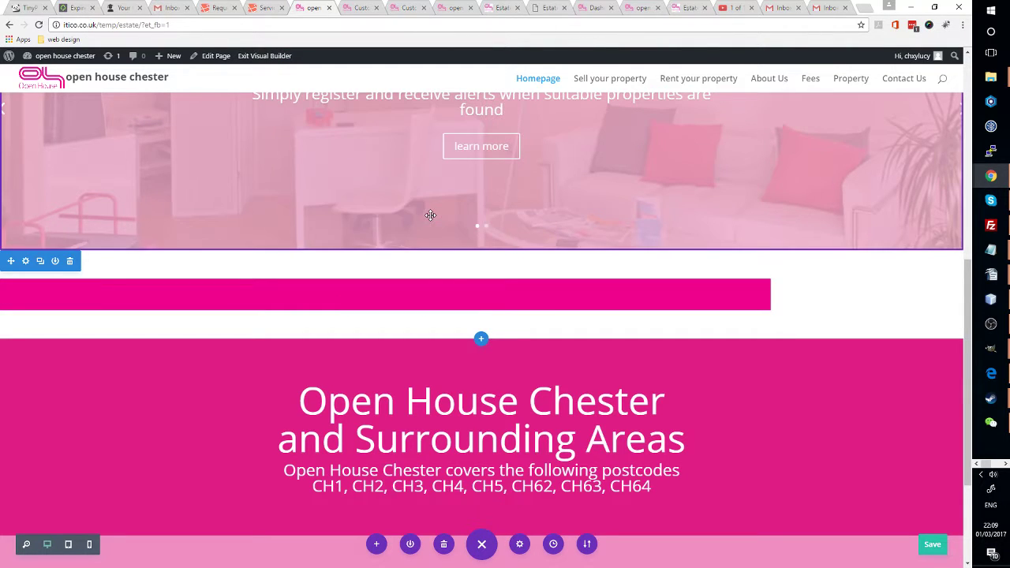
click(369, 201)
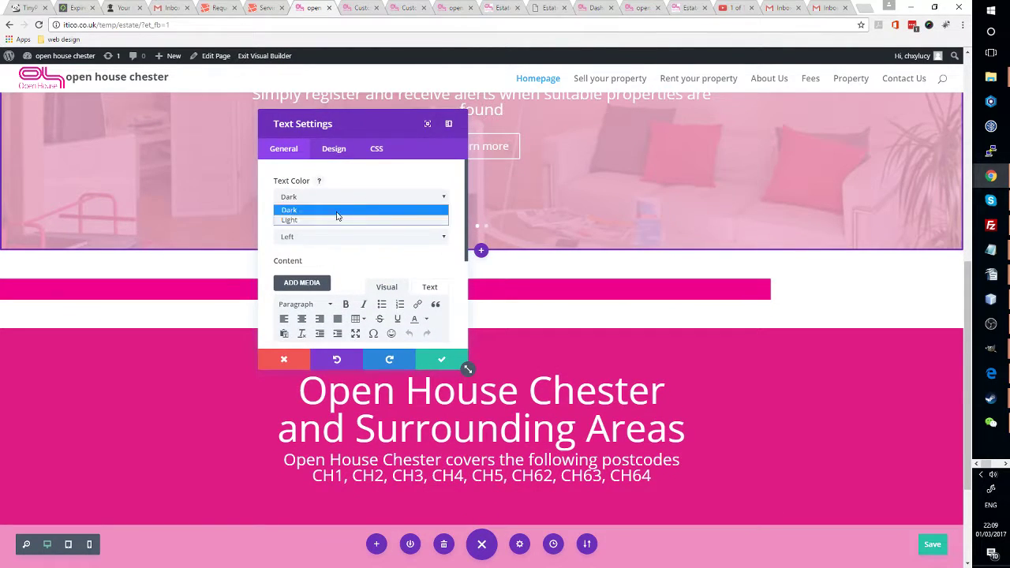
click(332, 220)
- Enter the placeholder text "gegege" as the module's content and check its design options
scroll(339, 268, down, 3)
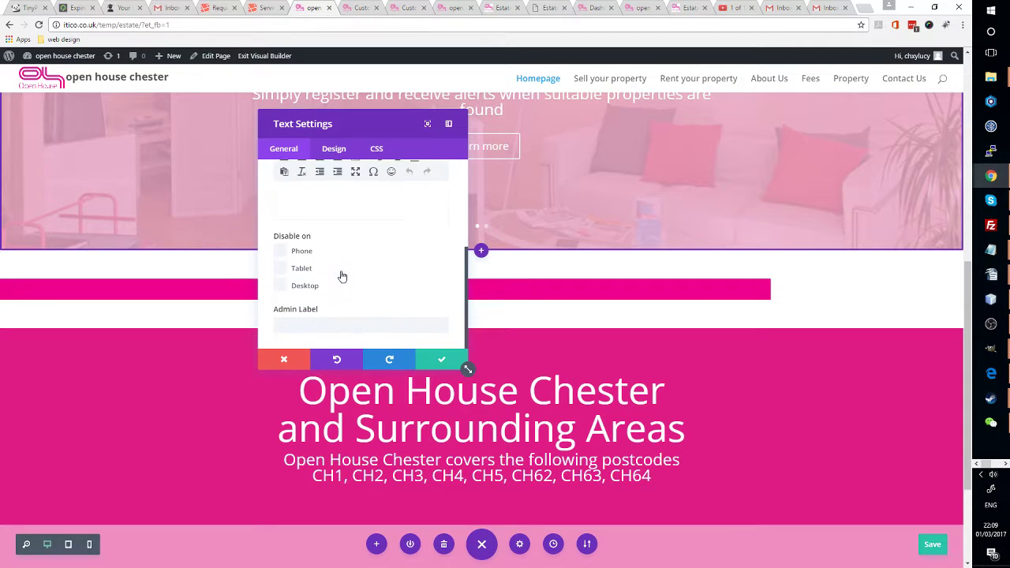
text(egege)
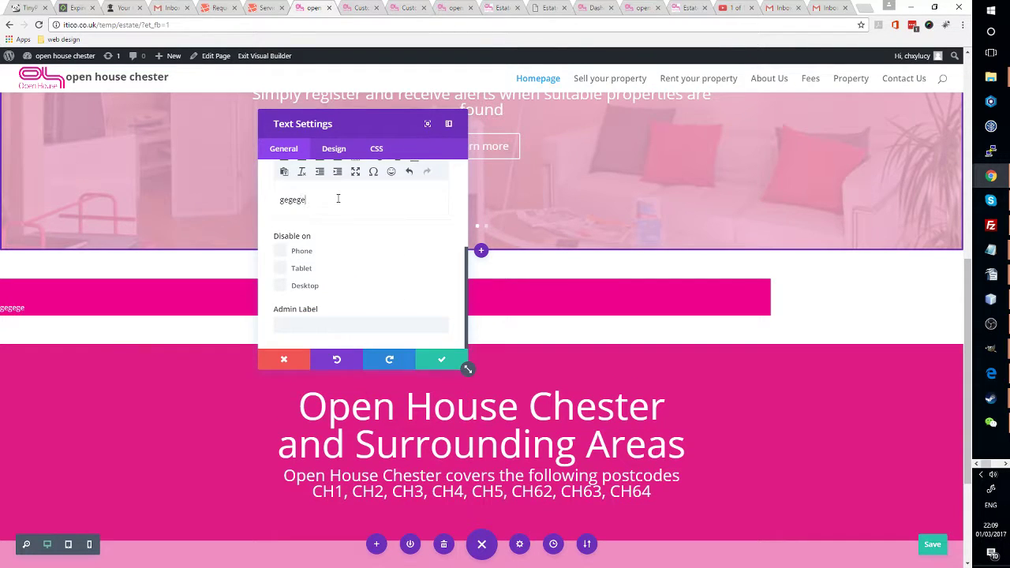
scroll(359, 272, up, 3)
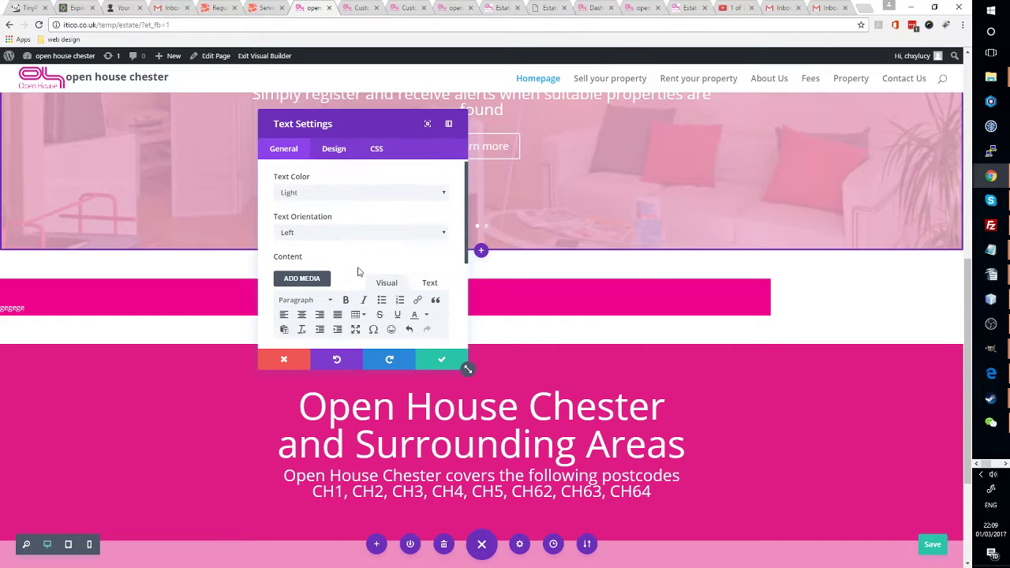
click(334, 152)
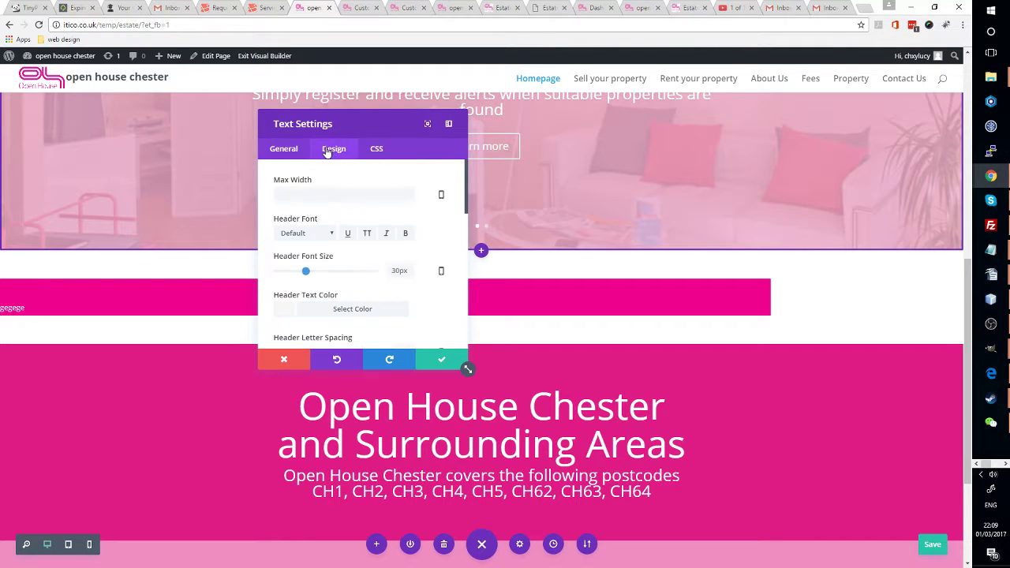
click(301, 152)
scroll(329, 237, down, 3)
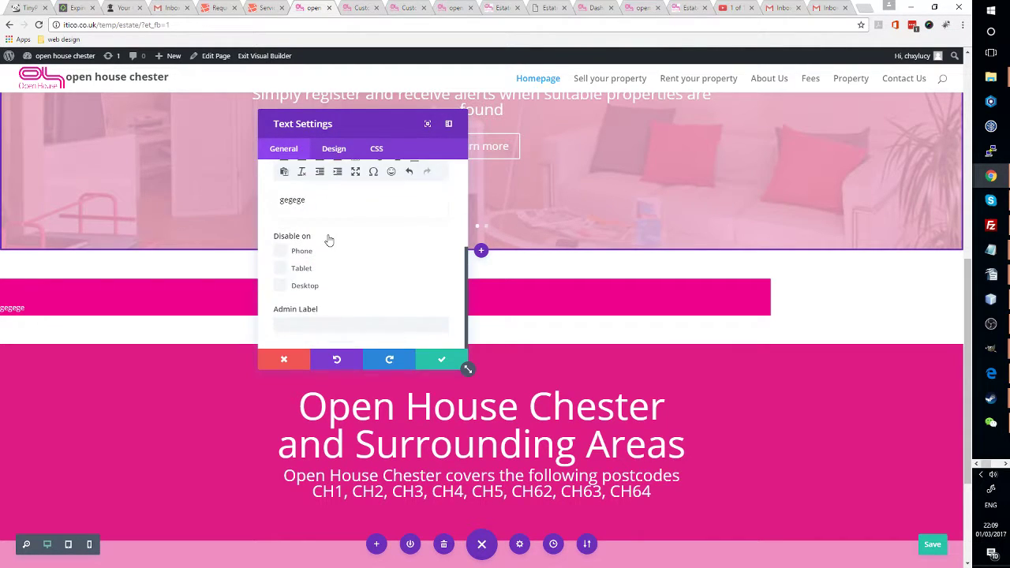
- Center-align the placeholder text in the text module and move the settings window aside to uncover the pink banner
scroll(328, 239, up, 1)
scroll(328, 235, down, 1)
scroll(329, 251, up, 1)
scroll(329, 250, down, 1)
scroll(329, 250, up, 1)
scroll(329, 229, up, 1)
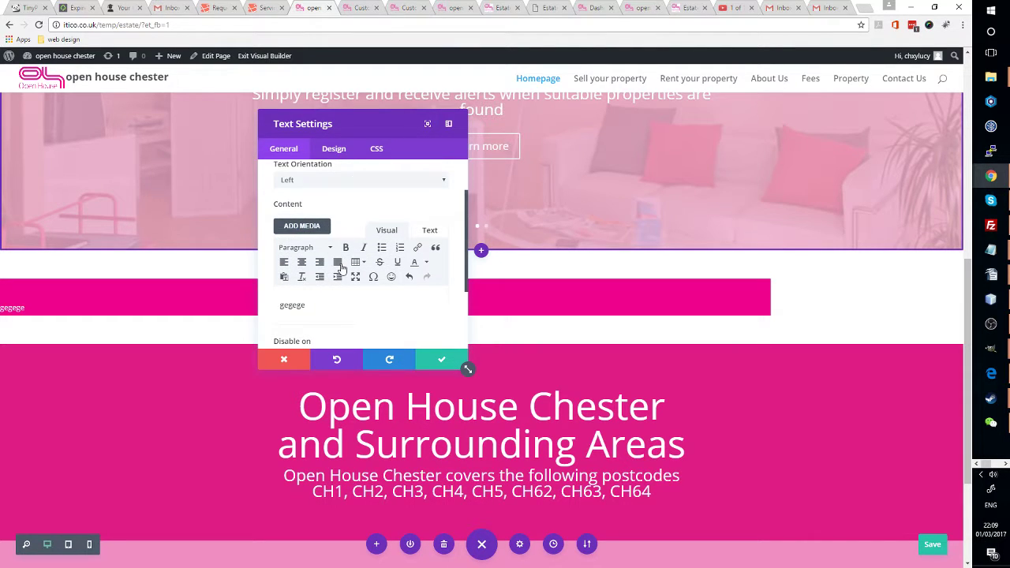
click(300, 264)
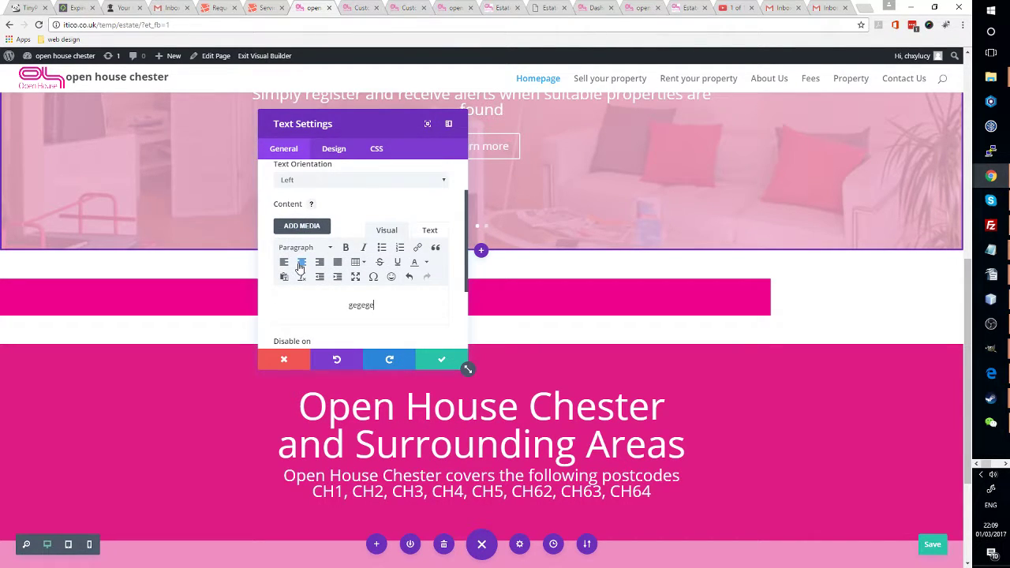
drag(363, 137, 654, 120)
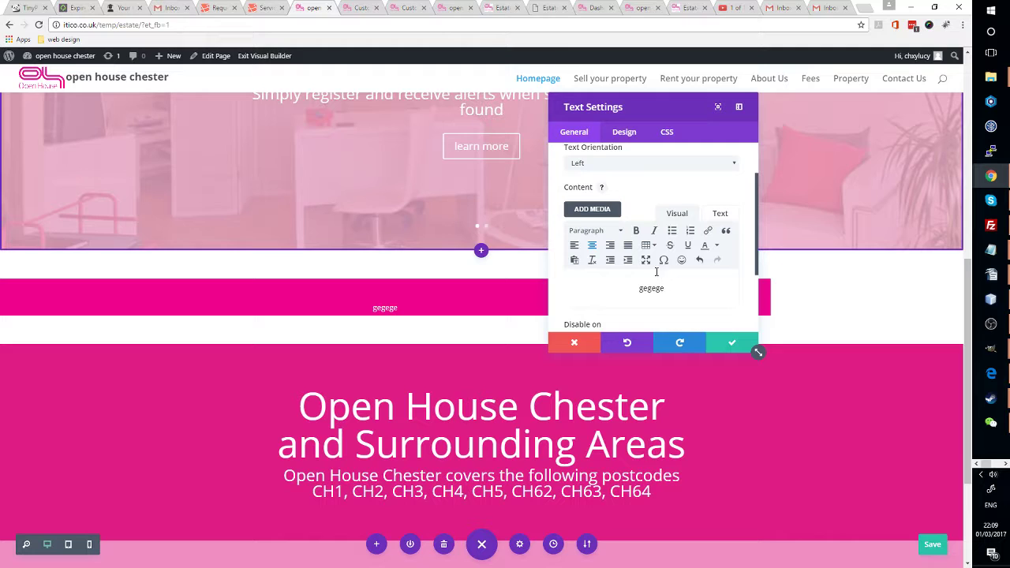
- Replace the placeholder text "gegege" with "Open House Chester and Surrounding"
scroll(655, 286, down, 1)
scroll(654, 286, up, 2)
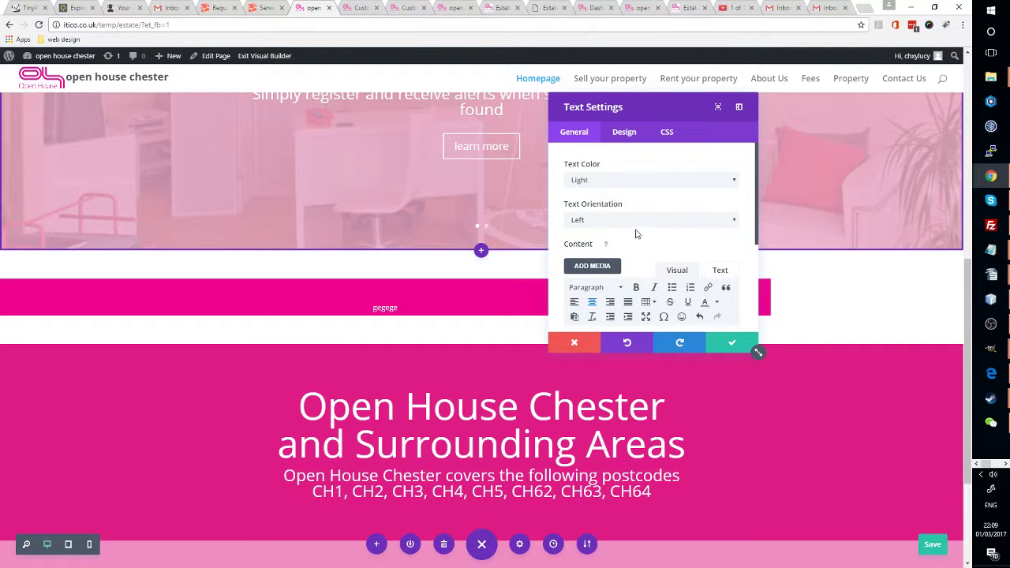
scroll(643, 240, down, 3)
scroll(642, 239, up, 1)
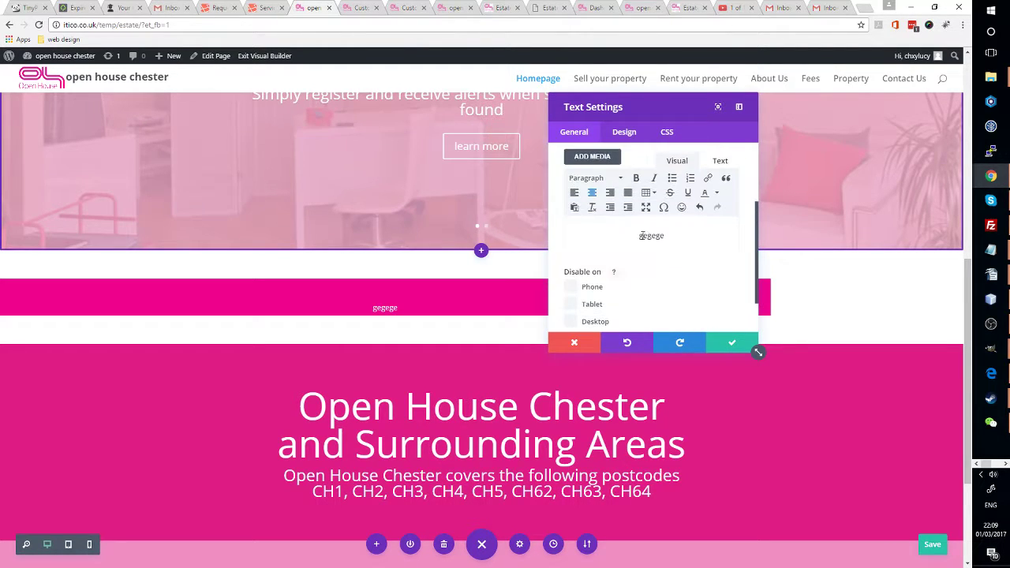
double_click(652, 235)
text(Open House Chester and)
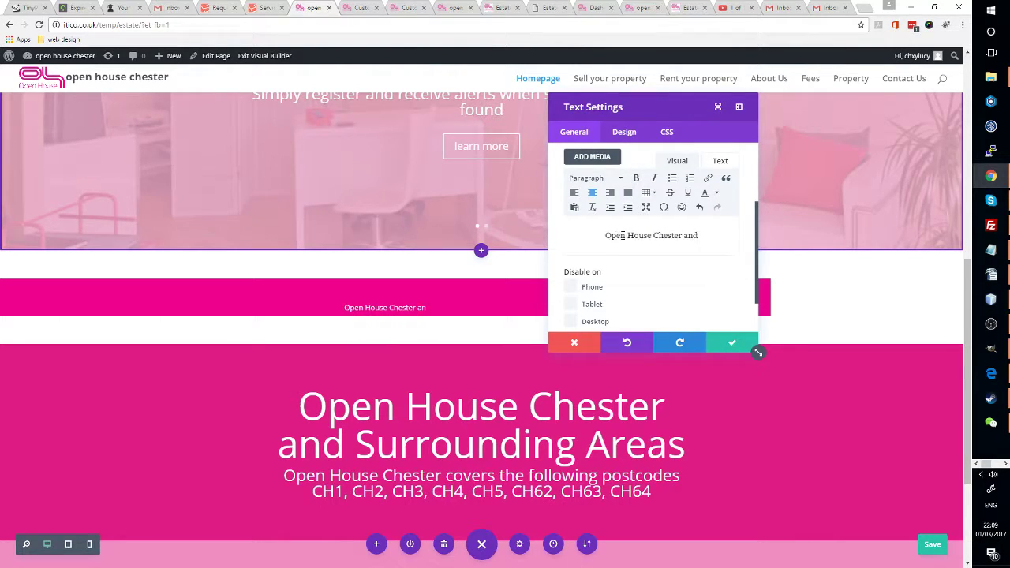
text( Surrounding)
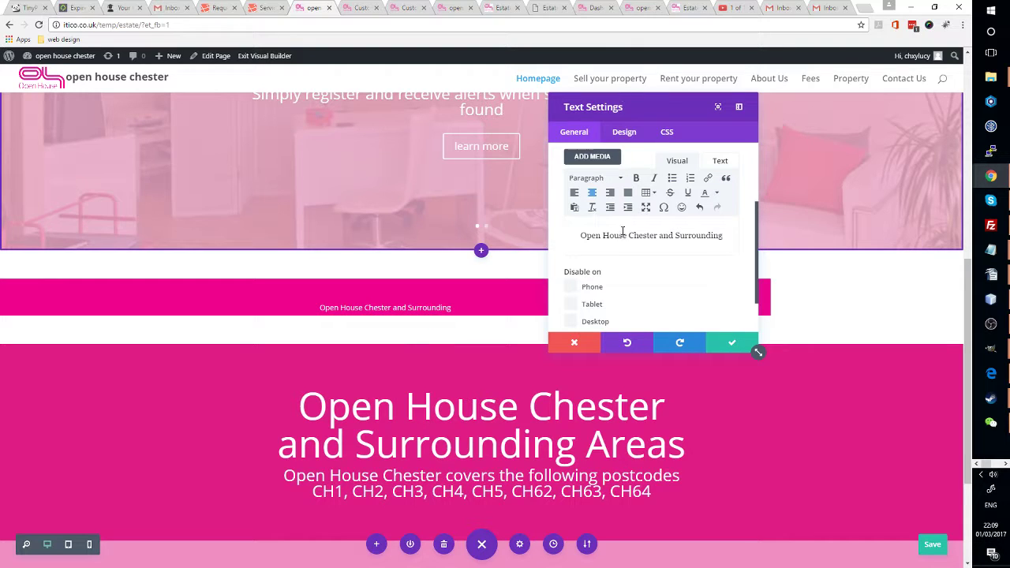
- Replace the module's content with the heading "Open House Chester and Surrounding Areas" copied from the section below
drag(307, 405, 712, 442)
key(ctrl+c)
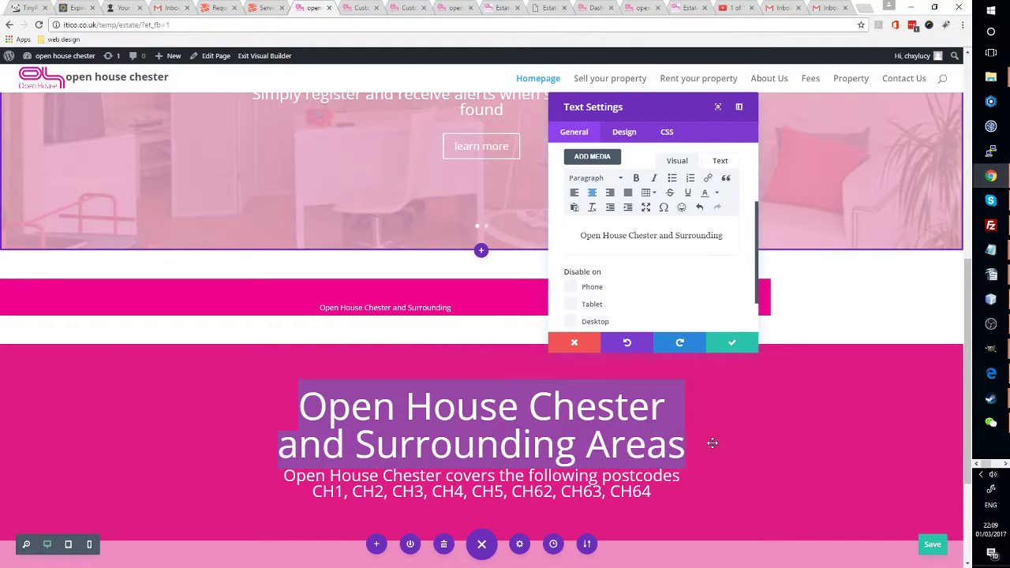
key(ctrl+a)
key(ctrl+v)
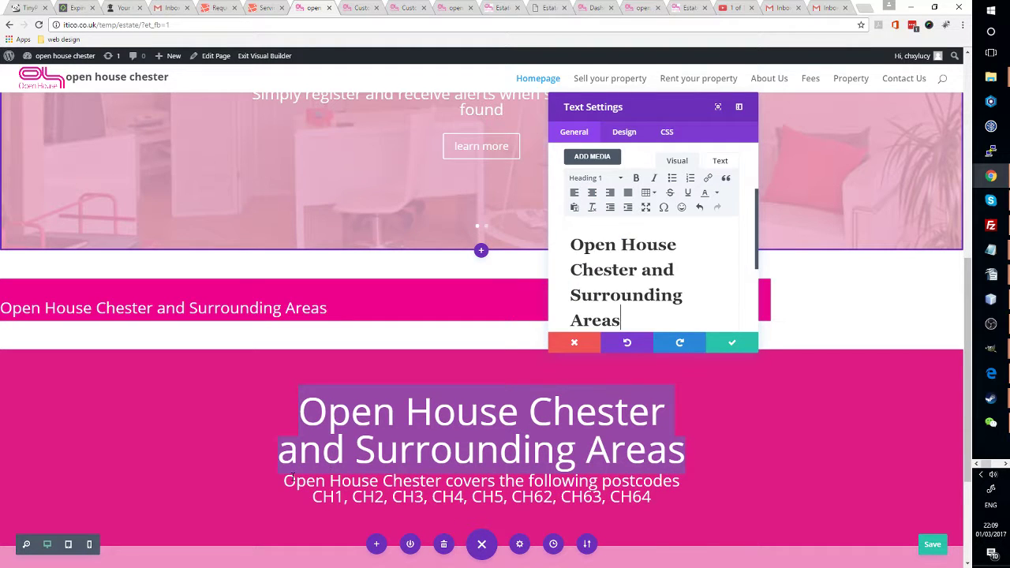
- Copy the section's postcode line, "Open House Chester covers the following postcodes CH1, CH2, CH3, CH4, CH5, CH62, CH63, CH64", below the pasted heading
drag(280, 487, 637, 521)
key(ctrl+c)
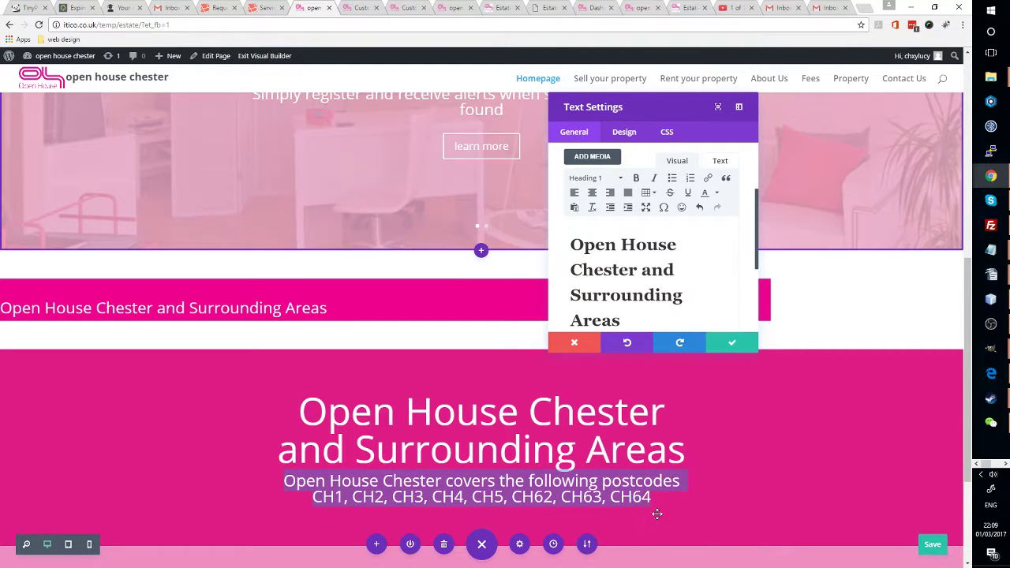
scroll(653, 281, down, 2)
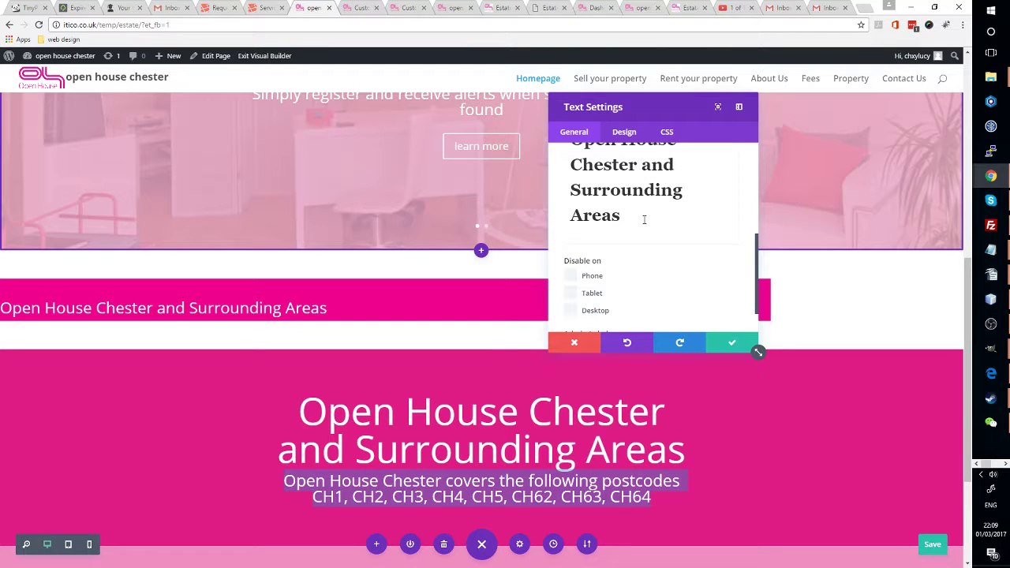
key(ctrl+v)
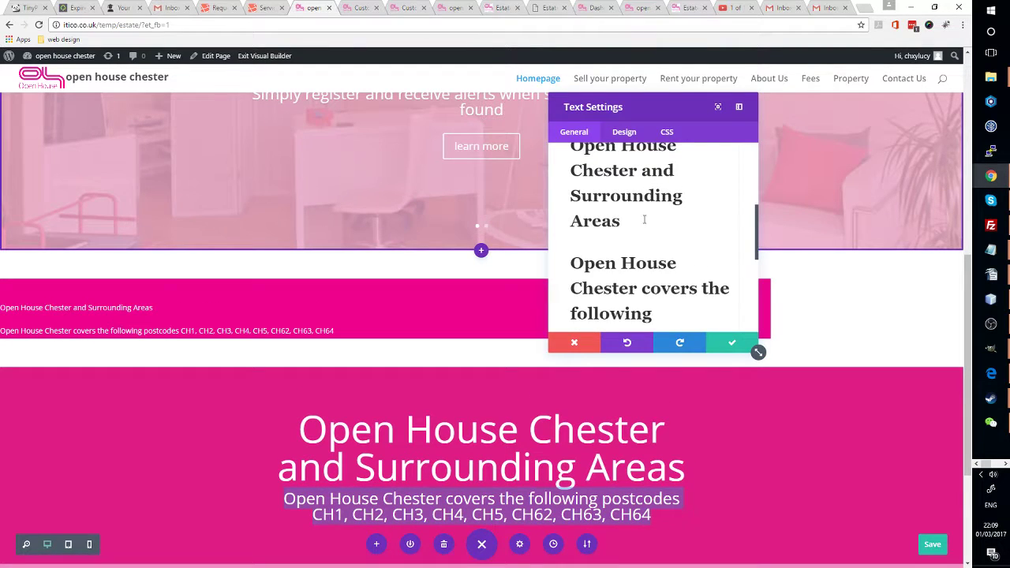
- Center-align both the heading and the postcode line in the module's content
key(ctrl+a)
scroll(754, 213, up, 3)
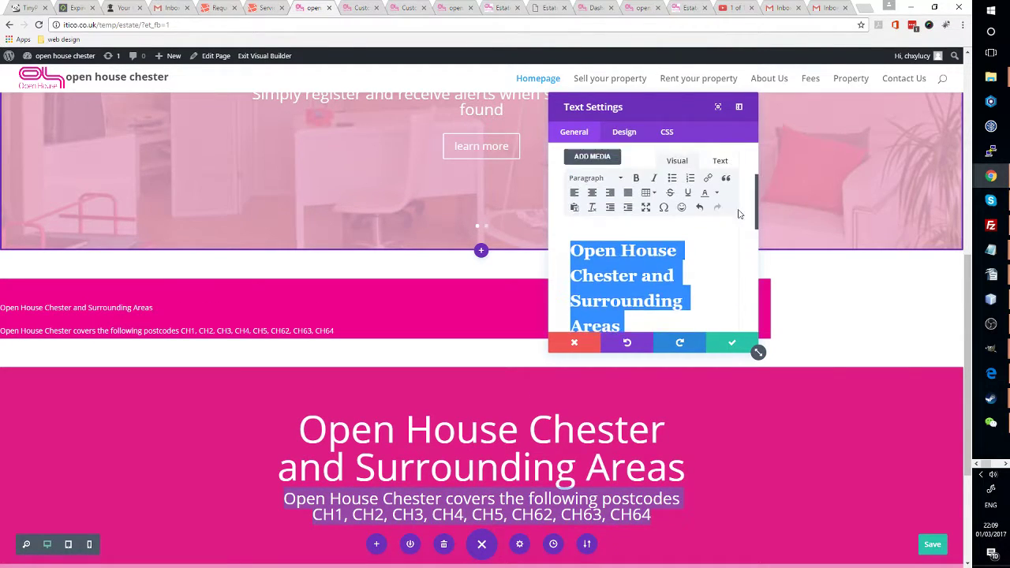
click(592, 193)
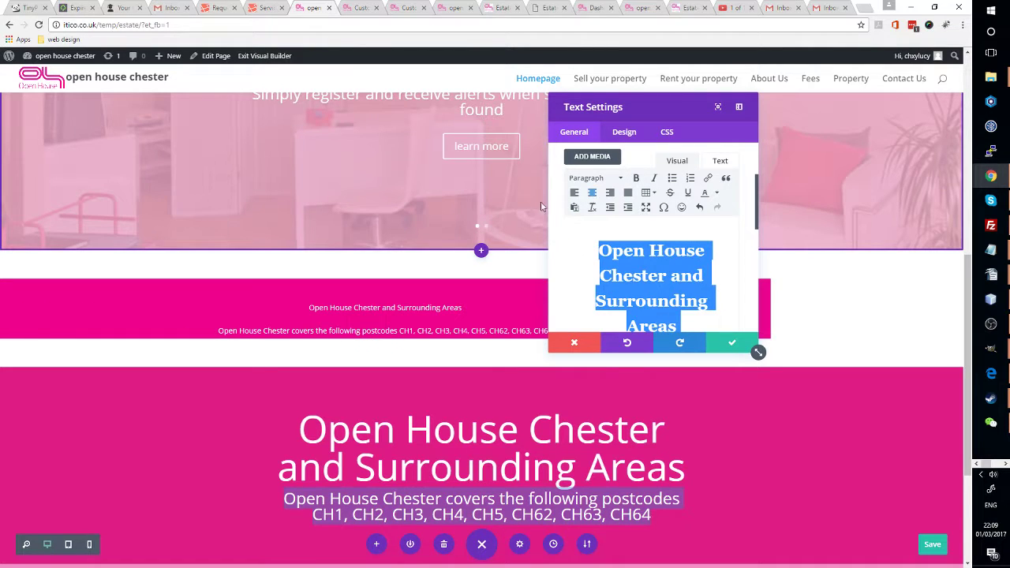
click(608, 180)
click(607, 219)
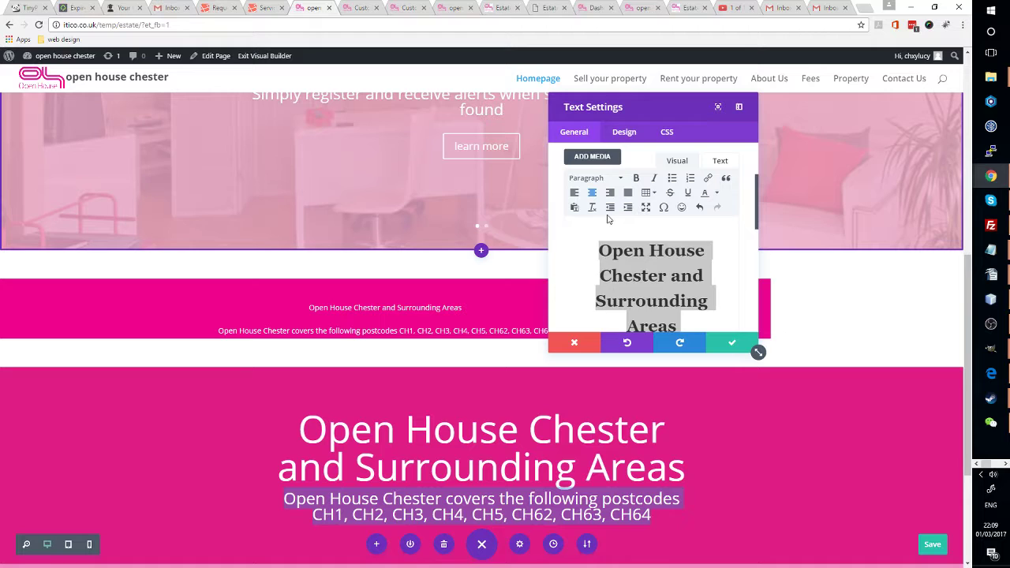
click(698, 275)
- Show the content's HTML source and add an inline font-size of 11px to the first paragraph's style
scroll(663, 277, down, 2)
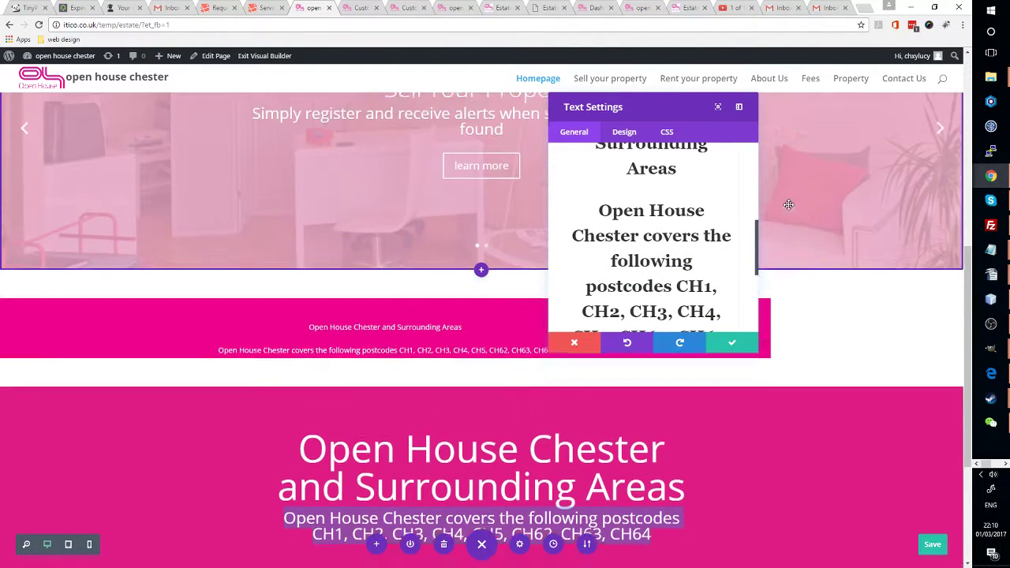
scroll(787, 206, up, 2)
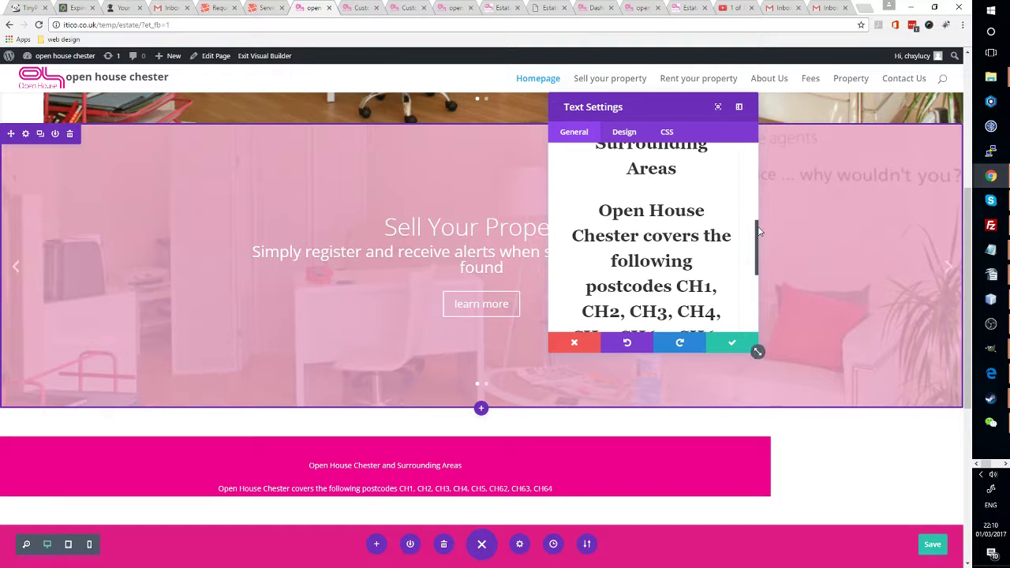
drag(760, 226, 752, 176)
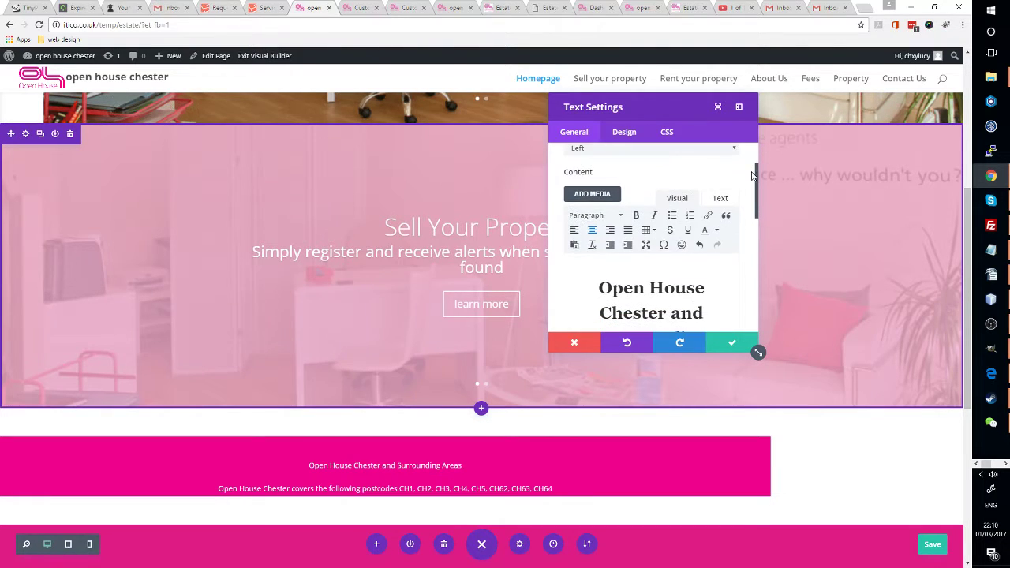
click(720, 198)
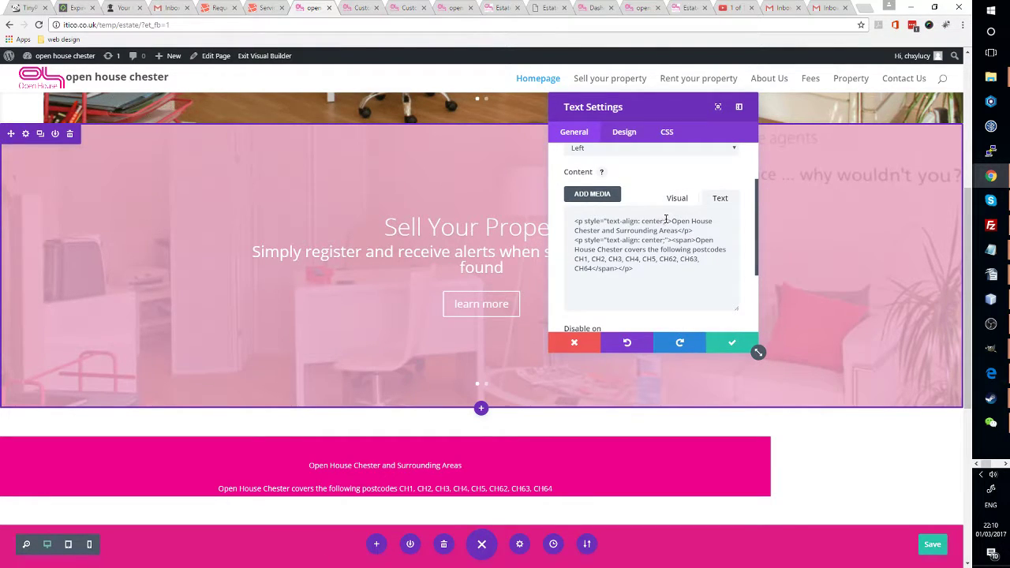
text(font-size:)
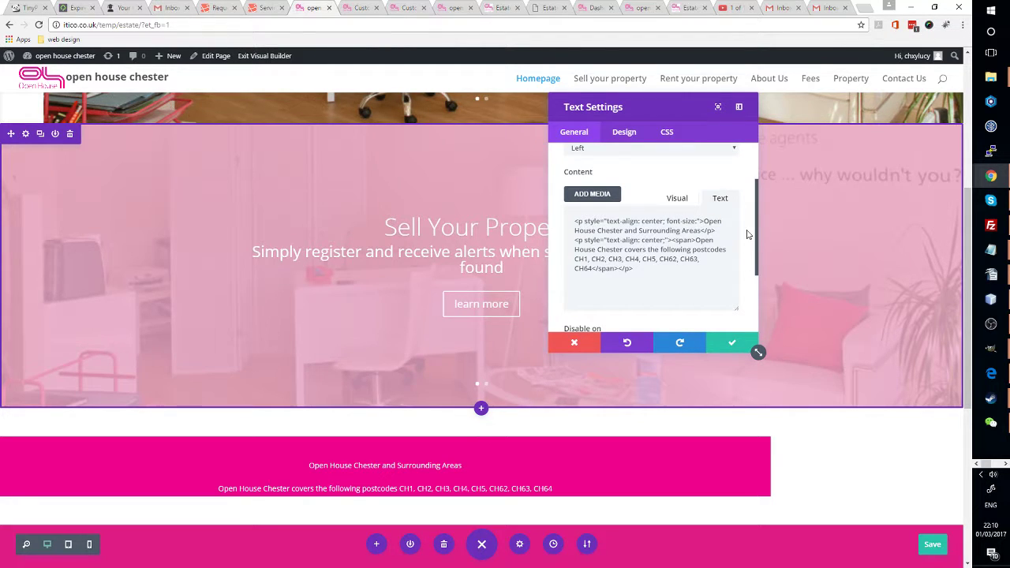
text(7)
key(BackSpace)
text(11px)
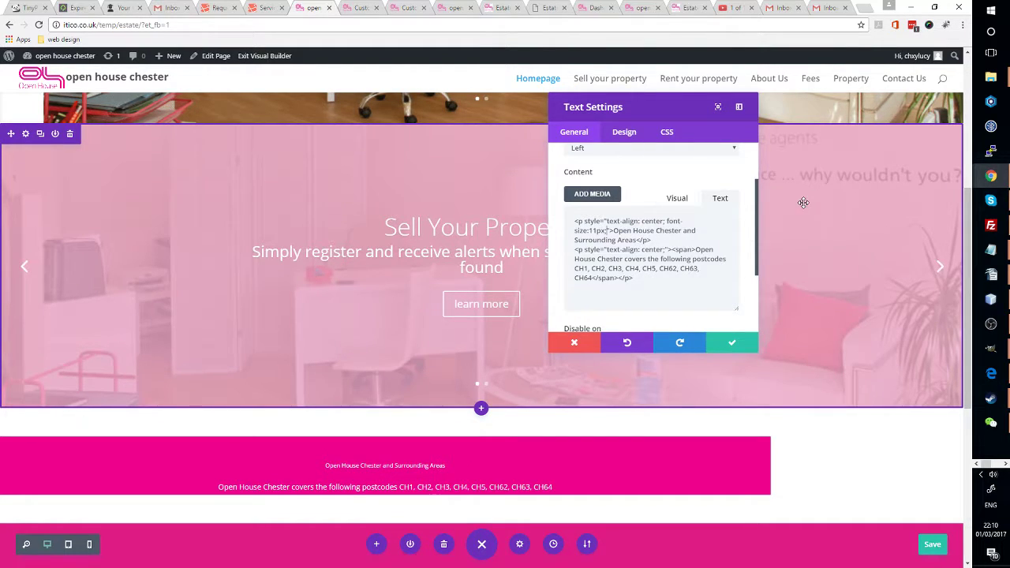
- Try an inline font size of 111px and then 72px on the first paragraph
text(1)
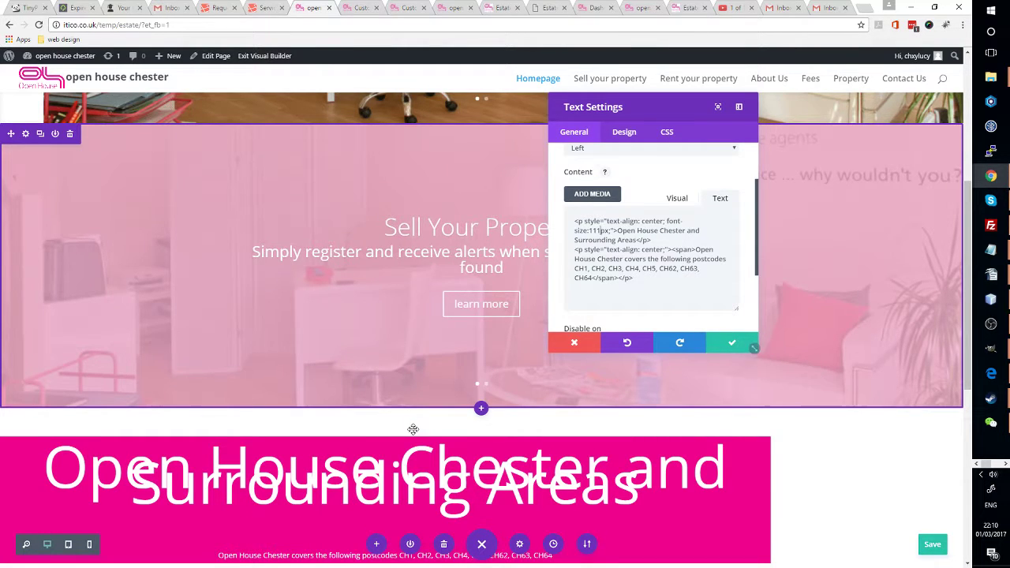
scroll(607, 230, down, 1)
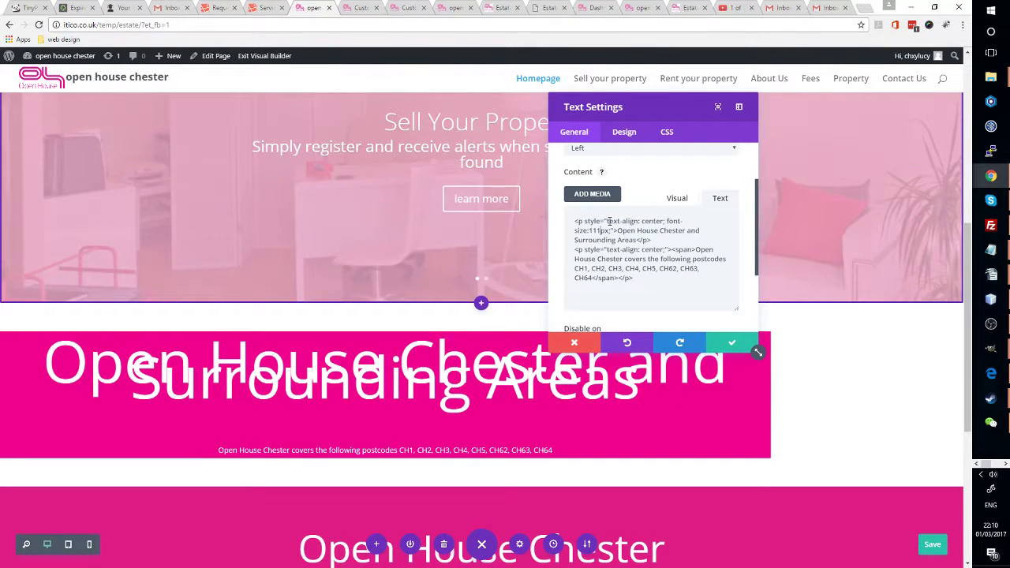
key(BackSpace)
key(BackSpace)
key(BackSpace)
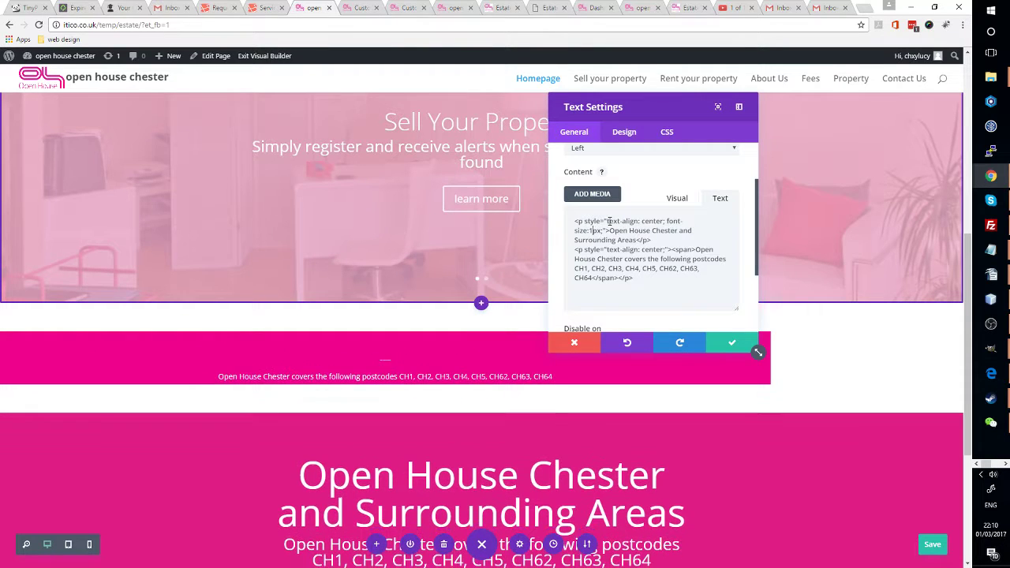
text(72)
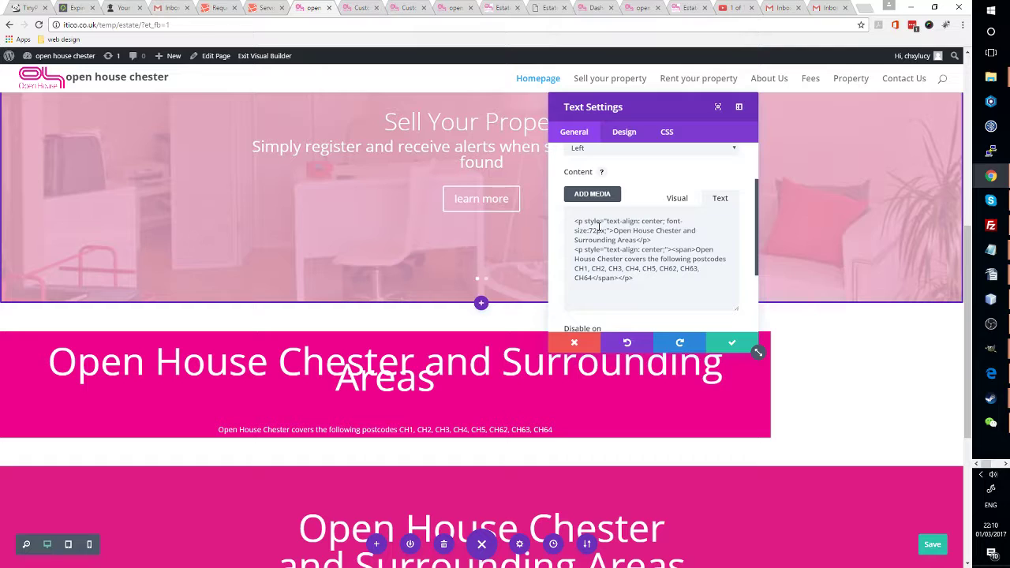
- Remove the inline font-size declaration from the first paragraph, keeping its center alignment
scroll(615, 221, up, 1)
scroll(627, 217, down, 2)
scroll(631, 215, up, 2)
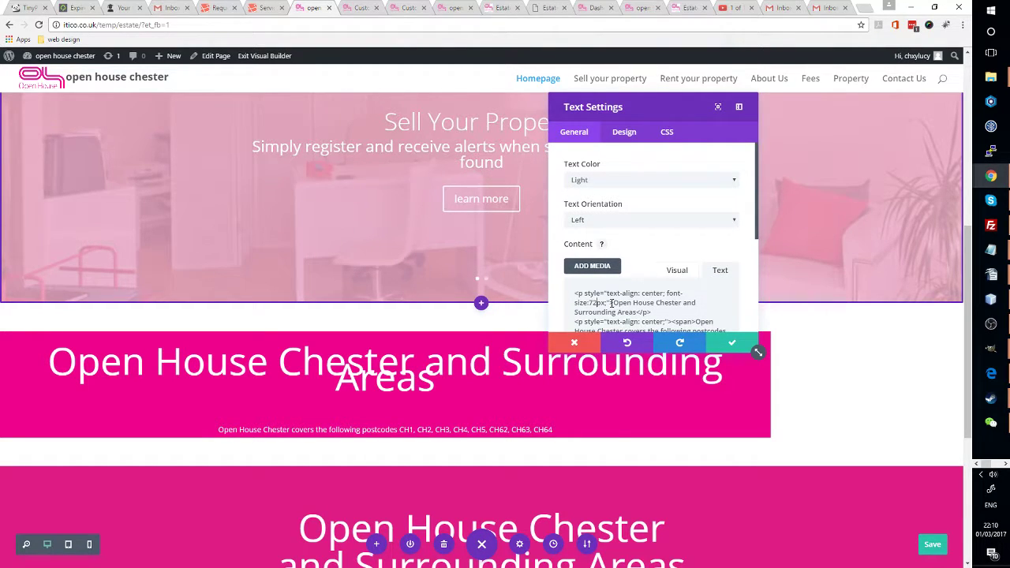
drag(607, 303, 667, 290)
key(BackSpace)
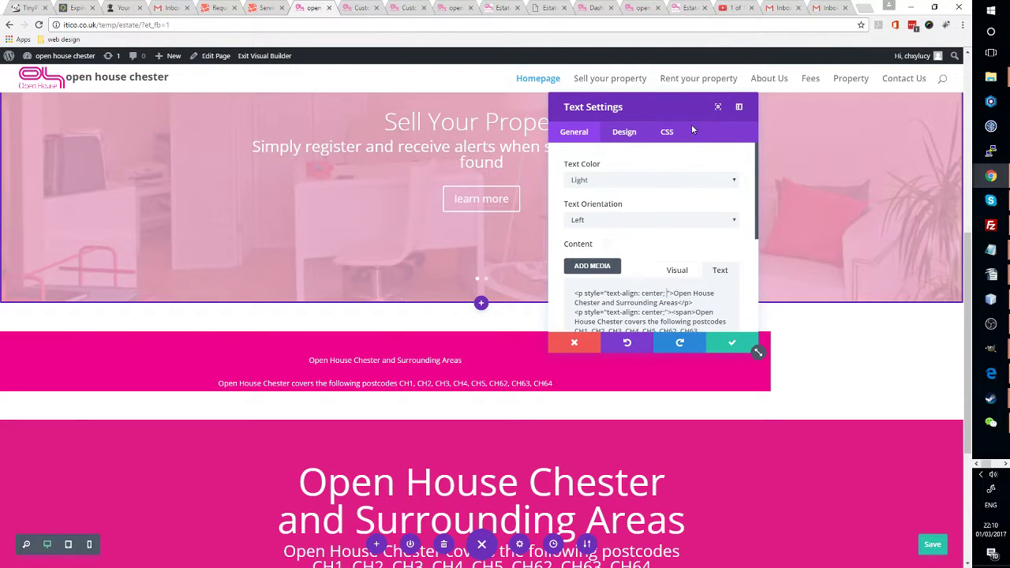
- Examine the text module's design options for header and text fonts, sizes, line height, background, margin and padding, and return to the content settings
click(623, 132)
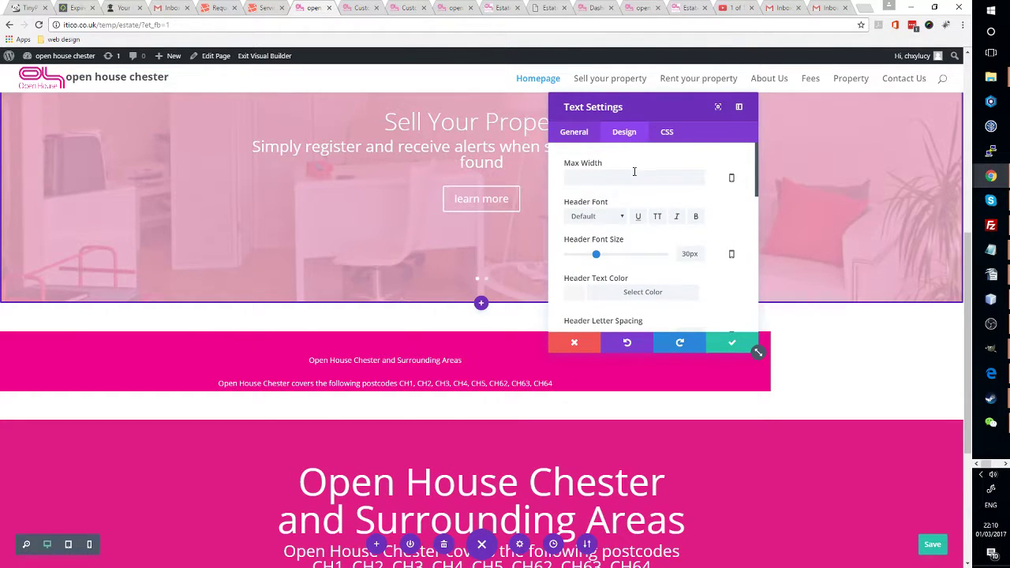
scroll(629, 207, down, 1)
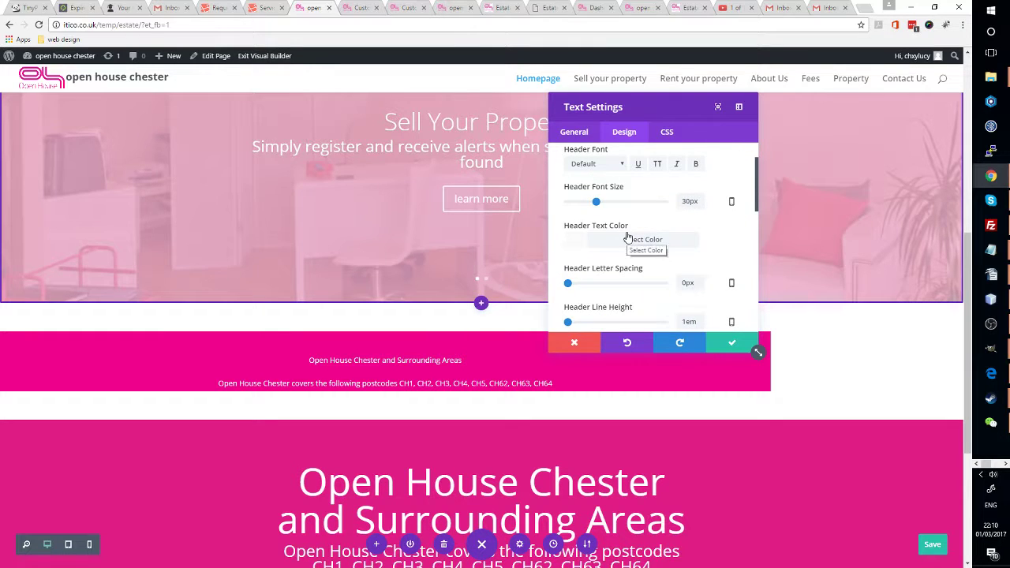
scroll(597, 293, down, 5)
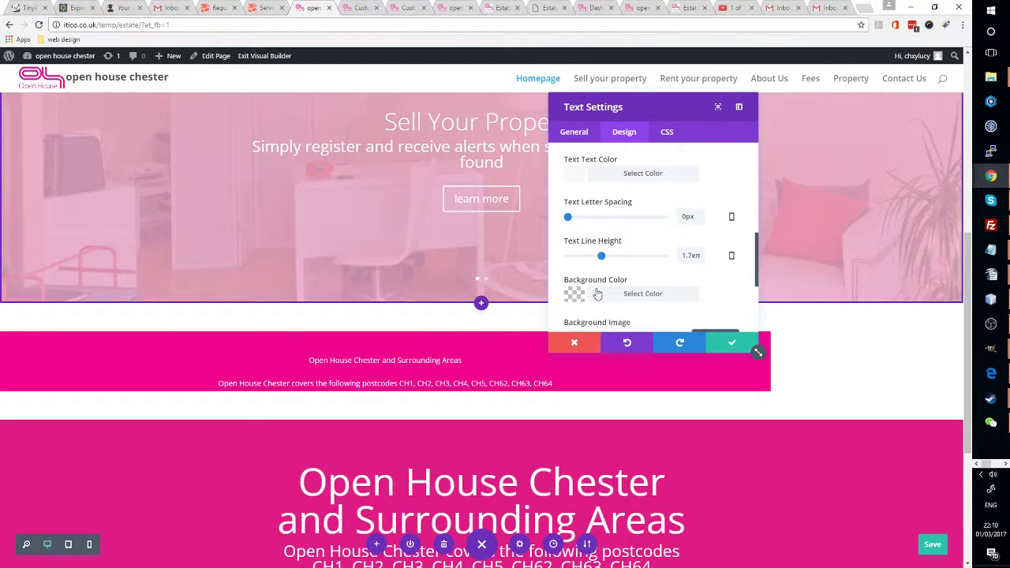
scroll(596, 293, up, 3)
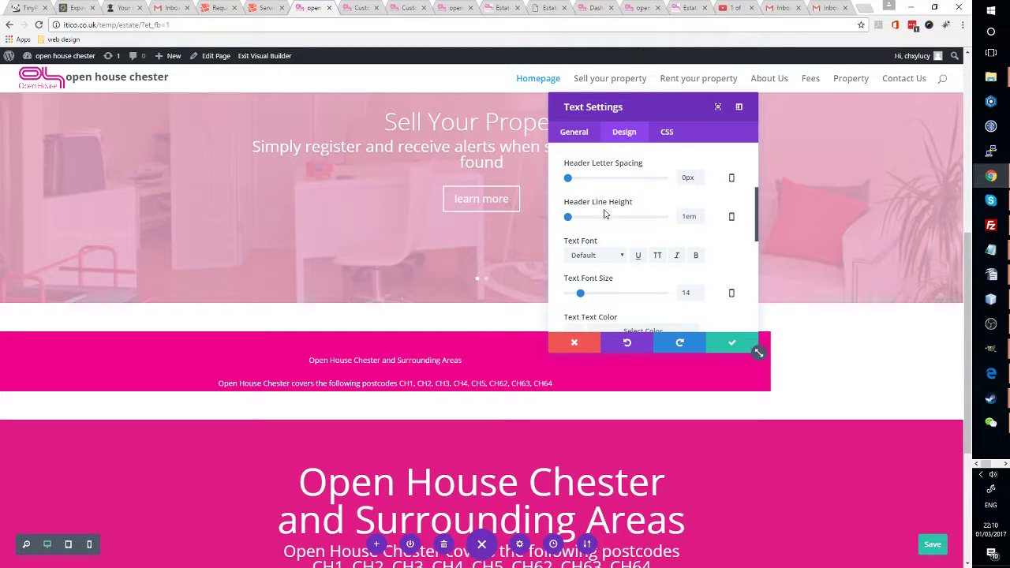
scroll(604, 215, down, 3)
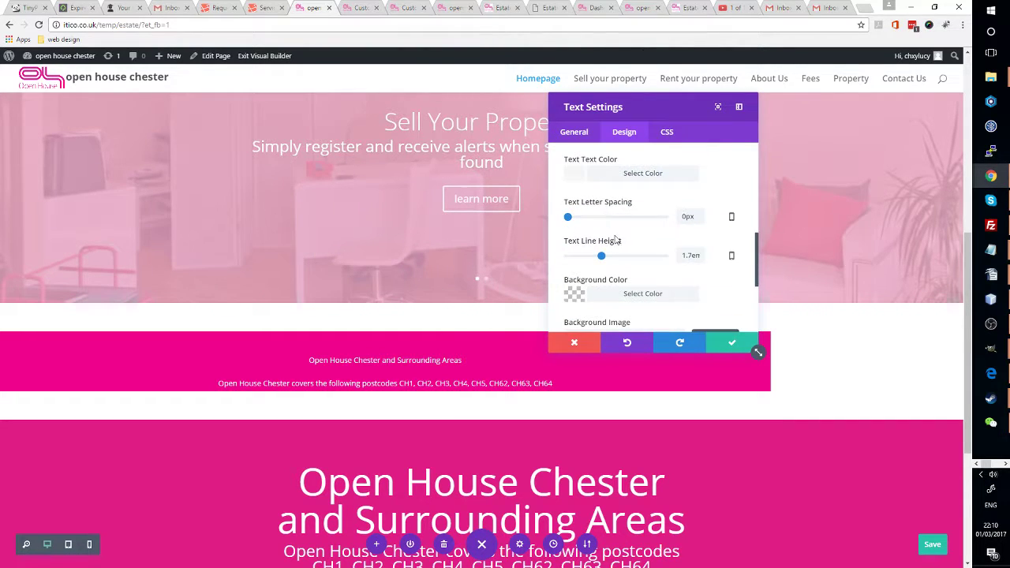
scroll(617, 240, down, 3)
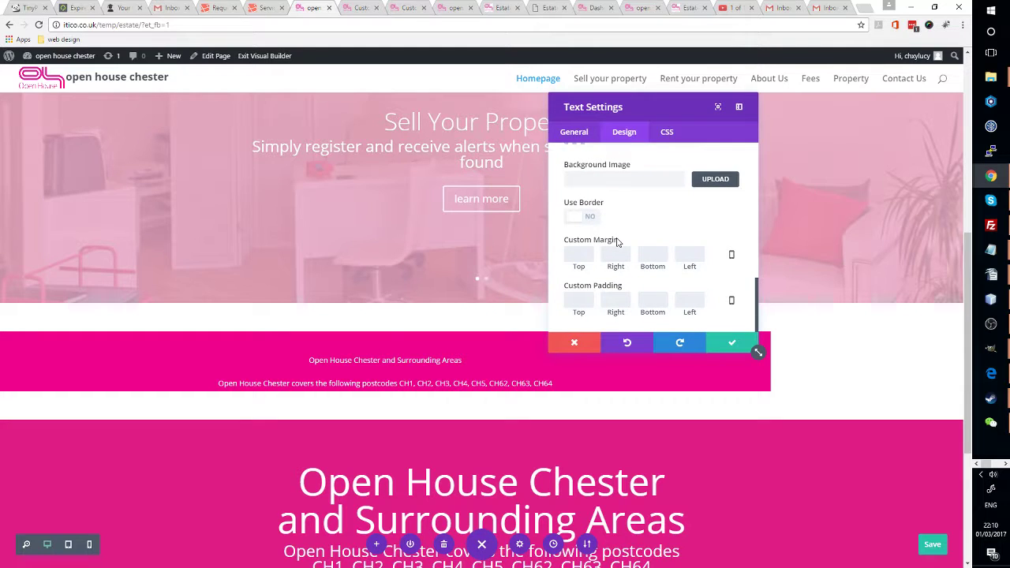
scroll(616, 244, up, 6)
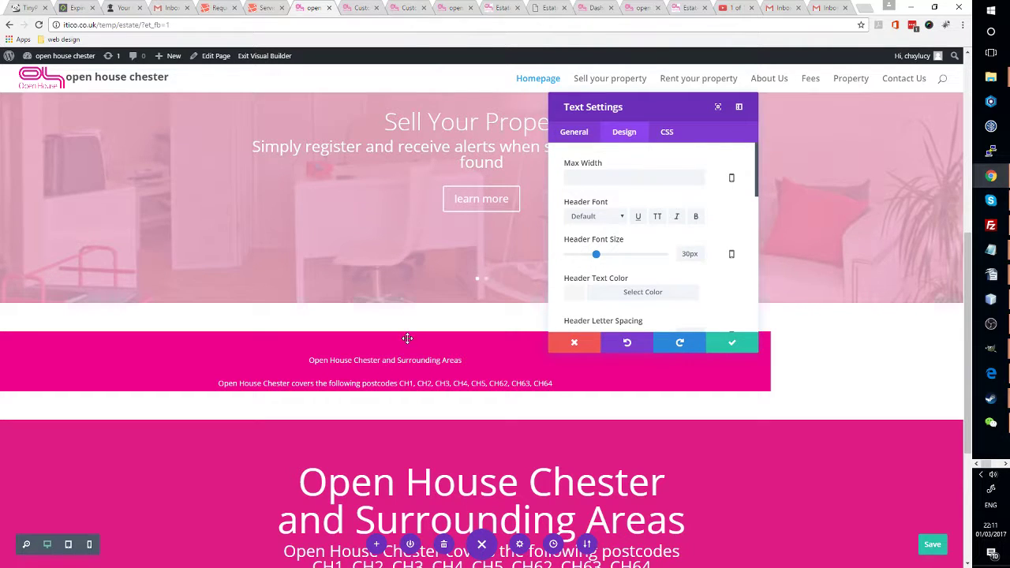
click(574, 135)
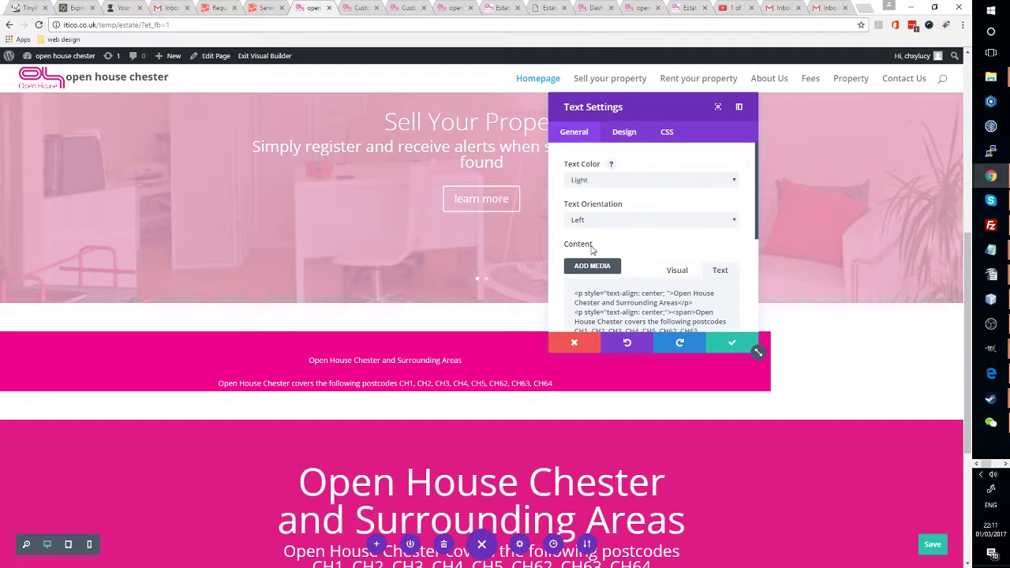
- Show the text module's content in the visual editor and review its general settings
click(680, 271)
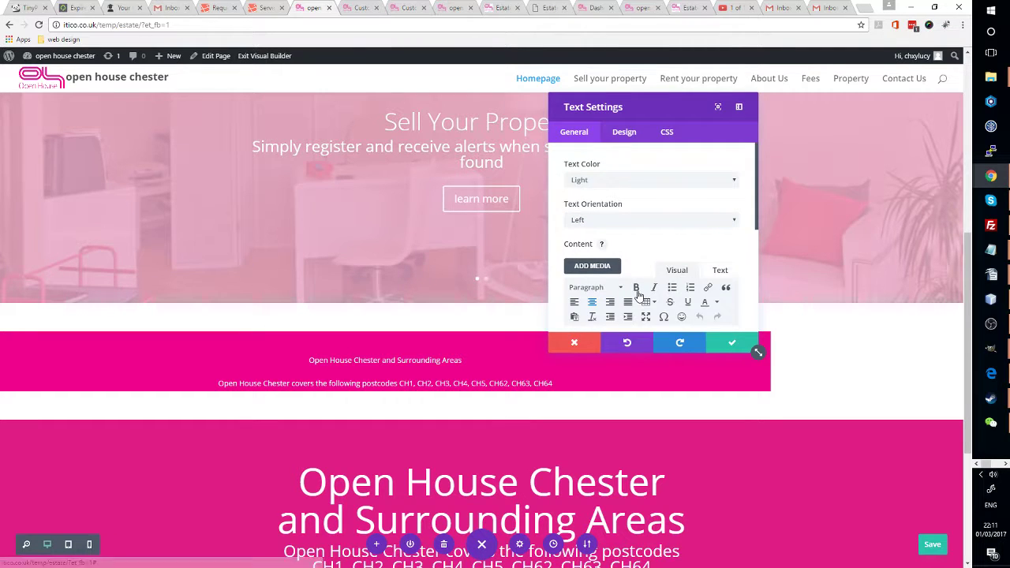
scroll(638, 294, down, 3)
scroll(607, 176, up, 2)
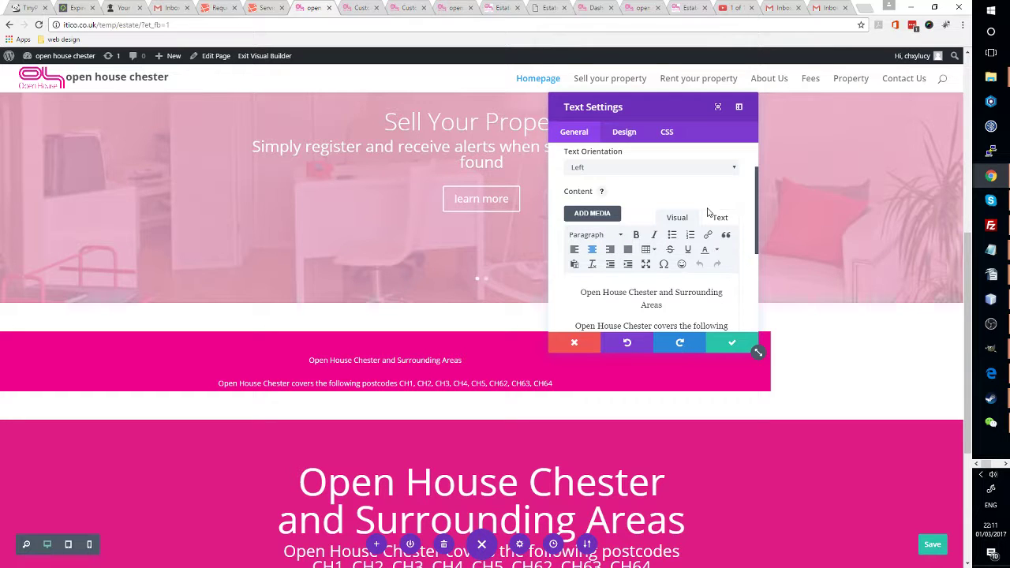
scroll(655, 258, up, 1)
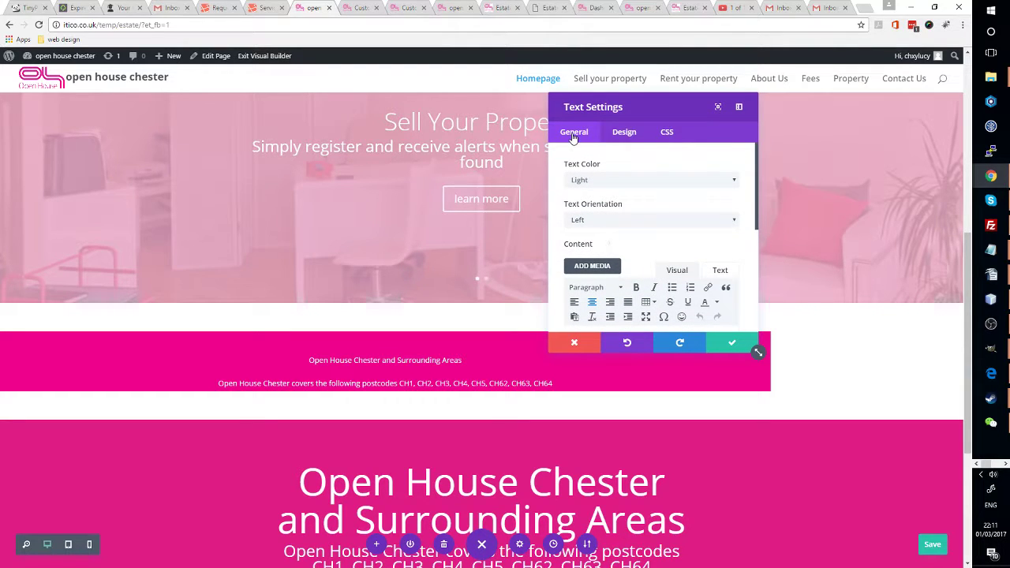
scroll(629, 170, down, 5)
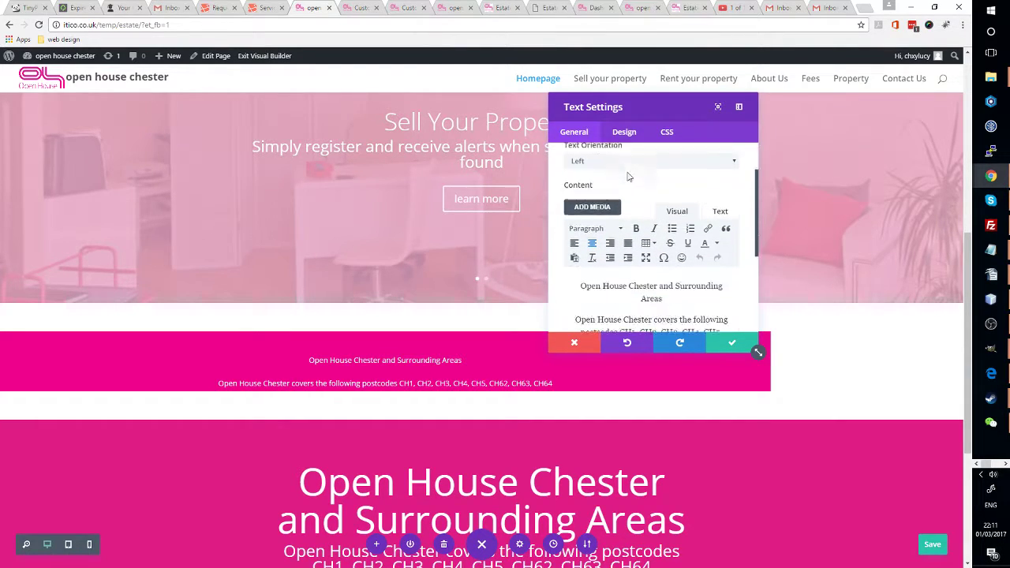
scroll(647, 237, up, 4)
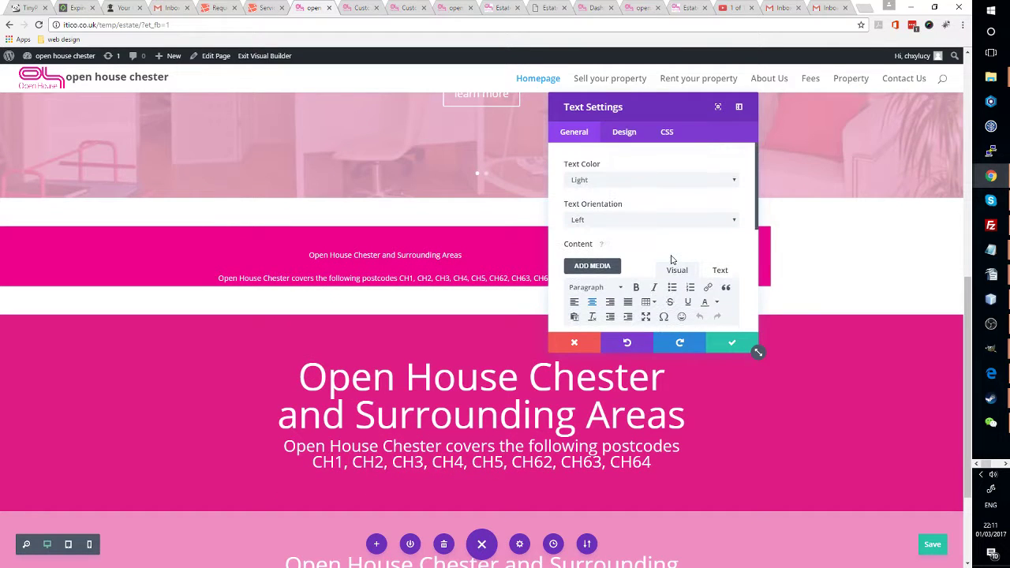
- Set the header letter spacing to 1px in the text module's design settings
click(631, 136)
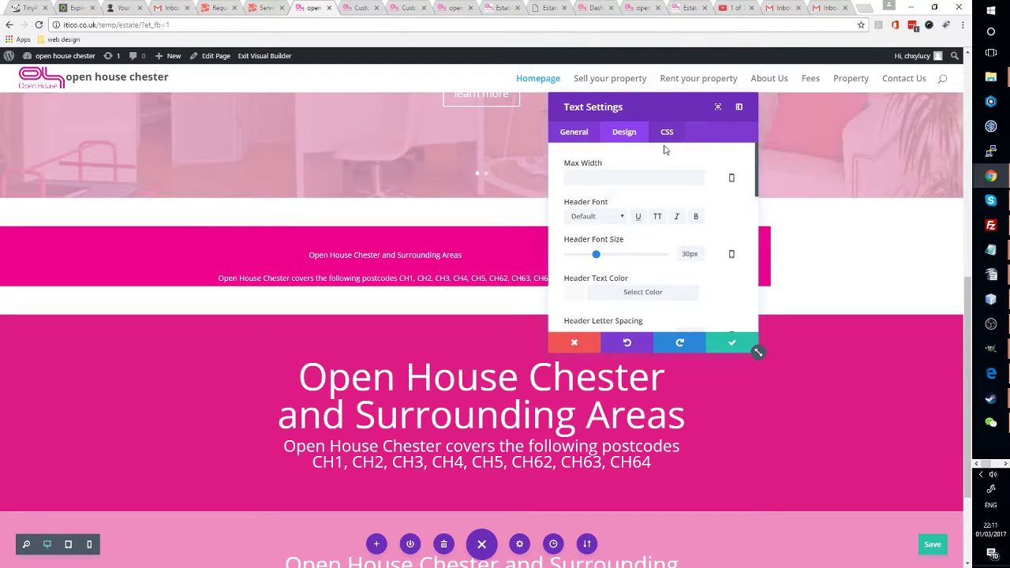
drag(599, 256, 569, 231)
scroll(605, 227, down, 3)
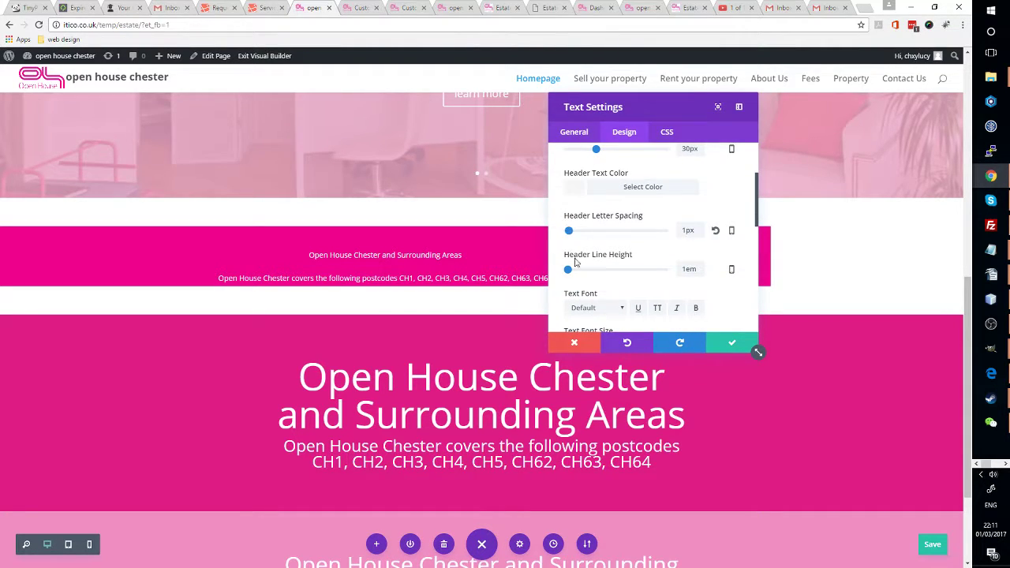
mouse_move(573, 274)
mouse_down()
mouse_move(632, 270)
mouse_move(570, 270)
mouse_up()
scroll(616, 254, down, 4)
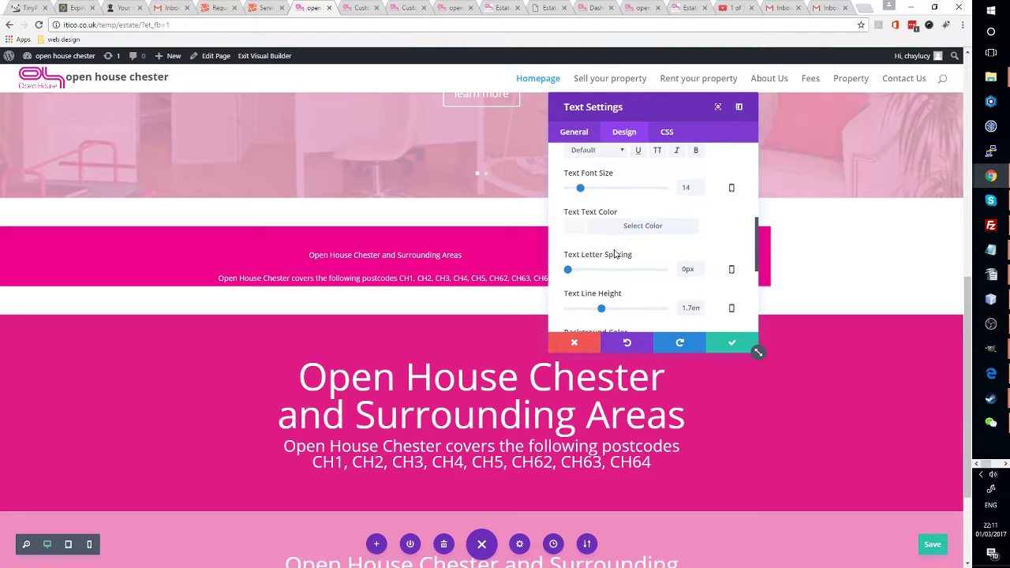
- Try body text font sizes of 32px and 50px, set the letter spacing to 8px, and settle on a 43px font size
drag(582, 194, 600, 216)
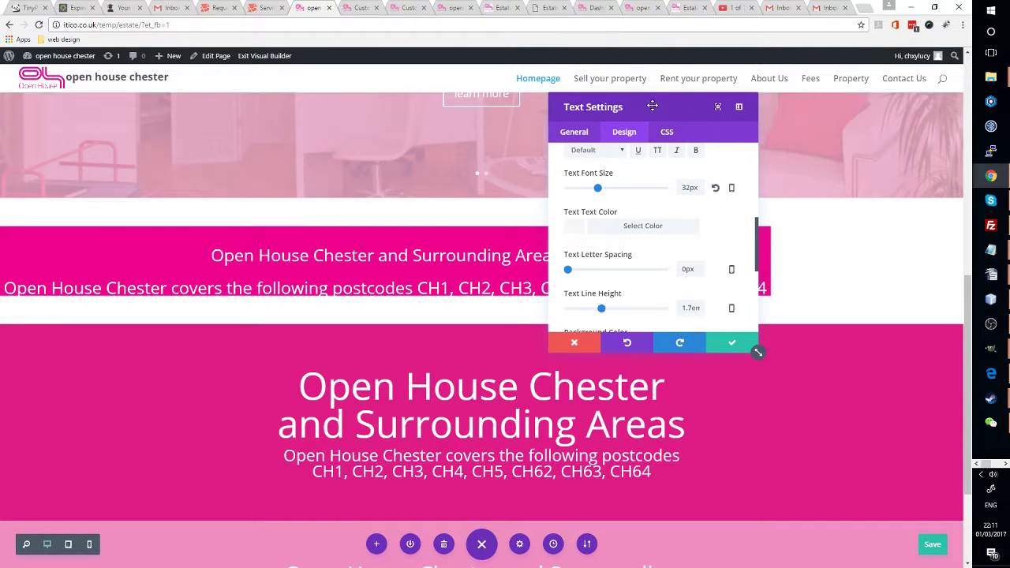
drag(653, 105, 811, 117)
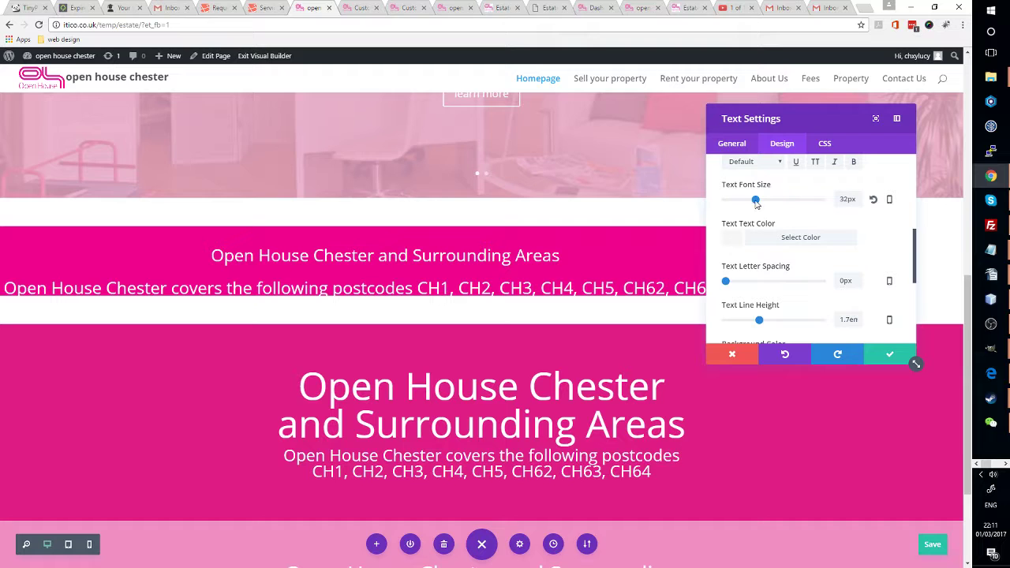
drag(756, 202, 773, 200)
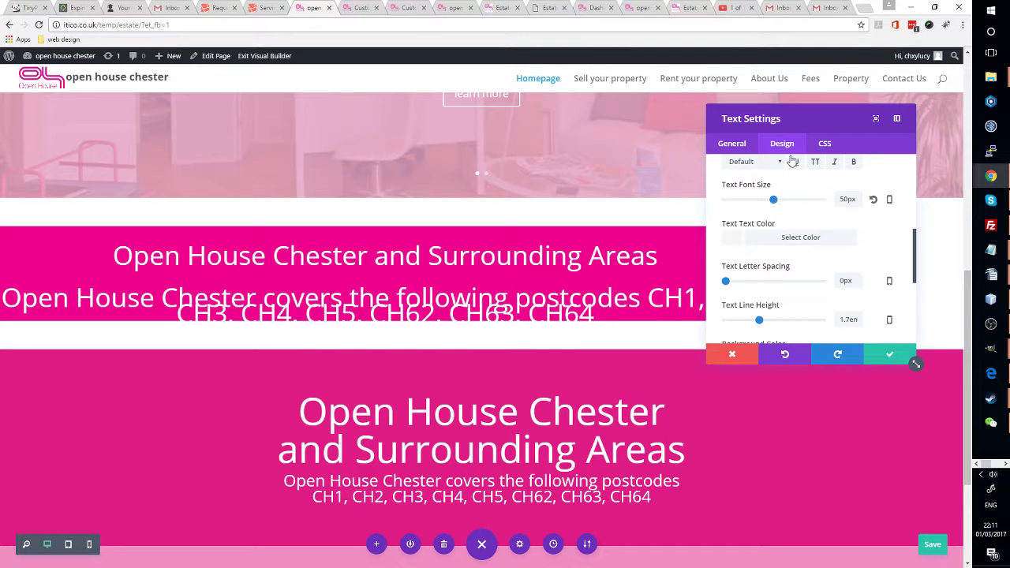
scroll(817, 237, up, 2)
scroll(817, 275, down, 1)
drag(728, 286, 734, 282)
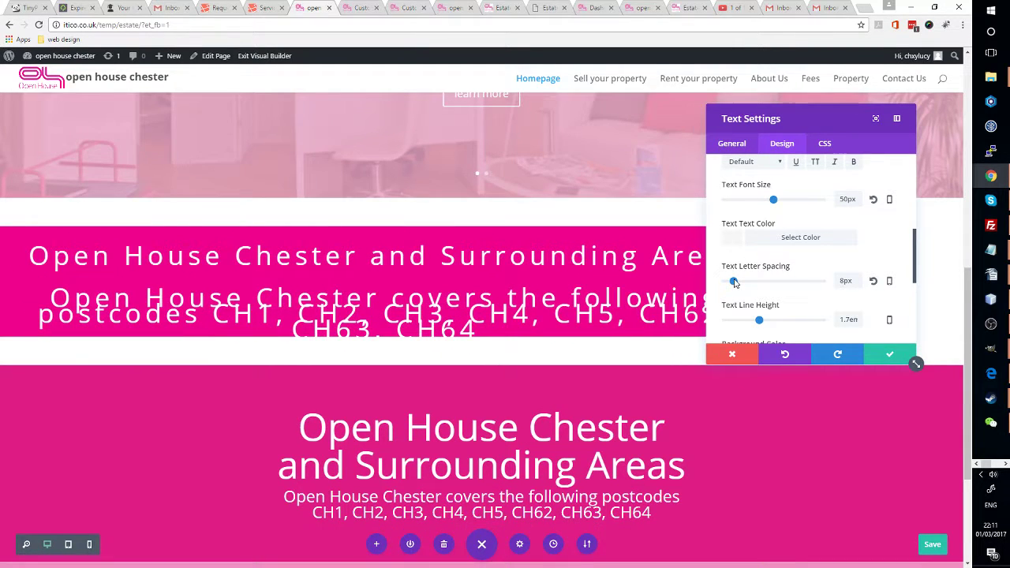
drag(772, 205, 768, 206)
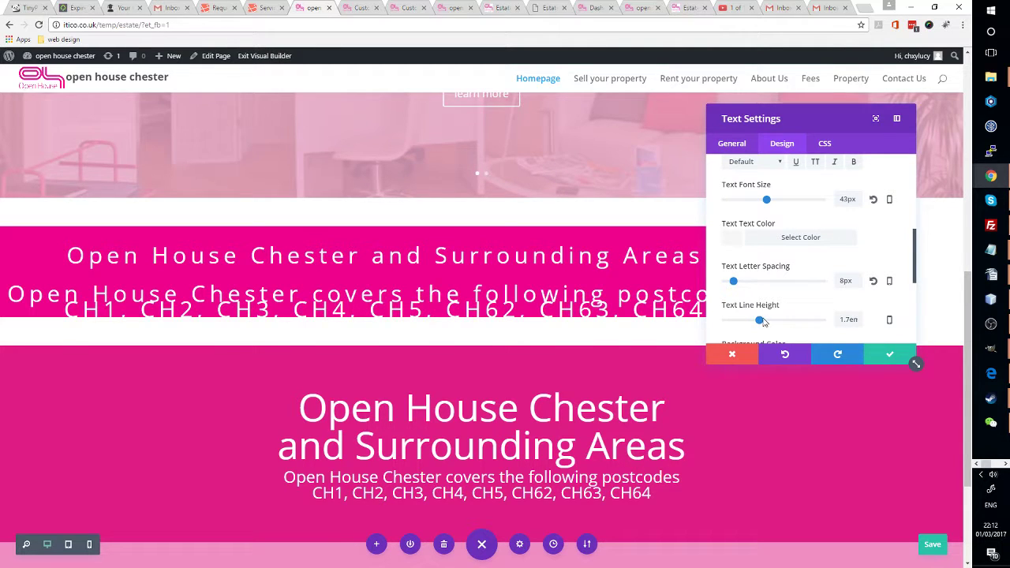
- Reduce the body text's line height to the 1em minimum
drag(759, 321, 725, 322)
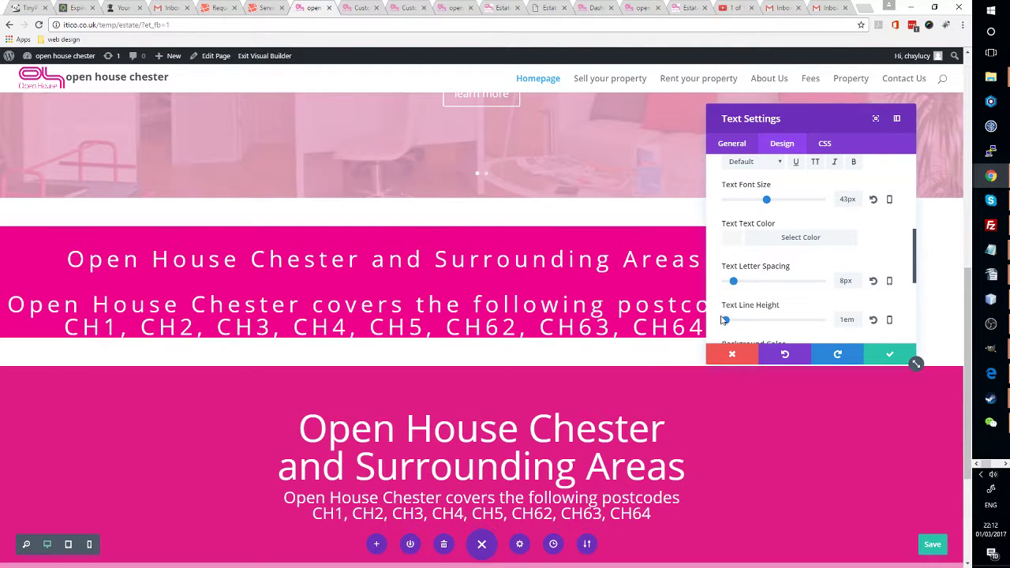
drag(725, 320, 693, 304)
scroll(770, 294, down, 1)
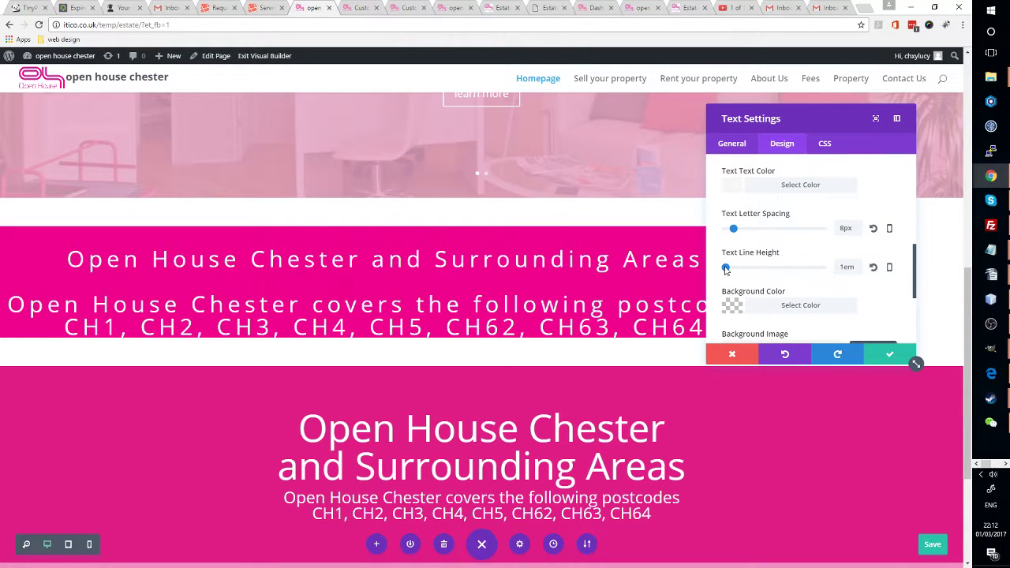
drag(731, 270, 719, 265)
mouse_move(720, 269)
mouse_down()
mouse_move(734, 270)
mouse_move(724, 269)
mouse_up()
scroll(794, 274, down, 2)
scroll(793, 272, up, 2)
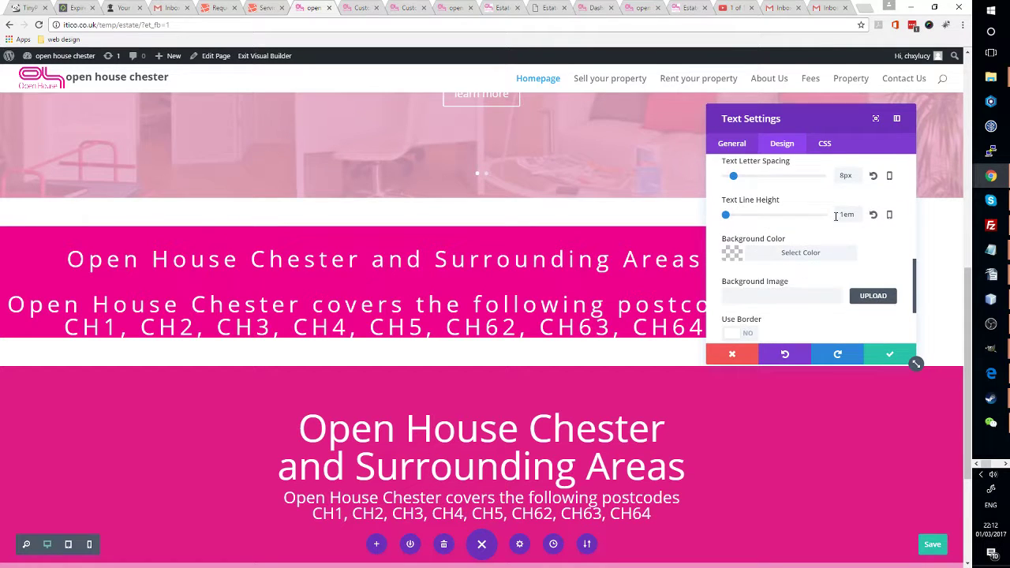
- Set the text module's custom padding to 30px on the right, bottom and left sides
scroll(793, 275, down, 2)
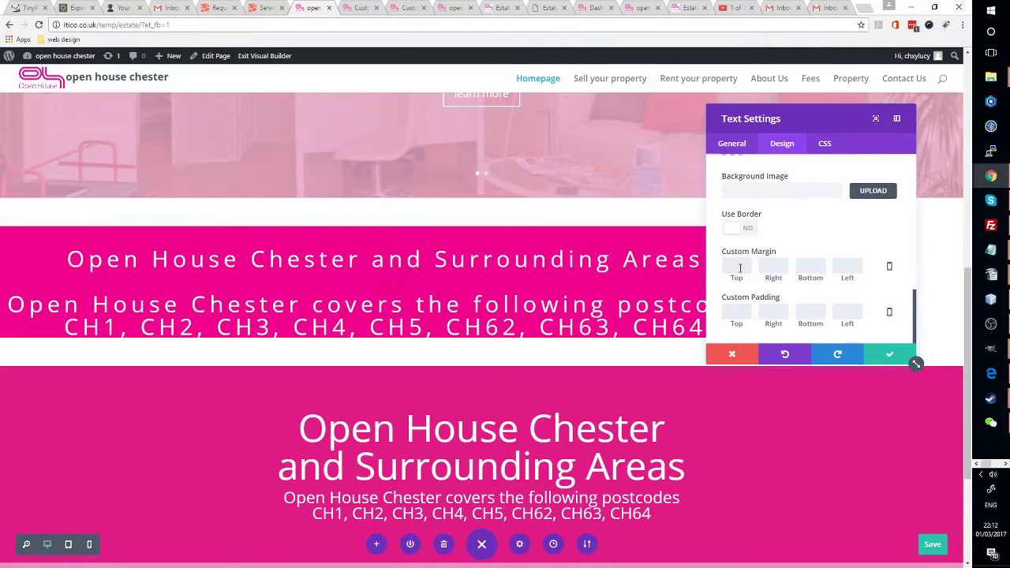
click(739, 310)
text(25)
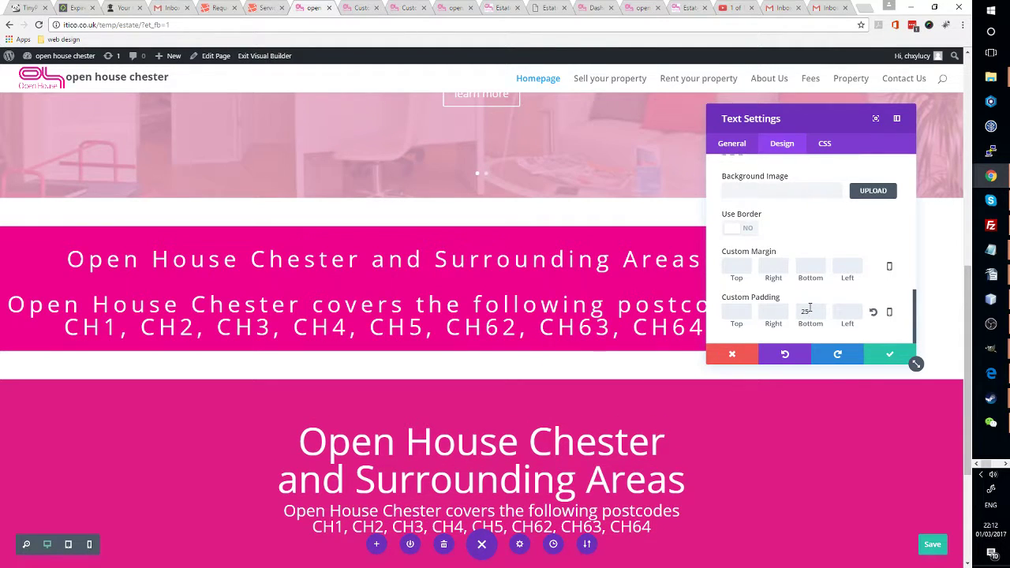
double_click(808, 310)
text(30)
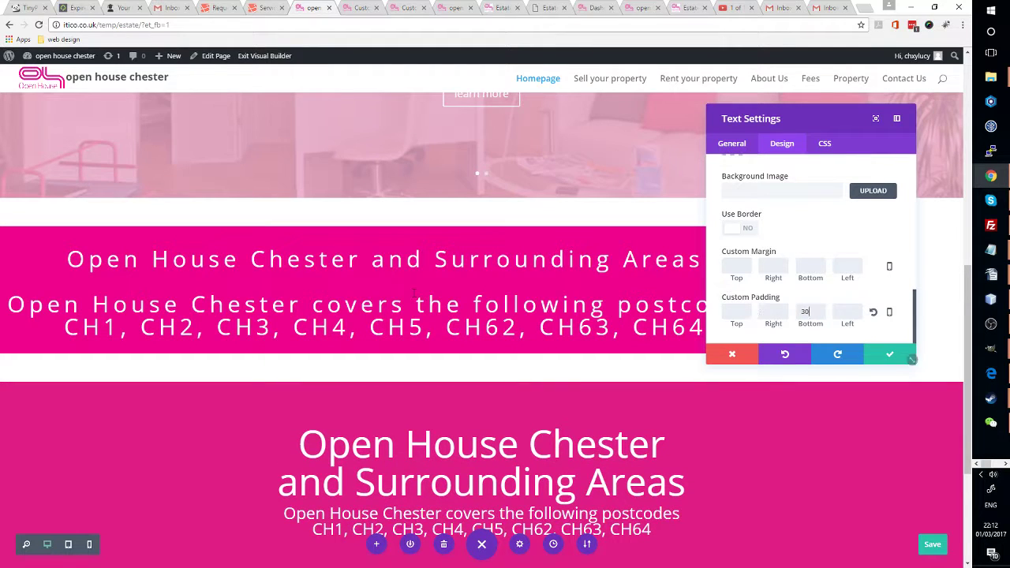
click(772, 313)
text(30)
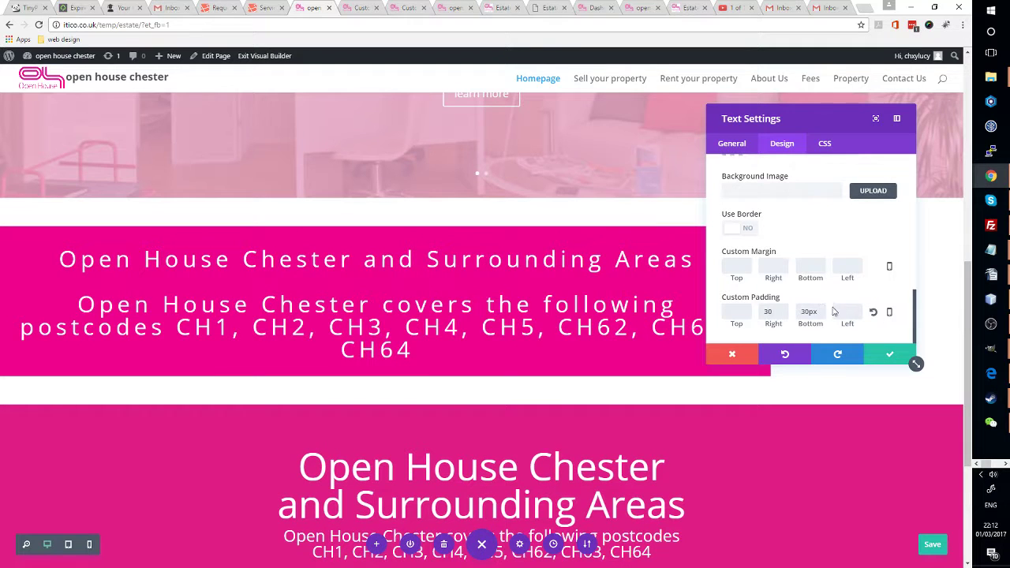
click(838, 312)
text(30)
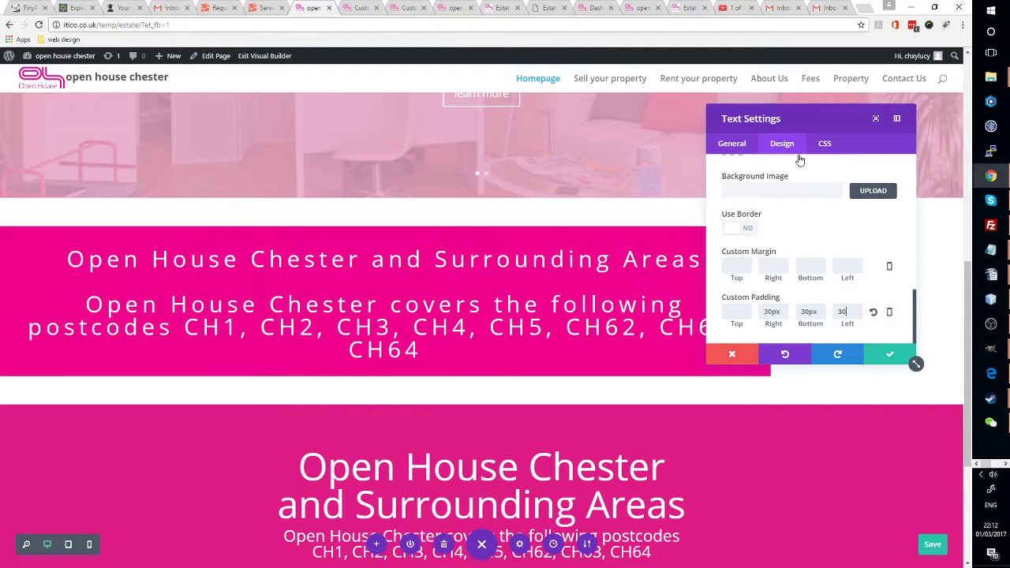
- Add id="desktop_splash" to the second paragraph in the content's HTML source and save the module and page
drag(834, 131, 828, 107)
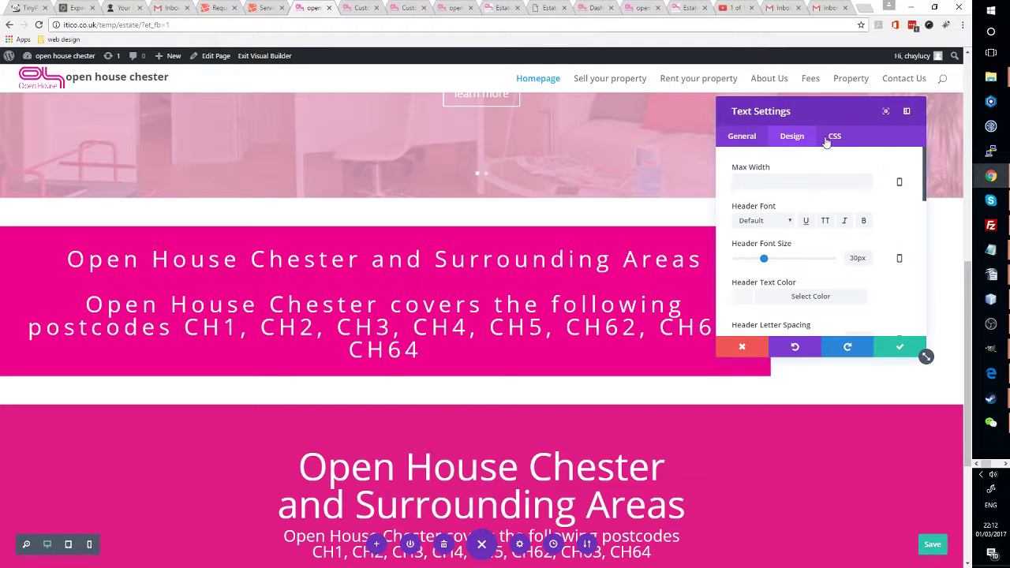
click(742, 136)
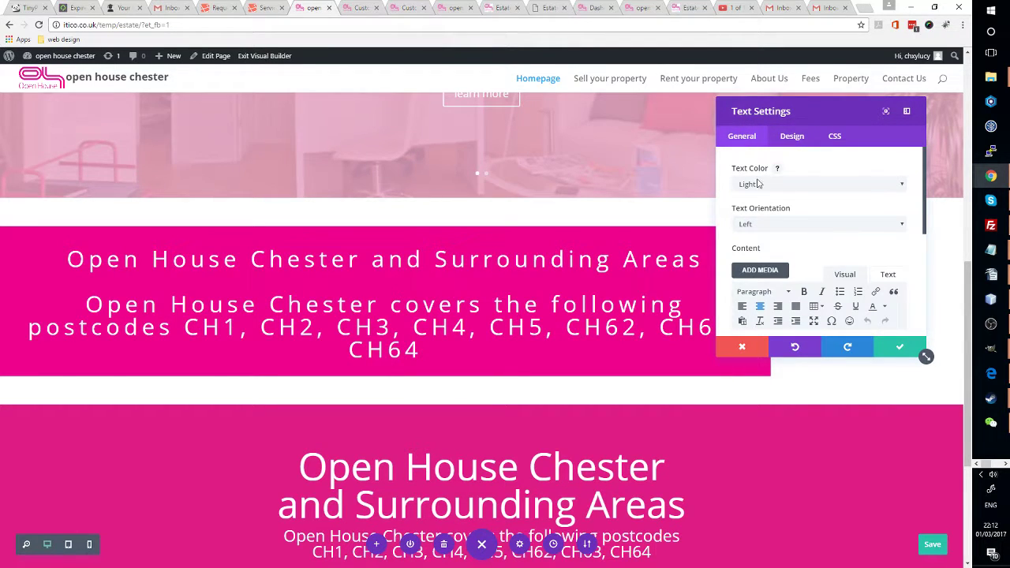
scroll(777, 197, down, 3)
click(887, 171)
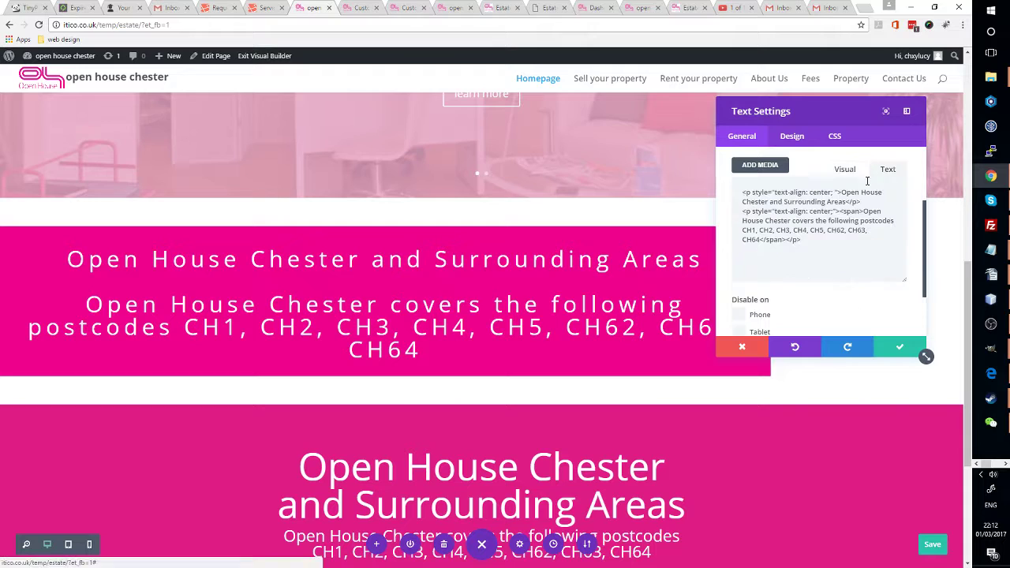
scroll(769, 245, up, 2)
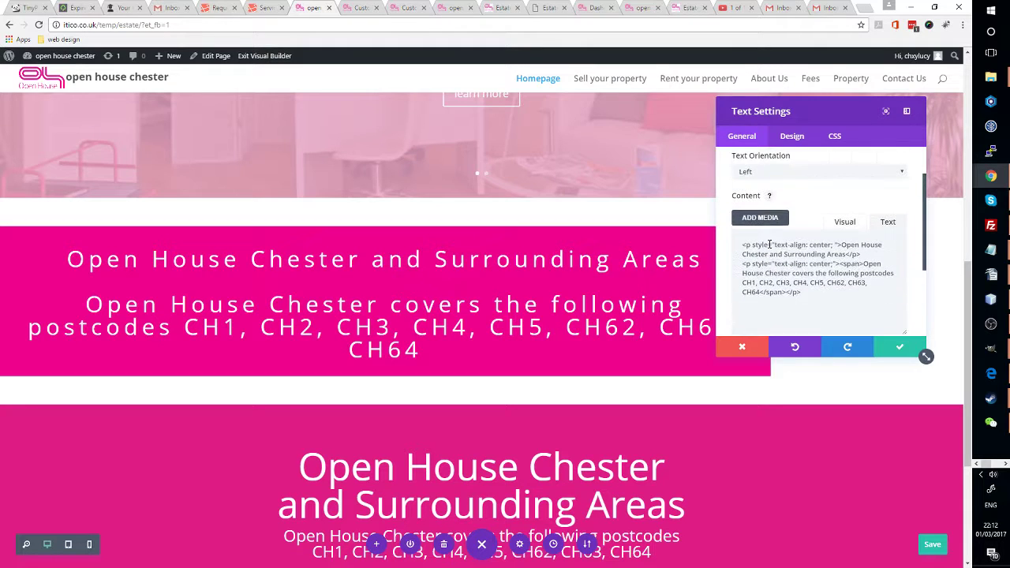
click(835, 264)
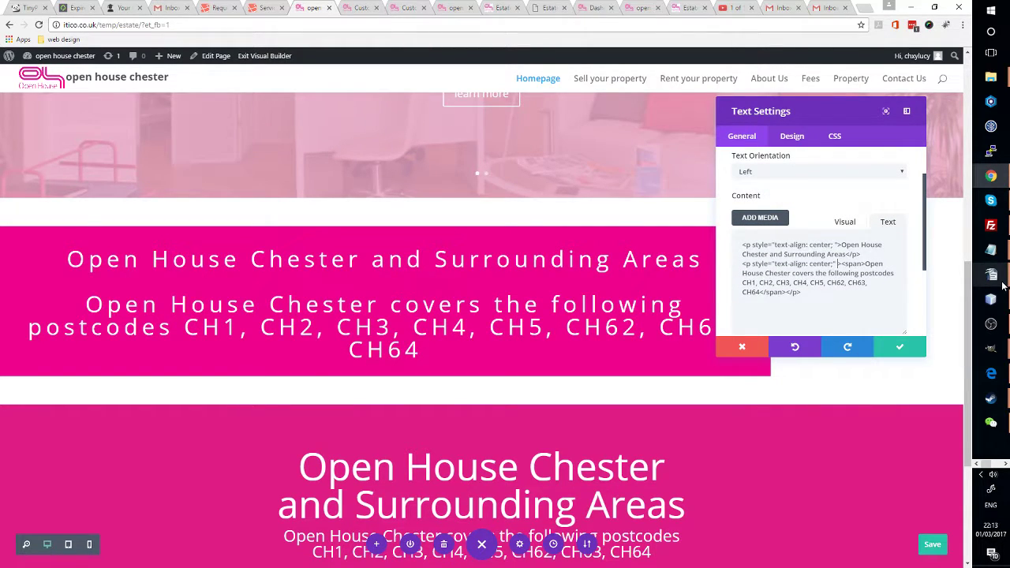
text(id="")
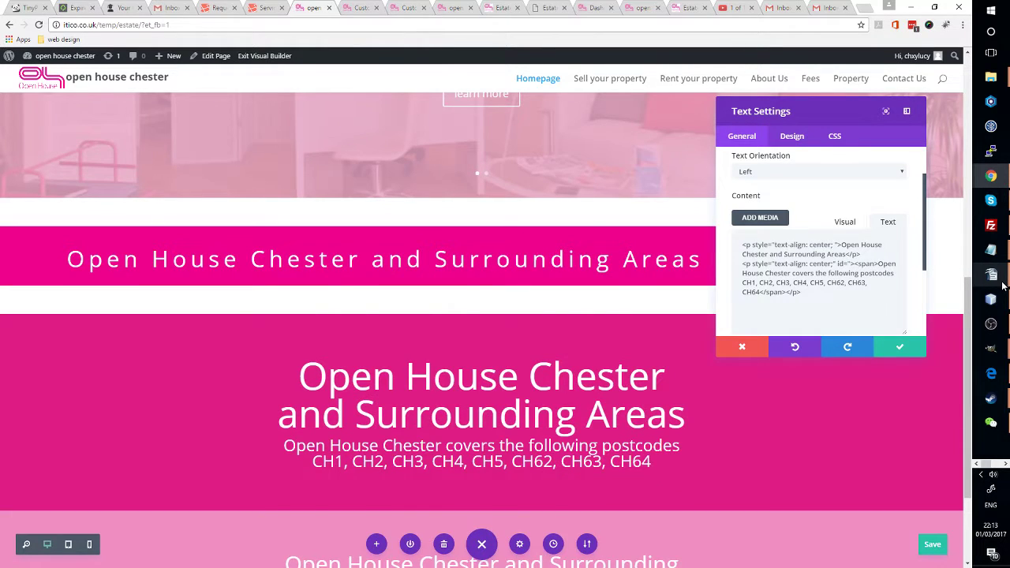
text(")
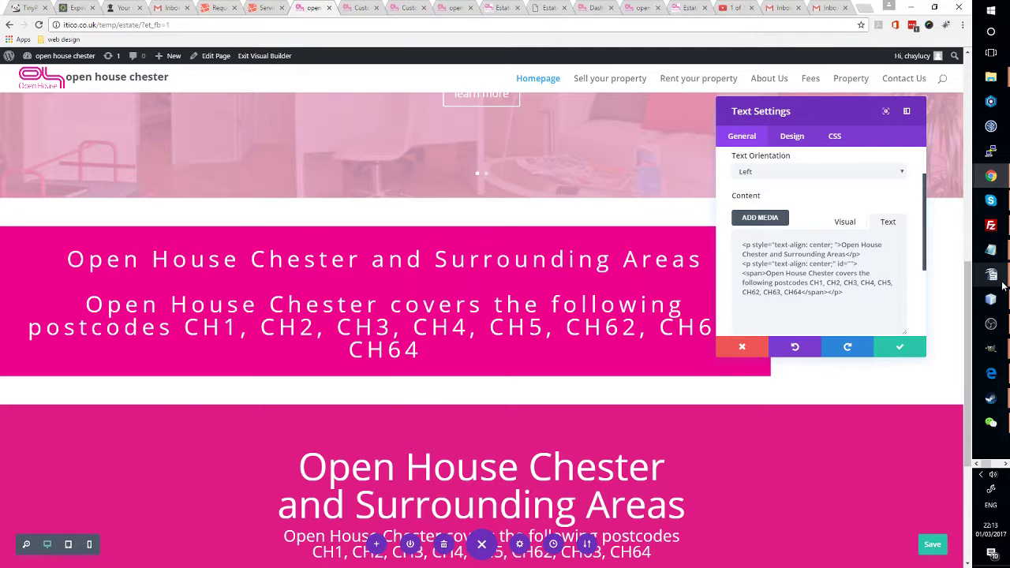
text(desktop_)
text(splas)
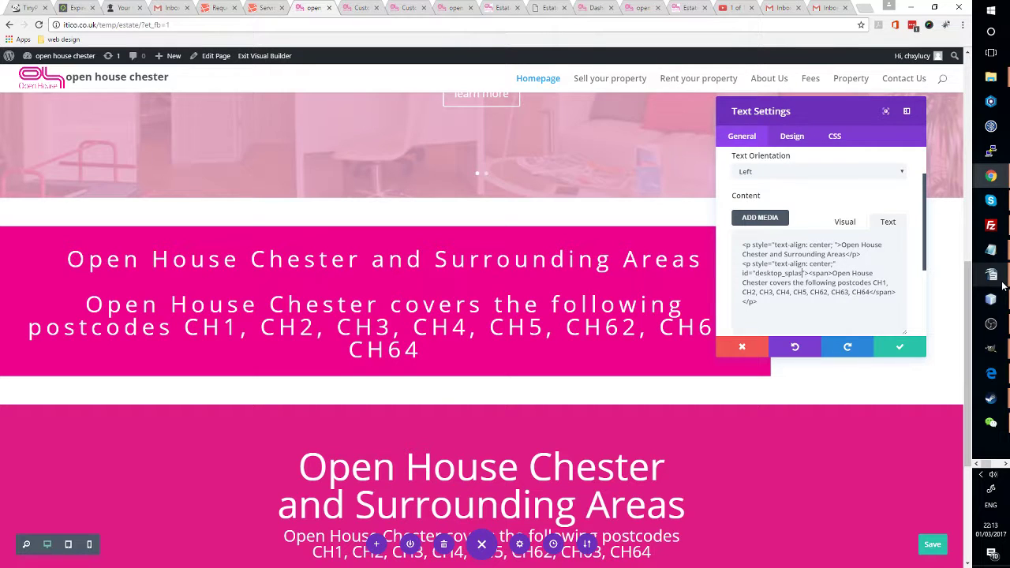
text(h)
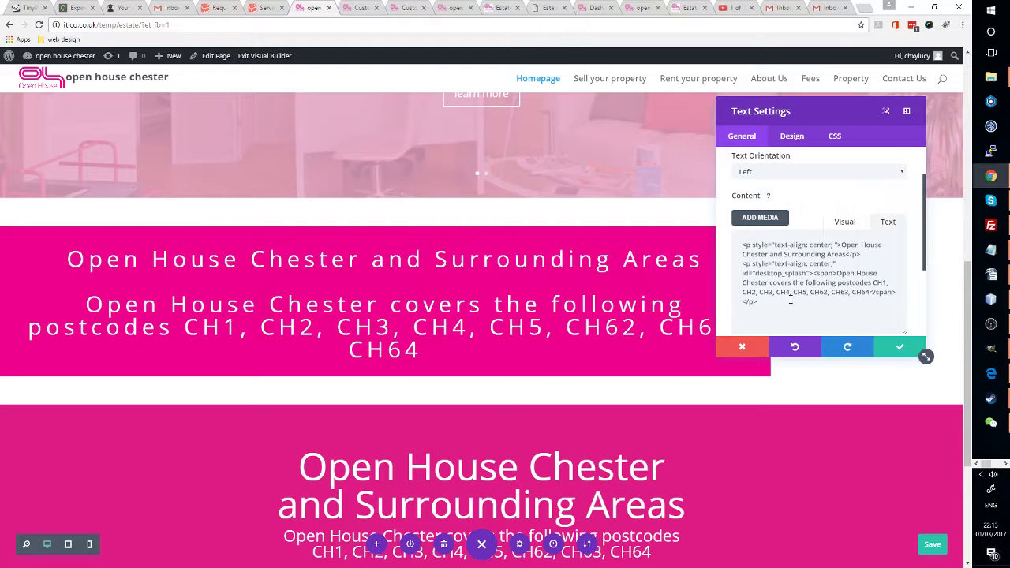
click(899, 349)
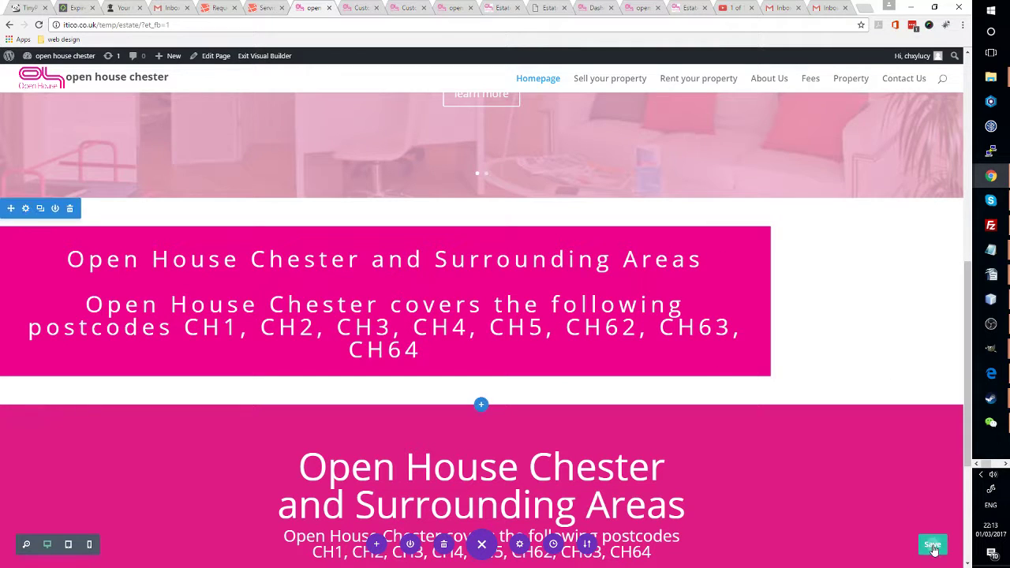
click(932, 544)
- Switch to the theme customiser's Additional CSS, start a # selector on a new line, and reload the site discarding that edit
click(357, 8)
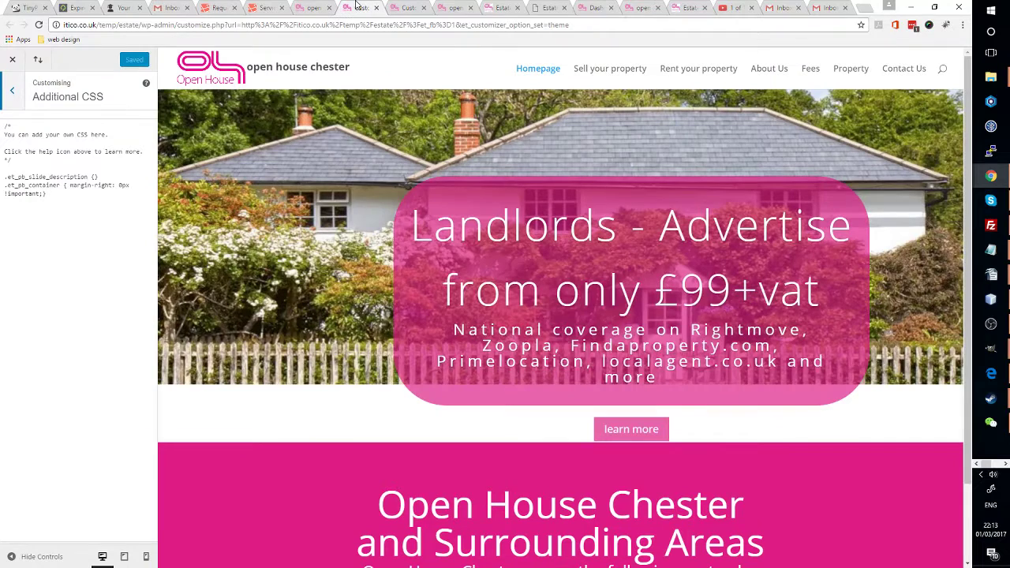
click(78, 193)
key(Return)
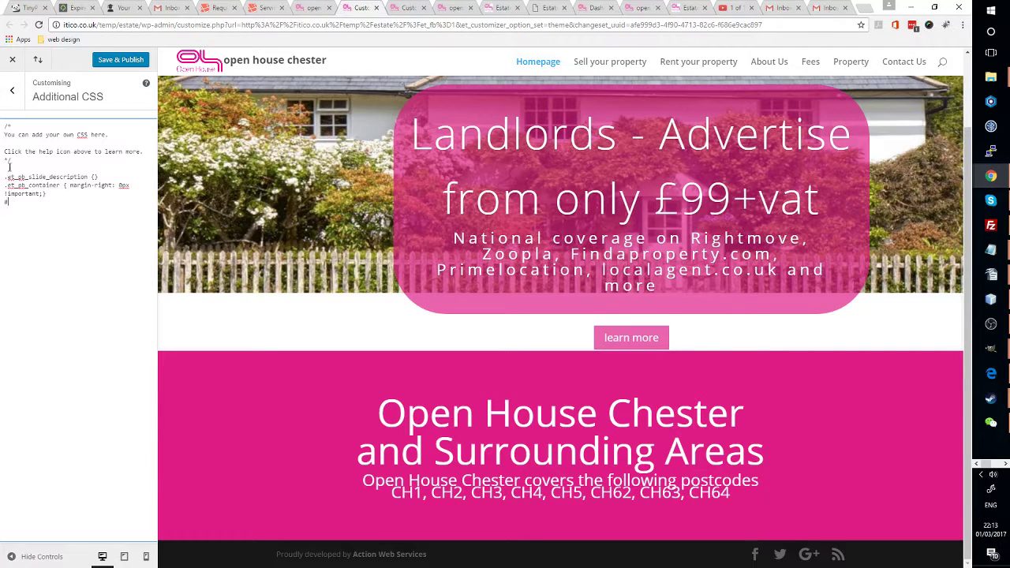
click(37, 26)
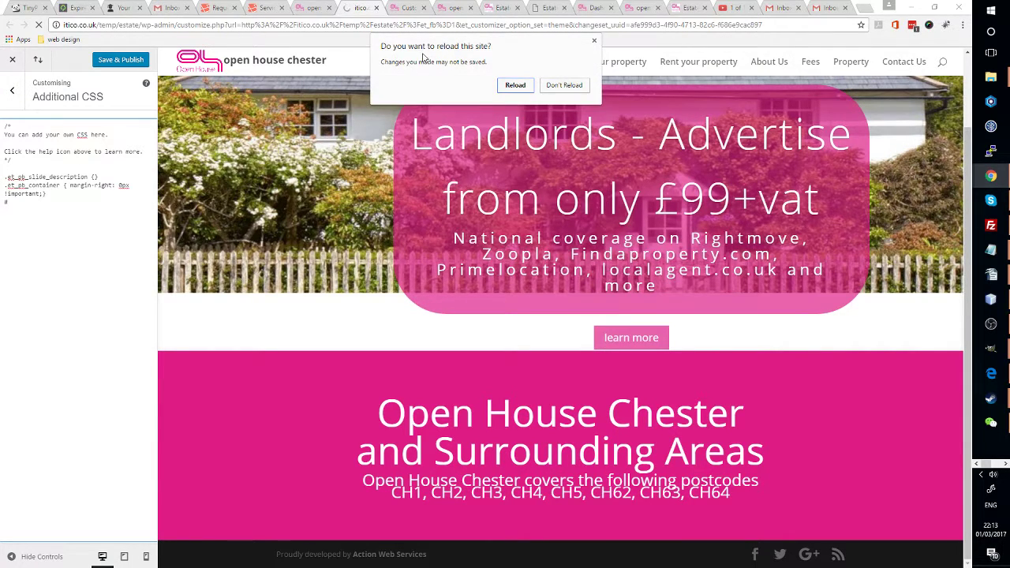
click(513, 85)
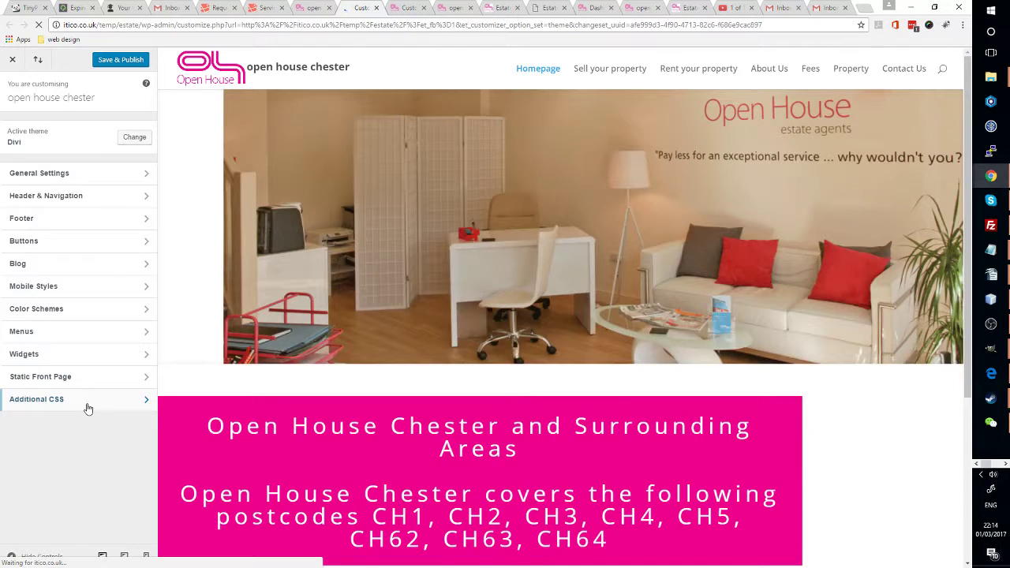
- Open the theme customiser's Additional CSS and place the cursor after the unfinished # selector
click(89, 406)
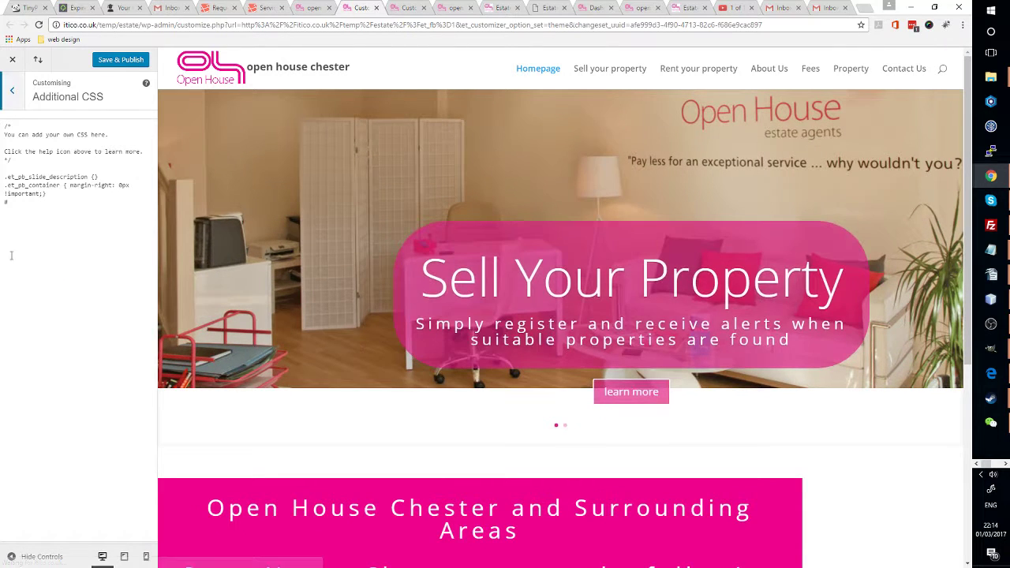
click(23, 202)
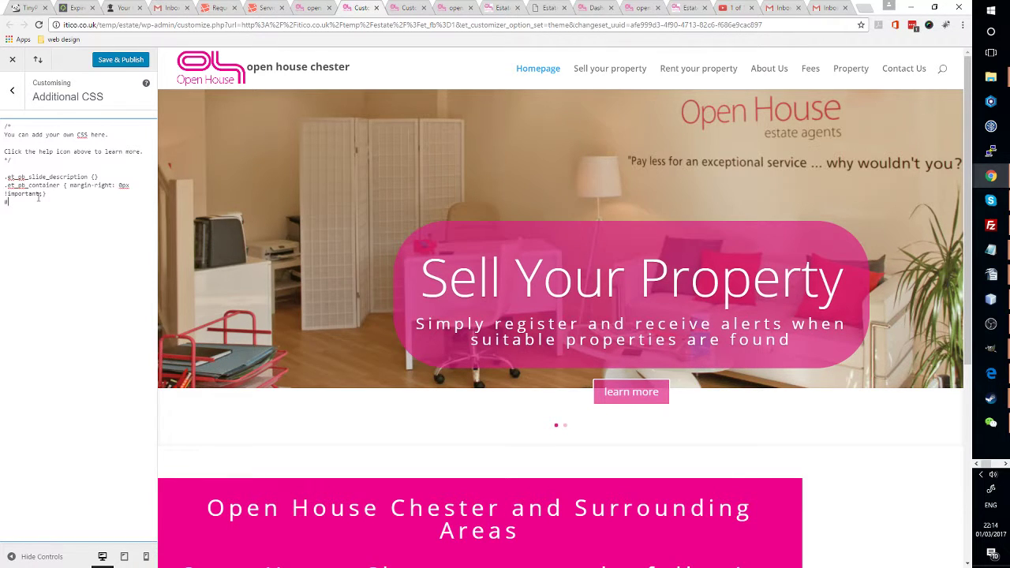
scroll(326, 280, down, 5)
scroll(330, 288, up, 5)
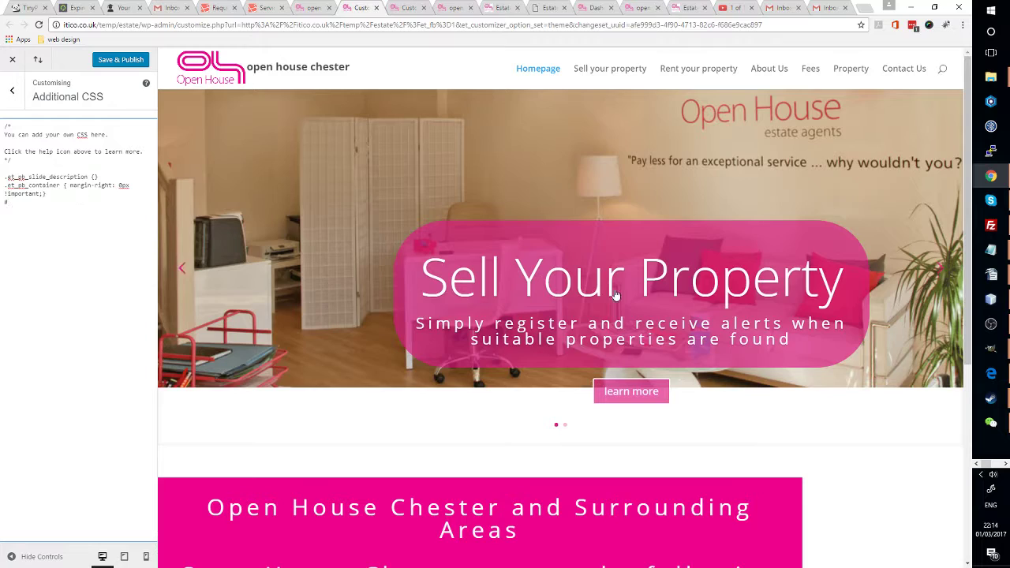
scroll(613, 287, down, 3)
scroll(625, 317, up, 3)
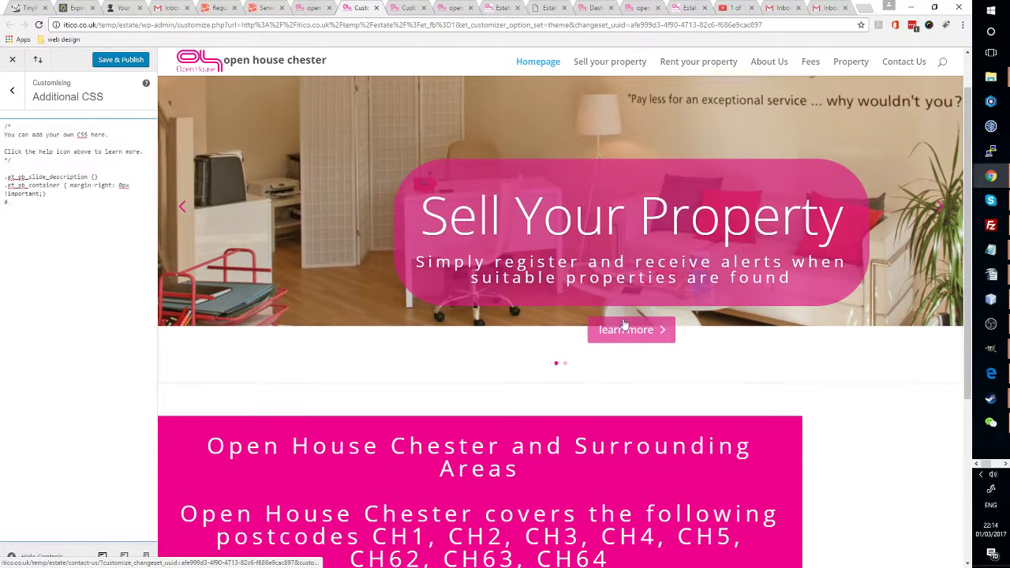
scroll(726, 251, up, 1)
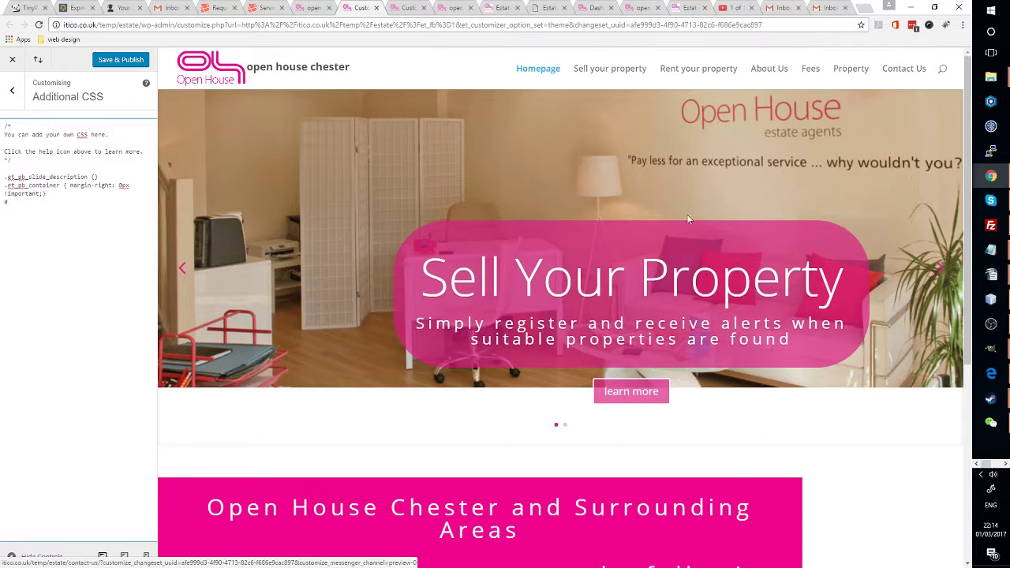
right_click(516, 479)
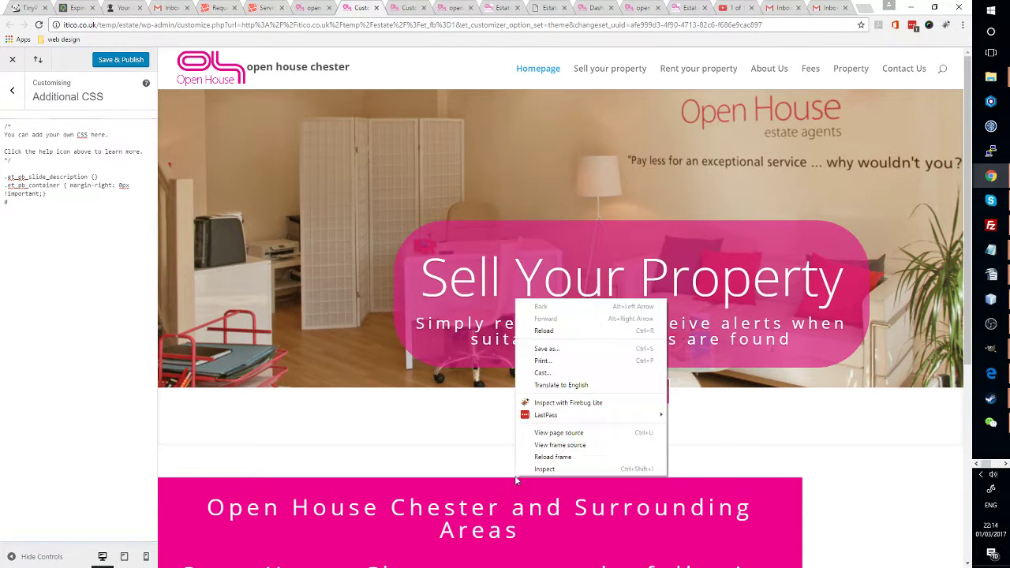
click(11, 181)
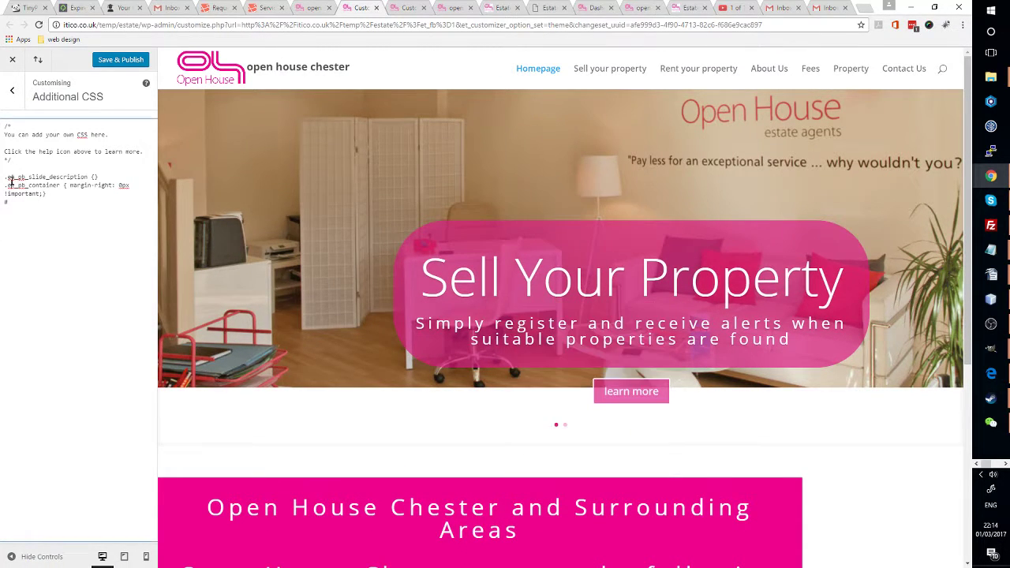
drag(11, 181, 3, 186)
- Complete the selector as a #desktop_splash rule containing font-size:12px; on its own line
click(13, 202)
text(desktop_splash {})
key(Return)
scroll(162, 253, down, 4)
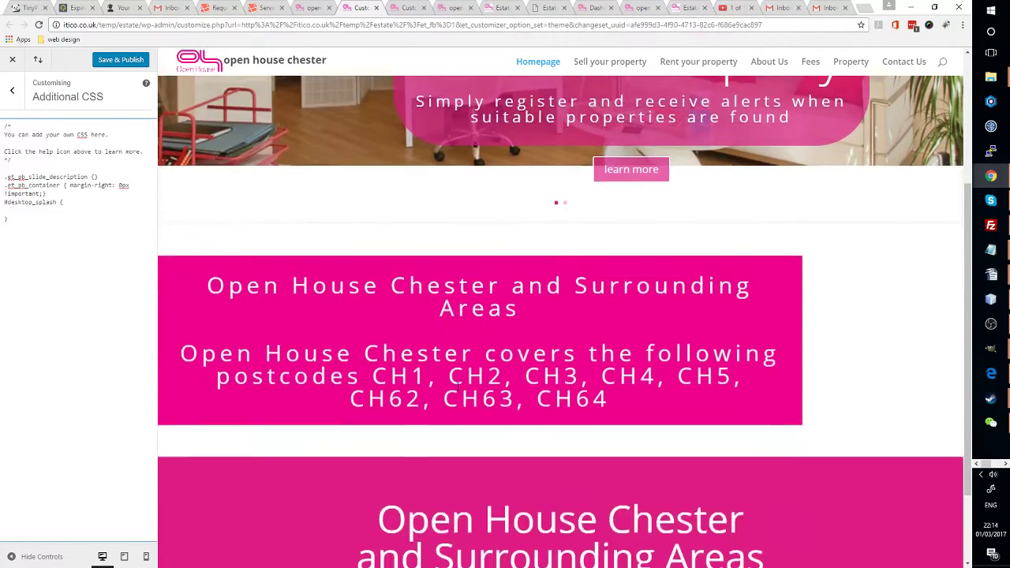
text(ont)
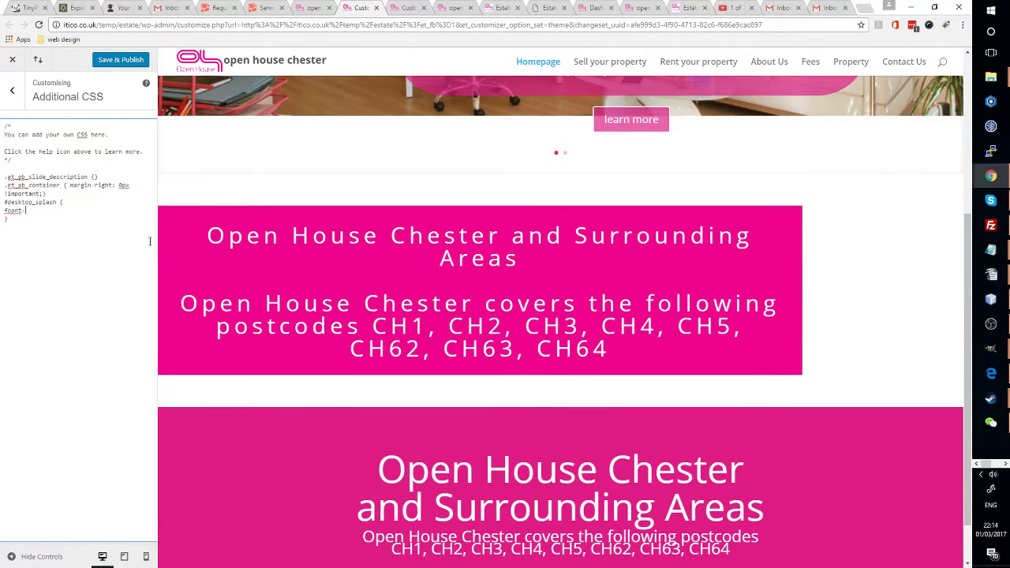
text(-size:12px;)
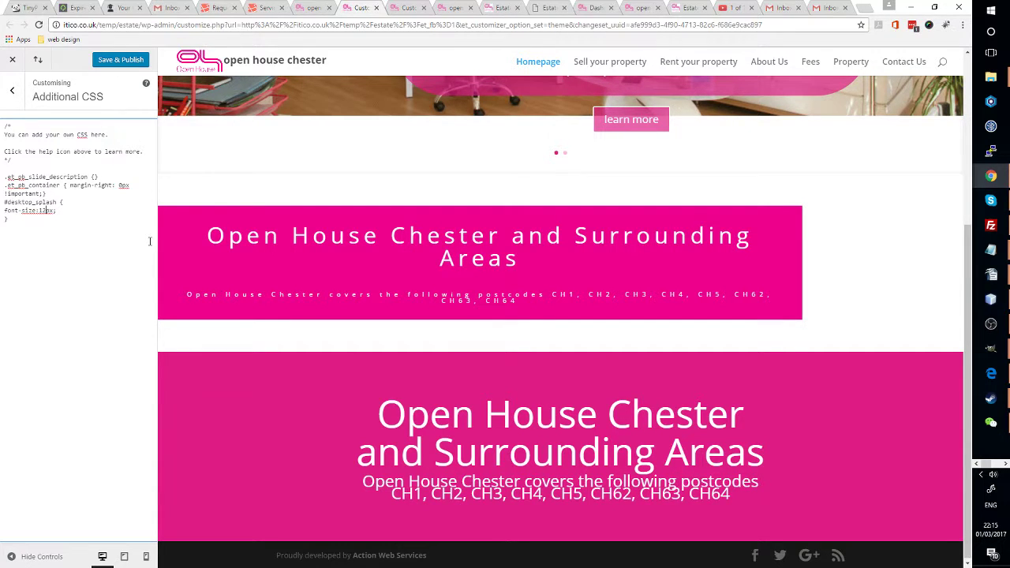
- Try font sizes of 36px, 25px and 24px in the #desktop_splash rule
text(36)
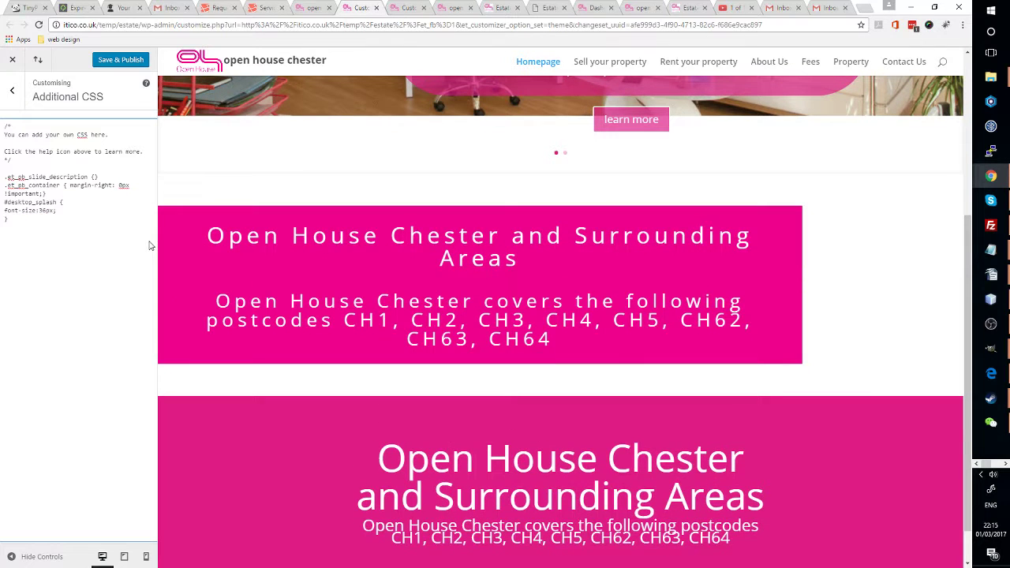
key(BackSpace)
key(BackSpace)
text(25)
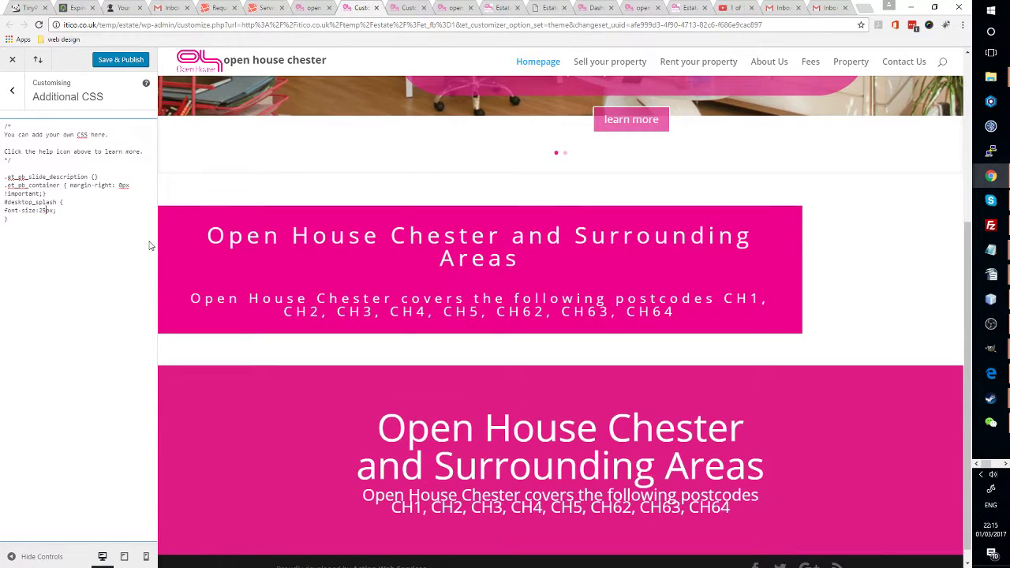
key(BackSpace)
text(4)
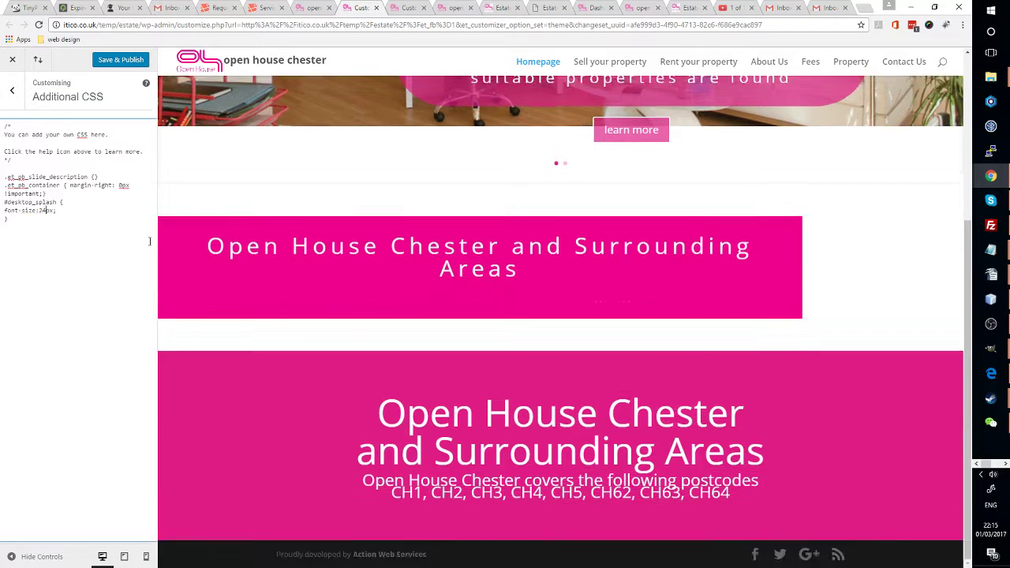
- Set the #desktop_splash font size to 20px and publish the customiser changes
key(BackSpace)
text(0)
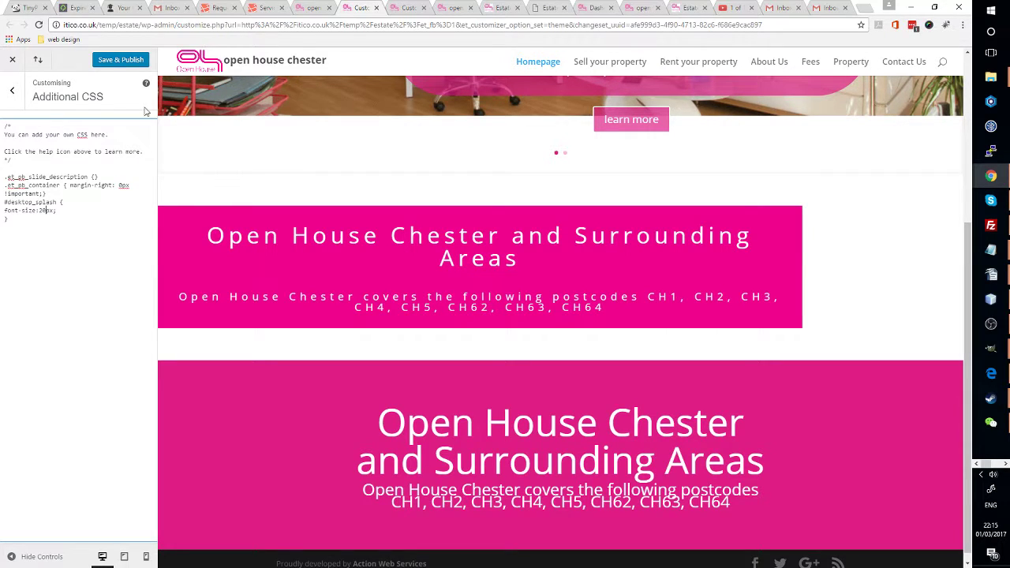
click(111, 61)
- Switch to the Visual Builder page, reload it and open the settings of the banner's text module
click(313, 8)
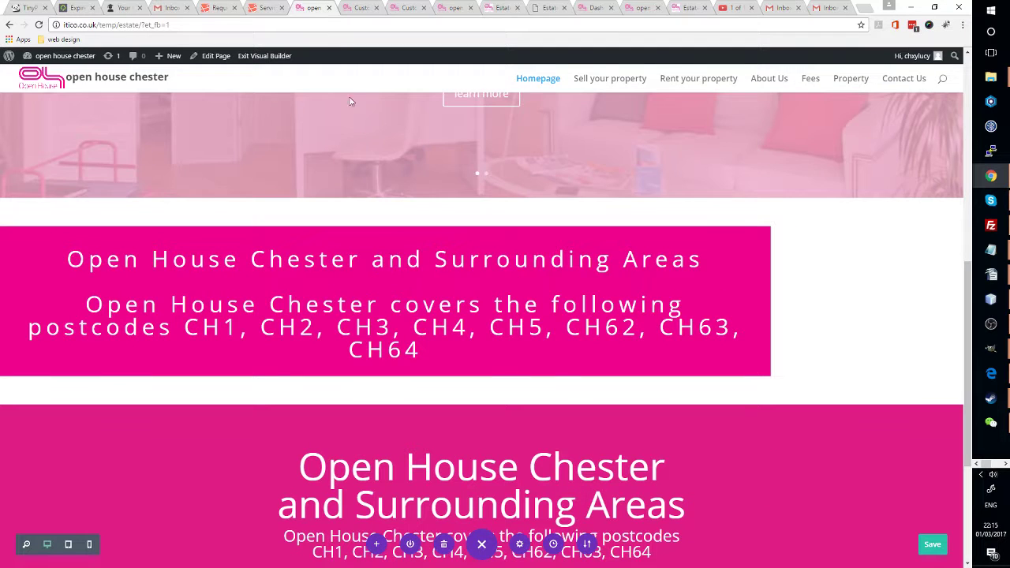
click(39, 24)
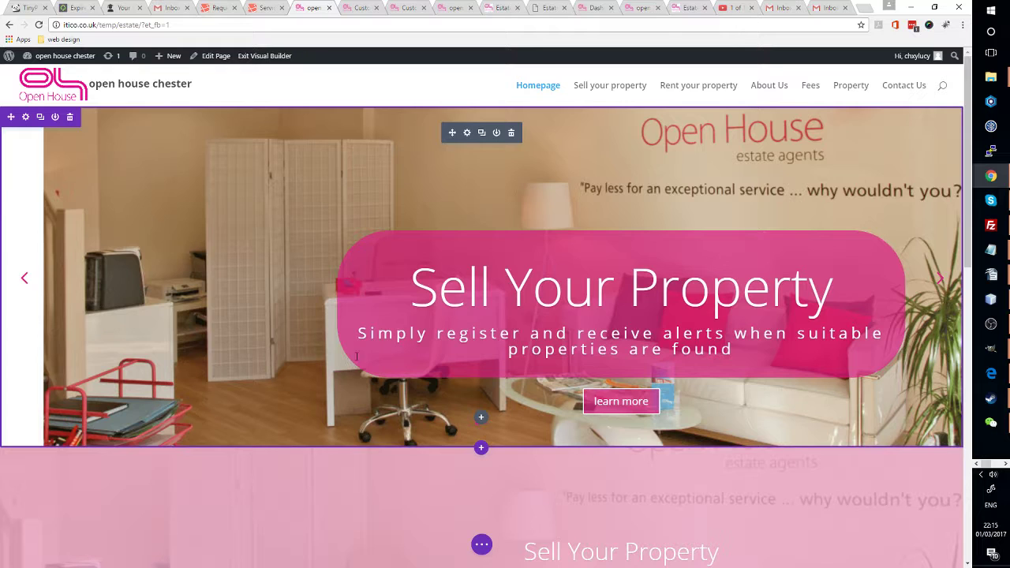
scroll(355, 359, down, 3)
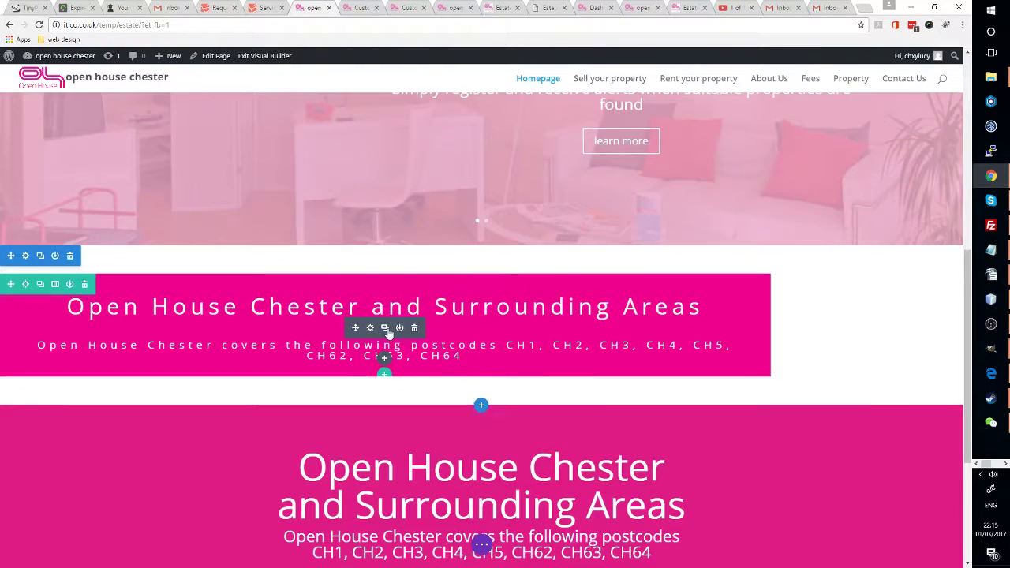
click(371, 328)
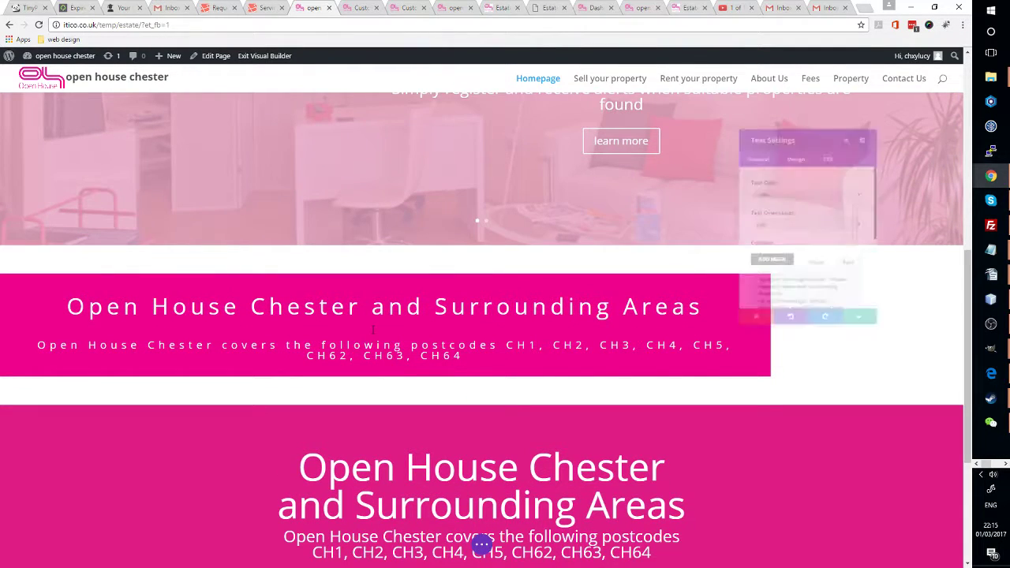
- In the content's visual editor, split the second paragraph so the postcodes from CH1 start a new paragraph
scroll(803, 239, down, 4)
scroll(803, 239, up, 2)
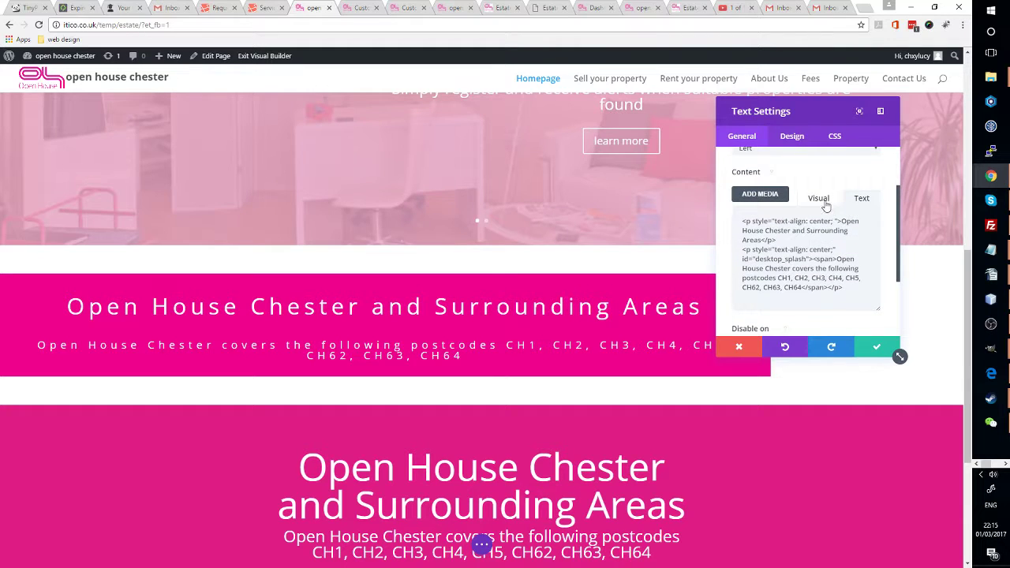
click(816, 198)
scroll(832, 285, down, 1)
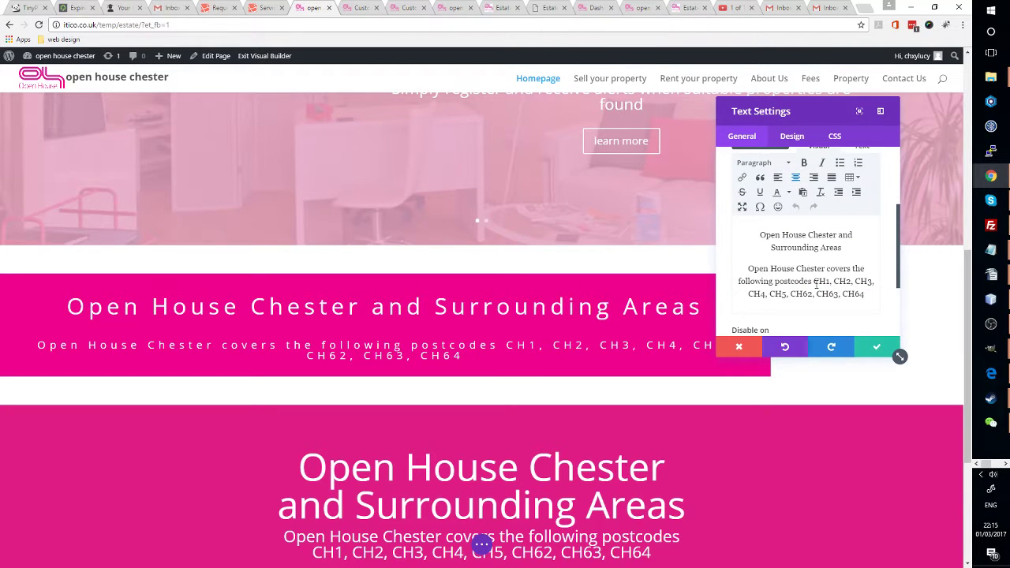
click(814, 281)
key(Return)
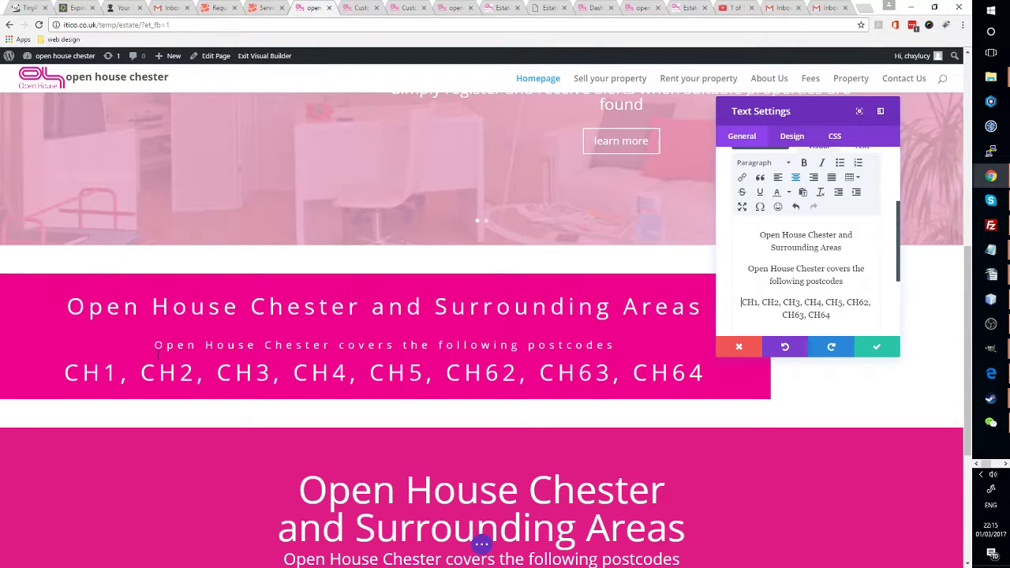
- Show the HTML source of the text module's content to examine the split paragraphs
click(425, 352)
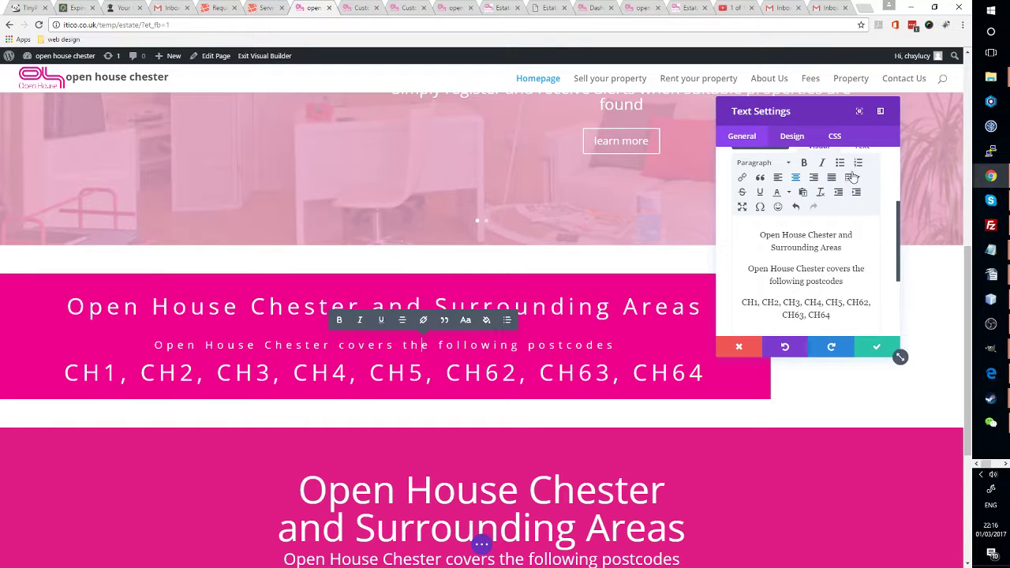
scroll(855, 185, up, 2)
click(861, 198)
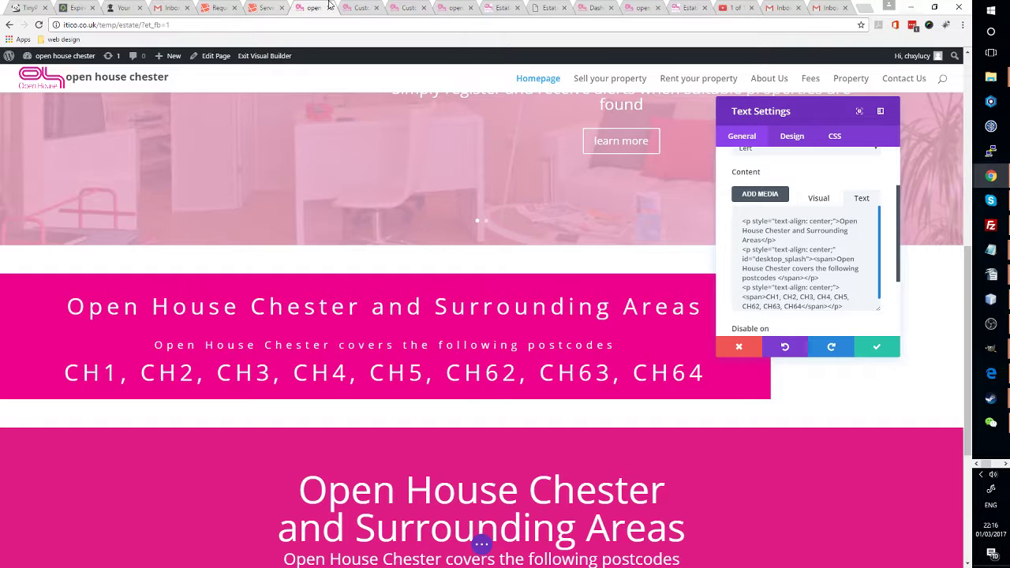
- Add padding-bottom:10px; to the #desktop_splash rule in the customiser's Additional CSS and publish it
click(361, 7)
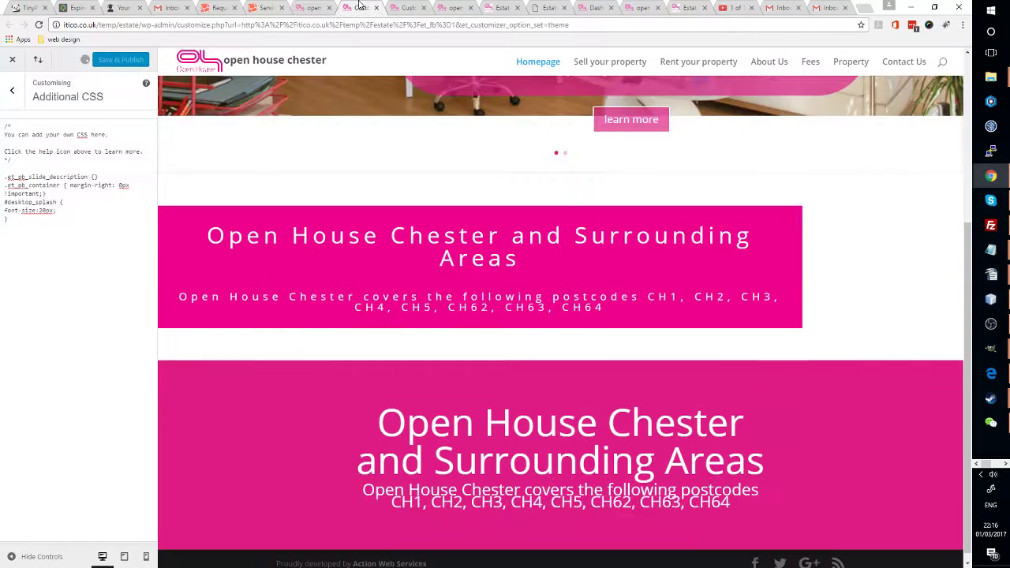
click(62, 210)
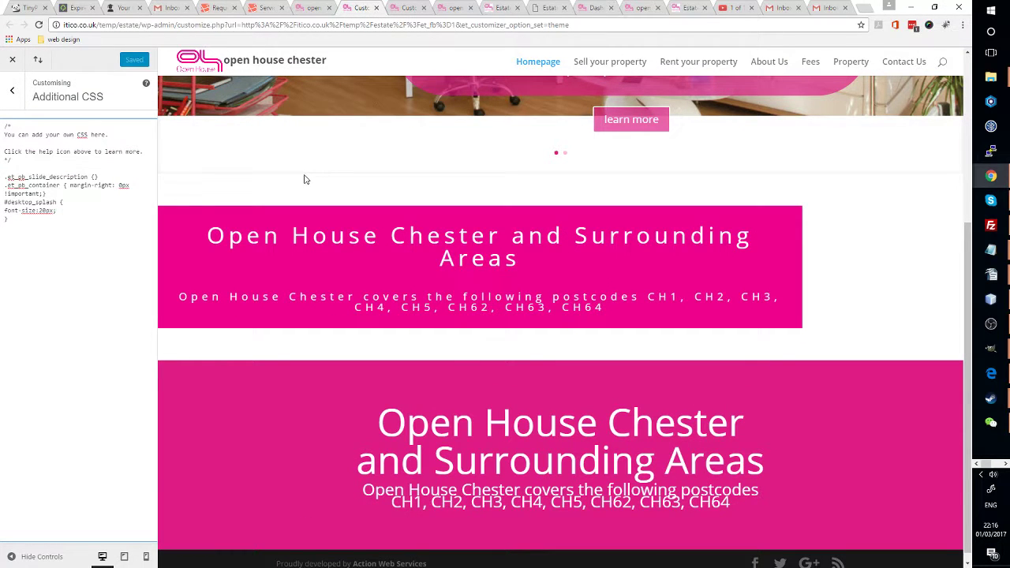
key(Return)
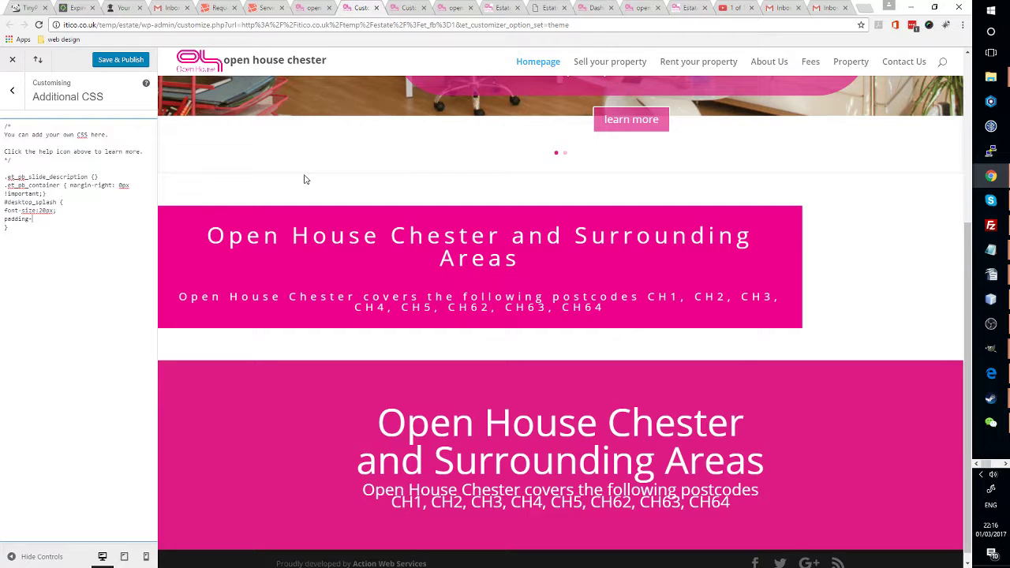
text(padding-bottom:10px)
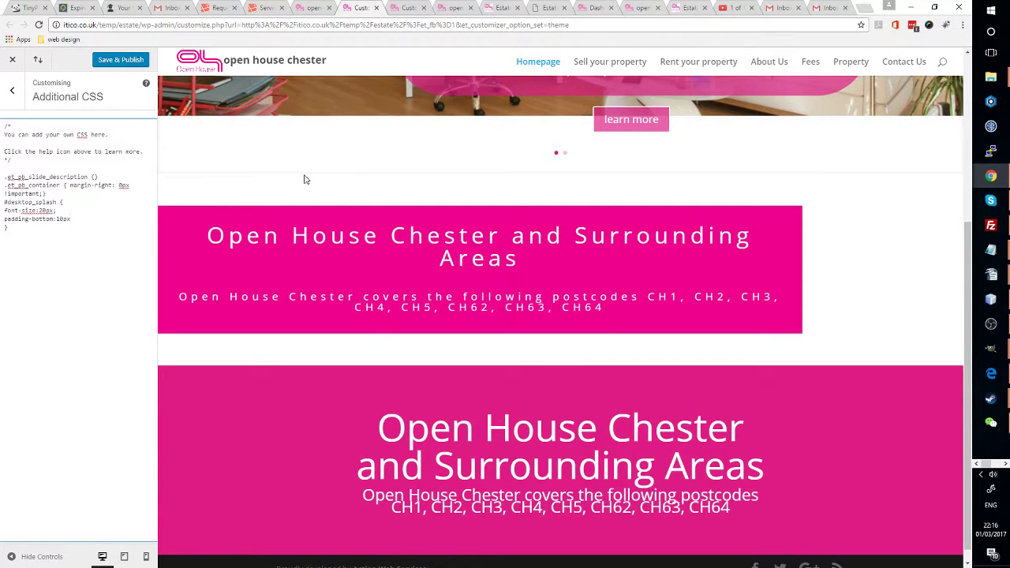
key(BackSpace)
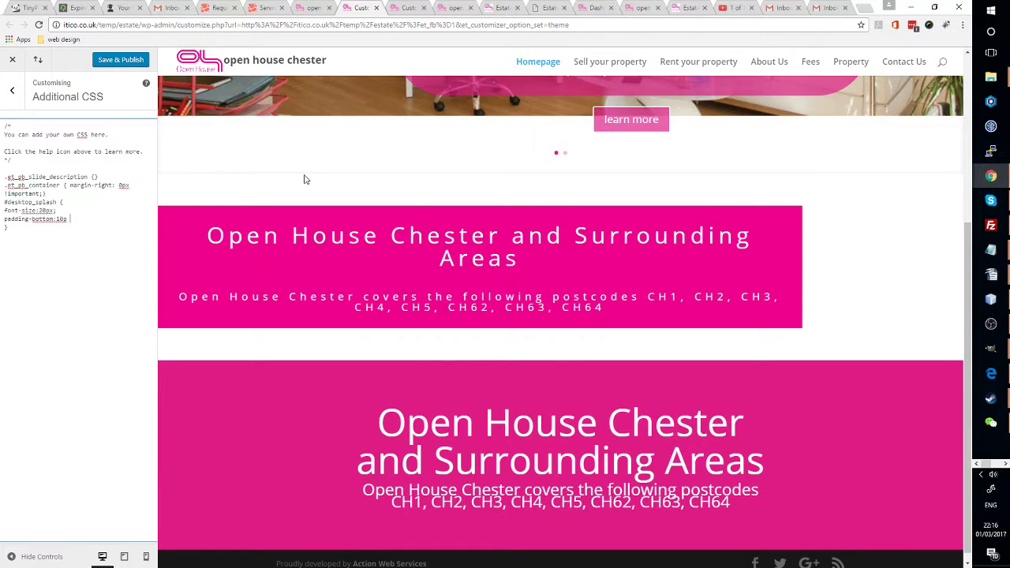
text(x;)
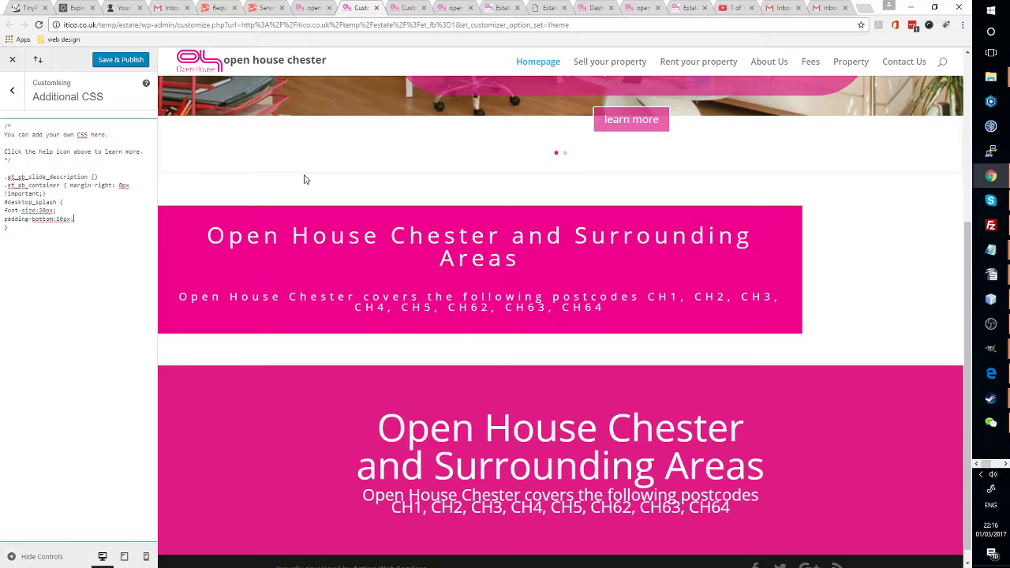
click(132, 65)
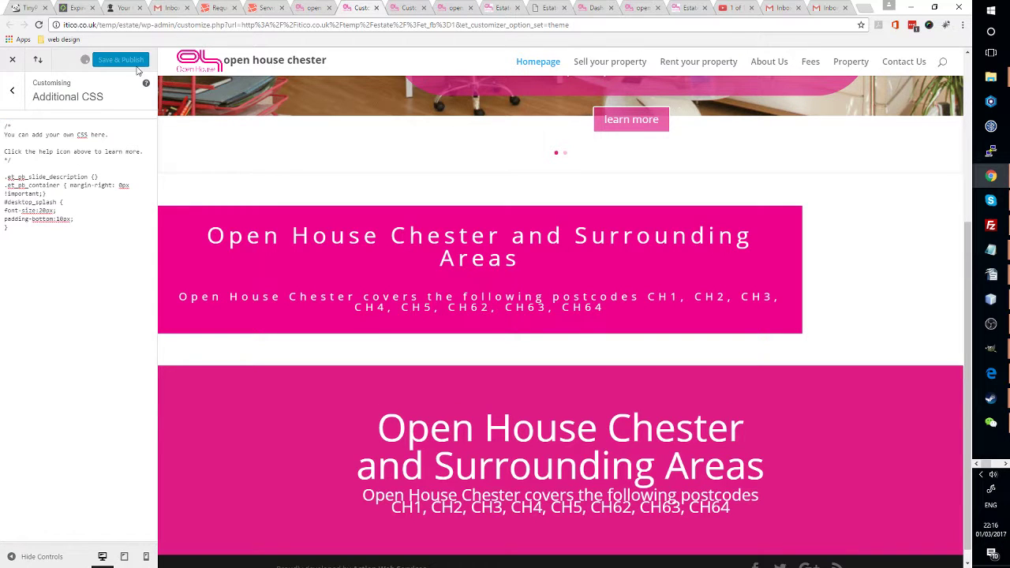
- Return to the theme customiser and reload it
click(314, 8)
click(359, 8)
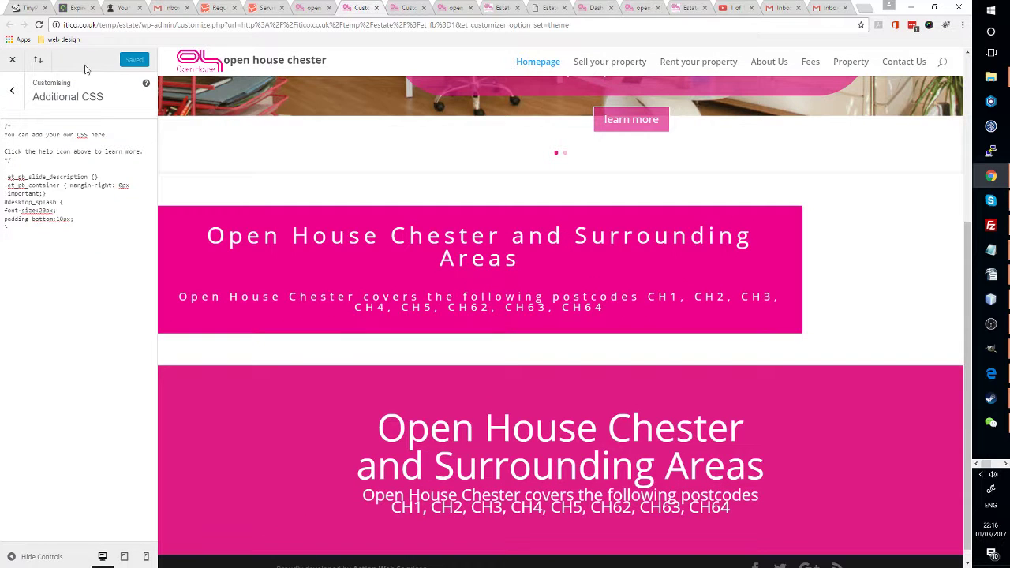
click(41, 26)
- Go back to the Visual Builder page, close the text module's settings and save the page
key(ctrl+shift+Tab)
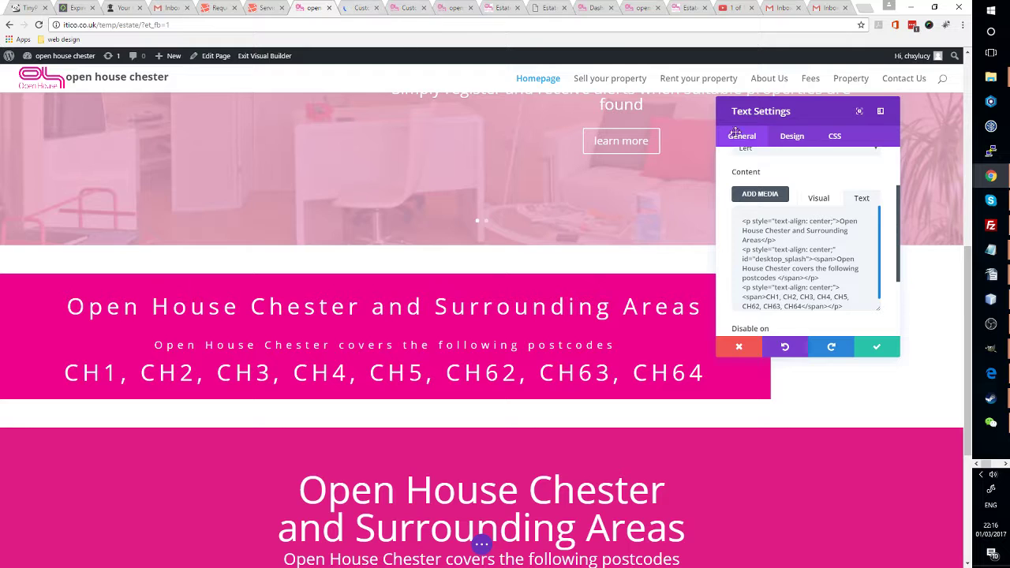
click(674, 104)
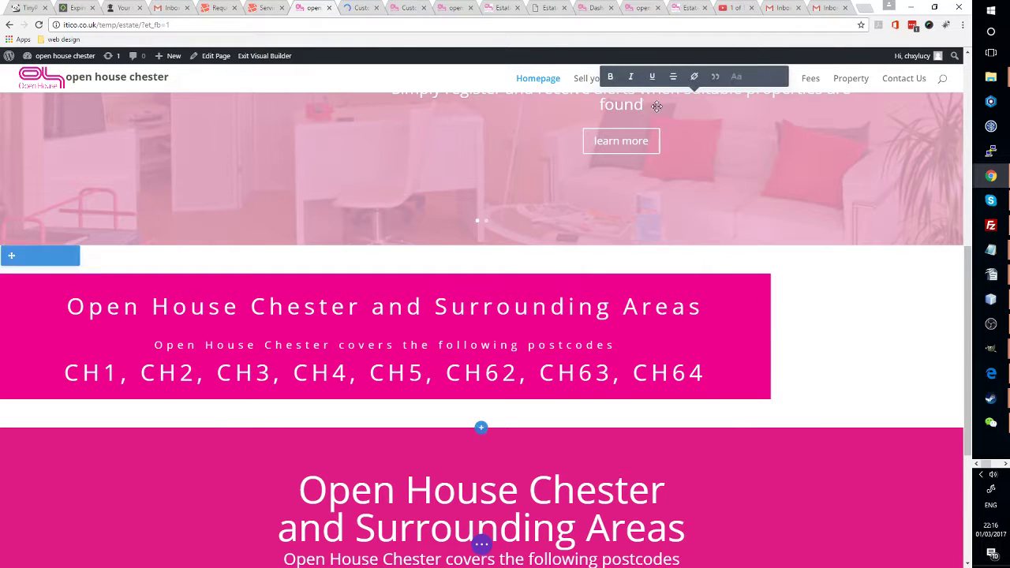
scroll(497, 498, down, 4)
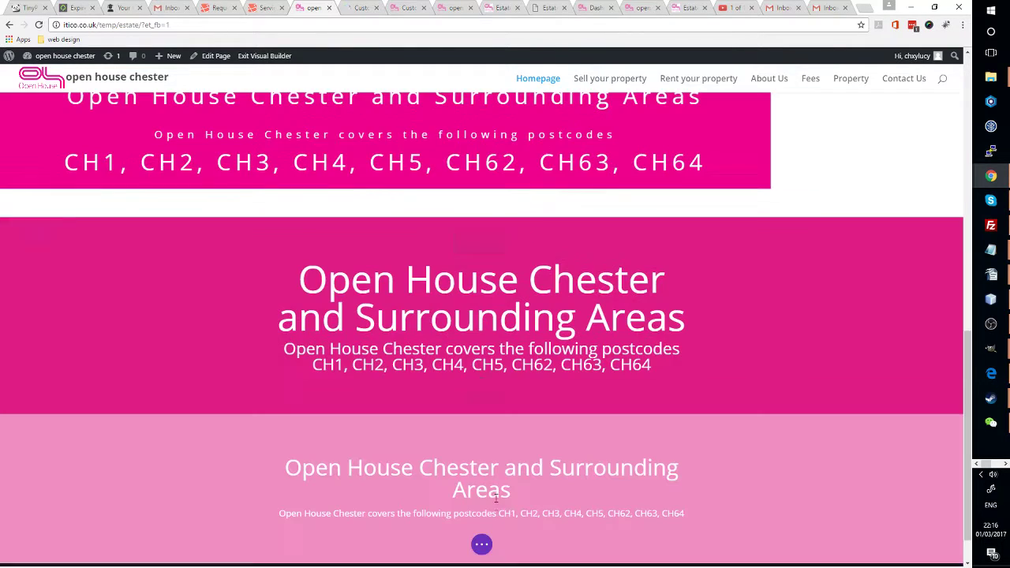
click(481, 544)
click(934, 544)
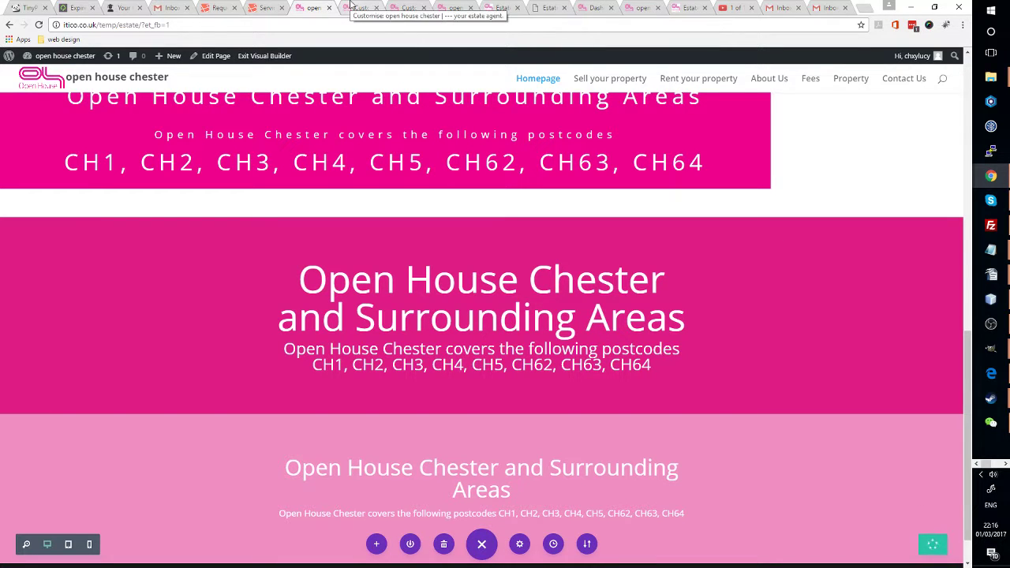
- Reload the live homepage to check the pink banner's postcode spacing, and return to the Visual Builder page
click(408, 8)
click(454, 8)
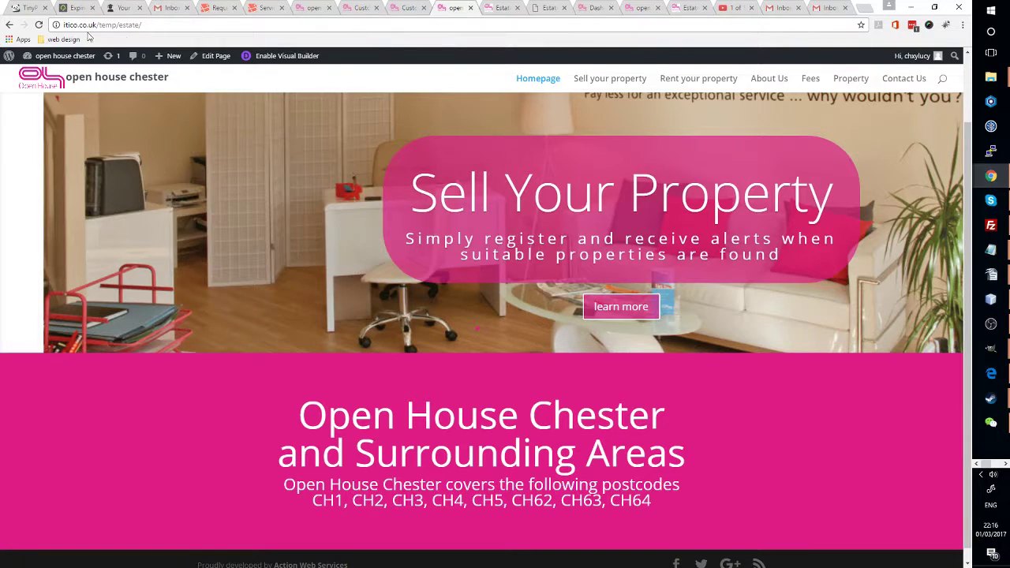
click(38, 25)
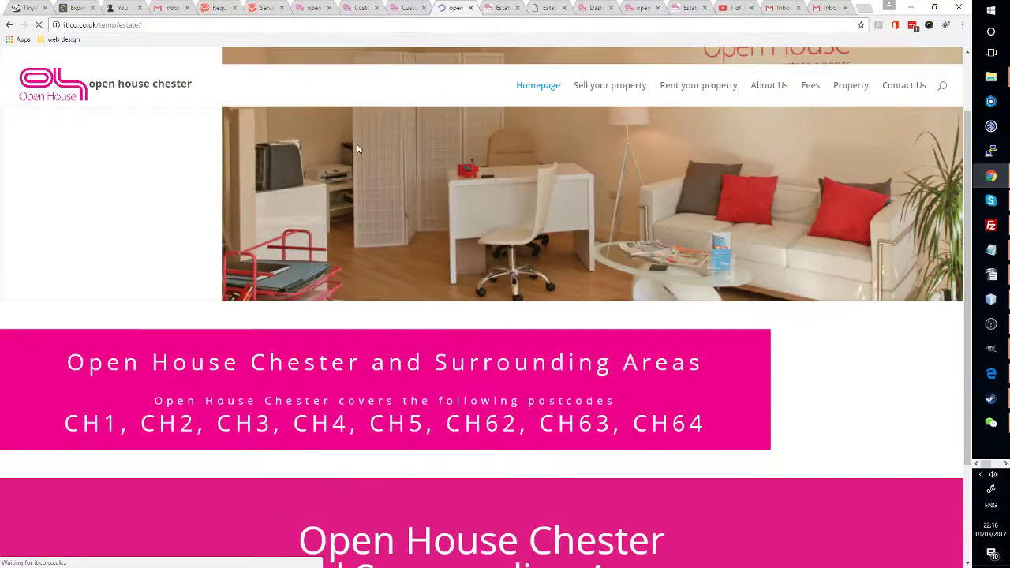
scroll(393, 204, down, 2)
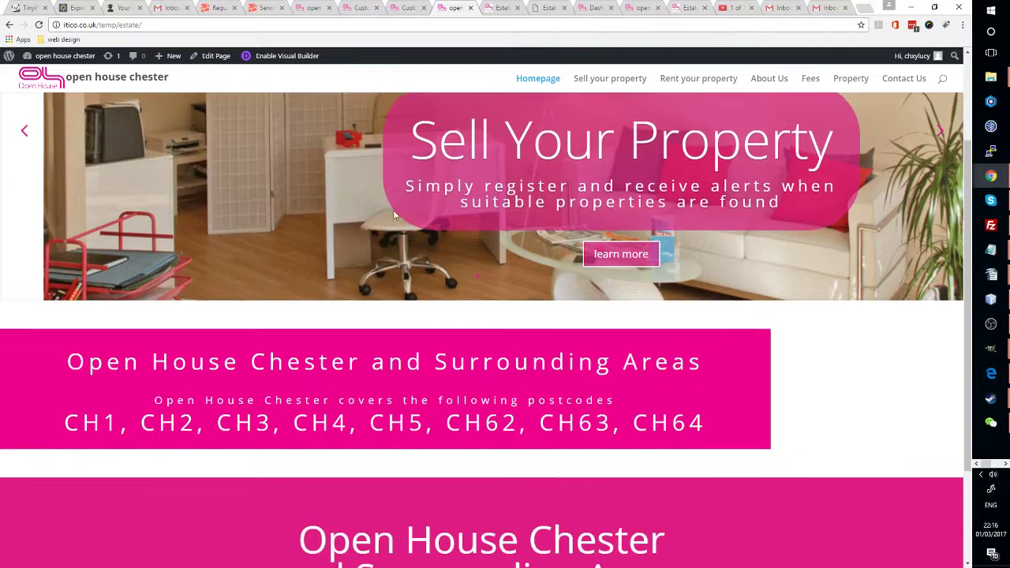
click(318, 7)
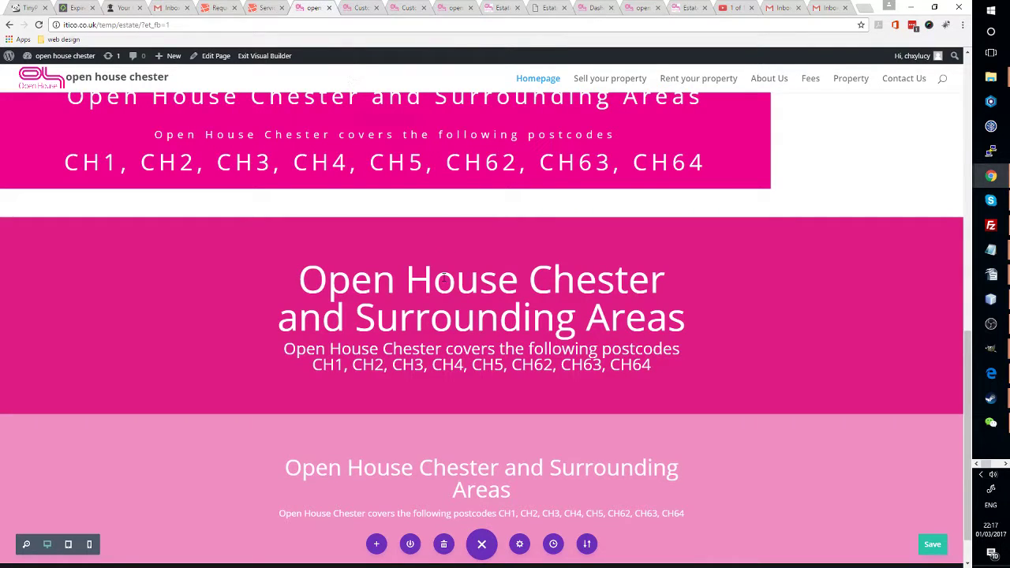
scroll(444, 278, up, 2)
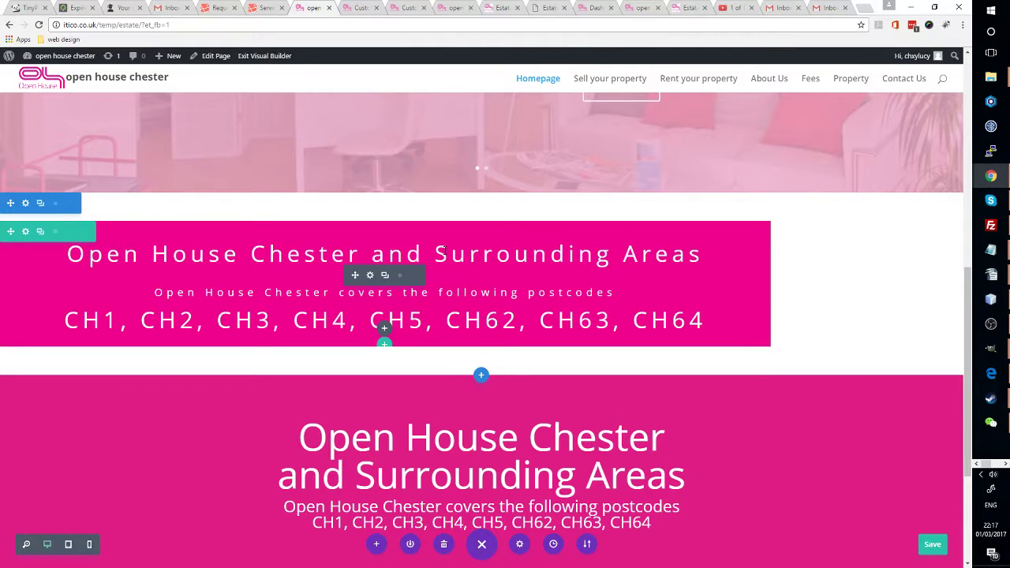
- Set padding-bottom in the #desktop_splash rule of the customiser's Additional CSS to 20px and check the banner in the preview
click(361, 8)
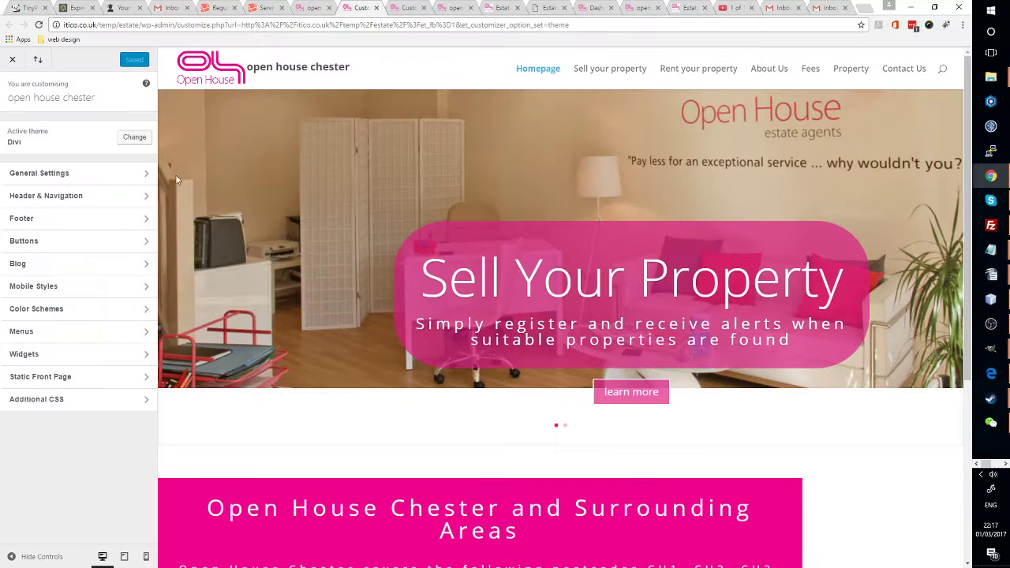
click(73, 404)
click(65, 221)
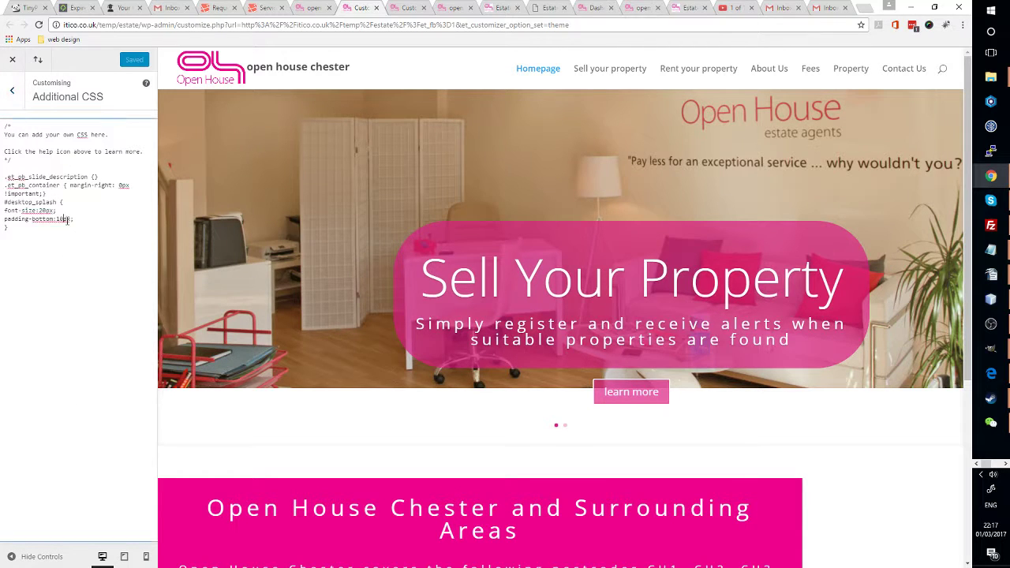
key(BackSpace)
key(BackSpace)
text(20)
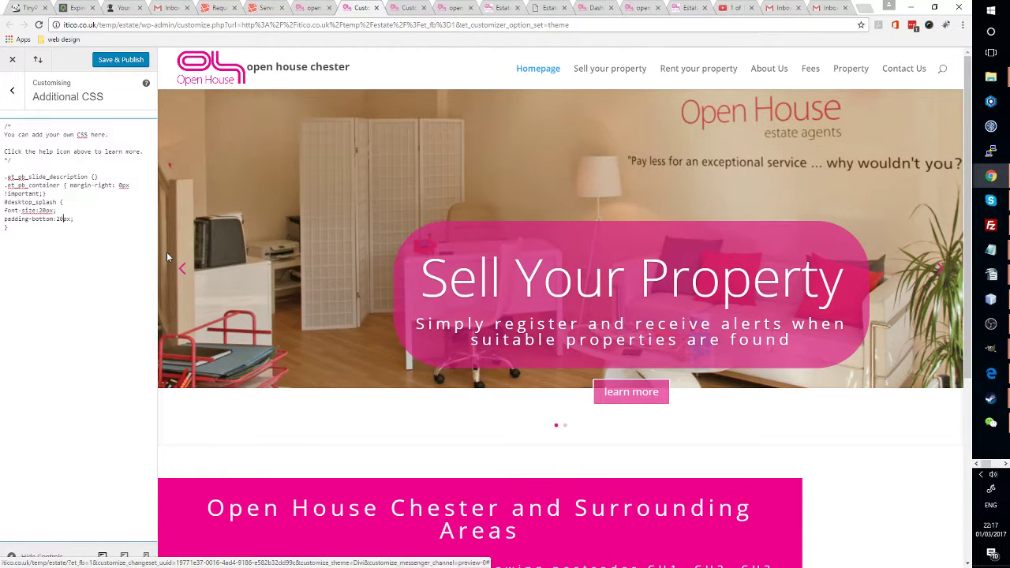
scroll(592, 188, down, 2)
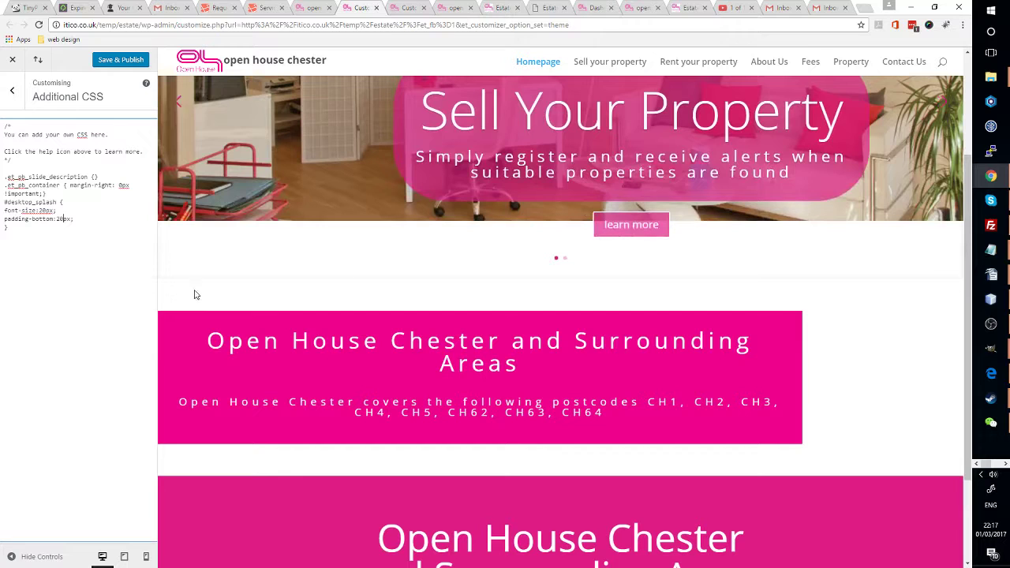
- Set the #desktop_splash rule's padding-bottom to 30px and publish the change
key(BackSpace)
key(BackSpace)
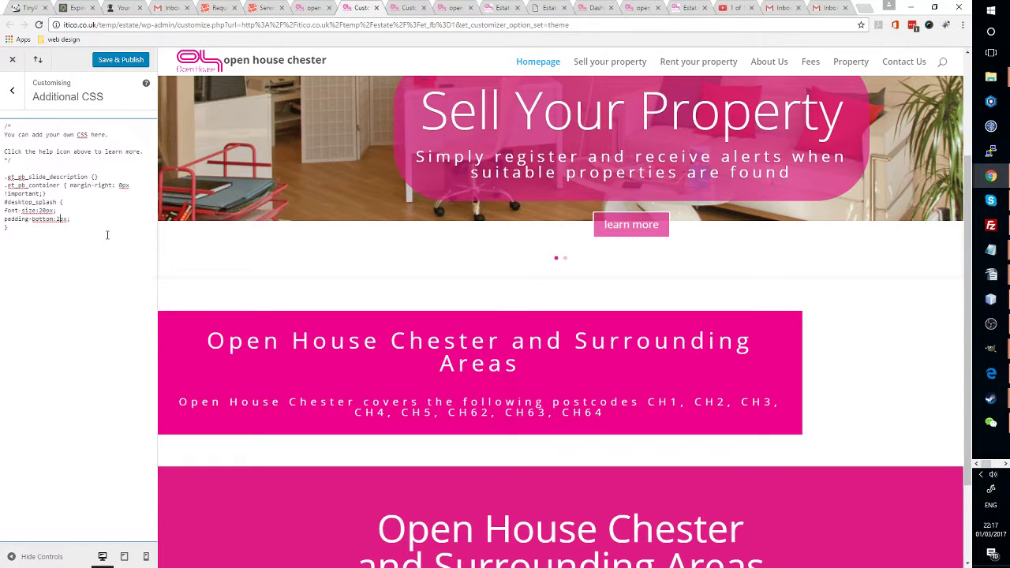
text(30)
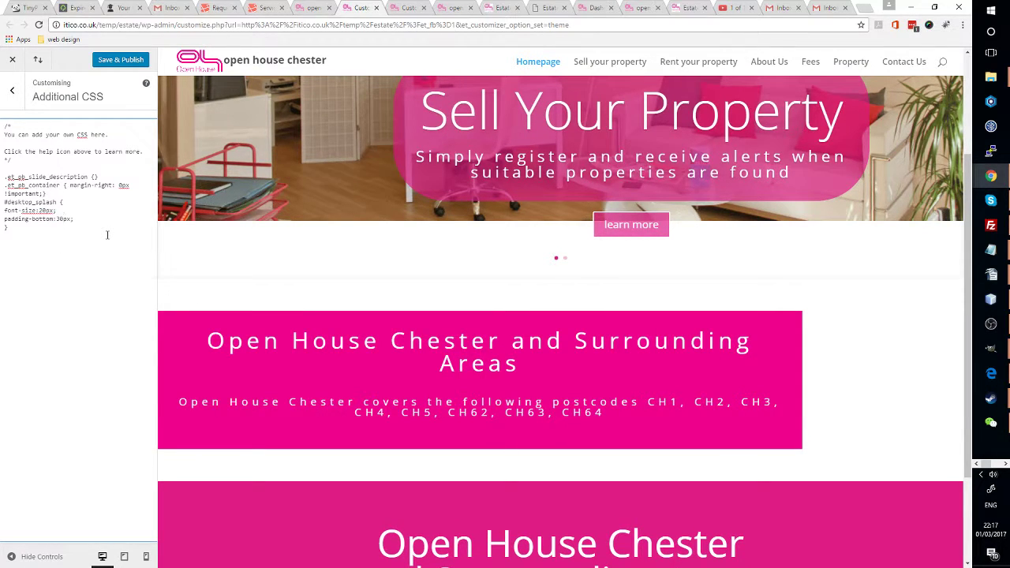
click(134, 65)
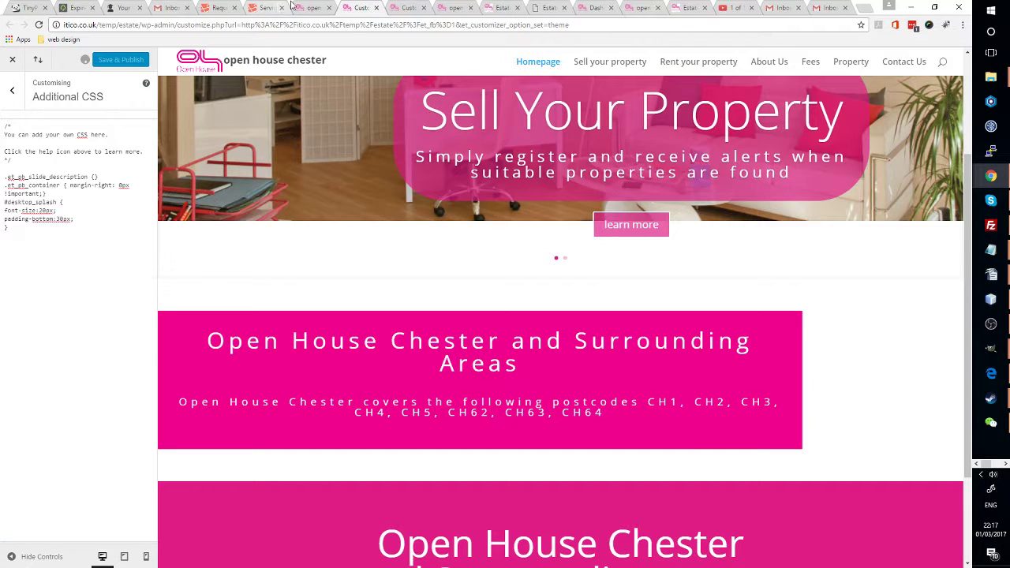
- Reload the Visual Builder page and examine the spacing of the postcode lines in the text module banner
click(297, 7)
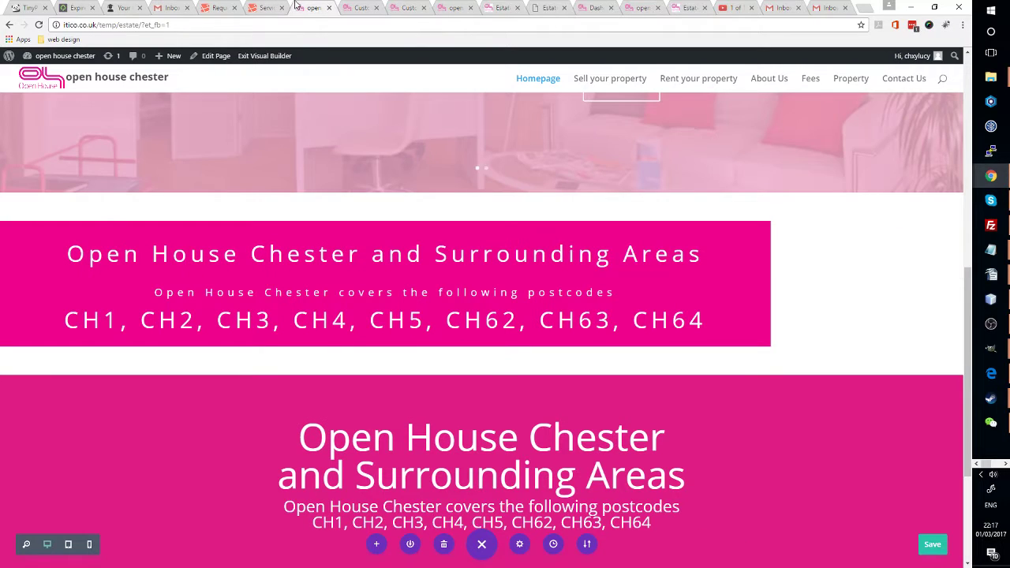
click(40, 24)
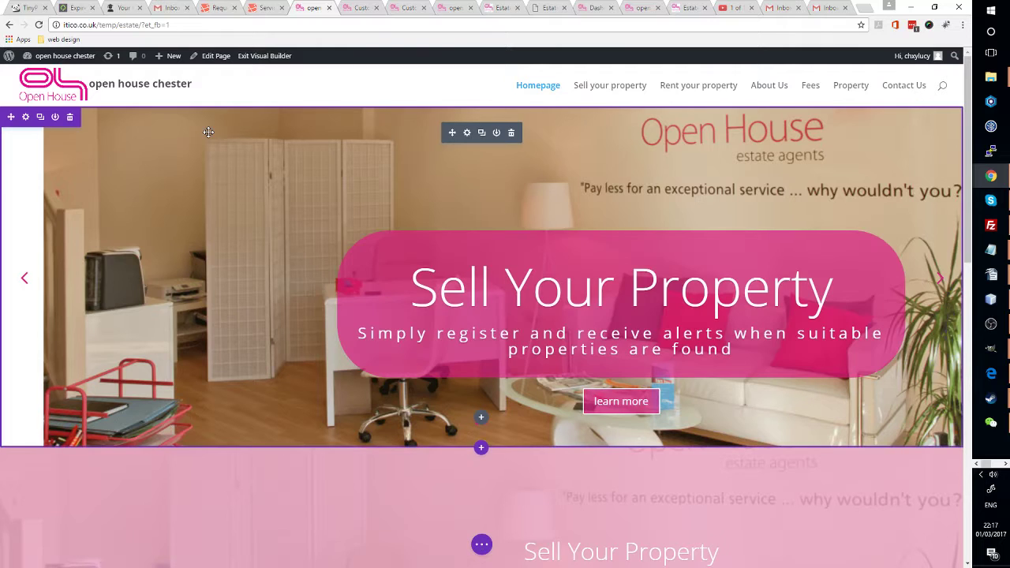
scroll(599, 272, down, 3)
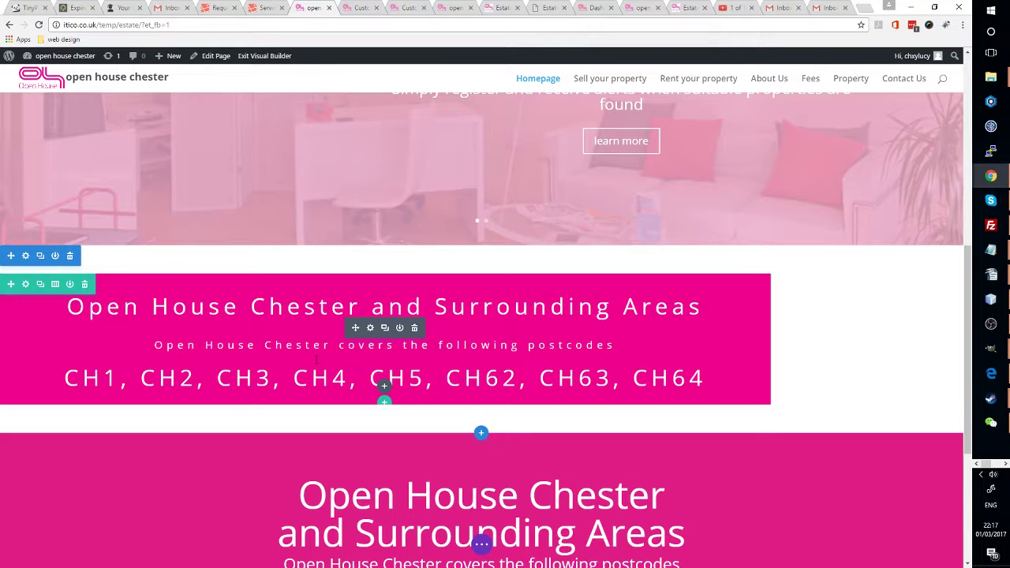
scroll(450, 311, down, 1)
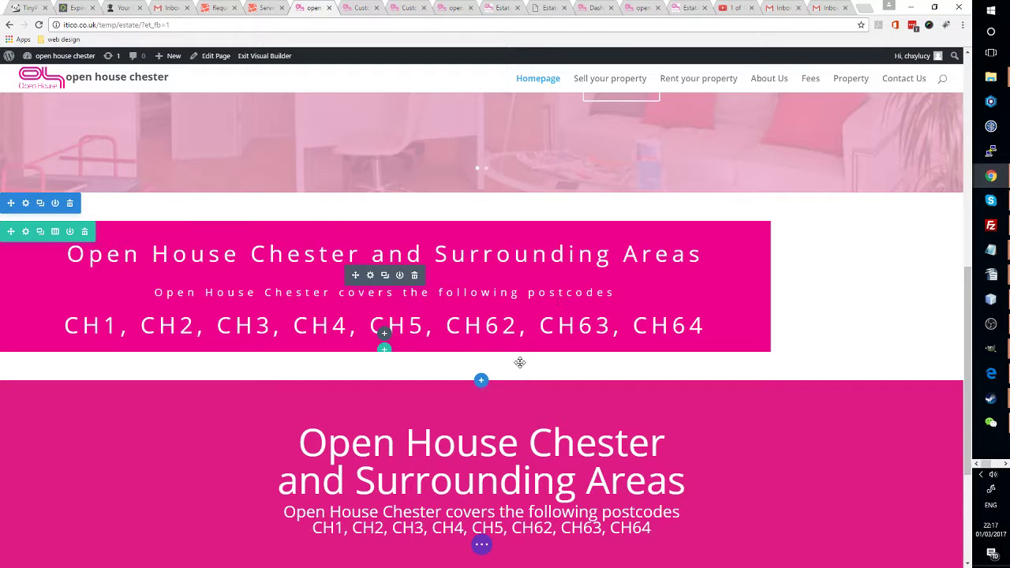
scroll(520, 362, down, 2)
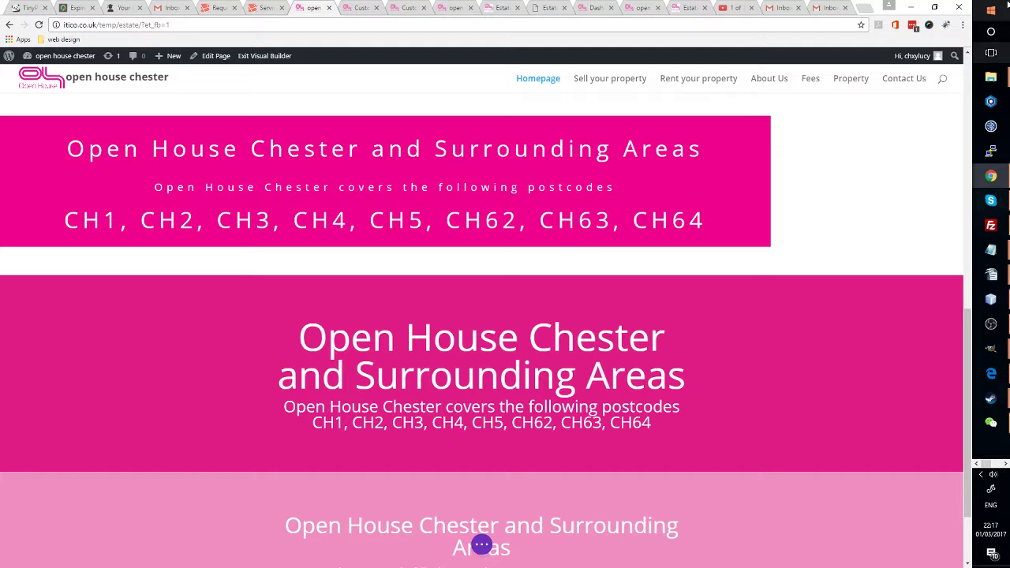
scroll(169, 368, up, 6)
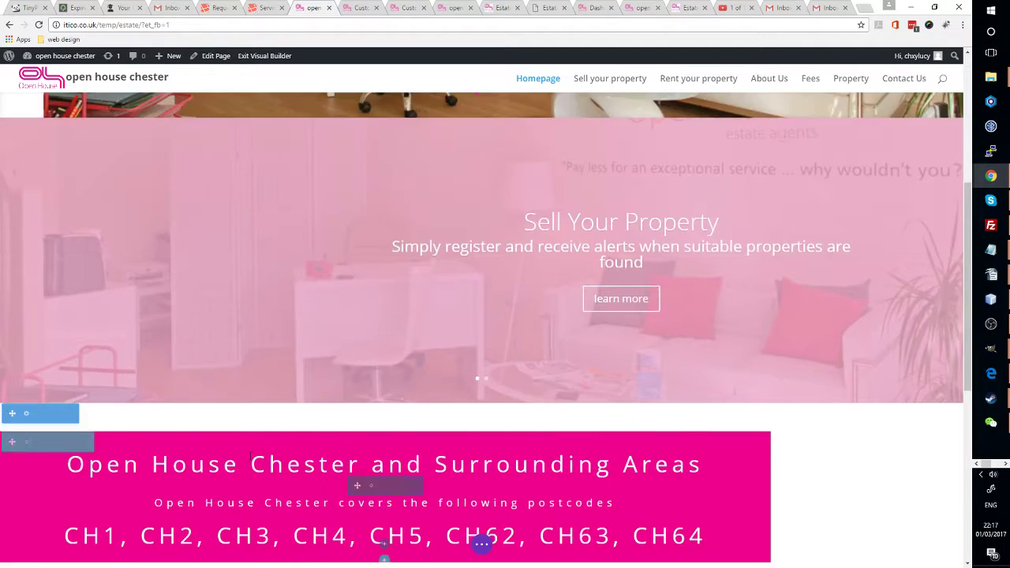
scroll(249, 456, down, 8)
scroll(251, 456, up, 5)
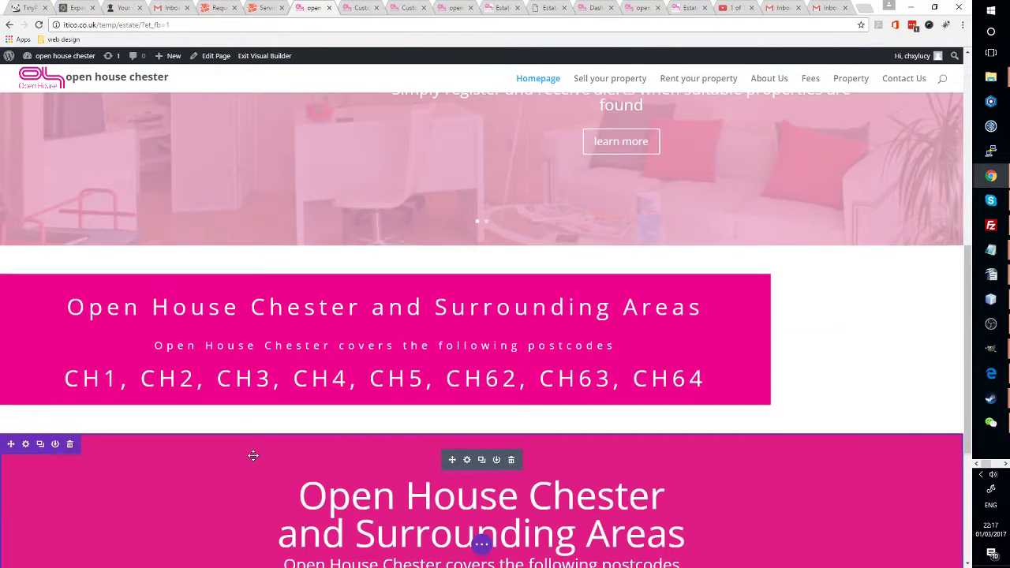
scroll(253, 455, up, 5)
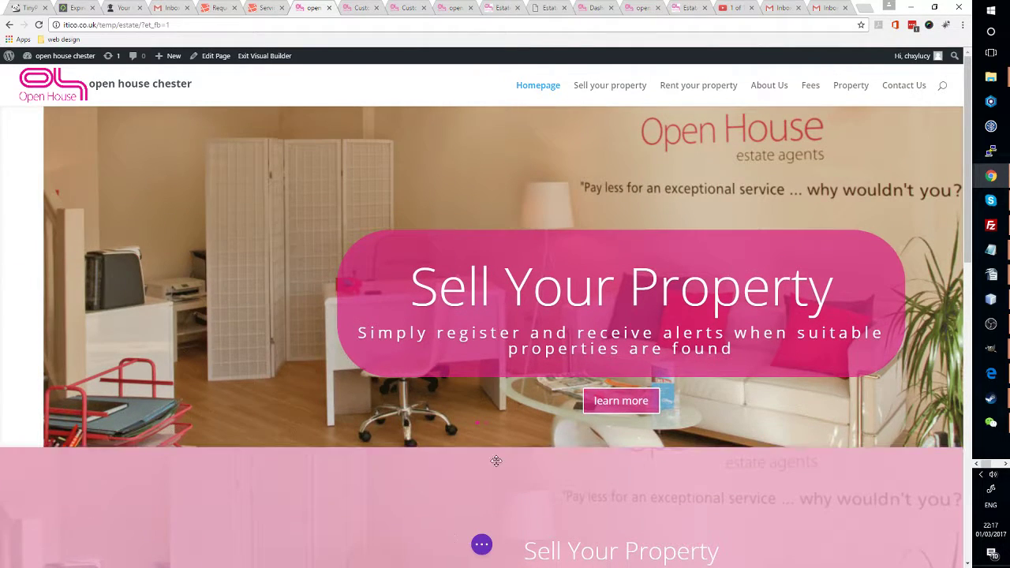
- Reload the live homepage and compare the new text module banner with the original pink banner below it
key(ctrl+Tab)
key(ctrl+Tab)
key(ctrl+Tab)
scroll(507, 173, up, 1)
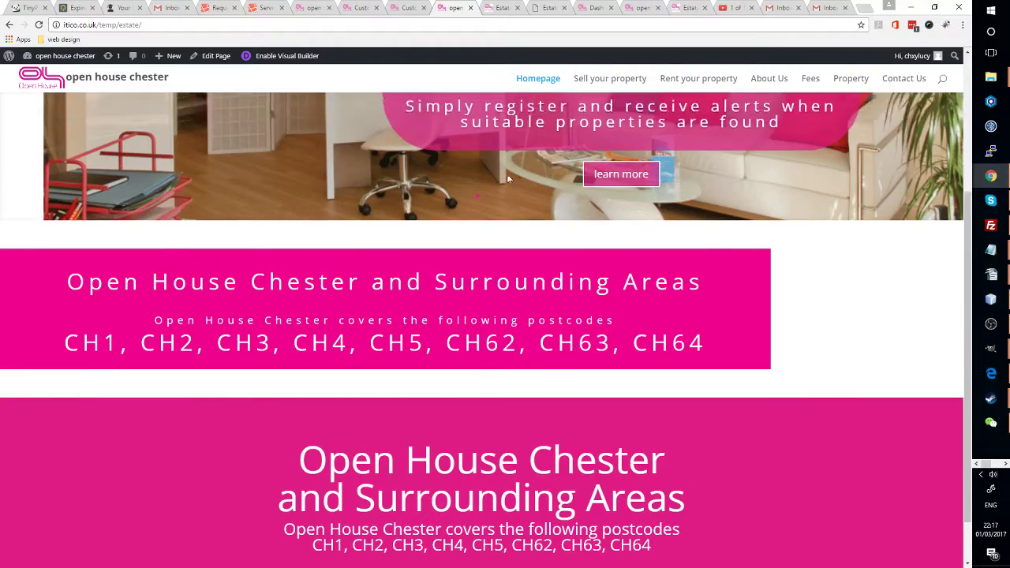
scroll(508, 179, up, 3)
click(38, 25)
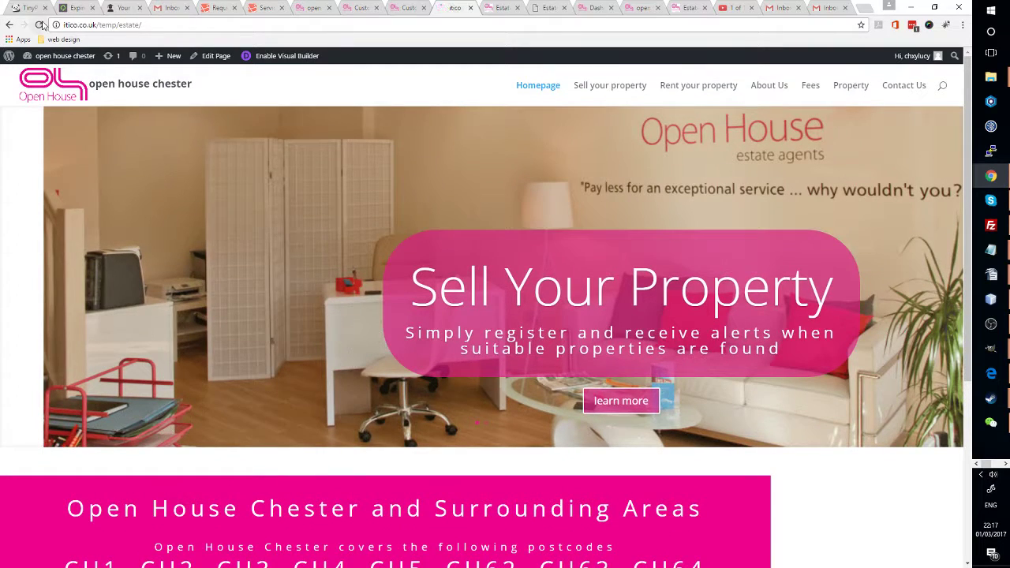
scroll(297, 237, down, 2)
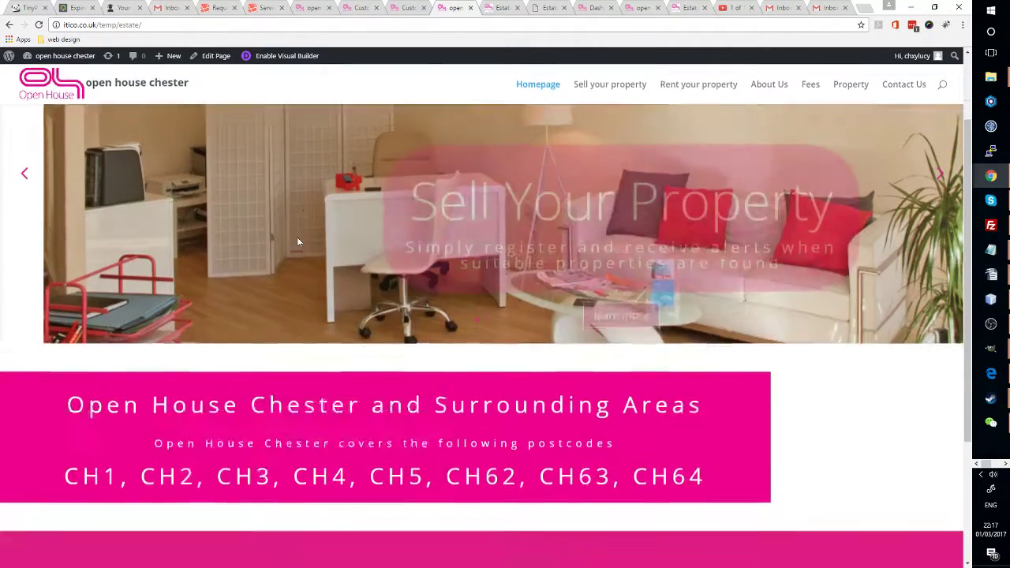
scroll(298, 242, down, 2)
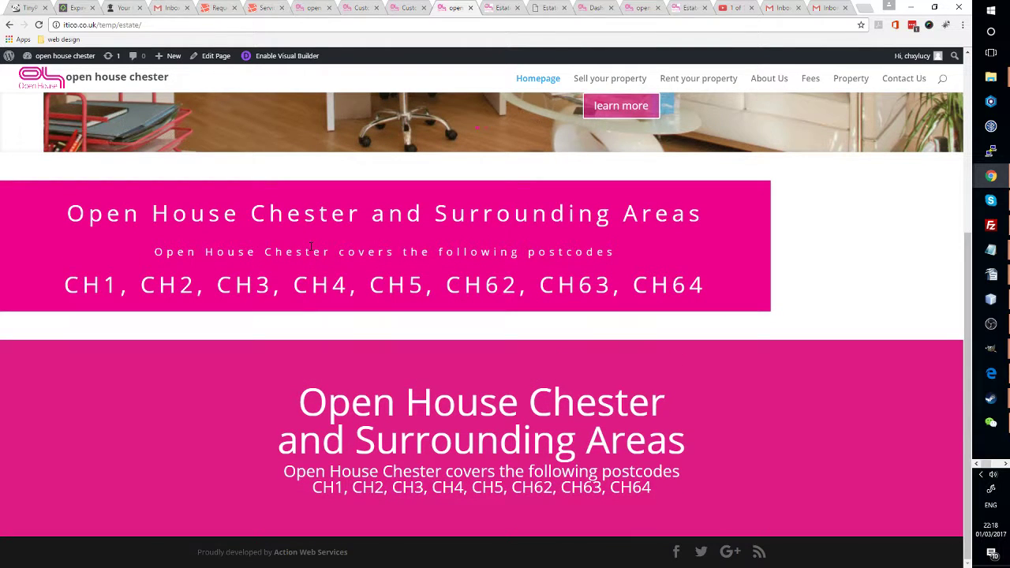
scroll(311, 247, up, 1)
- Return to the customiser showing the Additional CSS and examine both pink banners in its preview
click(407, 9)
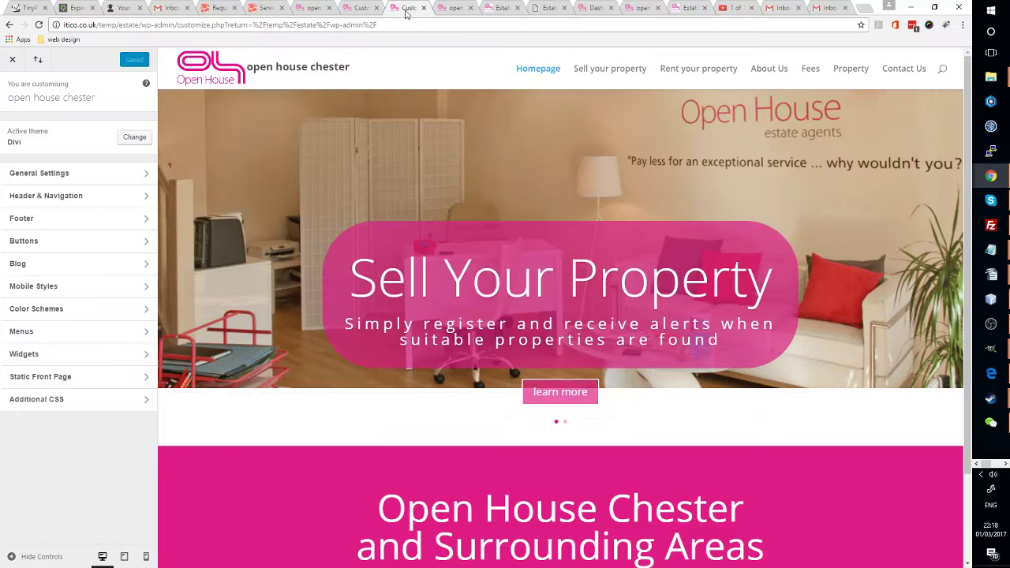
click(362, 8)
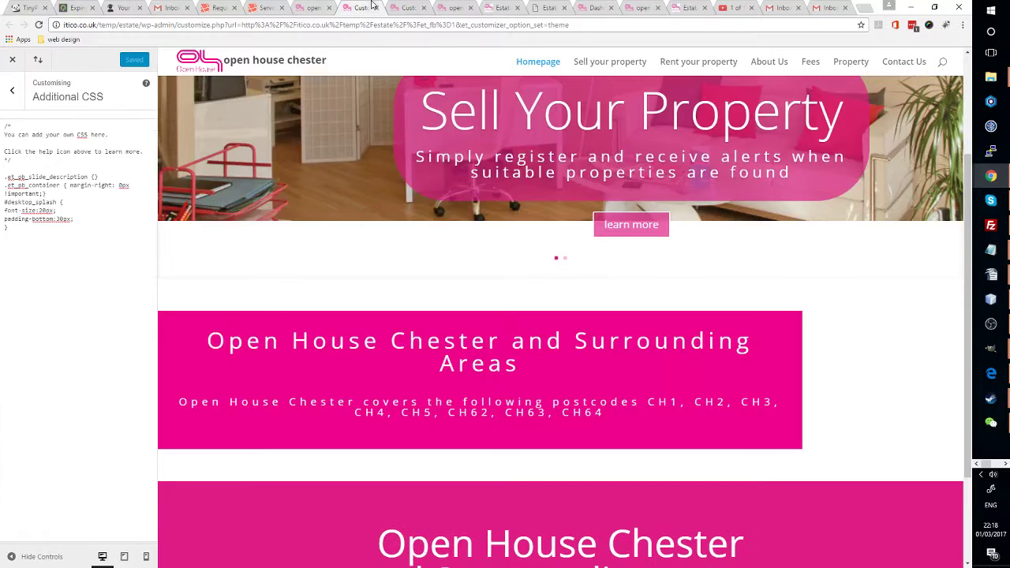
scroll(404, 493, down, 2)
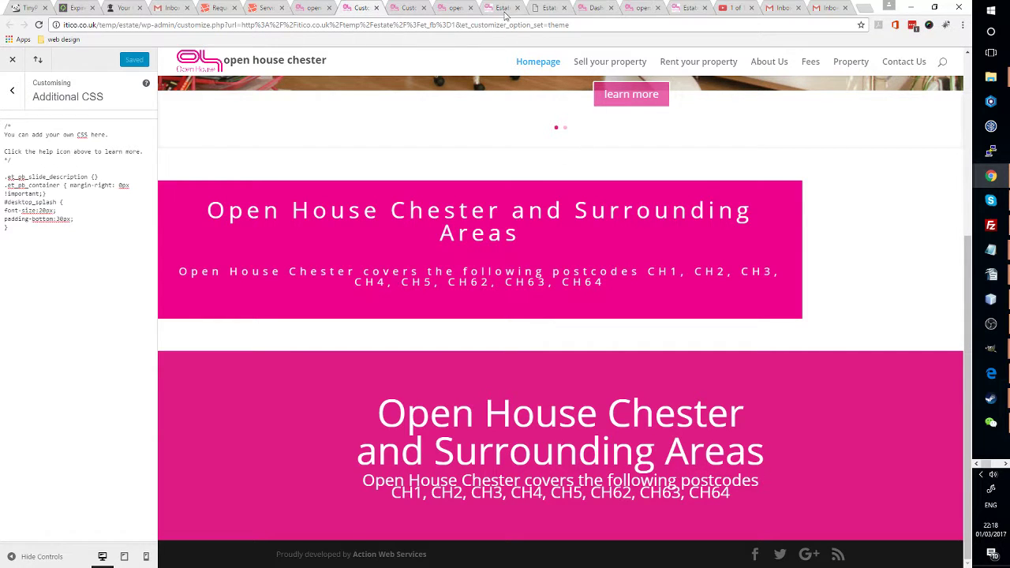
- In the Visual Builder, check the Disable on options of the pale pink fullwidth header and close its settings
click(308, 10)
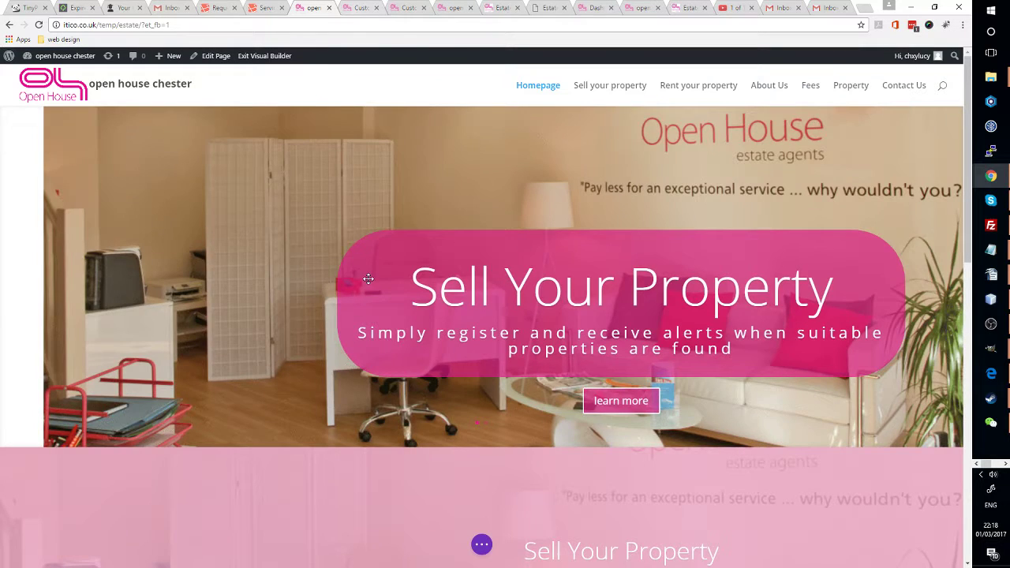
scroll(479, 270, down, 10)
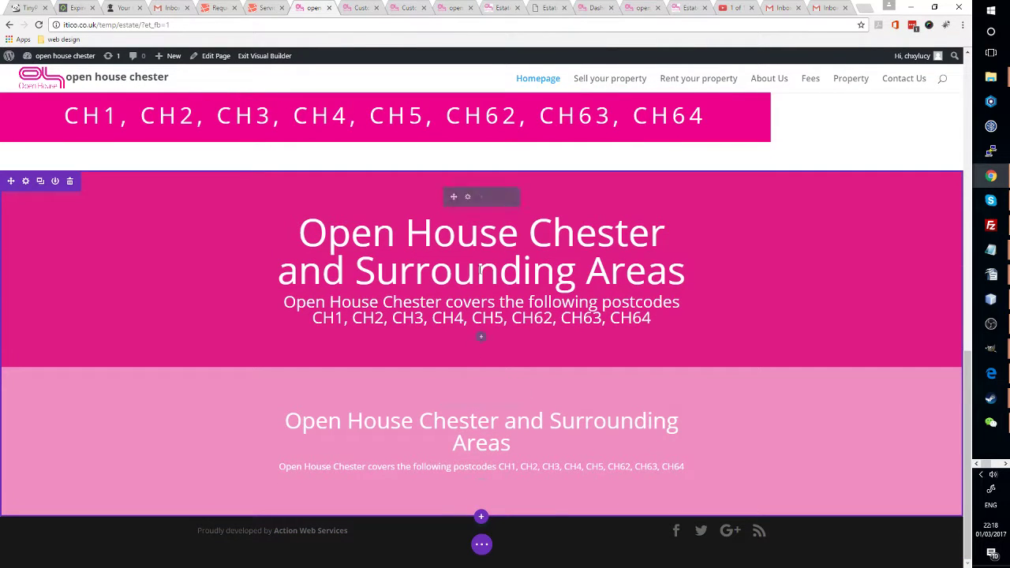
click(468, 395)
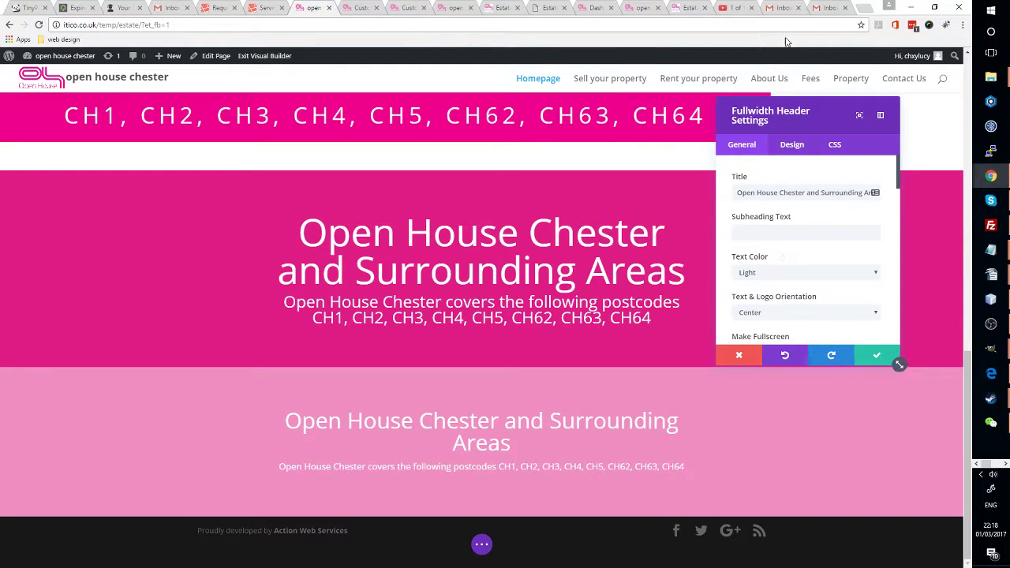
scroll(786, 269, down, 5)
scroll(788, 265, down, 10)
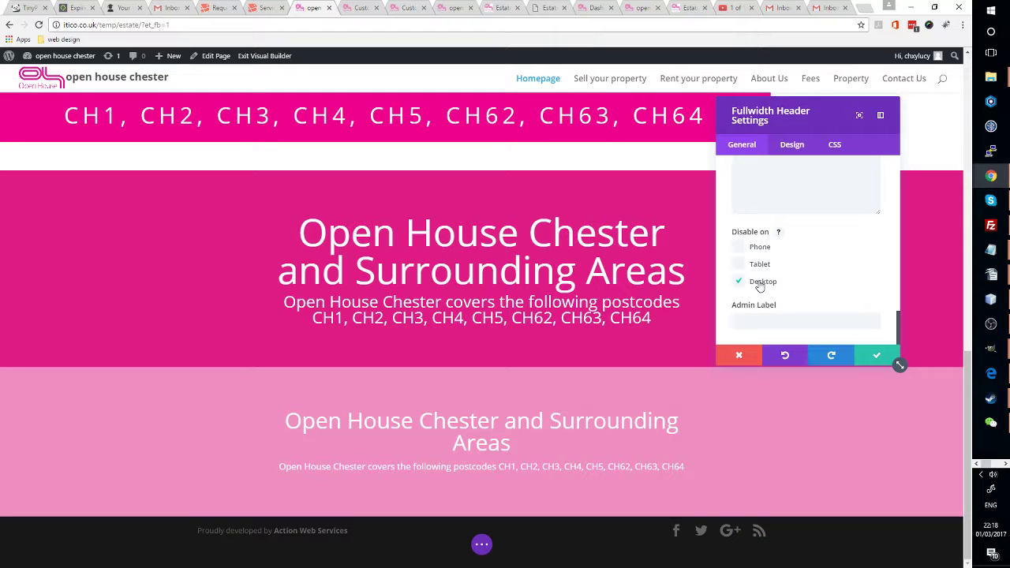
click(876, 356)
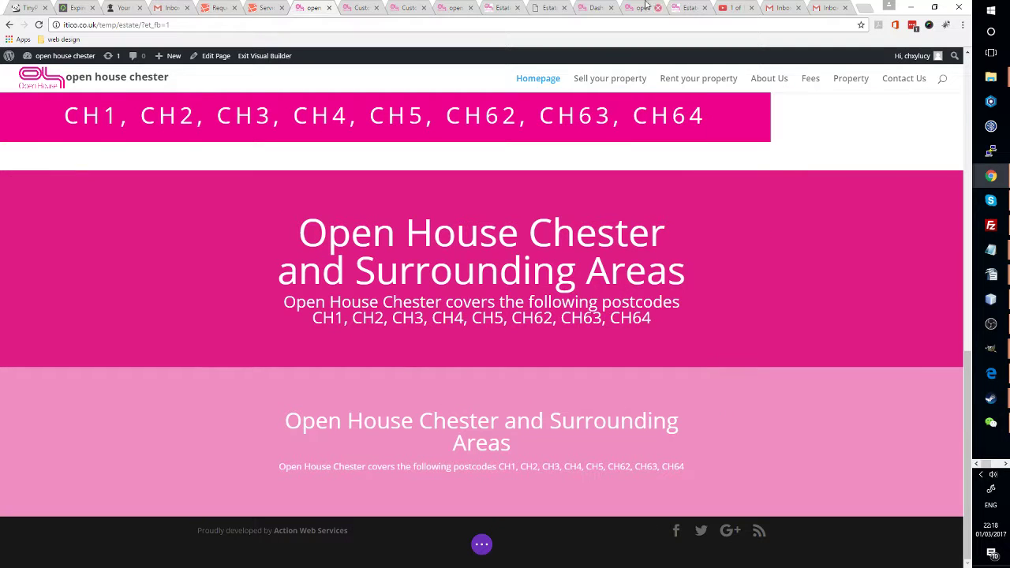
- Switch to the other open Visual Builder copy of the homepage and view its slider section
click(582, 7)
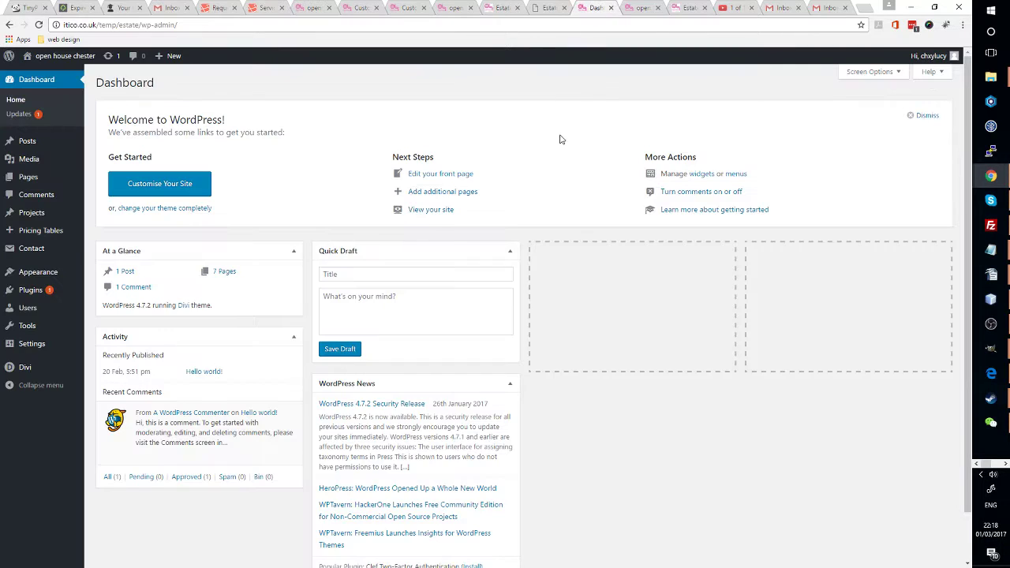
click(630, 6)
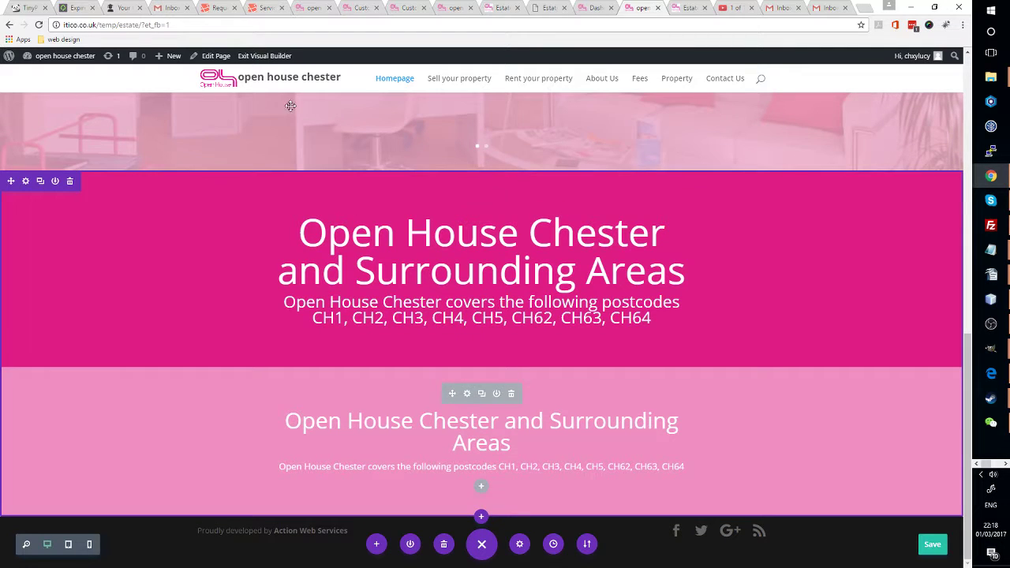
scroll(329, 215, up, 1)
scroll(235, 67, up, 5)
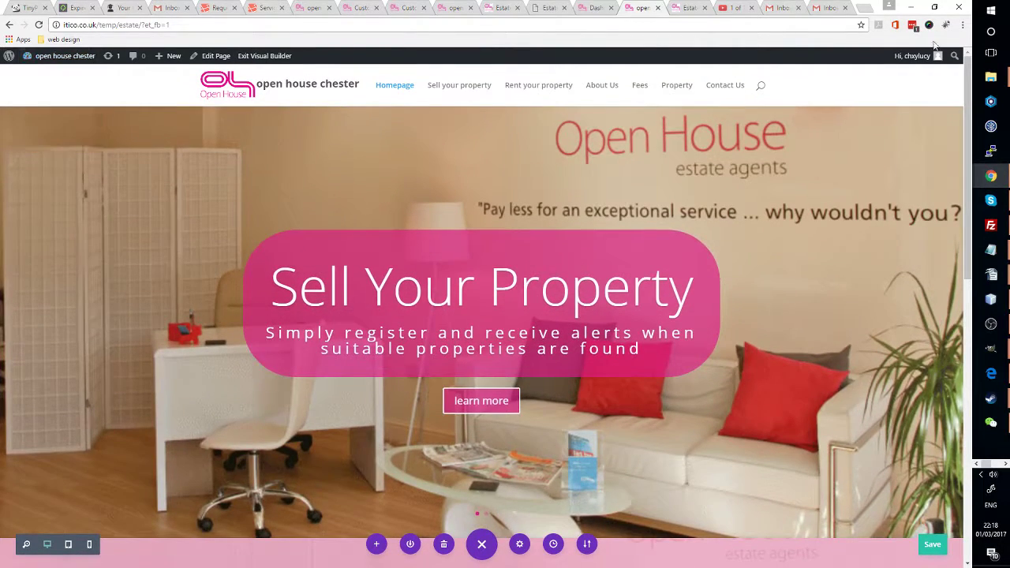
- Open the homepage itico.co.uk/temp/estate/ in a new incognito window to view it logged out
click(962, 25)
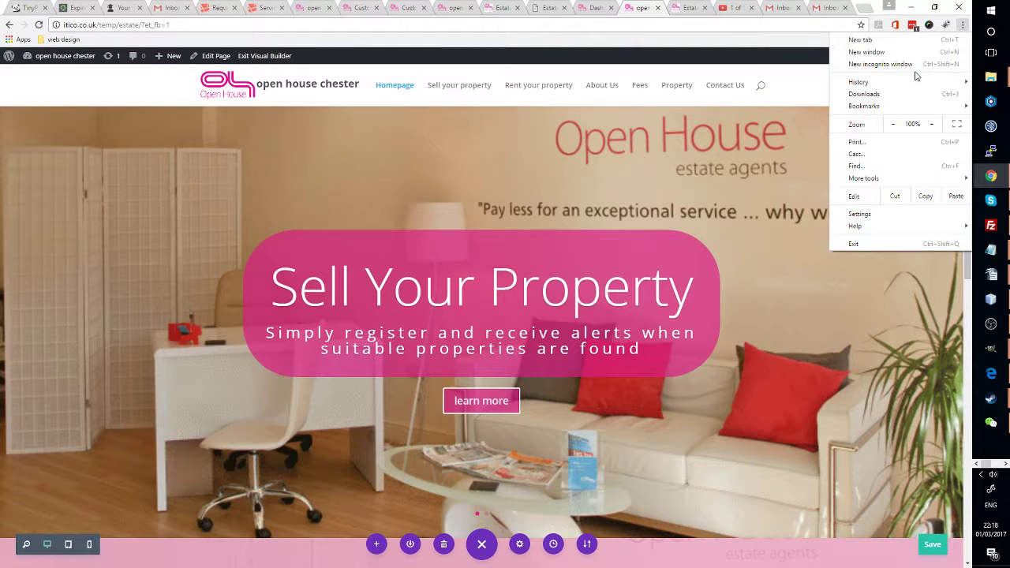
click(879, 64)
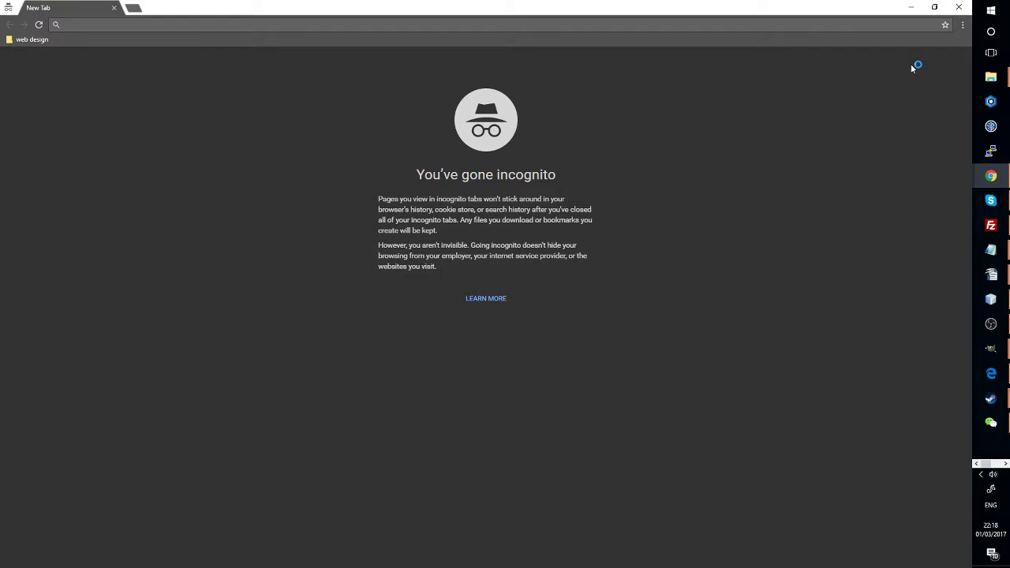
text(o)
key(BackSpace)
key(BackSpace)
text(estate)
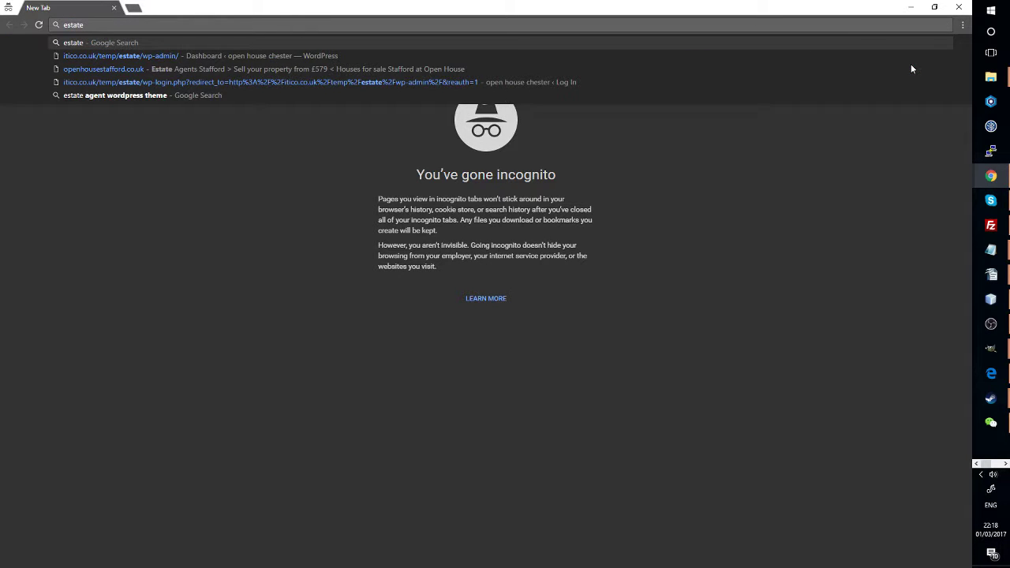
key(Down)
key(Down)
key(Up)
key(Return)
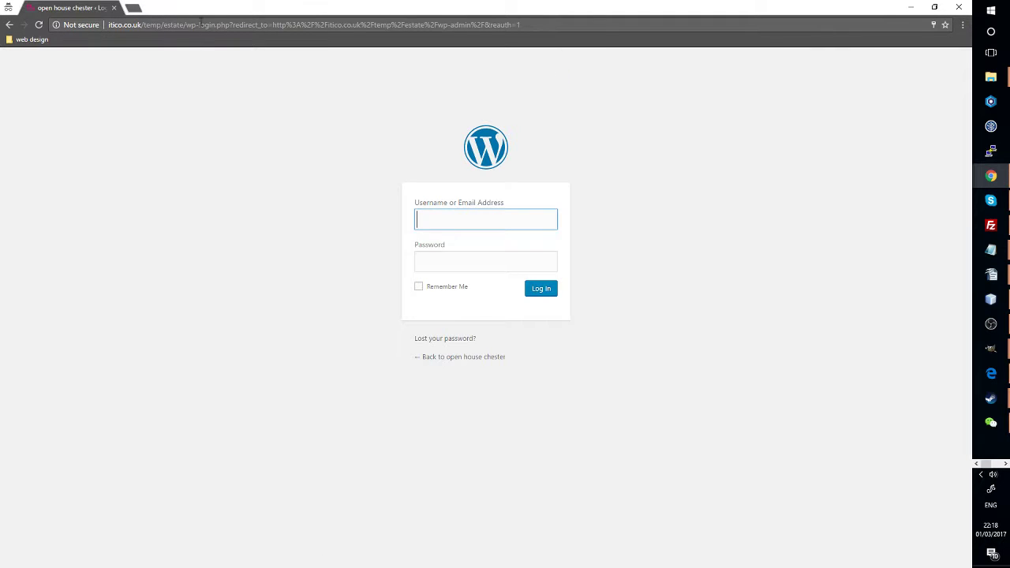
drag(187, 24, 870, 96)
key(Delete)
key(Return)
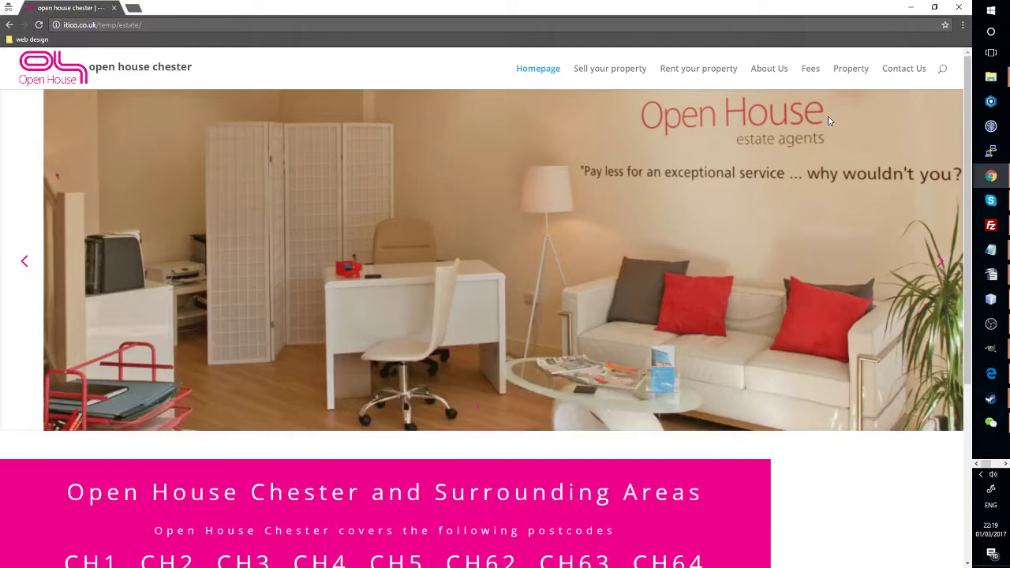
- Compare the two pink banners on the logged-out homepage and minimise the incognito window
scroll(697, 320, down, 4)
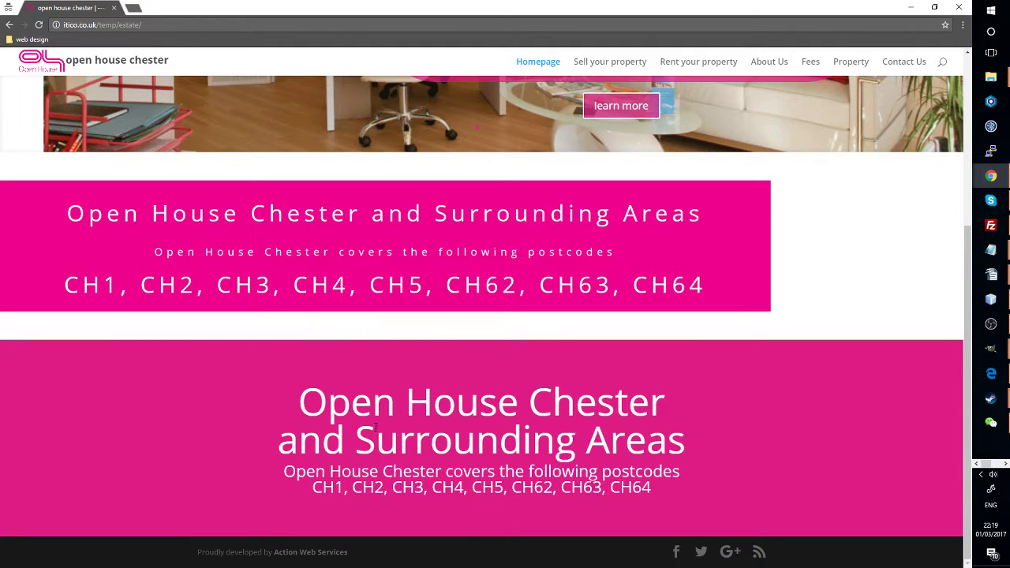
right_click(330, 411)
click(302, 385)
click(910, 6)
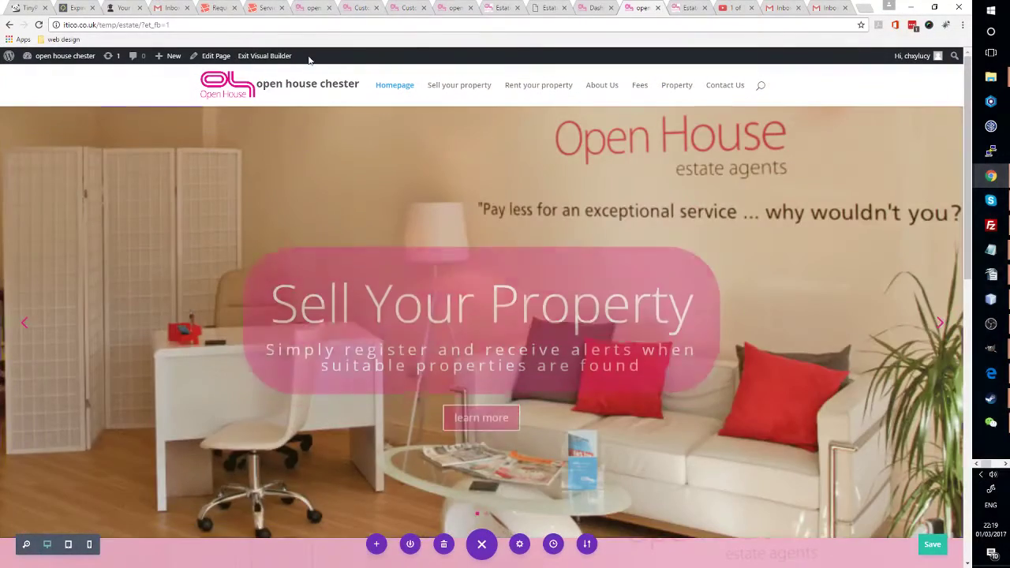
- Switch to the Visual Builder copy containing the new text banner and examine its sliders and the pink banners beneath them
click(315, 8)
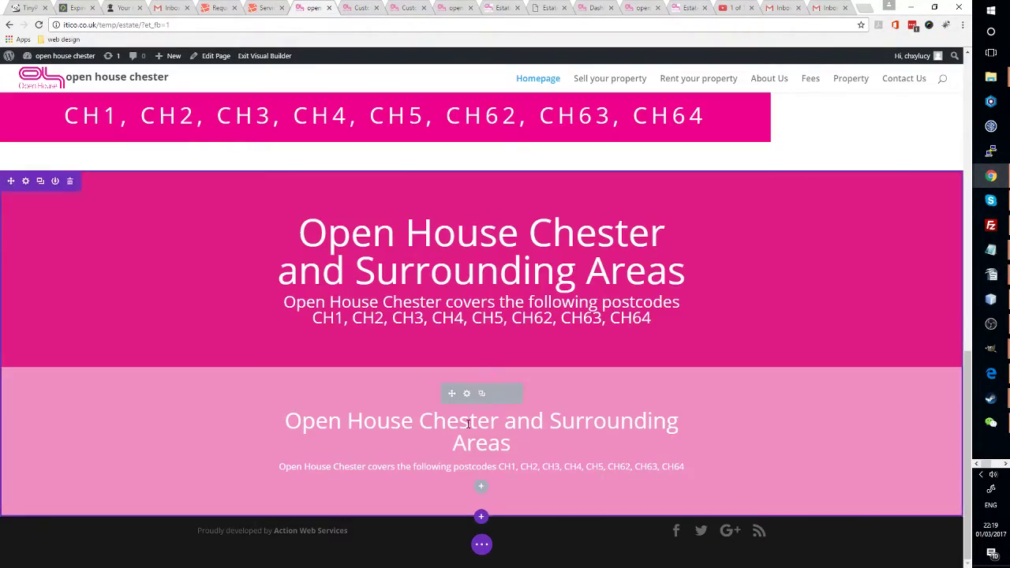
scroll(480, 253, up, 6)
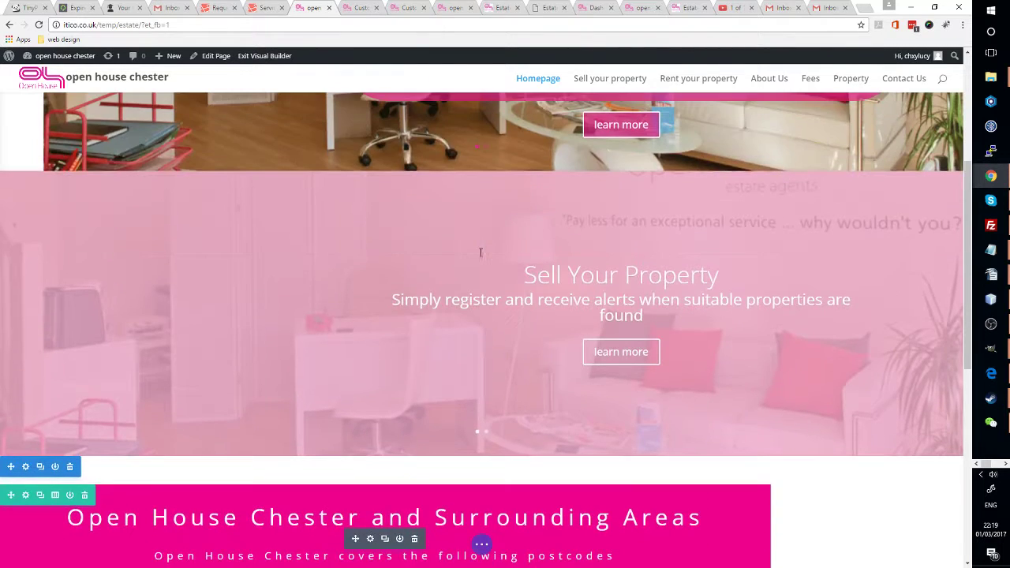
scroll(480, 252, up, 4)
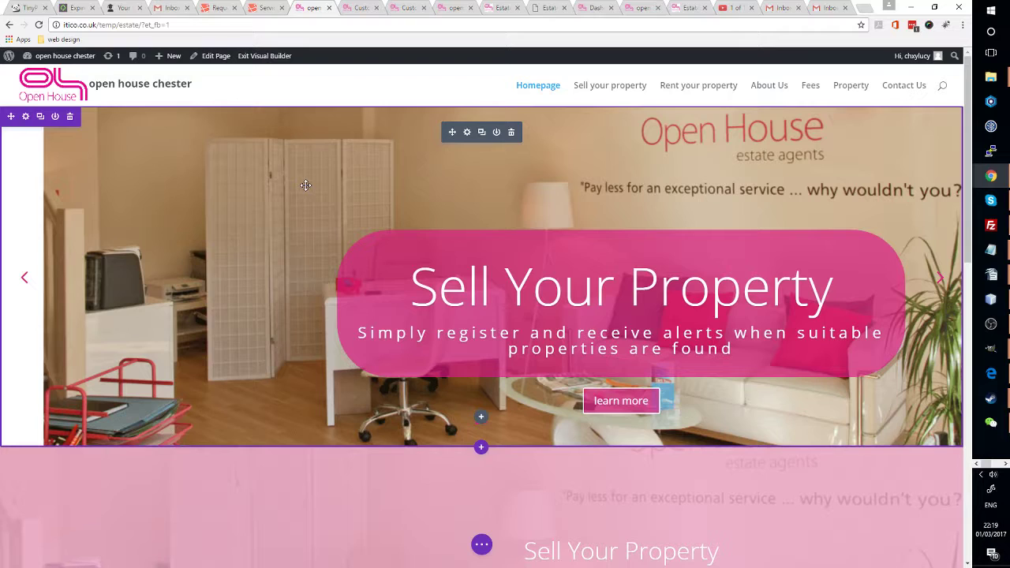
scroll(306, 184, down, 5)
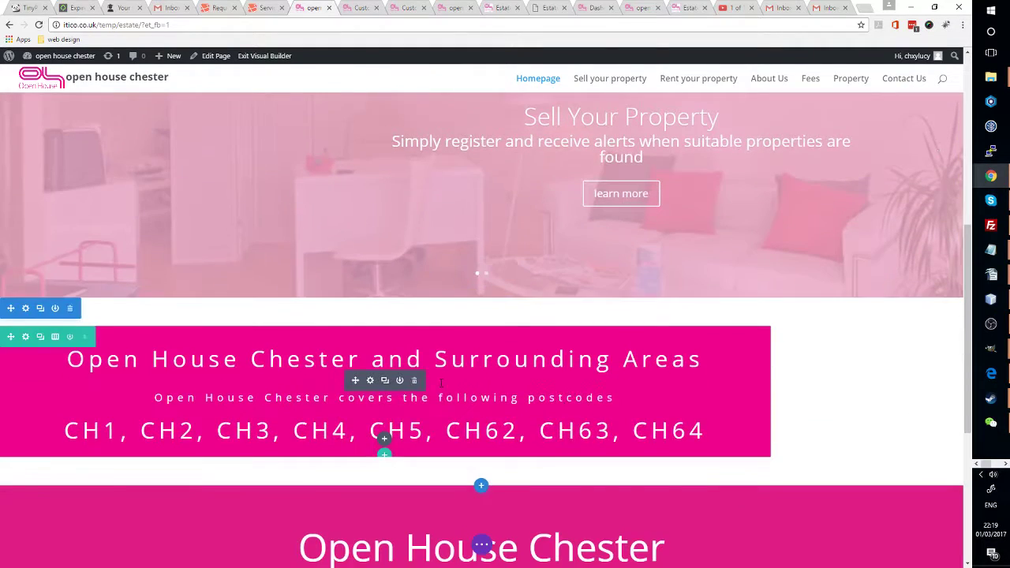
scroll(418, 394, down, 1)
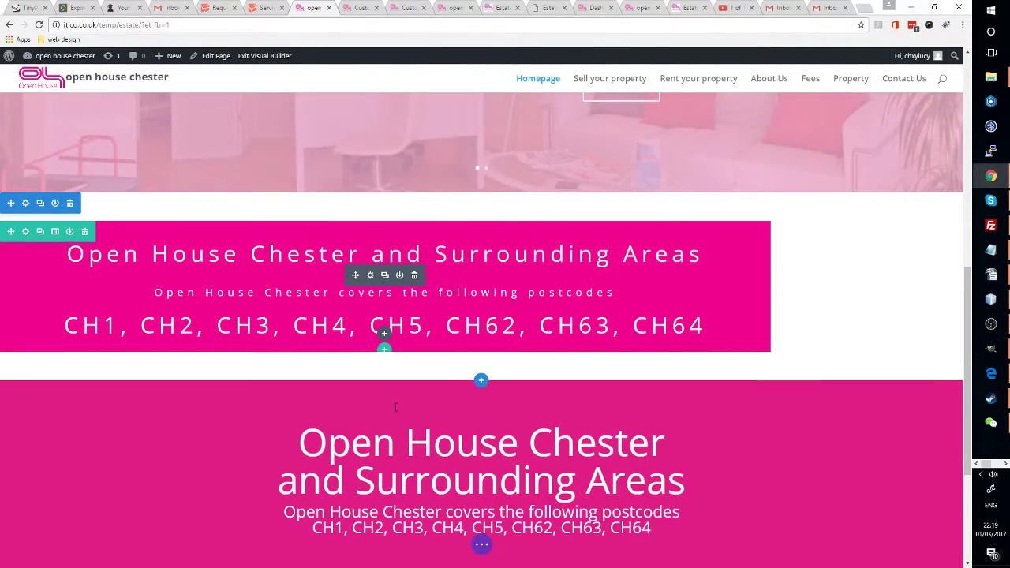
scroll(396, 407, down, 1)
scroll(464, 386, down, 1)
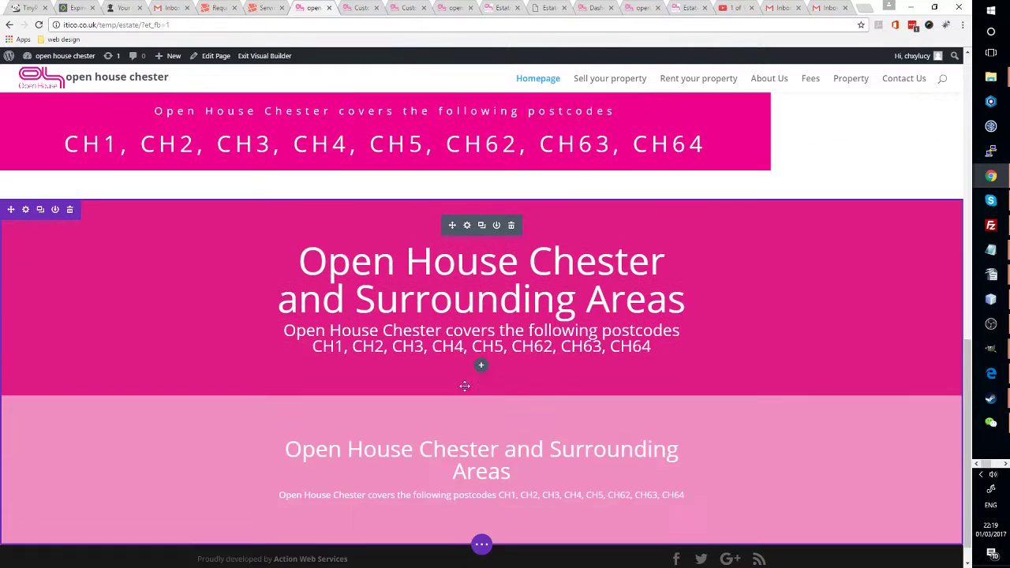
scroll(465, 386, up, 1)
- Review the General settings of the original dark pink fullwidth header and close them
mouse_move(469, 300)
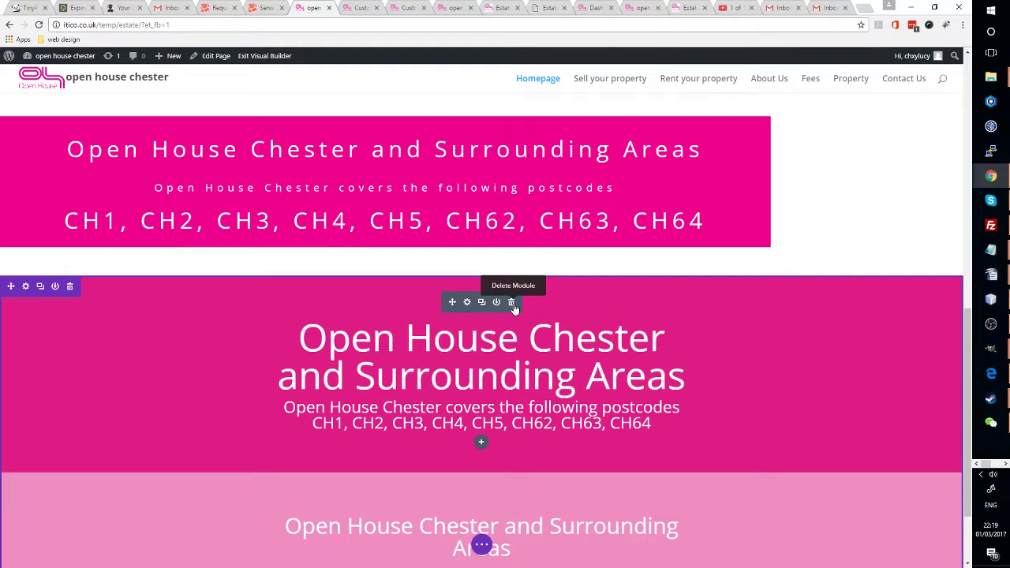
click(469, 305)
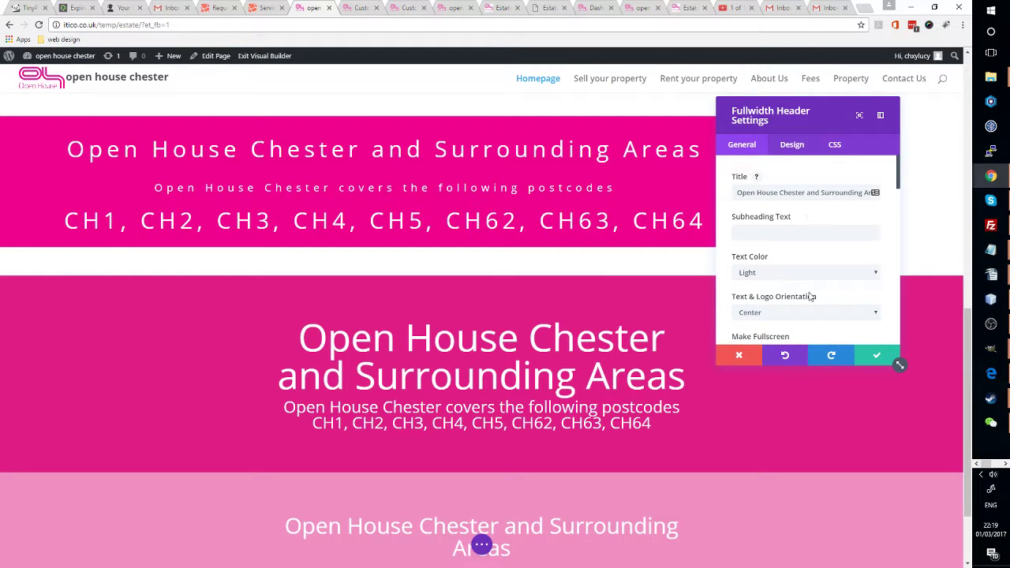
scroll(813, 284, down, 2)
scroll(816, 268, up, 2)
click(472, 364)
click(512, 313)
click(501, 337)
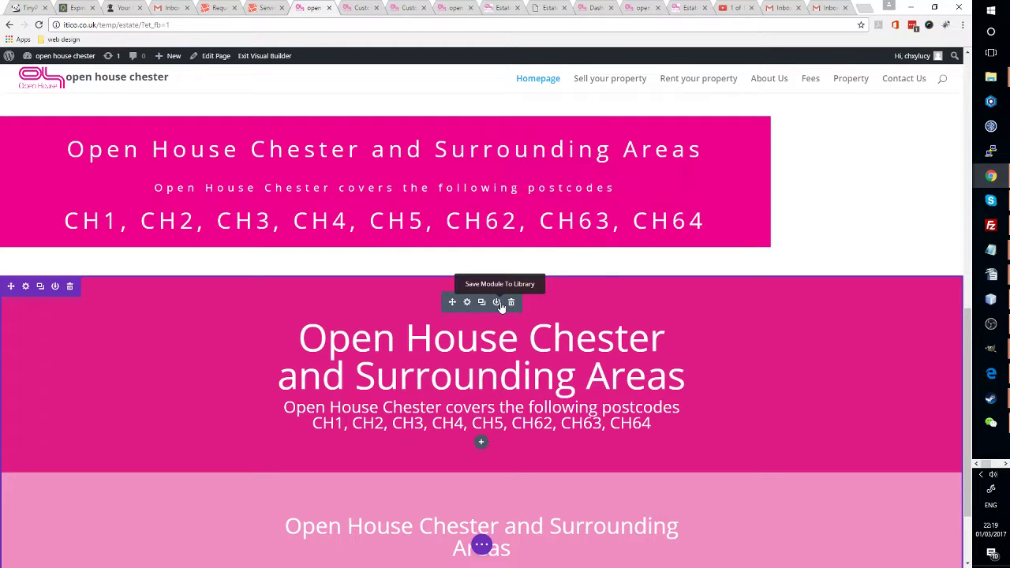
- Save the original dark pink fullwidth header module to the Divi Library as "Old splash"
click(499, 303)
scroll(533, 166, down, 3)
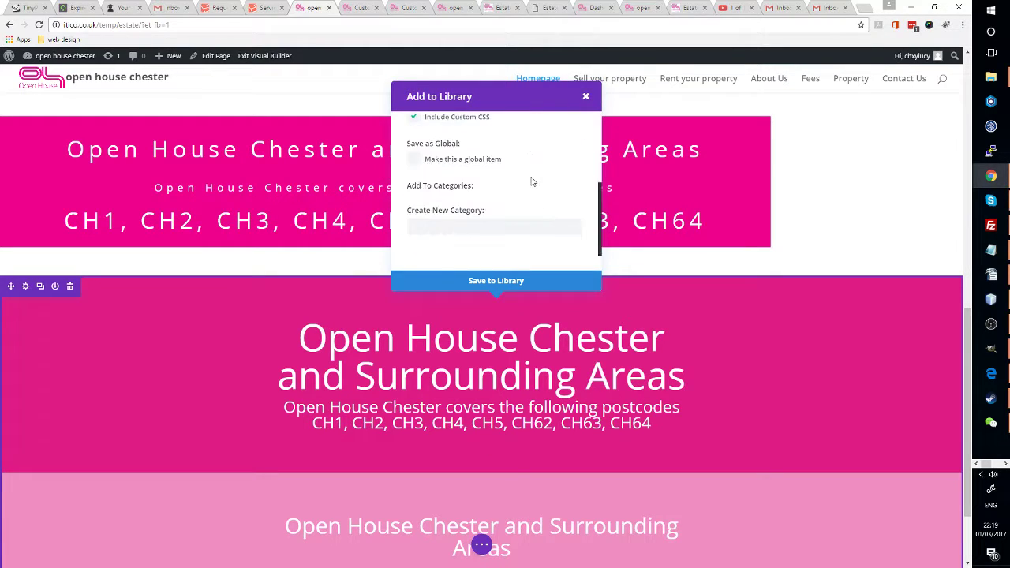
scroll(534, 178, up, 3)
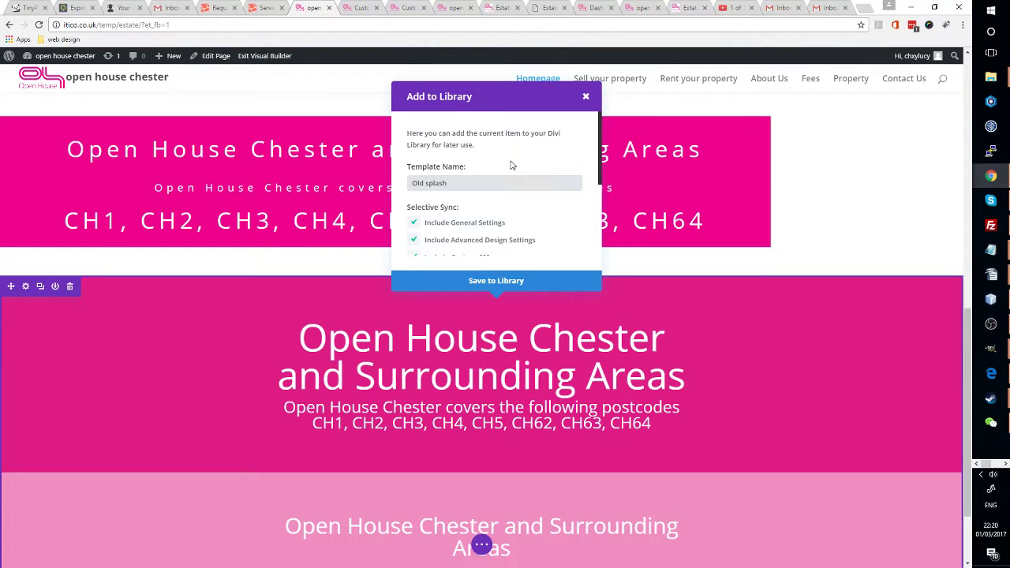
scroll(505, 167, down, 1)
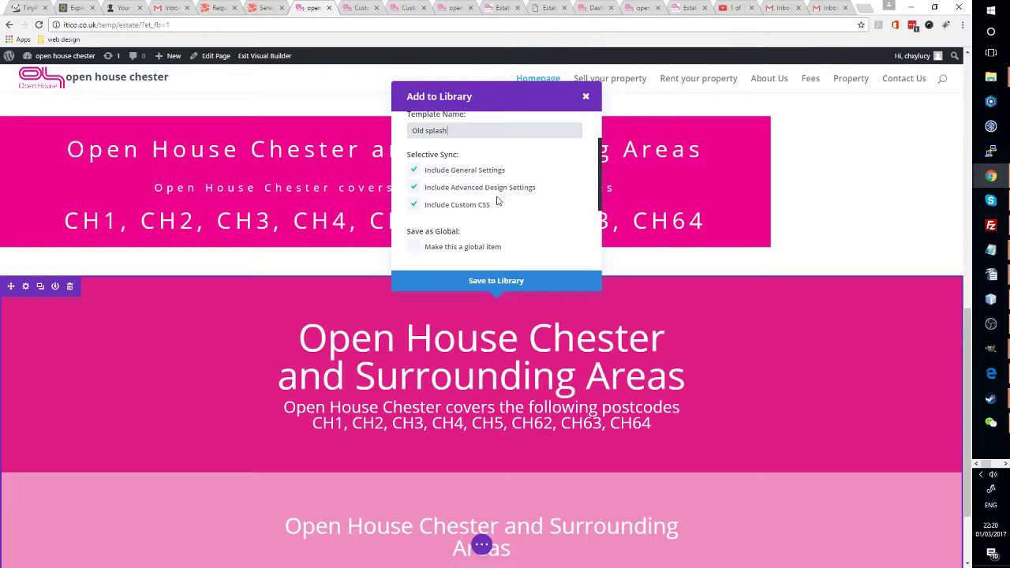
scroll(485, 229, down, 1)
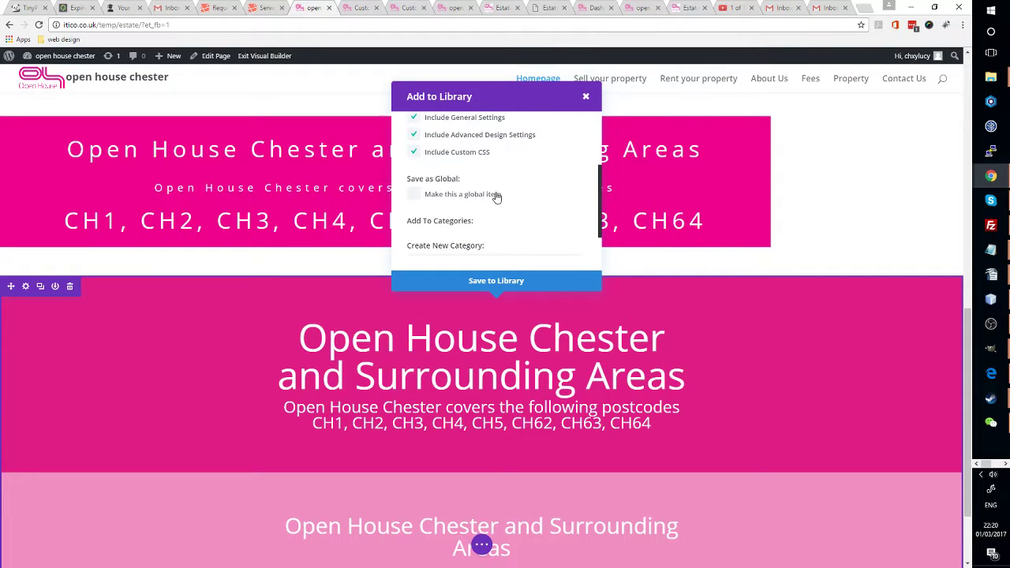
scroll(494, 214, down, 1)
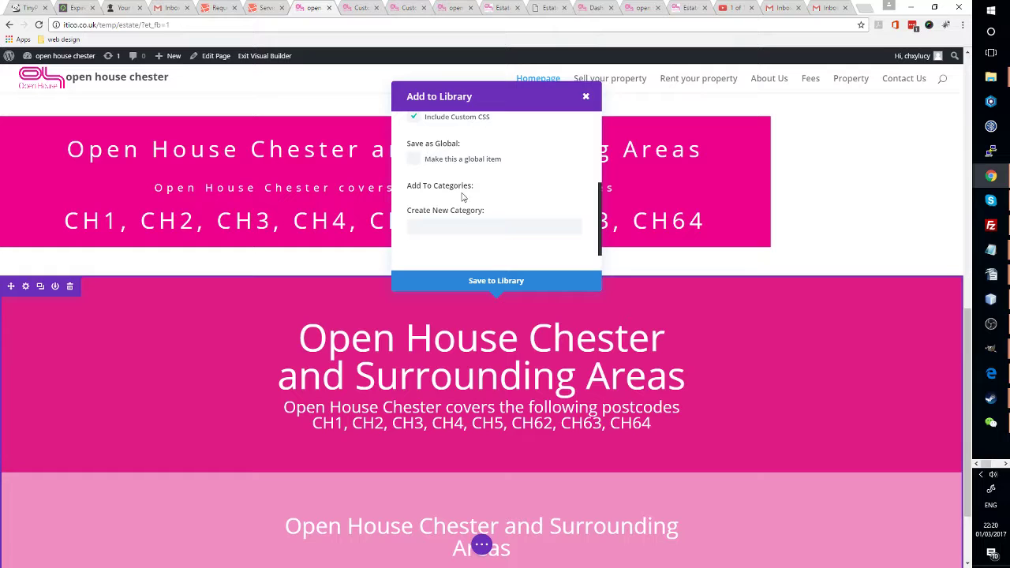
click(492, 283)
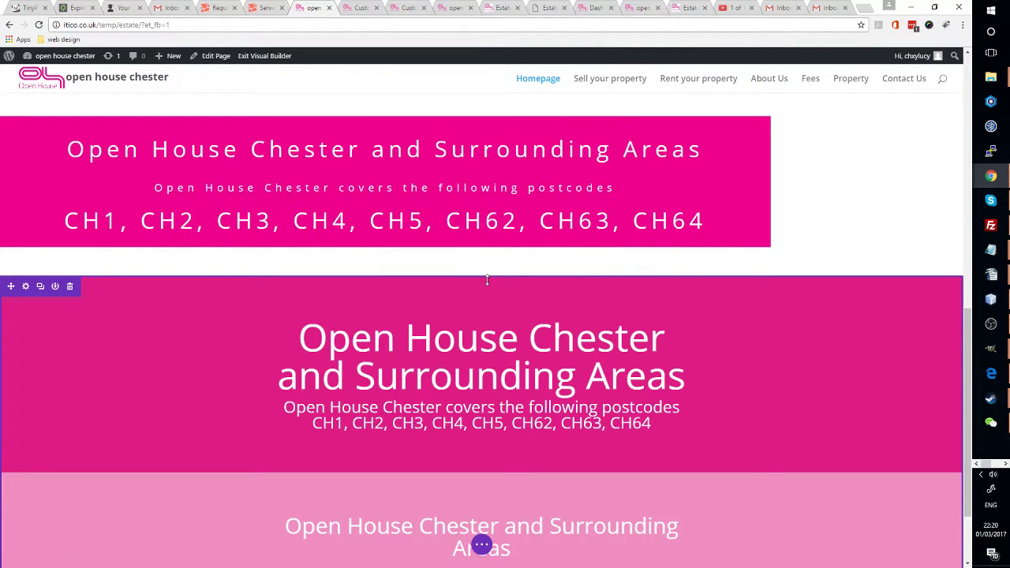
- Delete the section containing both original pink fullwidth headers, and reload the page to discard the deletion
click(70, 288)
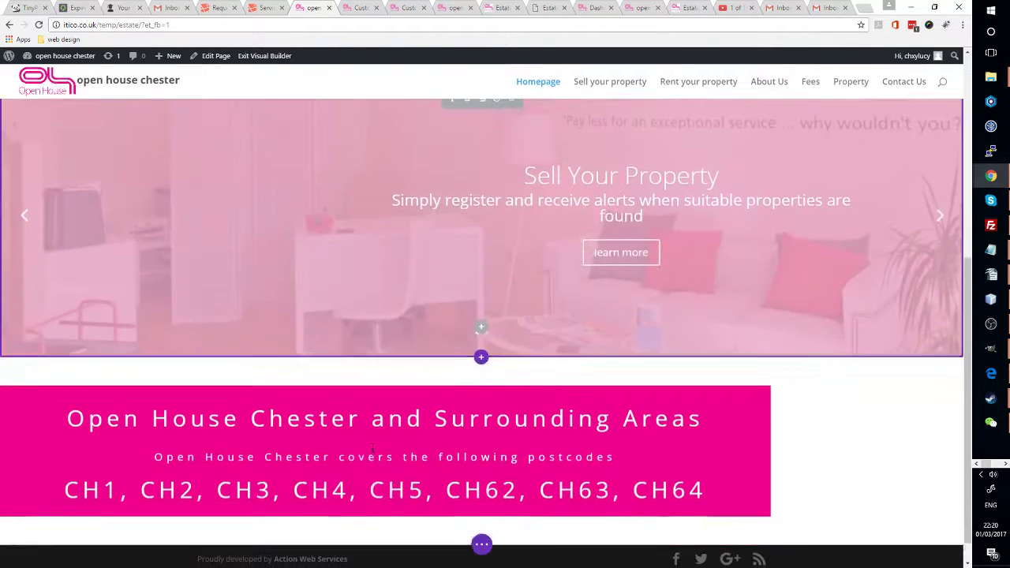
scroll(372, 448, down, 1)
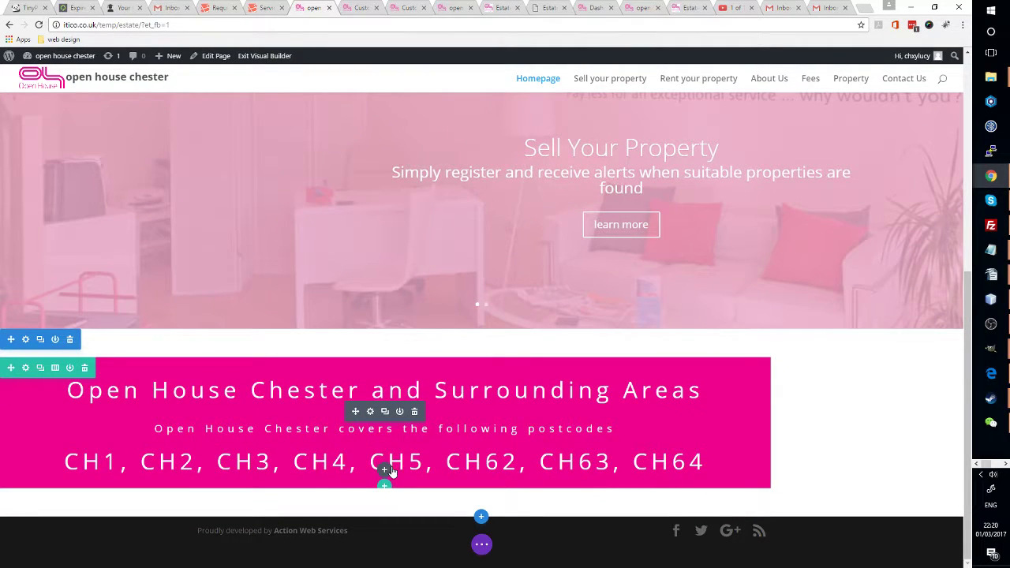
click(37, 26)
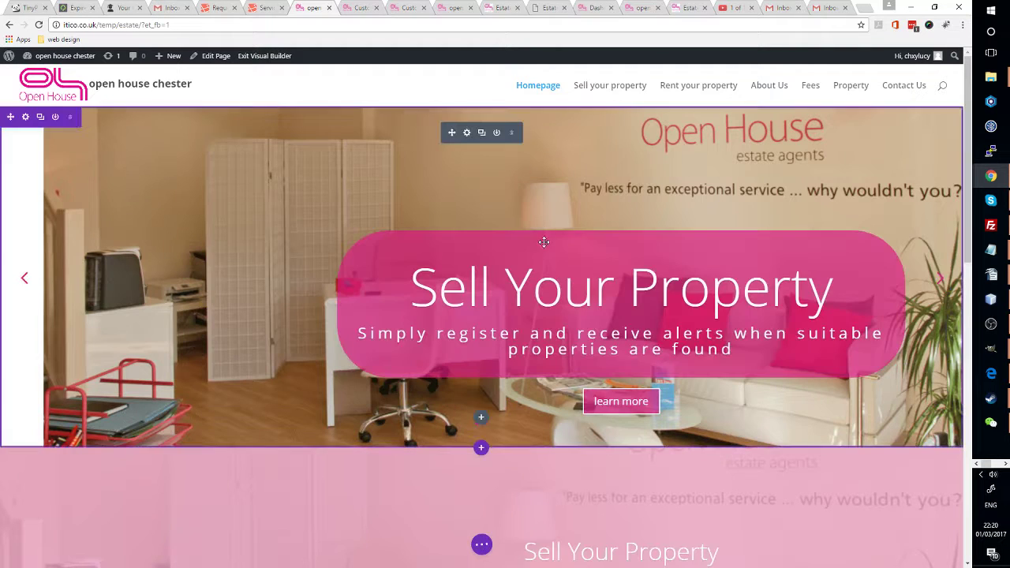
- Delete the pale pink fullwidth header module below the dark pink one and save the page
scroll(541, 241, down, 5)
scroll(505, 394, down, 4)
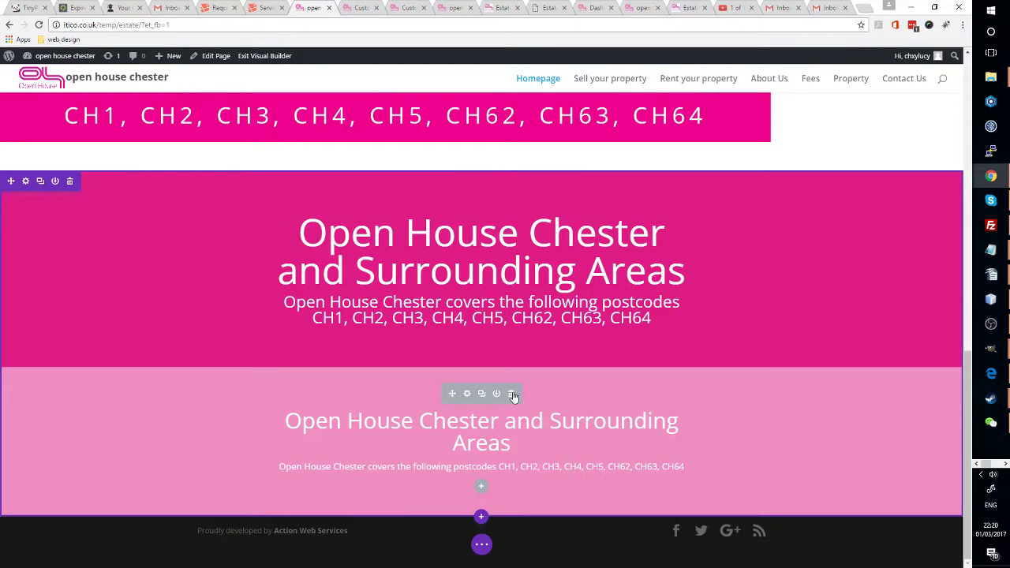
click(512, 393)
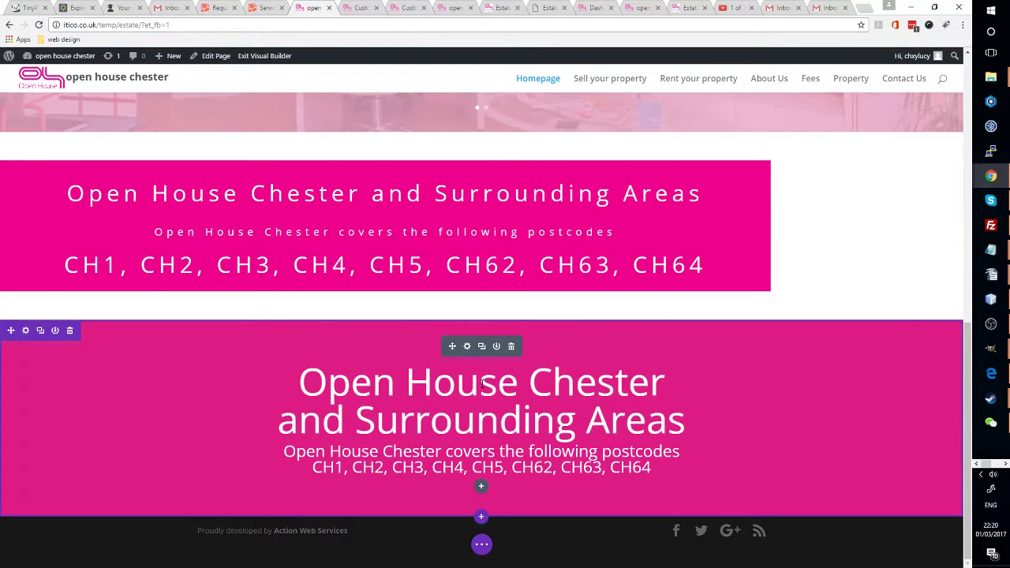
scroll(483, 384, up, 5)
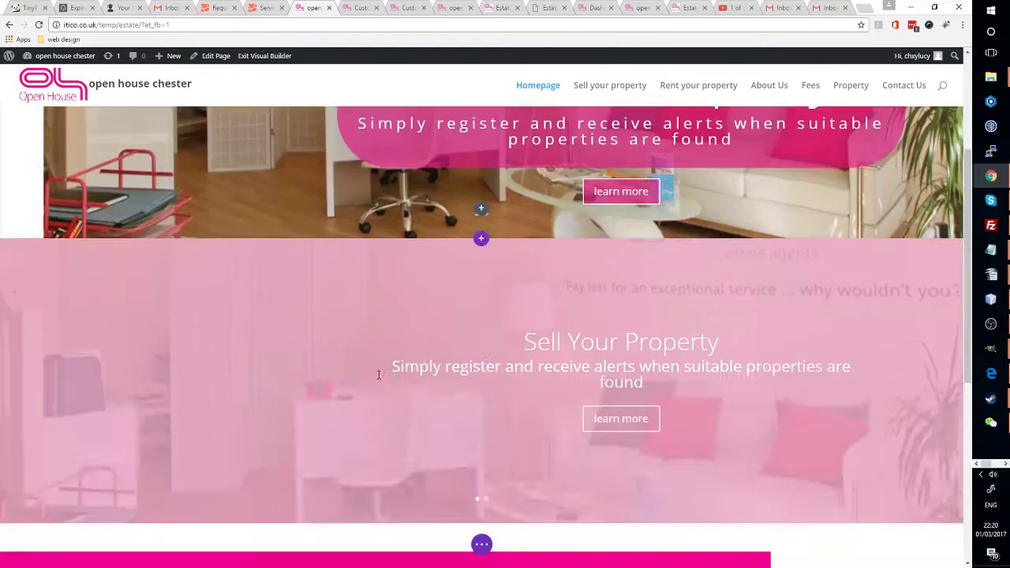
scroll(378, 374, down, 2)
click(482, 545)
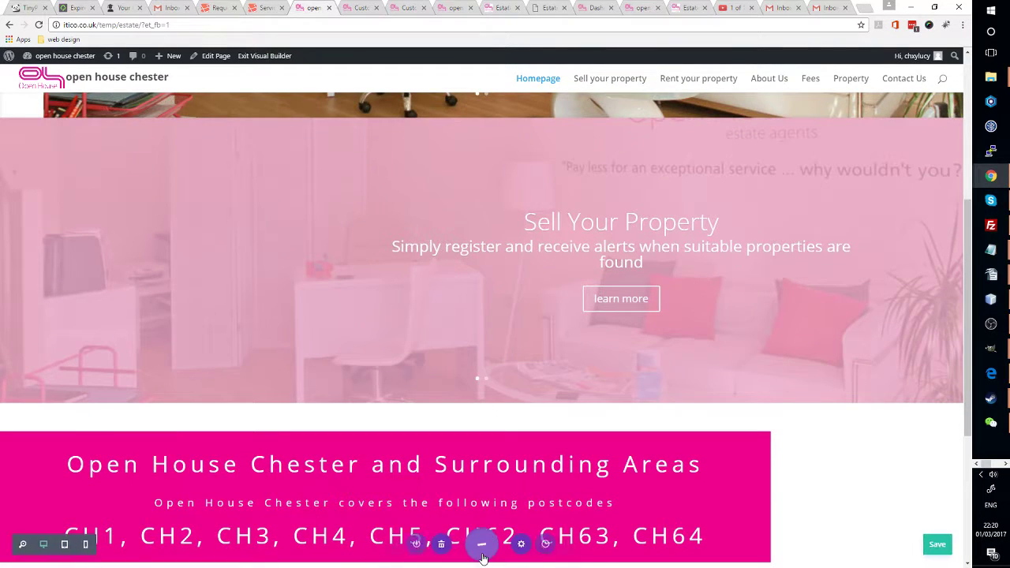
click(931, 543)
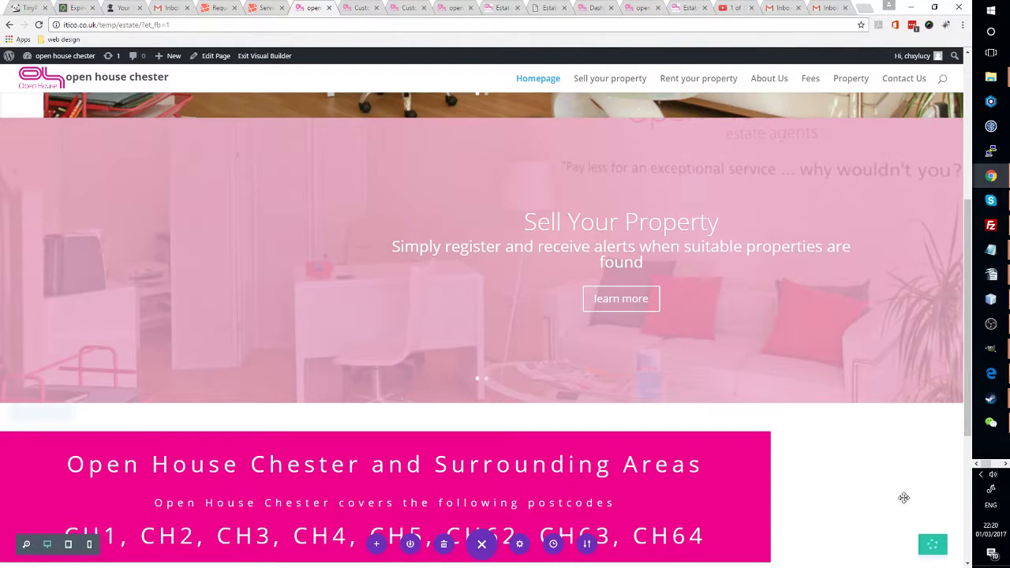
- Examine the new text banner and the original fullwidth headers at the end of the page
scroll(907, 473, down, 3)
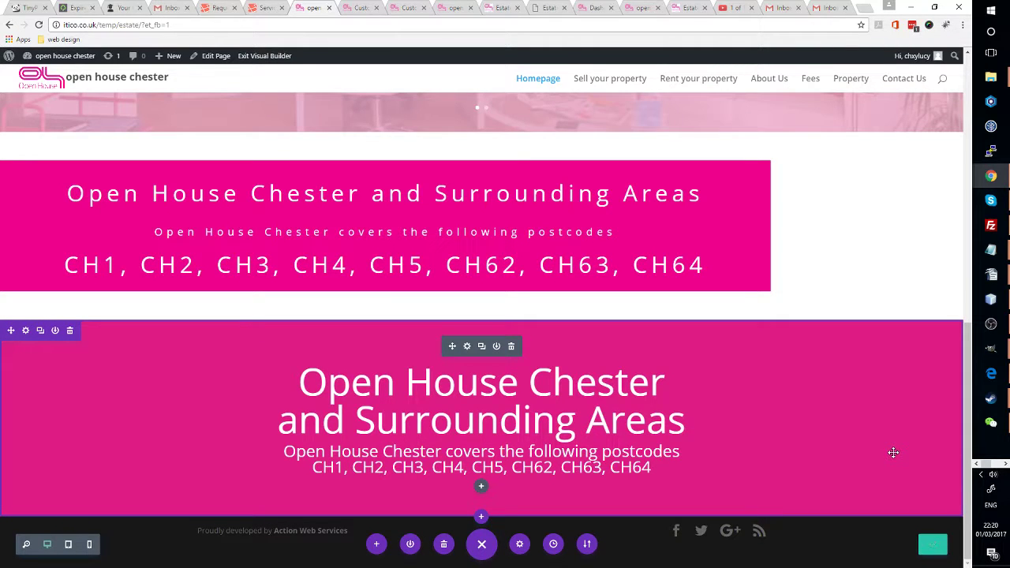
scroll(876, 418, up, 1)
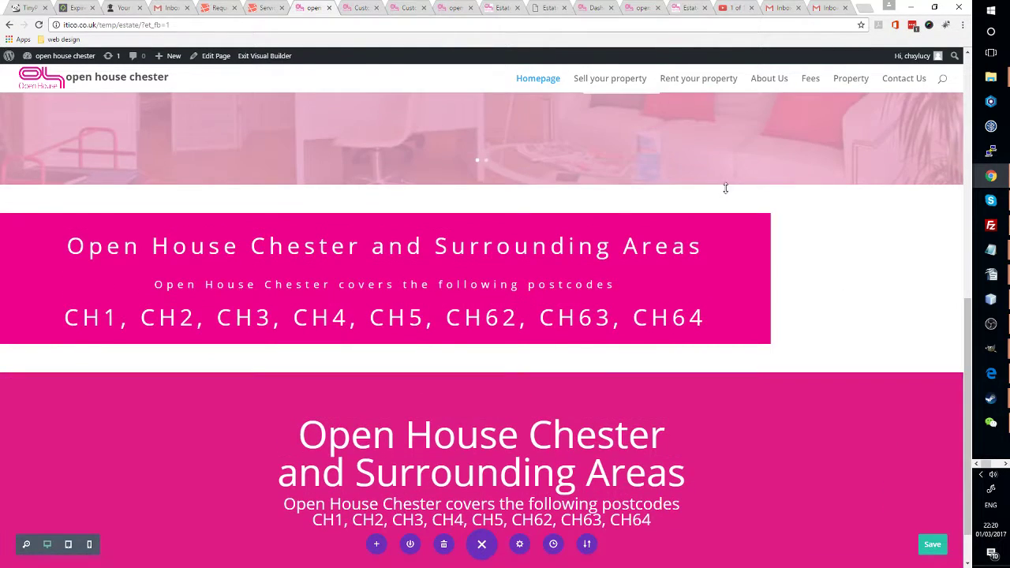
scroll(383, 282, down, 1)
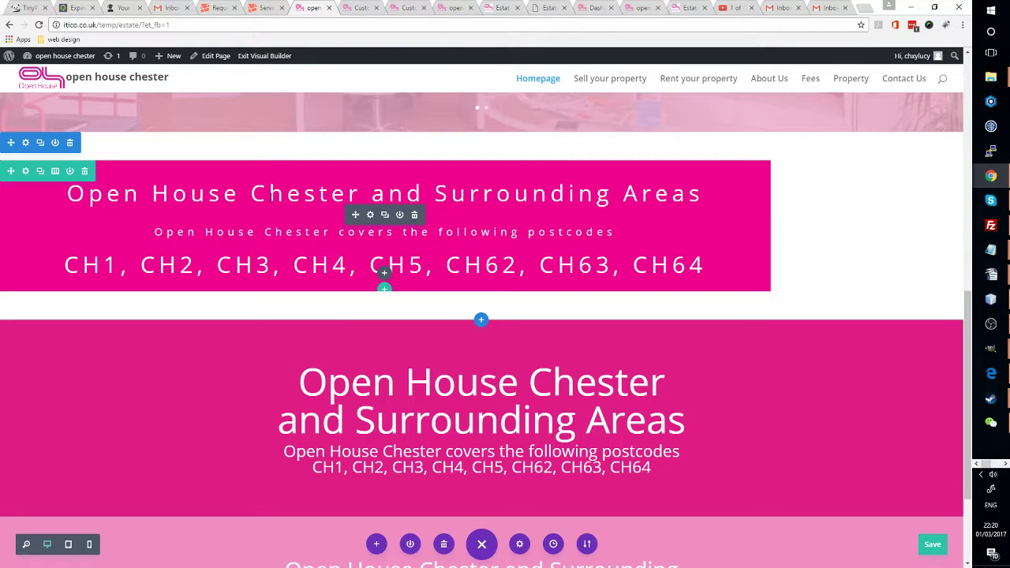
scroll(350, 314, down, 3)
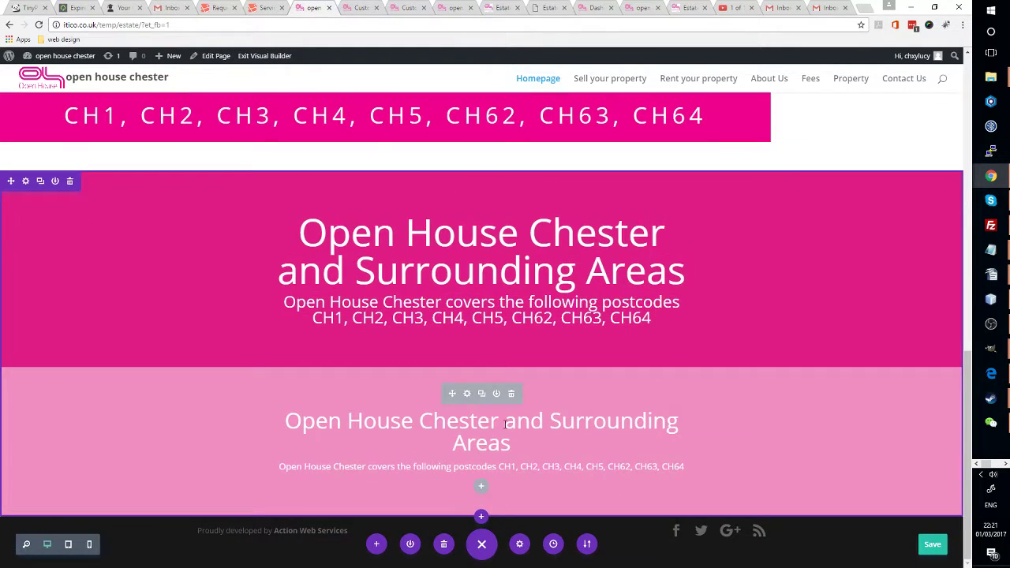
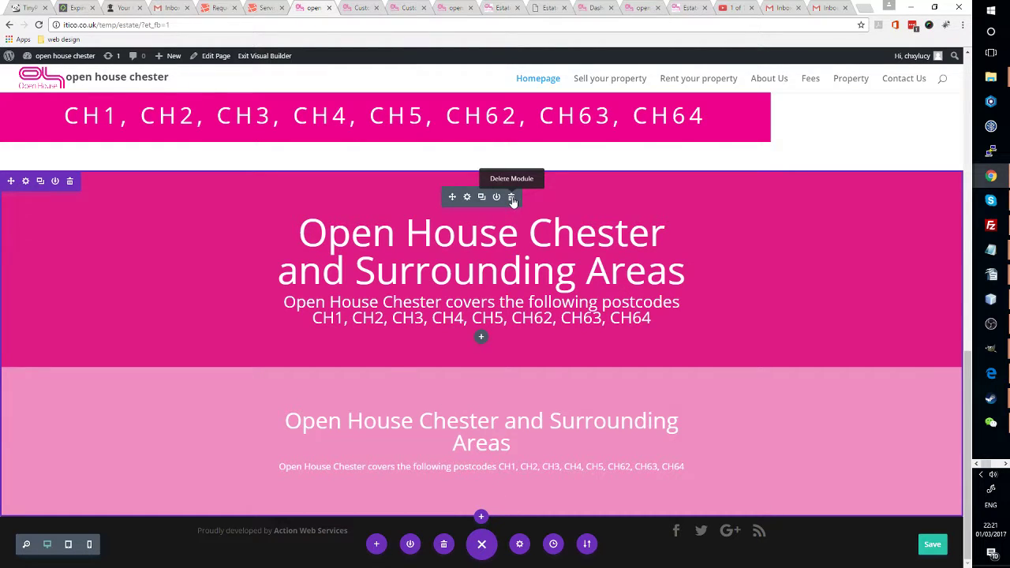
- Delete the dark pink fullwidth header module above the pale pink one and save the page
click(512, 197)
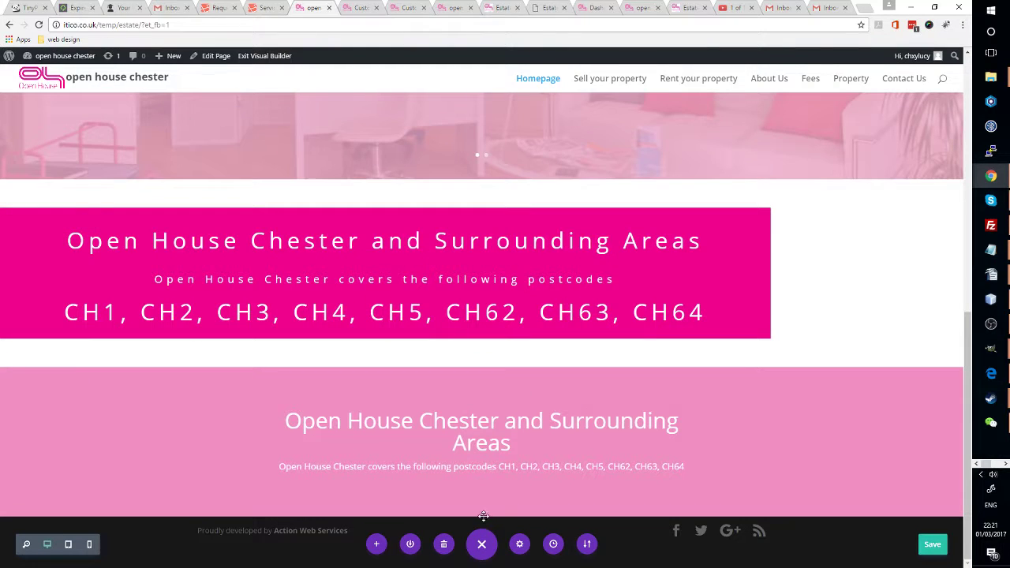
click(932, 544)
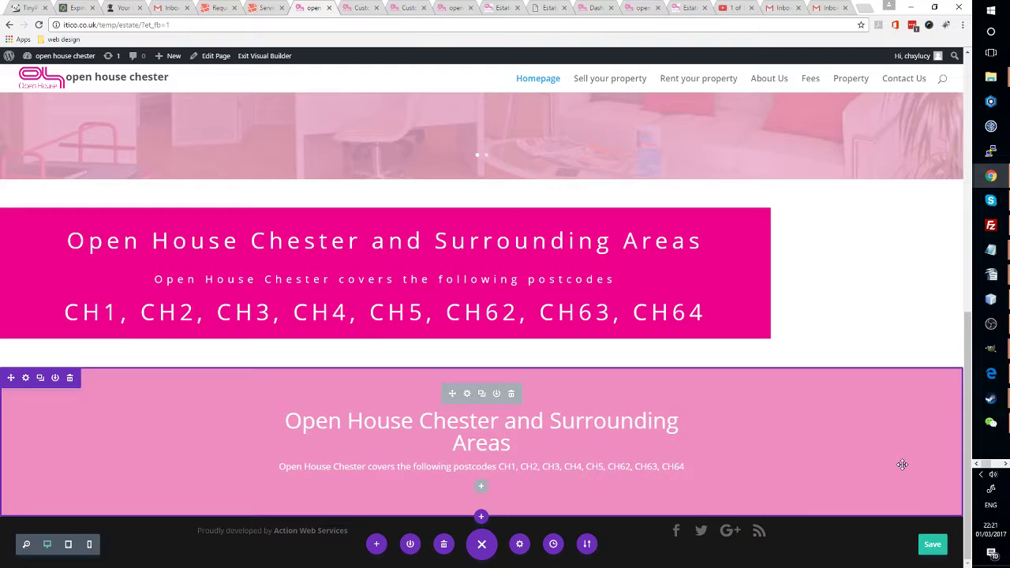
- Switch to the Additional CSS customizer and start an ID selector with "#" before the .et_pb_container rule
scroll(760, 143, up, 6)
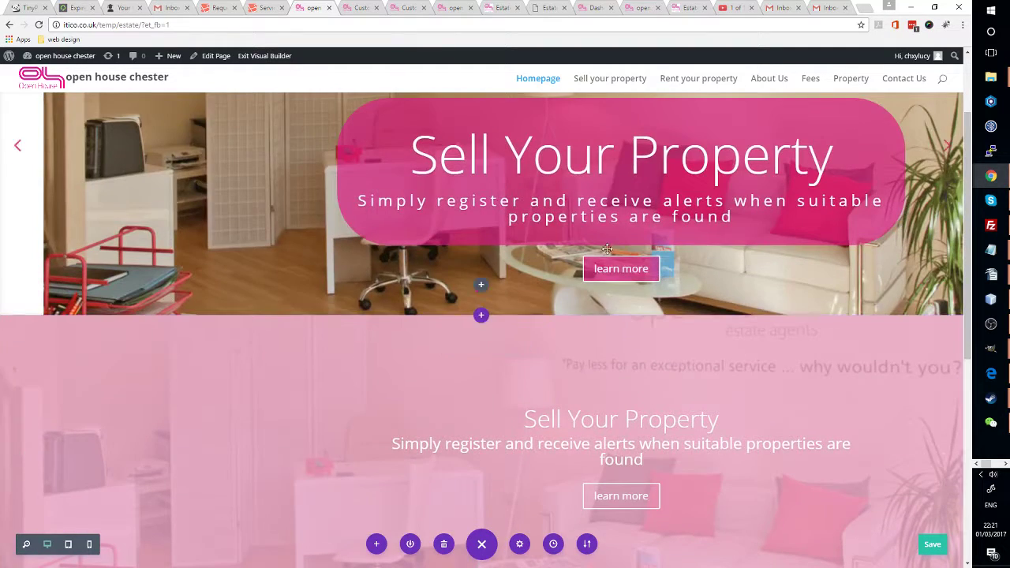
scroll(607, 249, down, 2)
scroll(607, 249, up, 4)
scroll(607, 250, down, 4)
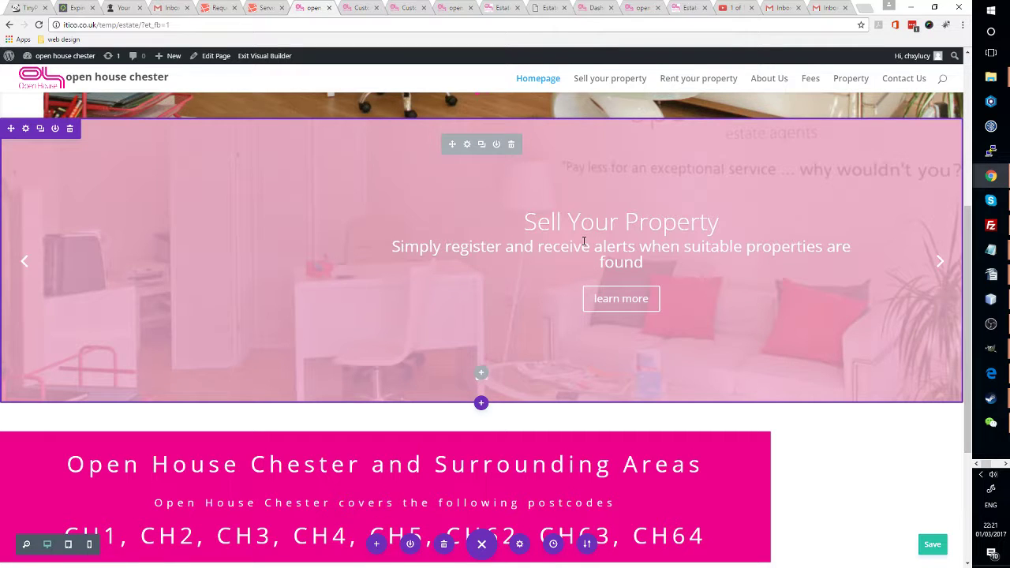
click(363, 7)
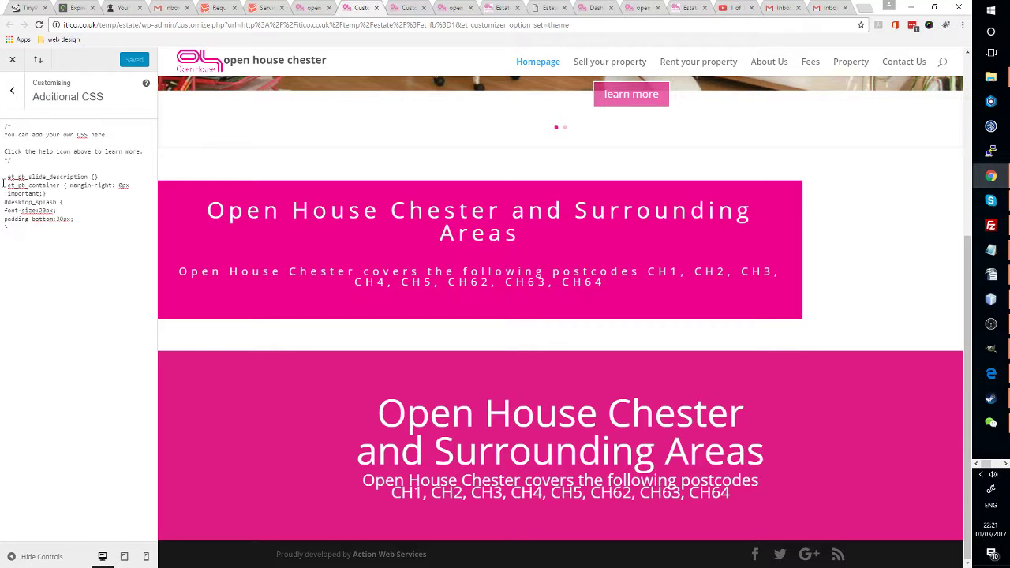
click(4, 184)
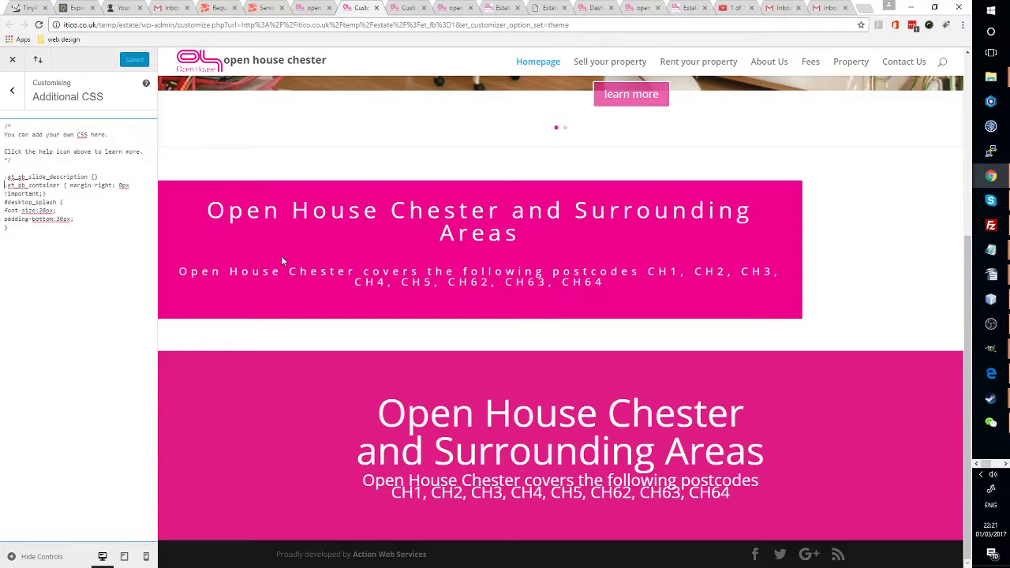
text(#)
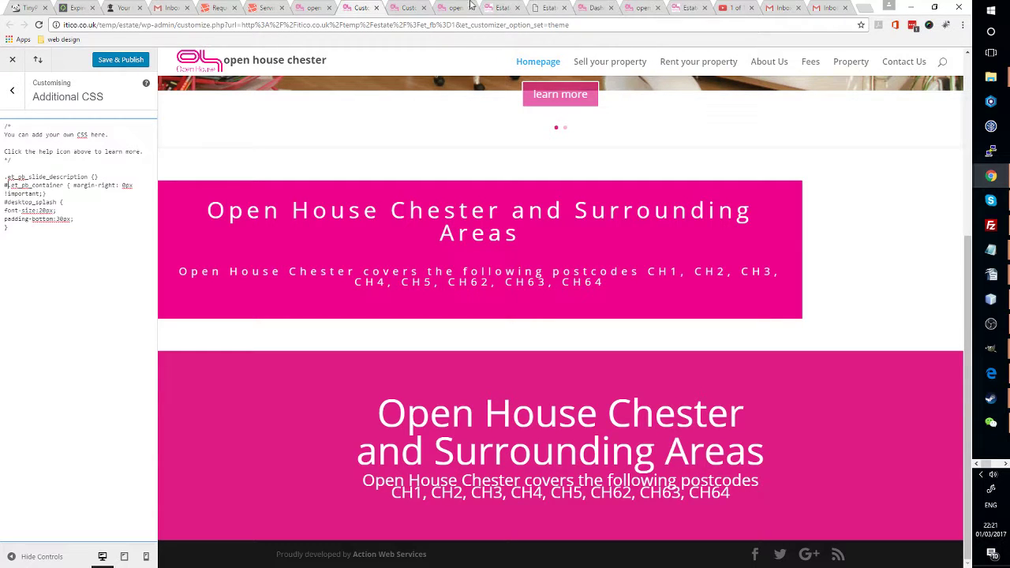
- Return to the visual builder and select the CSS ID "ITico_sided" in the upper fullwidth slider's settings for copying
click(321, 6)
scroll(481, 270, up, 5)
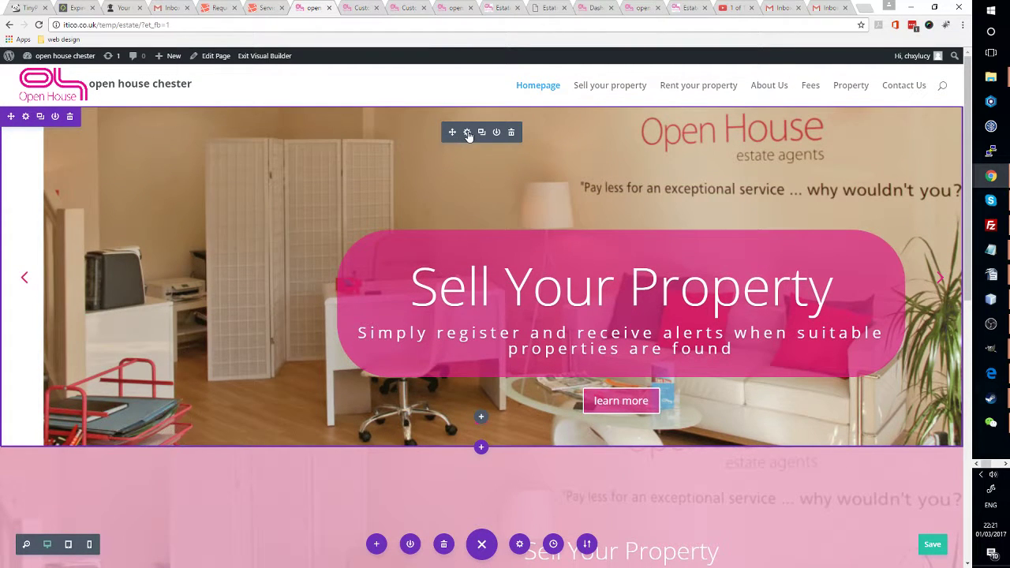
click(468, 132)
scroll(845, 237, down, 8)
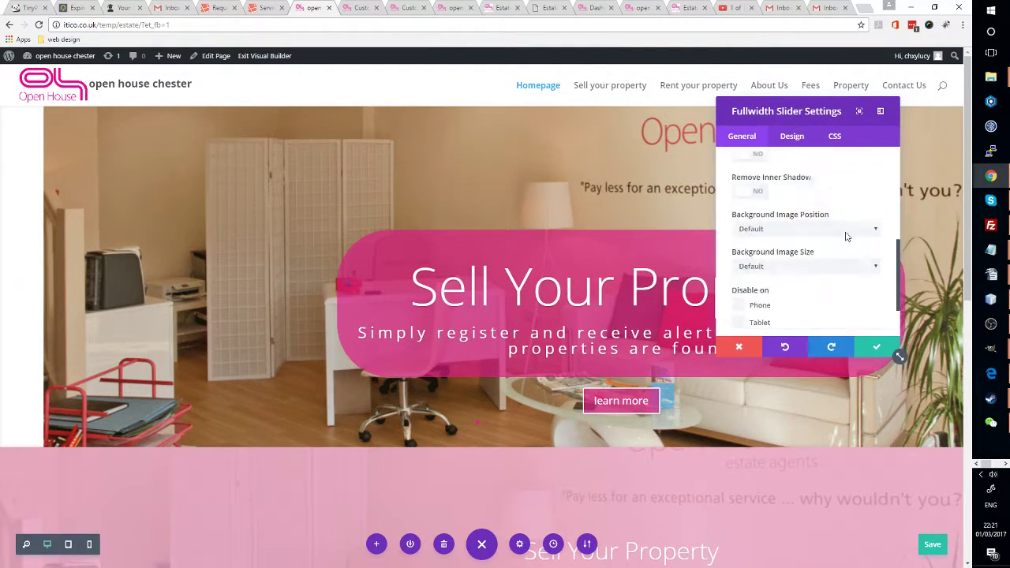
scroll(845, 236, up, 2)
click(834, 136)
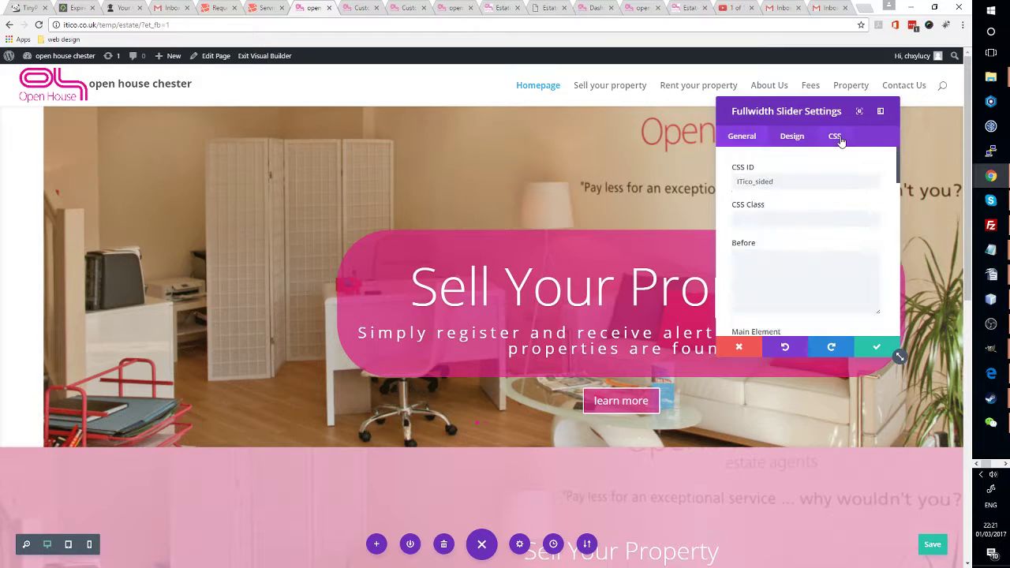
double_click(787, 177)
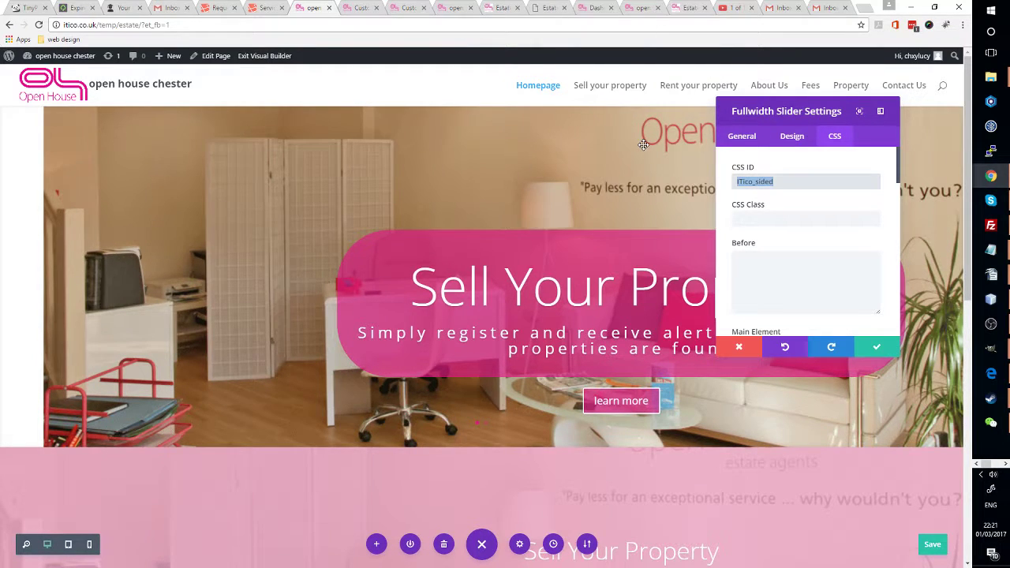
- Insert ITico_sided after the "#" so the rule reads "#ITico_sided .et_pb_container", and publish the customizer CSS
click(373, 6)
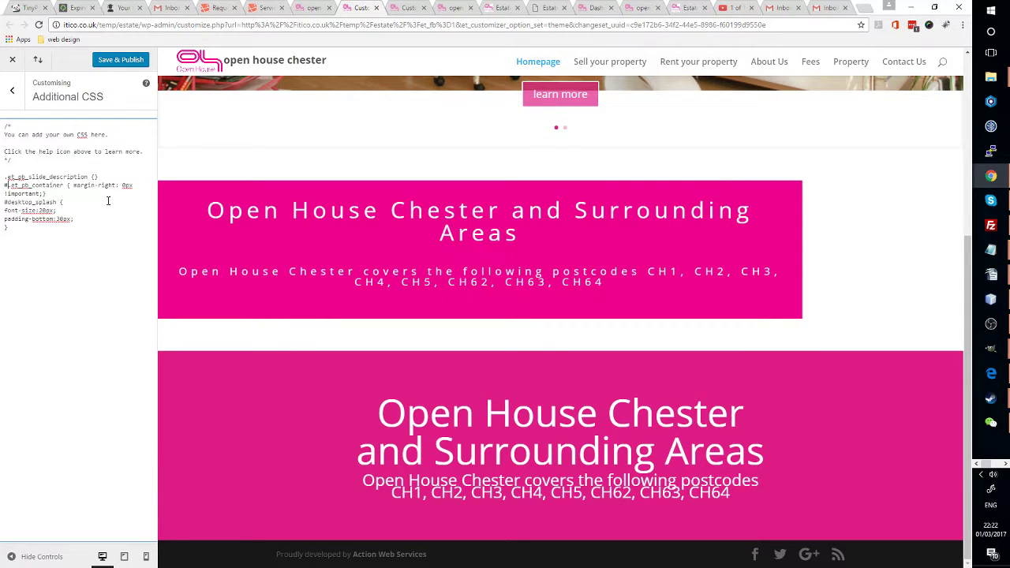
text(slice_sided)
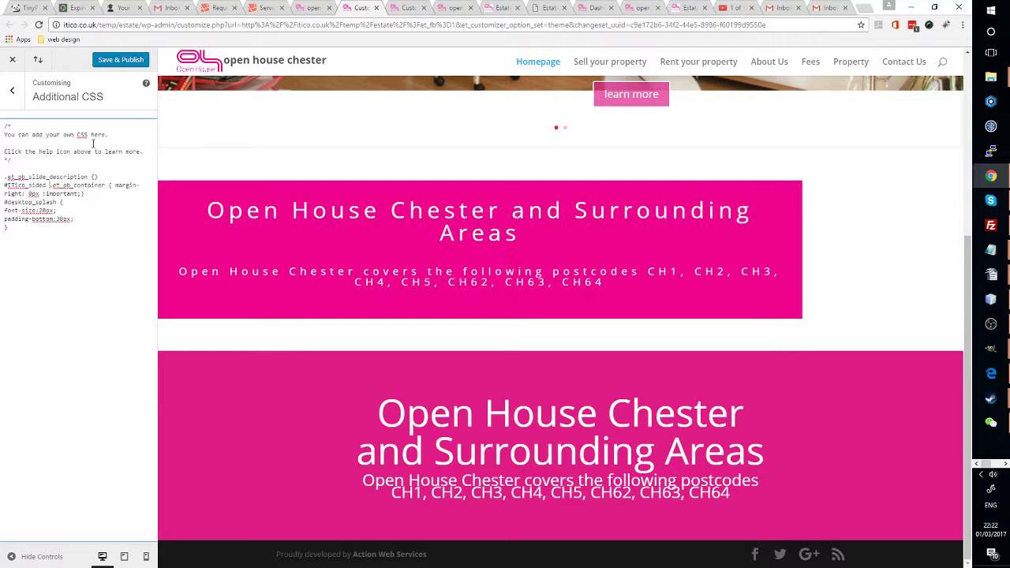
scroll(365, 239, up, 4)
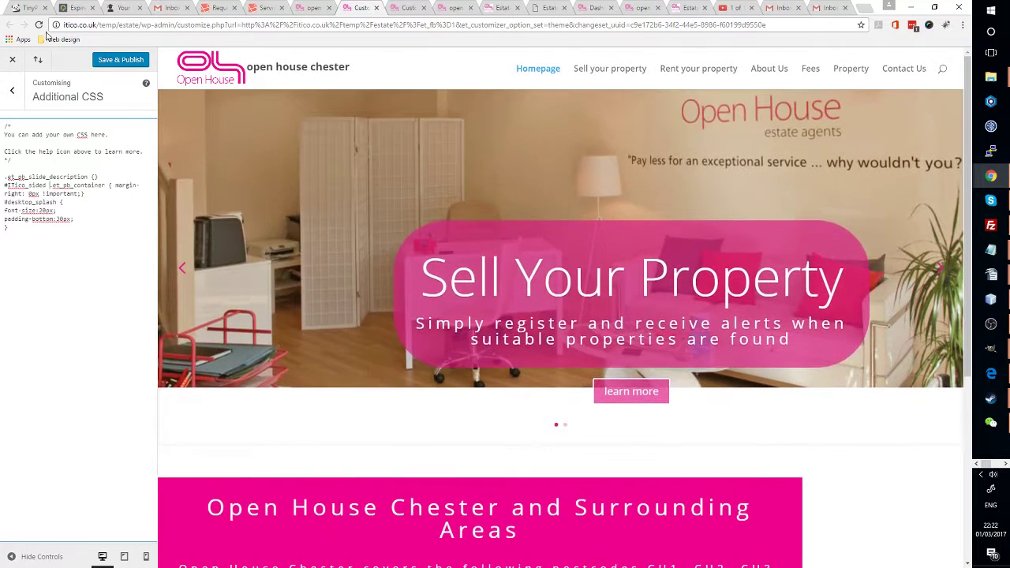
click(96, 60)
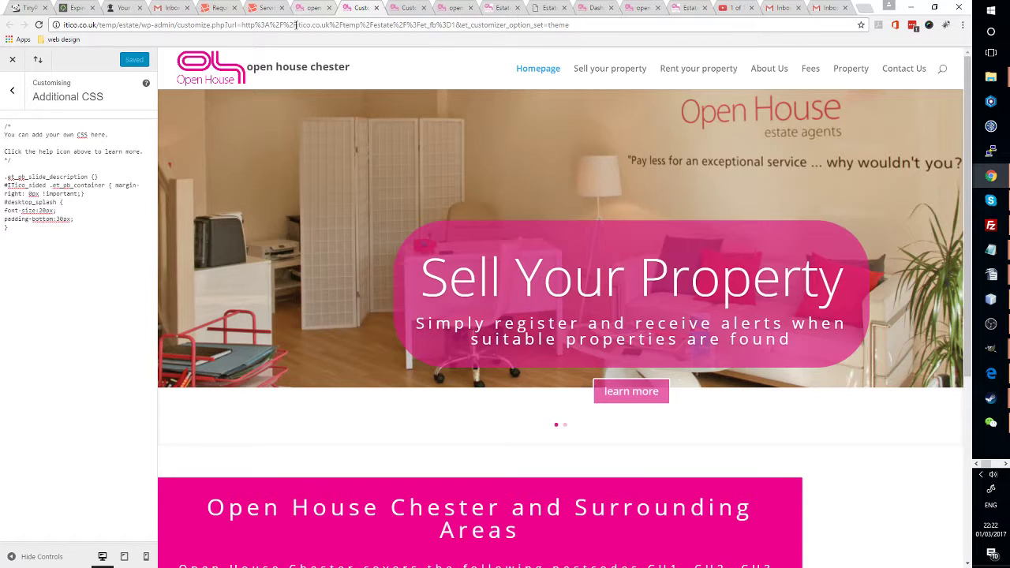
- Check the customizer preview, reload the visual builder page, and compare the text placement in the two fullwidth sliders
scroll(358, 130, down, 5)
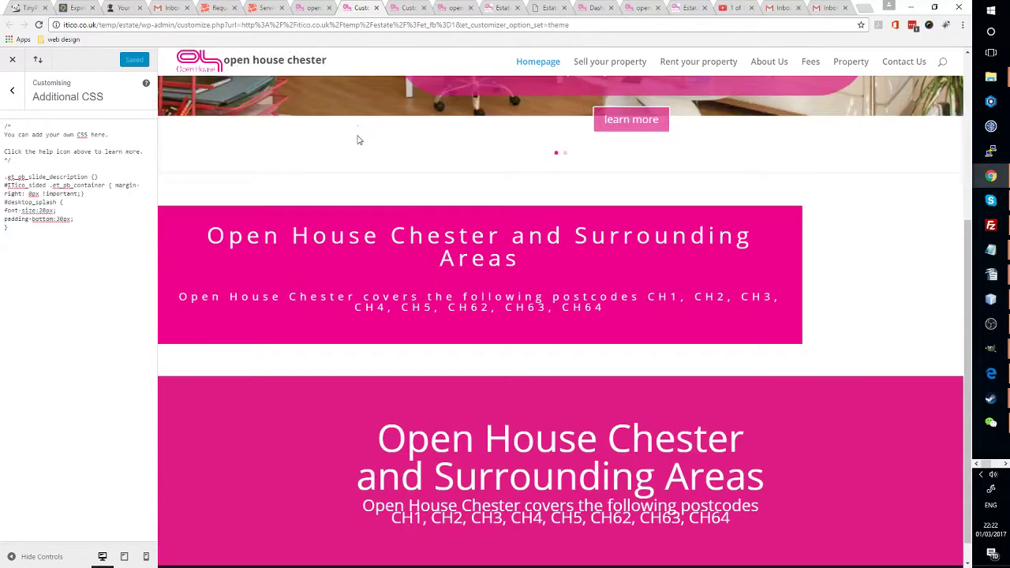
scroll(357, 139, up, 5)
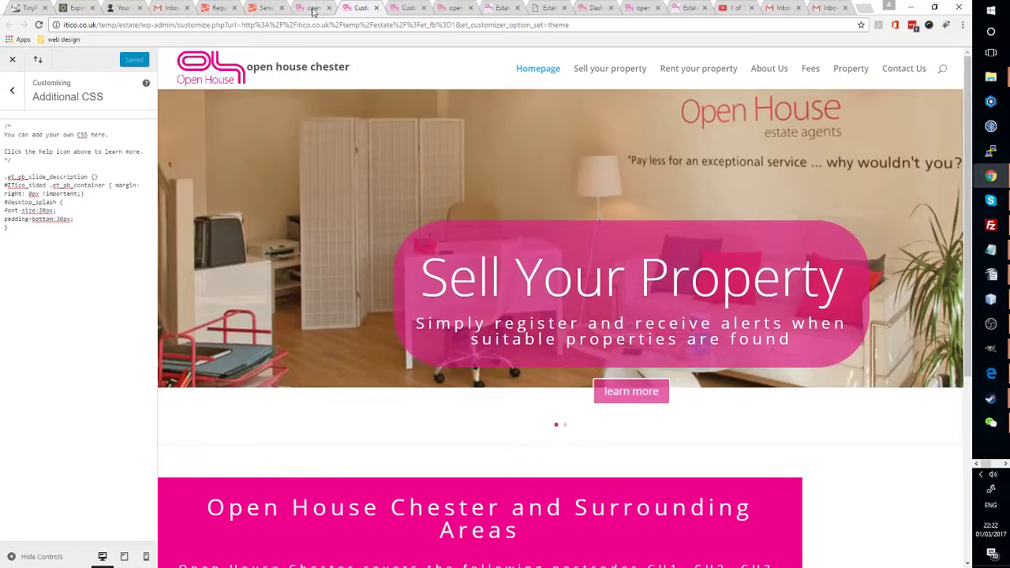
click(313, 9)
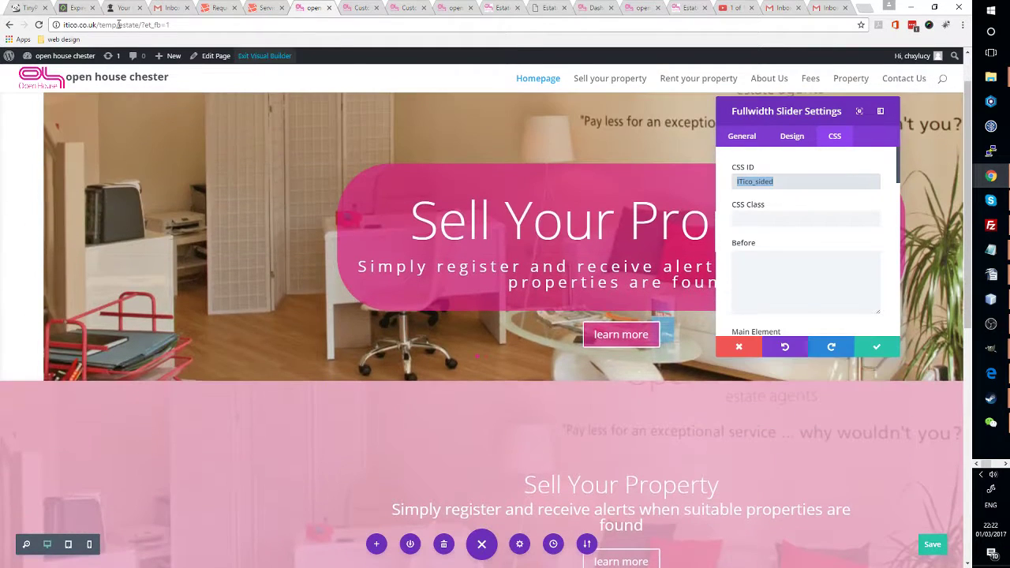
click(41, 24)
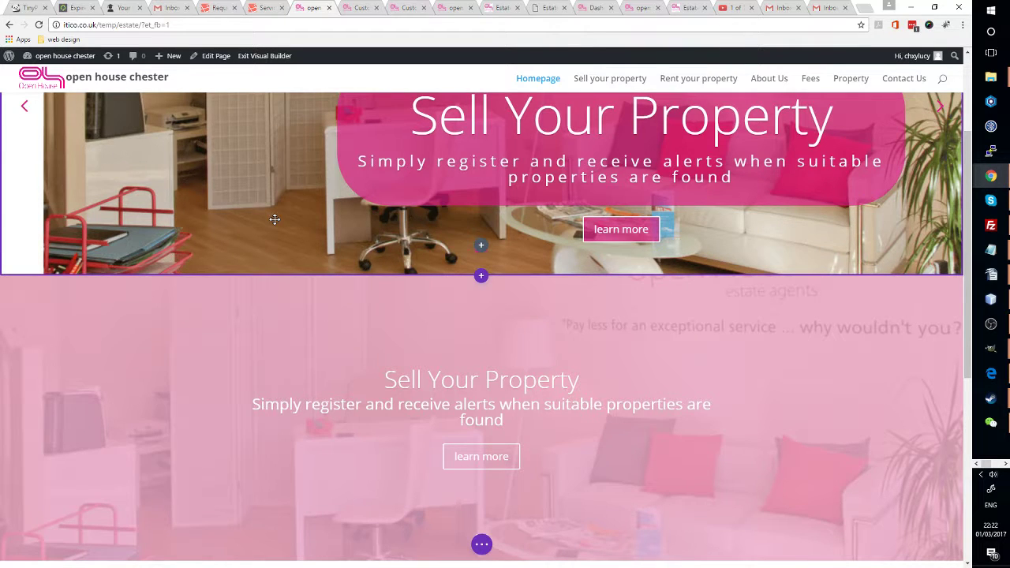
scroll(274, 219, down, 2)
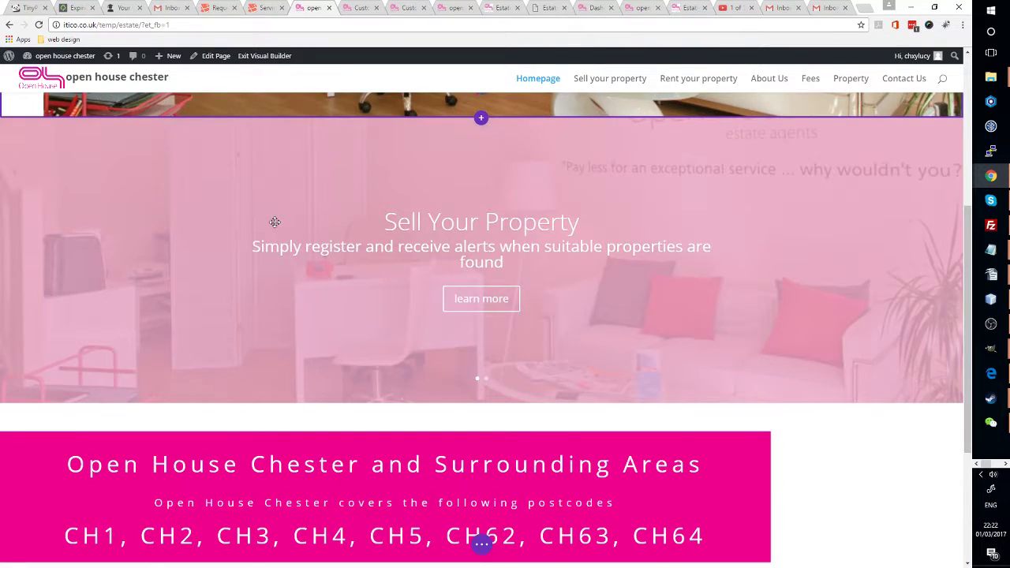
scroll(274, 221, up, 2)
scroll(275, 221, down, 3)
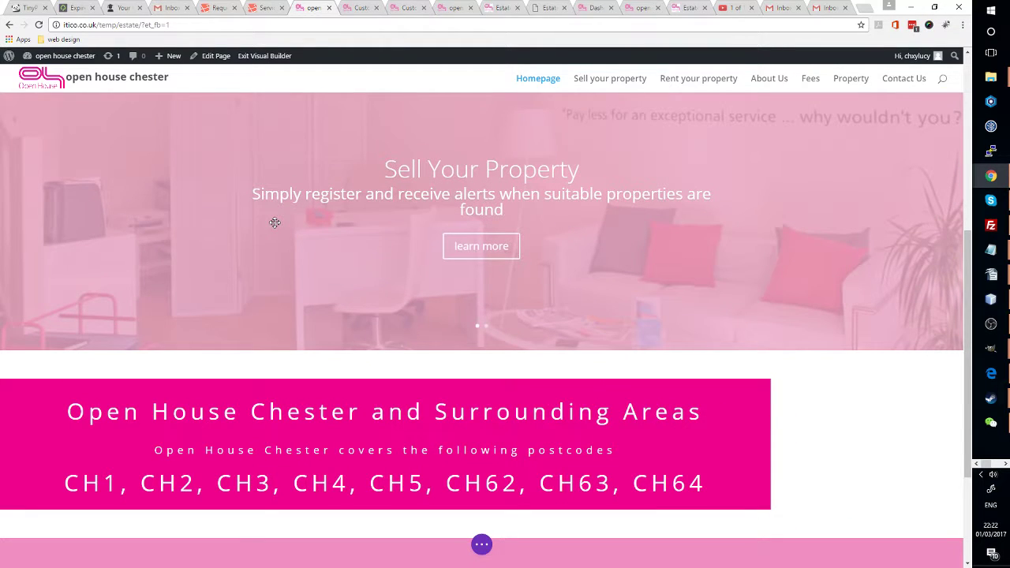
scroll(275, 223, up, 1)
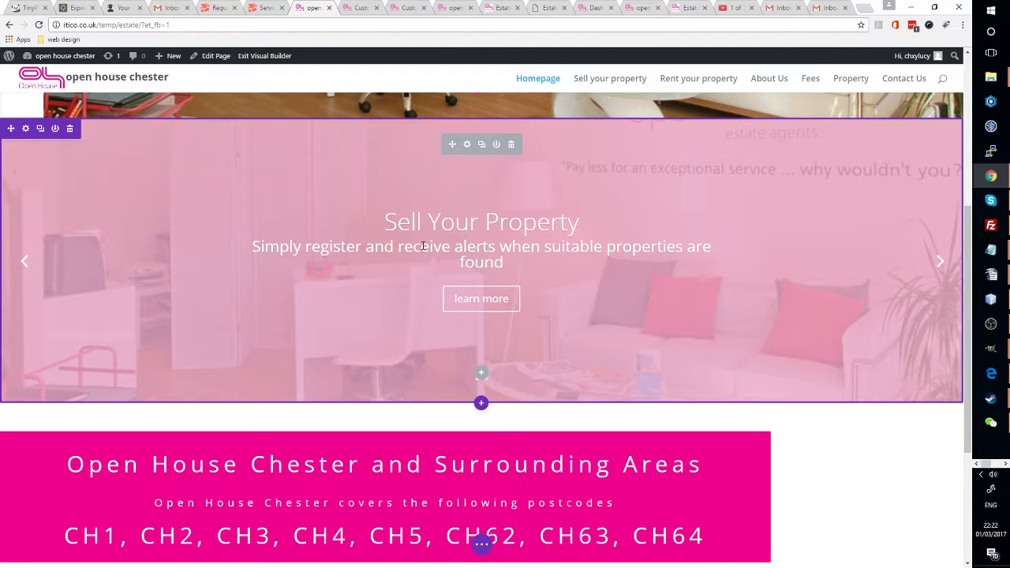
- Open the settings of the pale pink overlay slider and review its general and design options
click(468, 145)
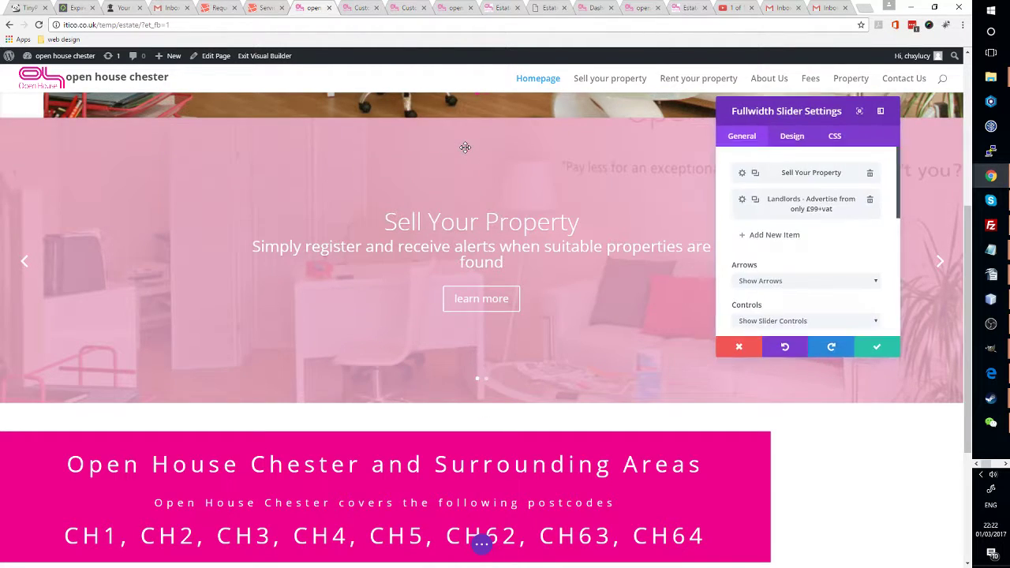
scroll(820, 237, down, 10)
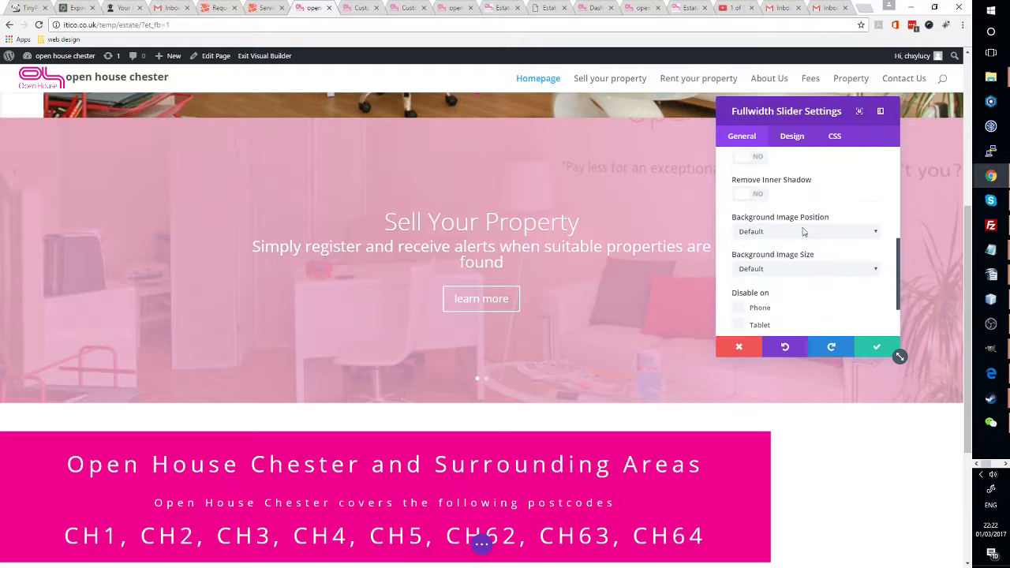
click(789, 135)
click(742, 135)
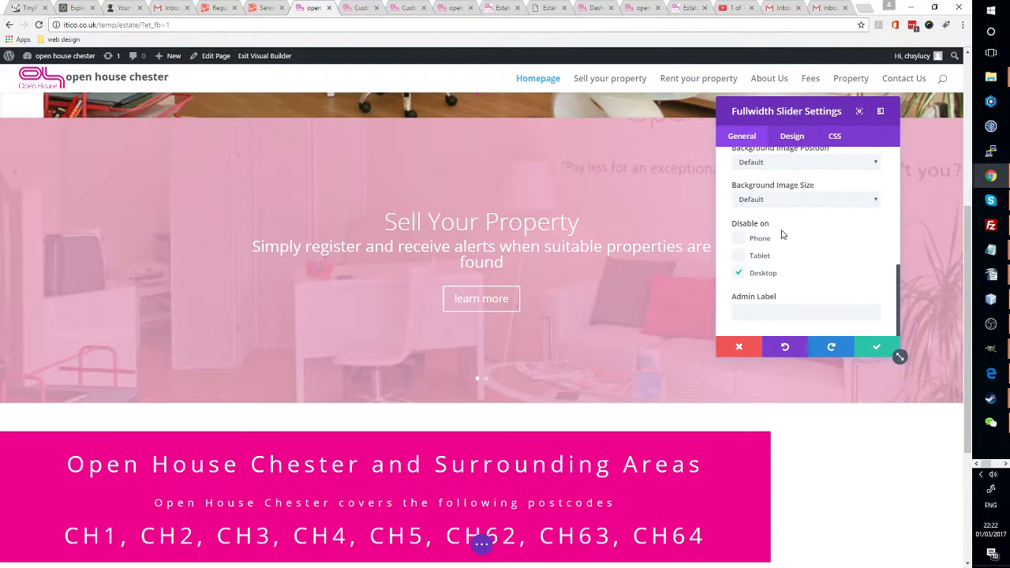
scroll(798, 230, up, 10)
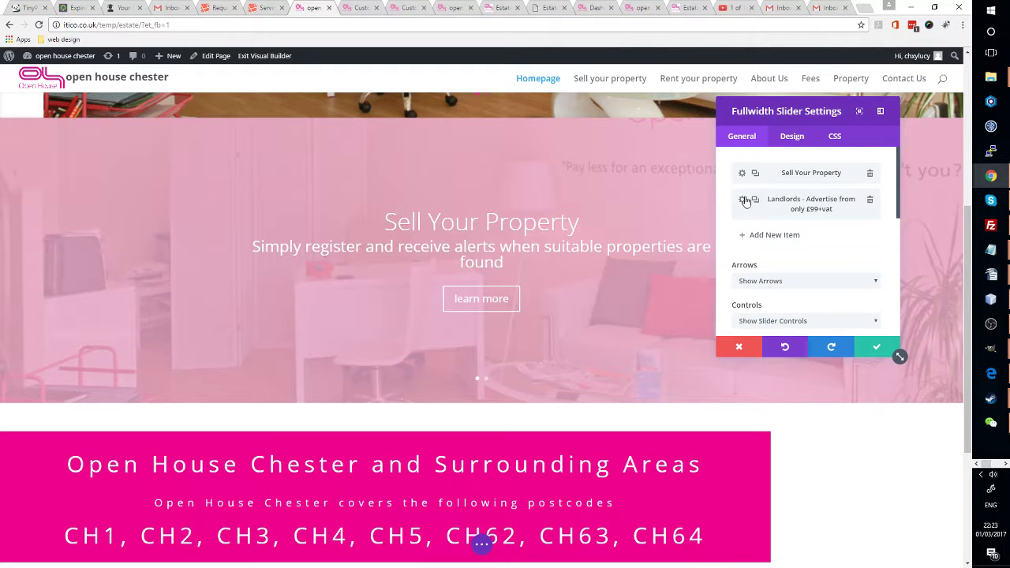
- Open the "Landlords - Advertise from only £99+vat" slide's settings in the pale slider and examine its general options
click(745, 202)
scroll(747, 279, down, 10)
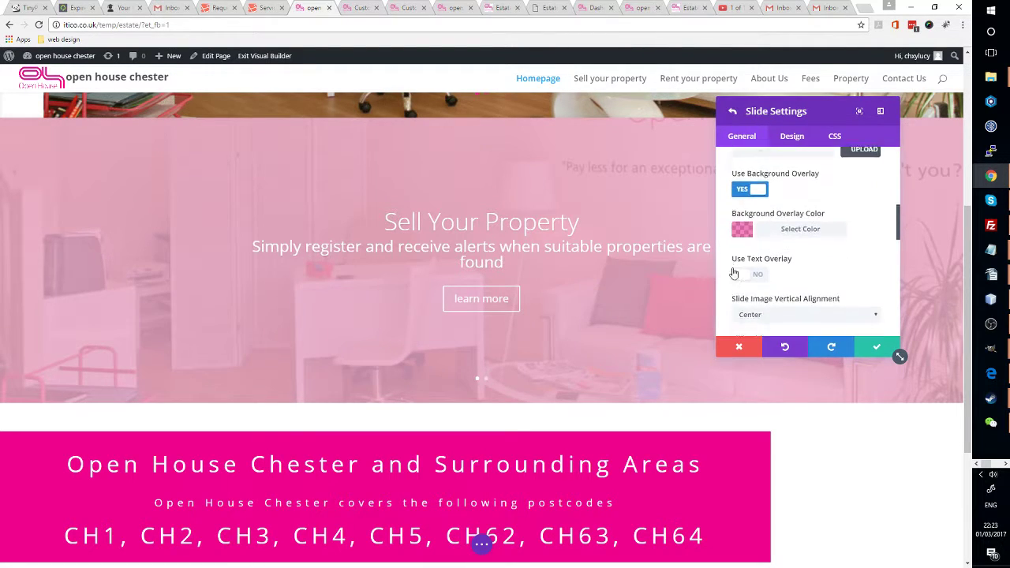
scroll(754, 247, up, 6)
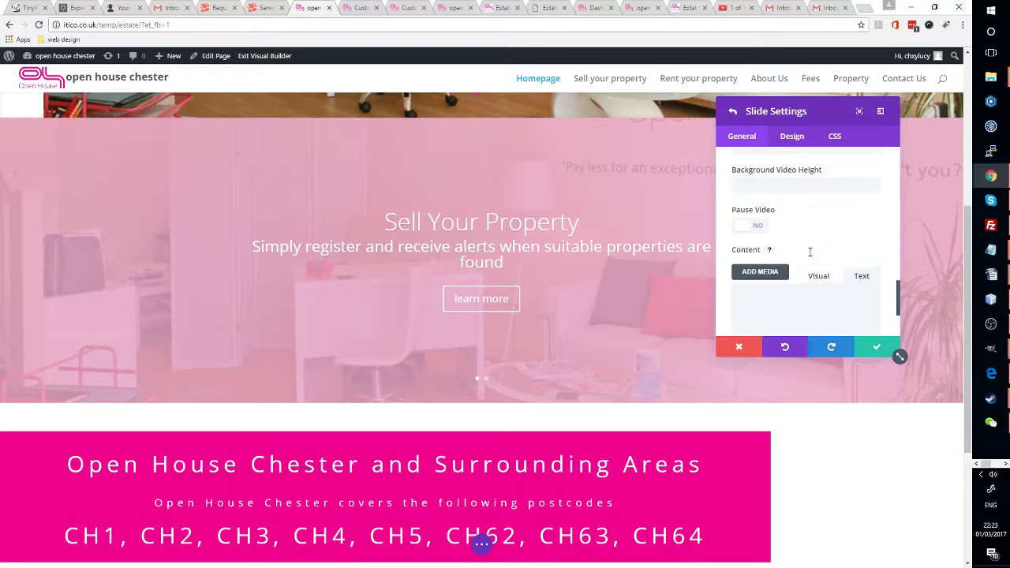
scroll(808, 258, up, 5)
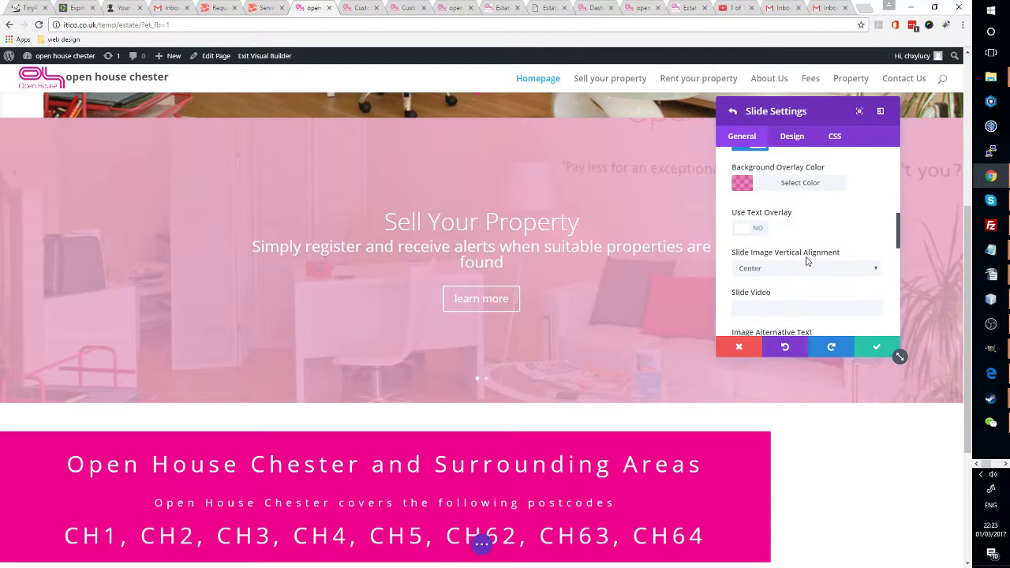
scroll(806, 261, up, 5)
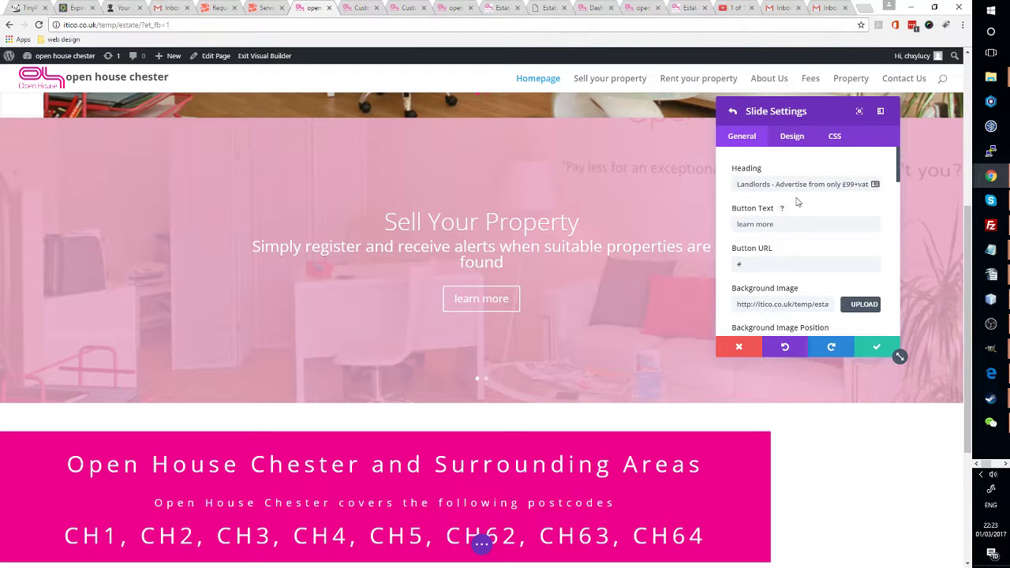
scroll(799, 197, down, 3)
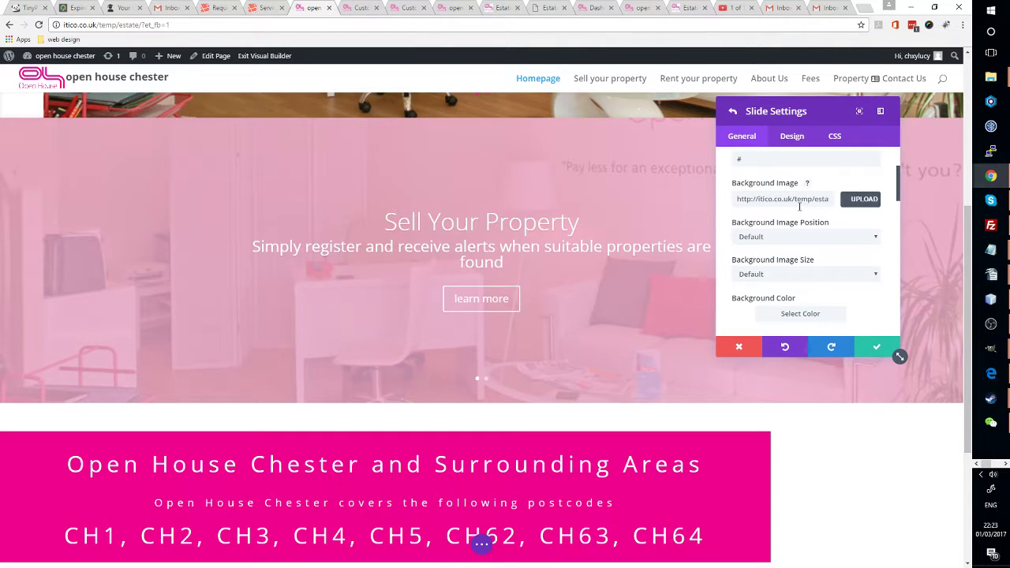
scroll(800, 207, down, 10)
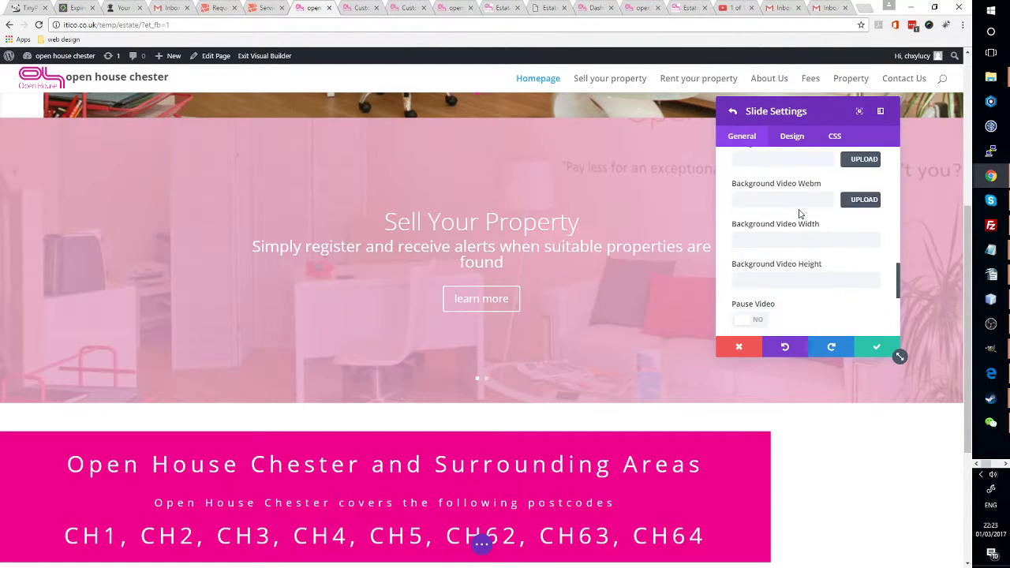
scroll(800, 213, down, 5)
scroll(816, 216, up, 3)
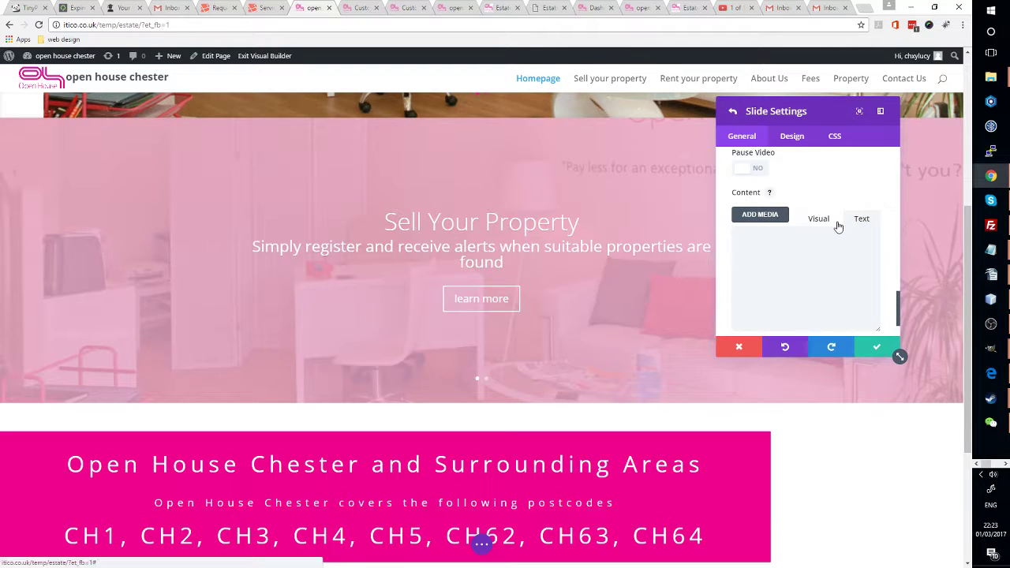
scroll(777, 232, up, 3)
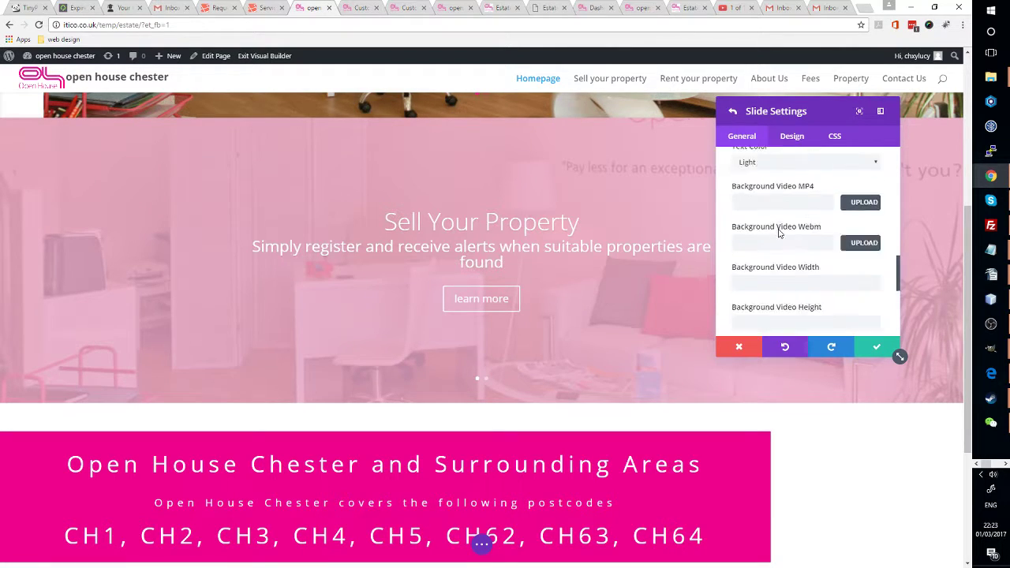
scroll(779, 232, up, 10)
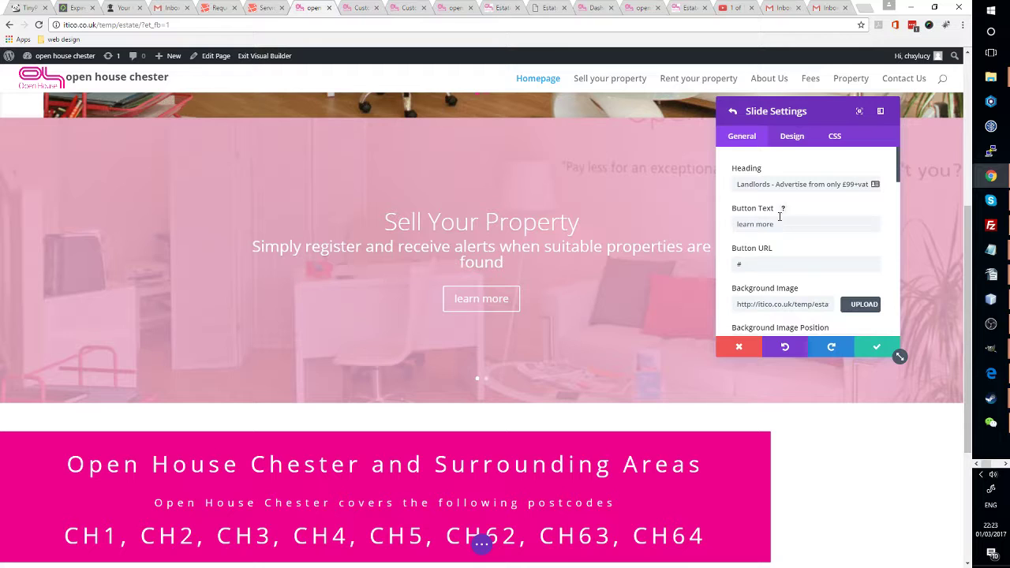
- Open the "Sell Your Property" slide's settings in the pale slider and examine its general options and body text
click(732, 115)
click(741, 174)
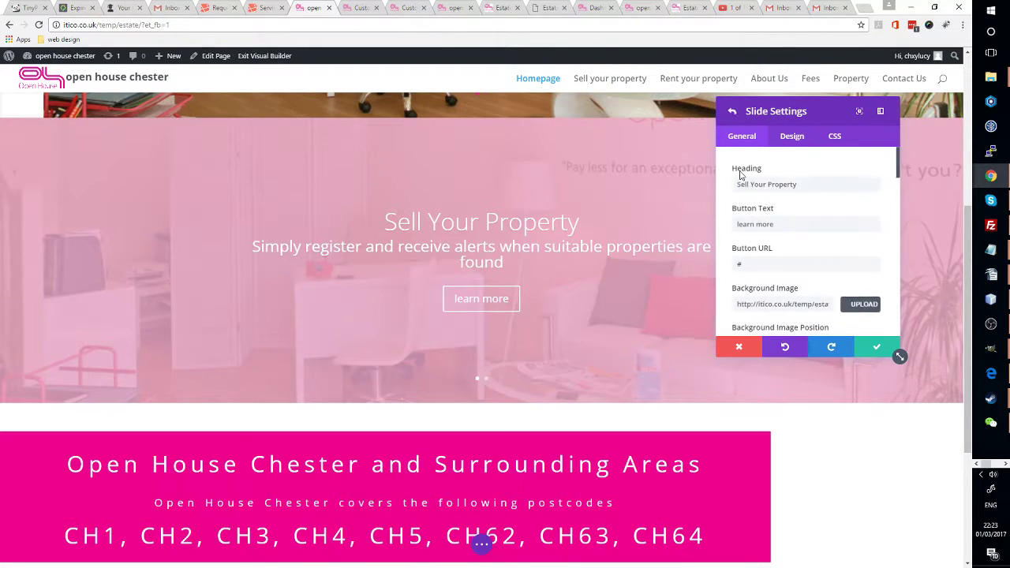
scroll(773, 210, down, 6)
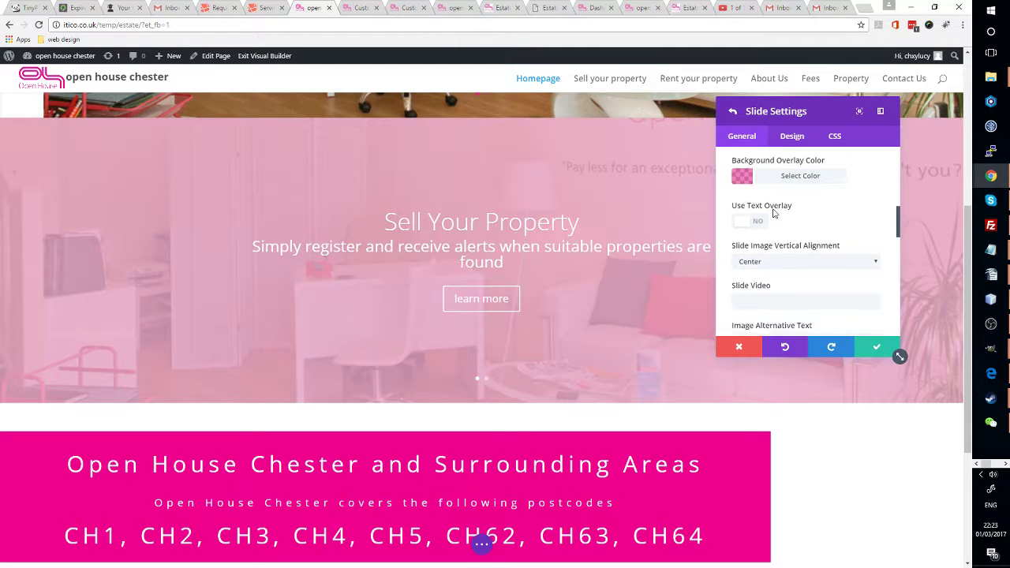
scroll(773, 210, down, 10)
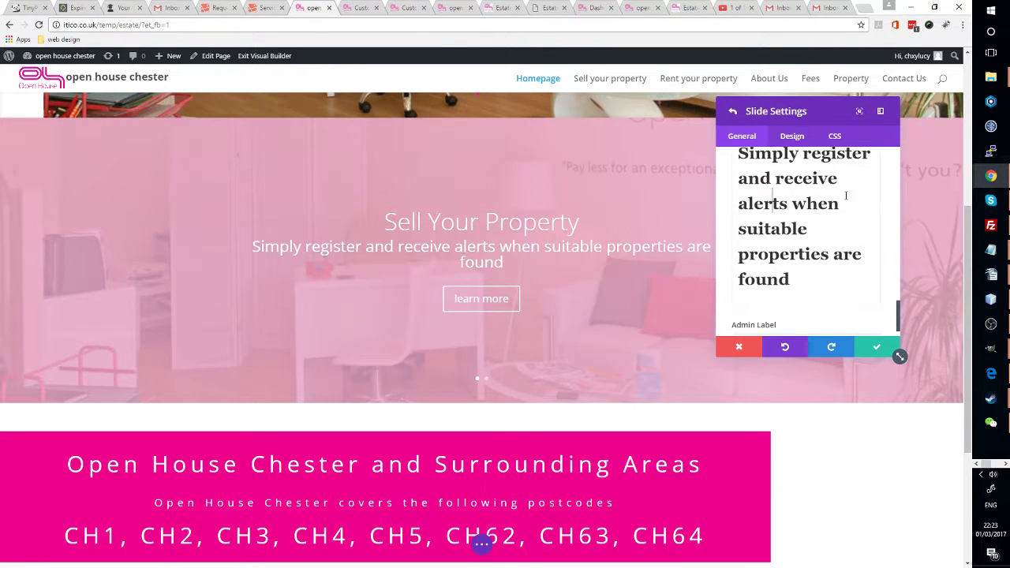
scroll(892, 215, up, 1)
scroll(885, 212, up, 2)
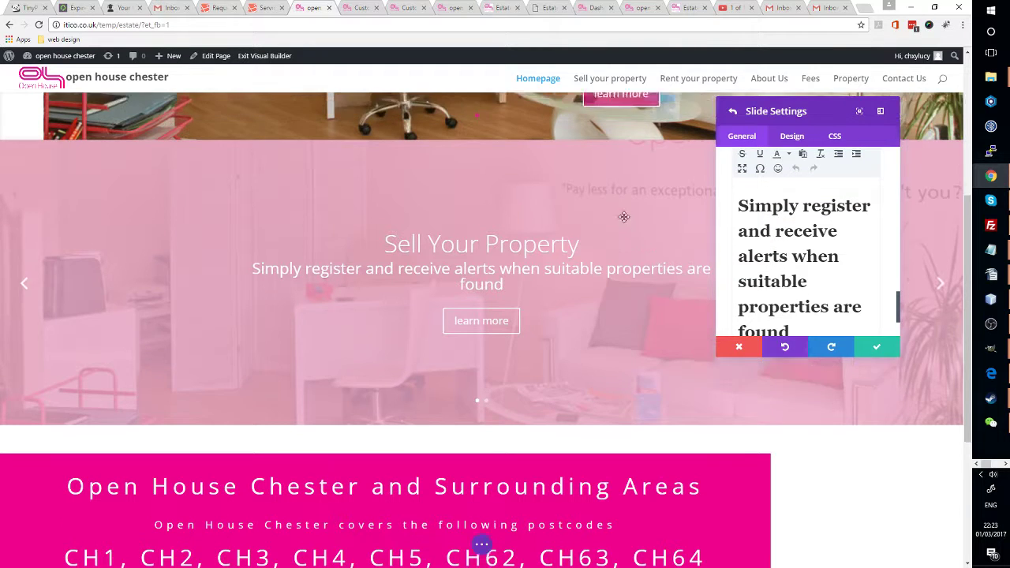
scroll(797, 289, down, 1)
scroll(797, 289, down, 1)
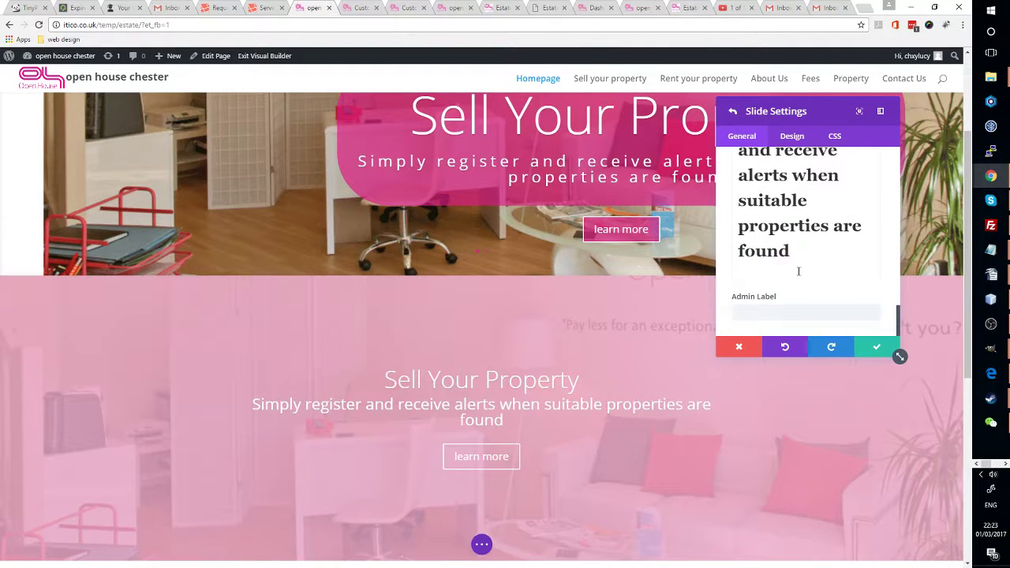
scroll(803, 249, up, 6)
scroll(760, 243, down, 5)
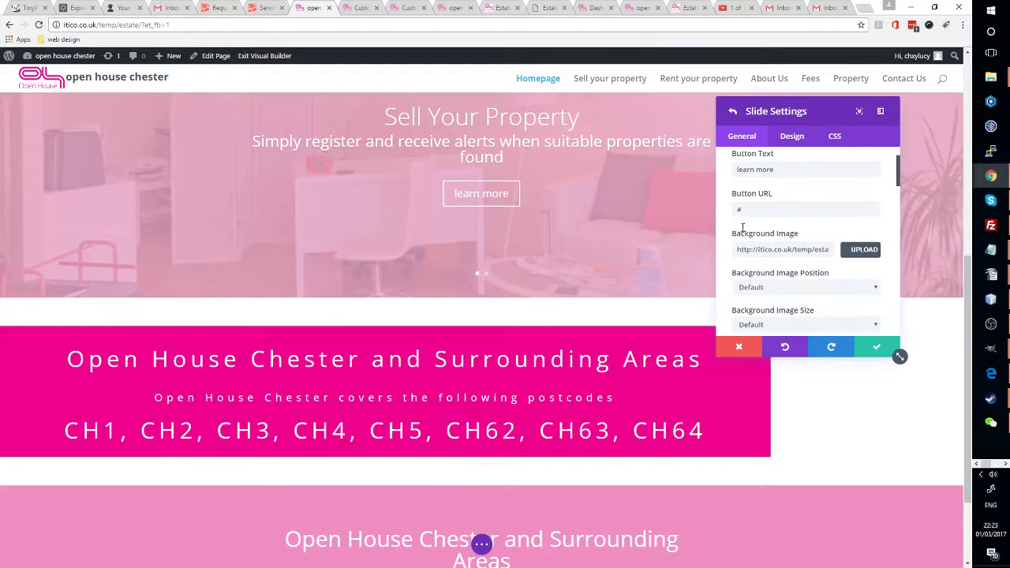
- Cut the slide's body text "Simply register and receive alerts when suitable properties are found" and paste it over the "learn more" button text
scroll(760, 243, down, 5)
drag(790, 320, 734, 204)
key(ctrl+c)
key(BackSpace)
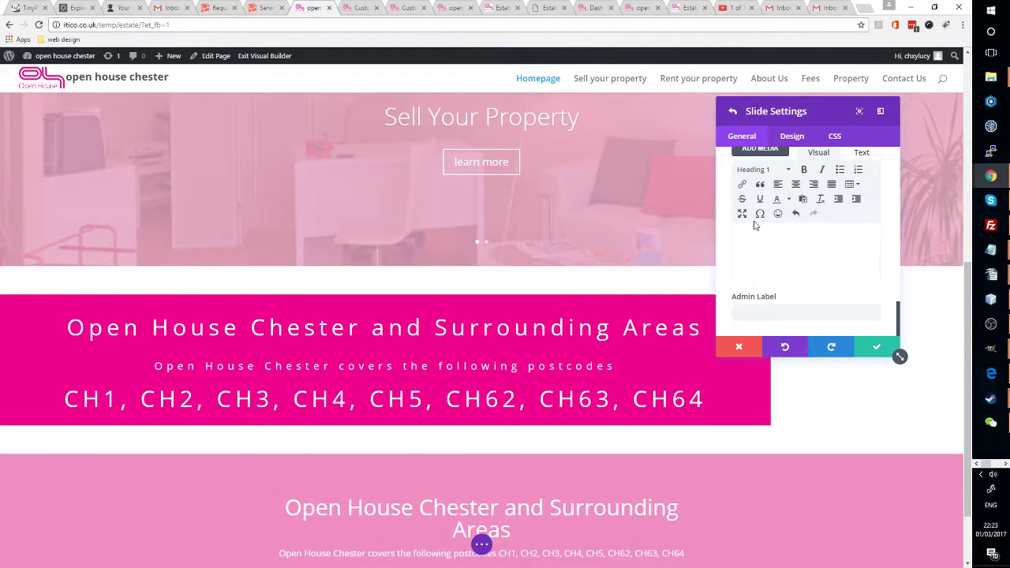
scroll(733, 215, up, 2)
scroll(734, 214, up, 10)
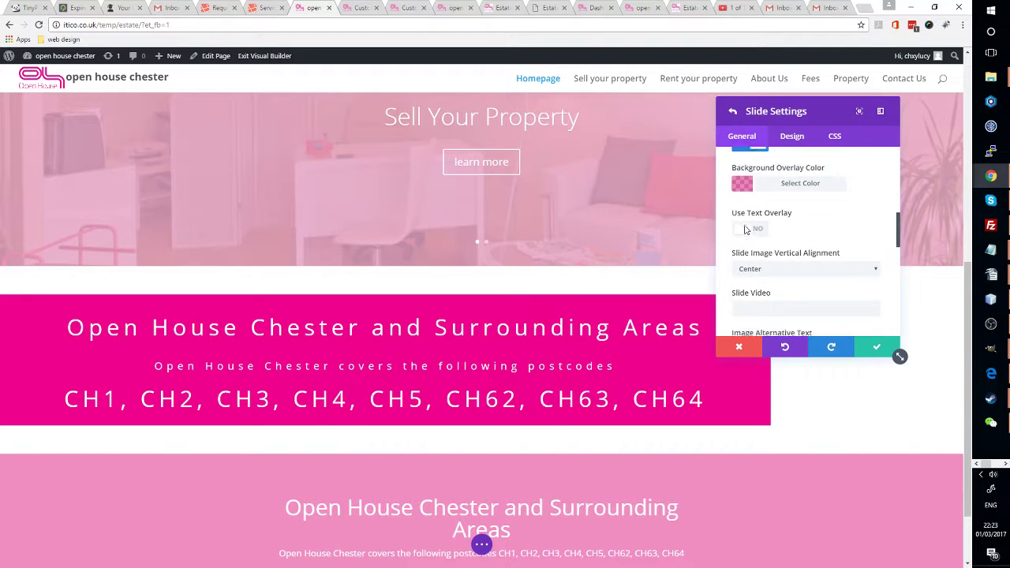
scroll(745, 230, up, 5)
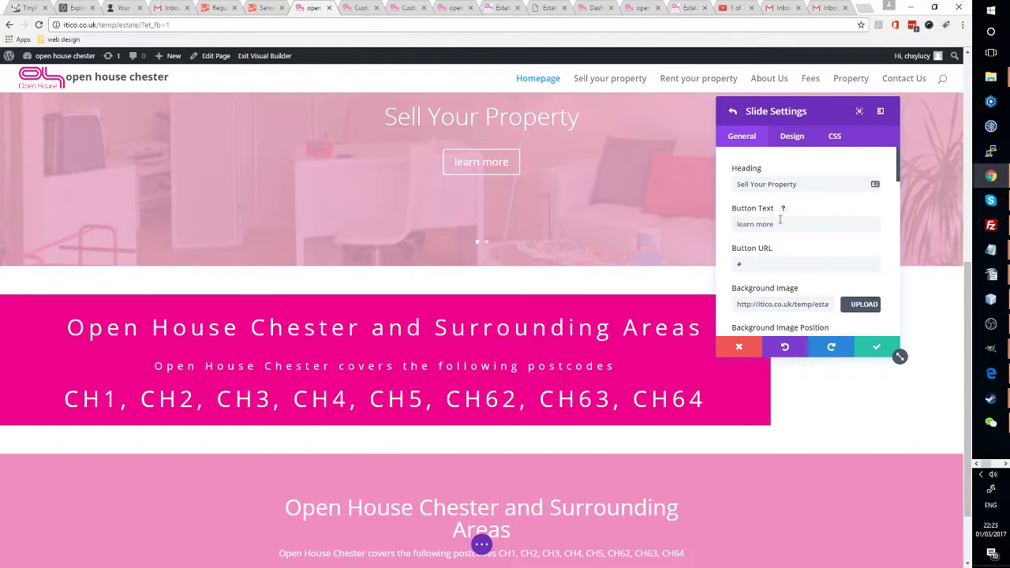
triple_click(799, 221)
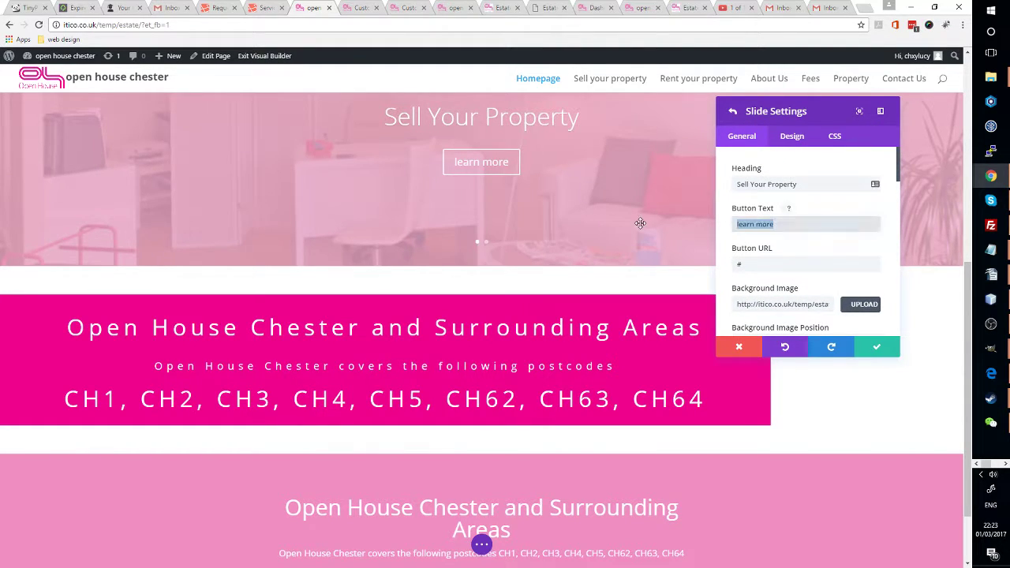
key(ctrl+v)
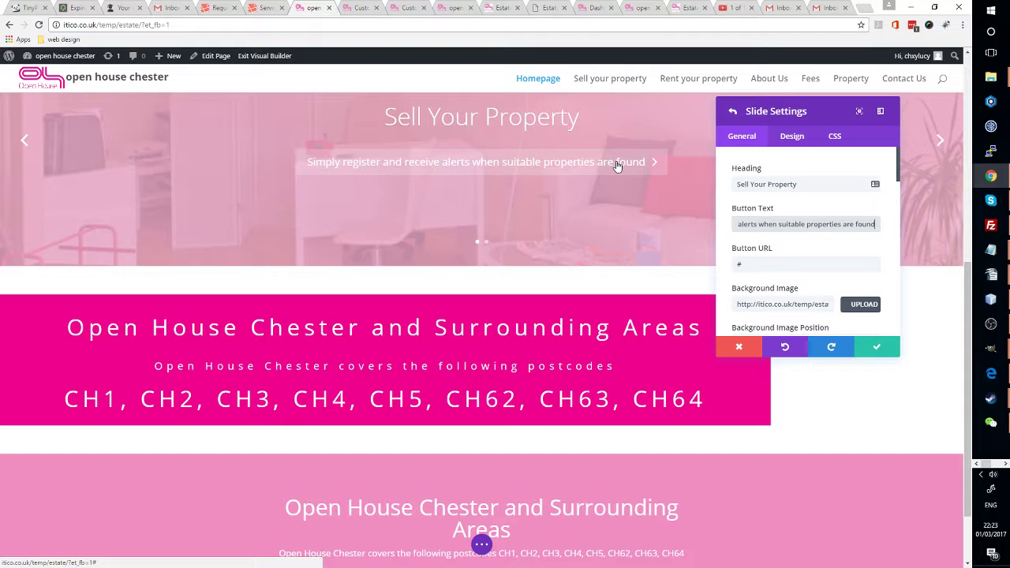
- Compare the pale slider's button with the desktop slider, check the remaining slide options, and save the slide settings
scroll(676, 341, up, 2)
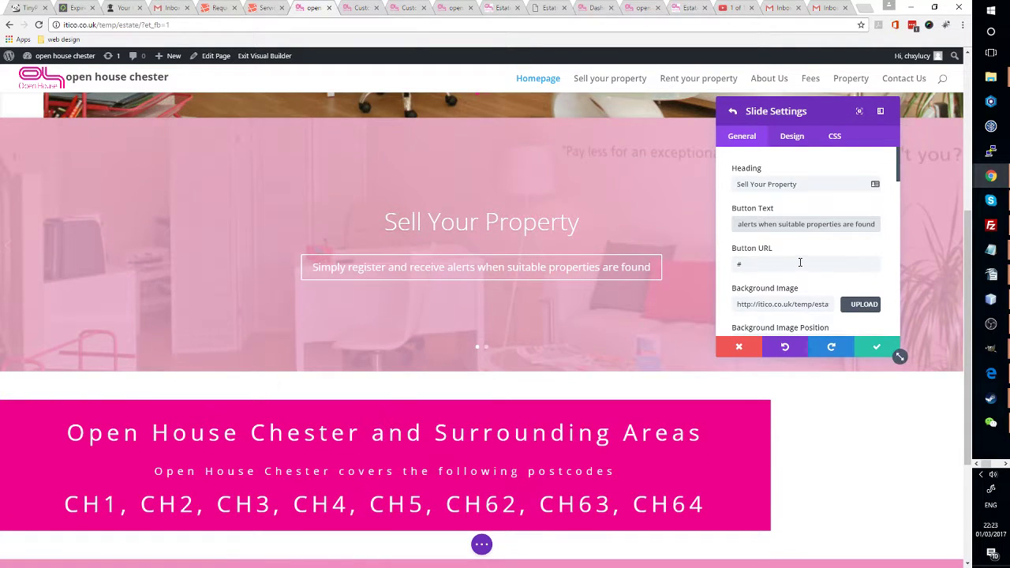
scroll(700, 267, up, 3)
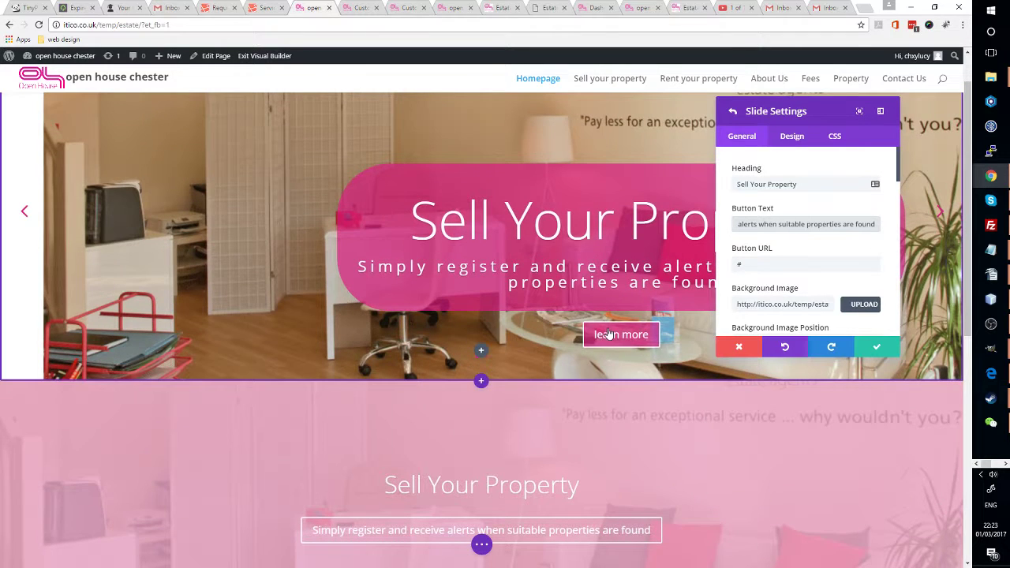
scroll(622, 282, down, 1)
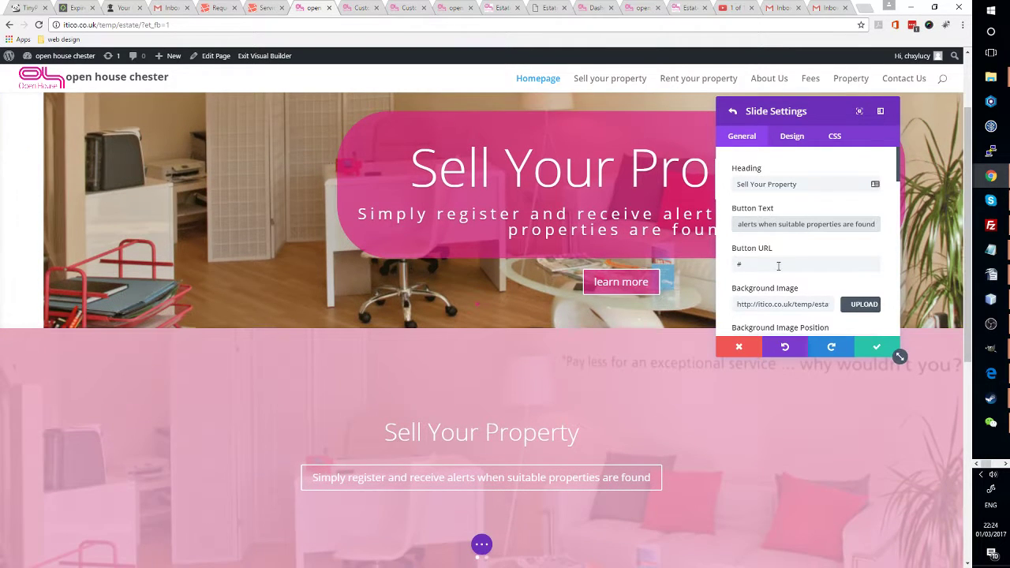
scroll(777, 274, down, 4)
scroll(777, 274, down, 3)
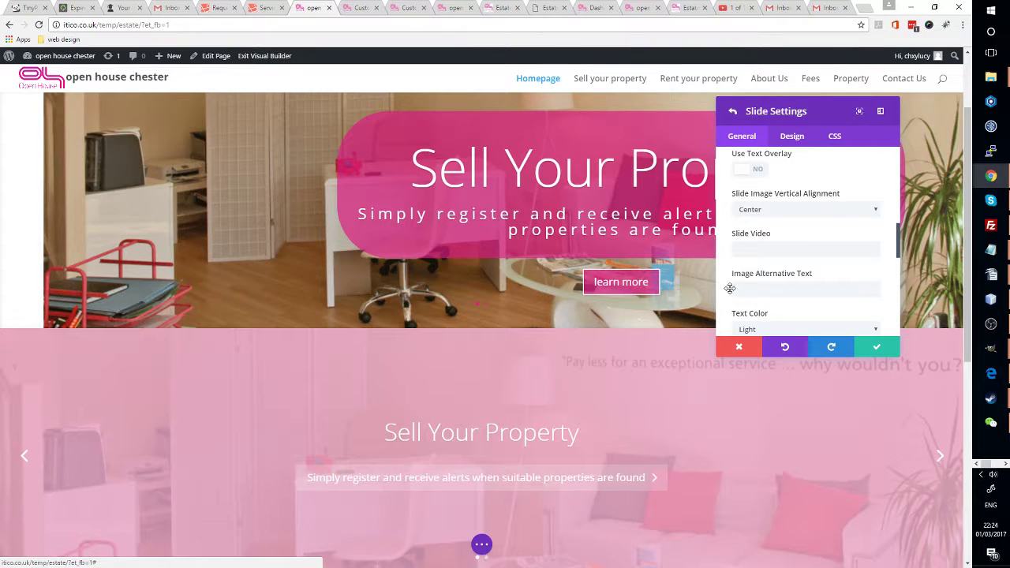
scroll(809, 239, down, 3)
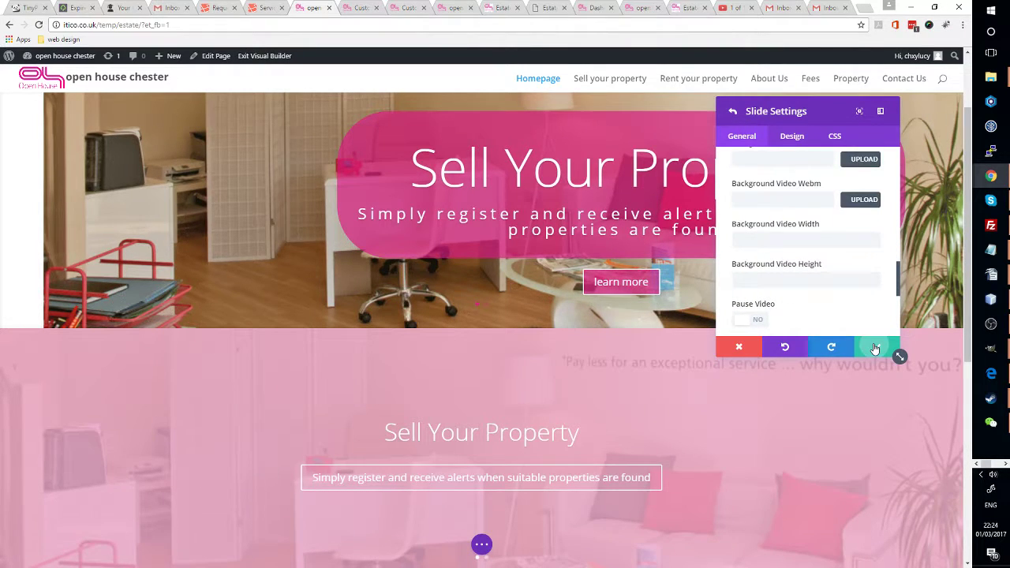
click(877, 346)
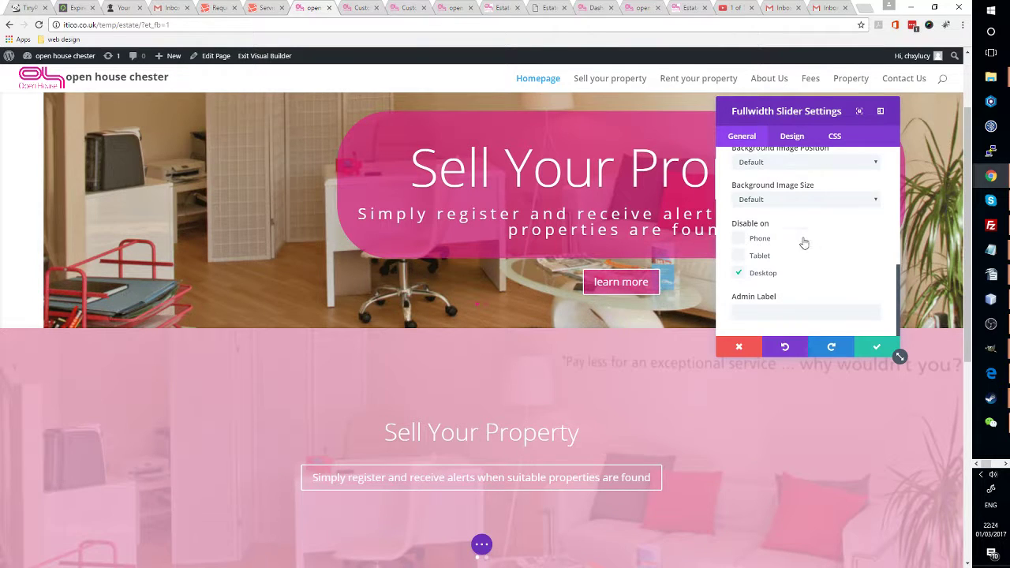
- Reopen the "Sell Your Property" slide, cut its button text, and look through the general options for another place for it
scroll(791, 267, up, 4)
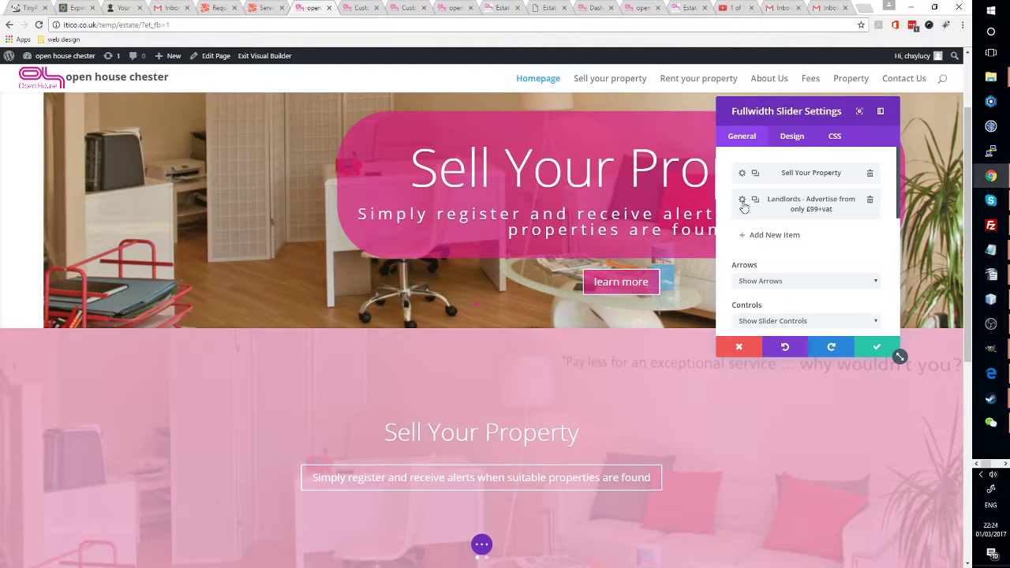
click(743, 174)
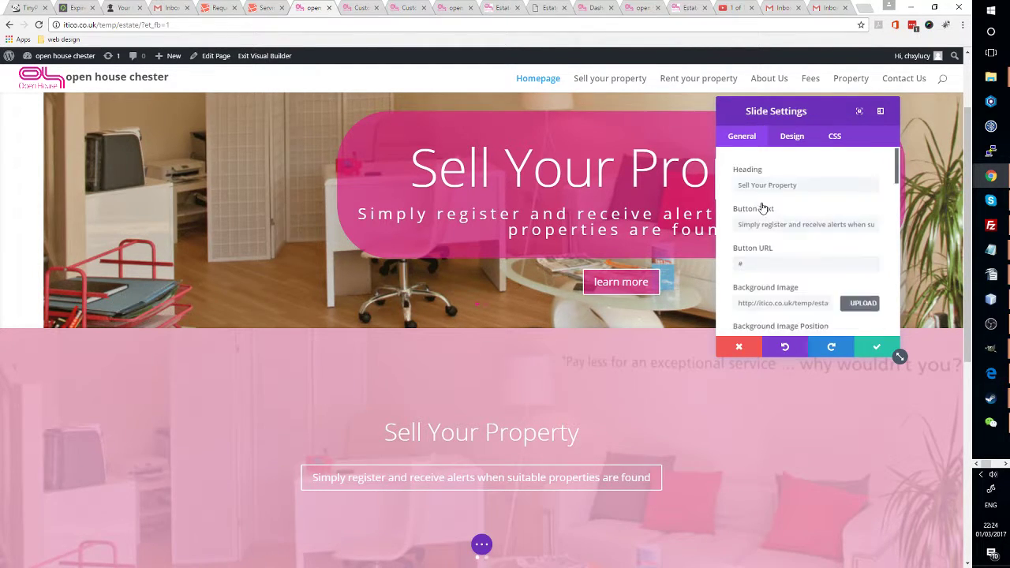
triple_click(813, 223)
key(ctrl+c)
key(BackSpace)
scroll(813, 229, down, 1)
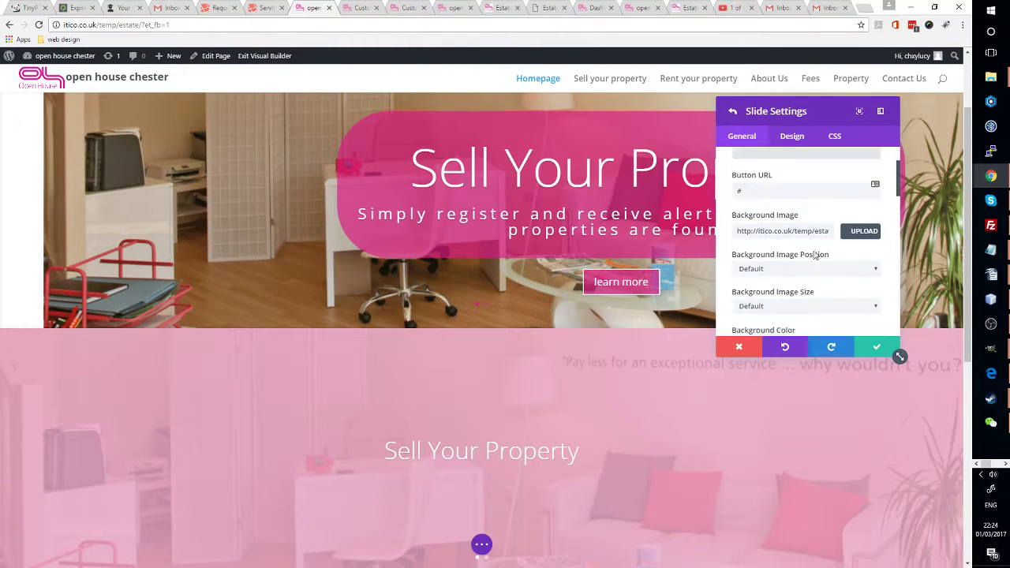
scroll(795, 236, down, 3)
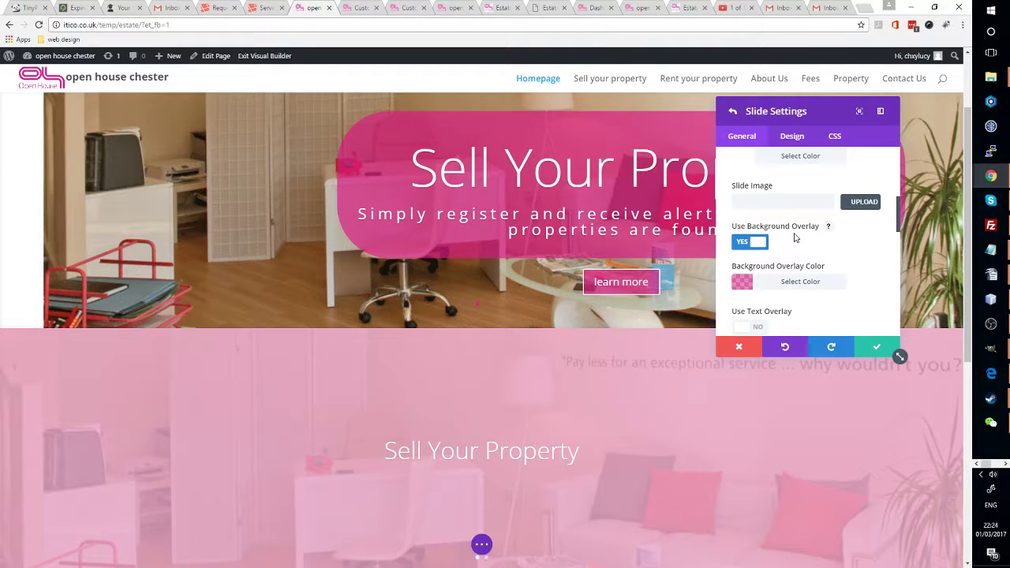
scroll(795, 237, down, 5)
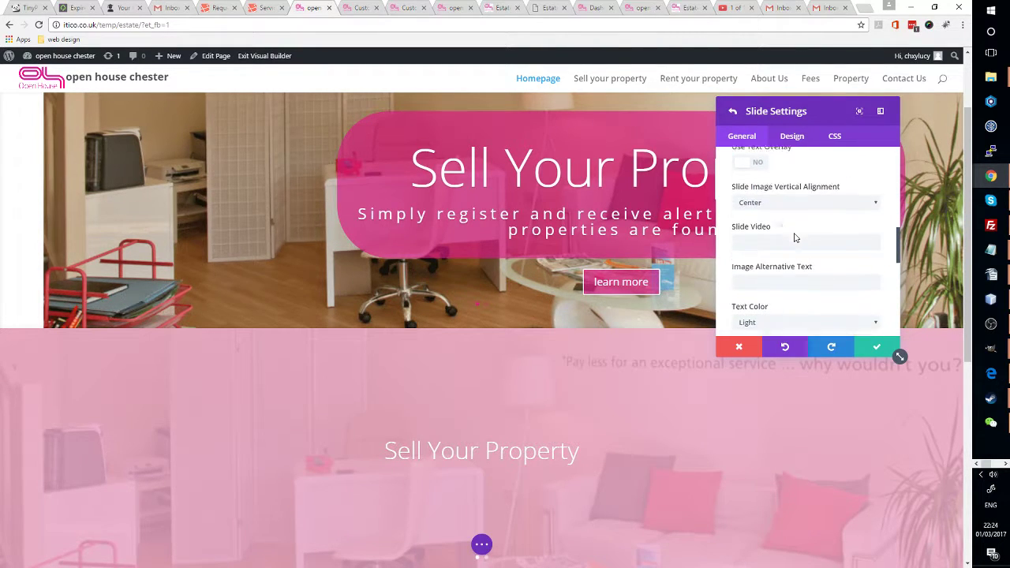
scroll(795, 237, down, 2)
- Paste "Simply register and receive alerts when suitable properties are found" back into the slide's button text and save the slide
scroll(795, 237, up, 7)
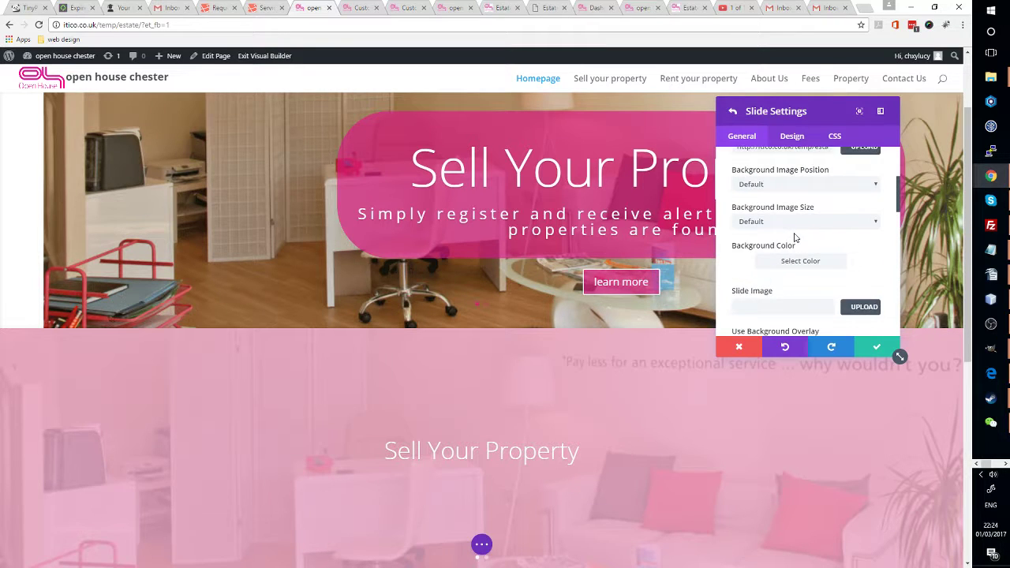
scroll(795, 236, up, 2)
click(752, 180)
key(ctrl+v)
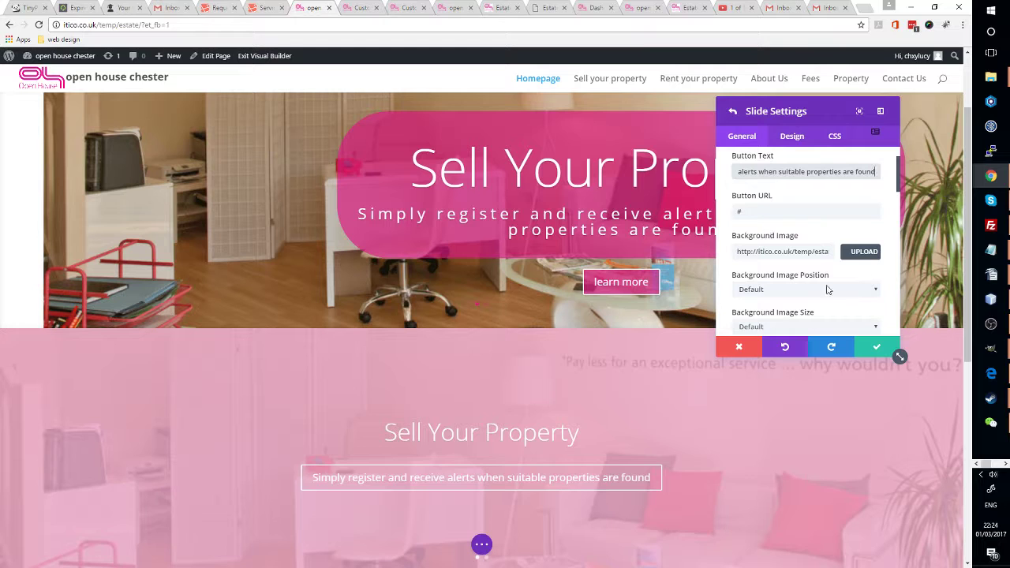
click(870, 348)
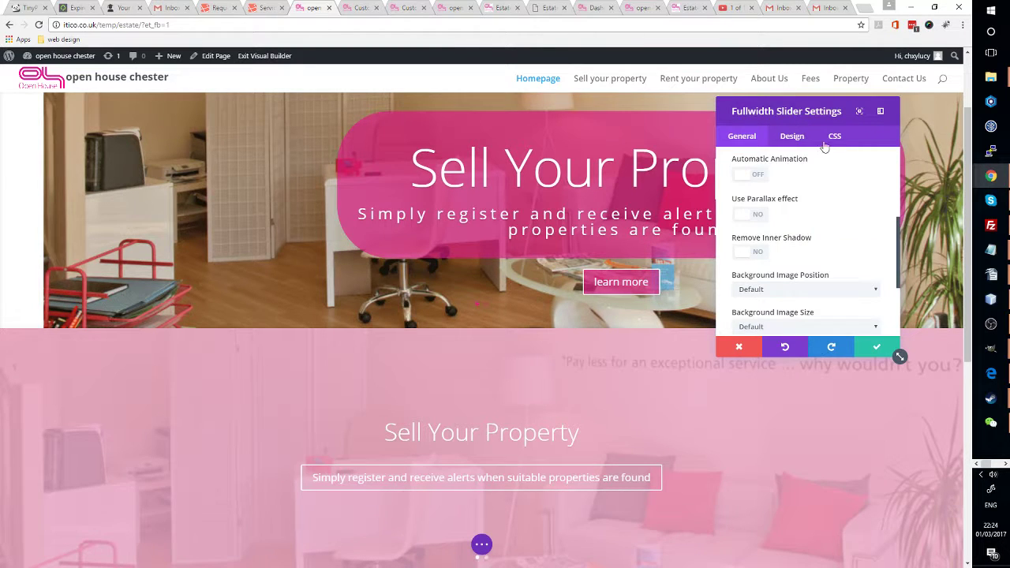
- Switch between the slides in the pale slider and the desktop slider to compare their headings, body text and buttons
scroll(608, 389, down, 2)
scroll(620, 390, up, 1)
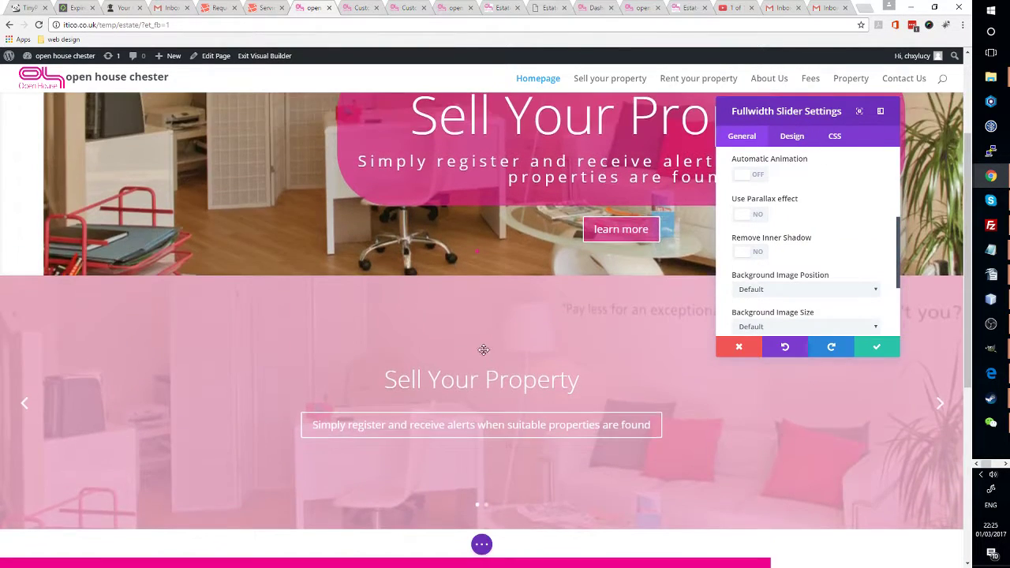
click(939, 407)
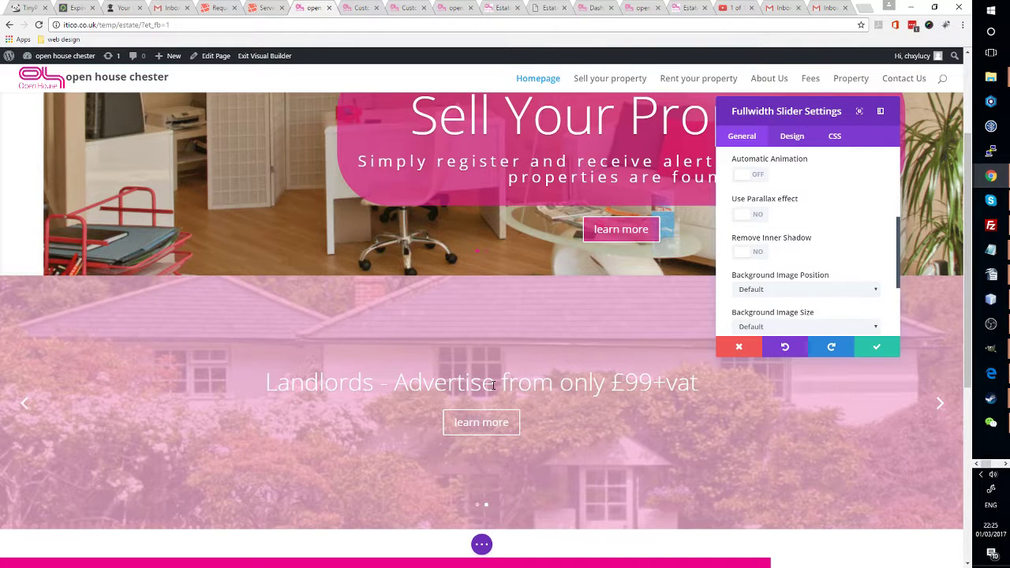
scroll(939, 402, up, 3)
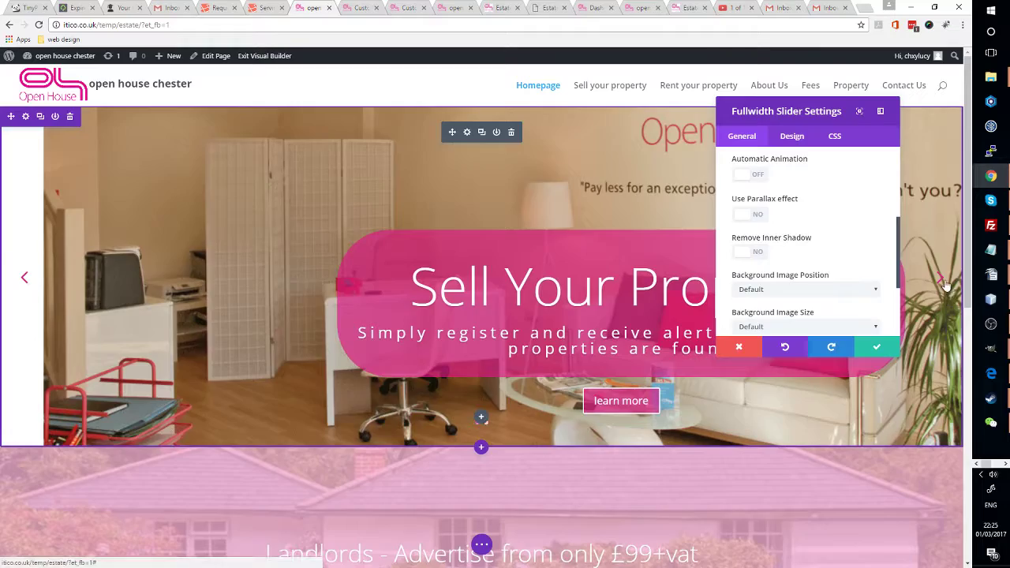
click(944, 283)
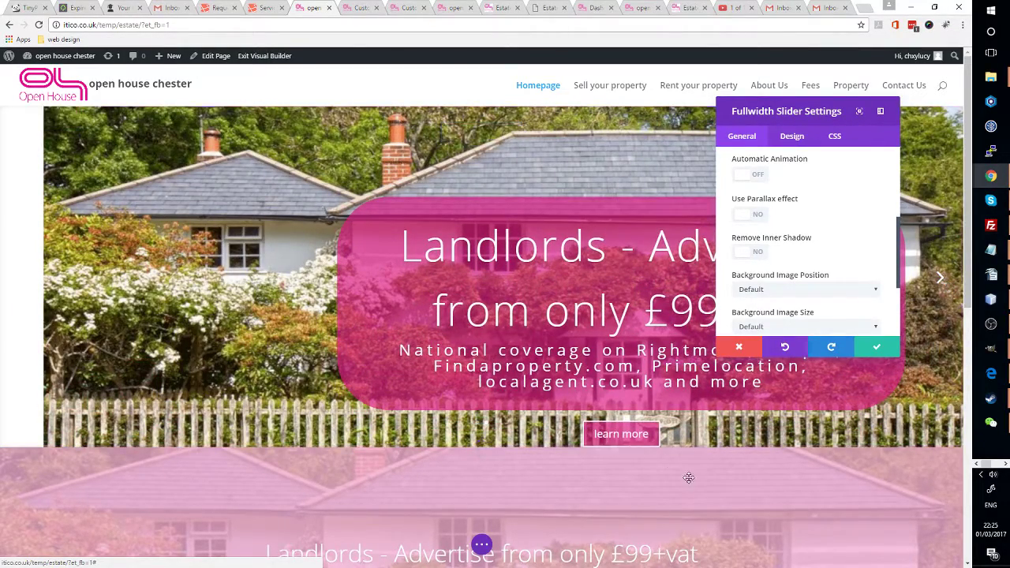
scroll(349, 348, down, 3)
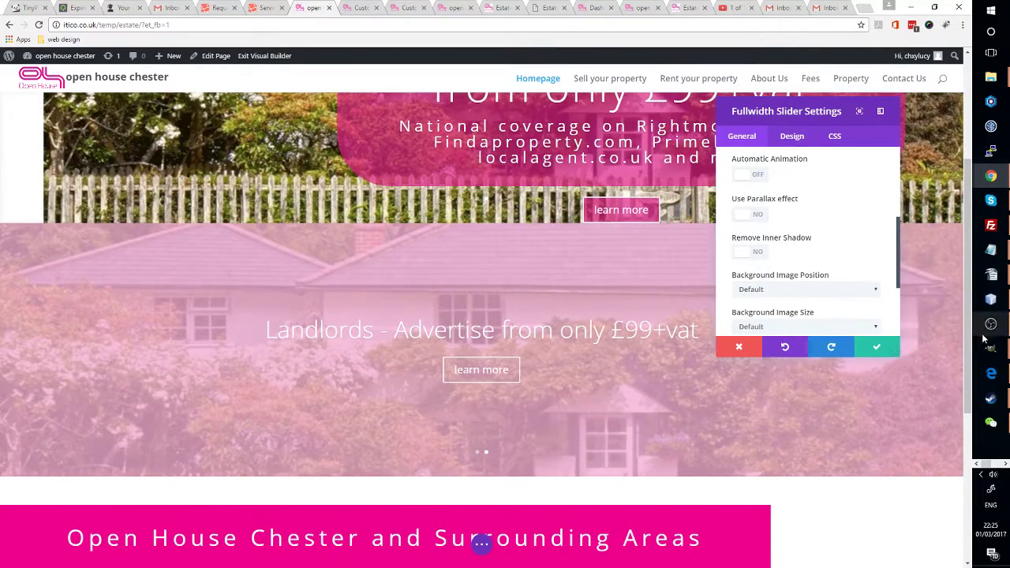
click(942, 354)
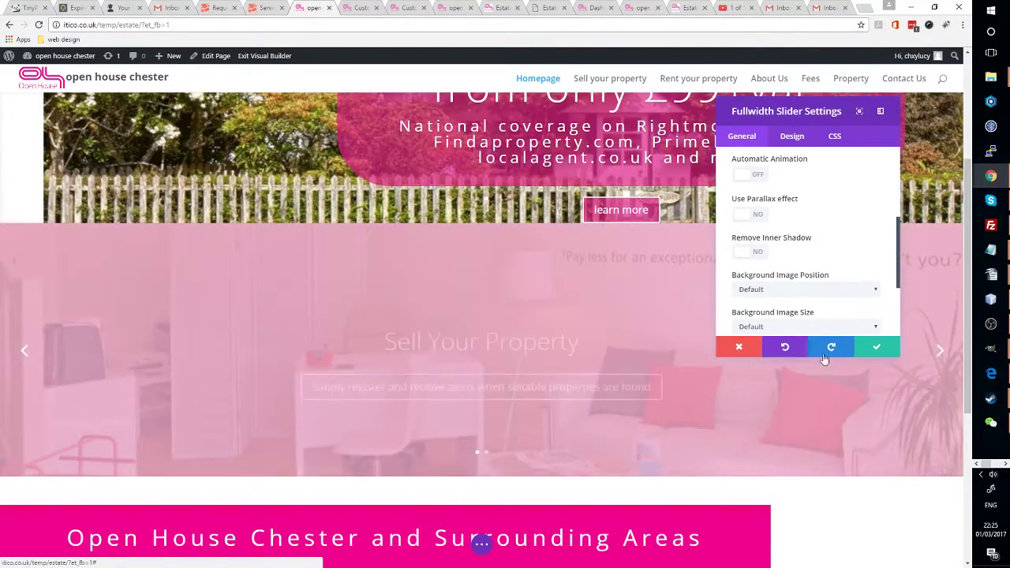
- Reopen the "Sell Your Property" slide, copy its button text, and clear the button text
scroll(841, 235, up, 4)
scroll(840, 234, up, 1)
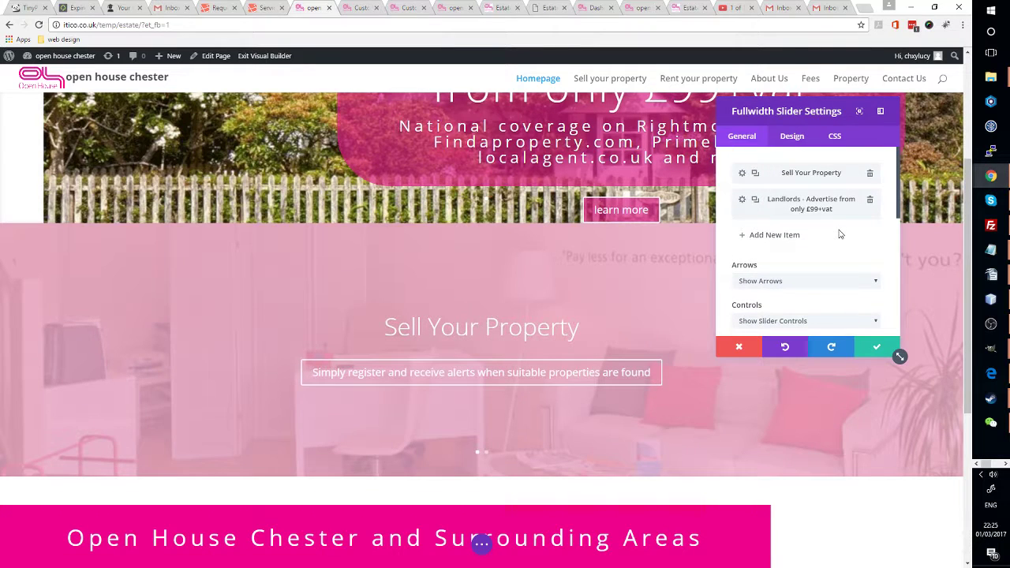
click(789, 173)
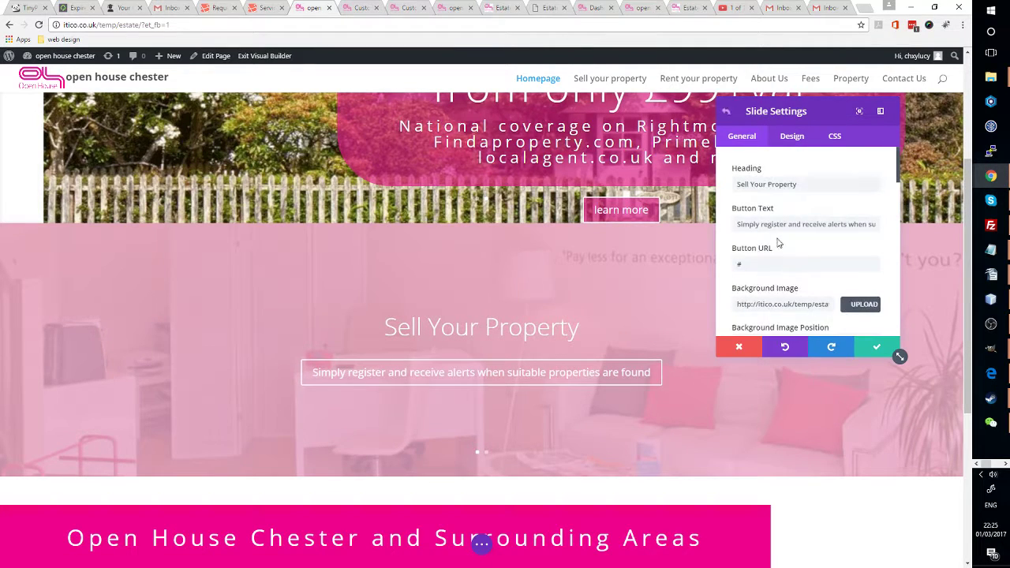
triple_click(850, 222)
key(ctrl+c)
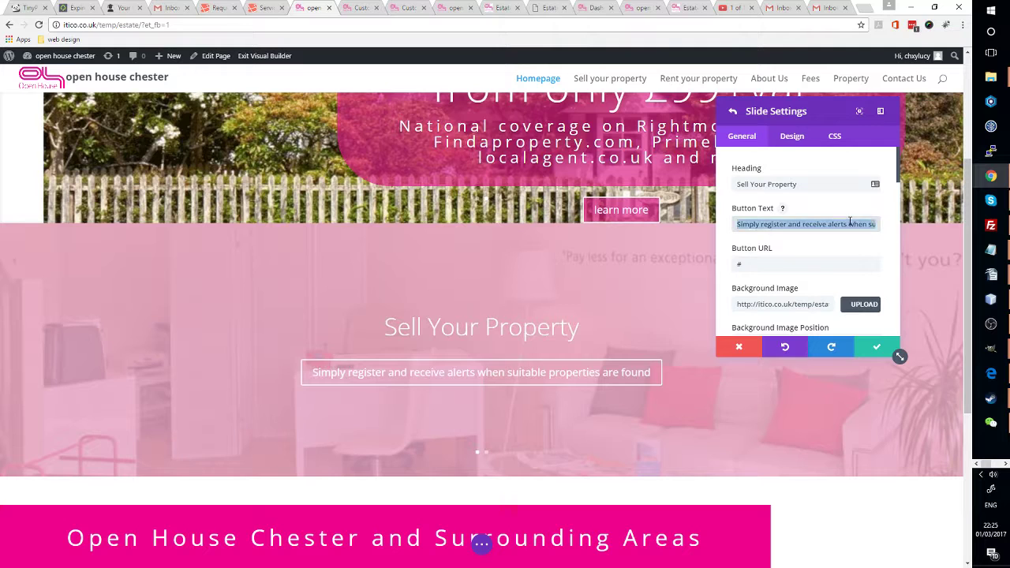
key(BackSpace)
- Paste "Simply register and receive alerts when suitable properties are found" into the slide's body content
scroll(816, 214, down, 4)
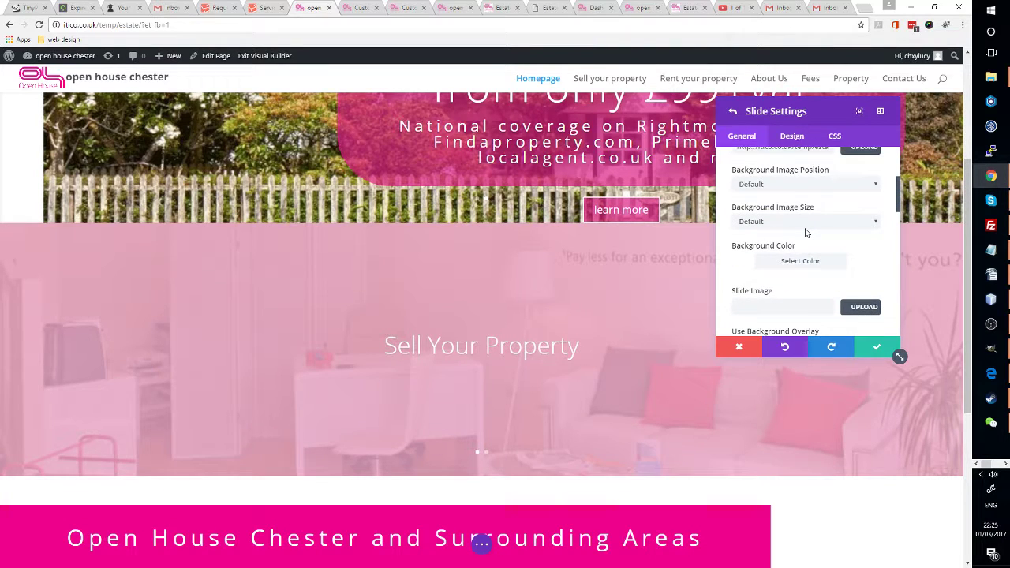
scroll(806, 233, down, 5)
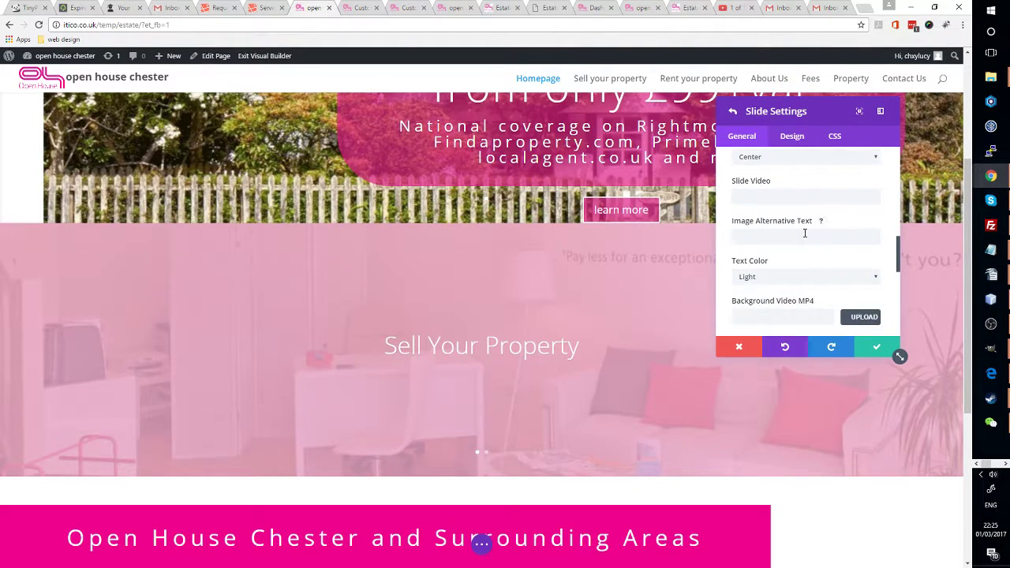
scroll(805, 233, up, 1)
scroll(805, 233, down, 1)
scroll(805, 235, up, 4)
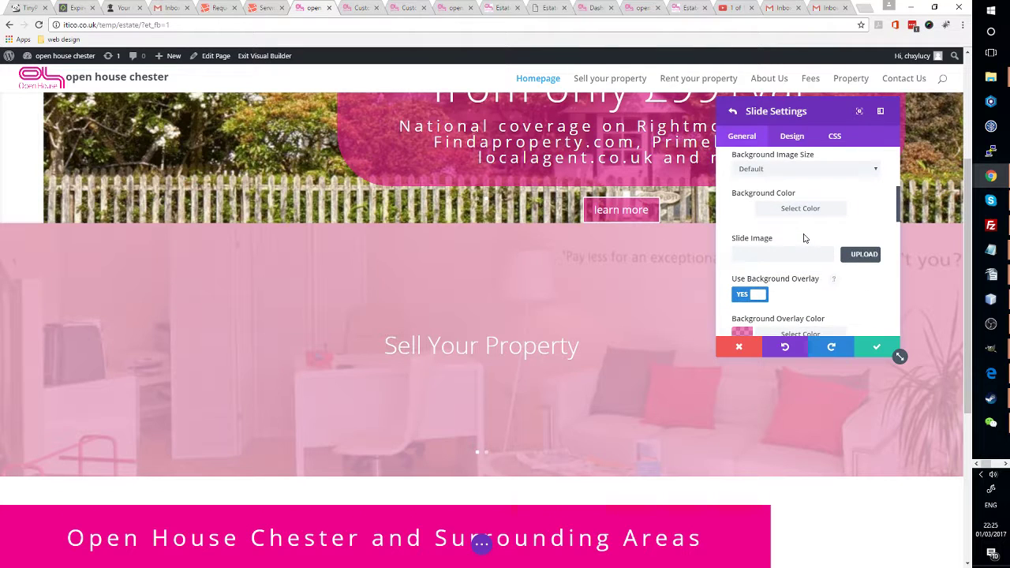
scroll(804, 238, down, 6)
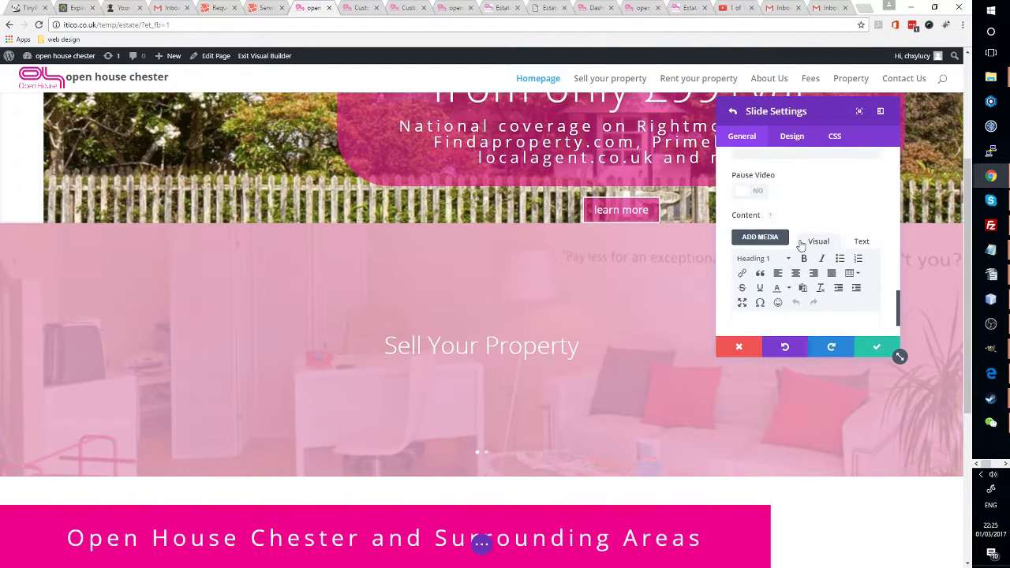
scroll(801, 244, up, 3)
scroll(800, 243, down, 5)
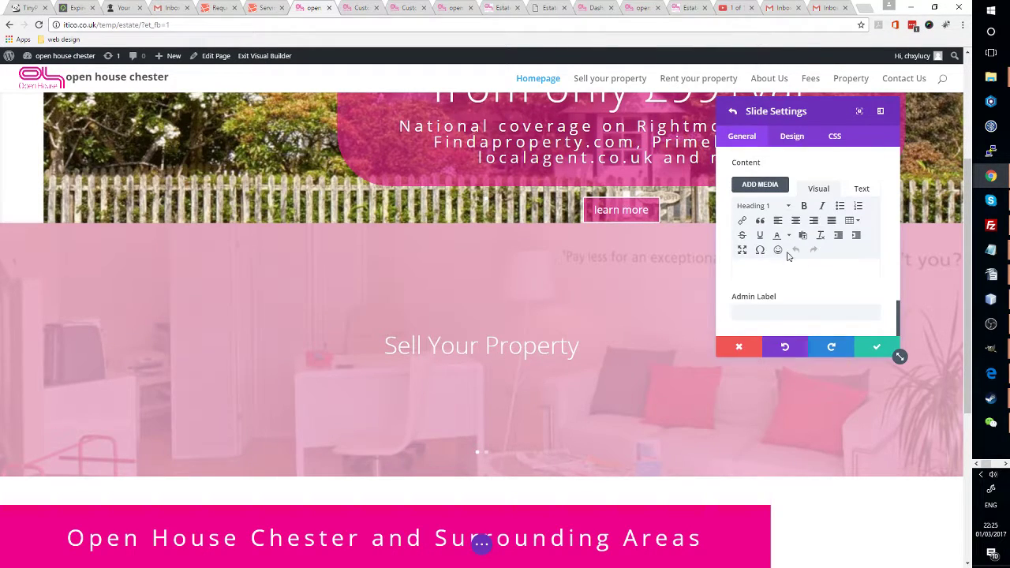
click(786, 268)
key(ctrl+v)
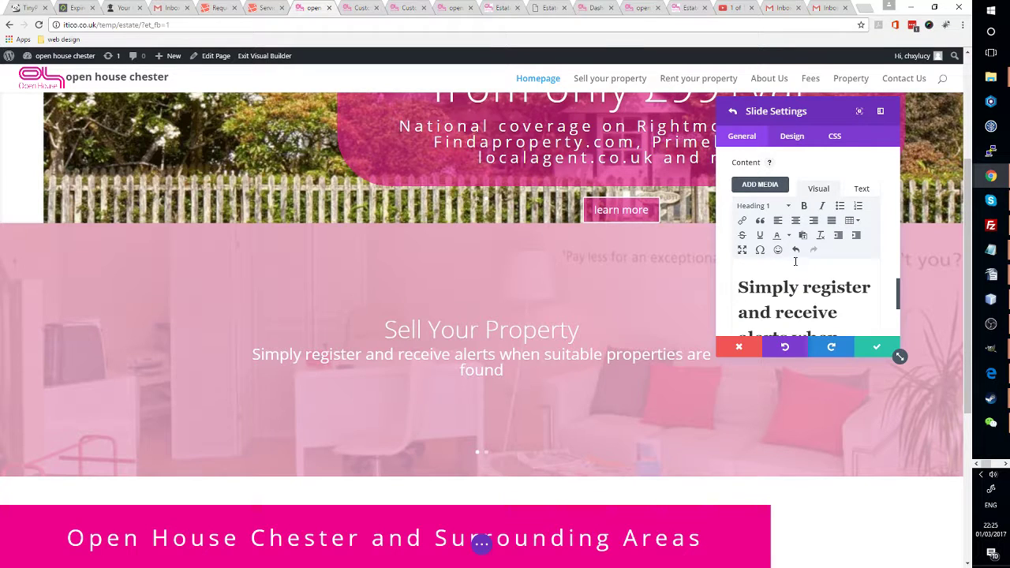
- Remove the h1 tags around the slide's body content in its HTML source and return to the visual editor
click(858, 189)
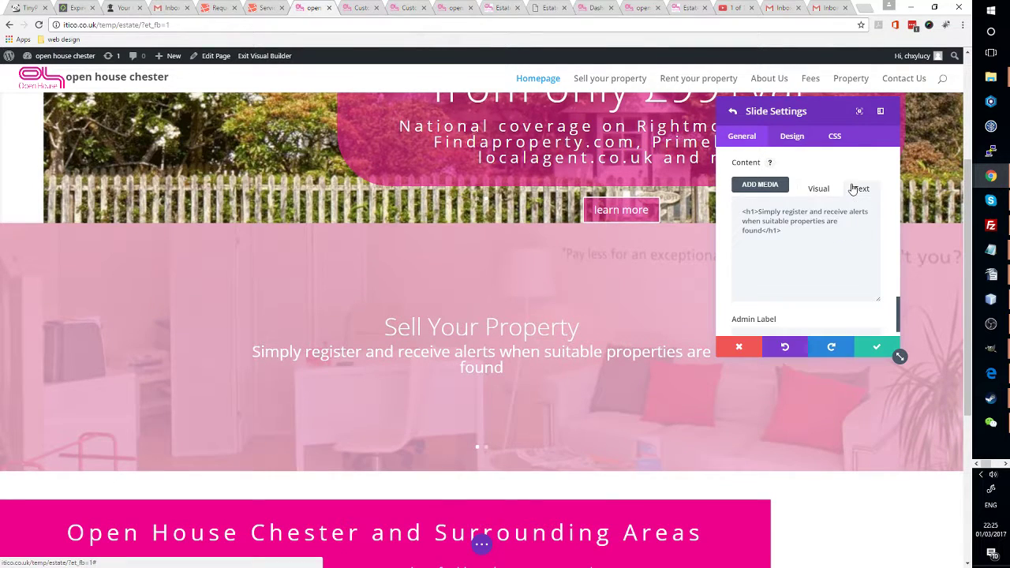
drag(759, 211, 708, 206)
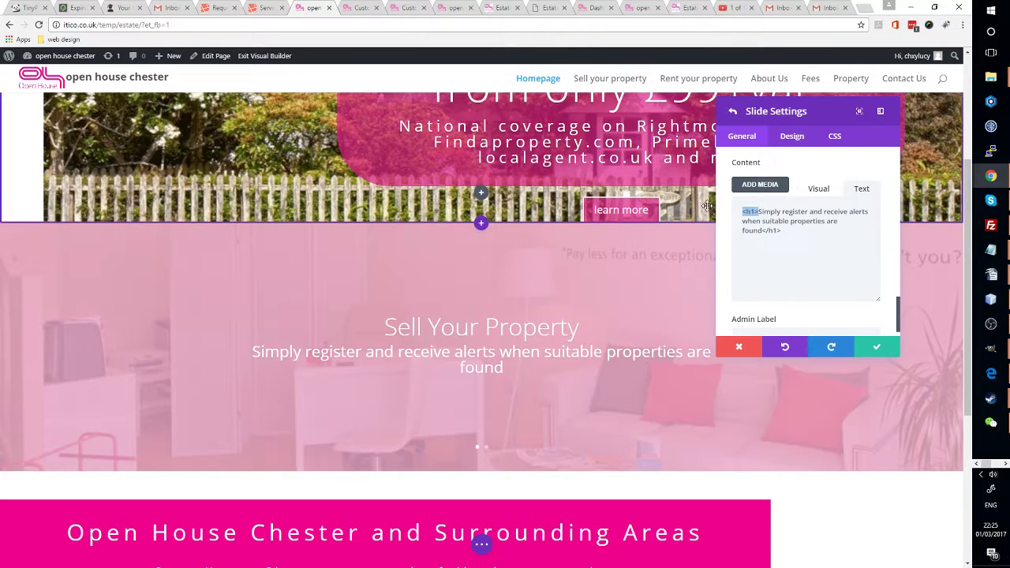
key(BackSpace)
key(BackSpace)
key(BackSpace)
key(BackSpace)
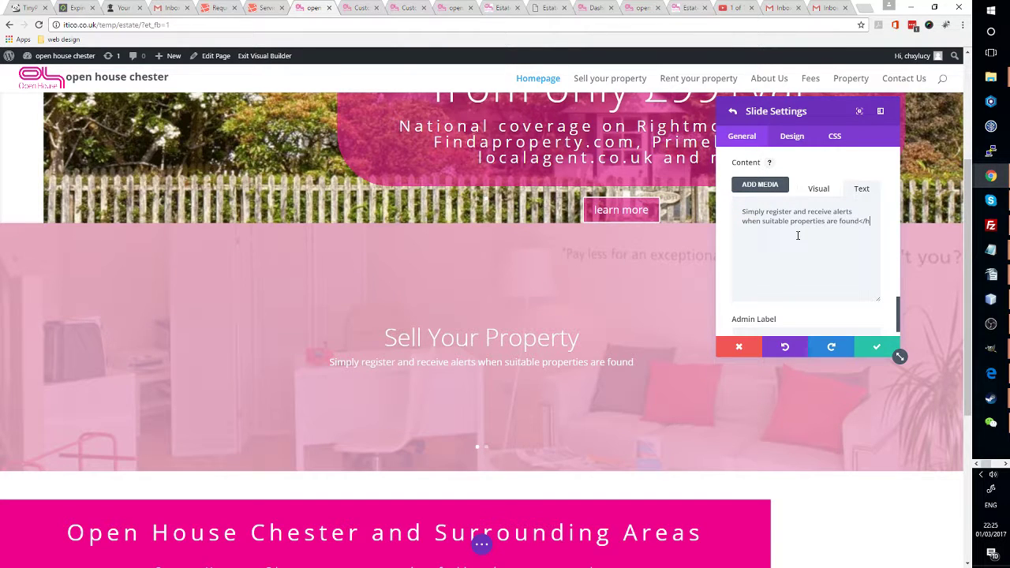
key(BackSpace)
click(813, 193)
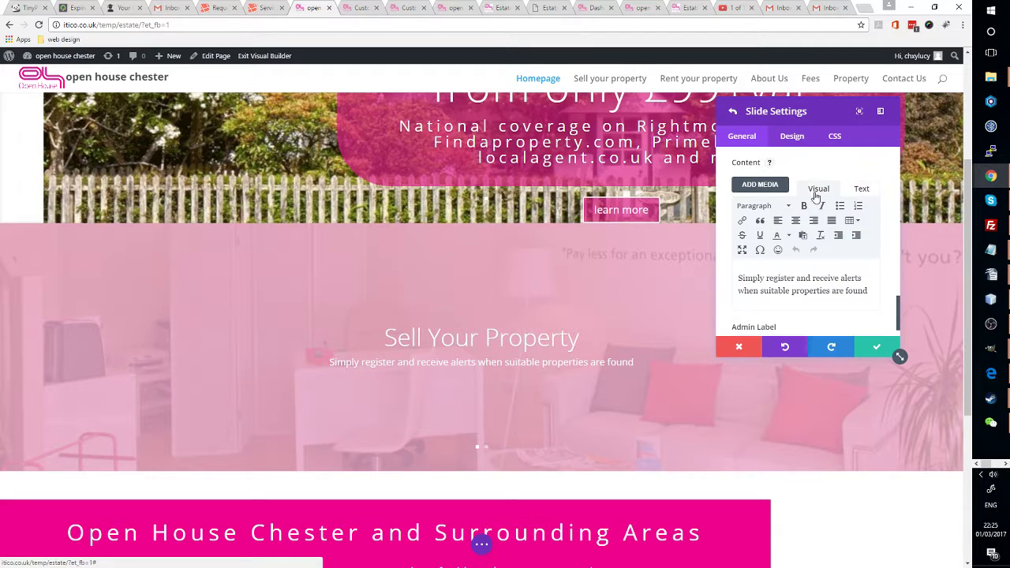
- Set the slide's body font size to 27px
click(796, 138)
scroll(790, 240, down, 2)
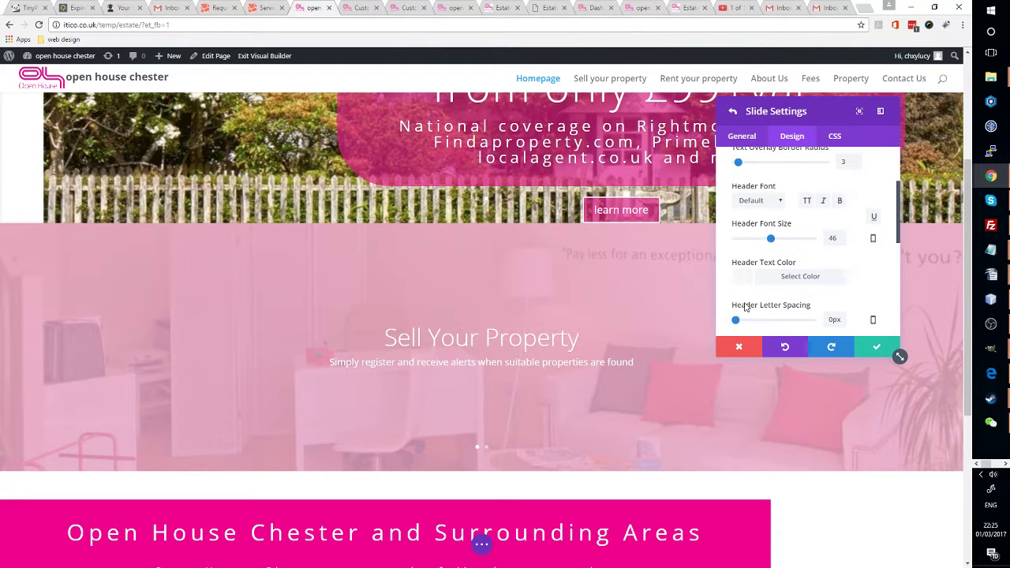
scroll(745, 307, down, 1)
scroll(744, 308, down, 2)
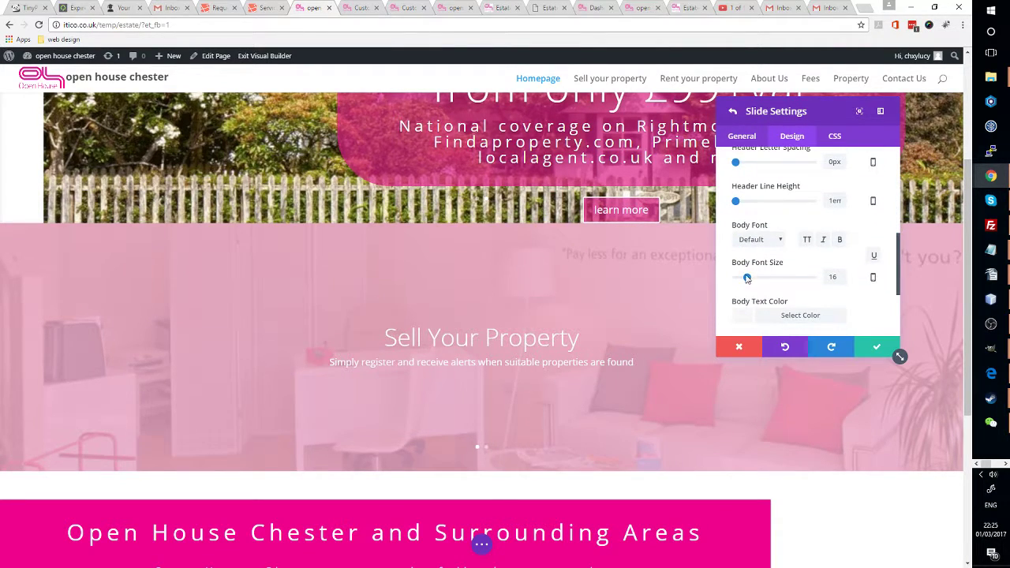
drag(747, 277, 756, 277)
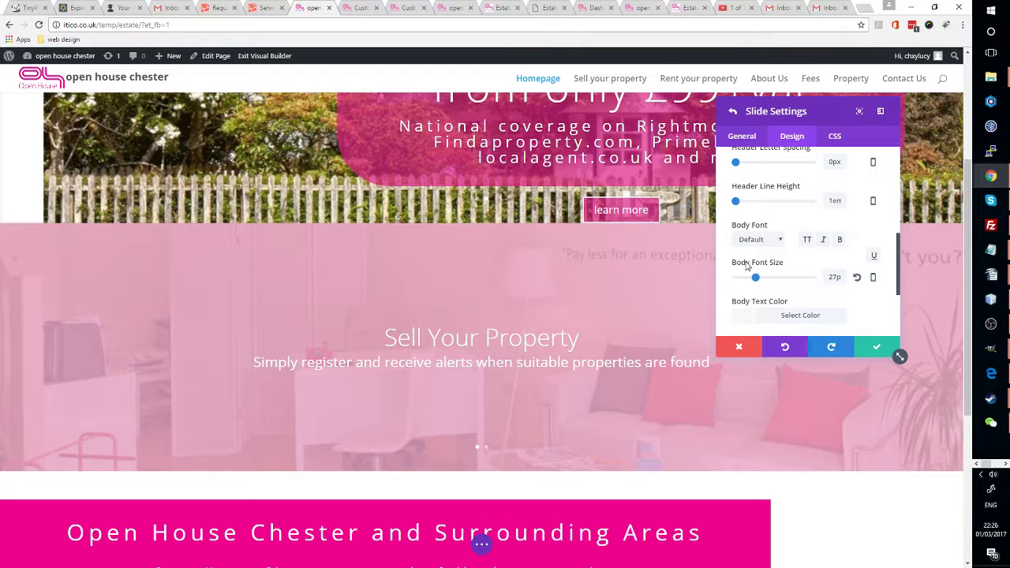
- Set the slide's button text to "learn more"
click(741, 137)
scroll(760, 224, down, 5)
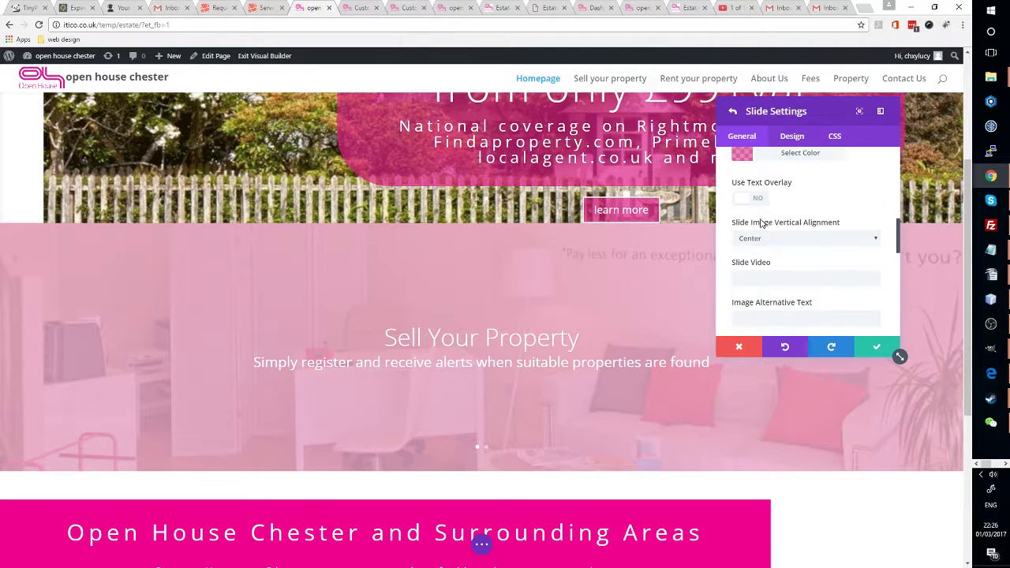
scroll(761, 223, up, 3)
click(761, 220)
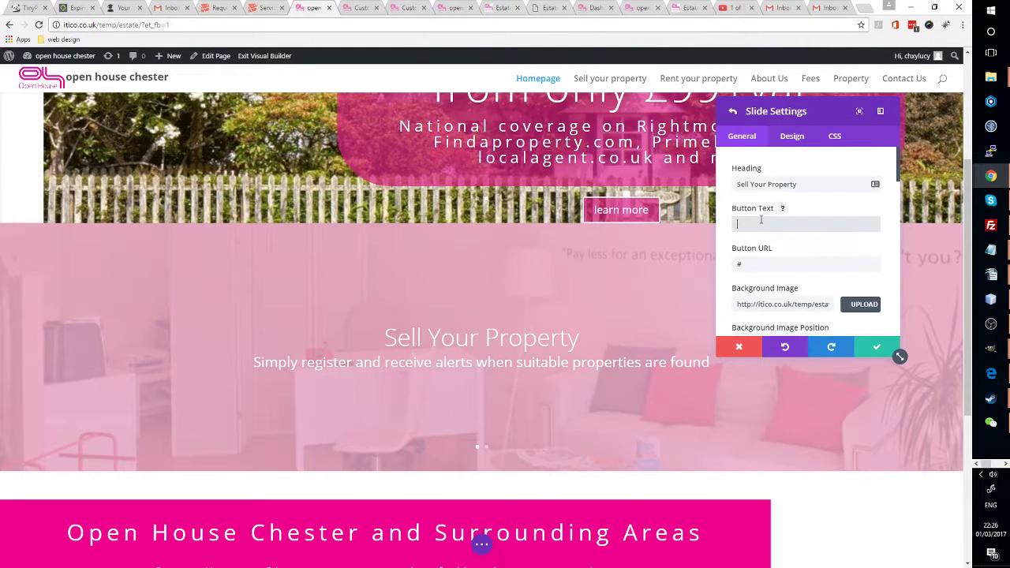
text(la)
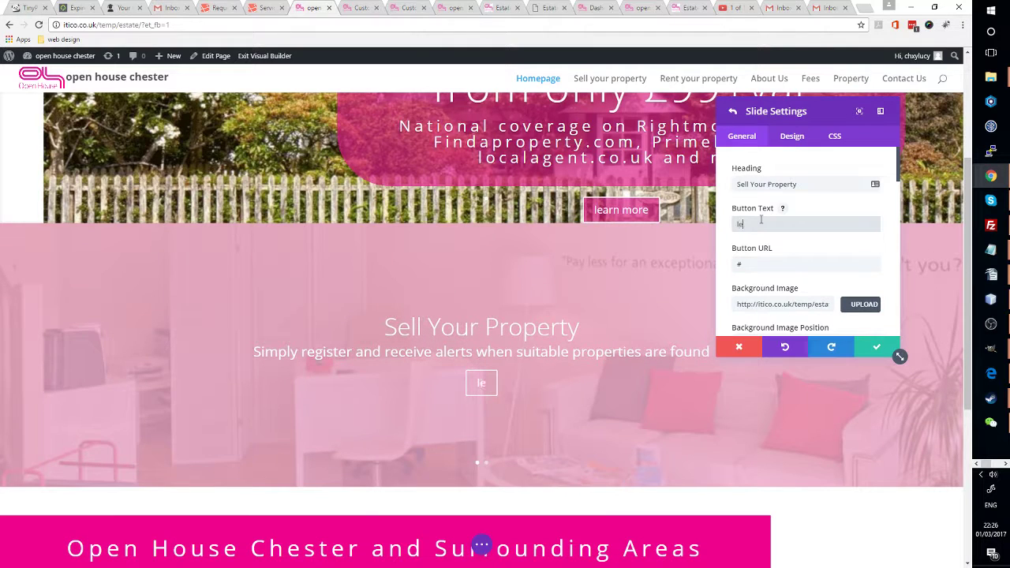
text(arn more)
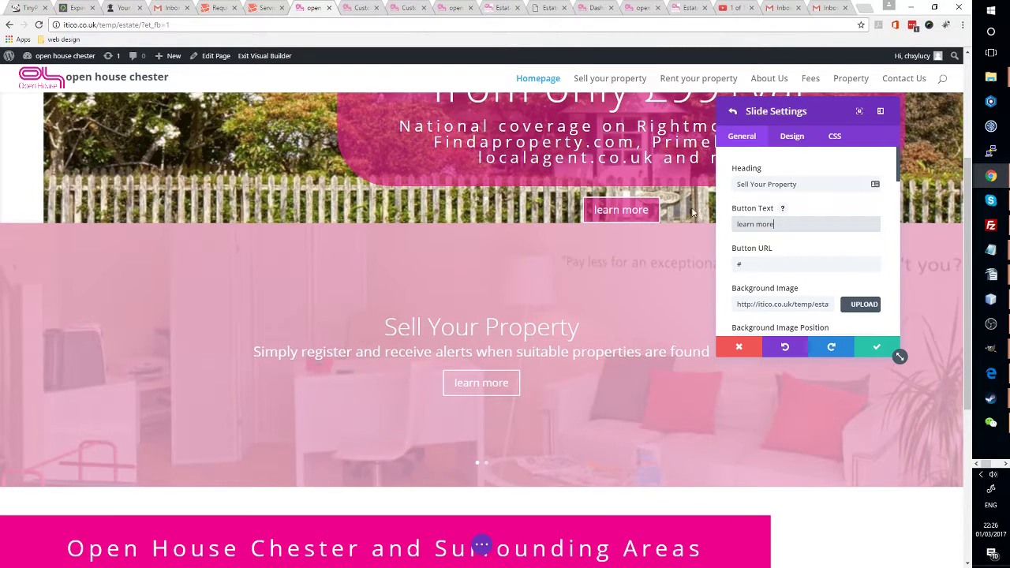
- Check the slide's body text and button design options, then save the slide settings and the page
click(795, 136)
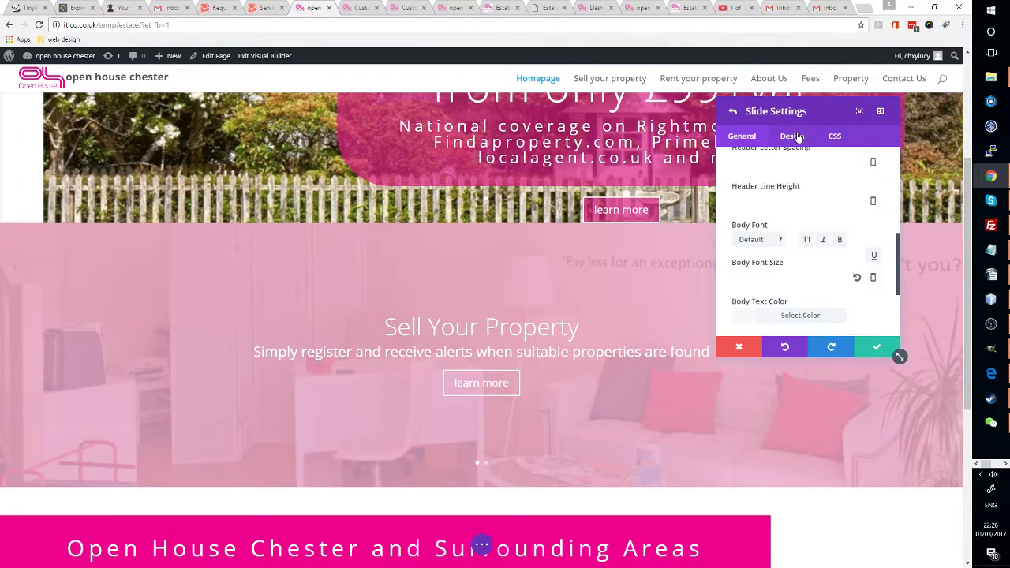
scroll(825, 242, down, 3)
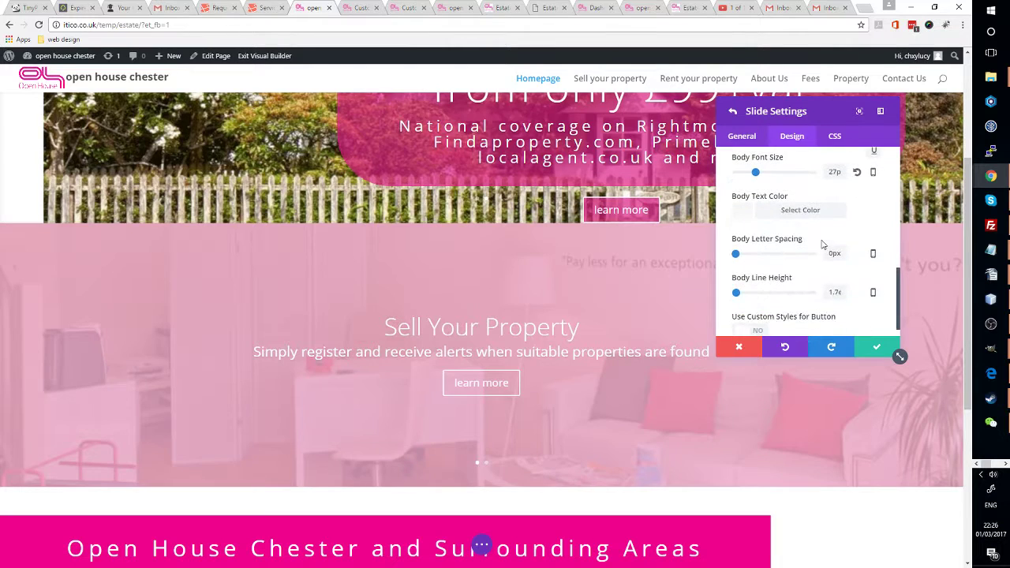
click(873, 345)
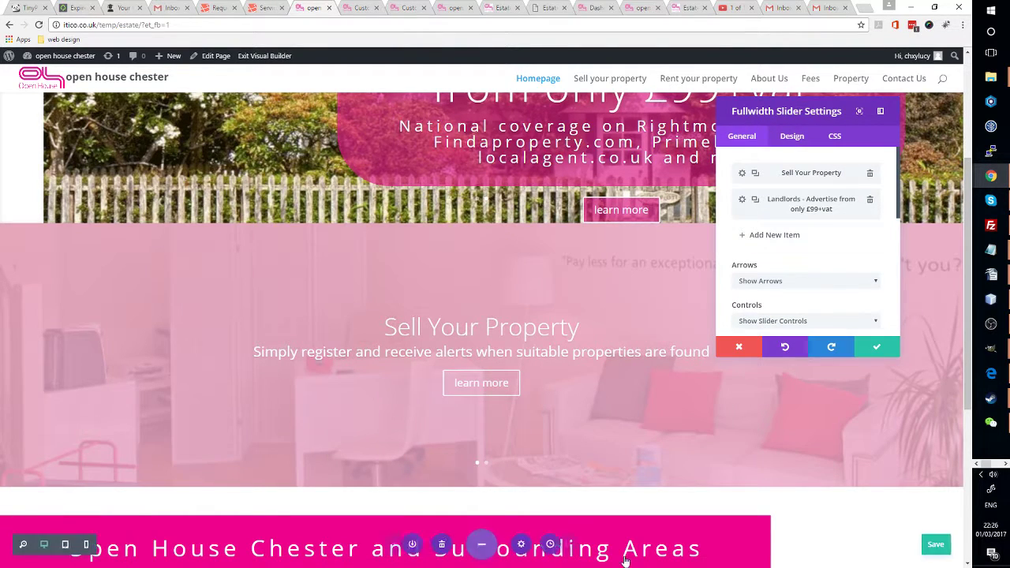
click(936, 544)
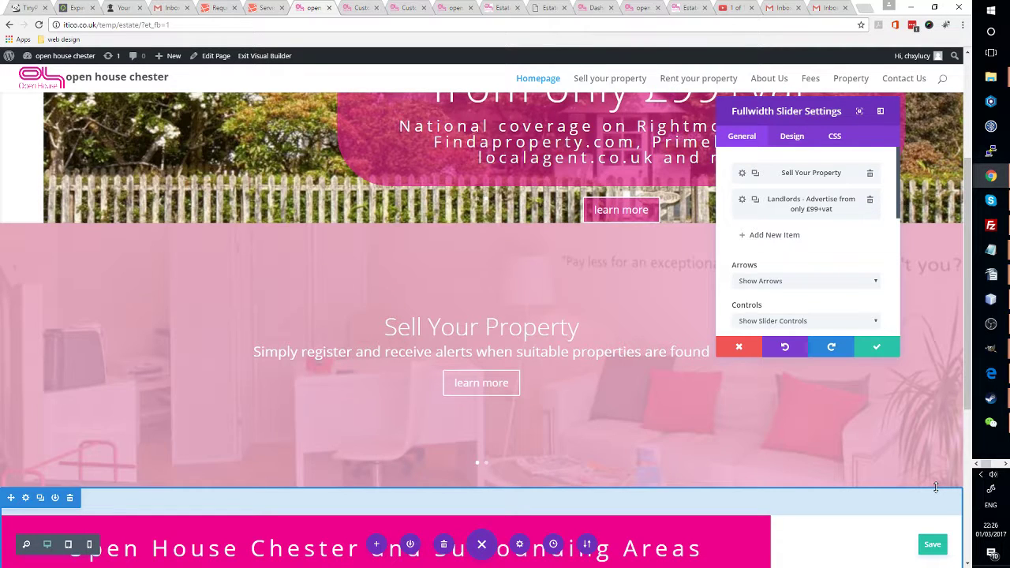
- Look through the pale slider's body text and button design settings and compare its "Sell Your Property" slide with the desktop slider's
click(791, 135)
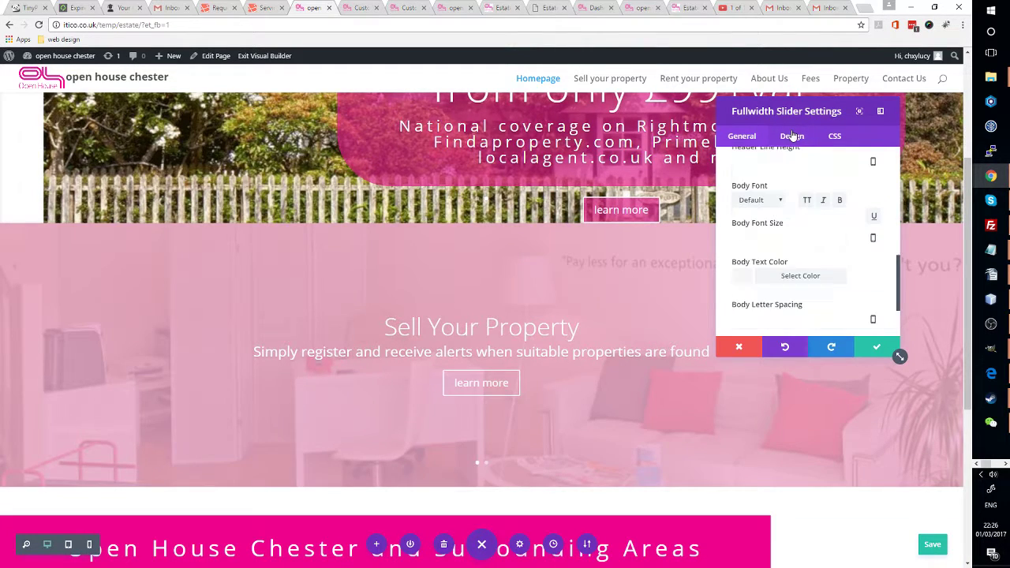
scroll(807, 252, down, 1)
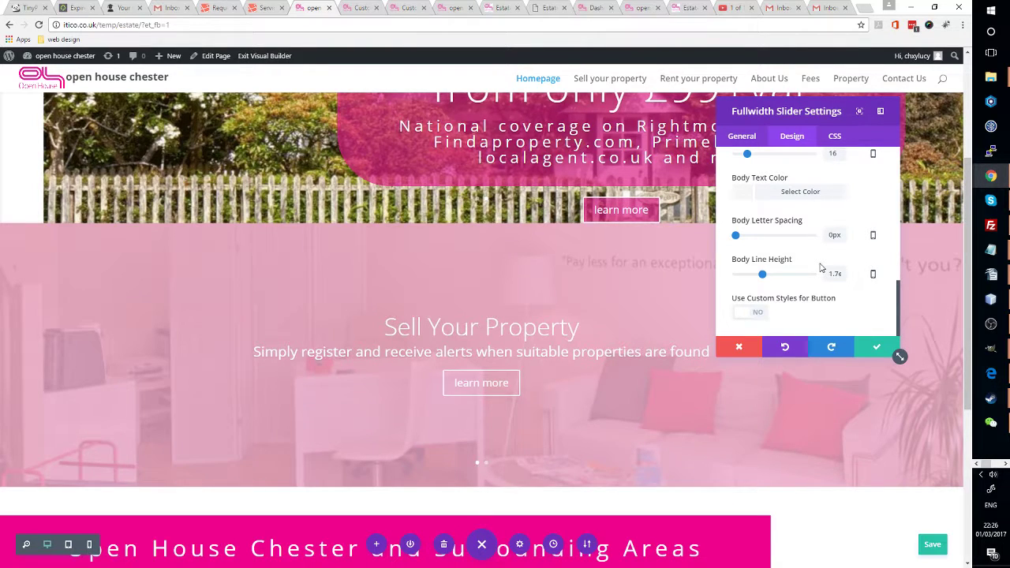
scroll(622, 266, up, 2)
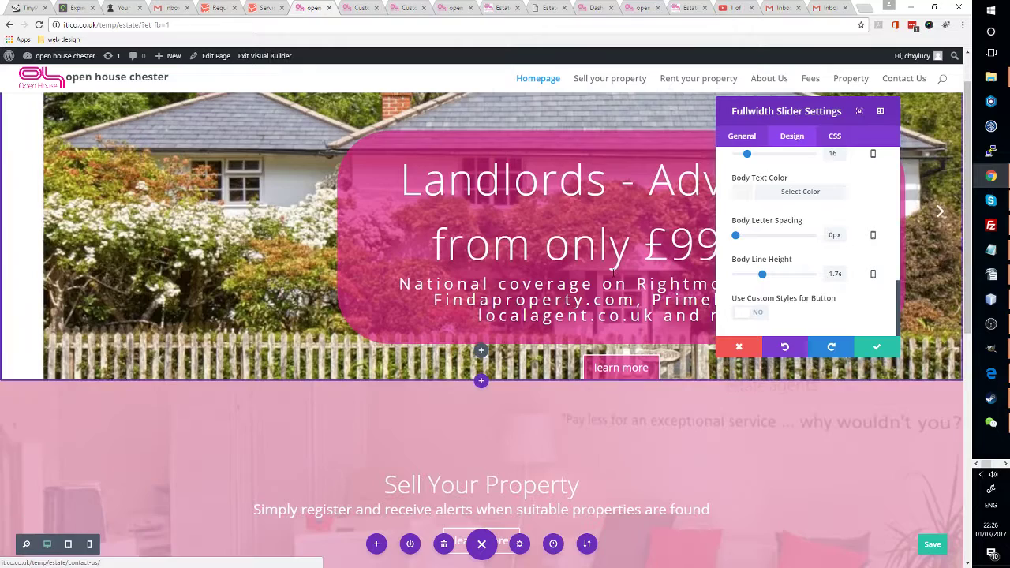
click(945, 225)
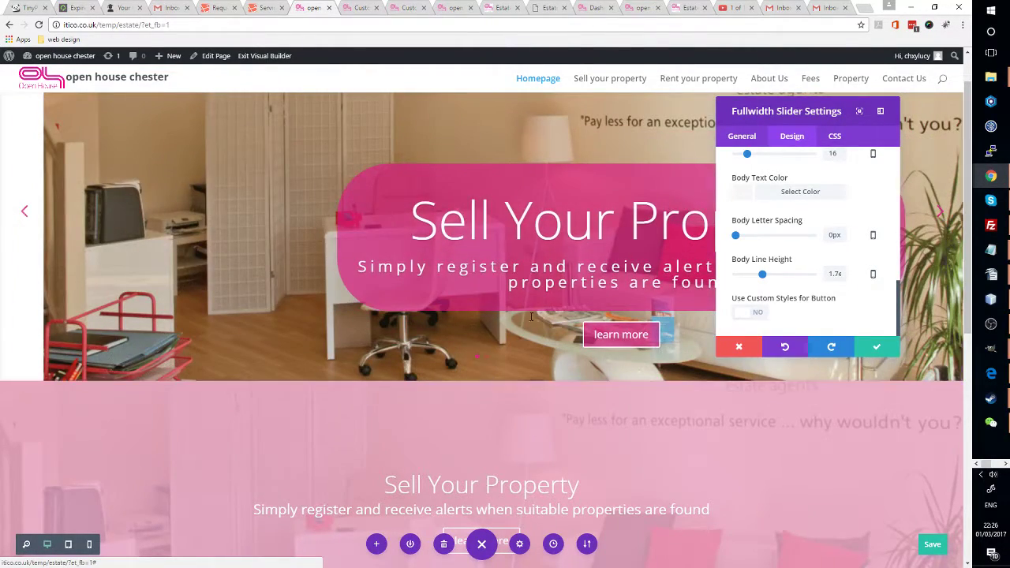
scroll(526, 323, down, 3)
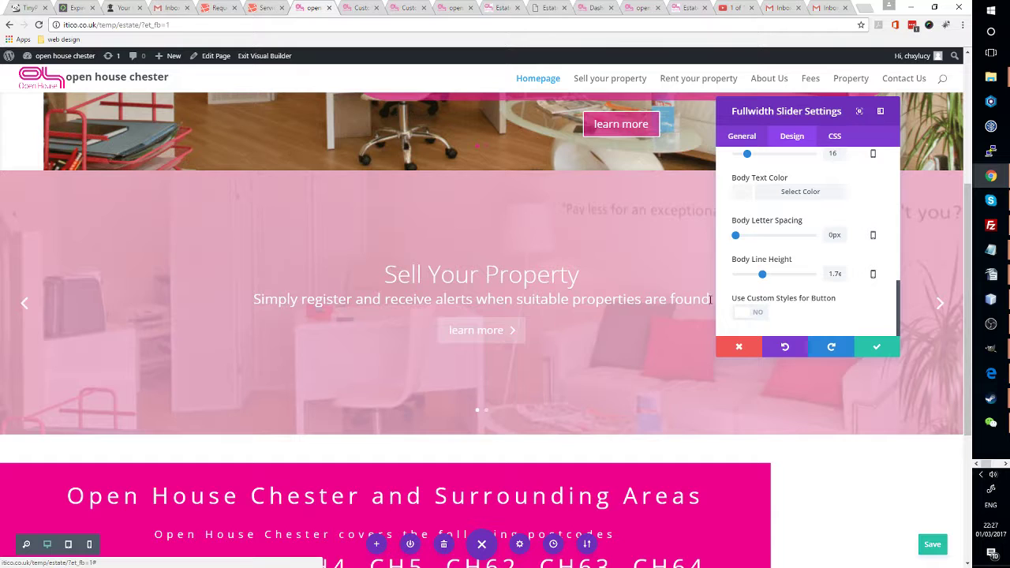
scroll(794, 276, up, 2)
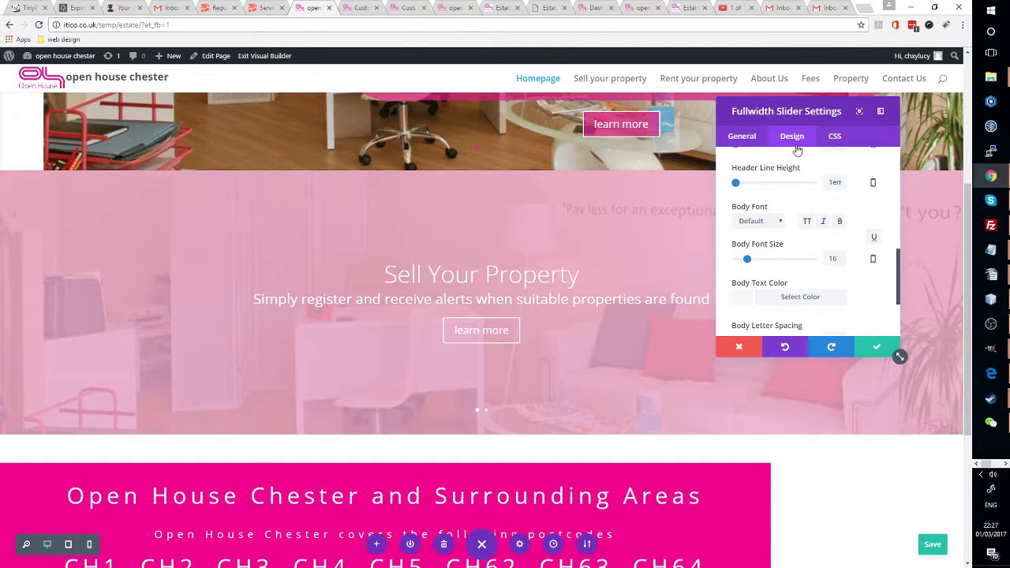
click(834, 137)
click(793, 137)
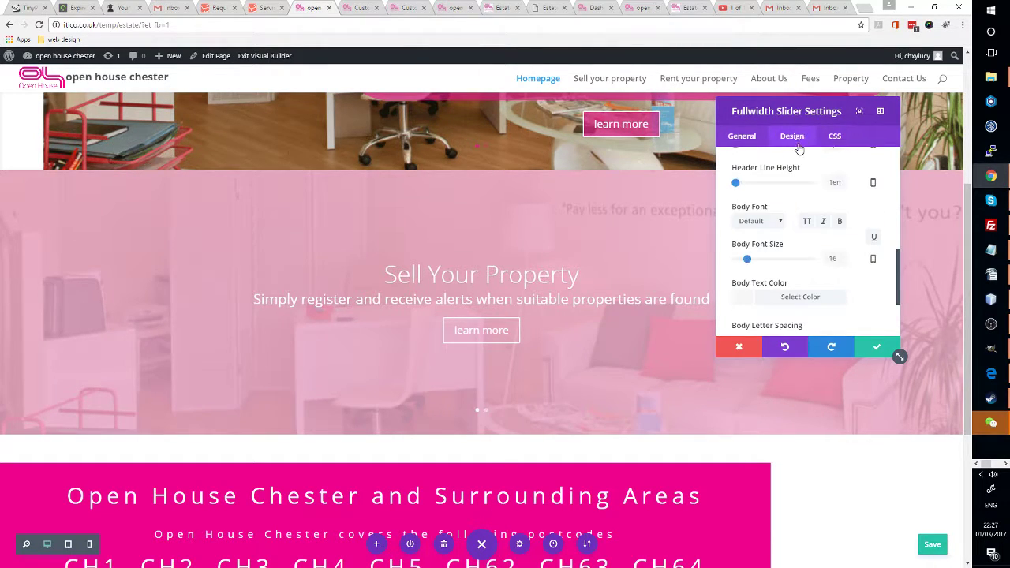
- Switch to WeChat, view the newly received phone screenshot of the site's mobile slider, and return to the page in the browser
click(991, 422)
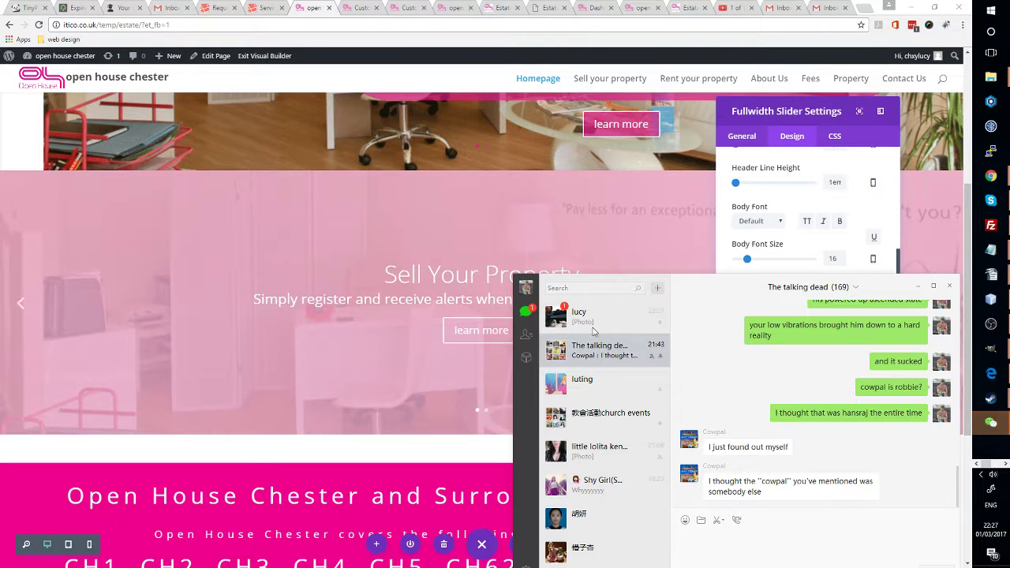
click(622, 313)
drag(714, 288, 513, 273)
click(509, 474)
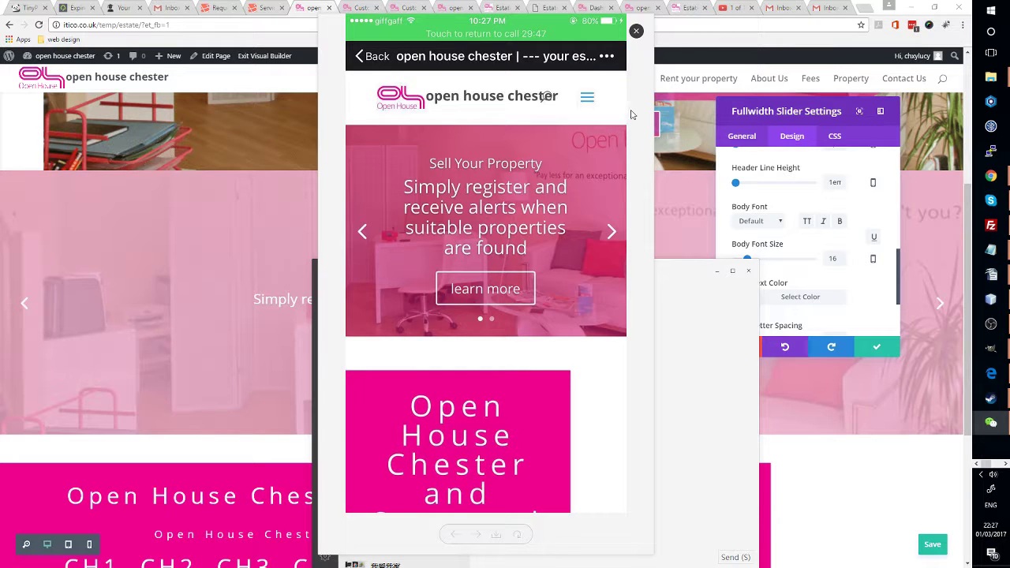
click(636, 30)
click(747, 271)
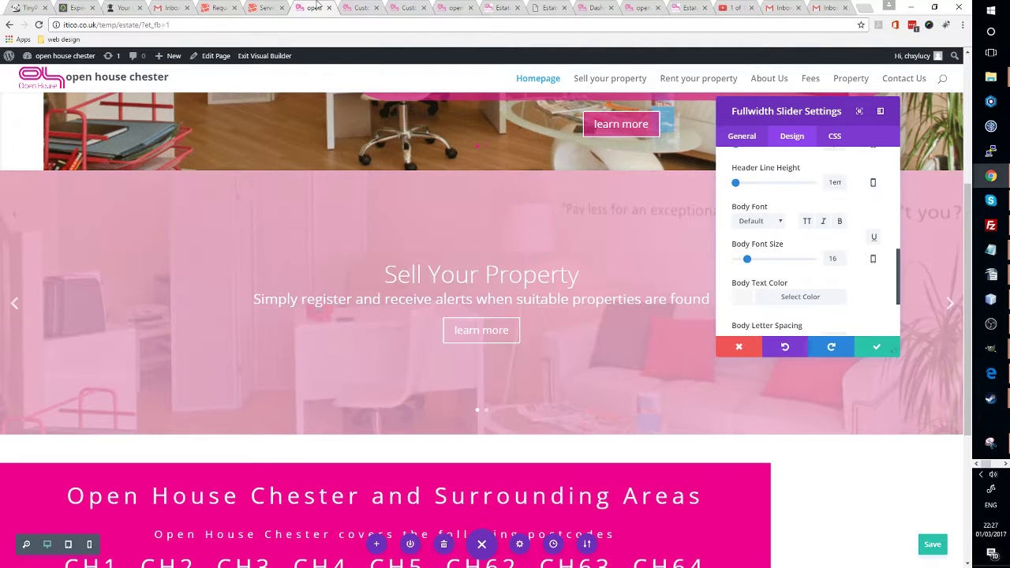
click(266, 8)
click(316, 7)
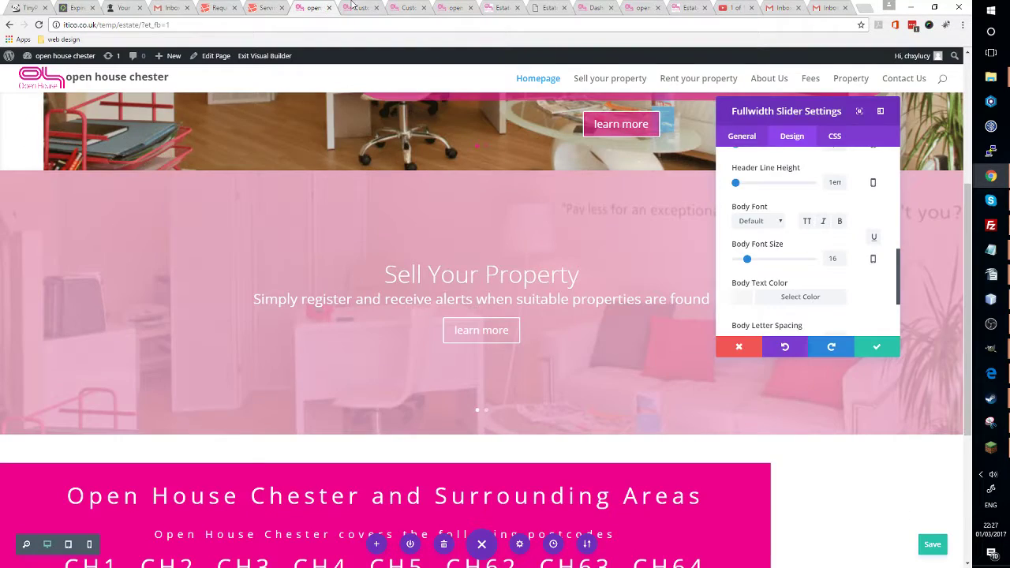
- Check the device visibility options of the bright pink "Open House Chester and Surrounding Areas" section, then save its settings and the page
click(354, 8)
click(306, 6)
scroll(462, 353, down, 3)
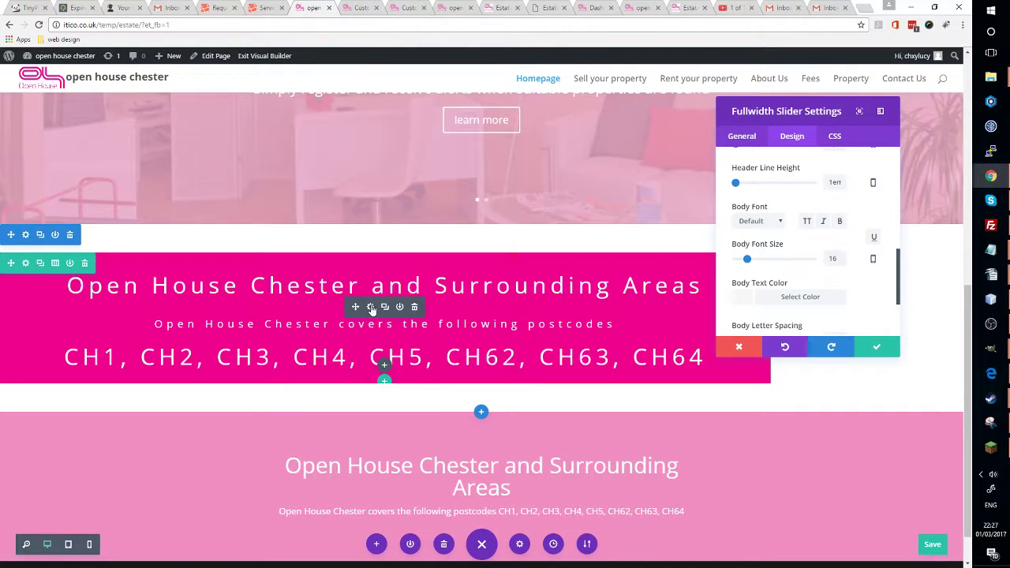
click(23, 232)
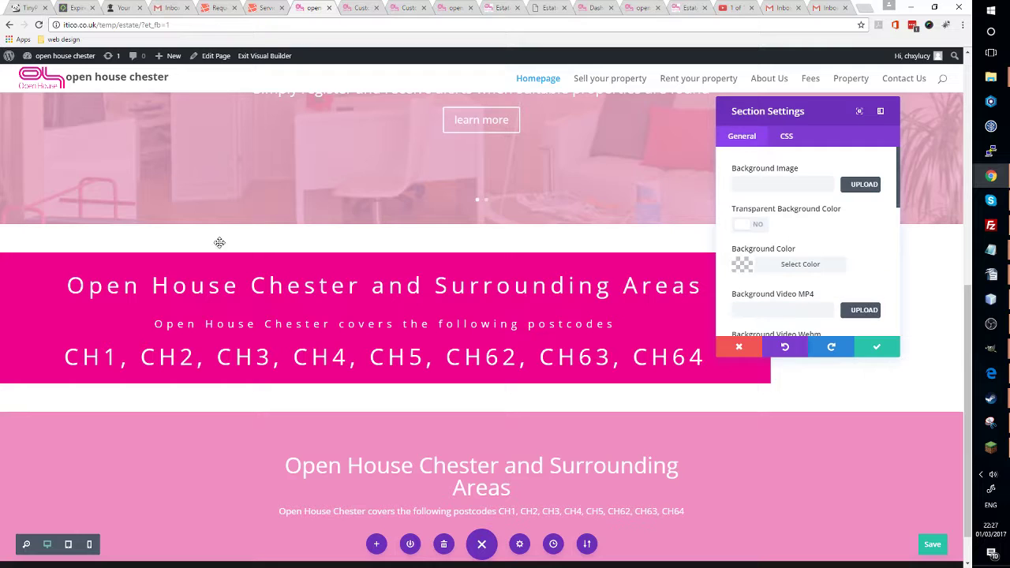
scroll(807, 280, down, 8)
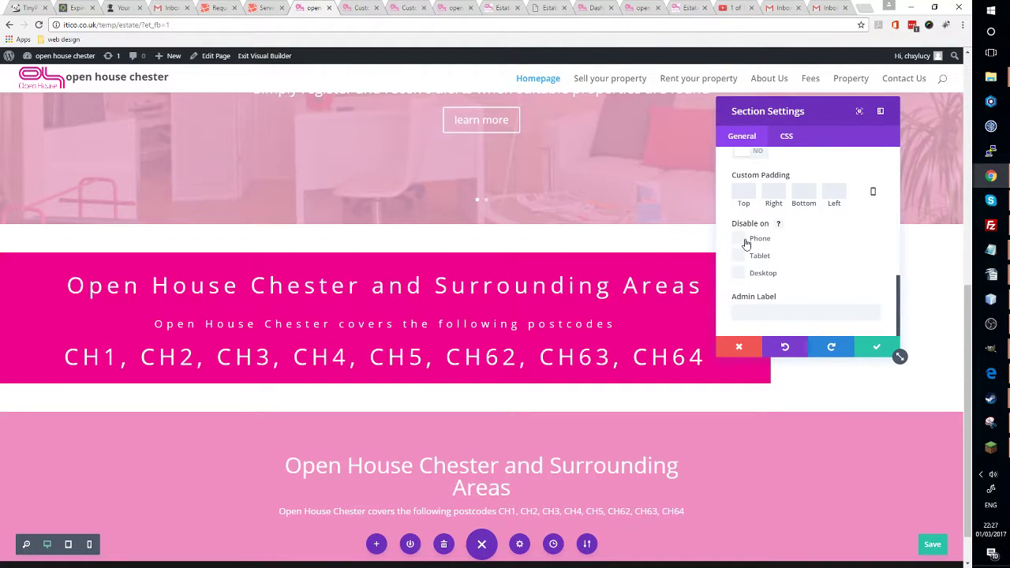
click(875, 350)
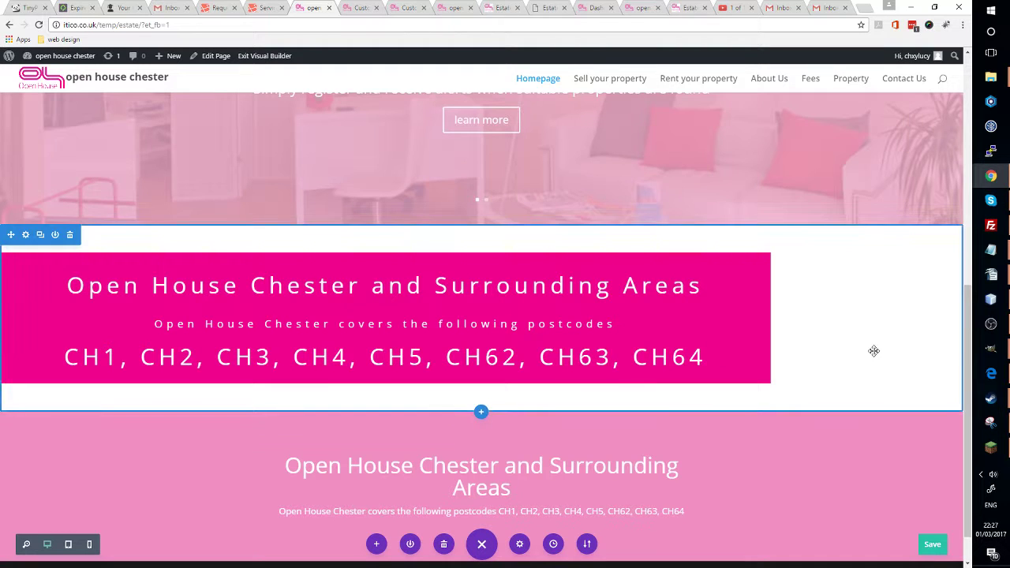
click(932, 544)
scroll(663, 433, down, 1)
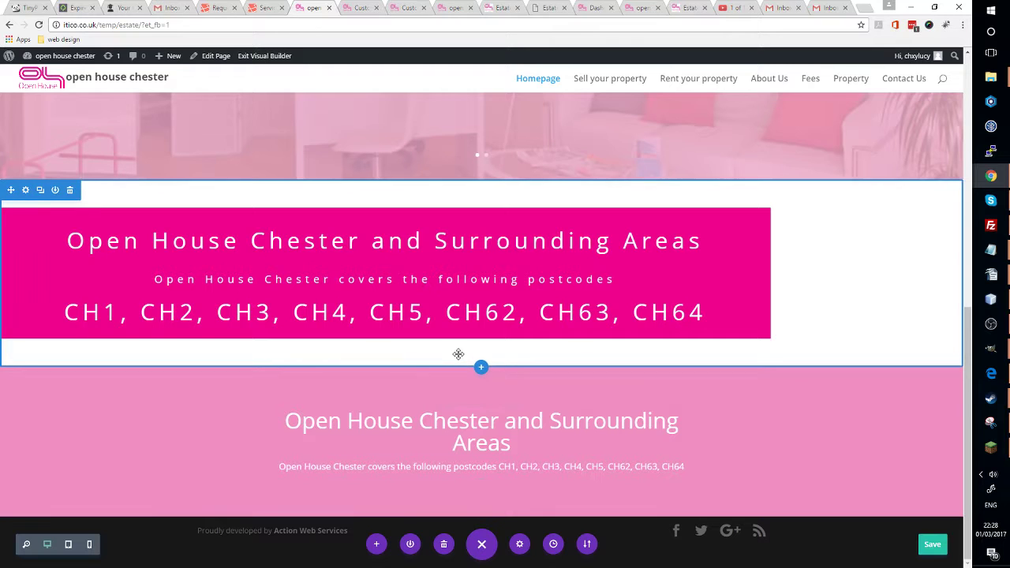
scroll(458, 354, up, 5)
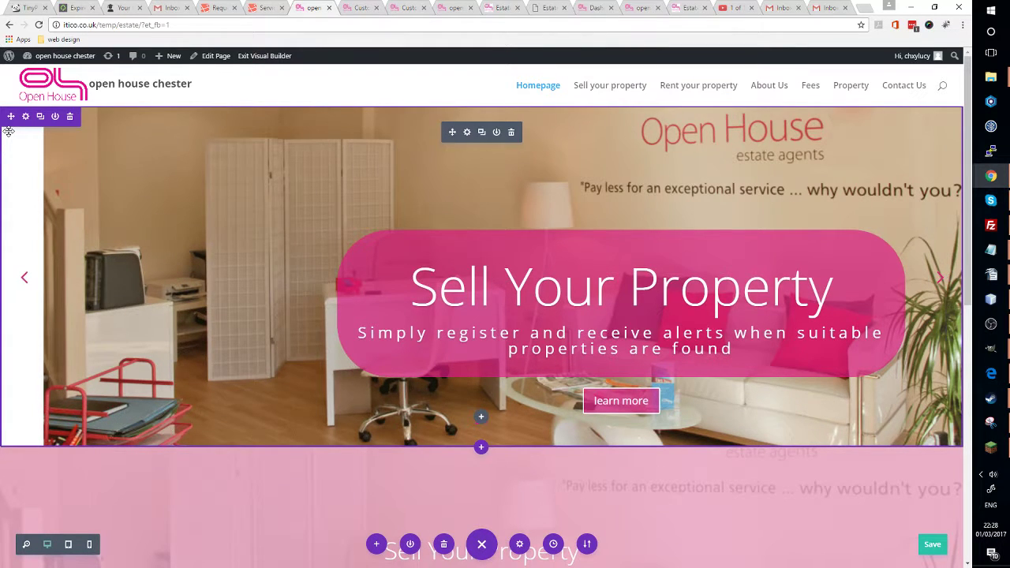
scroll(428, 232, down, 6)
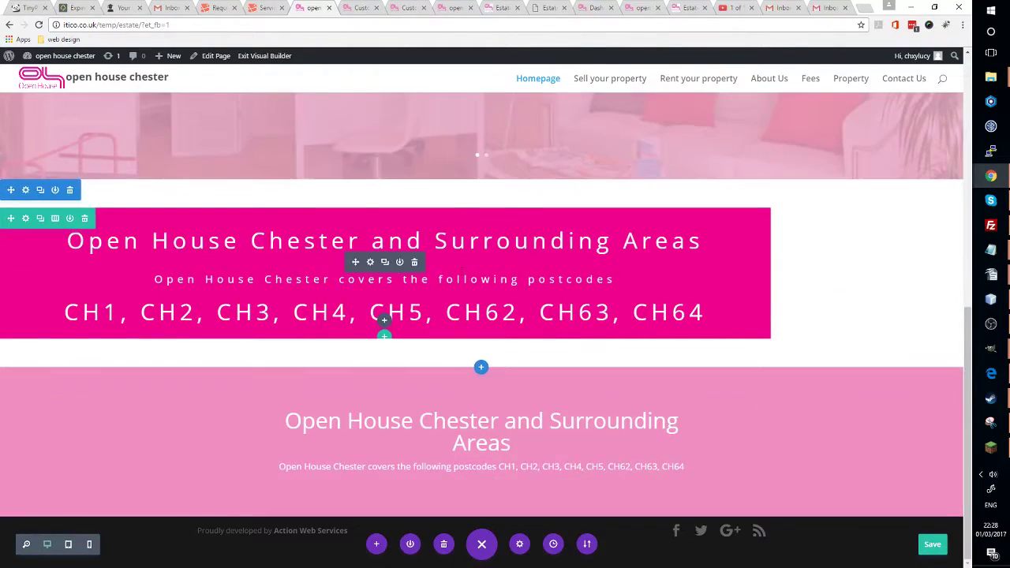
scroll(424, 267, up, 5)
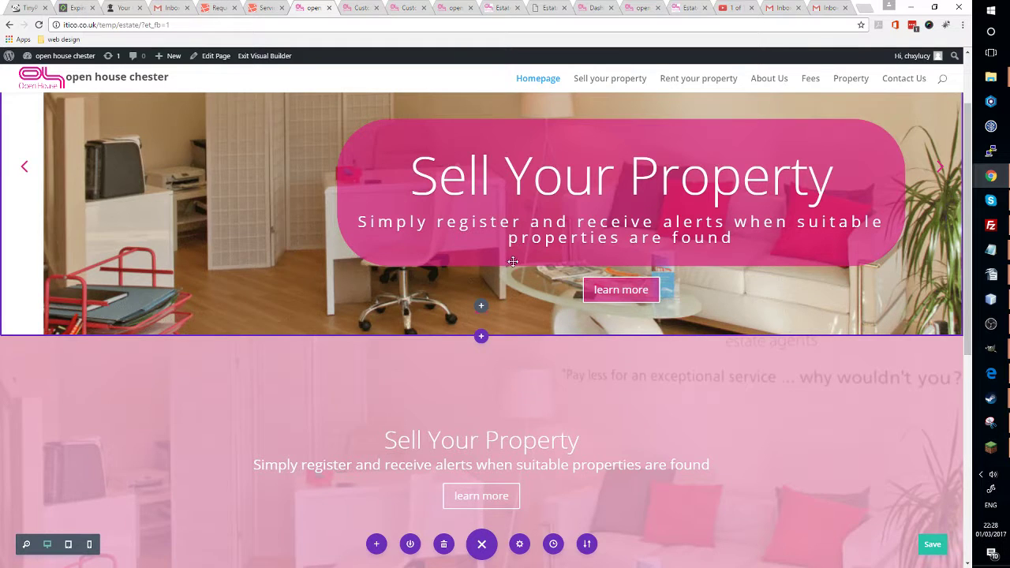
scroll(513, 261, down, 5)
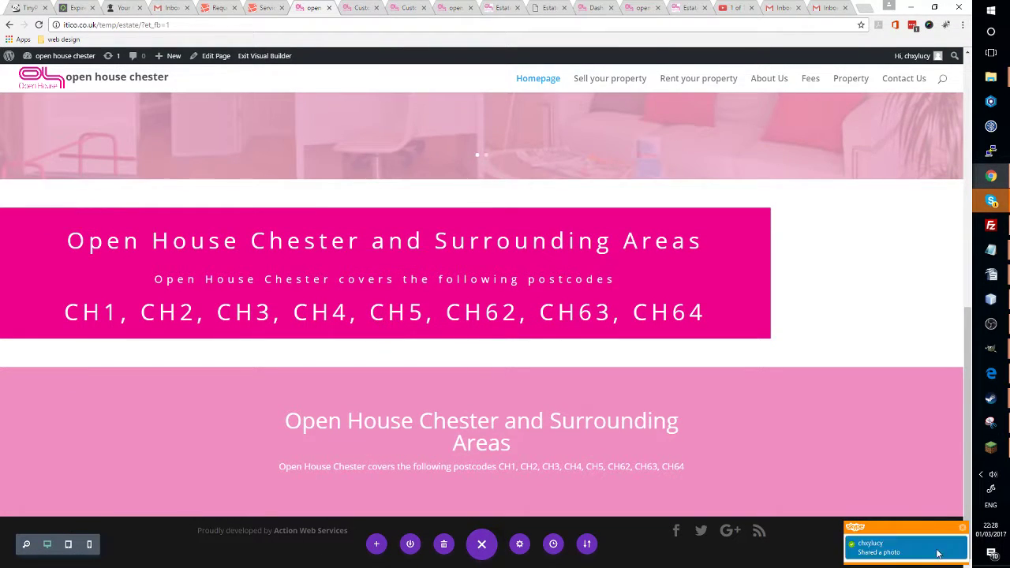
- Switch to Skype, open the newly shared phone screenshot, examine the mobile header and slider up close, and return to the page in the browser
click(921, 538)
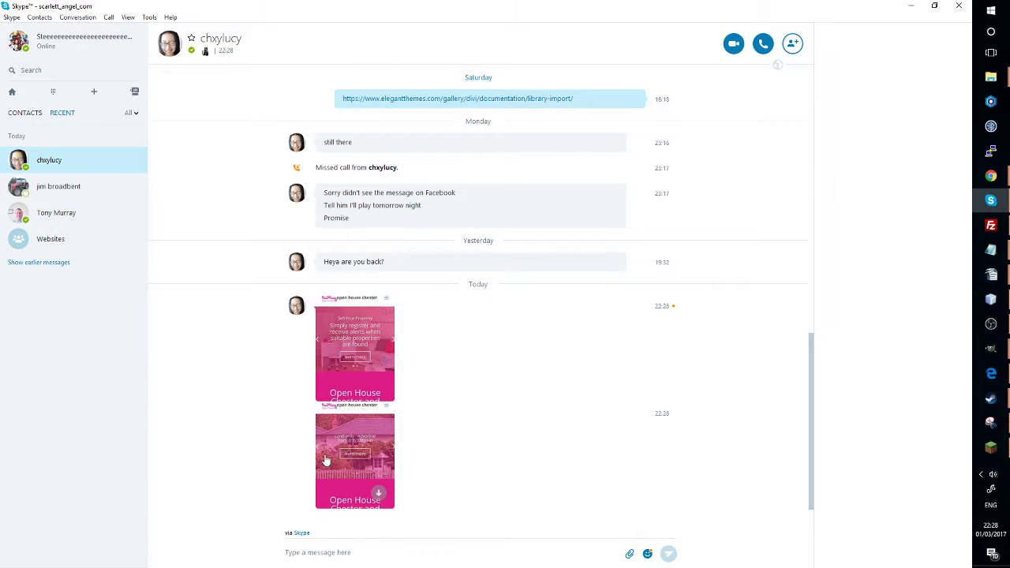
click(387, 339)
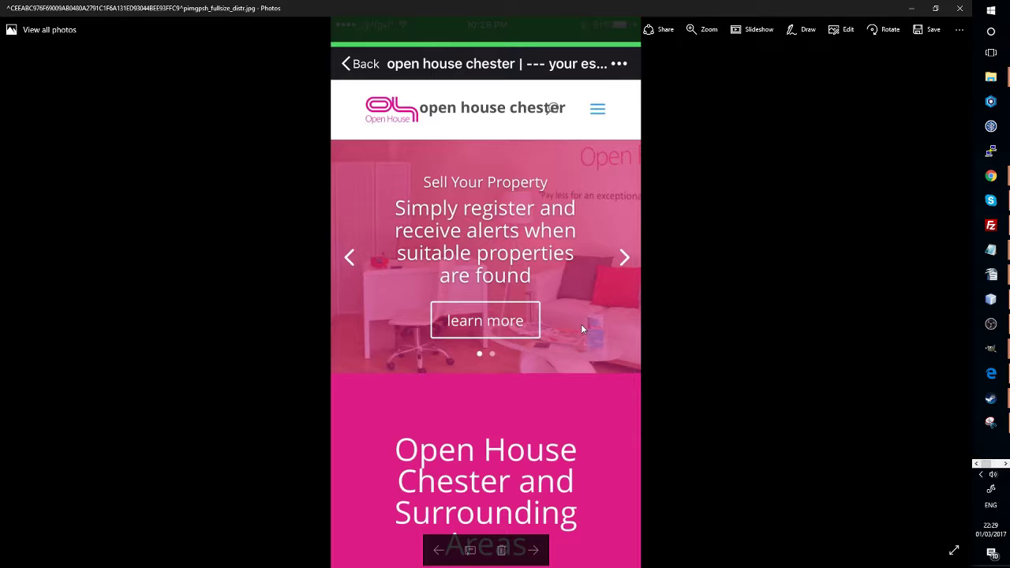
scroll(562, 123, up, 5)
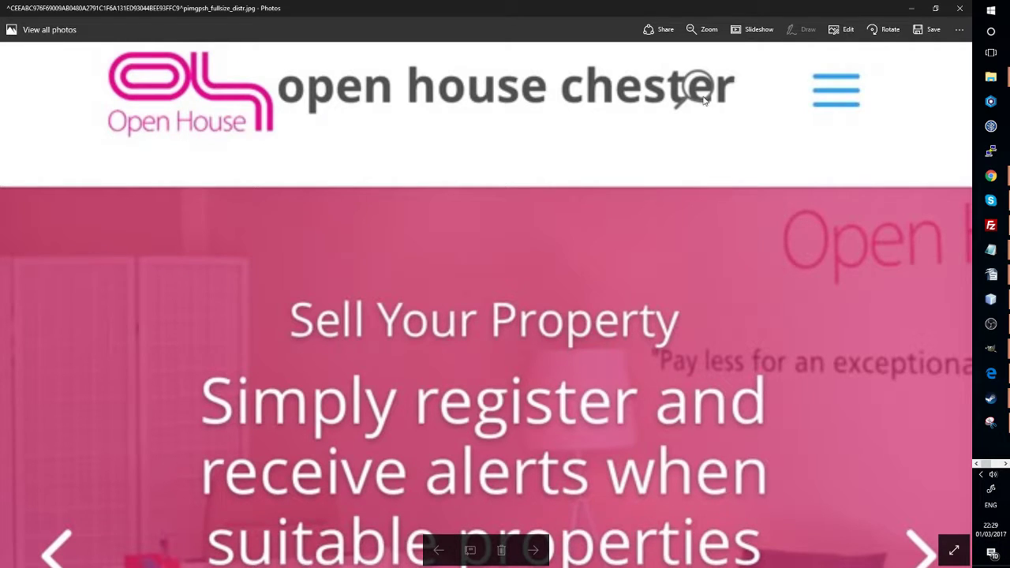
scroll(705, 99, down, 4)
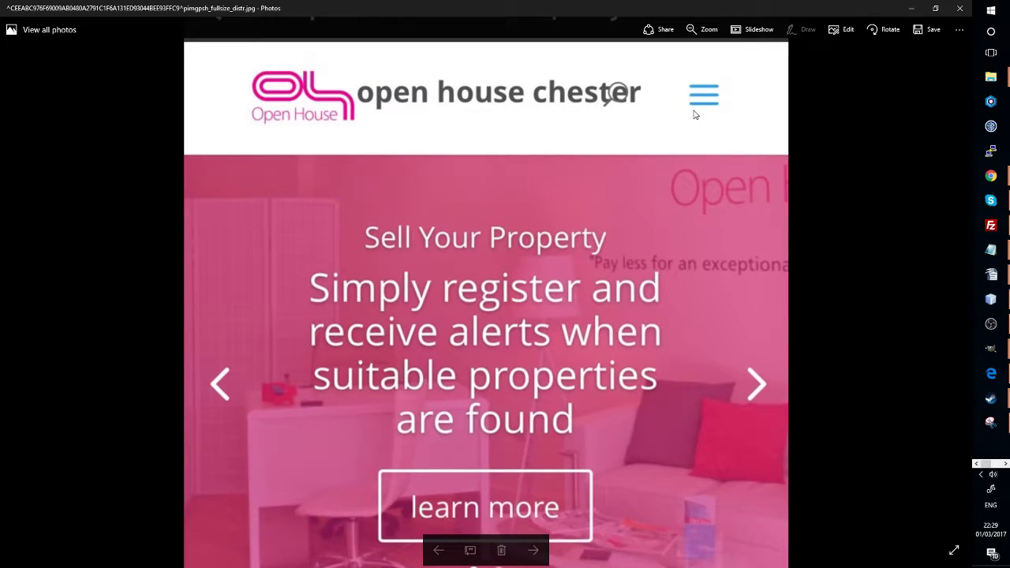
scroll(695, 115, down, 3)
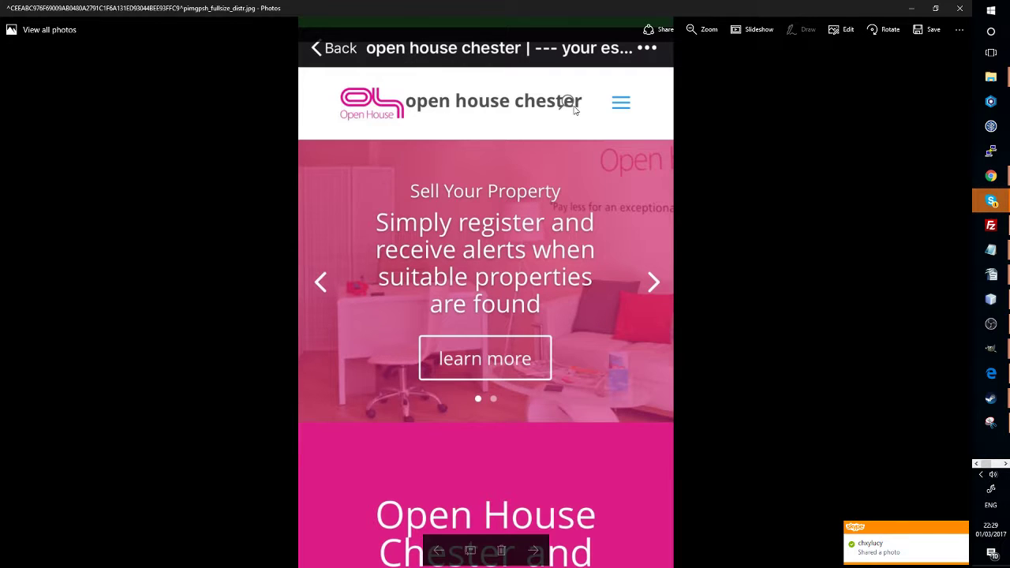
click(910, 9)
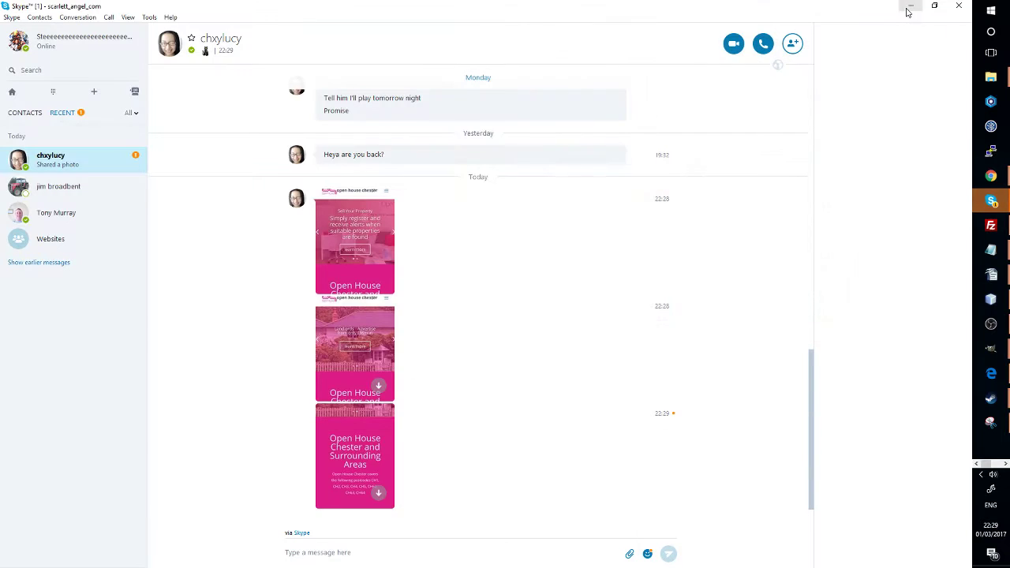
click(910, 6)
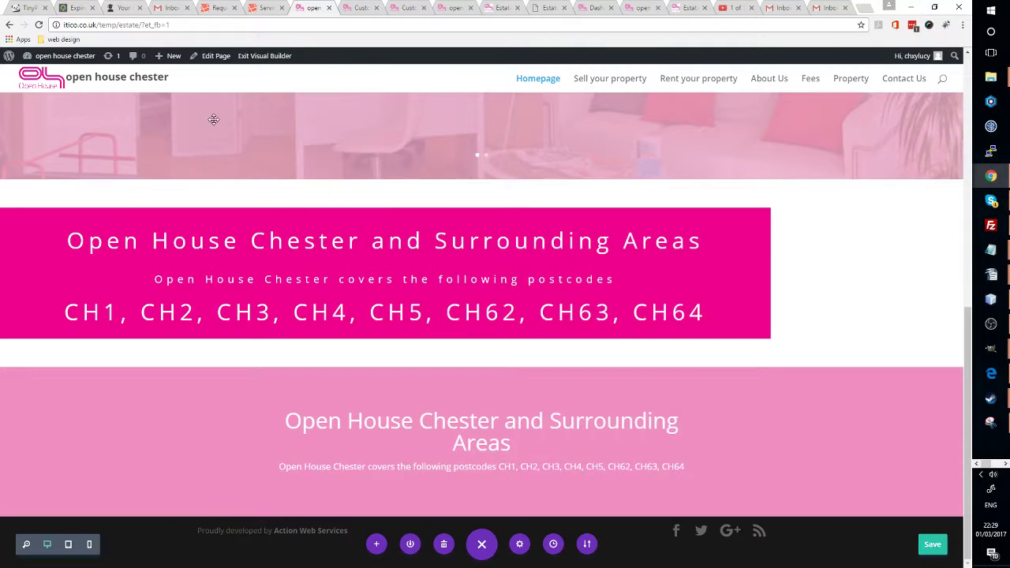
- Go to the theme customizer, look through the Site Identity and Typography settings, and open the Layout Settings
scroll(118, 103, up, 1)
mouse_move(65, 56)
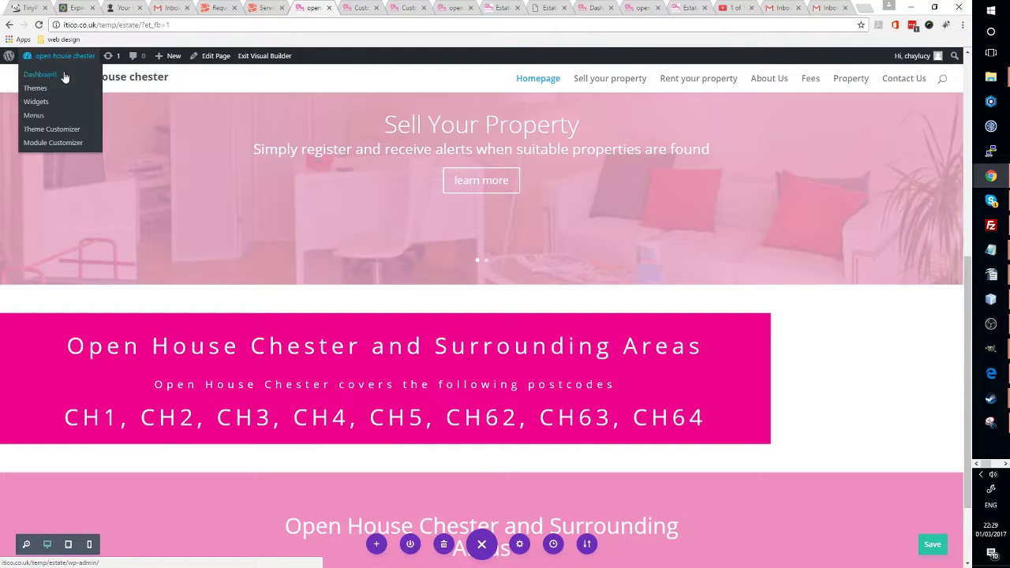
click(91, 128)
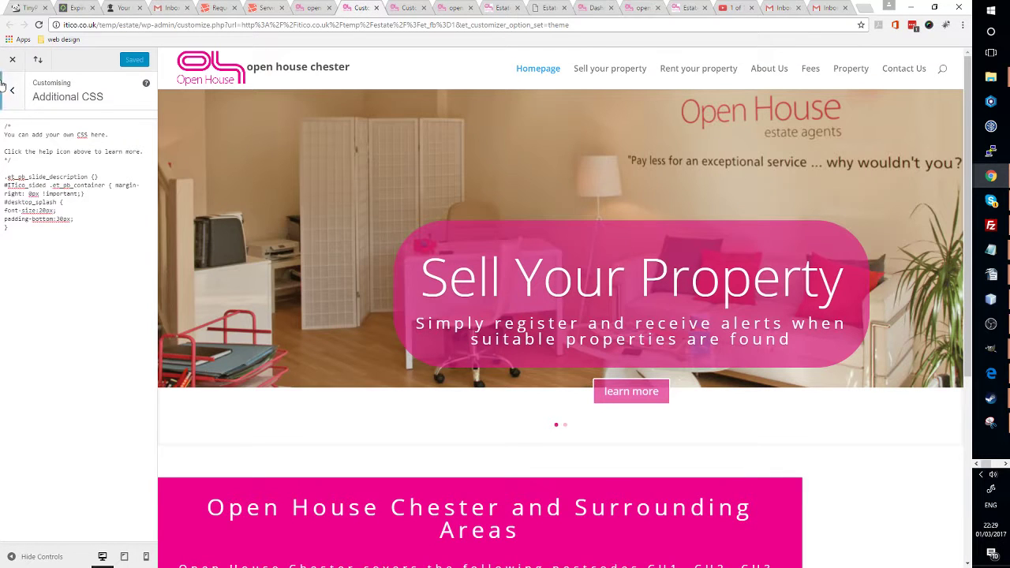
click(11, 90)
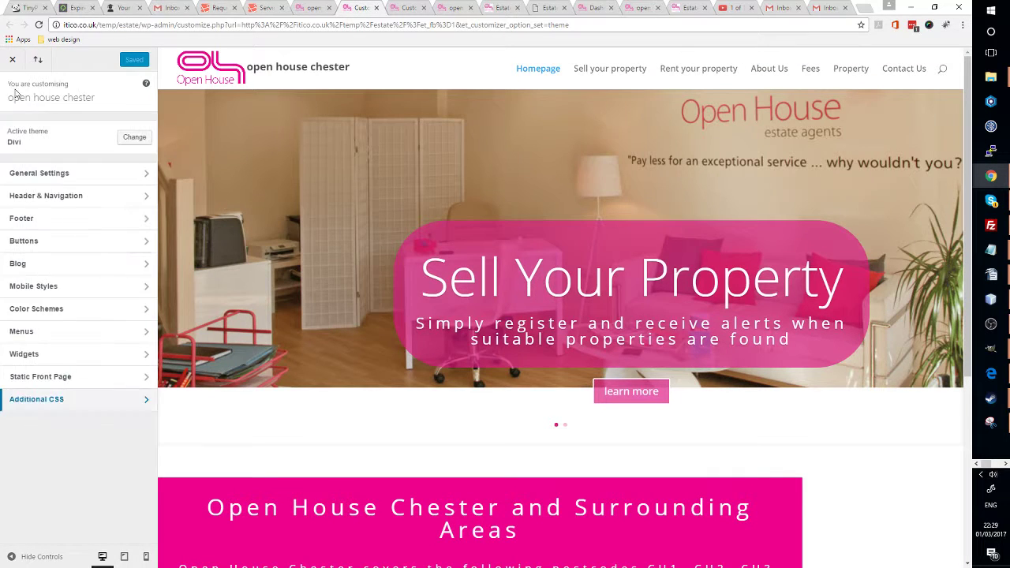
click(50, 174)
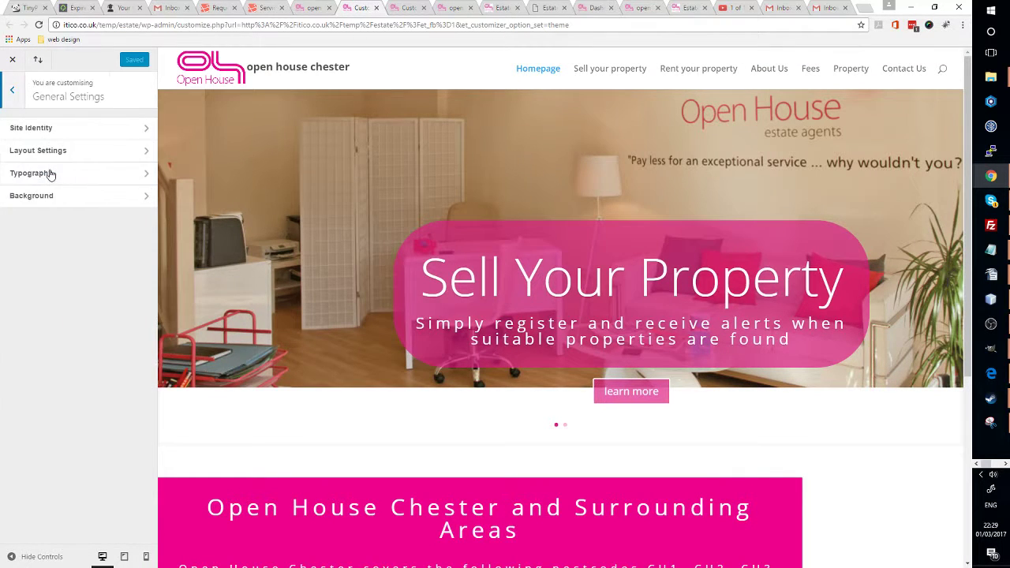
click(67, 131)
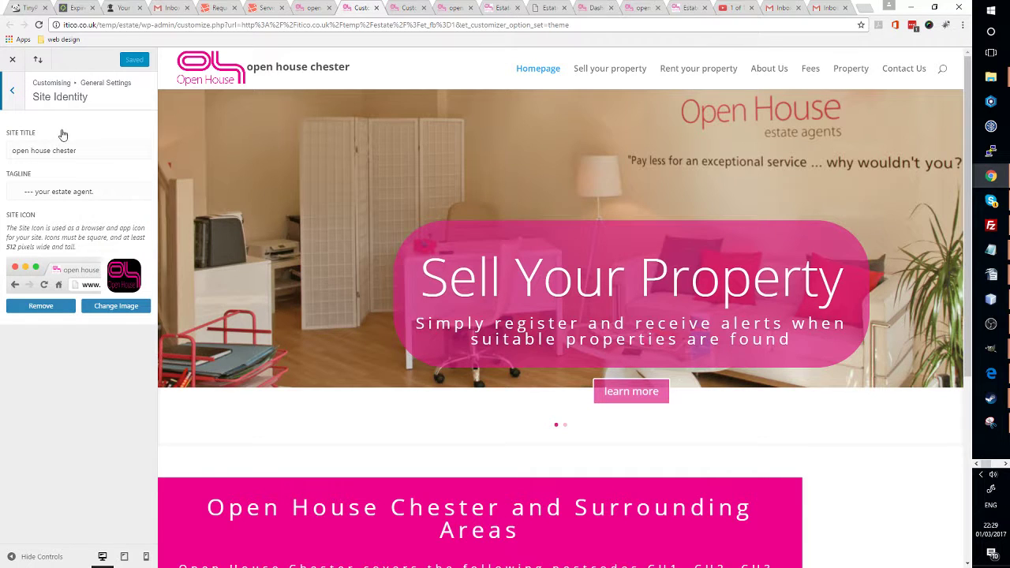
click(12, 90)
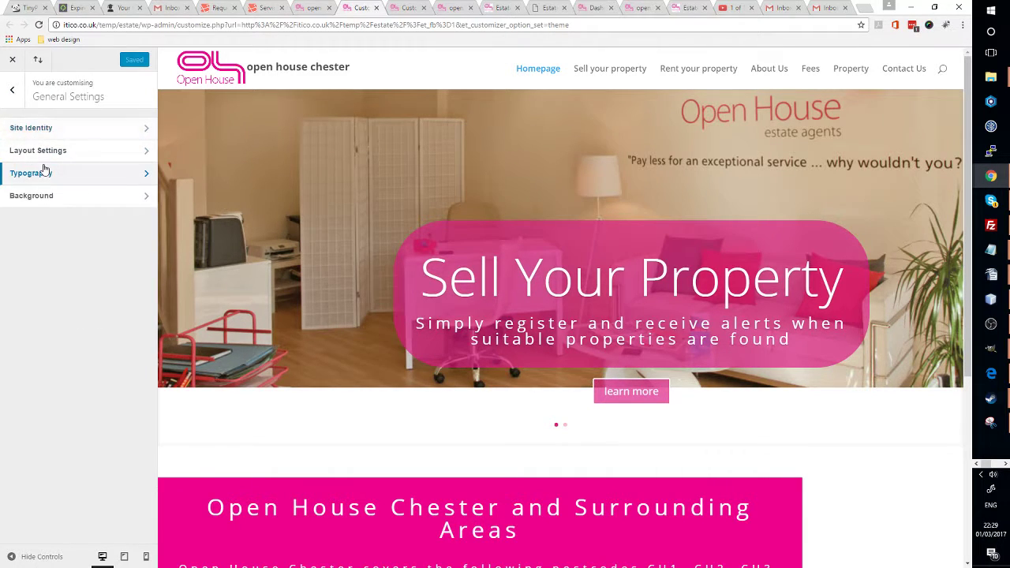
click(45, 168)
click(12, 91)
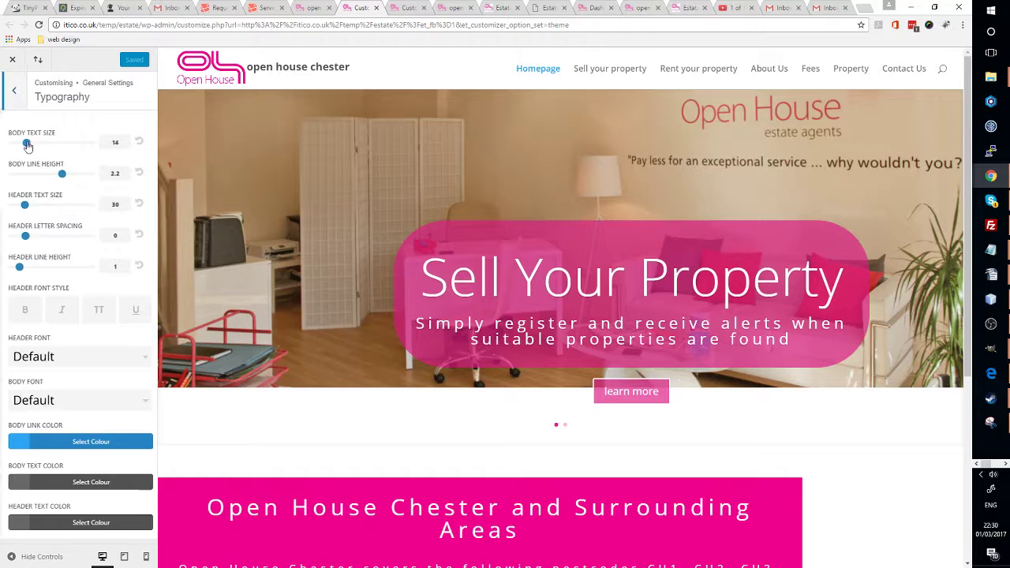
click(75, 151)
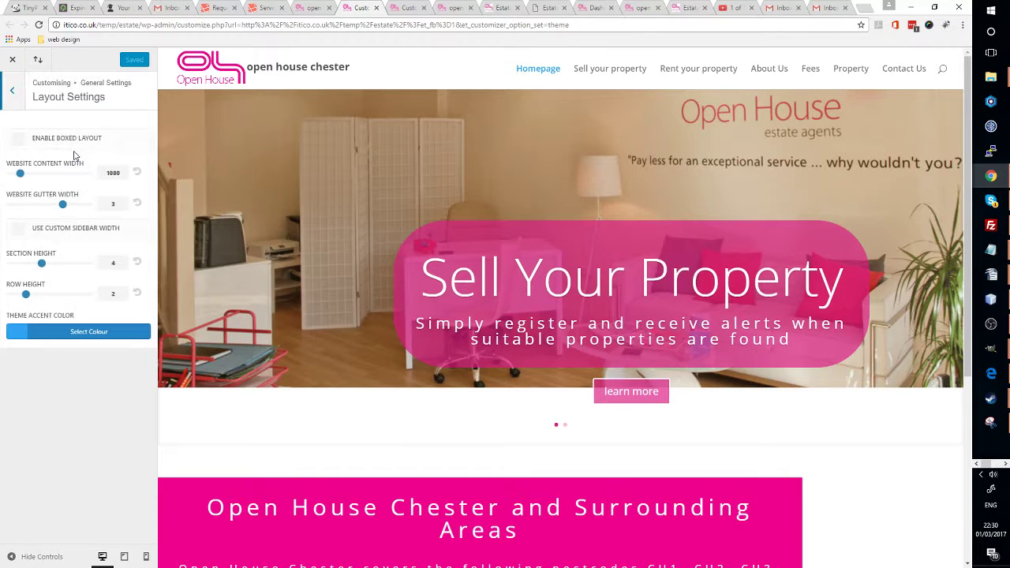
- Try the header search icon in the preview and switch the boxed layout on and off again
click(942, 70)
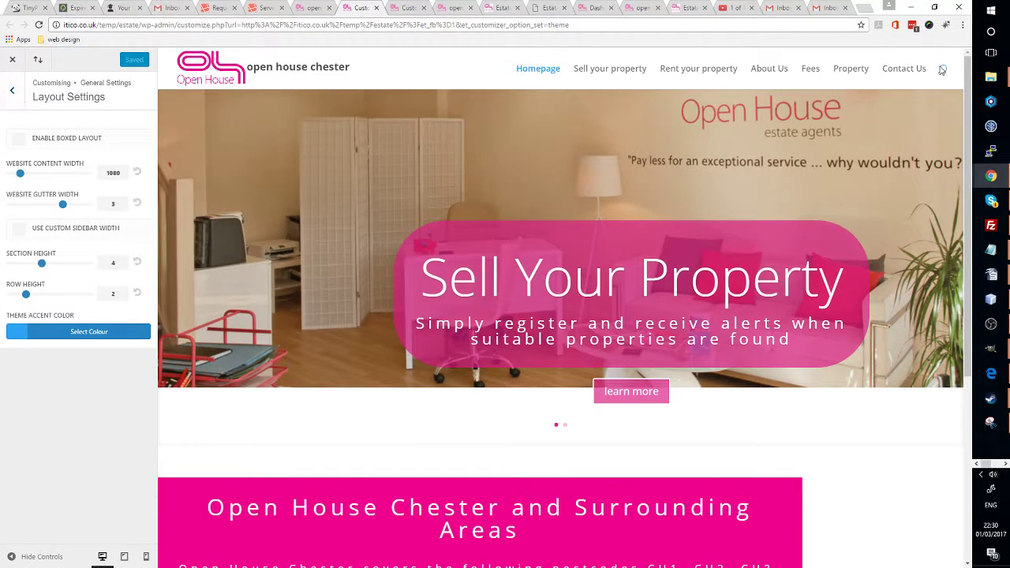
click(942, 69)
click(16, 138)
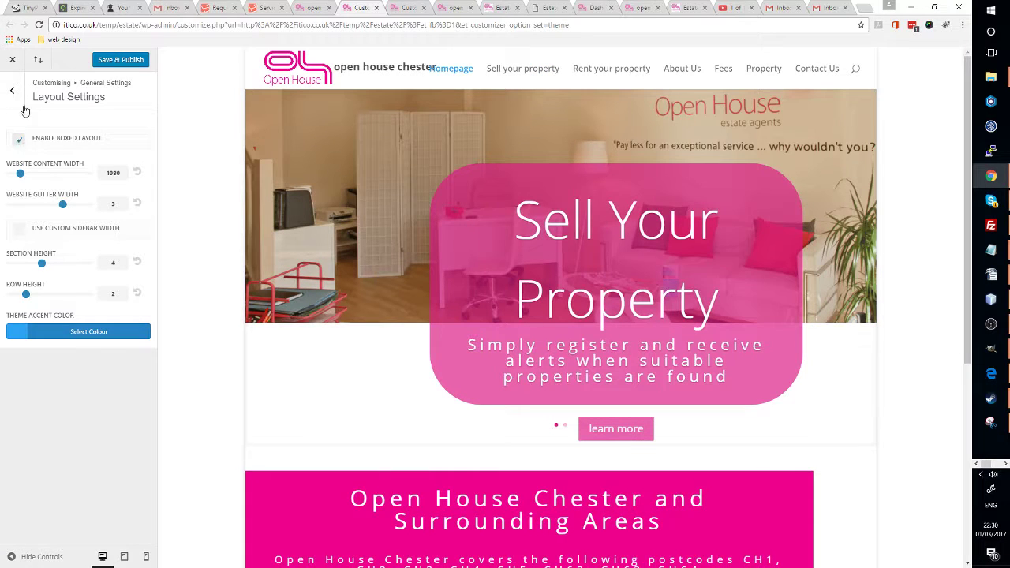
click(18, 140)
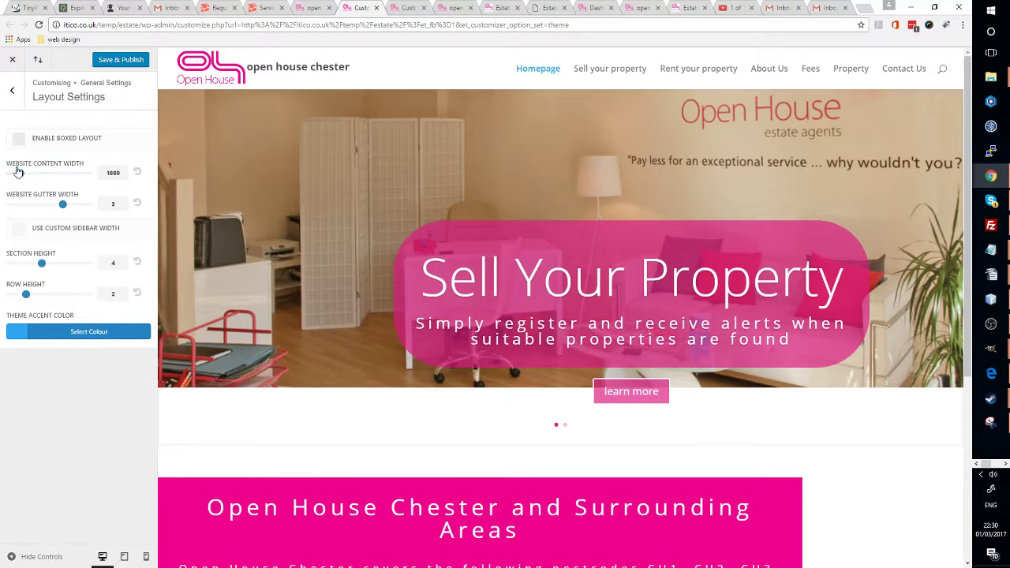
- Set the website content width to 1920 and the website gutter width to 4, checking the sections in the preview
drag(17, 172, 84, 215)
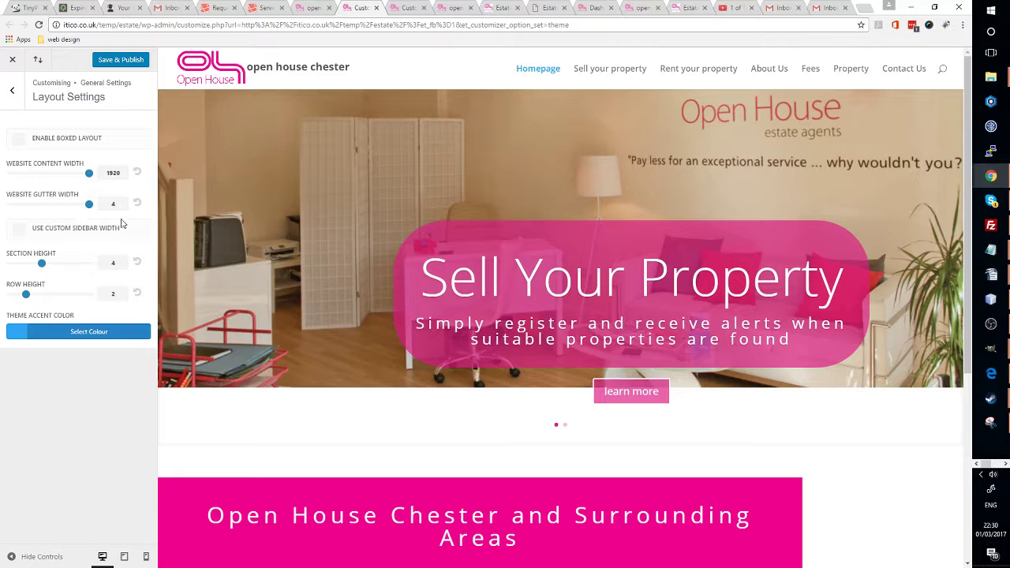
scroll(308, 259, down, 2)
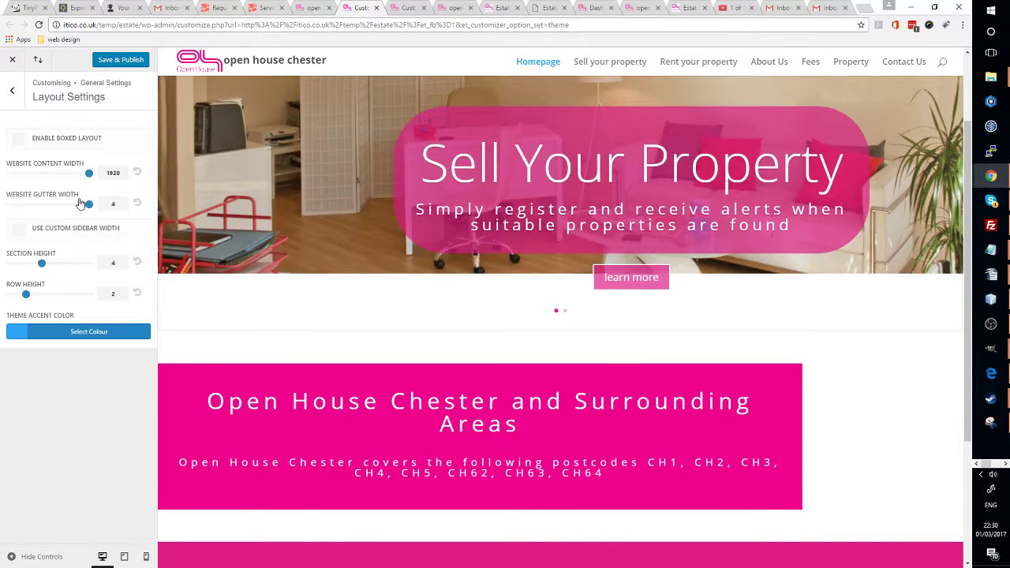
mouse_move(89, 207)
mouse_down()
mouse_move(3, 210)
mouse_move(88, 206)
mouse_up()
scroll(276, 234, down, 1)
scroll(276, 232, down, 2)
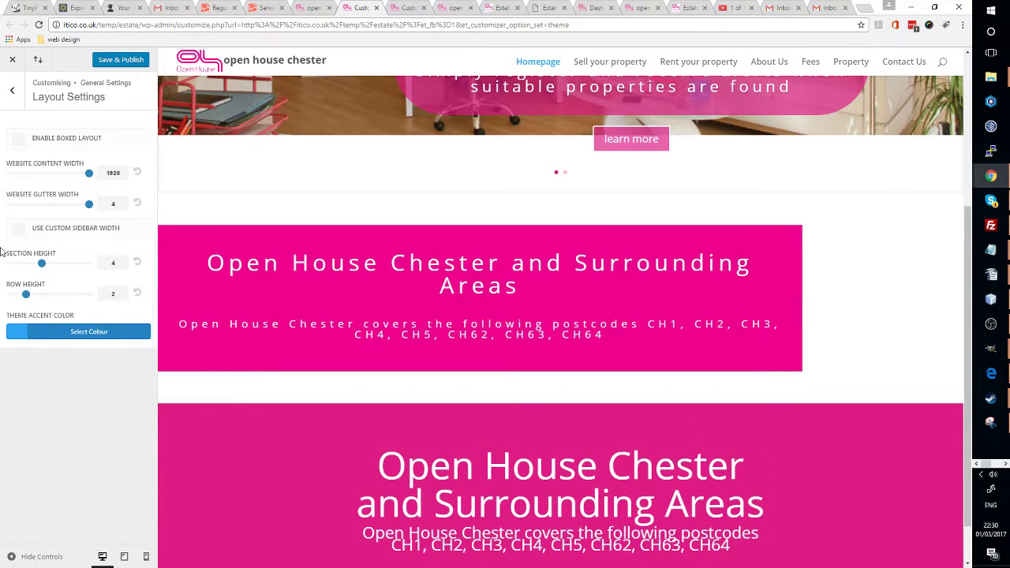
- Try a section height of 0, set it to 2, and check the section spacing in the preview
drag(44, 263, 2, 291)
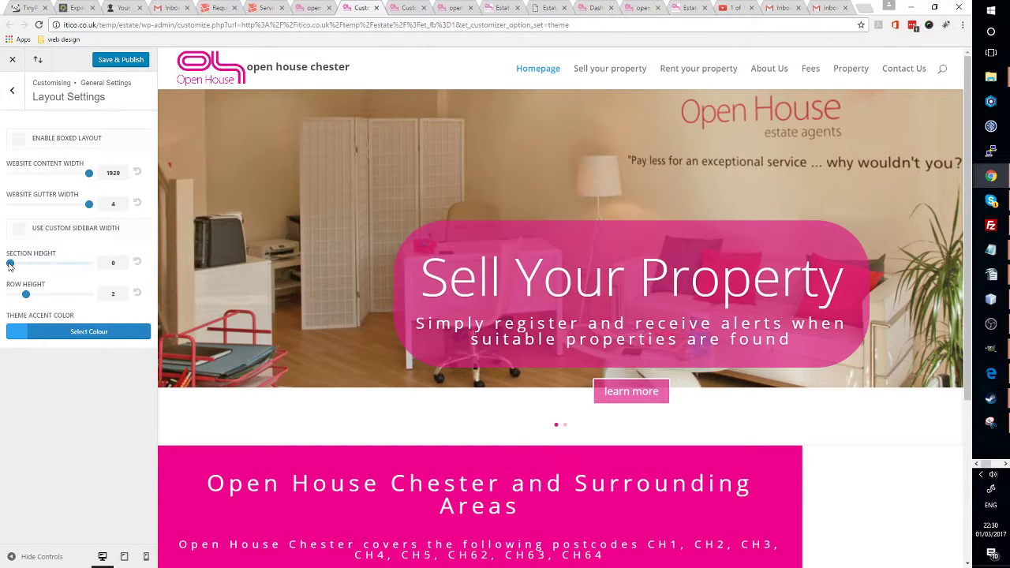
drag(9, 266, 26, 267)
scroll(264, 305, down, 5)
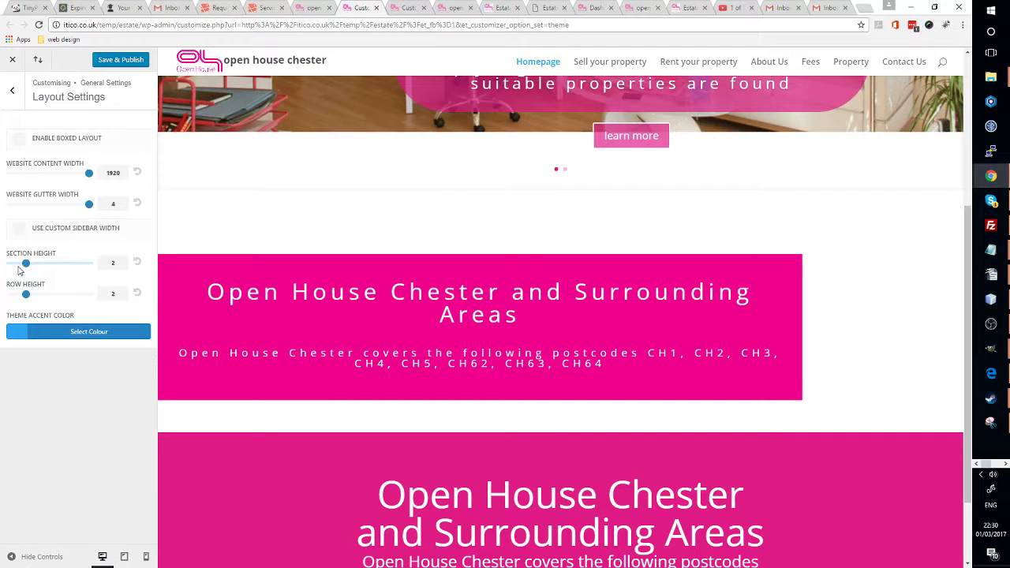
mouse_move(27, 266)
mouse_down()
mouse_move(9, 266)
mouse_move(24, 266)
mouse_up()
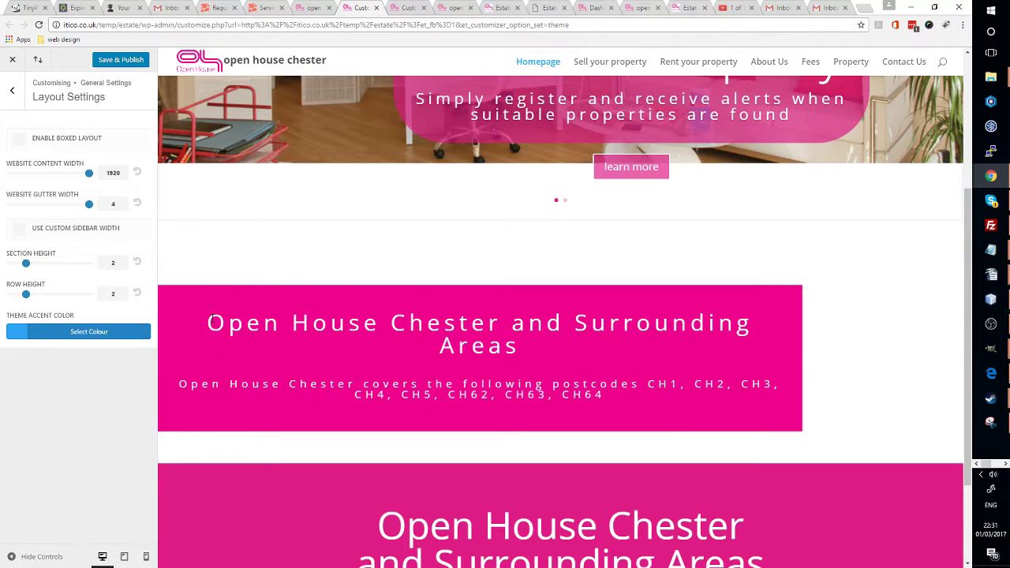
scroll(450, 318, down, 3)
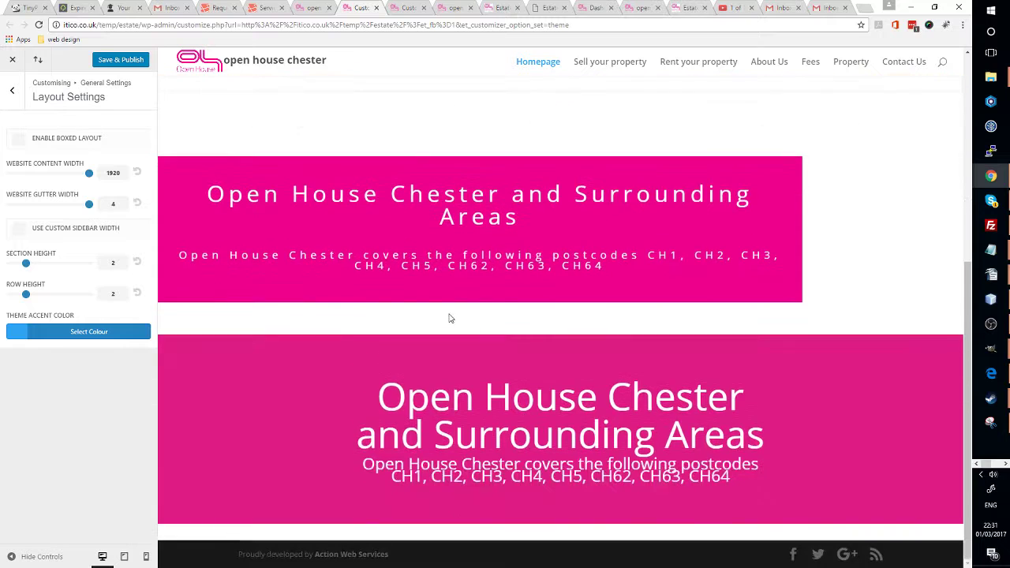
scroll(449, 319, down, 1)
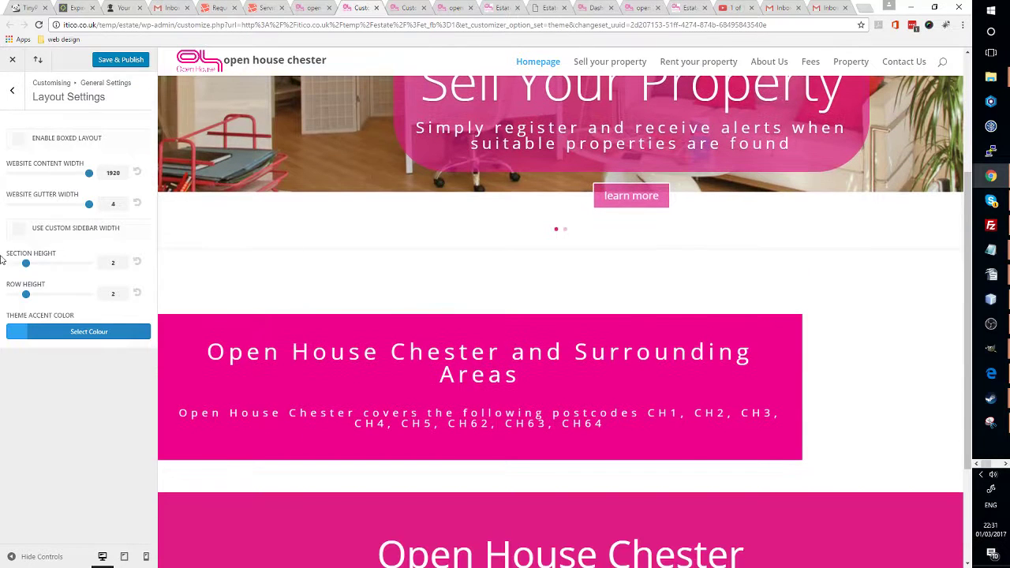
- Set the section height to 1 and reload the customizer page, accepting the unsaved-changes warning
mouse_move(28, 265)
mouse_down()
mouse_move(41, 263)
mouse_move(22, 272)
mouse_up()
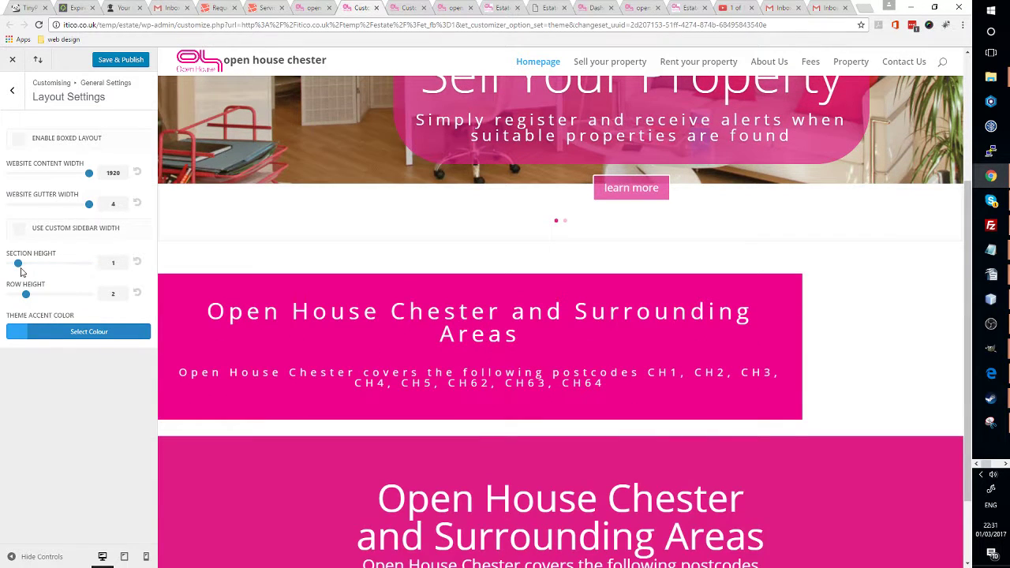
click(38, 25)
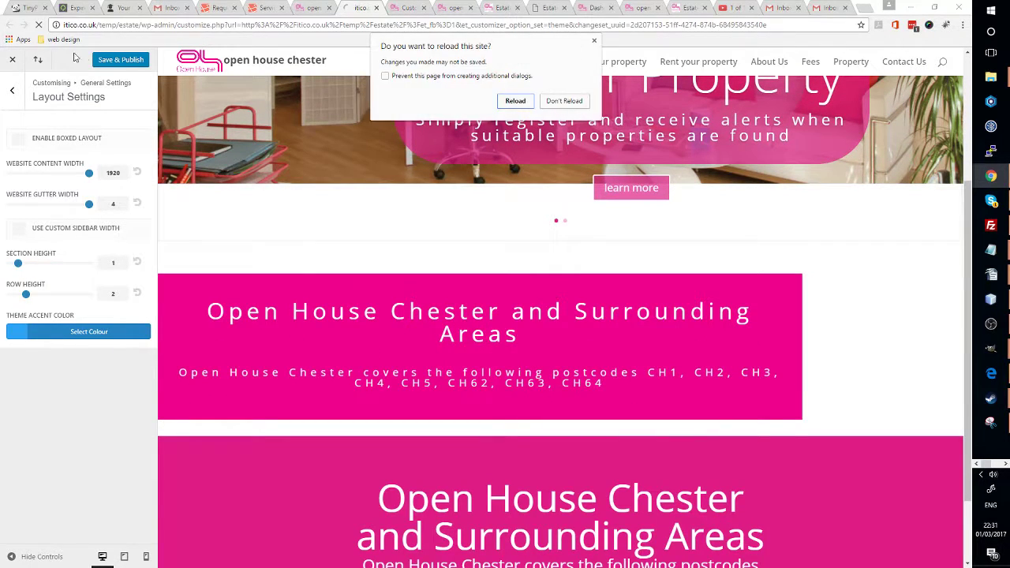
click(520, 98)
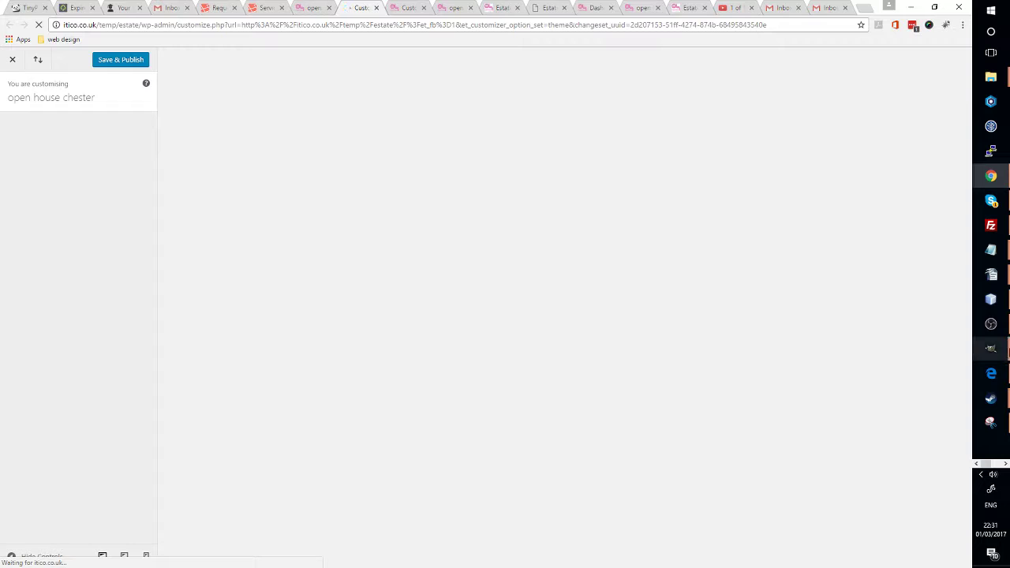
click(1003, 333)
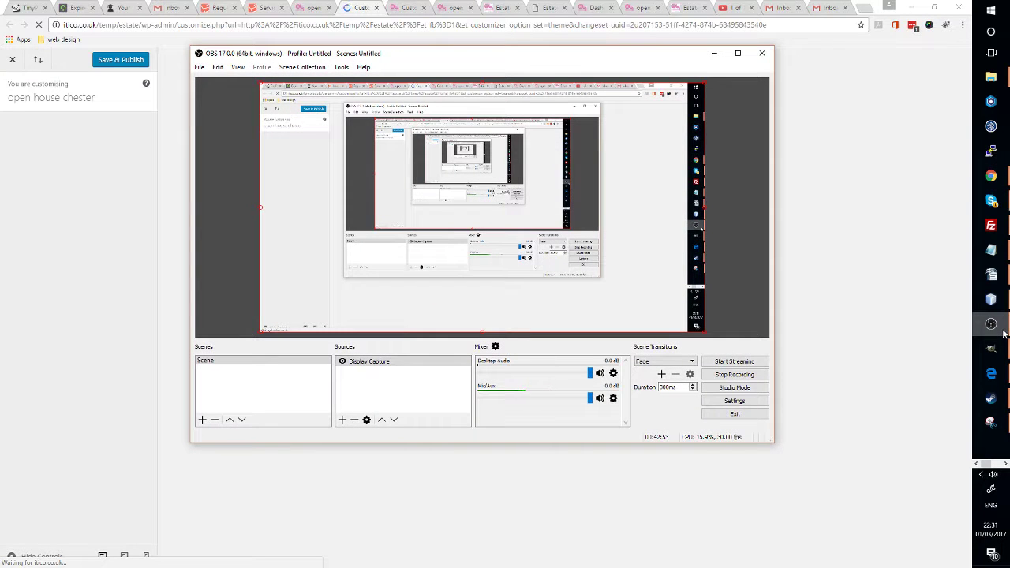
click(716, 55)
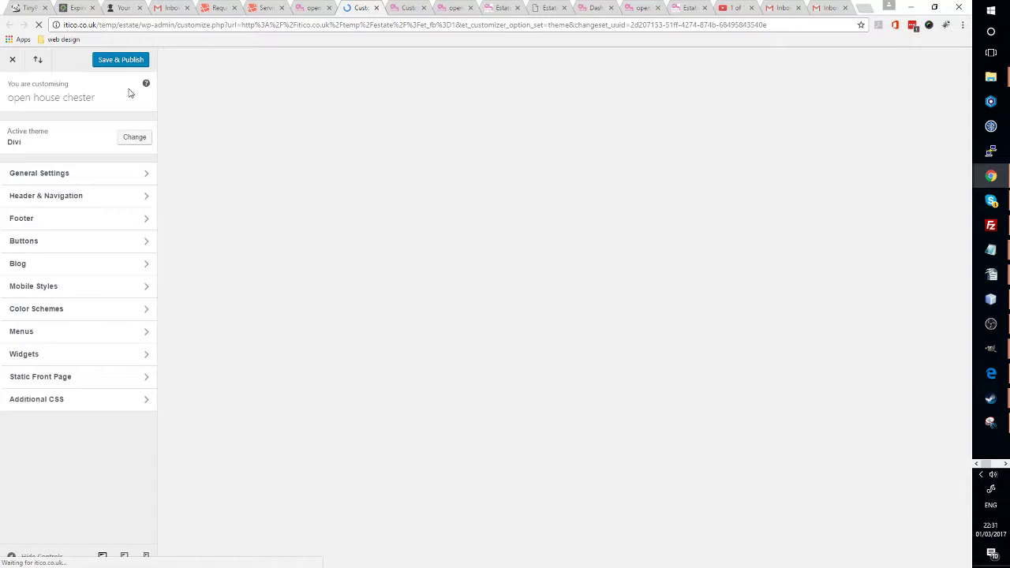
- Look over the reloaded homepage preview down to the footer and back up, and switch to OBS
scroll(340, 165, down, 2)
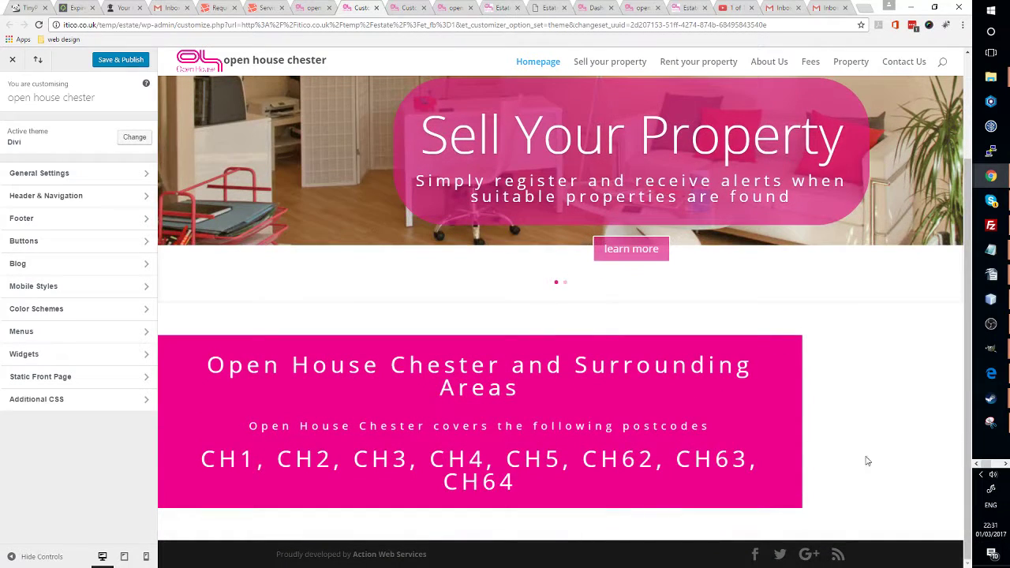
scroll(573, 394, up, 2)
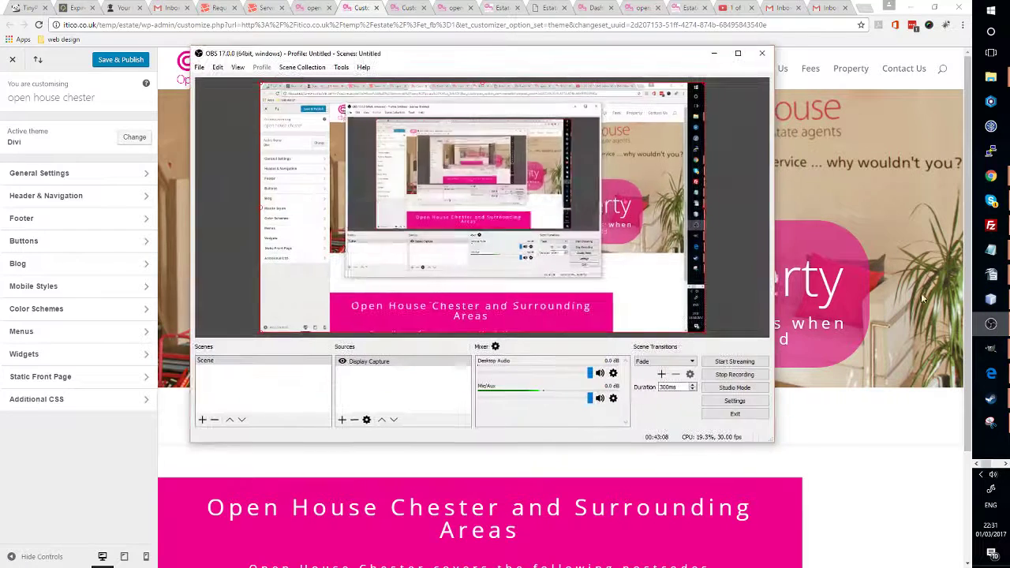
click(992, 324)
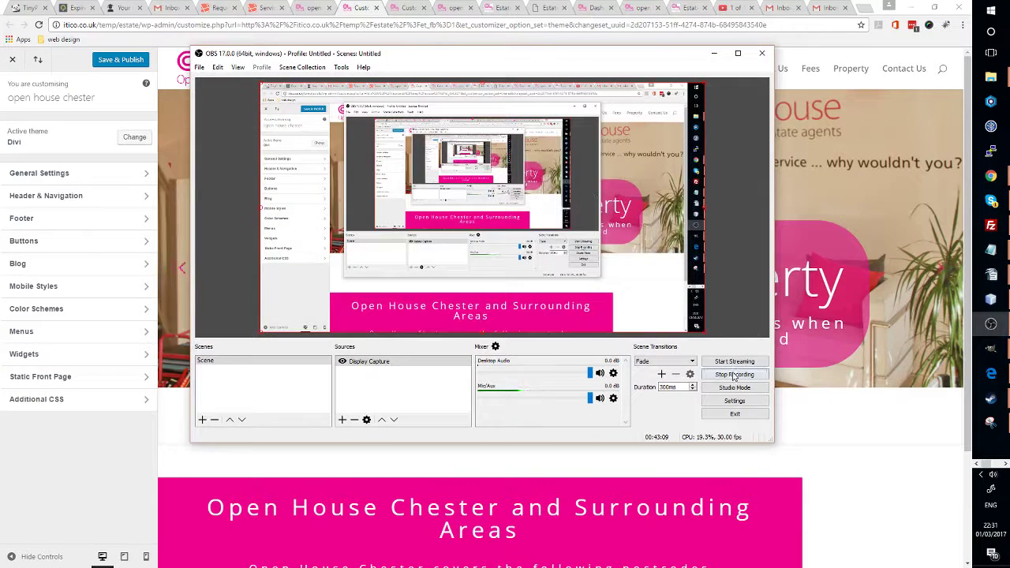